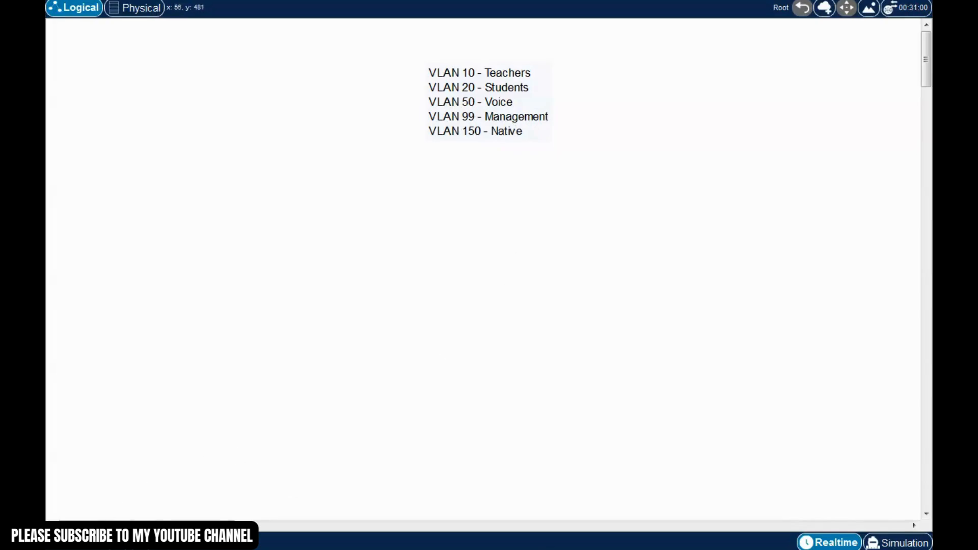
Place two 2960 switches side by side in the middle of the workspace
{"action": "left_click", "coordinate": [384, 264]}
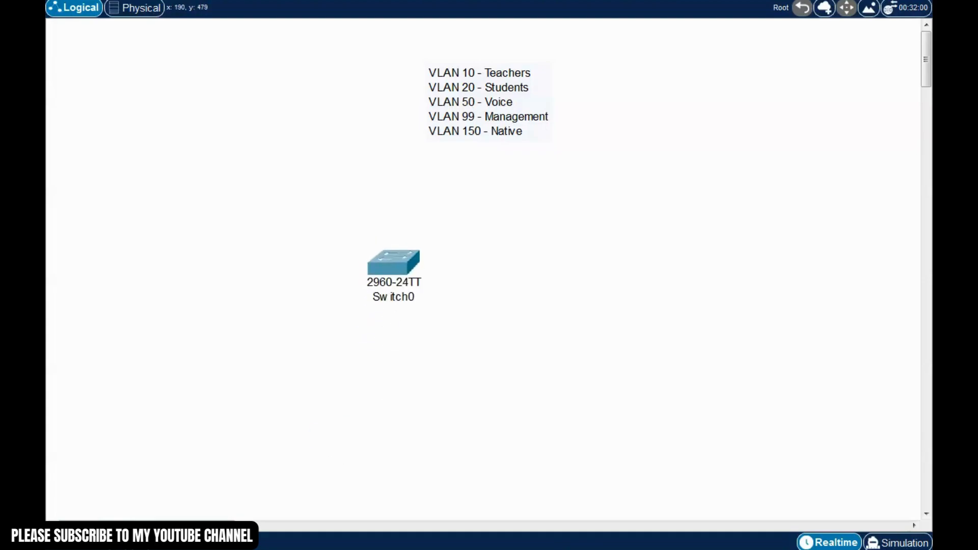
{"action": "left_click", "coordinate": [625, 286]}
{"action": "left_click_drag", "start_coordinate": [627, 287], "coordinate": [624, 278]}
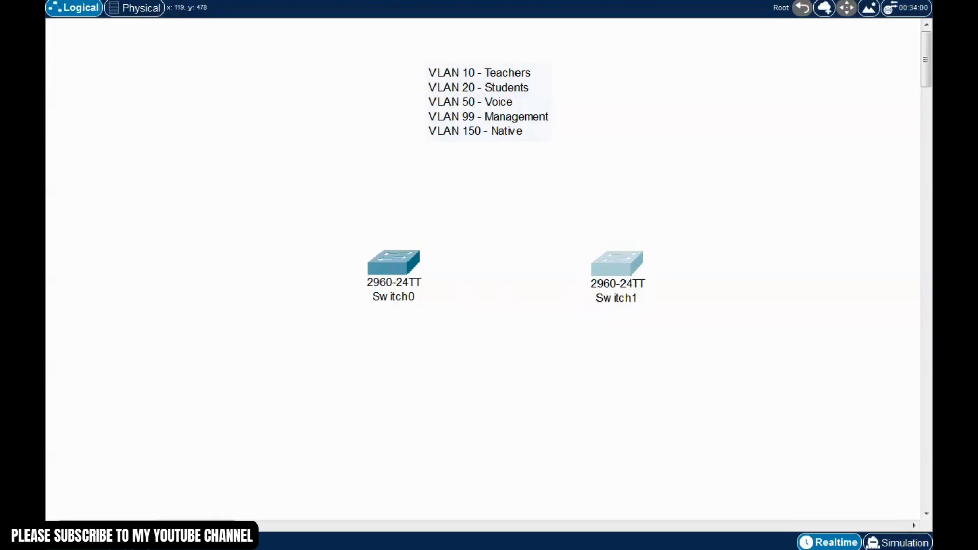
Add four PCs, two stacked left of Switch0 and two stacked right of Switch1
{"action": "left_click", "coordinate": [259, 221]}
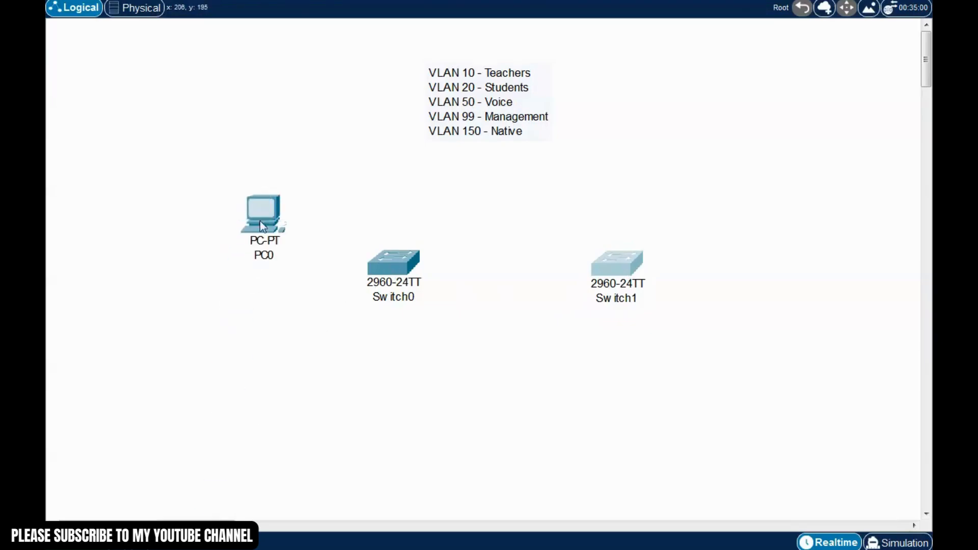
{"action": "left_click_drag", "start_coordinate": [260, 221], "coordinate": [240, 194]}
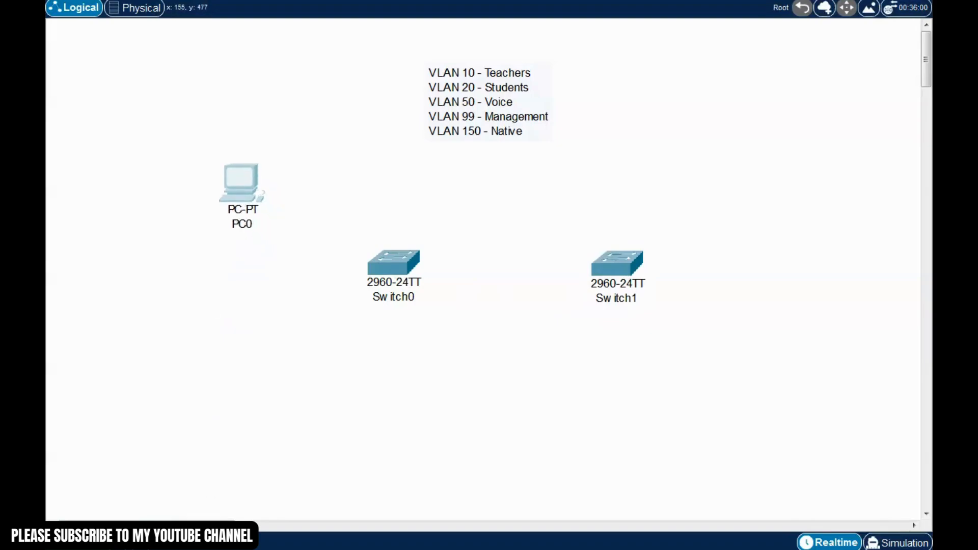
{"action": "left_click_drag", "start_coordinate": [224, 549], "coordinate": [238, 377]}
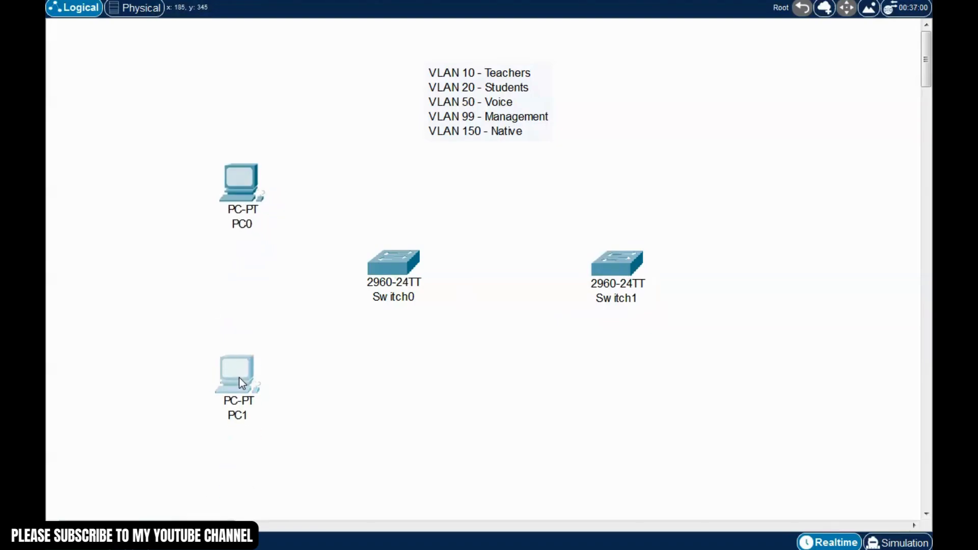
{"action": "left_click_drag", "start_coordinate": [229, 548], "coordinate": [744, 166]}
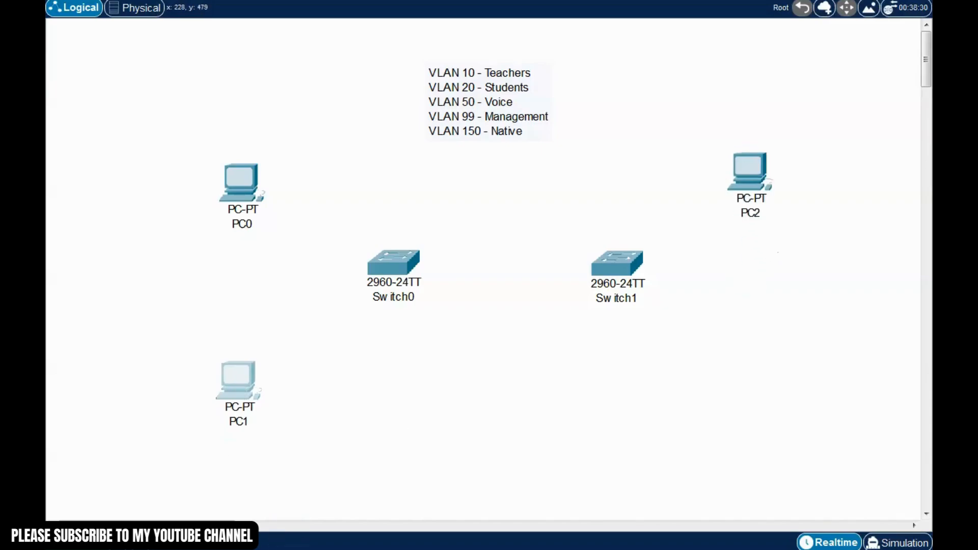
{"action": "left_click_drag", "start_coordinate": [229, 548], "coordinate": [761, 350]}
{"action": "left_click_drag", "start_coordinate": [768, 188], "coordinate": [772, 166]}
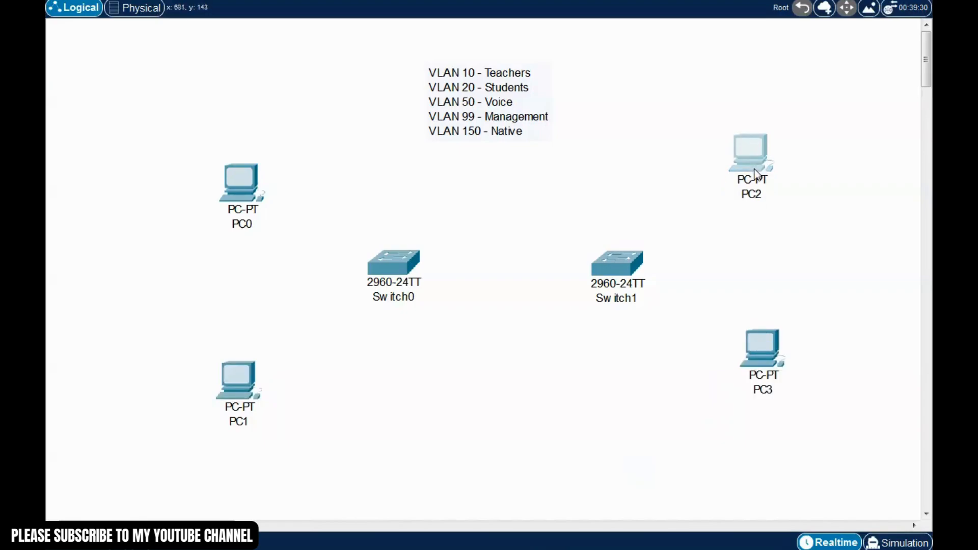
{"action": "left_click_drag", "start_coordinate": [763, 378], "coordinate": [757, 375]}
{"action": "left_click", "coordinate": [674, 426]}
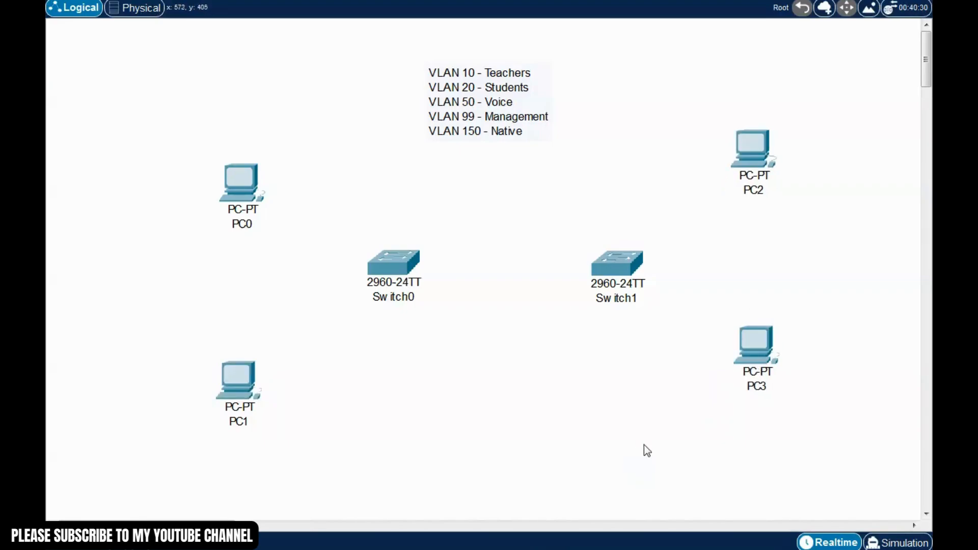
{"action": "left_click_drag", "start_coordinate": [159, 136], "coordinate": [305, 287]}
Rename the left PCs to 192.168.10.10 and 192.168.20.20
{"action": "left_click", "coordinate": [245, 228]}
{"action": "left_click_drag", "start_coordinate": [230, 224], "coordinate": [198, 229]}
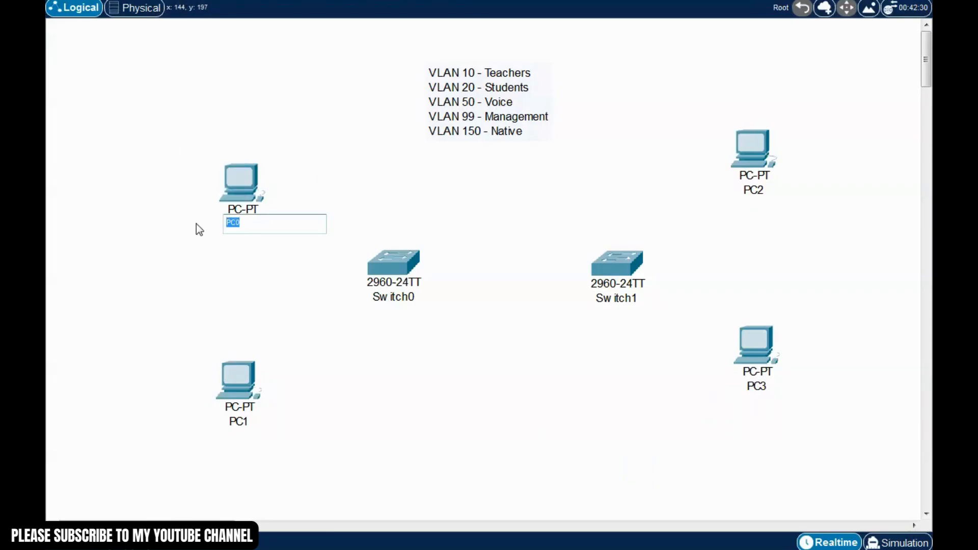
{"action": "type", "text": "192.168.10.10"}
{"action": "key", "text": "Return"}
{"action": "left_click", "coordinate": [238, 421]}
{"action": "left_click_drag", "start_coordinate": [252, 420], "coordinate": [202, 419]}
{"action": "type", "text": "192.168"}
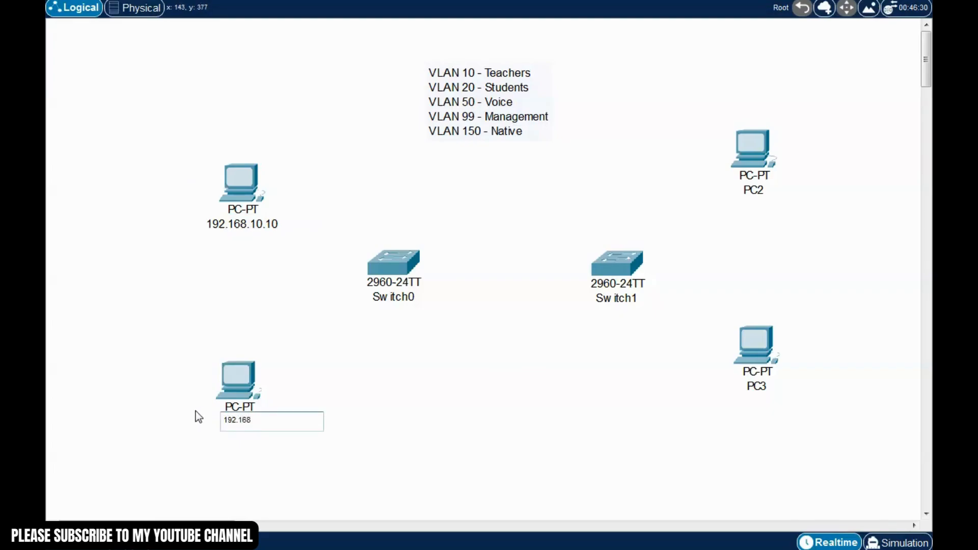
{"action": "type", "text": ".20.20"}
{"action": "key", "text": "Return"}
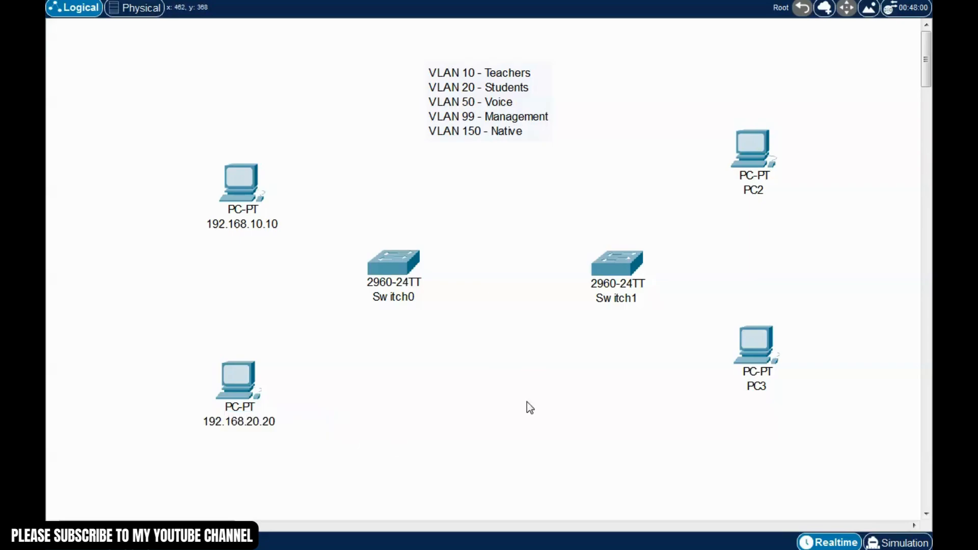
Rename the right PCs to 192.168.10.11 and 192.168.20.21
{"action": "left_click", "coordinate": [759, 192]}
{"action": "type", "text": "19"}
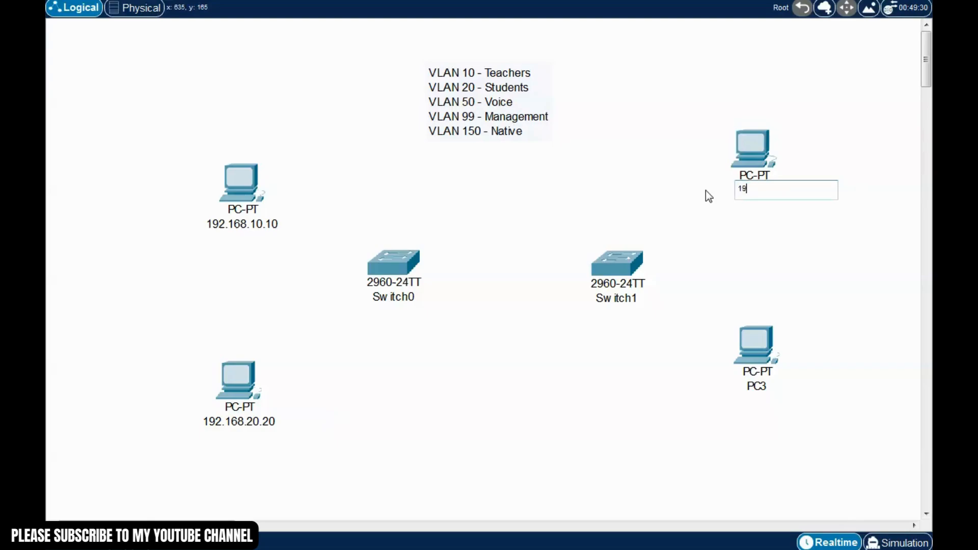
{"action": "type", "text": "2.168.10.11"}
{"action": "key", "text": "Return"}
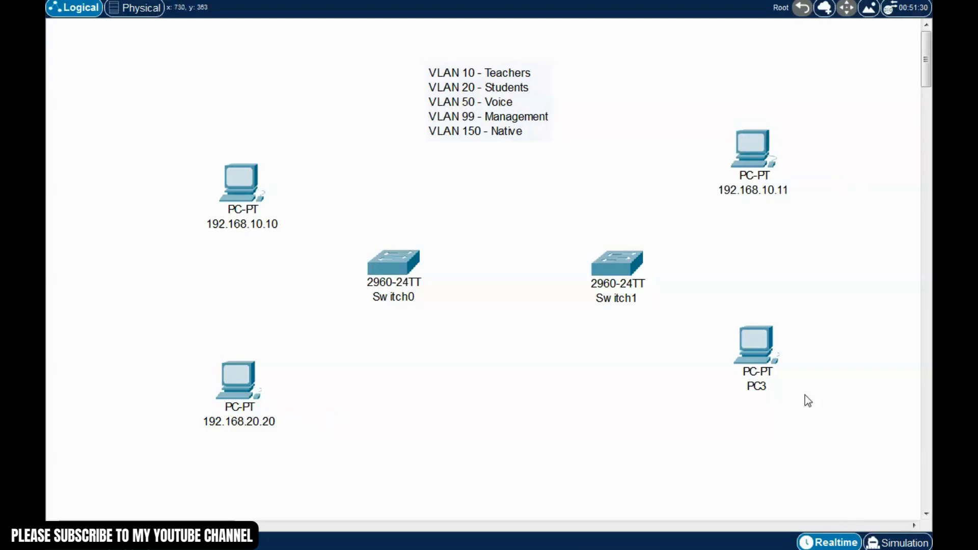
{"action": "left_click", "coordinate": [759, 391]}
{"action": "type", "text": "192.168.20"}
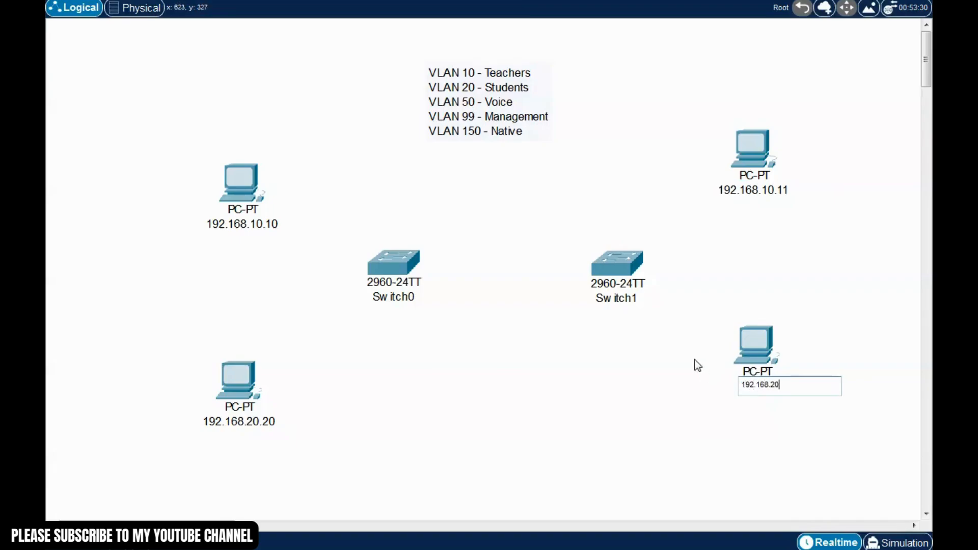
{"action": "type", "text": ".21"}
{"action": "key", "text": "Return"}
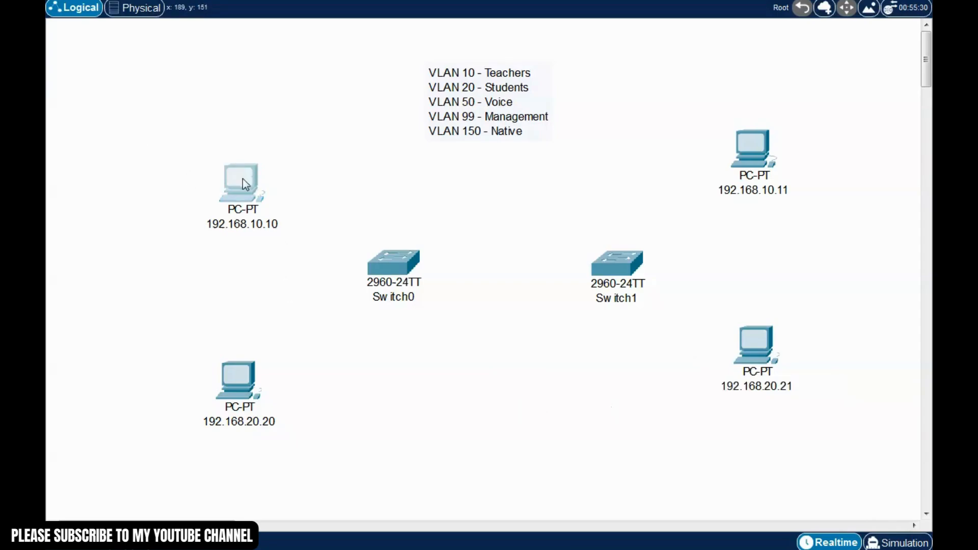
Add VLAN 10 and VLAN 20 notes beside the two left-hand PCs
{"action": "left_click", "coordinate": [188, 180]}
{"action": "type", "text": "vLAN1"}
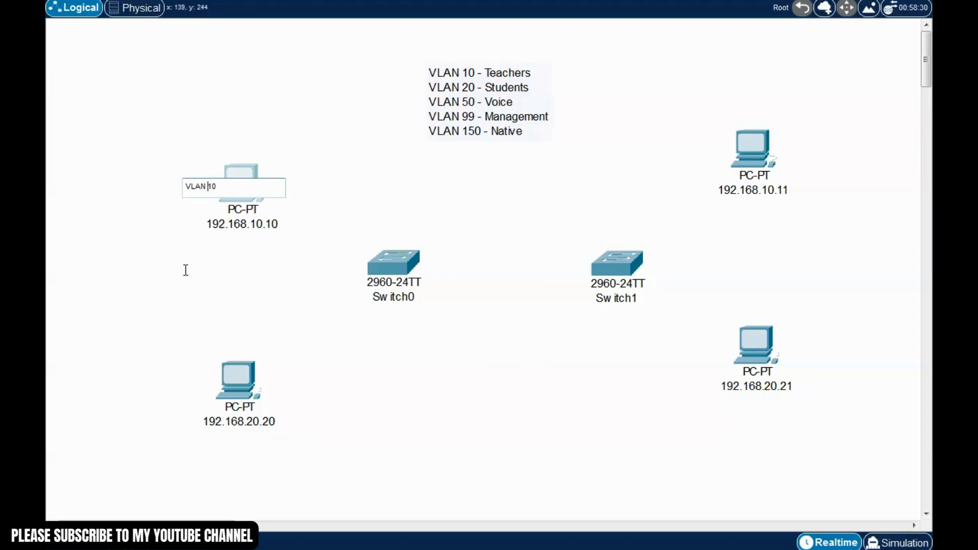
{"action": "left_click", "coordinate": [174, 379]}
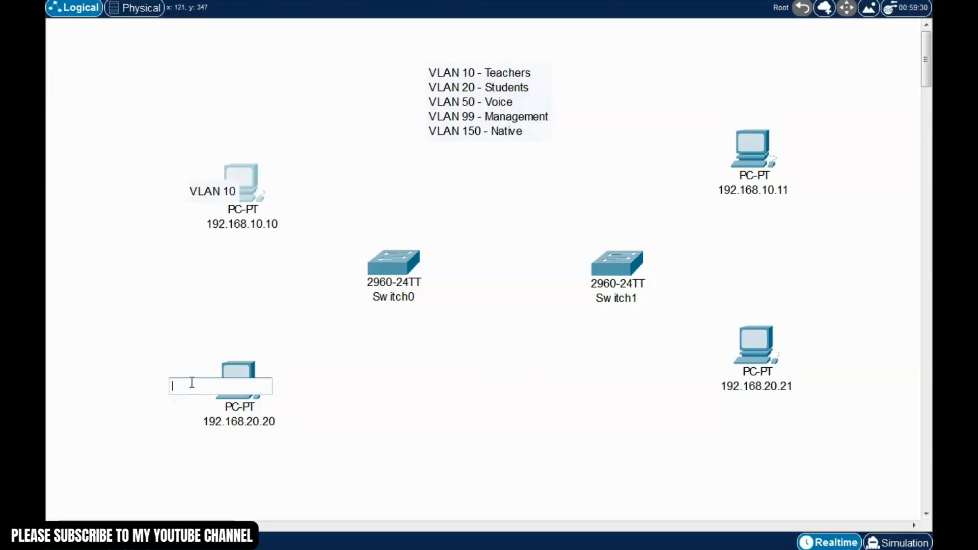
{"action": "type", "text": "Vlan 20"}
{"action": "key", "text": "Escape"}
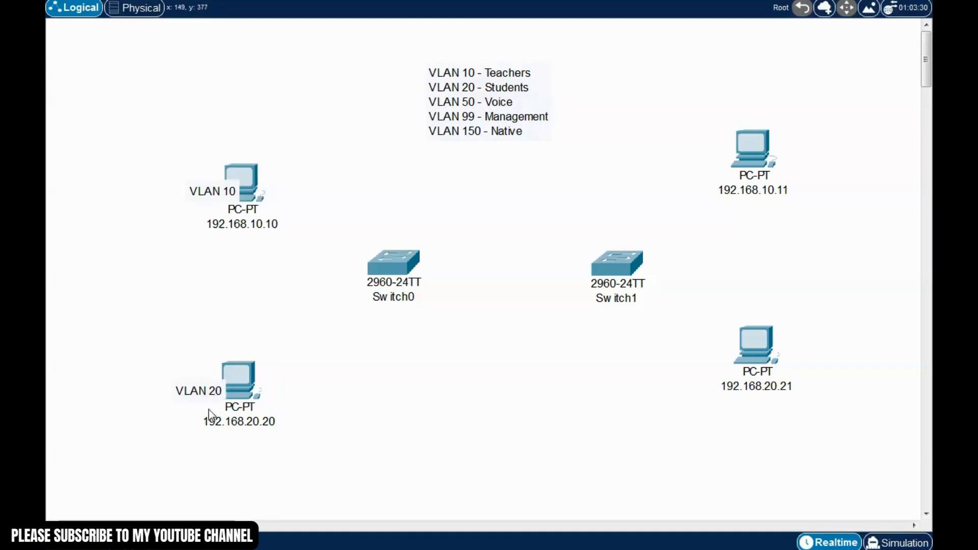
{"action": "left_click_drag", "start_coordinate": [203, 390], "coordinate": [196, 372]}
{"action": "left_click_drag", "start_coordinate": [219, 193], "coordinate": [212, 191]}
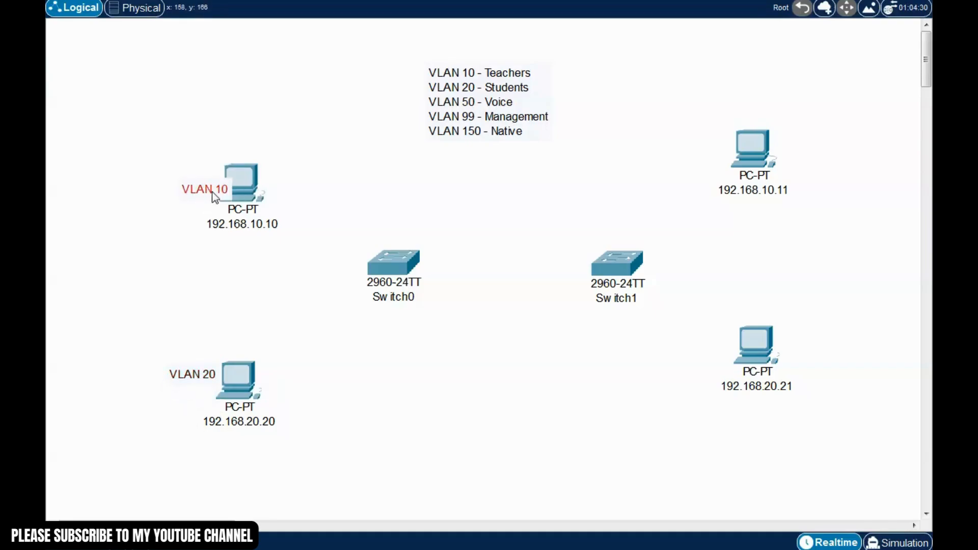
{"action": "left_click", "coordinate": [375, 377]}
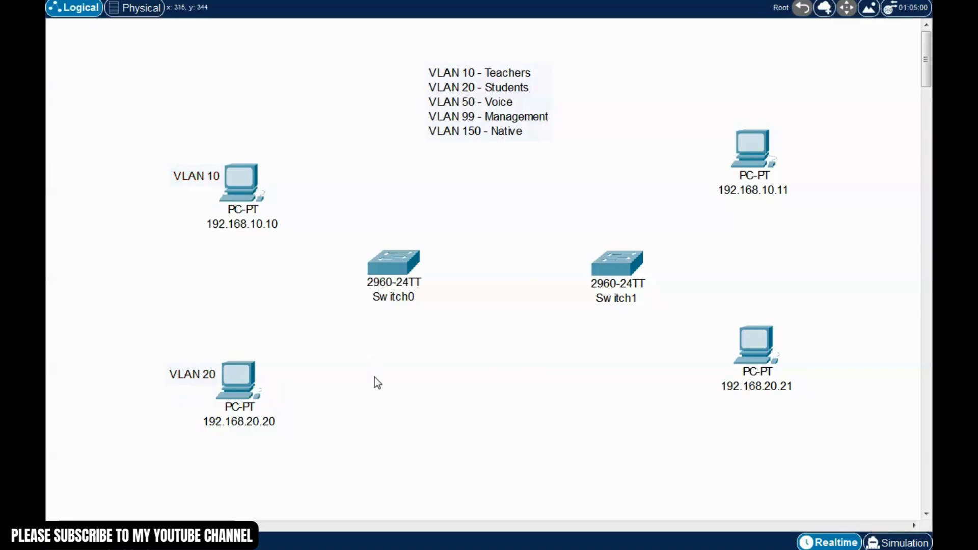
Add VLAN 10 and VLAN 20 notes beside the 192.168.10.11 and 192.168.20.21 PCs
{"action": "left_click", "coordinate": [777, 141]}
{"action": "type", "text": "VLAN"}
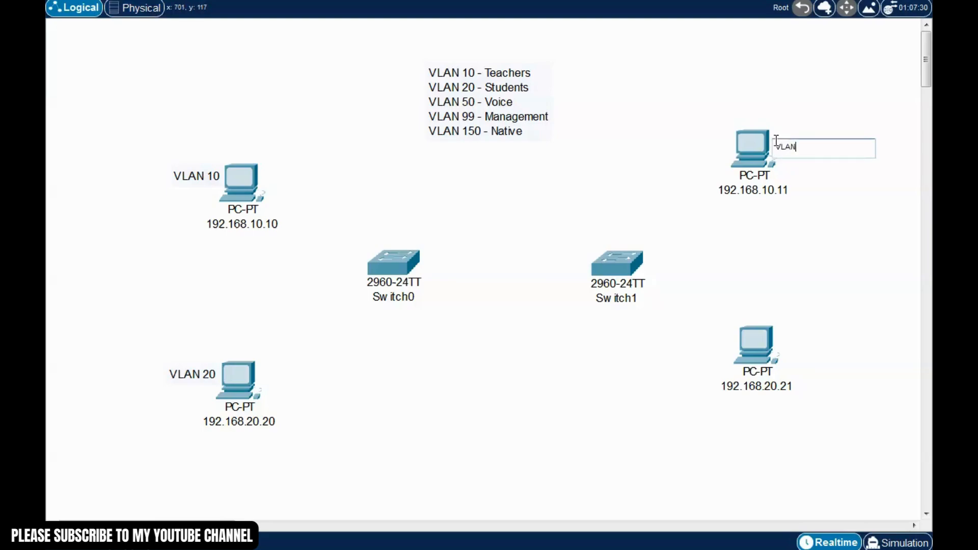
{"action": "type", "text": " 10"}
{"action": "left_click", "coordinate": [788, 345]}
{"action": "type", "text": "VLAN 20"}
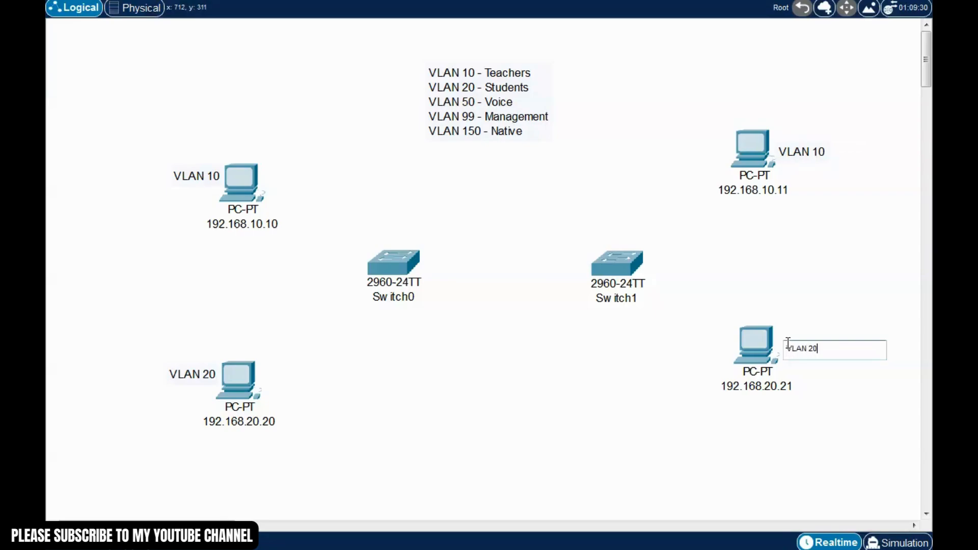
{"action": "left_click", "coordinate": [823, 442]}
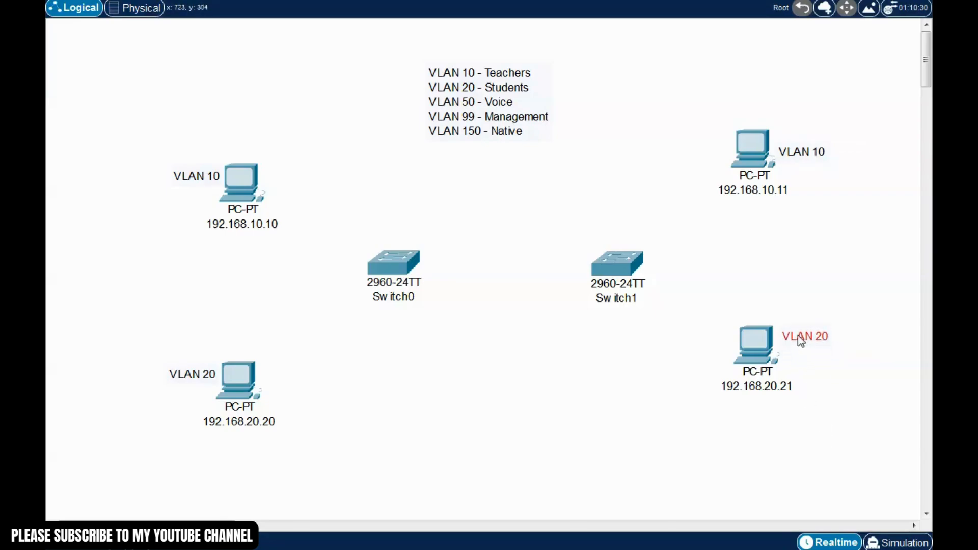
{"action": "left_click_drag", "start_coordinate": [797, 339], "coordinate": [797, 342]}
{"action": "left_click_drag", "start_coordinate": [811, 161], "coordinate": [807, 149]}
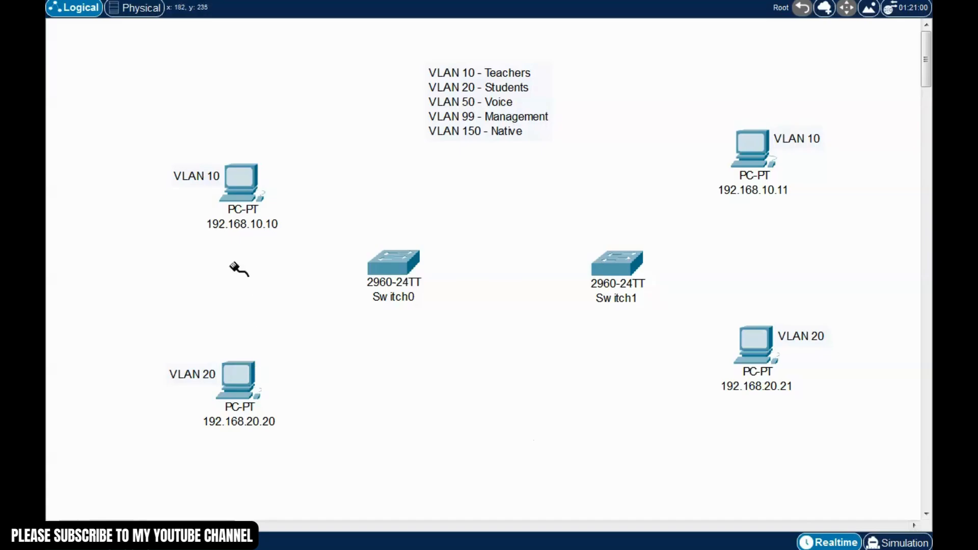
Cable the left PCs to Switch0 ports Fa0/10 and Fa0/20
{"action": "left_click", "coordinate": [247, 188]}
{"action": "left_click", "coordinate": [304, 240]}
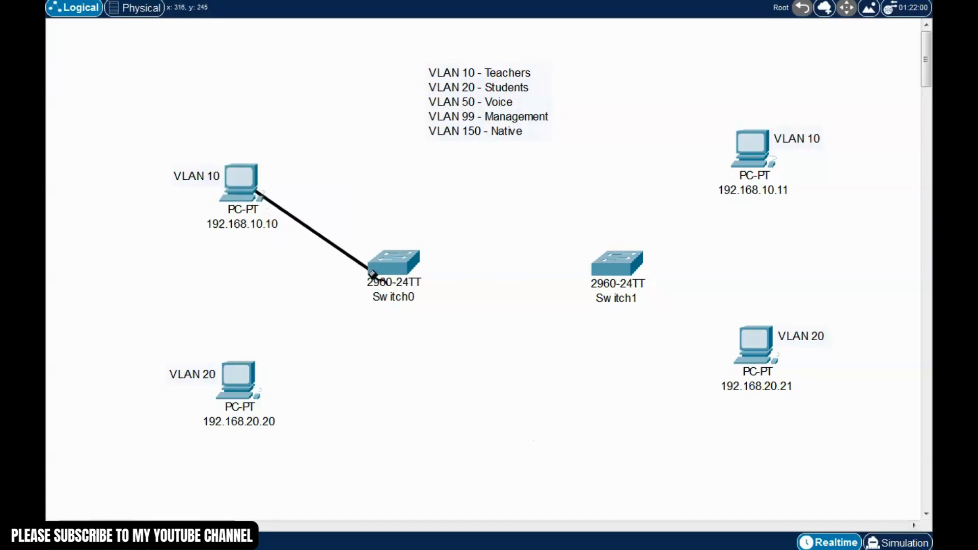
{"action": "left_click", "coordinate": [392, 265]}
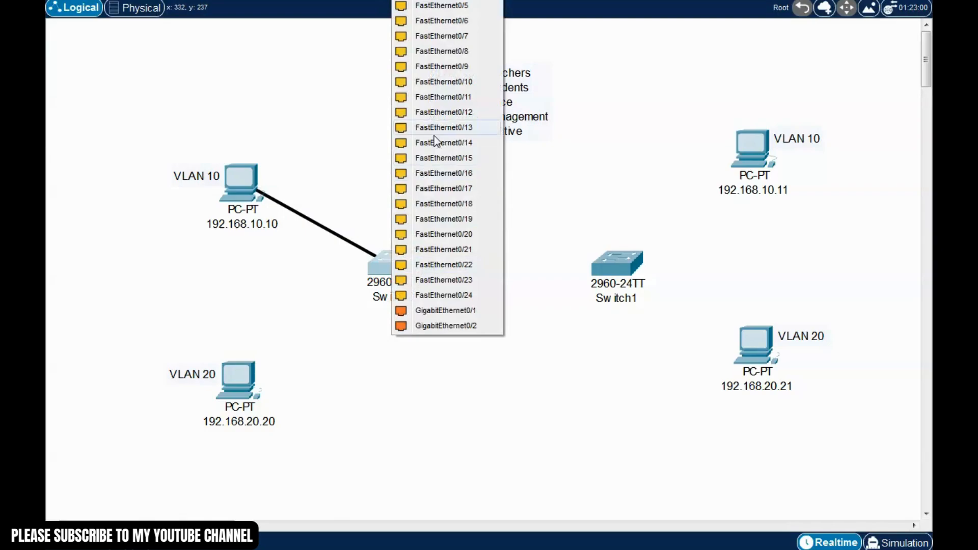
{"action": "left_click", "coordinate": [444, 83]}
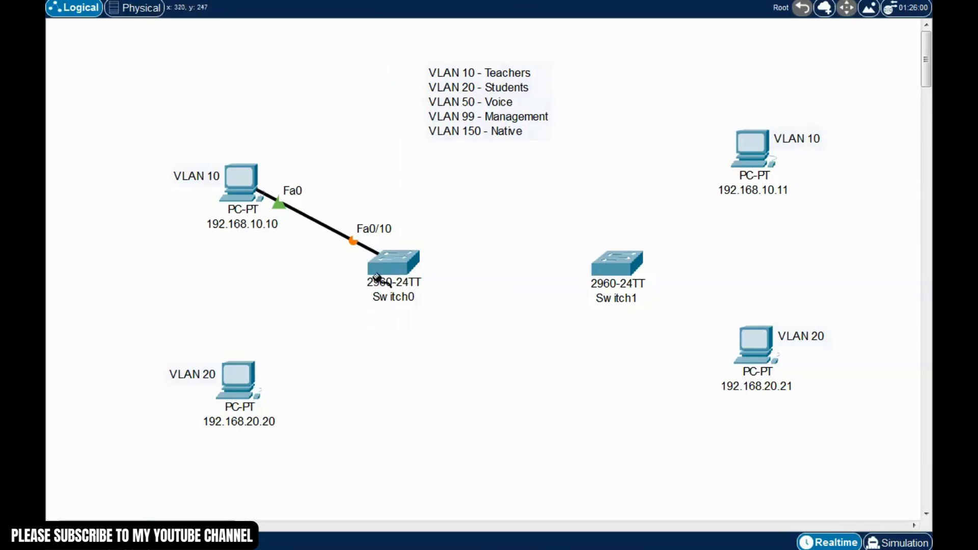
{"action": "left_click", "coordinate": [249, 383]}
{"action": "left_click", "coordinate": [292, 436]}
{"action": "left_click", "coordinate": [386, 262]}
{"action": "left_click", "coordinate": [444, 219]}
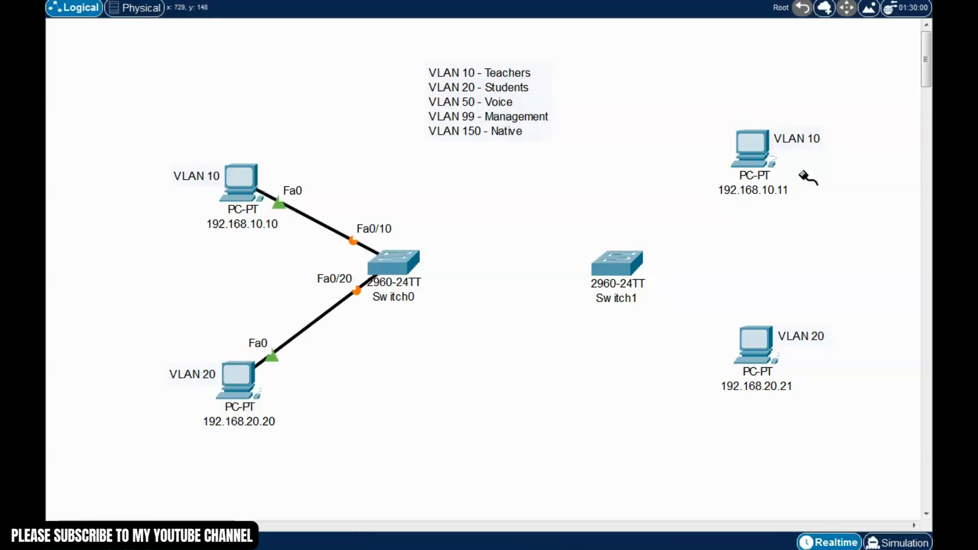
Cable the right PCs to Switch1 ports Fa0/11 and Fa0/21
{"action": "left_click", "coordinate": [748, 149]}
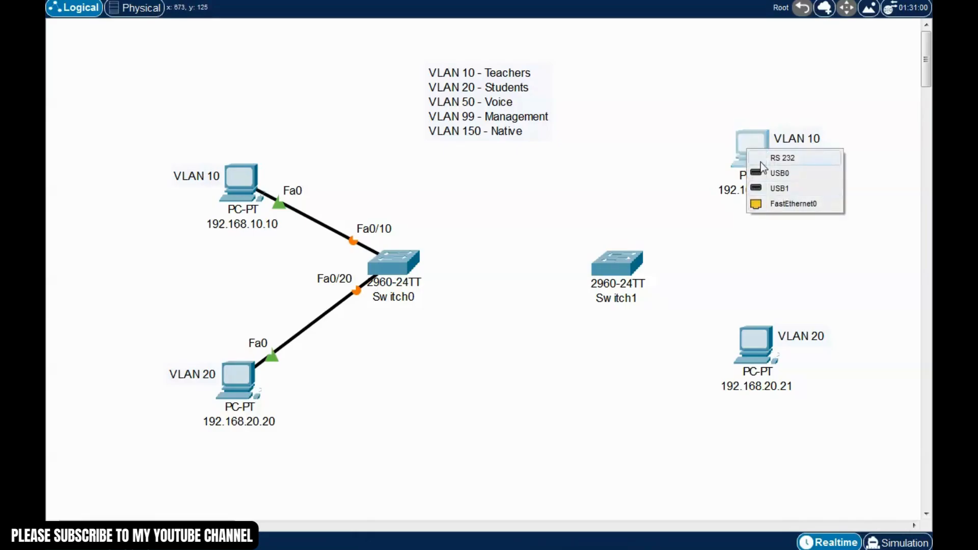
{"action": "left_click", "coordinate": [787, 203]}
{"action": "left_click", "coordinate": [623, 257]}
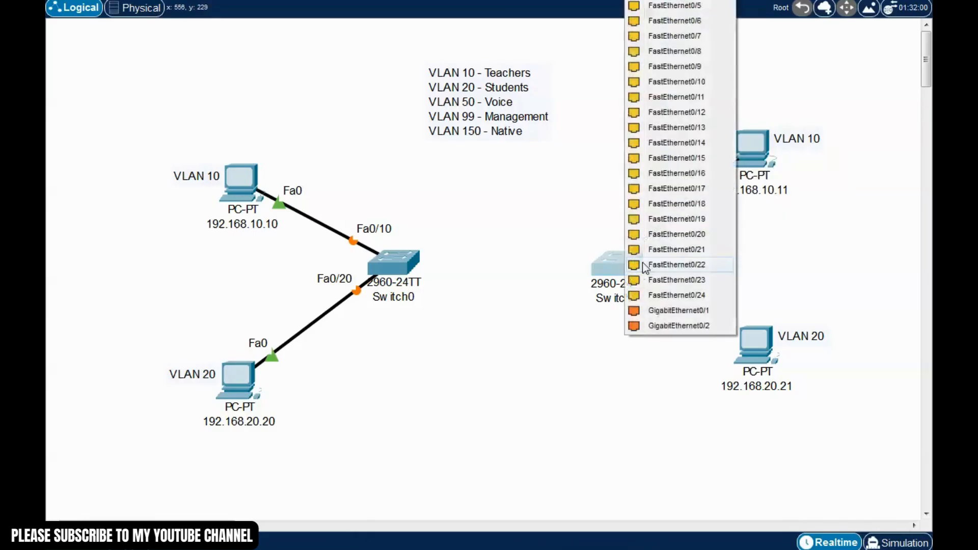
{"action": "left_click", "coordinate": [677, 97]}
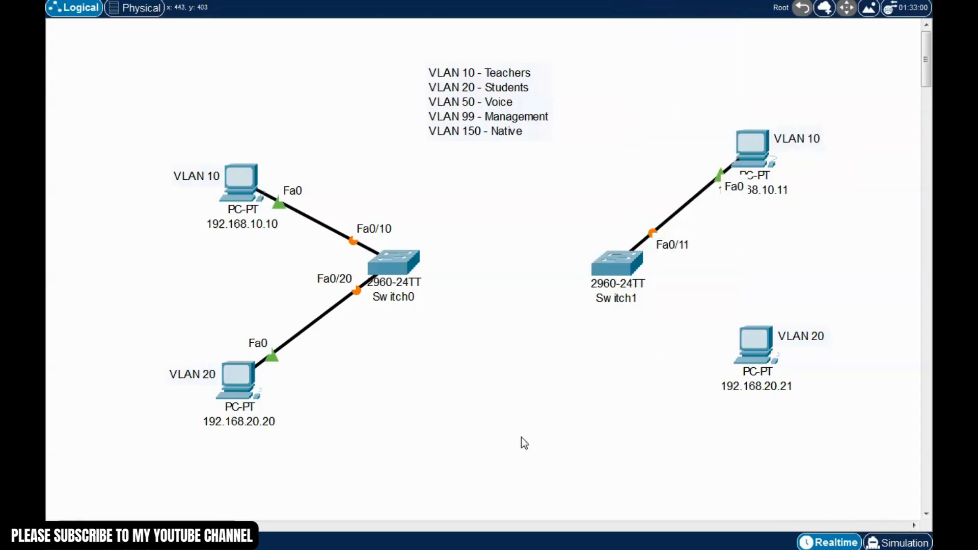
{"action": "left_click", "coordinate": [757, 355]}
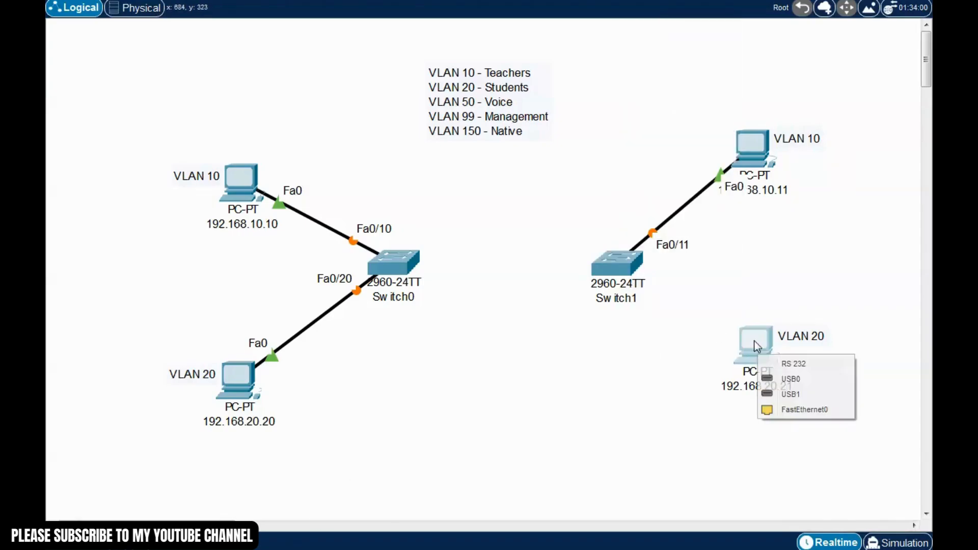
{"action": "left_click", "coordinate": [802, 410]}
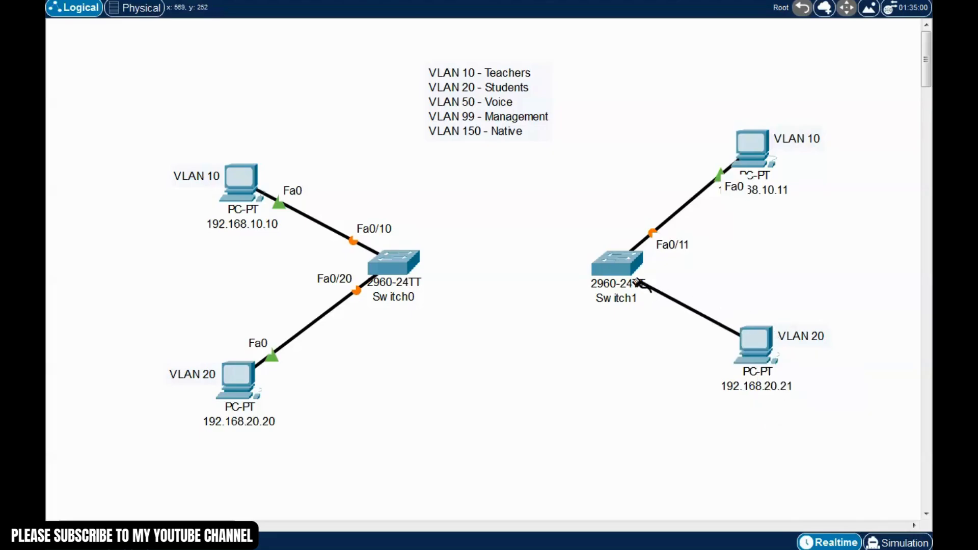
{"action": "left_click", "coordinate": [622, 266]}
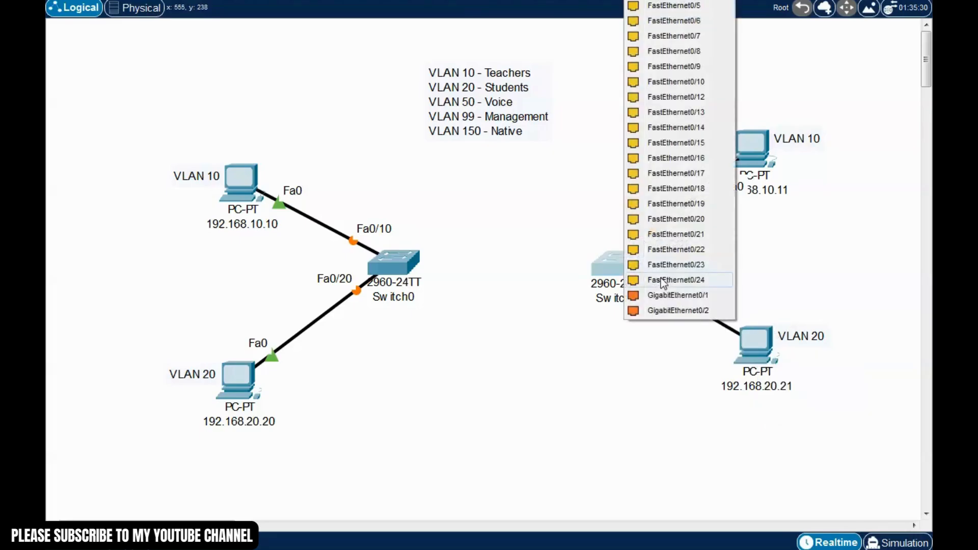
{"action": "left_click", "coordinate": [696, 235]}
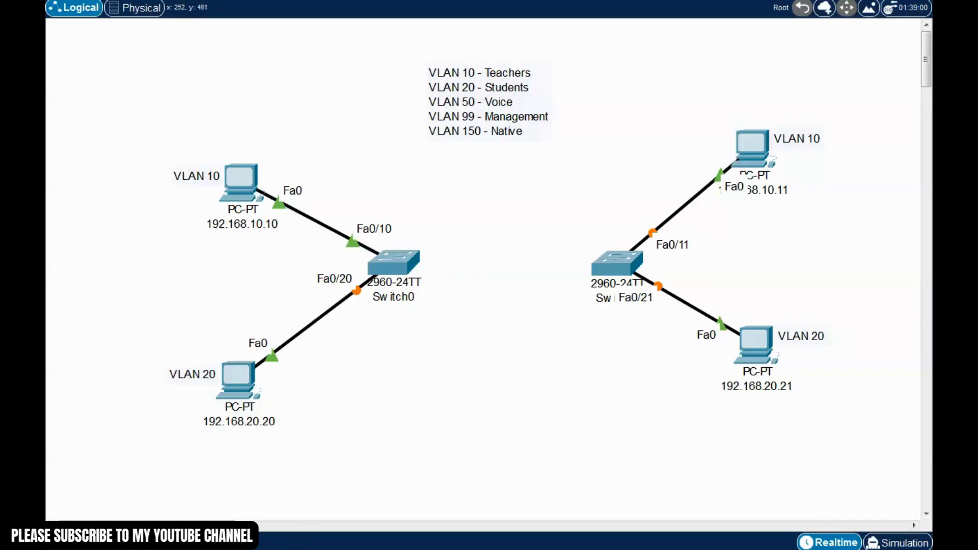
Link Switch0 Fa0/1 to Switch1 Fa0/1 and open Switch0's settings window
{"action": "left_click", "coordinate": [405, 266]}
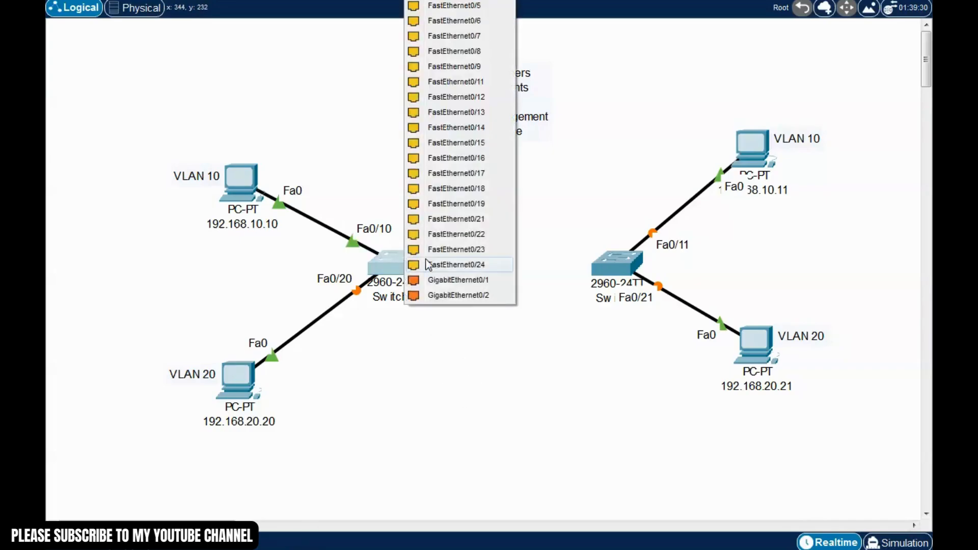
{"action": "left_click", "coordinate": [445, 22]}
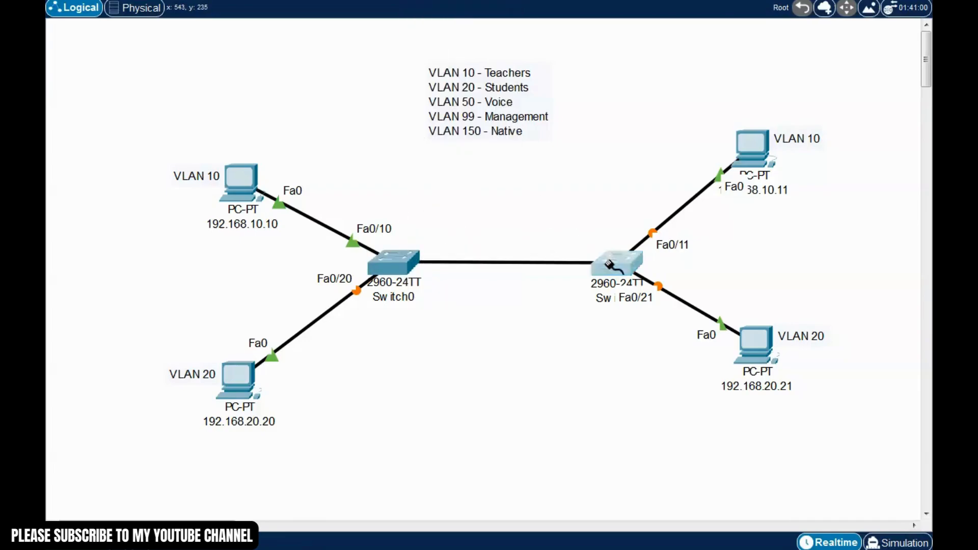
{"action": "left_click", "coordinate": [608, 265]}
{"action": "left_click", "coordinate": [662, 20]}
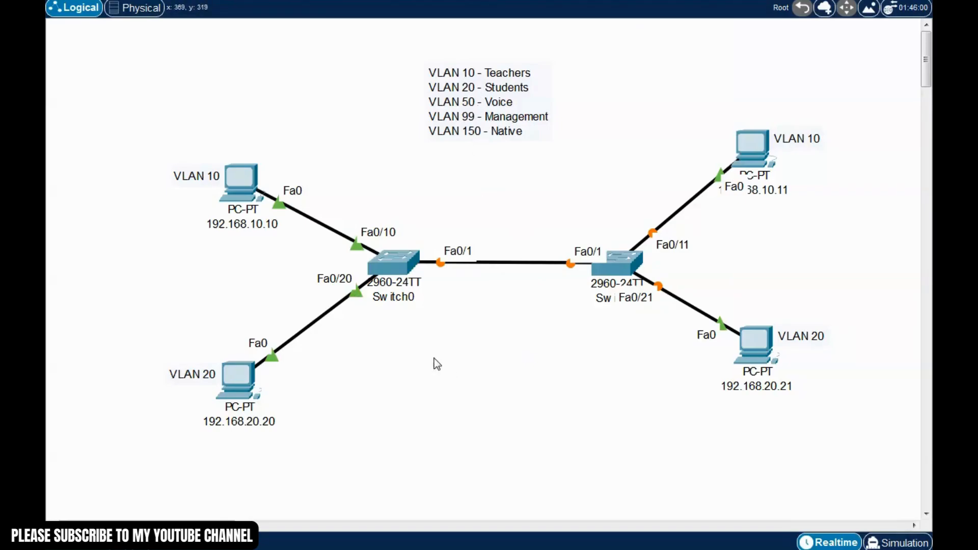
{"action": "left_click", "coordinate": [399, 262]}
{"action": "left_click_drag", "start_coordinate": [576, 78], "coordinate": [530, 38]}
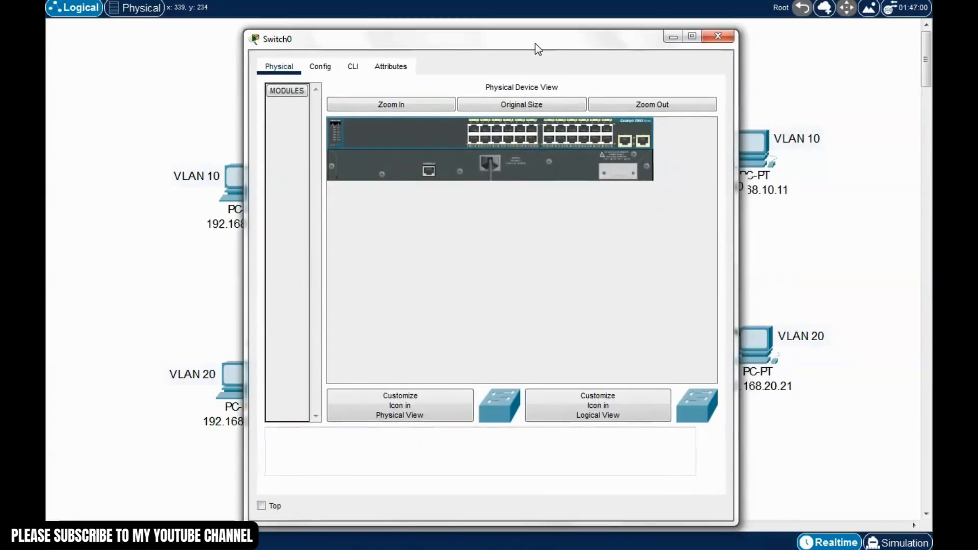
In Switch0's CLI, enter enable mode and run show vlan brief
{"action": "left_click", "coordinate": [347, 62]}
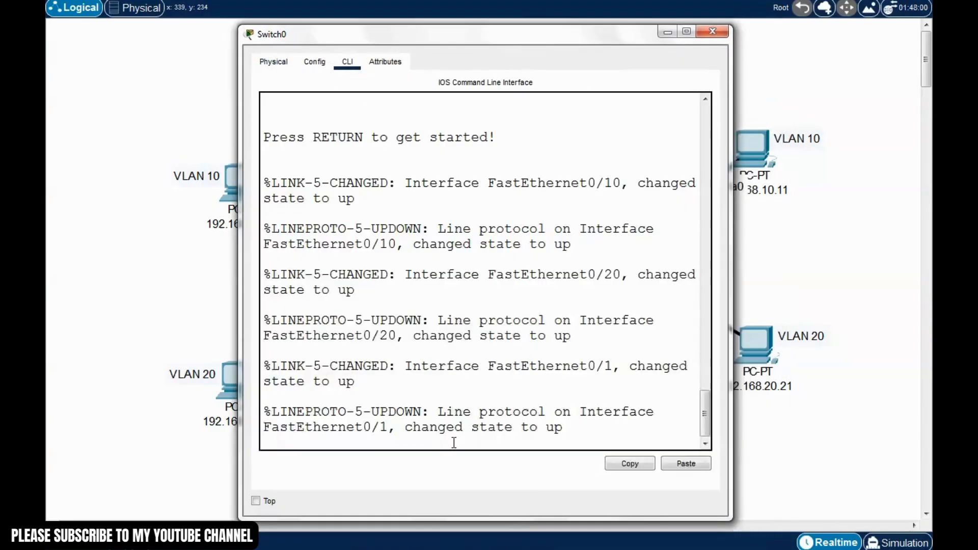
{"action": "key", "text": "Return"}
{"action": "type", "text": "enable"}
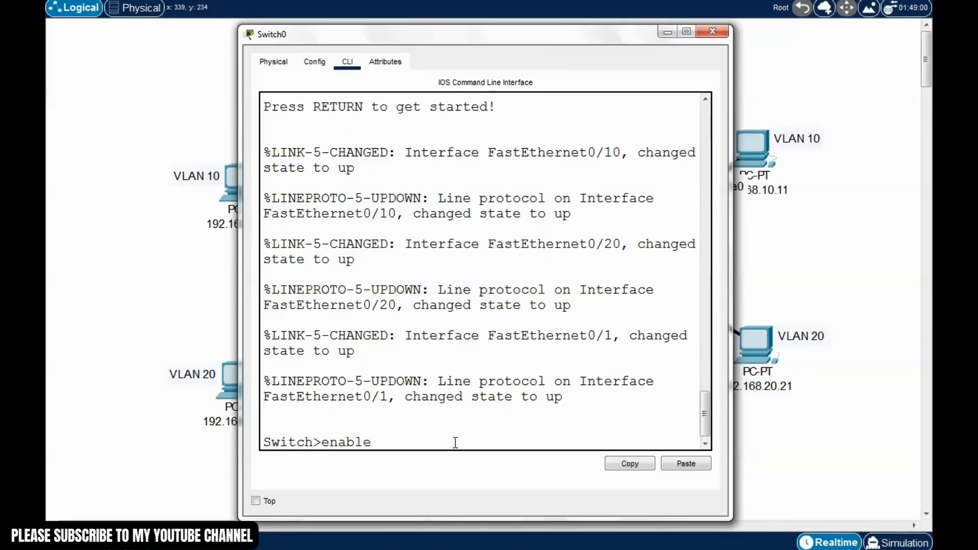
{"action": "key", "text": "Return"}
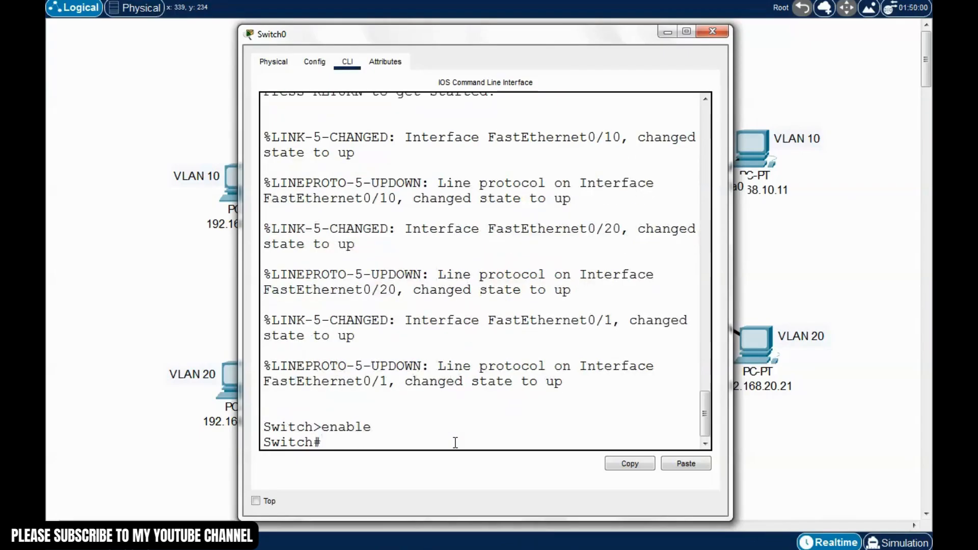
{"action": "type", "text": "conf"}
{"action": "key", "text": "BackSpace"}
{"action": "key", "text": "BackSpace"}
{"action": "type", "text": "show vlan bri"}
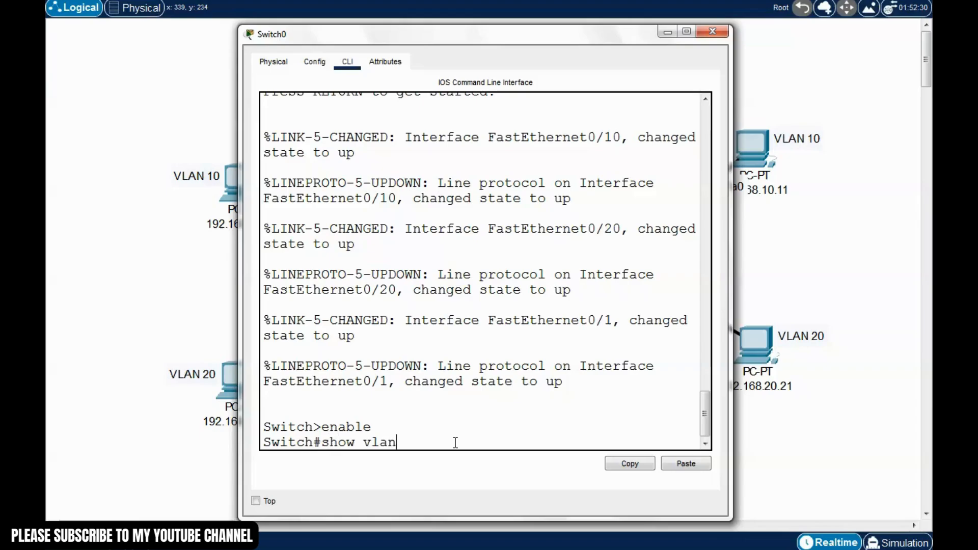
{"action": "key", "text": "Tab"}
{"action": "key", "text": "Return"}
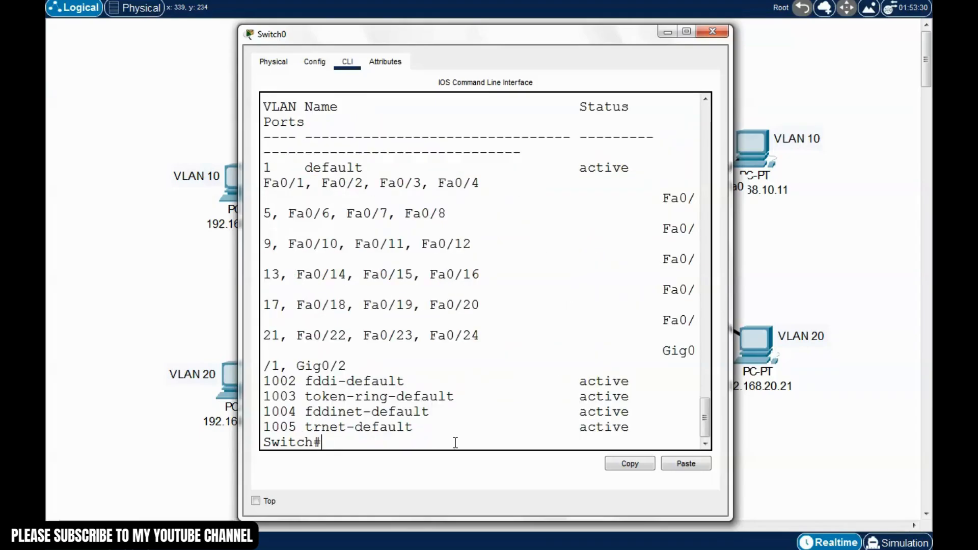
Widen the window and highlight the default VLAN 1 and VLANs 1002–1005
{"action": "left_click_drag", "start_coordinate": [731, 288], "coordinate": [914, 286]}
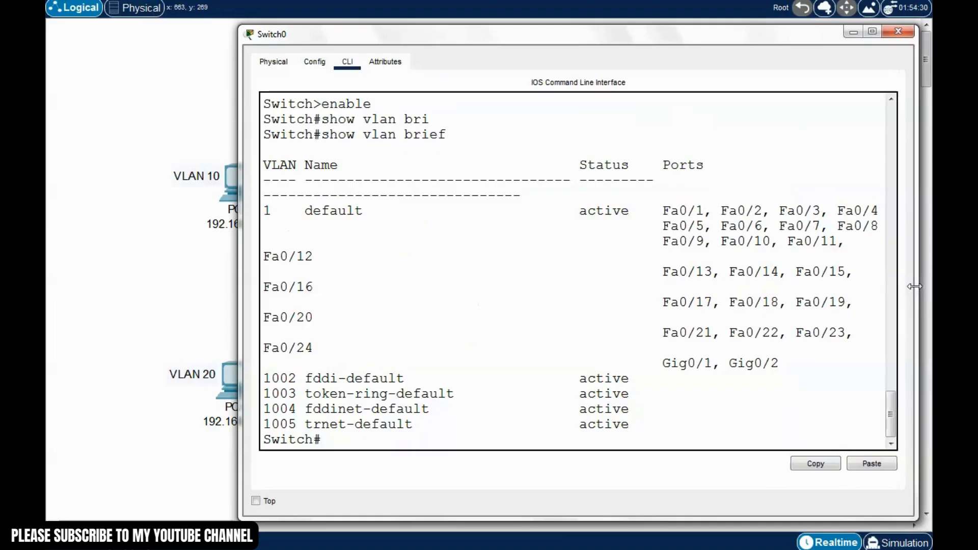
{"action": "left_click_drag", "start_coordinate": [238, 255], "coordinate": [158, 252]}
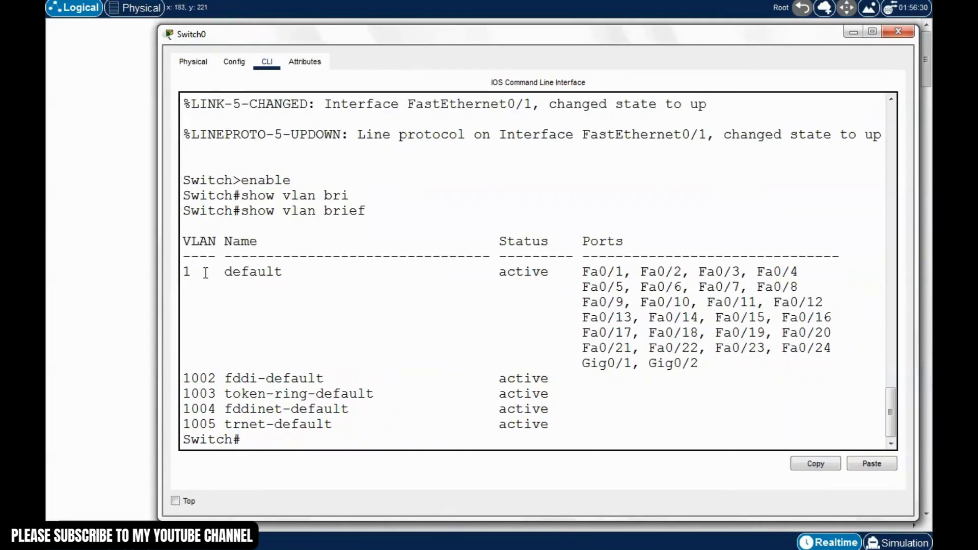
{"action": "left_click_drag", "start_coordinate": [210, 274], "coordinate": [178, 272]}
{"action": "left_click", "coordinate": [219, 319]}
{"action": "left_click_drag", "start_coordinate": [347, 427], "coordinate": [182, 378]}
{"action": "left_click", "coordinate": [316, 409]}
{"action": "left_click_drag", "start_coordinate": [340, 426], "coordinate": [184, 378]}
{"action": "left_click", "coordinate": [216, 393]}
{"action": "left_click", "coordinate": [233, 317]}
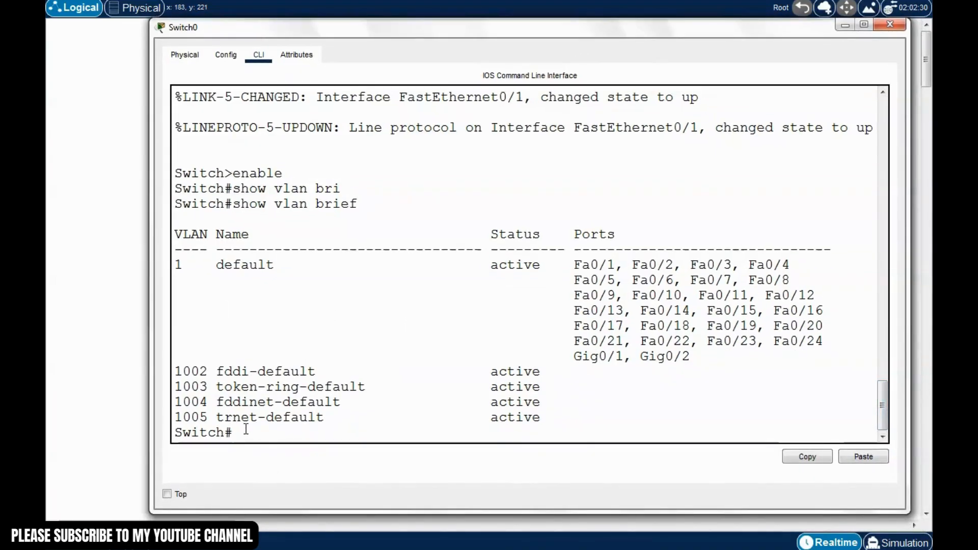
Enter conf t and create VLAN 10 named Teachers
{"action": "type", "text": "conf t"}
{"action": "key", "text": "Return"}
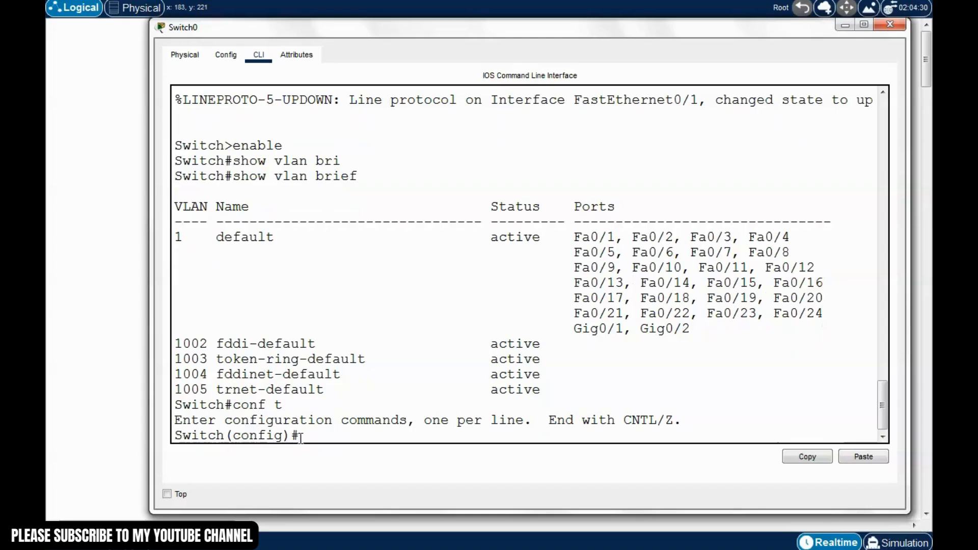
{"action": "type", "text": "vlan 10"}
{"action": "key", "text": "Return"}
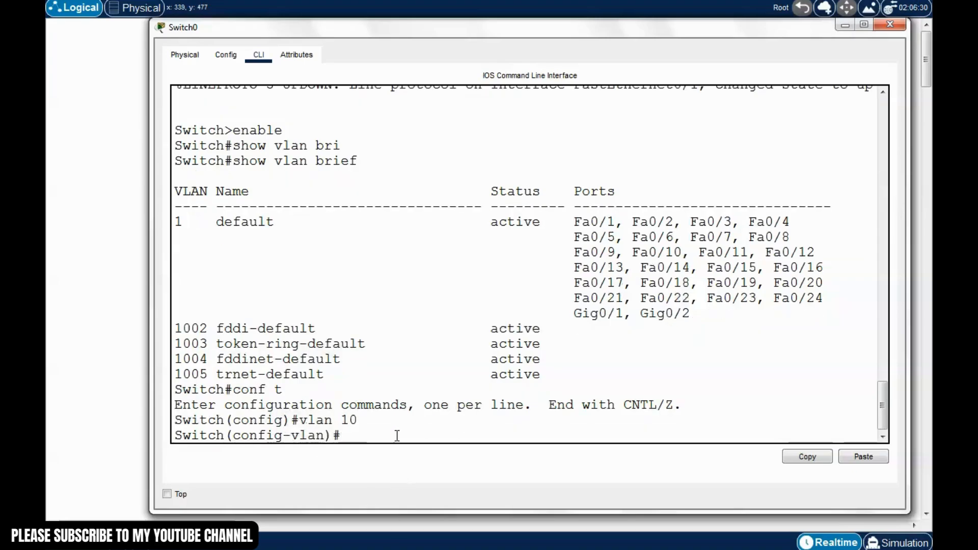
{"action": "type", "text": "name Teachers"}
{"action": "key", "text": "Return"}
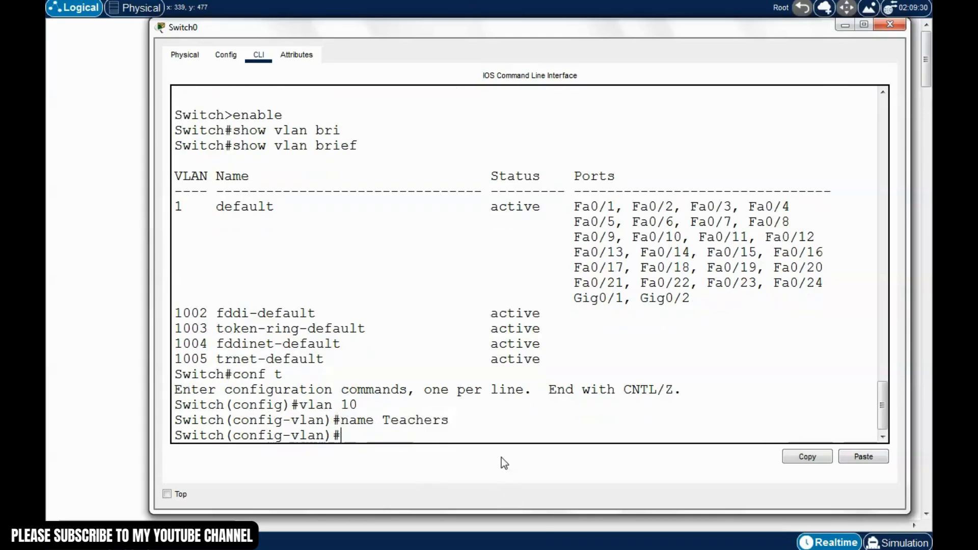
{"action": "type", "text": "exit"}
{"action": "key", "text": "Return"}
Create VLAN 20 named Students
{"action": "type", "text": "V"}
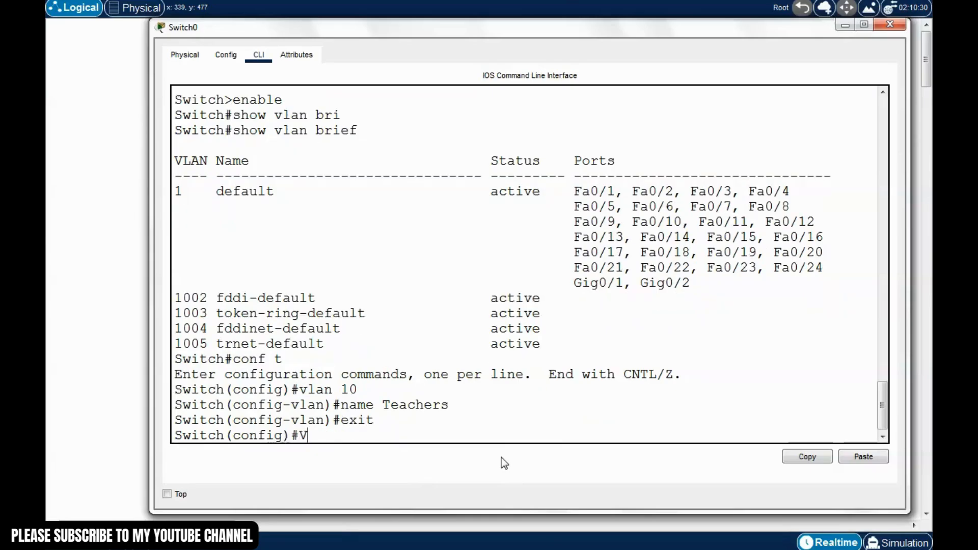
{"action": "type", "text": "lan"}
{"action": "key", "text": "BackSpace"}
{"action": "key", "text": "BackSpace"}
{"action": "key", "text": "BackSpace"}
{"action": "key", "text": "BackSpace"}
{"action": "type", "text": "vla"}
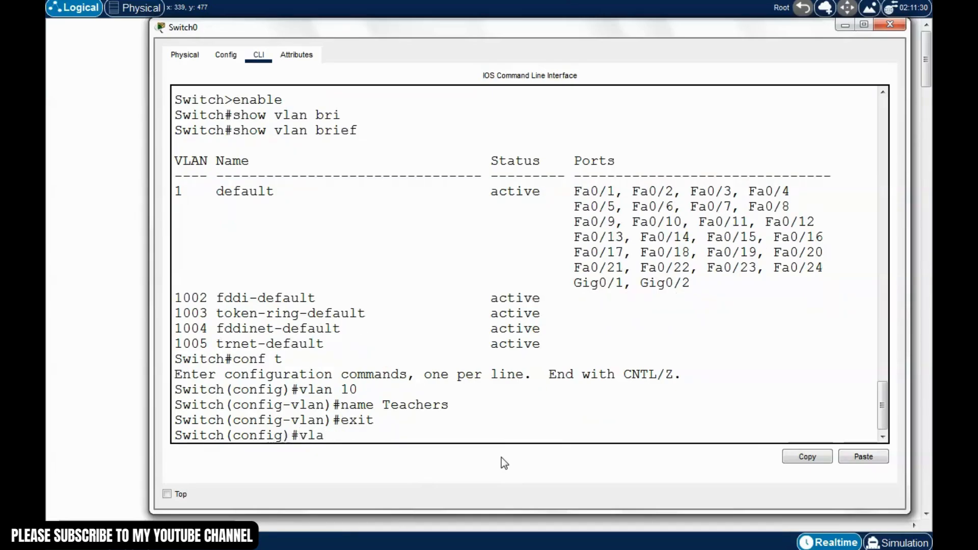
{"action": "type", "text": "n 20"}
{"action": "key", "text": "Return"}
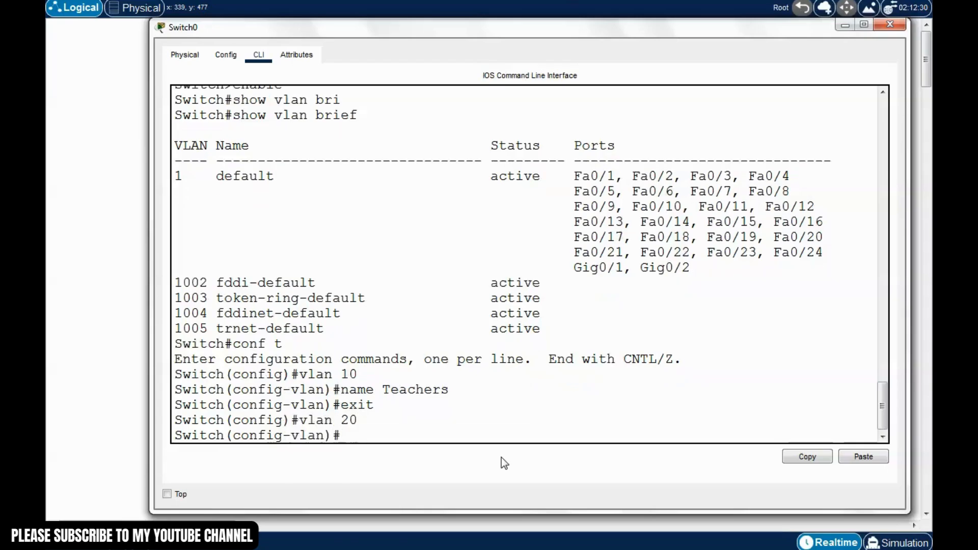
{"action": "type", "text": "name Stju"}
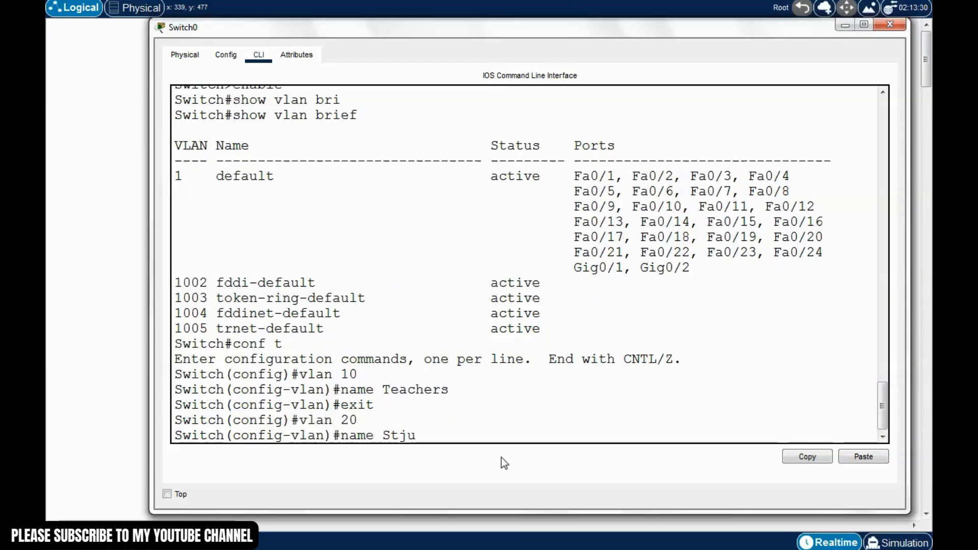
{"action": "key", "text": "BackSpace"}
{"action": "key", "text": "BackSpace"}
{"action": "type", "text": "udents"}
{"action": "key", "text": "Return"}
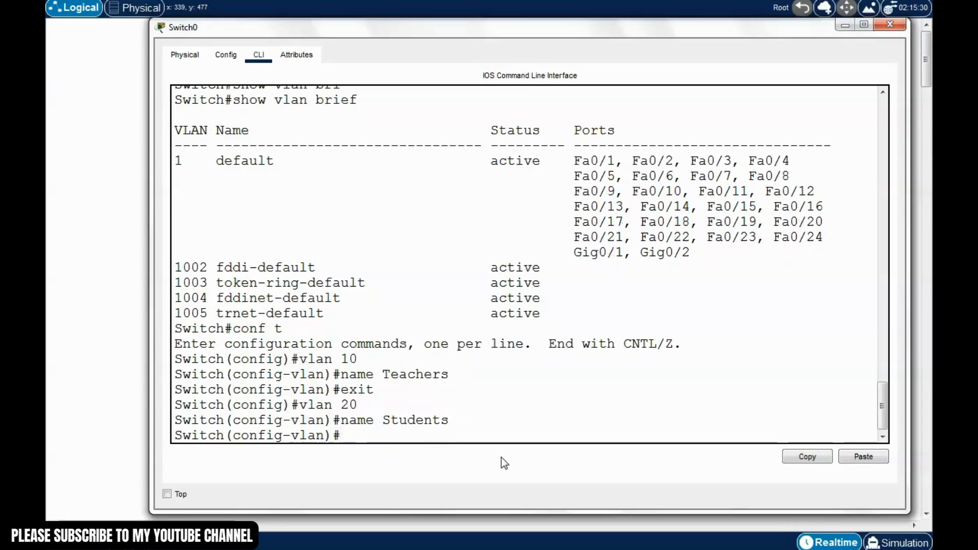
{"action": "type", "text": "exit"}
{"action": "key", "text": "Return"}
Create VLAN 50 named Voice
{"action": "type", "text": "vla"}
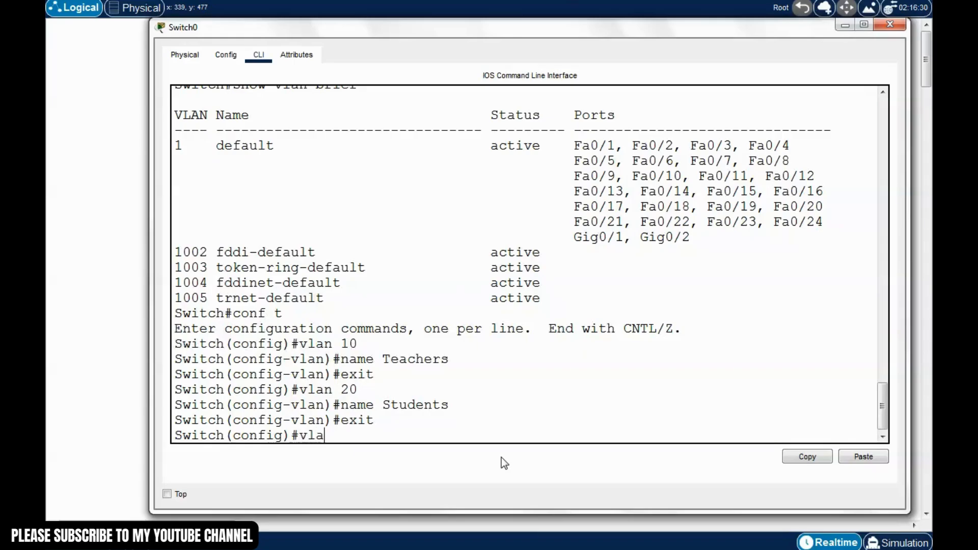
{"action": "type", "text": "n 50"}
{"action": "mouse_move", "coordinate": [635, 32]}
{"action": "left_mouse_down"}
{"action": "mouse_move", "coordinate": [651, 210]}
{"action": "mouse_move", "coordinate": [634, 38]}
{"action": "left_mouse_up"}
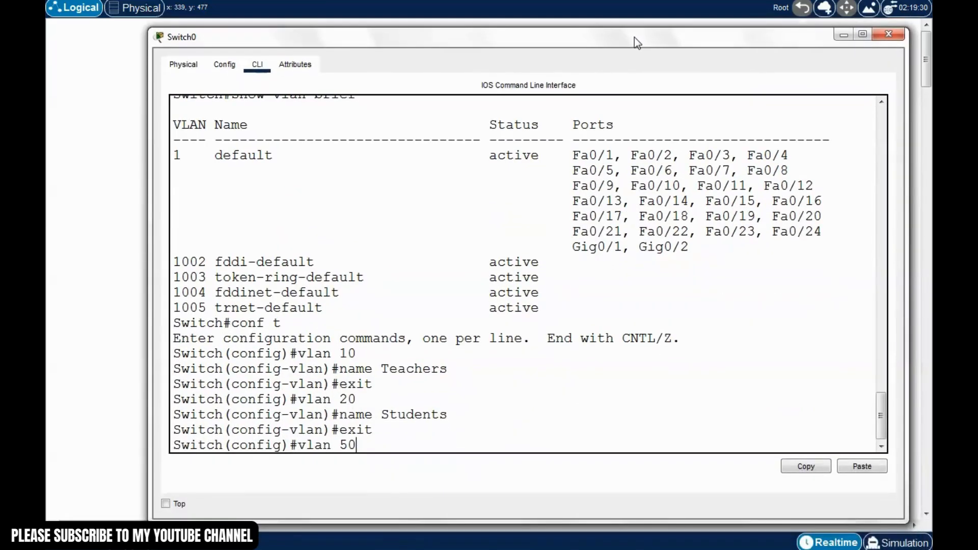
{"action": "key", "text": "Return"}
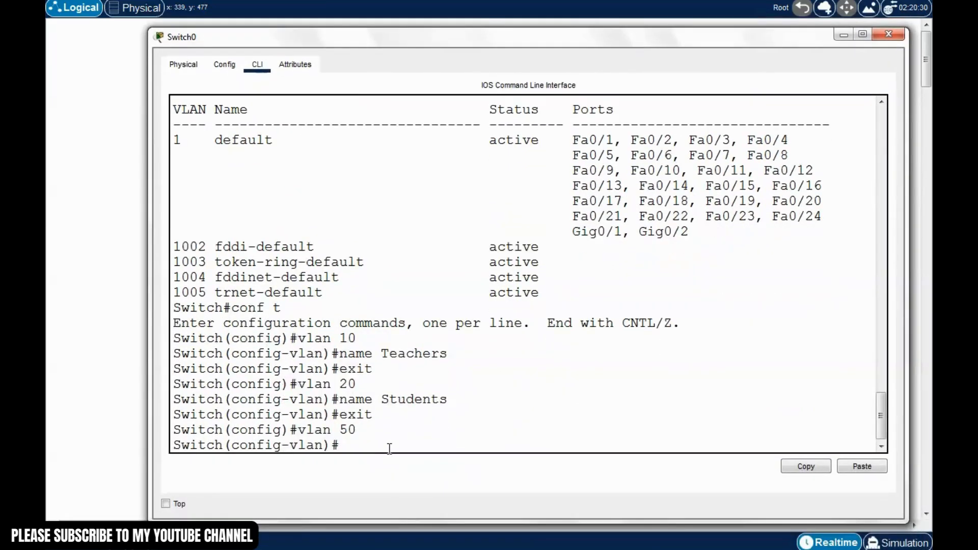
{"action": "type", "text": "name Voice"}
{"action": "key", "text": "Return"}
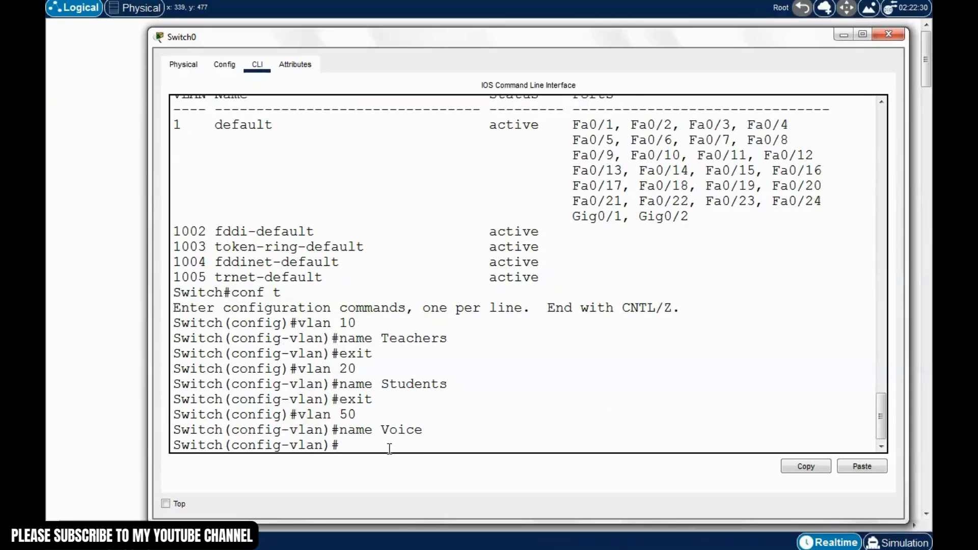
{"action": "type", "text": "exit"}
{"action": "key", "text": "Return"}
Create VLAN 99 named Management
{"action": "type", "text": "v"}
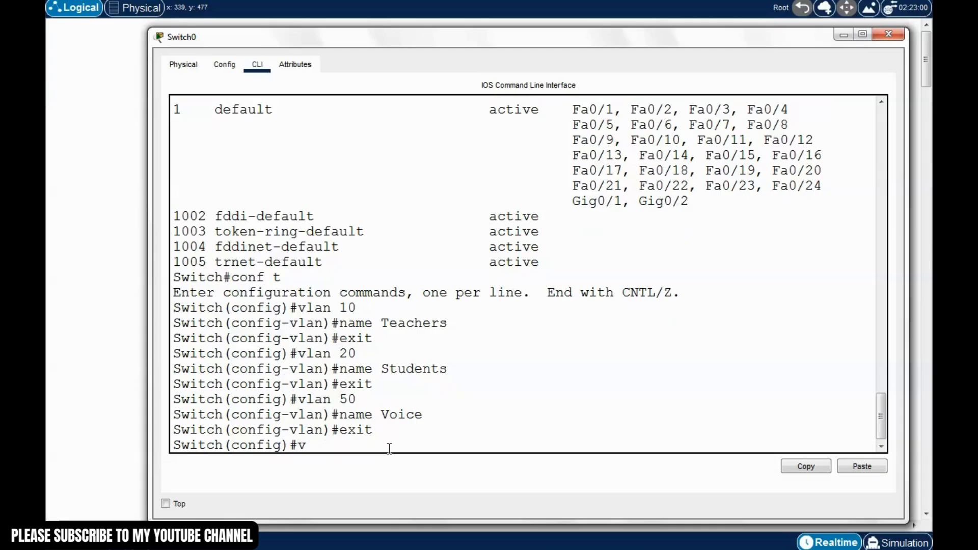
{"action": "type", "text": "lan"}
{"action": "left_click_drag", "start_coordinate": [643, 36], "coordinate": [657, 46]}
{"action": "type", "text": "99"}
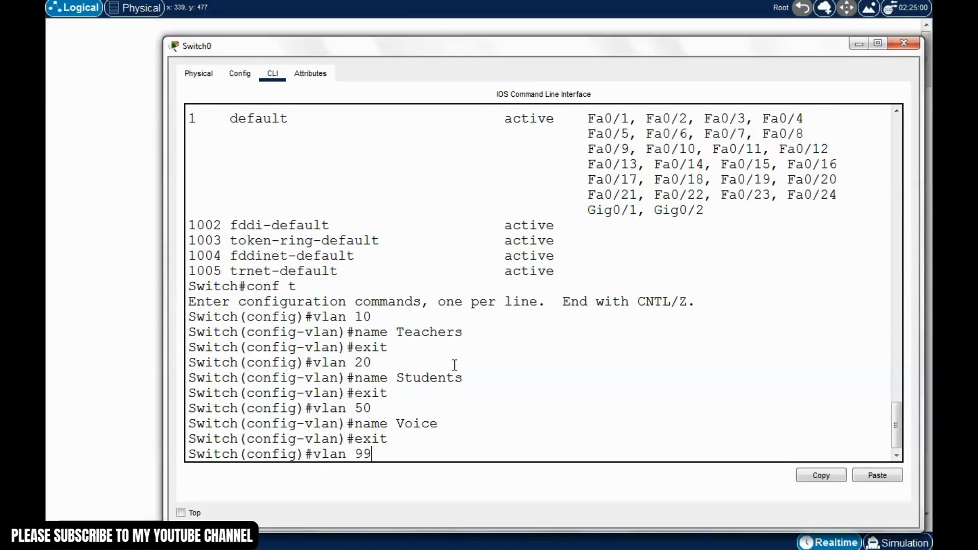
{"action": "key", "text": "Return"}
{"action": "type", "text": "name "}
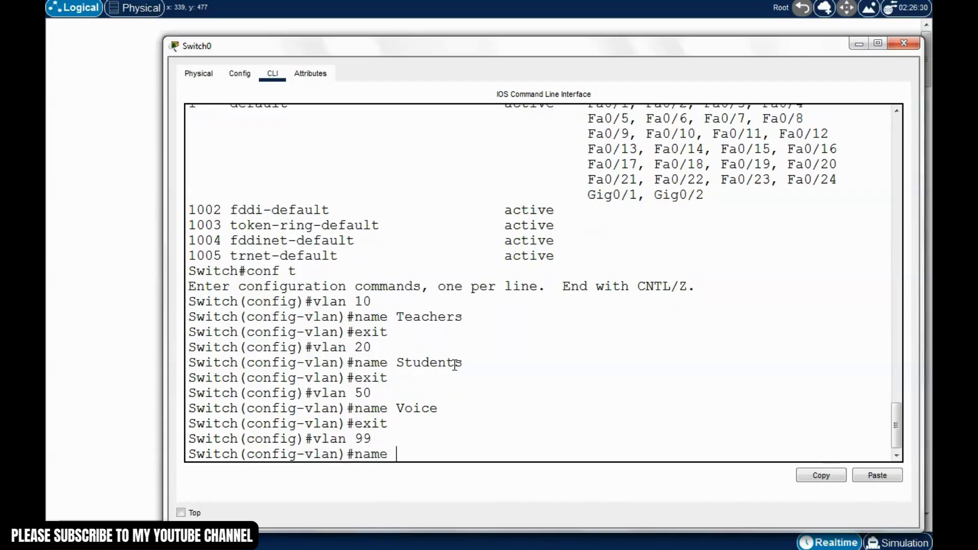
{"action": "type", "text": "Managg"}
{"action": "type", "text": "ment"}
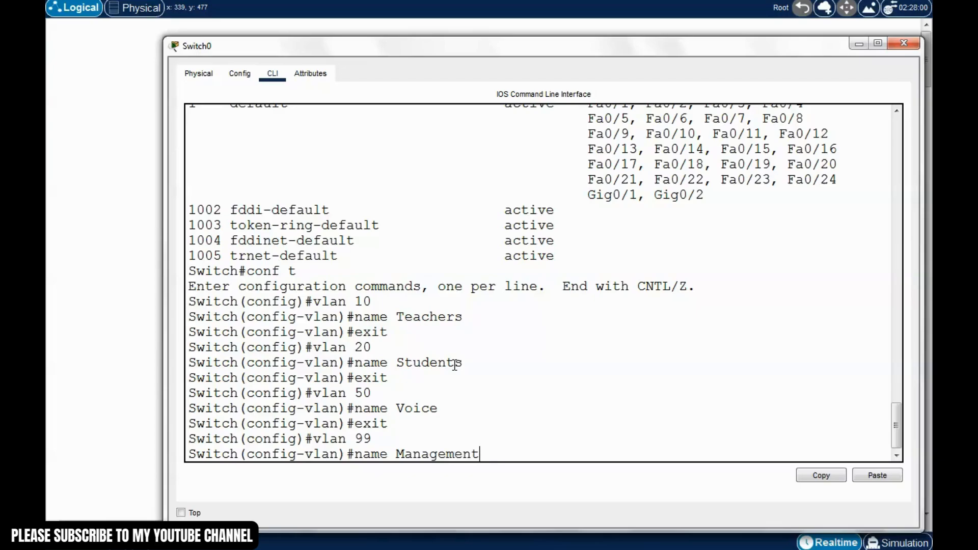
{"action": "key", "text": "Return"}
{"action": "type", "text": "exit"}
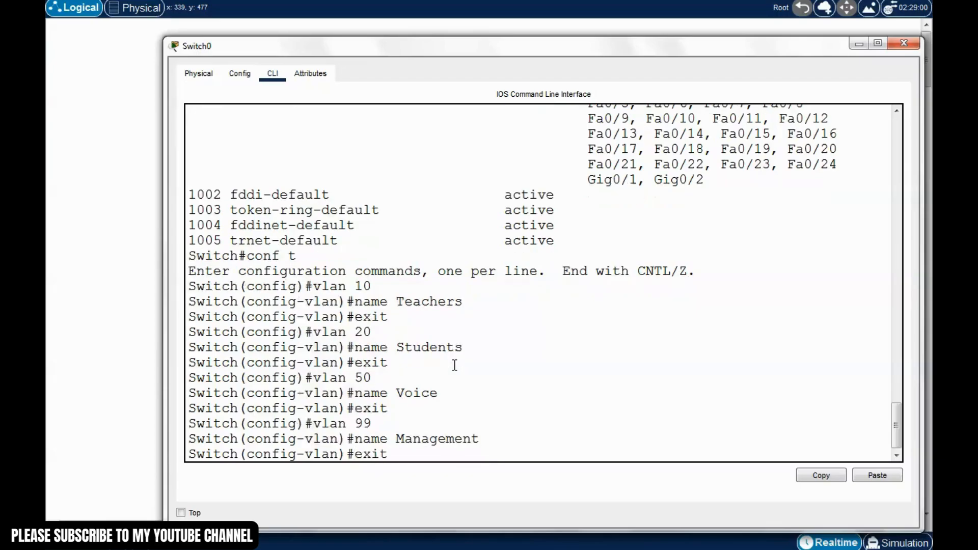
{"action": "key", "text": "Return"}
Create VLAN 150 named Native and exit configuration mode with Ctrl+Z
{"action": "type", "text": "vlan 1"}
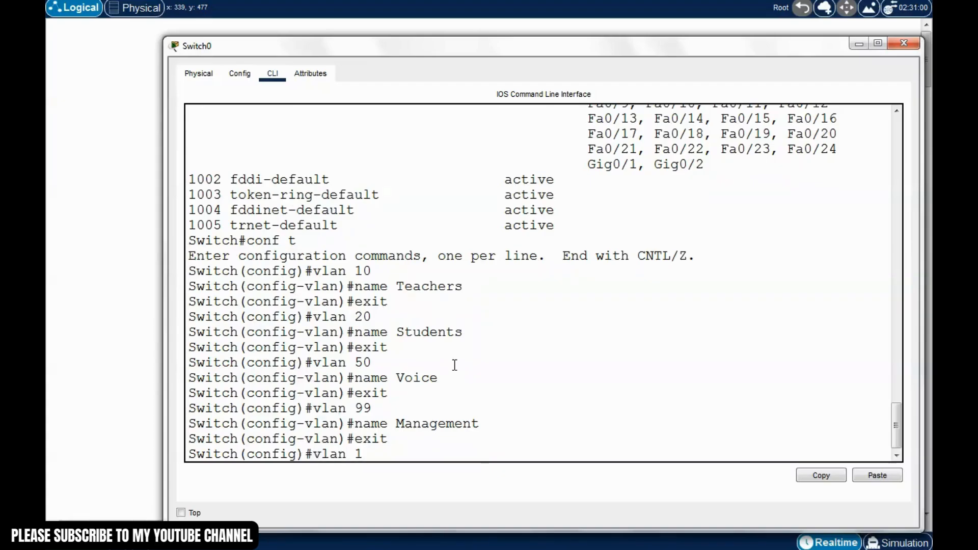
{"action": "type", "text": "50"}
{"action": "key", "text": "Return"}
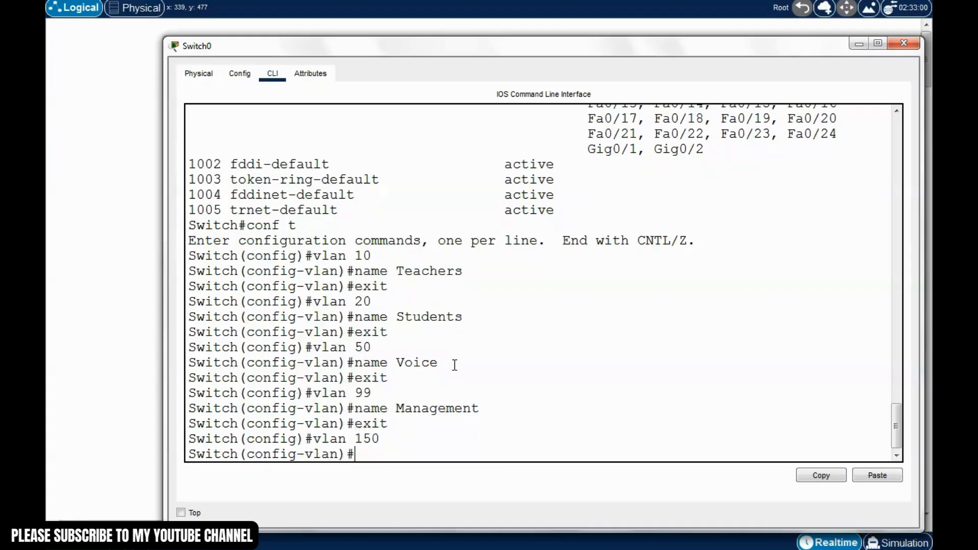
{"action": "type", "text": "name Native"}
{"action": "key", "text": "Return"}
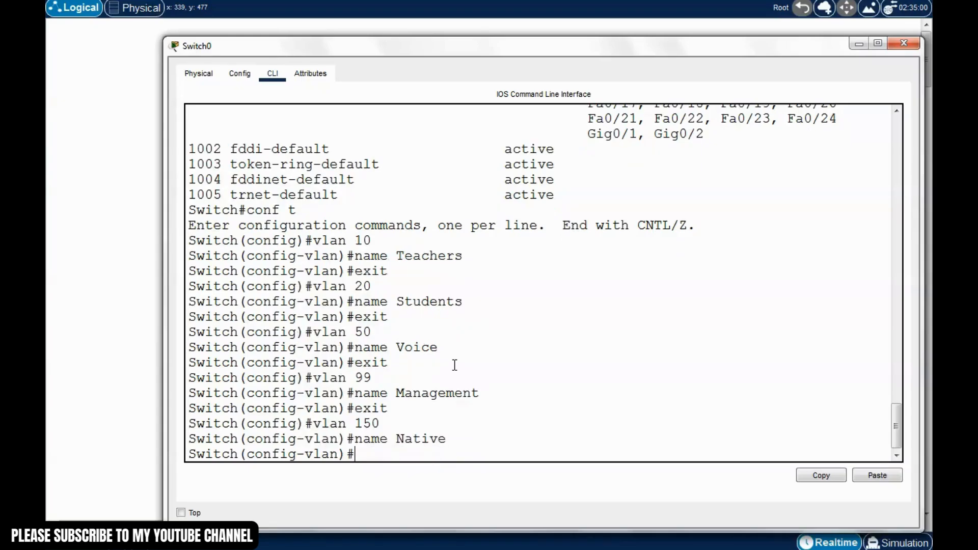
{"action": "key", "text": "ctrl+z"}
{"action": "key", "text": "Return"}
Save Switch0's configuration with write and rerun show vlan brief
{"action": "type", "text": "write"}
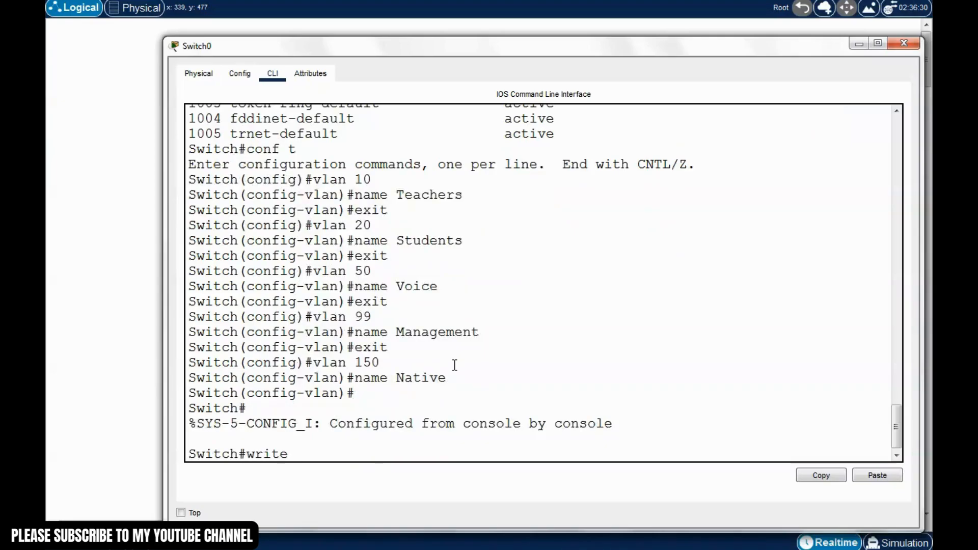
{"action": "key", "text": "Return"}
{"action": "type", "text": "sh"}
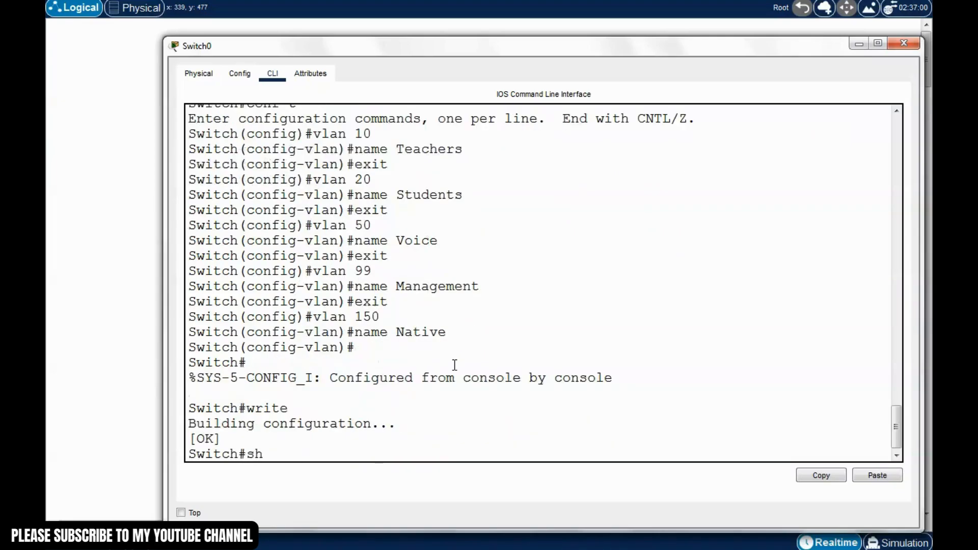
{"action": "type", "text": "po"}
{"action": "type", "text": "w"}
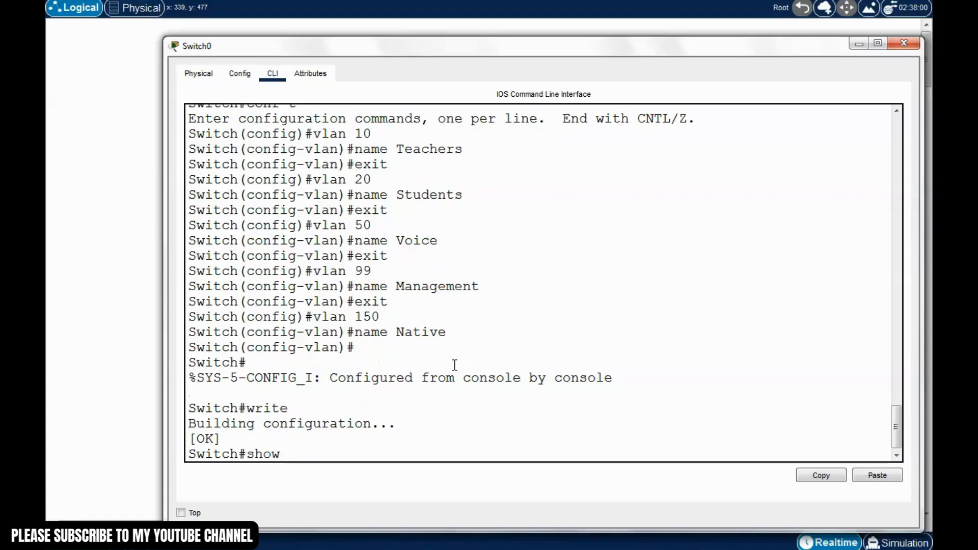
{"action": "type", "text": " vlan"}
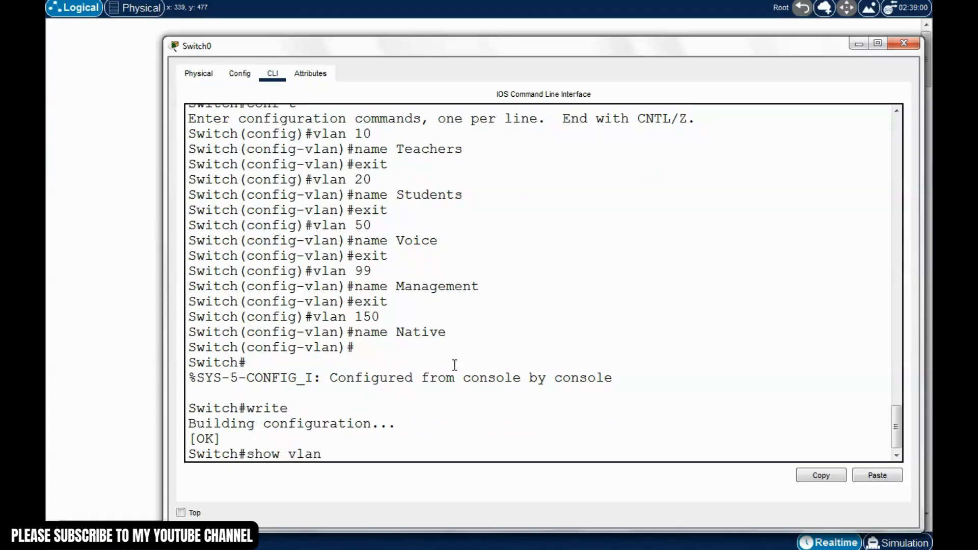
{"action": "type", "text": " brief"}
{"action": "key", "text": "Return"}
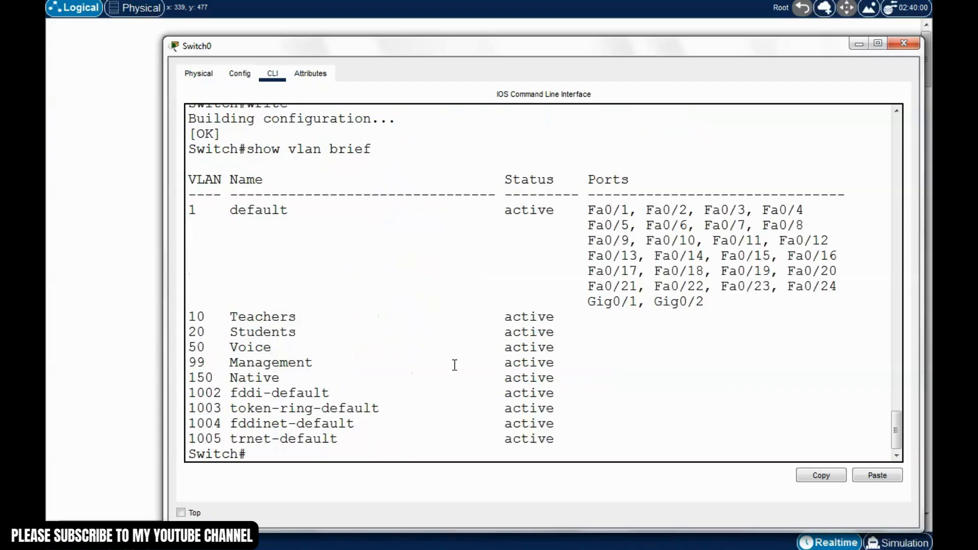
Highlight the Teachers, Students, Voice, Management and Native VLAN rows in the output
{"action": "left_click_drag", "start_coordinate": [522, 49], "coordinate": [487, 39]}
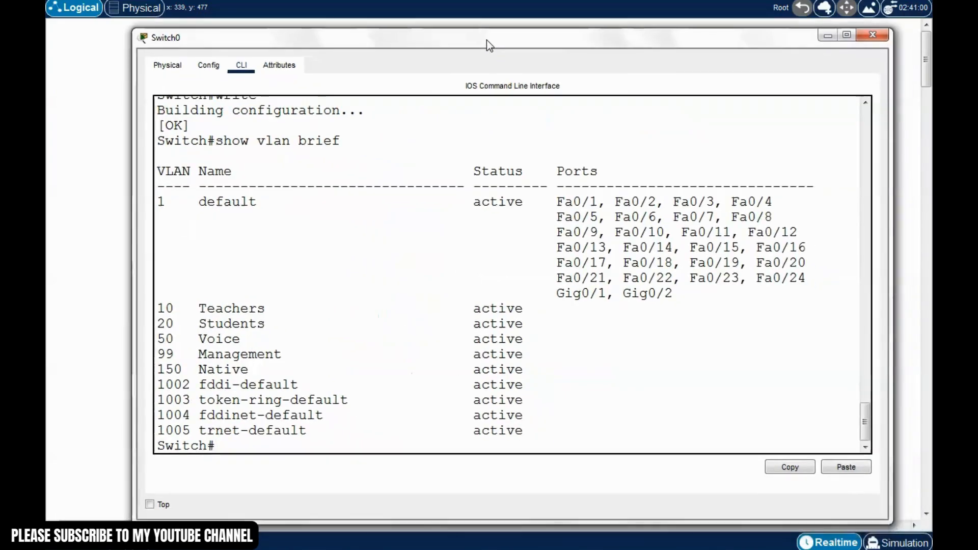
{"action": "double_click", "coordinate": [160, 311]}
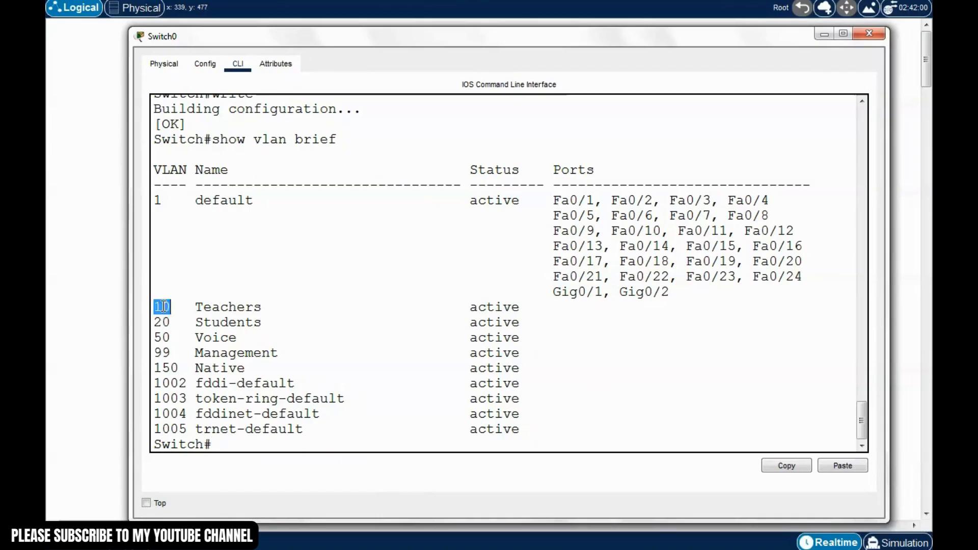
{"action": "left_click_drag", "start_coordinate": [154, 322], "coordinate": [266, 324]}
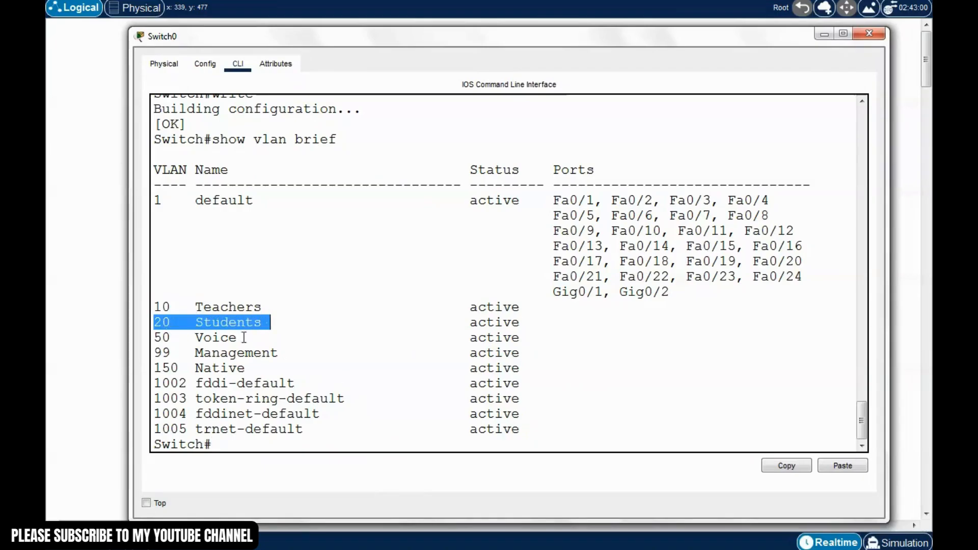
{"action": "left_click_drag", "start_coordinate": [154, 338], "coordinate": [236, 339]}
{"action": "left_click", "coordinate": [179, 368]}
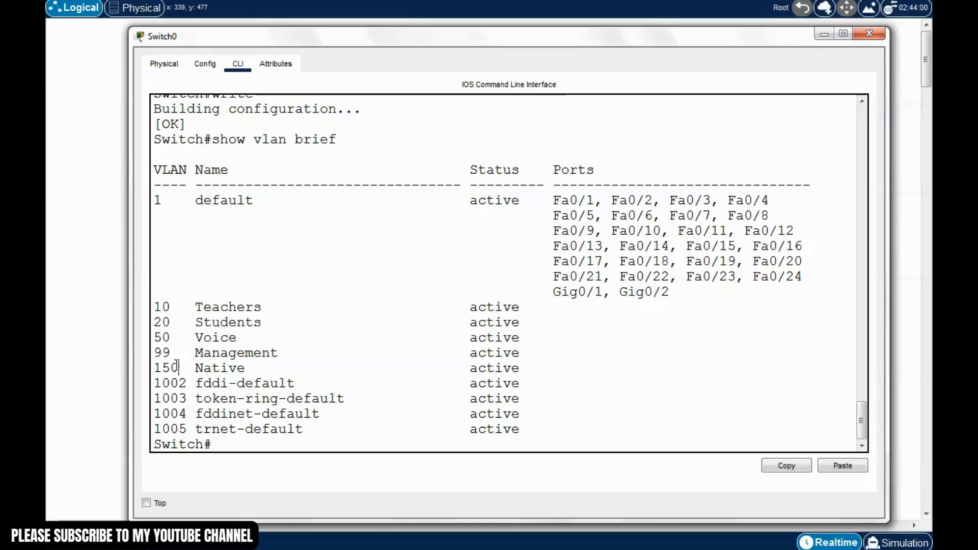
{"action": "left_click_drag", "start_coordinate": [154, 352], "coordinate": [275, 352]}
{"action": "left_click_drag", "start_coordinate": [186, 370], "coordinate": [255, 366]}
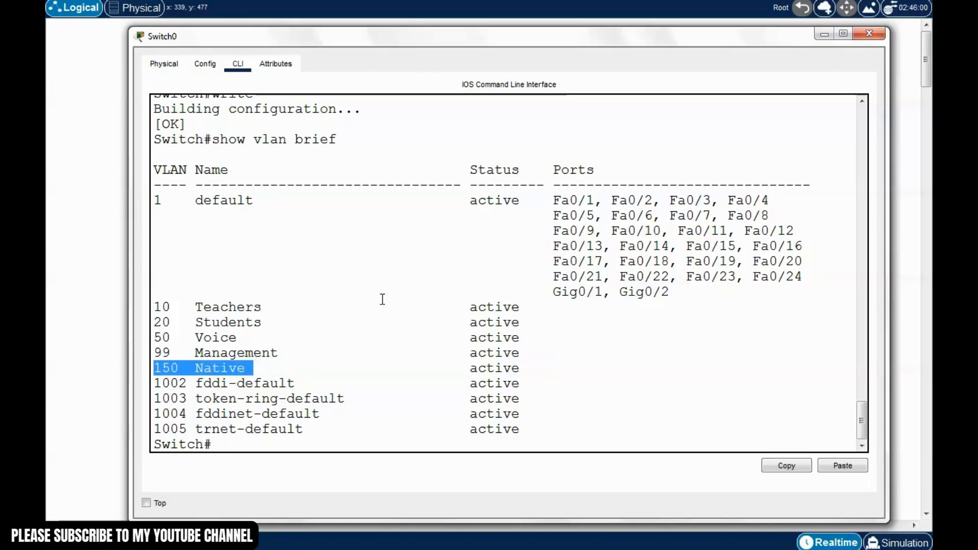
{"action": "left_click_drag", "start_coordinate": [525, 44], "coordinate": [504, 432]}
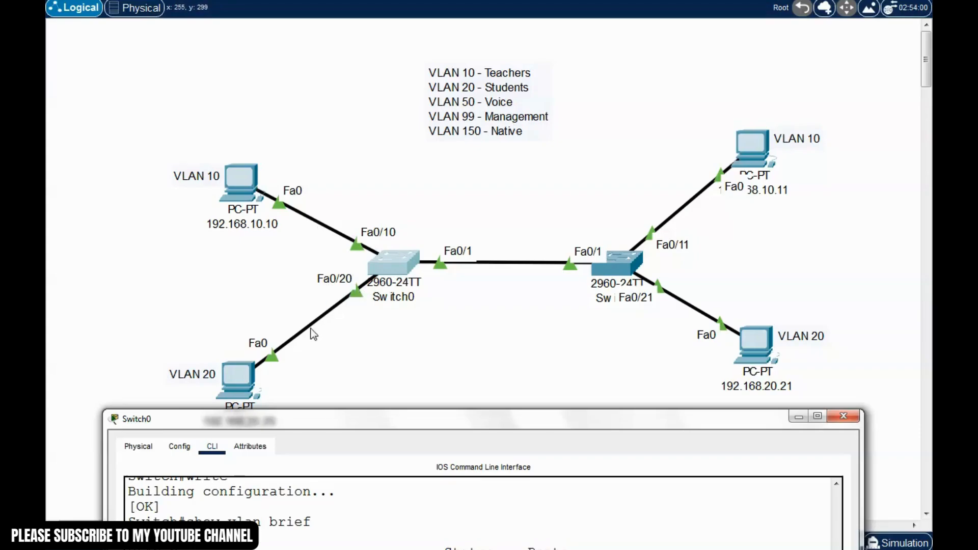
{"action": "left_click_drag", "start_coordinate": [411, 426], "coordinate": [405, 452]}
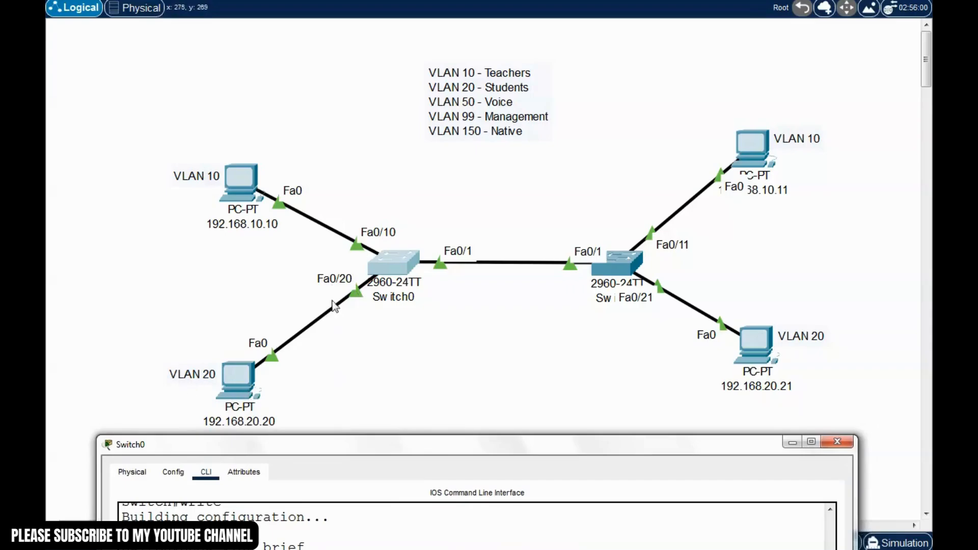
{"action": "left_click_drag", "start_coordinate": [425, 449], "coordinate": [441, 75]}
Enter global configuration mode on Switch0 with conf t
{"action": "left_click", "coordinate": [212, 481]}
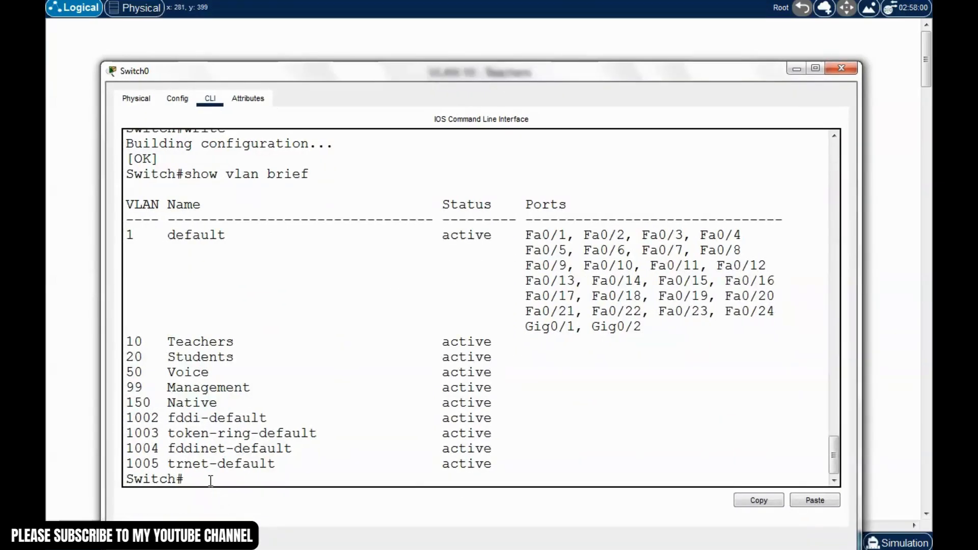
{"action": "type", "text": "conf t"}
{"action": "key", "text": "Return"}
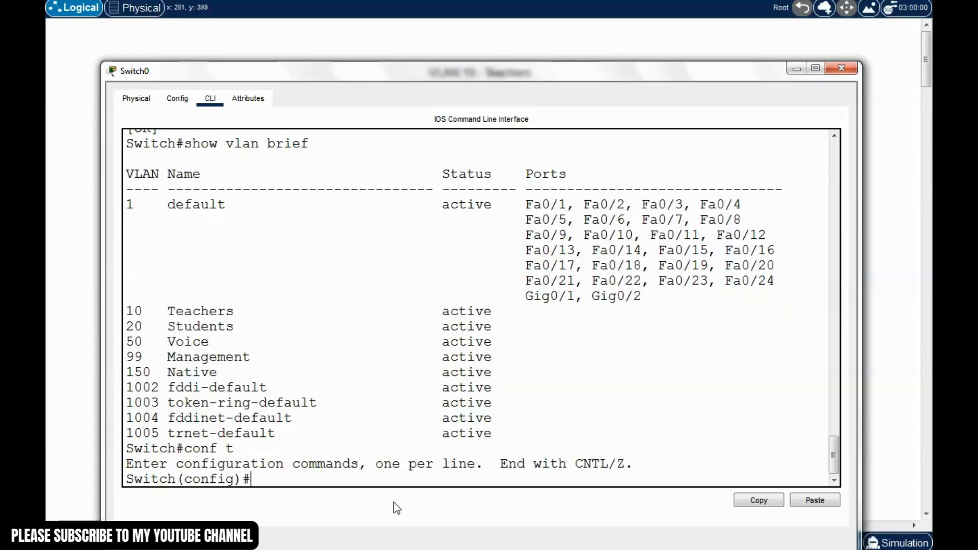
Make Fa0/10 an access port in VLAN 10
{"action": "type", "text": "int f0/10"}
{"action": "key", "text": "Return"}
{"action": "type", "text": "switch"}
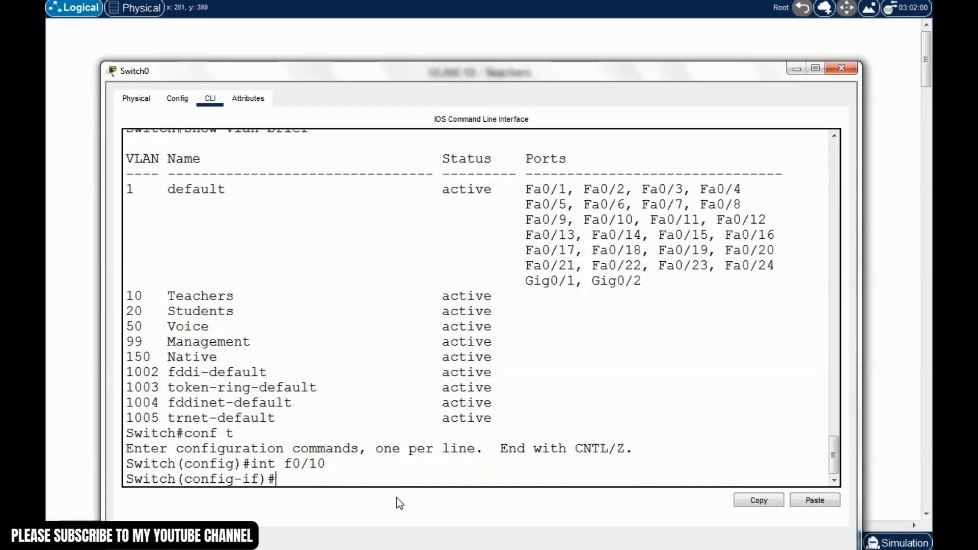
{"action": "type", "text": "port mode acess"}
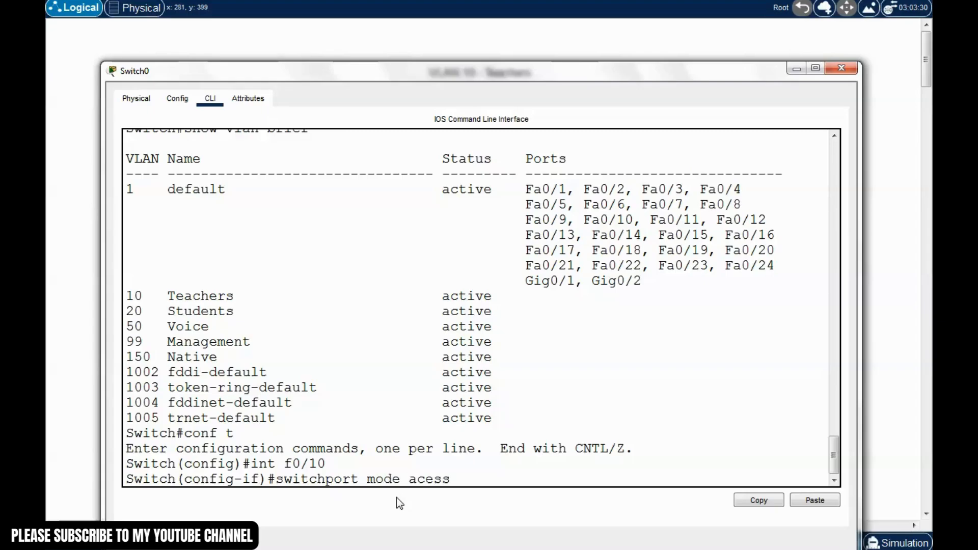
{"action": "key", "text": "BackSpace"}
{"action": "key", "text": "BackSpace"}
{"action": "key", "text": "BackSpace"}
{"action": "type", "text": "cess"}
{"action": "key", "text": "Return"}
{"action": "type", "text": "switchpo"}
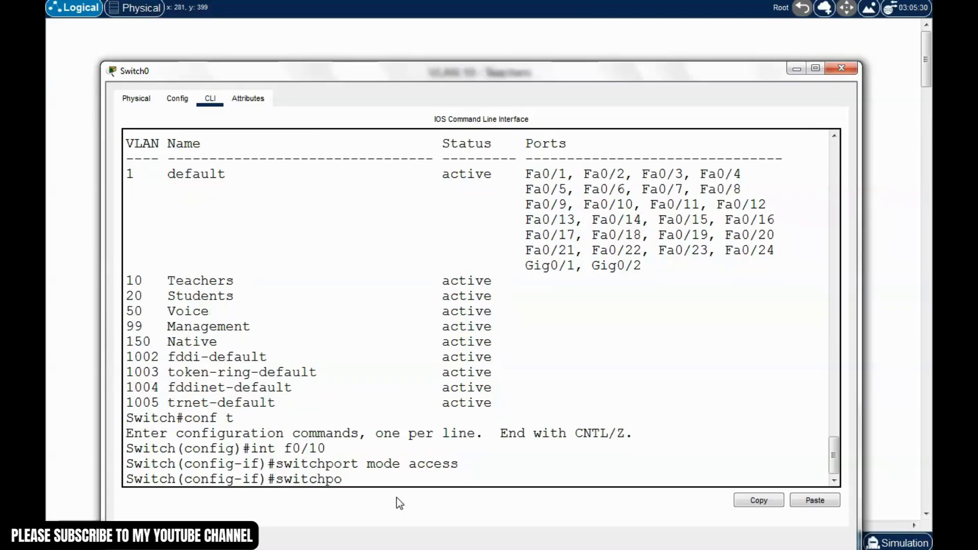
{"action": "type", "text": "rt access vlan 10"}
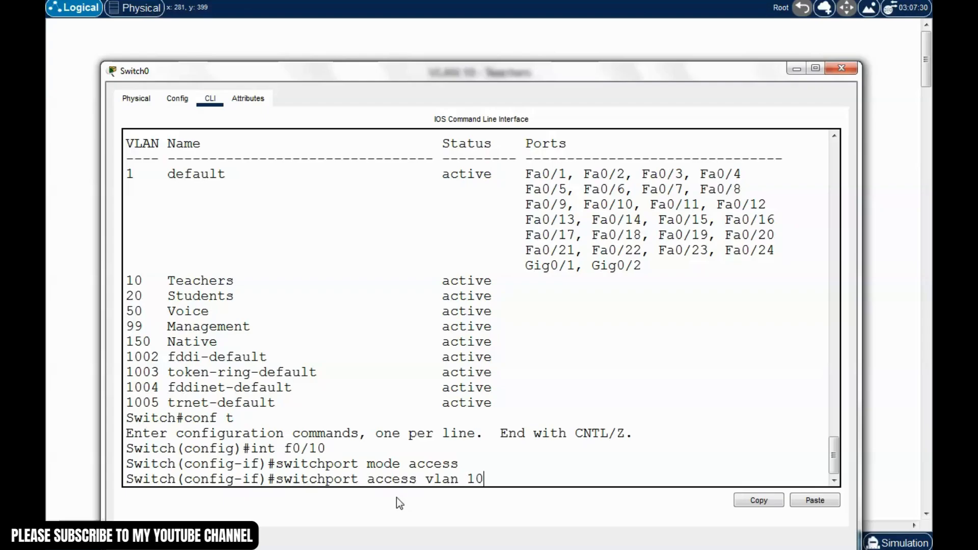
{"action": "key", "text": "Return"}
{"action": "type", "text": "e"}
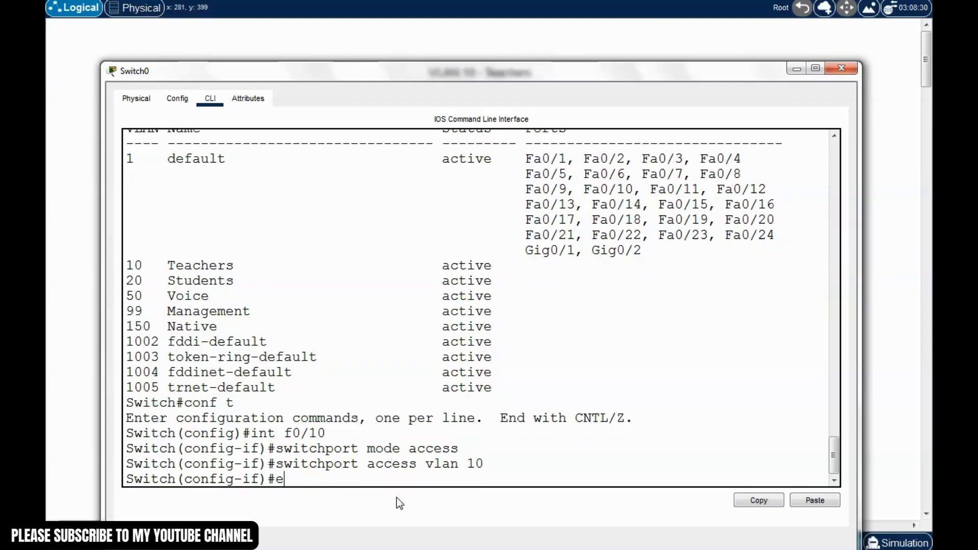
{"action": "type", "text": "xit"}
{"action": "key", "text": "Return"}
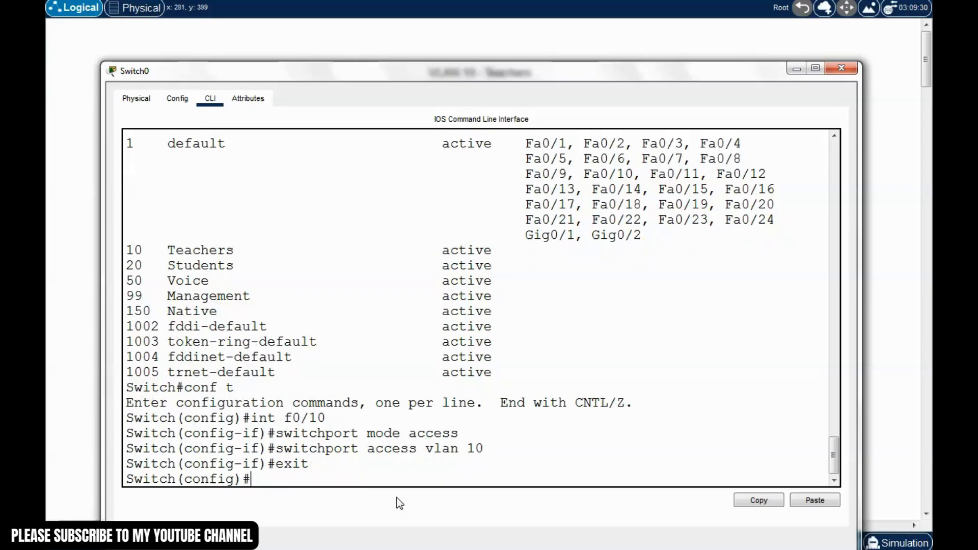
Make Fa0/20 an access port in VLAN 20
{"action": "type", "text": "int f0/20"}
{"action": "key", "text": "Return"}
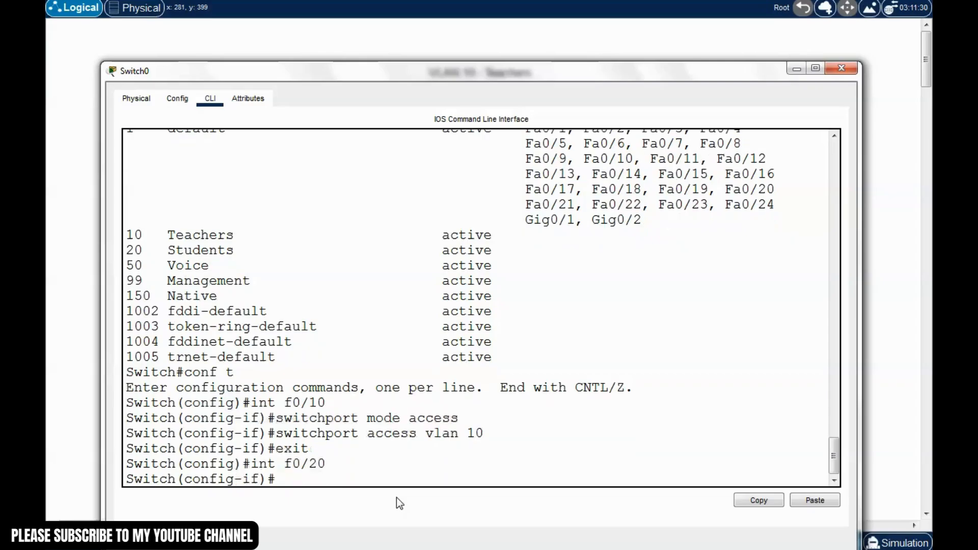
{"action": "type", "text": "switchp"}
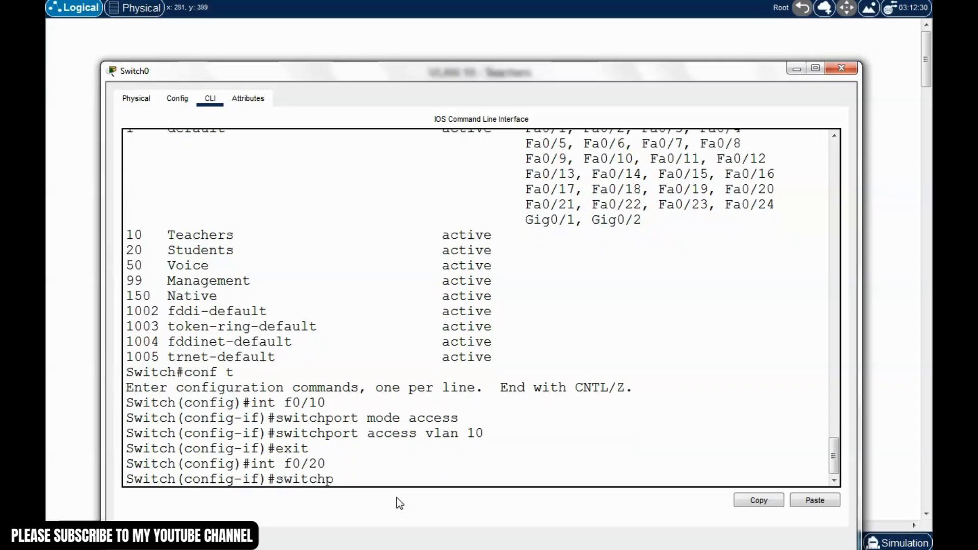
{"action": "type", "text": "ort mode access"}
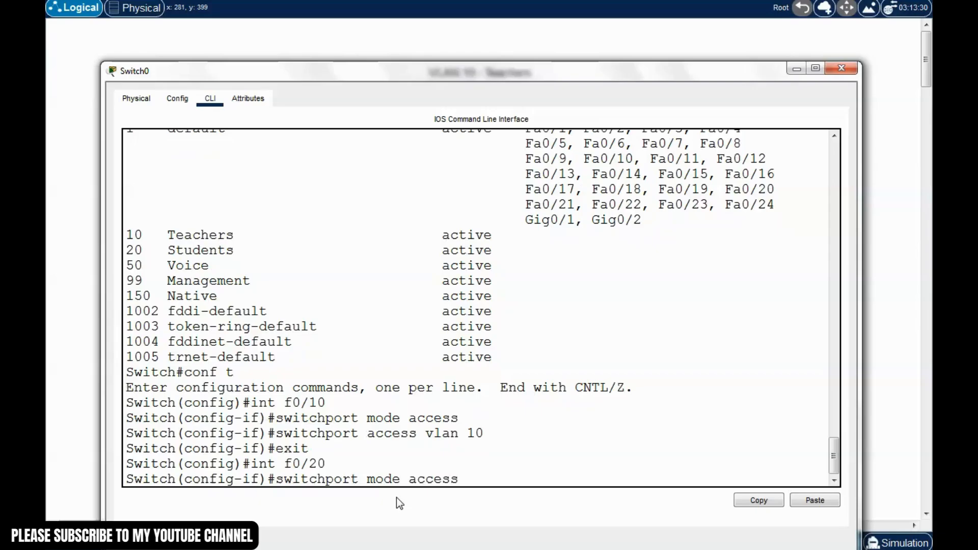
{"action": "key", "text": "Return"}
{"action": "type", "text": "switc"}
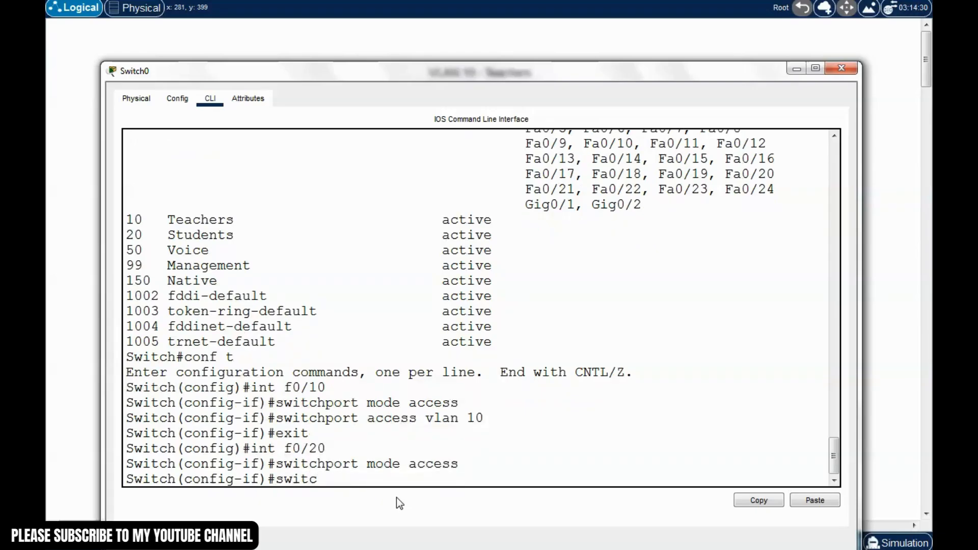
{"action": "type", "text": "hport a"}
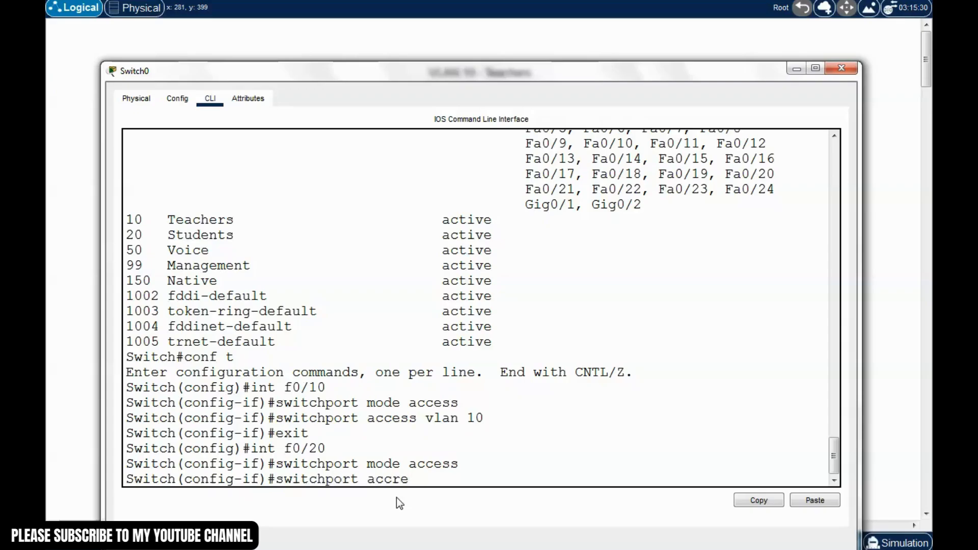
{"action": "type", "text": "ccess vlan 20"}
{"action": "key", "text": "Return"}
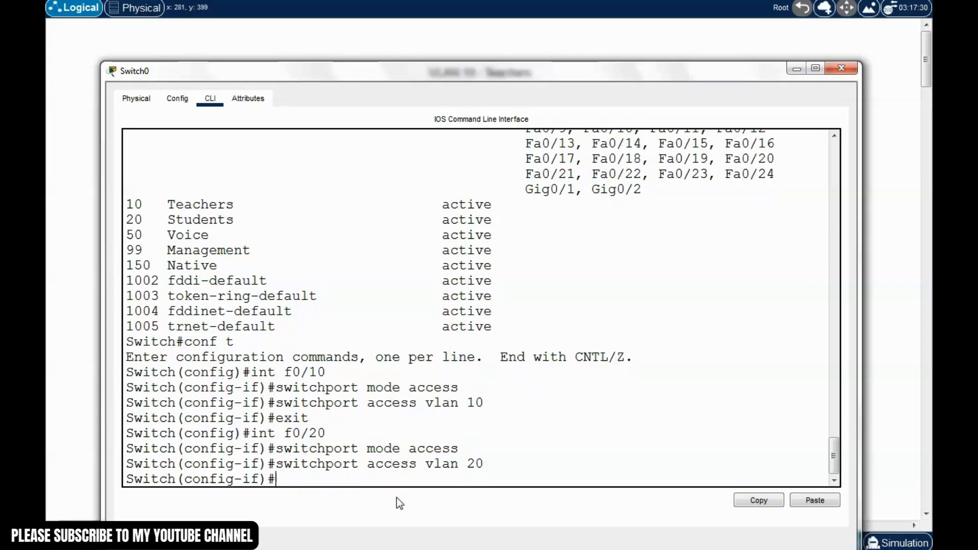
{"action": "type", "text": "exit"}
{"action": "key", "text": "Return"}
Leave configuration mode and save Switch0's running configuration with write
{"action": "key", "text": "ctrl+z"}
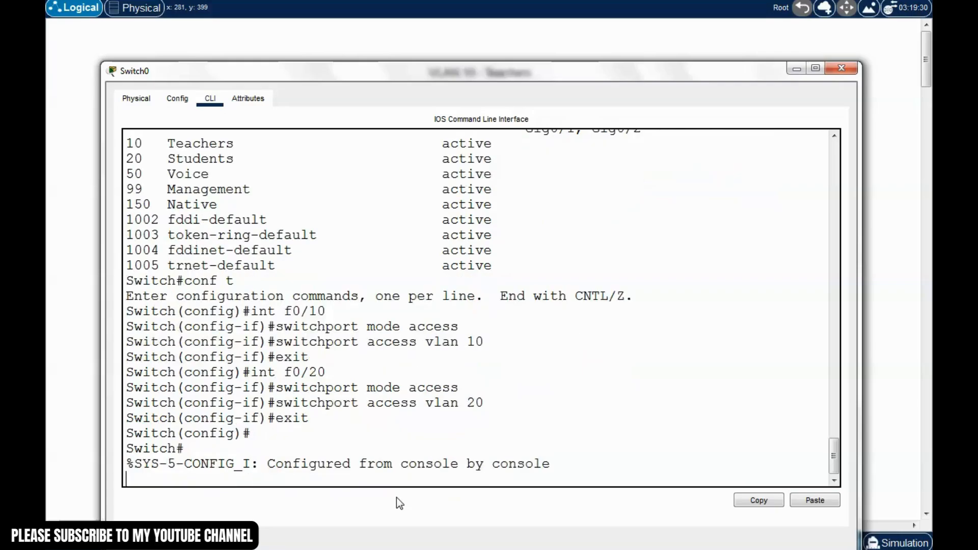
{"action": "type", "text": "write"}
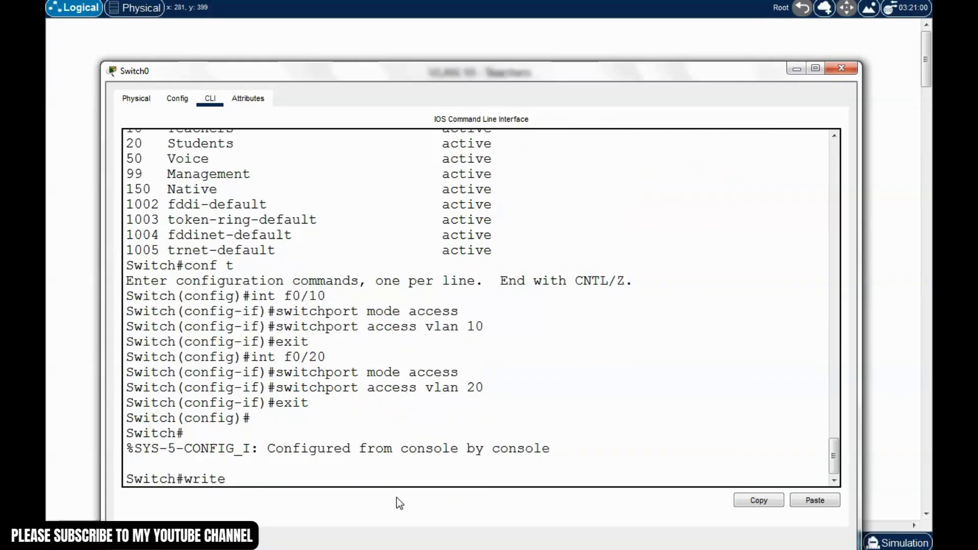
{"action": "key", "text": "Return"}
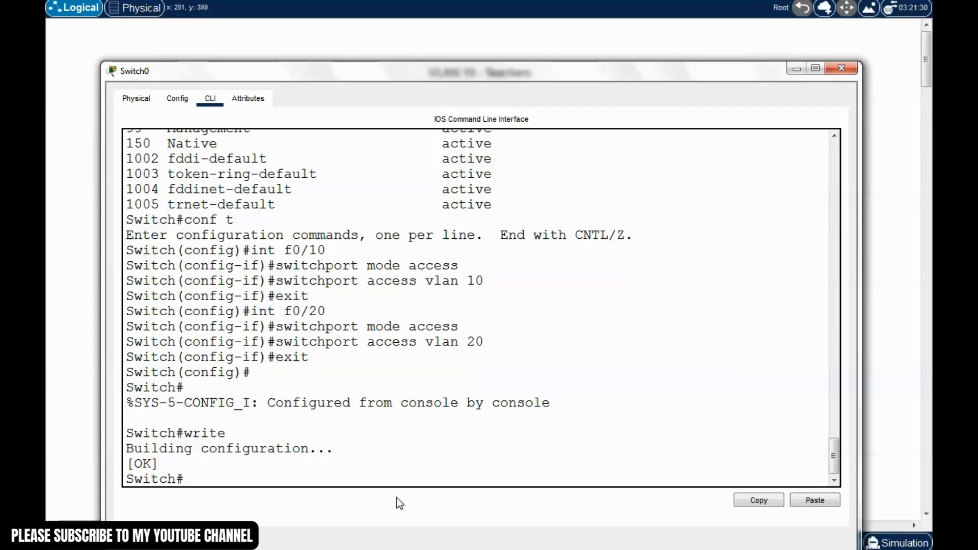
{"action": "type", "text": "show vlan brief"}
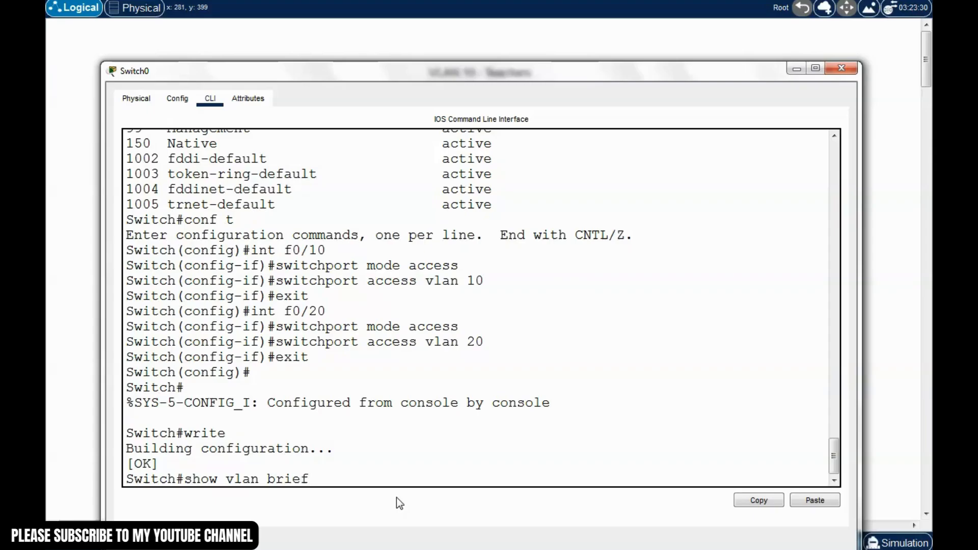
Check show vlan brief lists Fa0/10 under Teachers and Fa0/20 under Students, then close Switch0
{"action": "key", "text": "Return"}
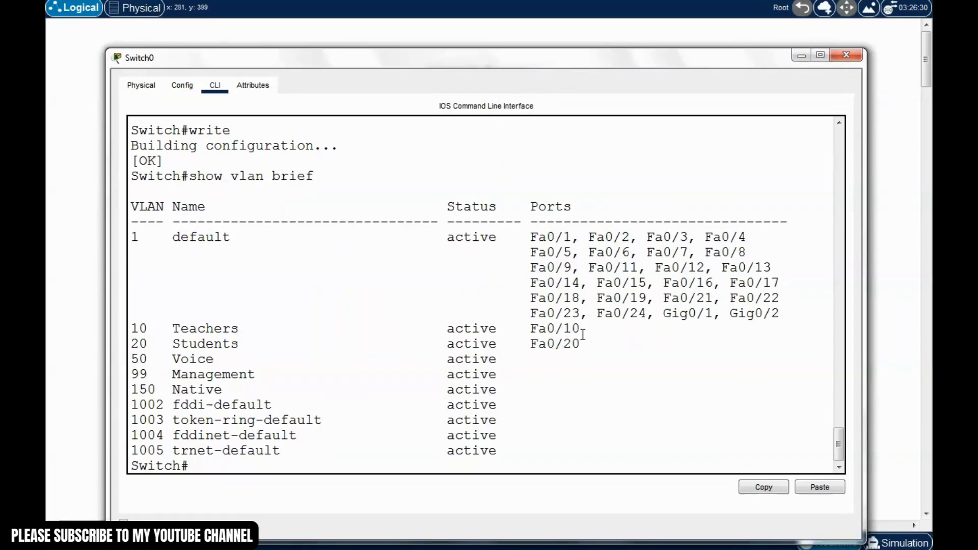
{"action": "left_click_drag", "start_coordinate": [583, 334], "coordinate": [522, 331]}
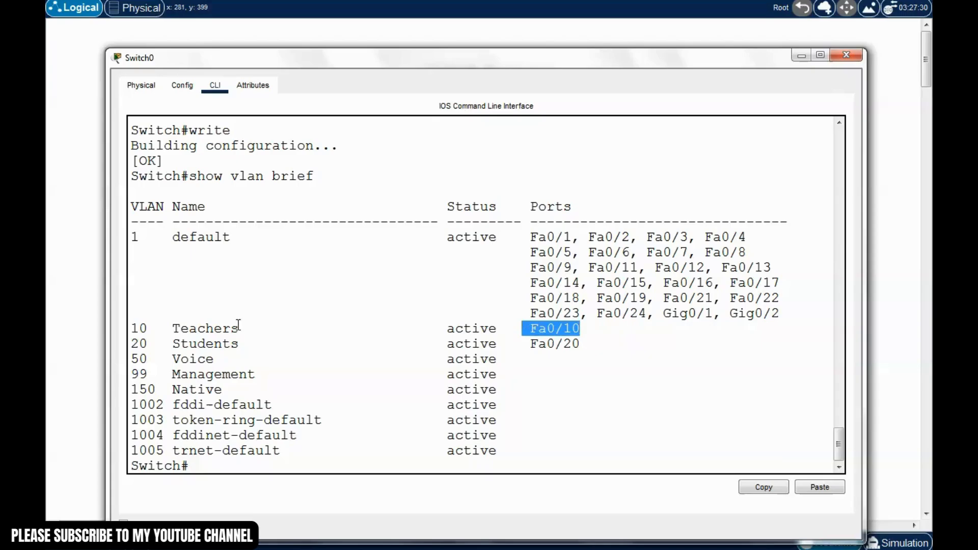
{"action": "left_click", "coordinate": [238, 325]}
{"action": "left_click_drag", "start_coordinate": [604, 330], "coordinate": [131, 329]}
{"action": "left_click", "coordinate": [438, 359]}
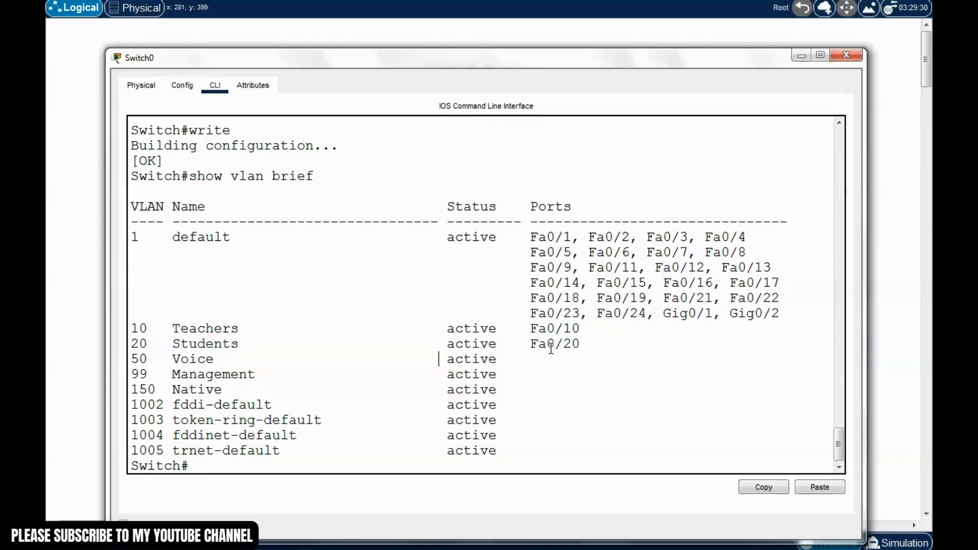
{"action": "left_click_drag", "start_coordinate": [580, 346], "coordinate": [138, 343]}
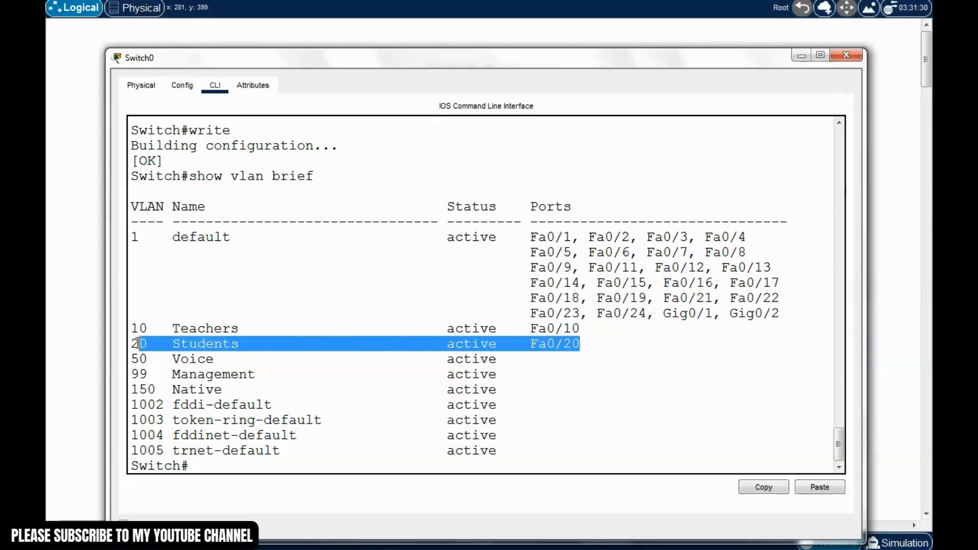
{"action": "left_click_drag", "start_coordinate": [534, 388], "coordinate": [535, 375]}
{"action": "left_click_drag", "start_coordinate": [616, 64], "coordinate": [613, 56]}
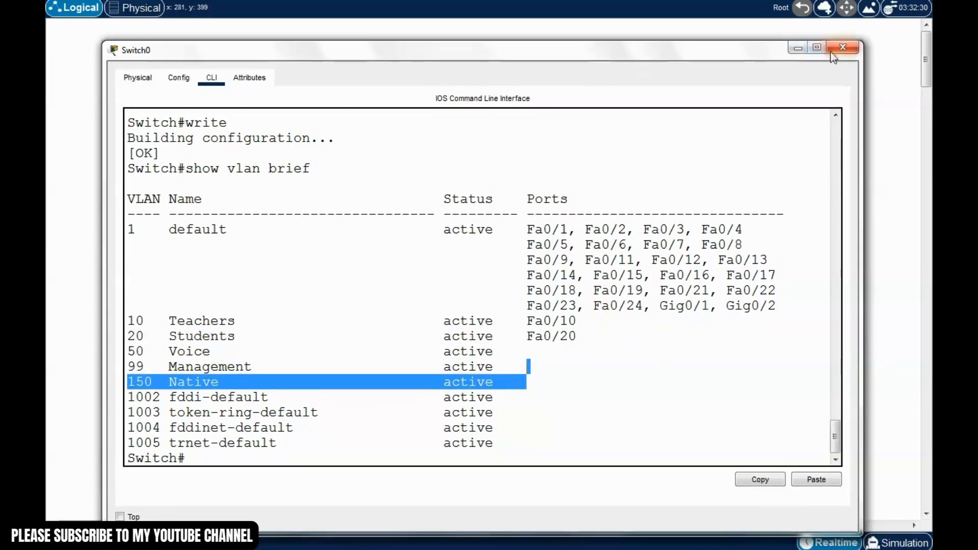
{"action": "left_click", "coordinate": [832, 51]}
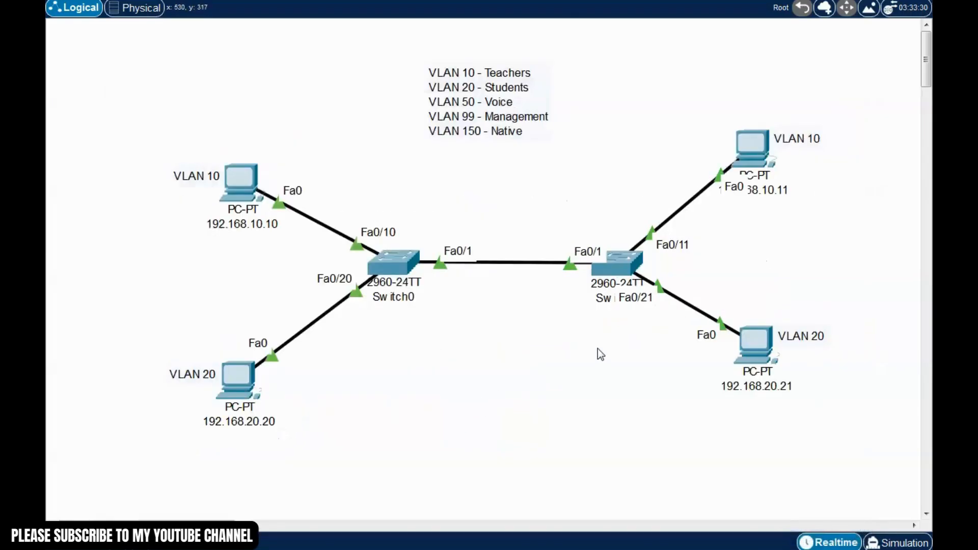
Open Switch1's CLI and enter privileged and global configuration mode
{"action": "left_click", "coordinate": [624, 264]}
{"action": "left_click_drag", "start_coordinate": [586, 72], "coordinate": [501, 24]}
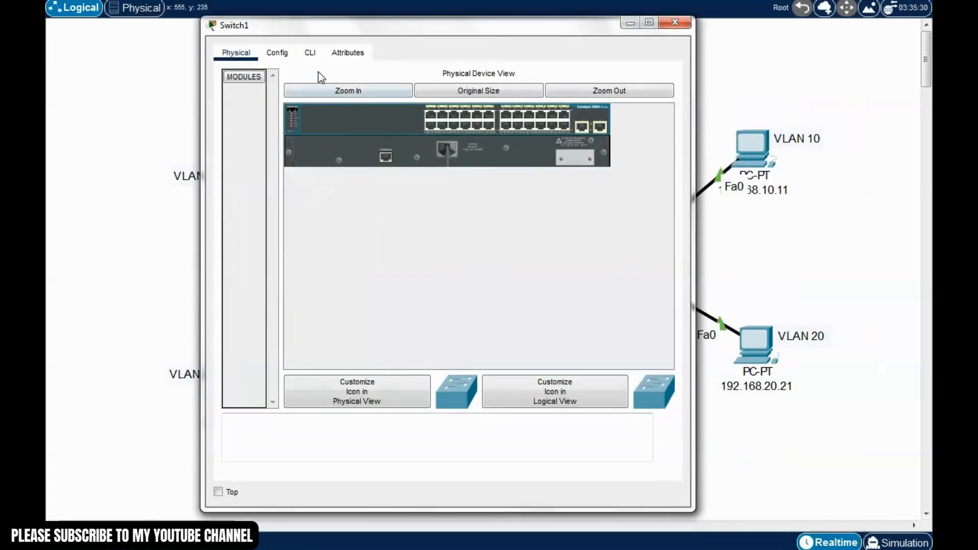
{"action": "left_click", "coordinate": [310, 53]}
{"action": "left_click_drag", "start_coordinate": [387, 26], "coordinate": [399, 27]}
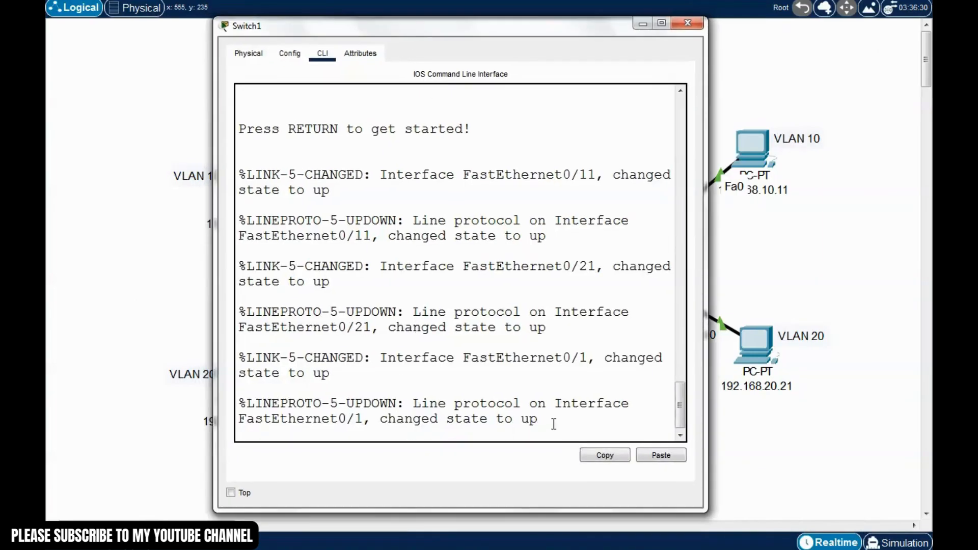
{"action": "key", "text": "Return"}
{"action": "type", "text": "enable"}
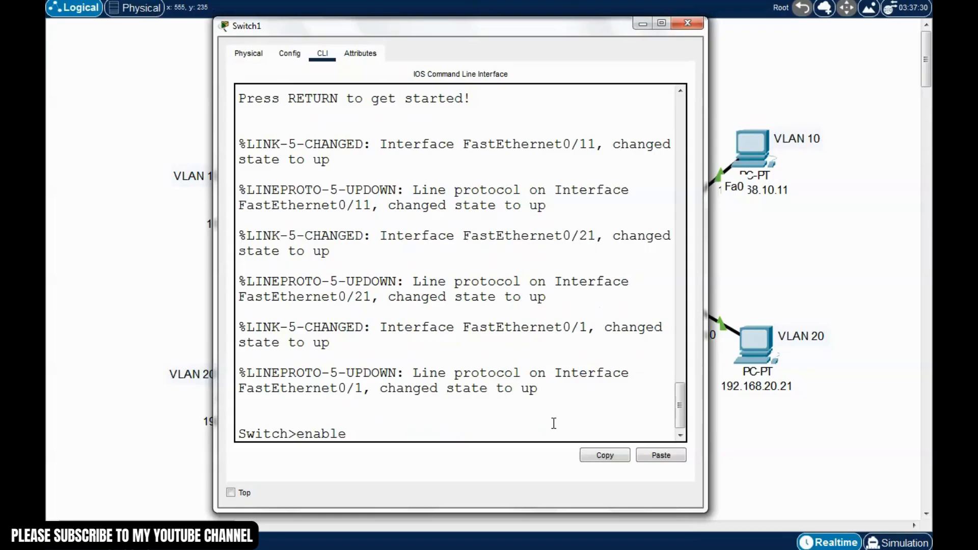
{"action": "key", "text": "Return"}
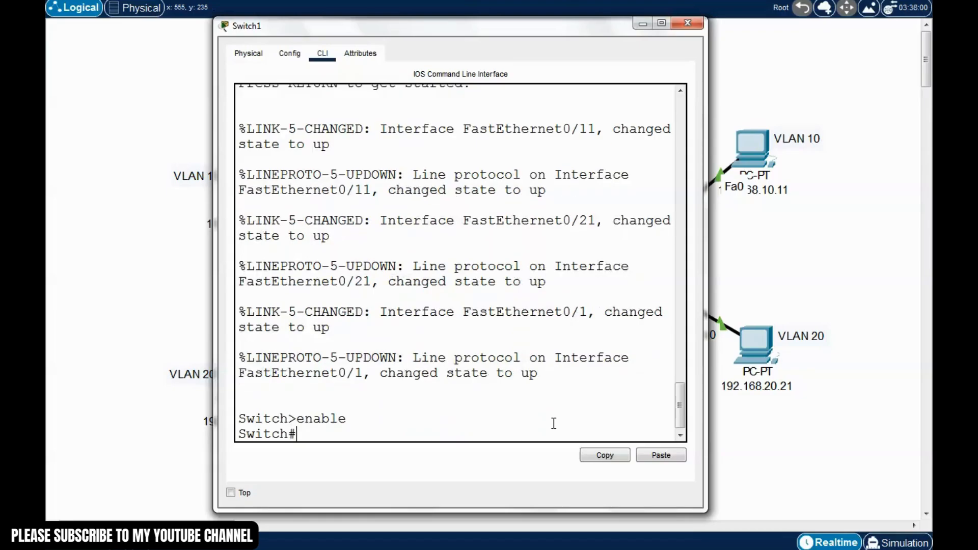
{"action": "type", "text": "conf t"}
{"action": "key", "text": "Return"}
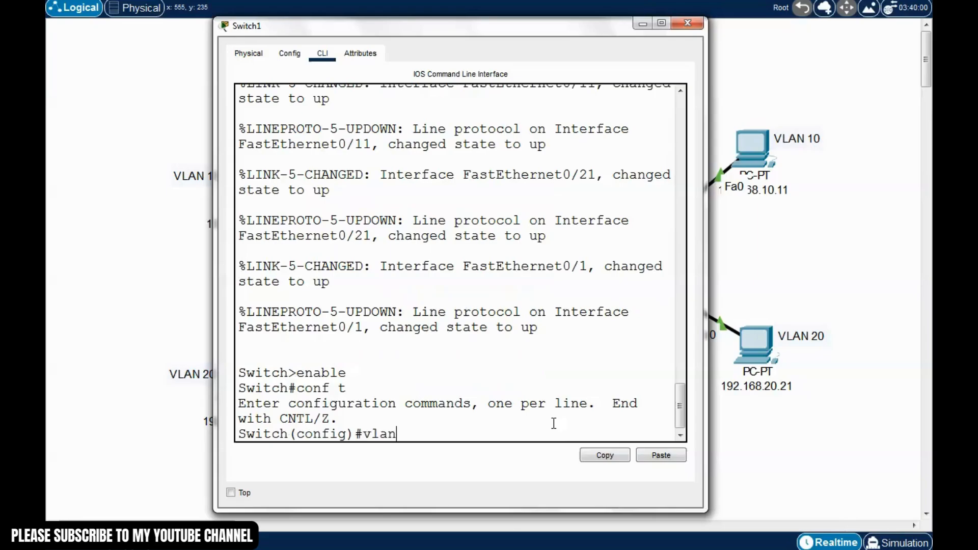
Create VLAN 10 named Teachers
{"action": "key", "text": "Return"}
{"action": "type", "text": "nam"}
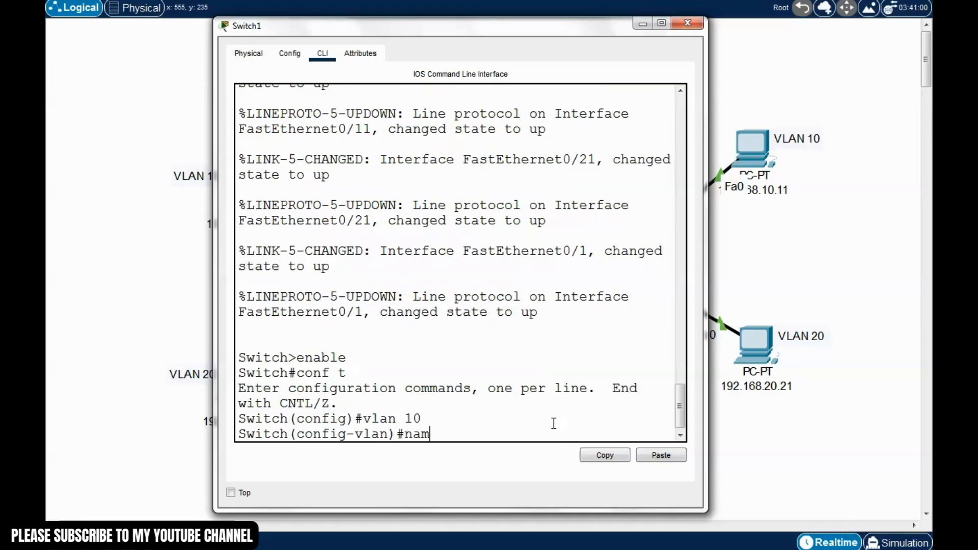
{"action": "type", "text": "e Teaches"}
{"action": "key", "text": "BackSpace"}
{"action": "type", "text": "rs"}
{"action": "key", "text": "Return"}
{"action": "type", "text": "exit"}
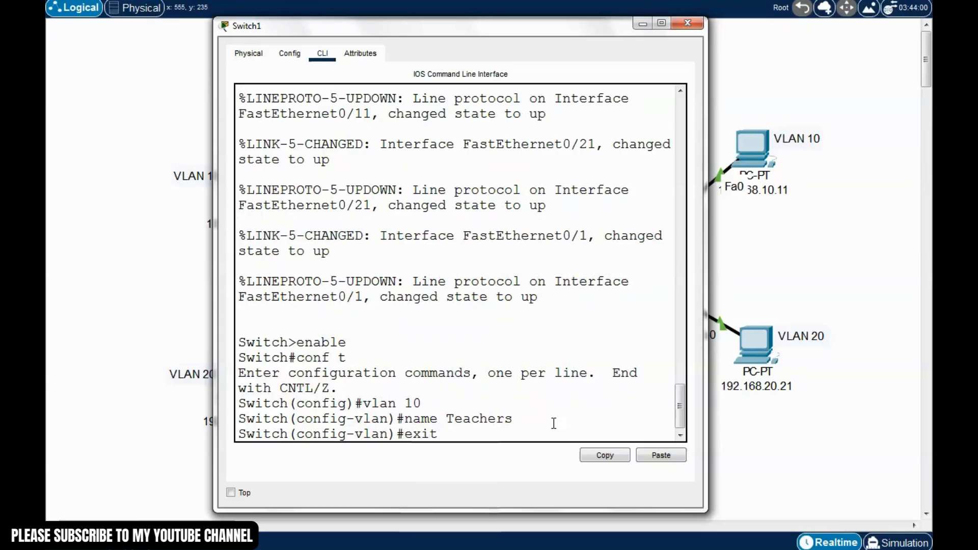
{"action": "key", "text": "Return"}
Create VLAN 20 named Students
{"action": "type", "text": "vlan 20"}
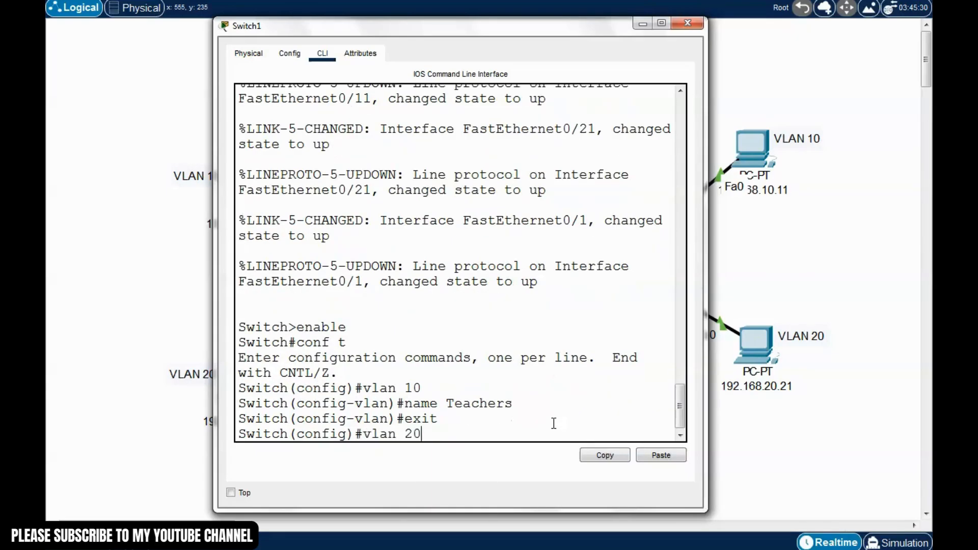
{"action": "key", "text": "Return"}
{"action": "type", "text": "name Stduen"}
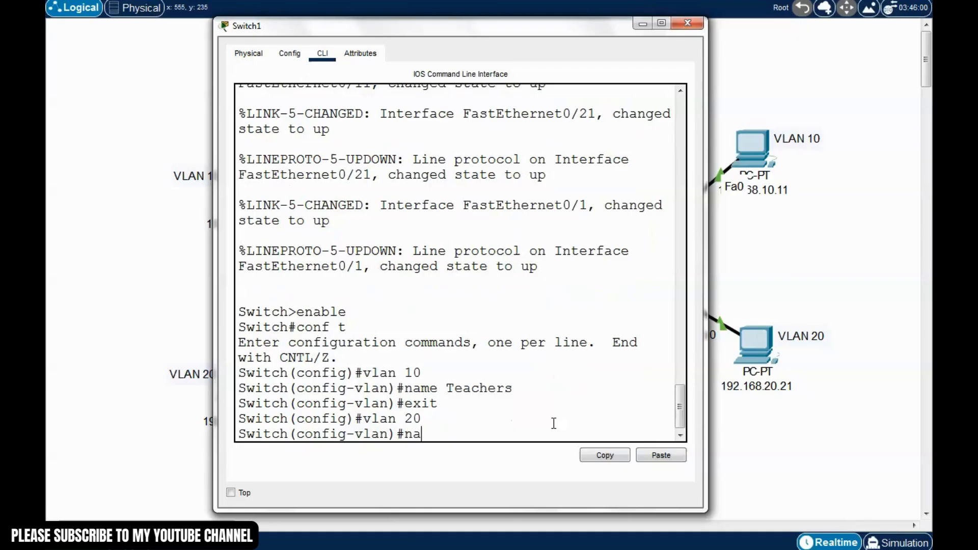
{"action": "key", "text": "BackSpace"}
{"action": "key", "text": "BackSpace"}
{"action": "key", "text": "BackSpace"}
{"action": "key", "text": "BackSpace"}
{"action": "type", "text": "udent"}
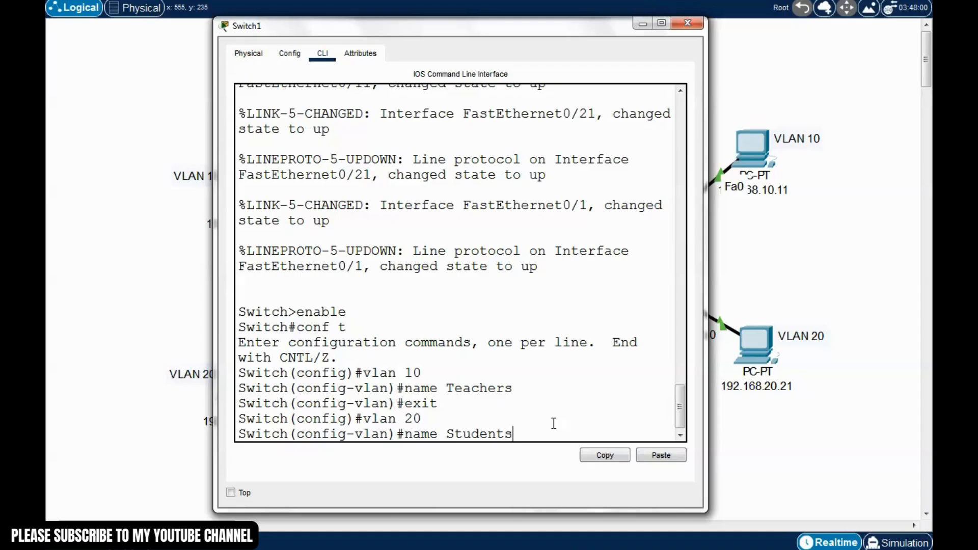
{"action": "type", "text": "s"}
{"action": "key", "text": "Return"}
{"action": "type", "text": "exit"}
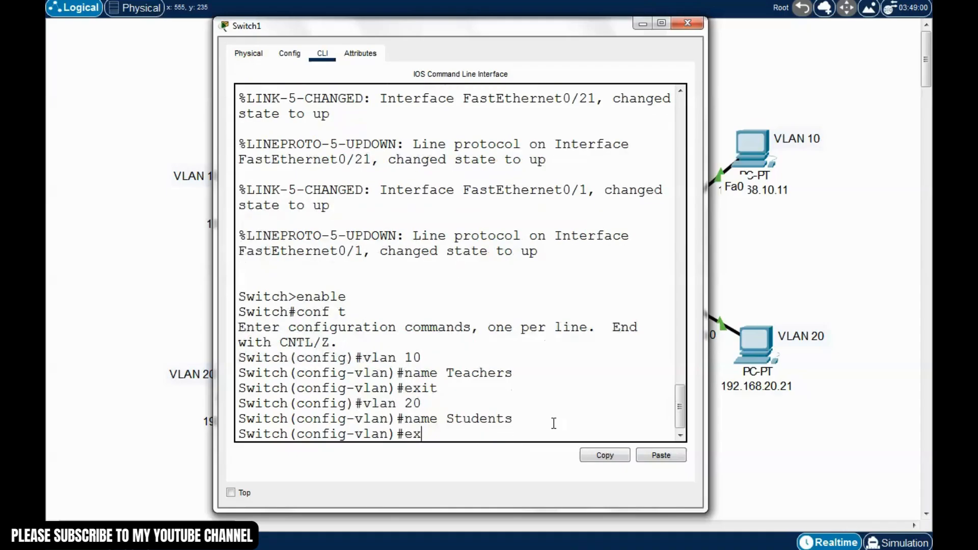
{"action": "key", "text": "Return"}
Create VLAN 50 named Voice
{"action": "key", "text": "Up"}
{"action": "key", "text": "Up"}
{"action": "key", "text": "Up"}
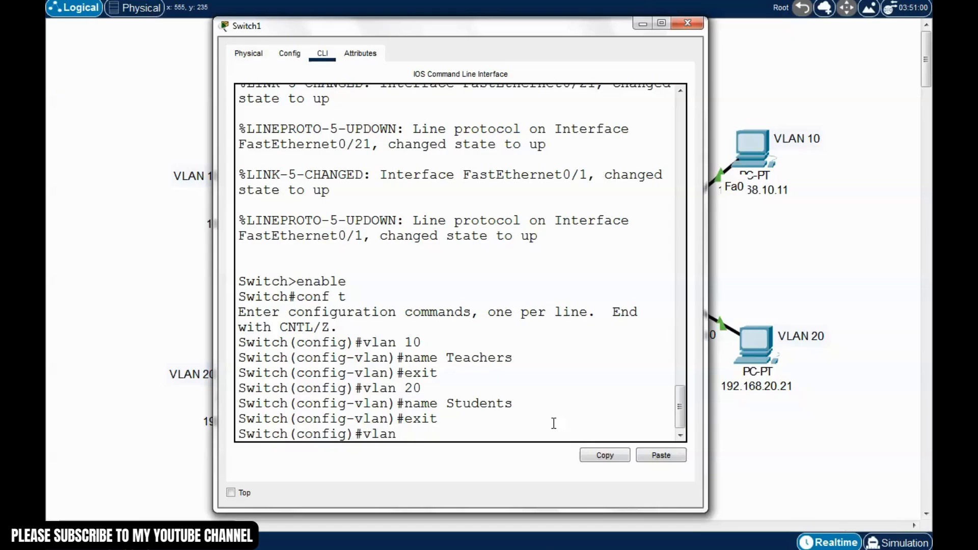
{"action": "type", "text": "50"}
{"action": "key", "text": "Return"}
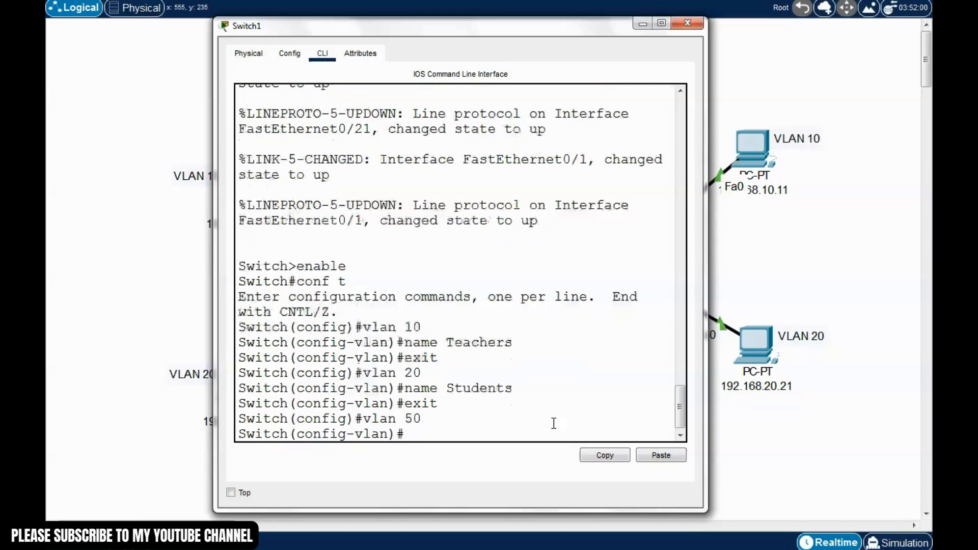
{"action": "key", "text": "Up"}
{"action": "key", "text": "Up"}
{"action": "key", "text": "Up"}
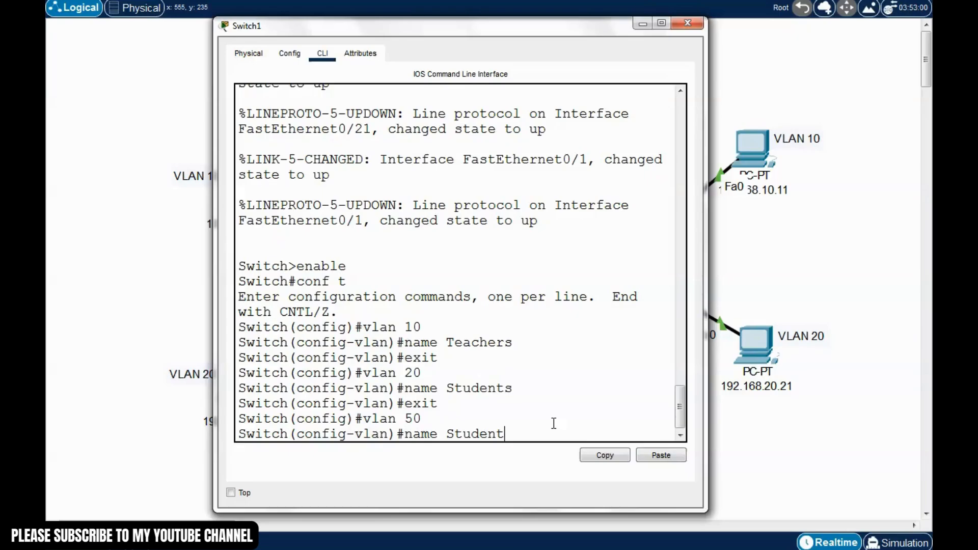
{"action": "key", "text": "BackSpace"}
{"action": "key", "text": "BackSpace"}
{"action": "key", "text": "BackSpace"}
{"action": "key", "text": "BackSpace"}
{"action": "type", "text": "Voice"}
{"action": "key", "text": "Return"}
{"action": "key", "text": "Up"}
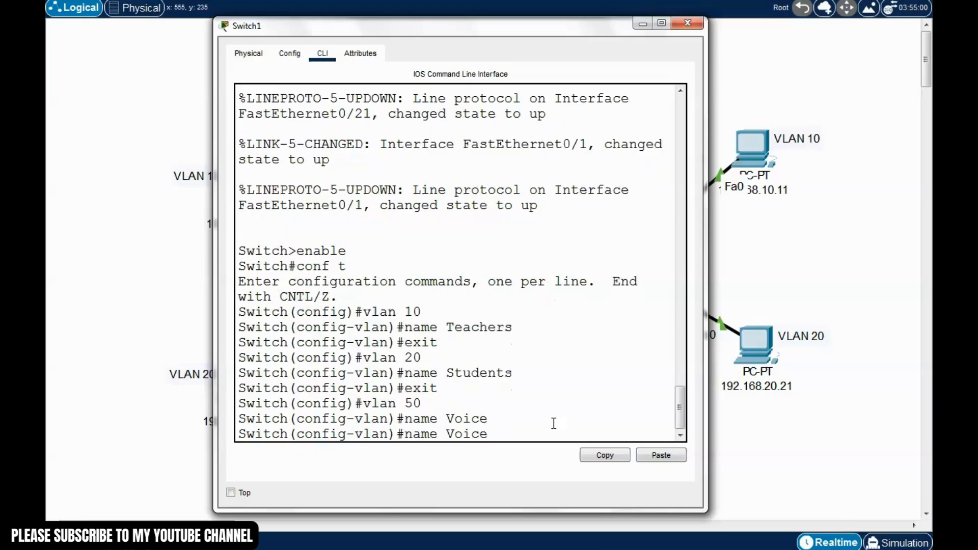
{"action": "key", "text": "Up"}
{"action": "key", "text": "Up"}
{"action": "key", "text": "Return"}
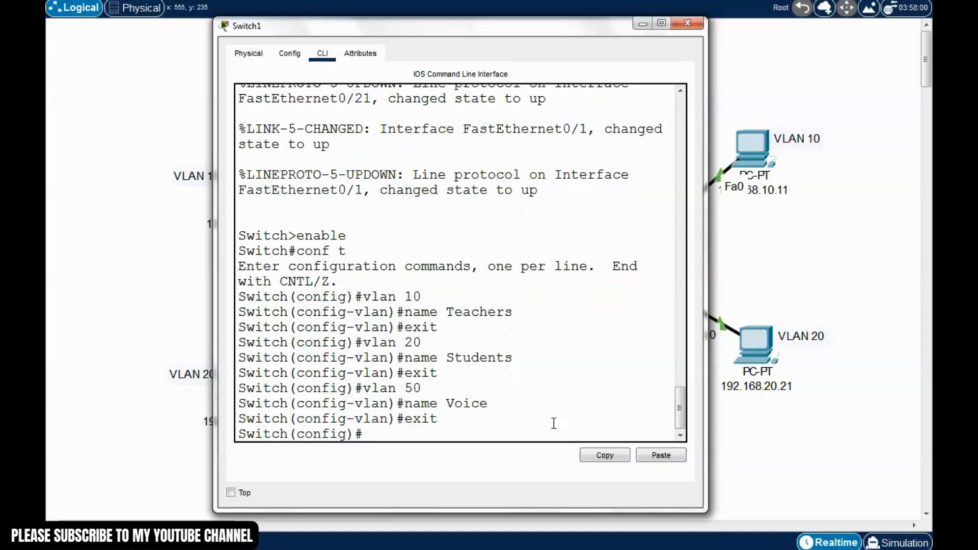
Create VLAN 99 named Management
{"action": "key", "text": "Up"}
{"action": "key", "text": "Up"}
{"action": "key", "text": "Up"}
{"action": "key", "text": "BackSpace"}
{"action": "key", "text": "BackSpace"}
{"action": "key", "text": "Return"}
{"action": "key", "text": "Up"}
{"action": "key", "text": "Up"}
{"action": "key", "text": "Up"}
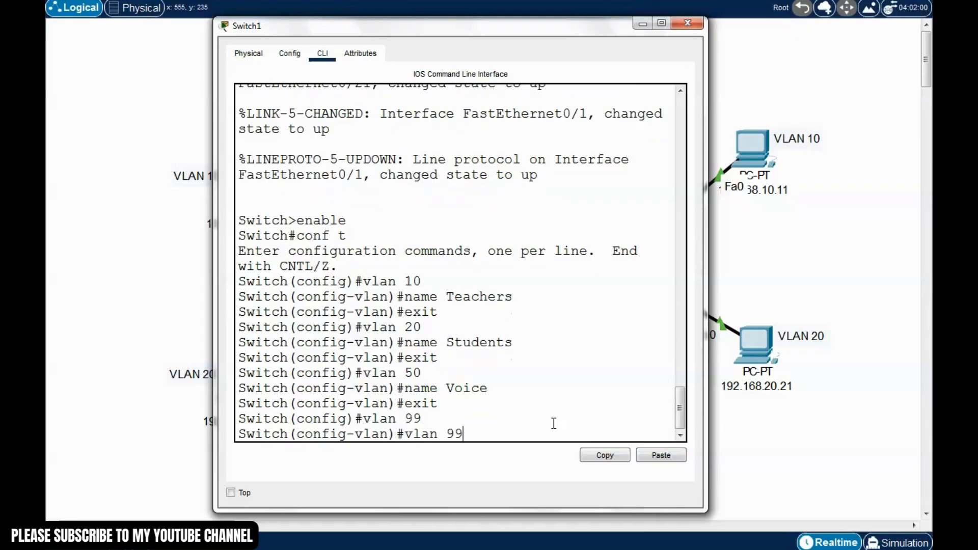
{"action": "key", "text": "BackSpace"}
{"action": "key", "text": "BackSpace"}
{"action": "key", "text": "BackSpace"}
{"action": "key", "text": "BackSpace"}
{"action": "key", "text": "BackSpace"}
{"action": "type", "text": "Management"}
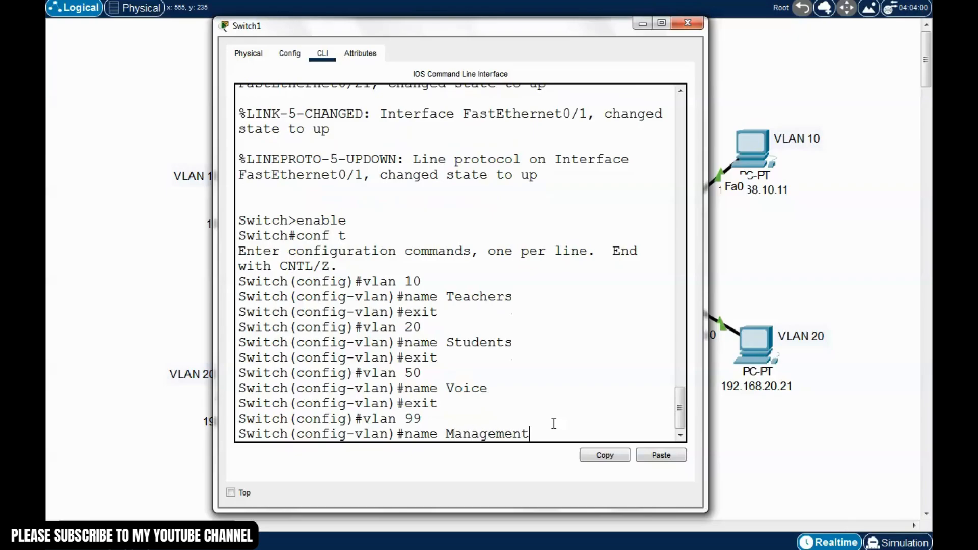
{"action": "key", "text": "Return"}
{"action": "key", "text": "Up"}
{"action": "key", "text": "Up"}
{"action": "key", "text": "Up"}
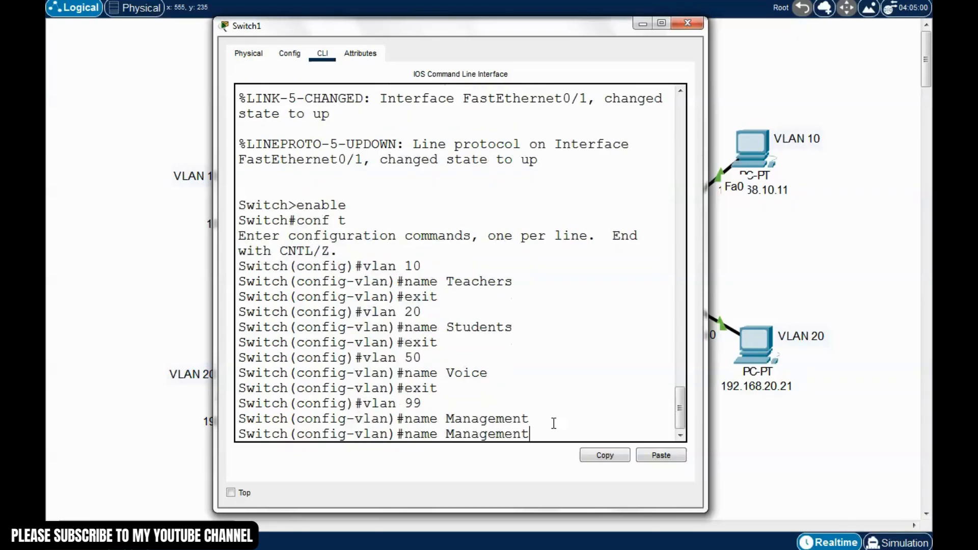
{"action": "key", "text": "Return"}
Create VLAN 150 named Native and return to privileged mode
{"action": "key", "text": "Up"}
{"action": "key", "text": "Up"}
{"action": "key", "text": "Up"}
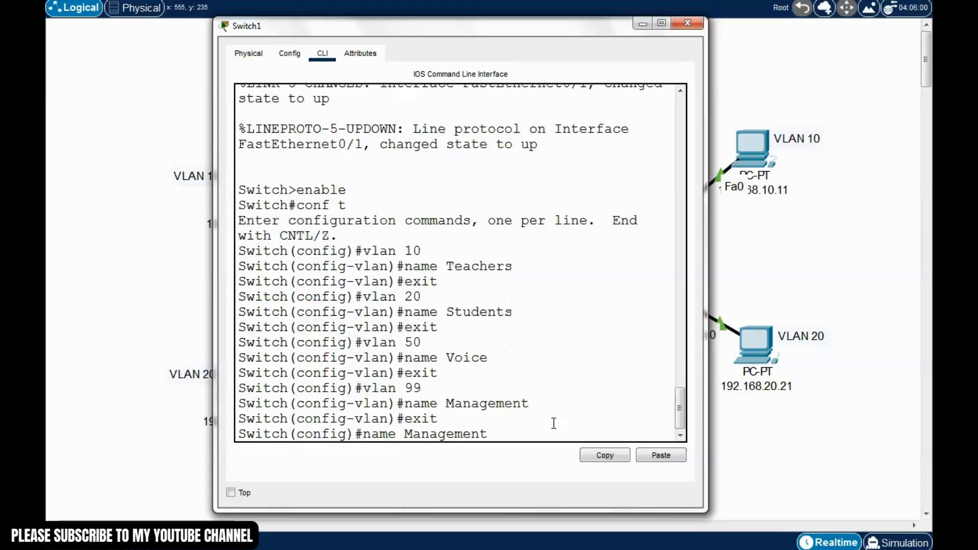
{"action": "key", "text": "BackSpace"}
{"action": "key", "text": "BackSpace"}
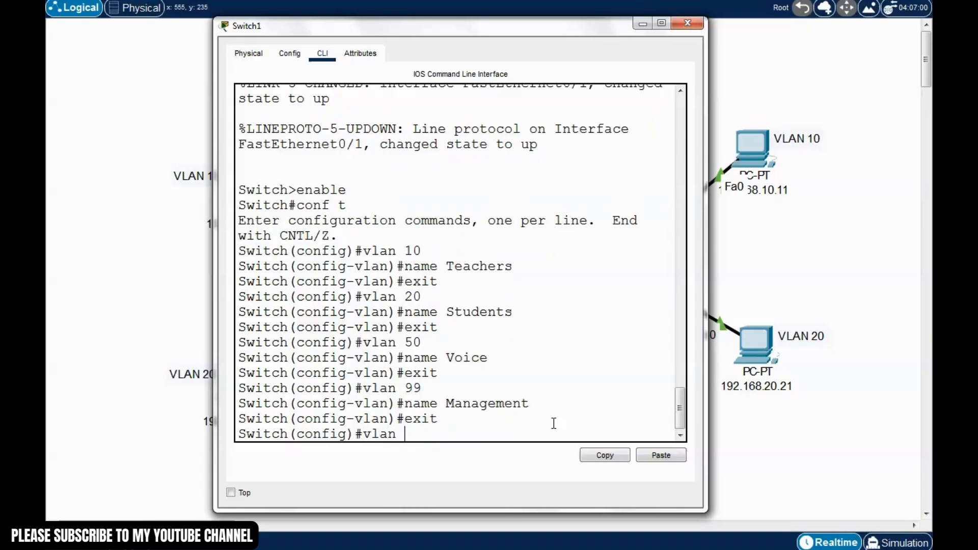
{"action": "type", "text": "150"}
{"action": "key", "text": "Return"}
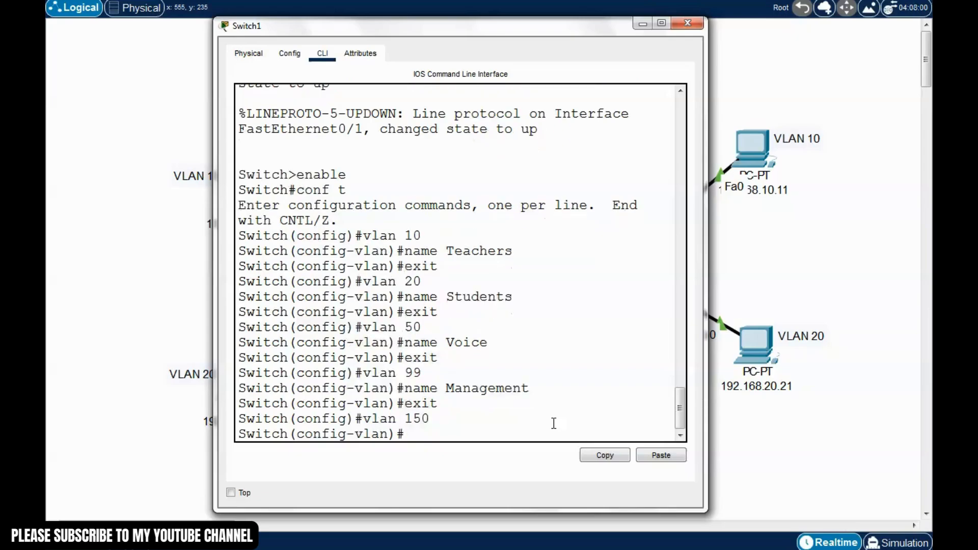
{"action": "key", "text": "Up"}
{"action": "key", "text": "Up"}
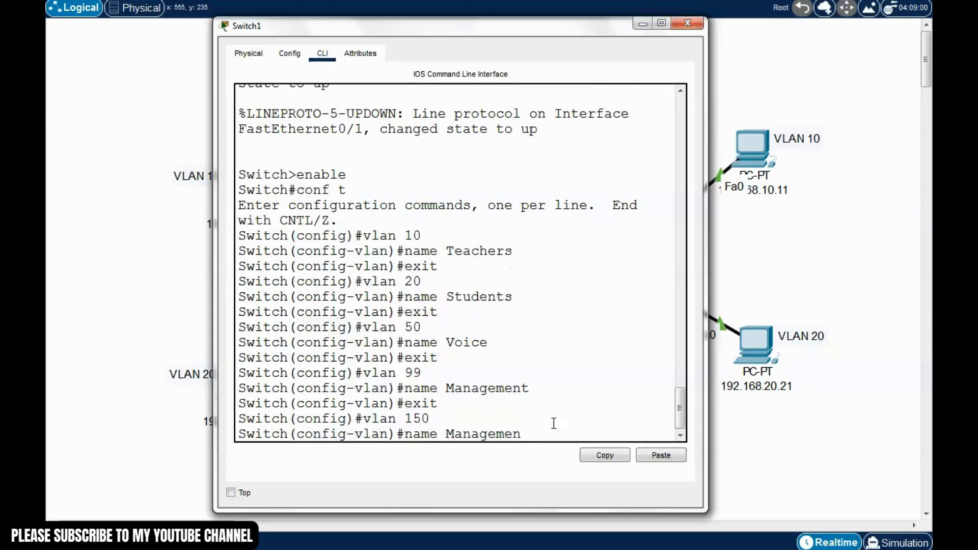
{"action": "key", "text": "BackSpace"}
{"action": "key", "text": "BackSpace"}
{"action": "key", "text": "BackSpace"}
{"action": "key", "text": "BackSpace"}
{"action": "key", "text": "BackSpace"}
{"action": "key", "text": "BackSpace"}
{"action": "key", "text": "BackSpace"}
{"action": "key", "text": "BackSpace"}
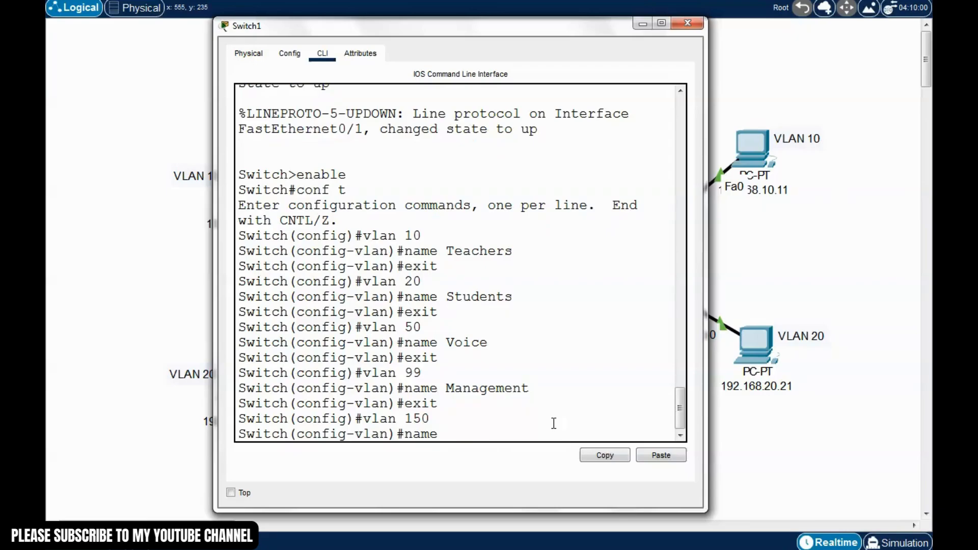
{"action": "type", "text": "Natibe"}
{"action": "key", "text": "BackSpace"}
{"action": "key", "text": "BackSpace"}
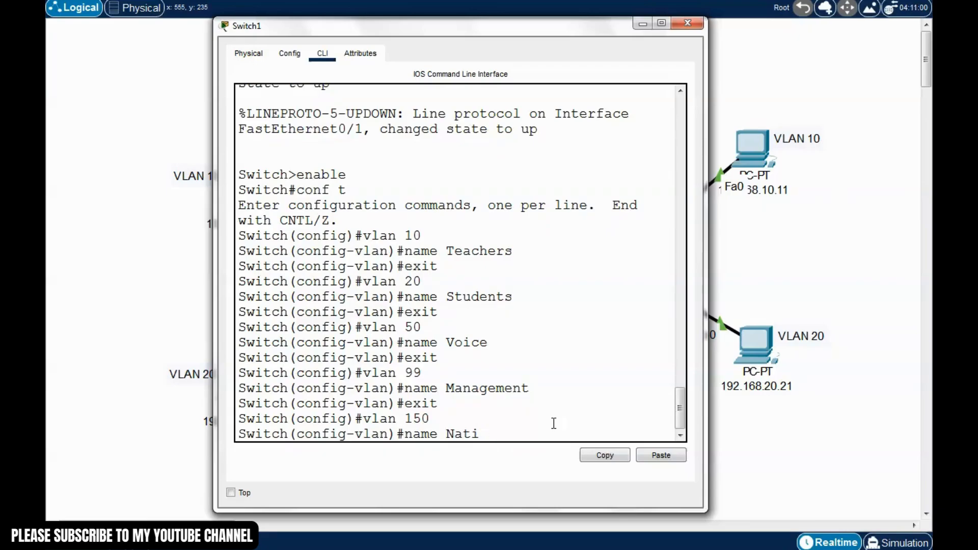
{"action": "type", "text": "ve"}
{"action": "key", "text": "Return"}
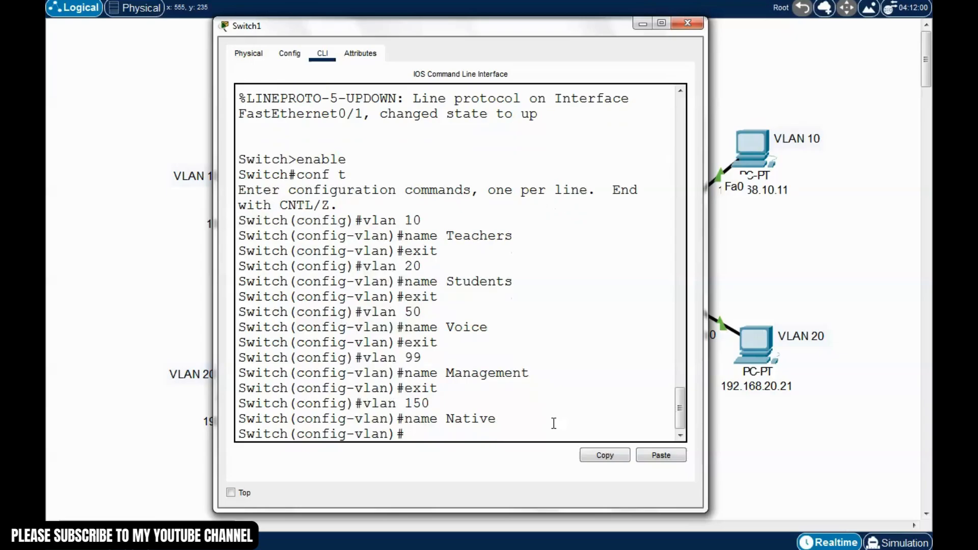
{"action": "key", "text": "ctrl+z"}
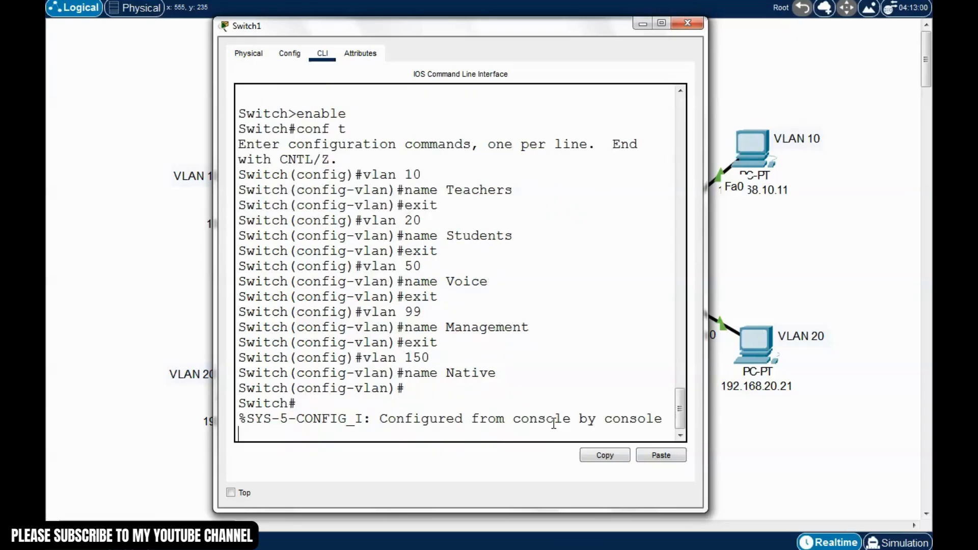
Save Switch1's configuration with write and run show vlan brief
{"action": "type", "text": "wir"}
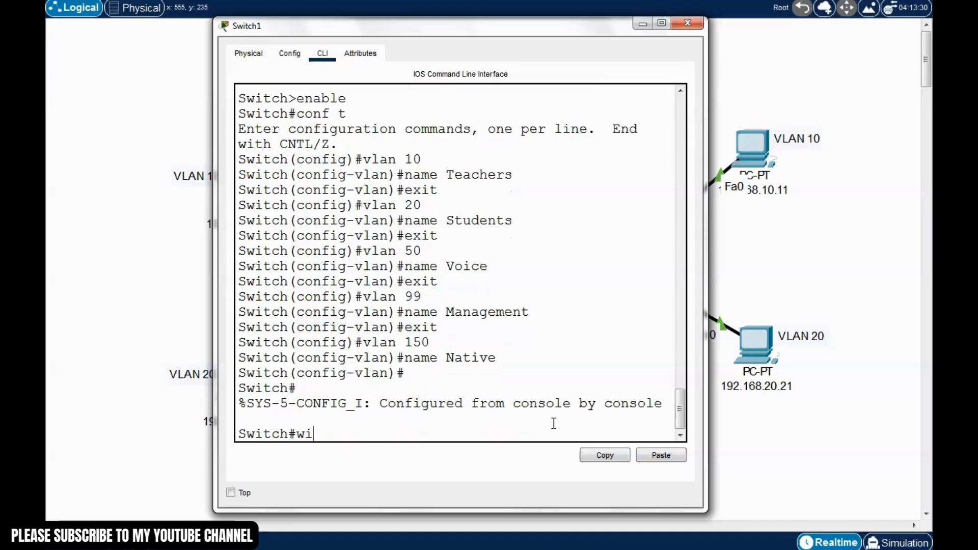
{"action": "key", "text": "BackSpace"}
{"action": "key", "text": "BackSpace"}
{"action": "type", "text": "write"}
{"action": "key", "text": "Return"}
{"action": "type", "text": "show"}
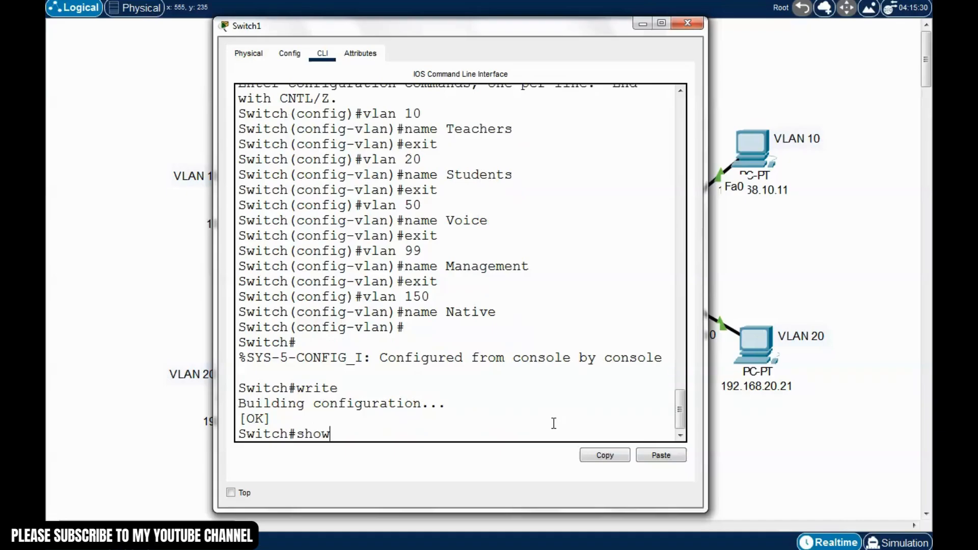
{"action": "type", "text": " b"}
{"action": "key", "text": "BackSpace"}
{"action": "type", "text": "vlan brif"}
{"action": "key", "text": "BackSpace"}
{"action": "type", "text": "e"}
{"action": "key", "text": "Return"}
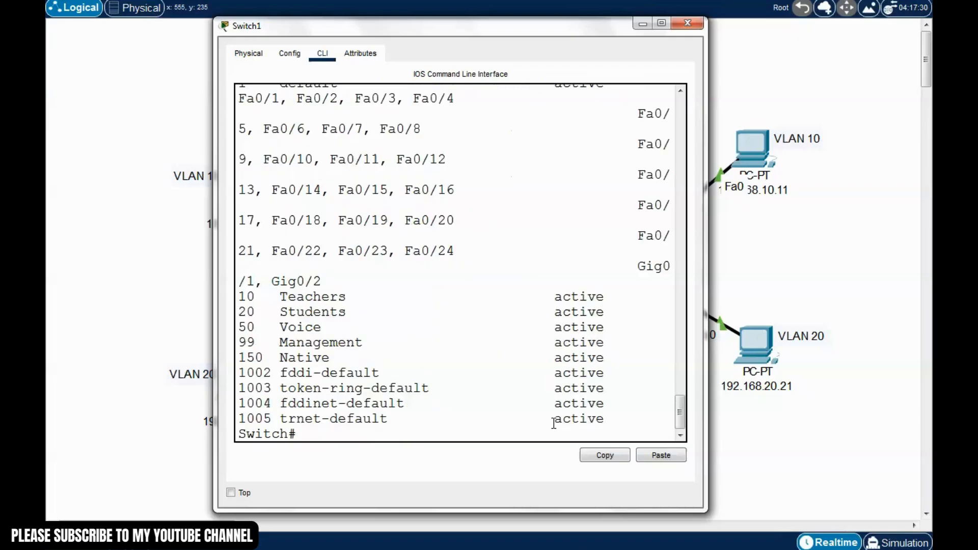
Enlarge the Switch1 console to read the Students, Voice and Management VLAN rows
{"action": "left_click_drag", "start_coordinate": [529, 31], "coordinate": [505, 12]}
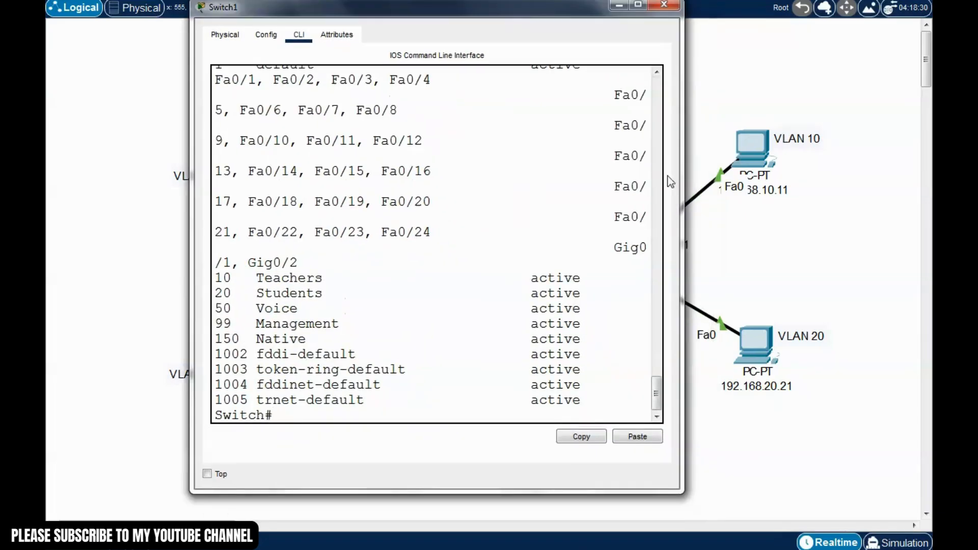
{"action": "left_click_drag", "start_coordinate": [682, 182], "coordinate": [865, 221]}
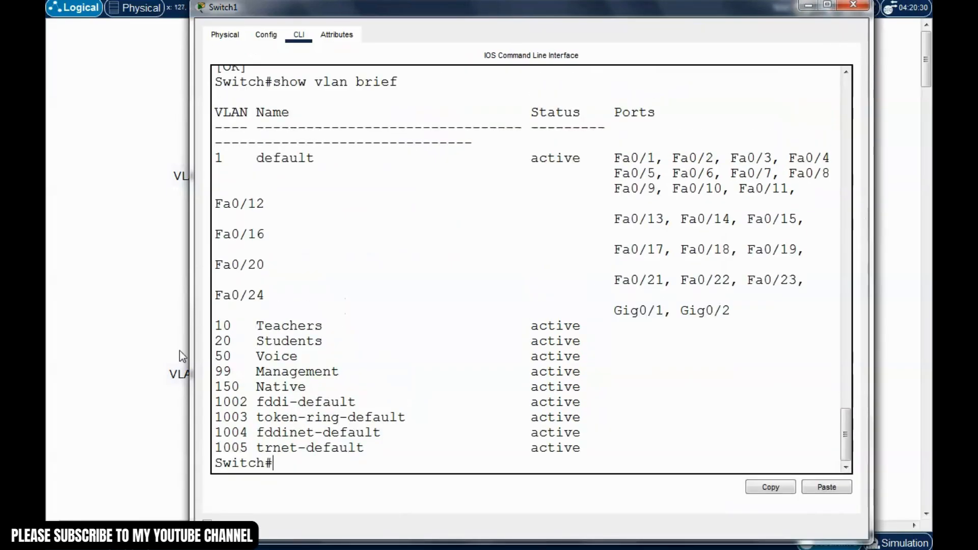
{"action": "left_click_drag", "start_coordinate": [193, 341], "coordinate": [120, 340]}
{"action": "left_click_drag", "start_coordinate": [284, 315], "coordinate": [145, 322]}
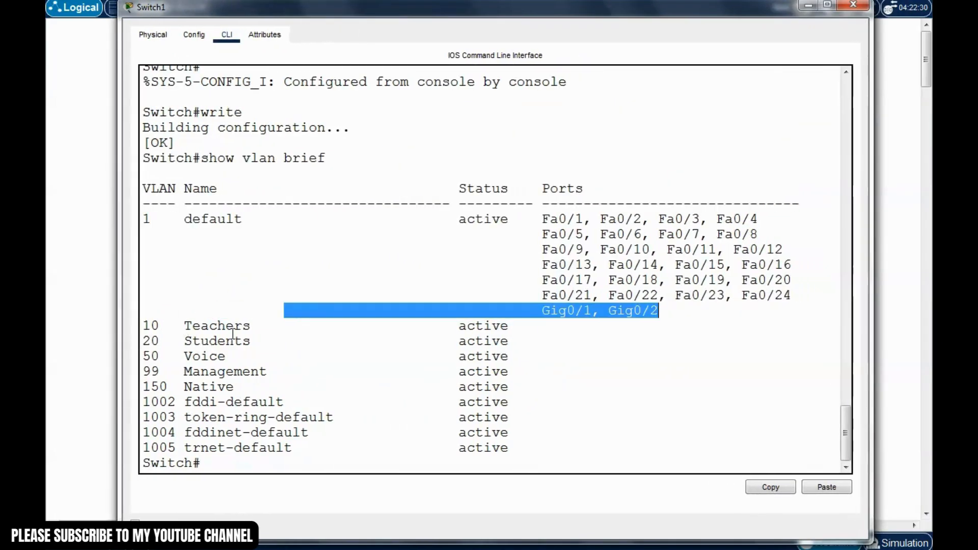
{"action": "left_click_drag", "start_coordinate": [259, 342], "coordinate": [177, 343]}
{"action": "left_click_drag", "start_coordinate": [234, 359], "coordinate": [184, 359]}
{"action": "left_click_drag", "start_coordinate": [268, 371], "coordinate": [209, 360]}
{"action": "left_click", "coordinate": [311, 326]}
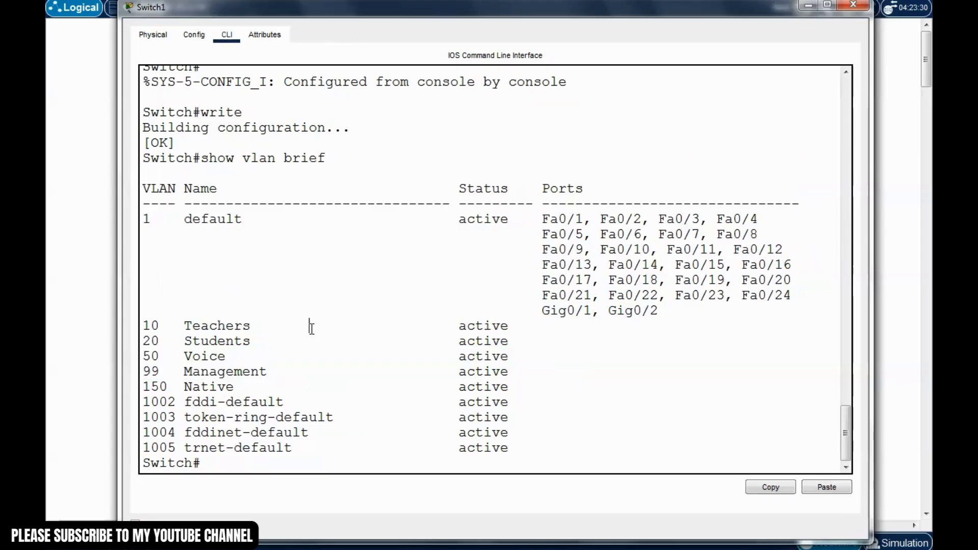
{"action": "left_click_drag", "start_coordinate": [575, 9], "coordinate": [573, 370]}
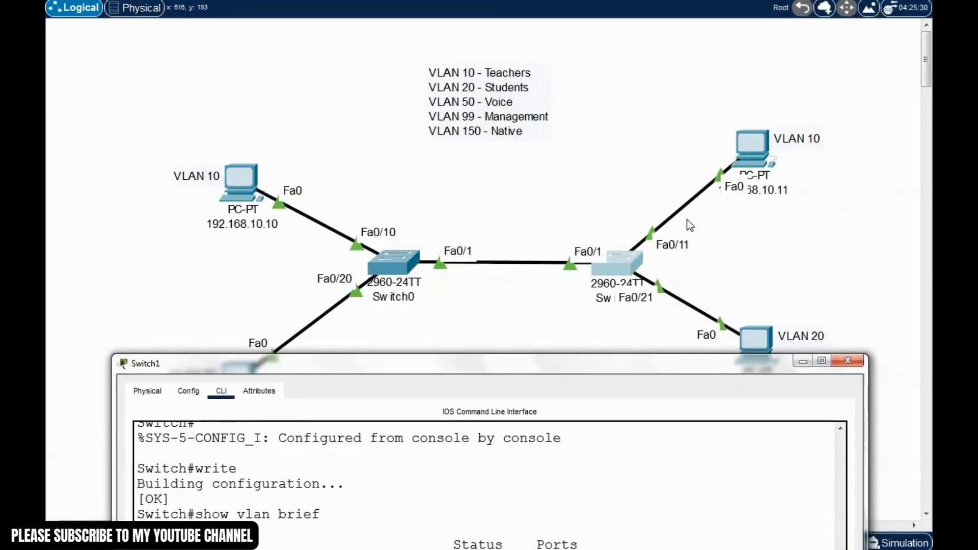
{"action": "left_click_drag", "start_coordinate": [726, 358], "coordinate": [718, 405]}
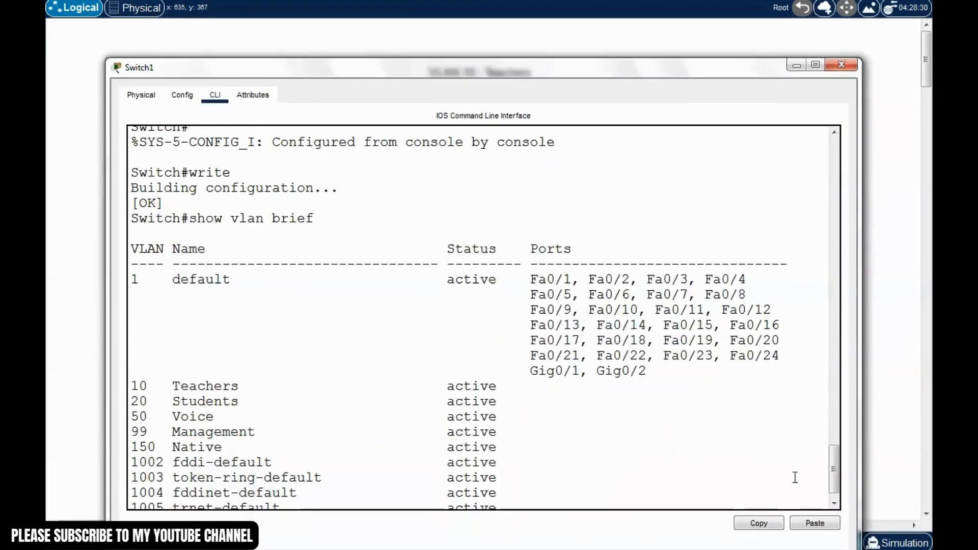
{"action": "scroll", "coordinate": [836, 472], "scroll_direction": "down", "scroll_amount": 1}
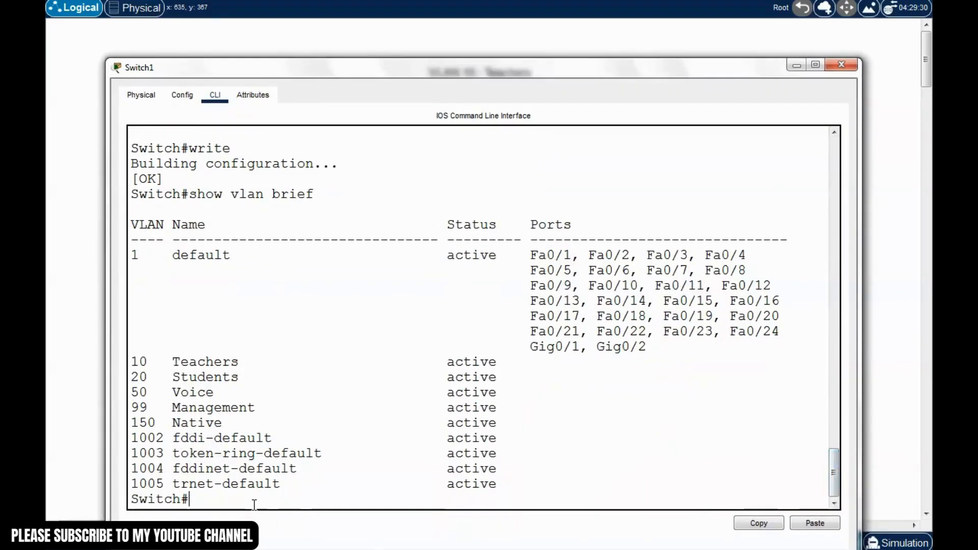
Make Switch1's Fa0/11 an access port in VLAN 10
{"action": "type", "text": "conf t"}
{"action": "key", "text": "Return"}
{"action": "type", "text": "in"}
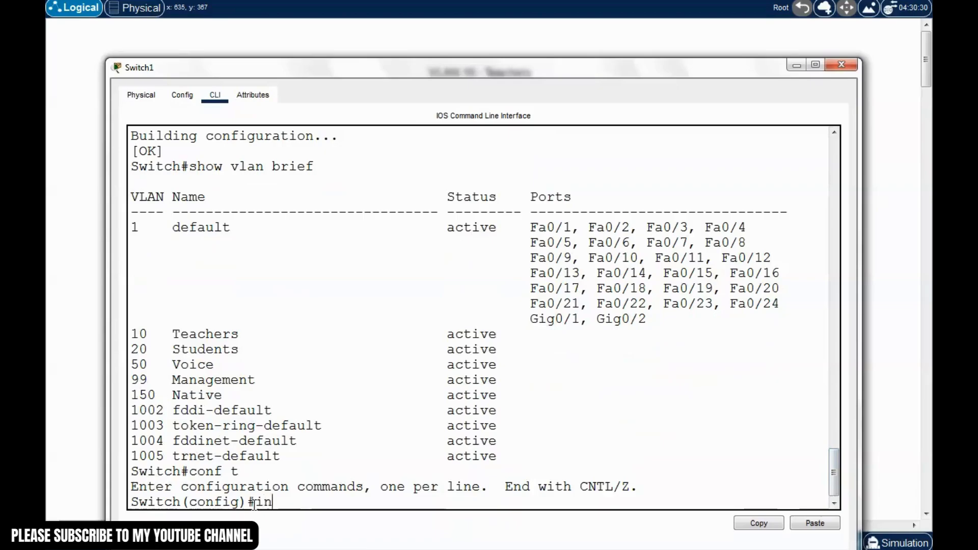
{"action": "type", "text": "t f0/"}
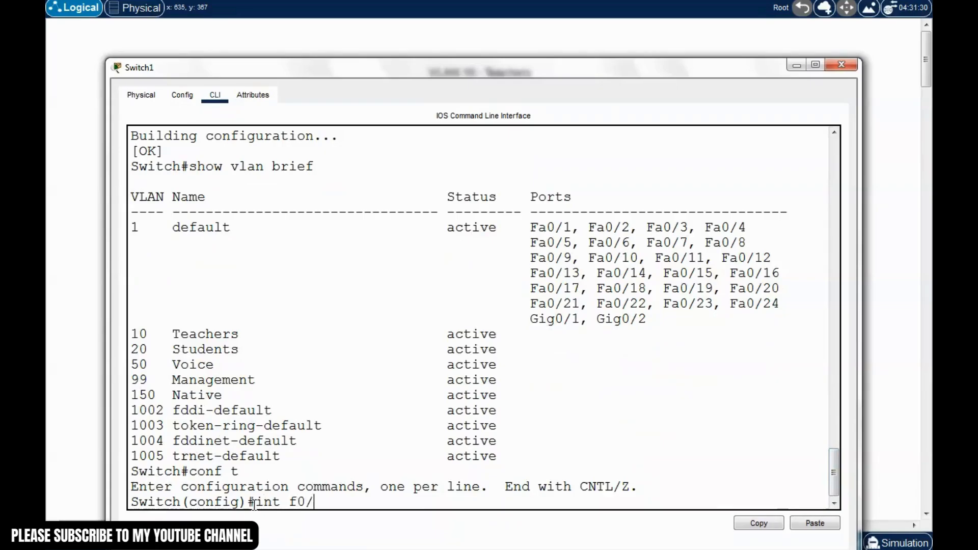
{"action": "type", "text": "11"}
{"action": "key", "text": "Return"}
{"action": "type", "text": "swit"}
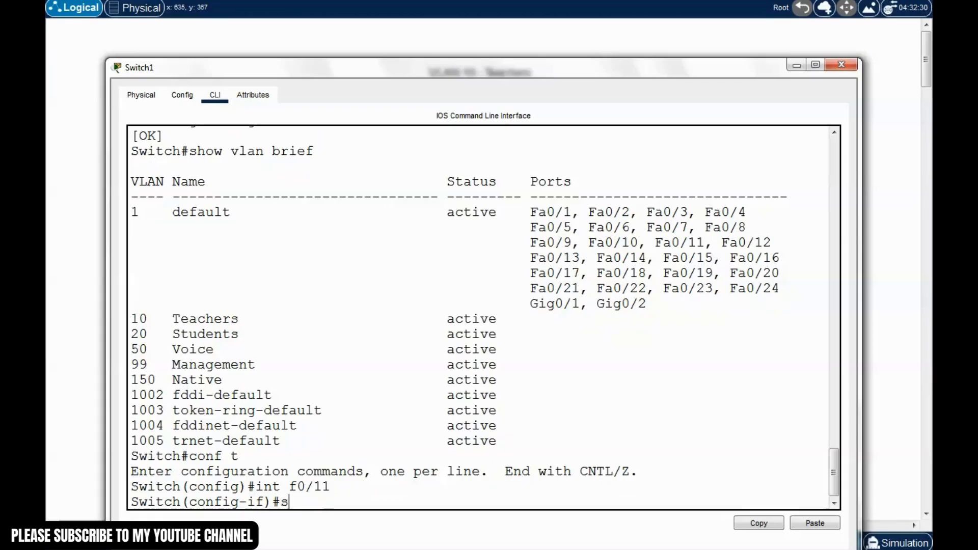
{"action": "type", "text": "chport"}
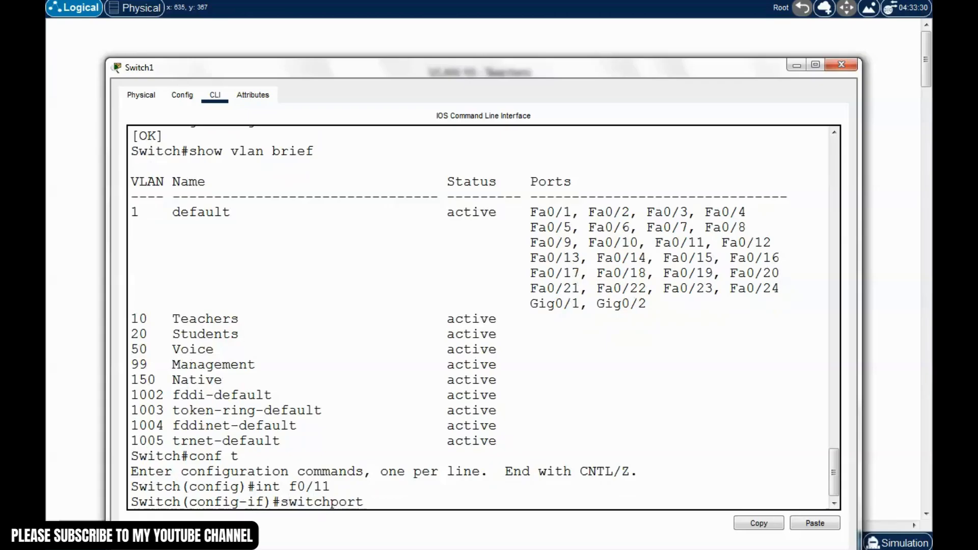
{"action": "type", "text": " mode access"}
{"action": "key", "text": "Return"}
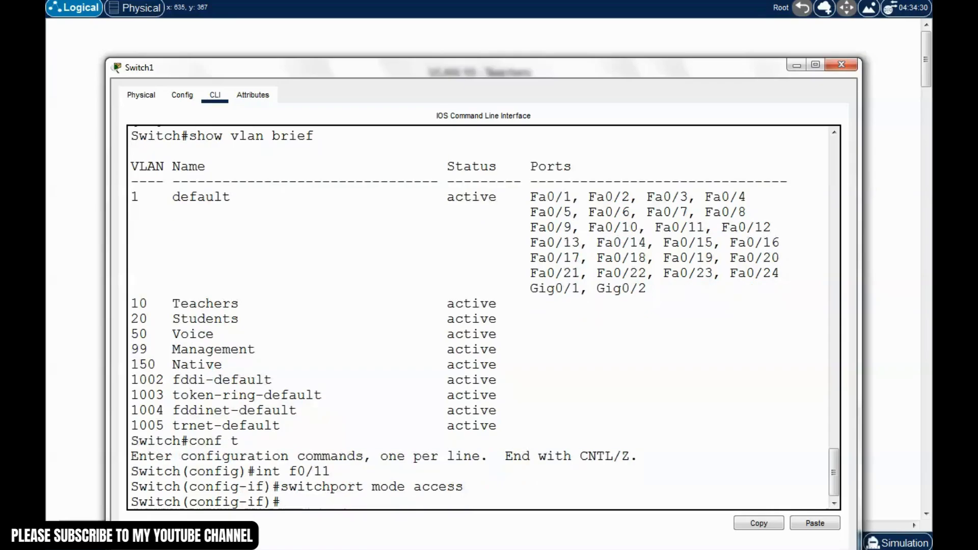
{"action": "type", "text": "switc"}
{"action": "type", "text": "[p"}
{"action": "type", "text": "hport acc"}
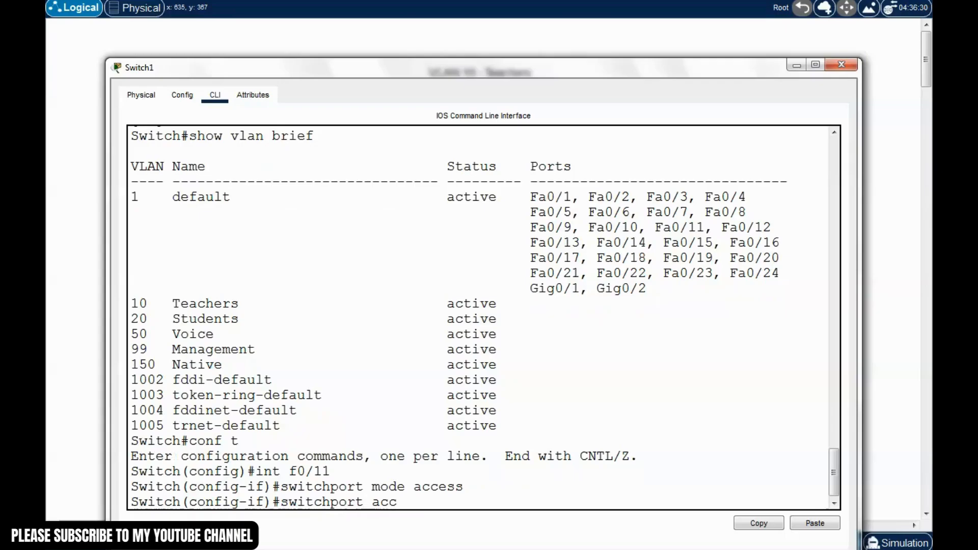
{"action": "type", "text": "ess vlan 1"}
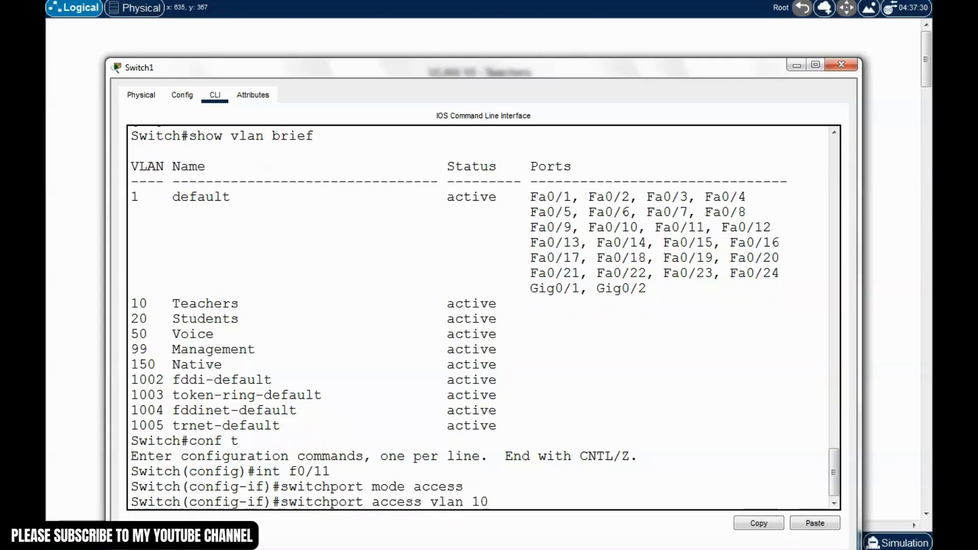
{"action": "type", "text": "0"}
{"action": "key", "text": "Return"}
Make Fa0/21 an access port in VLAN 20
{"action": "key", "text": "Up"}
{"action": "key", "text": "Up"}
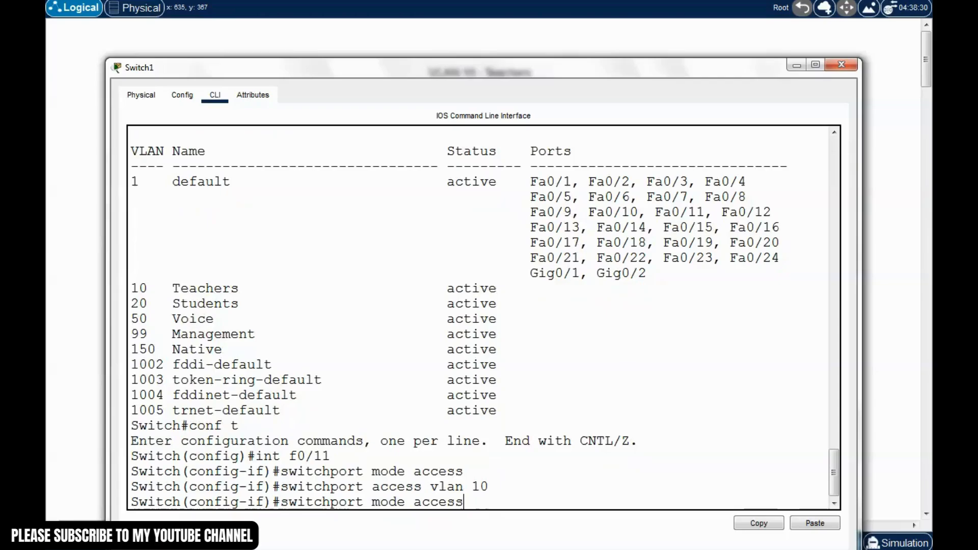
{"action": "key", "text": "Up"}
{"action": "key", "text": "BackSpace"}
{"action": "key", "text": "BackSpace"}
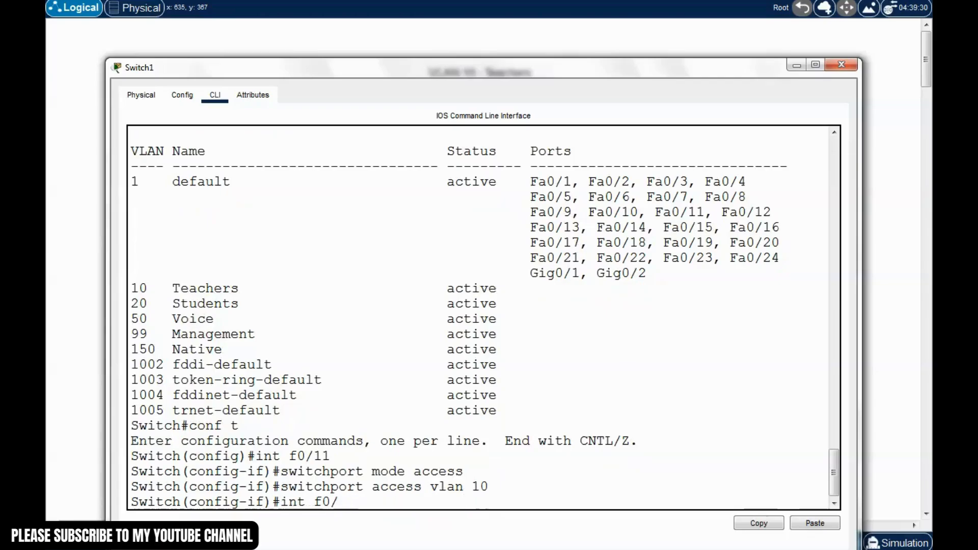
{"action": "type", "text": "21"}
{"action": "key", "text": "Return"}
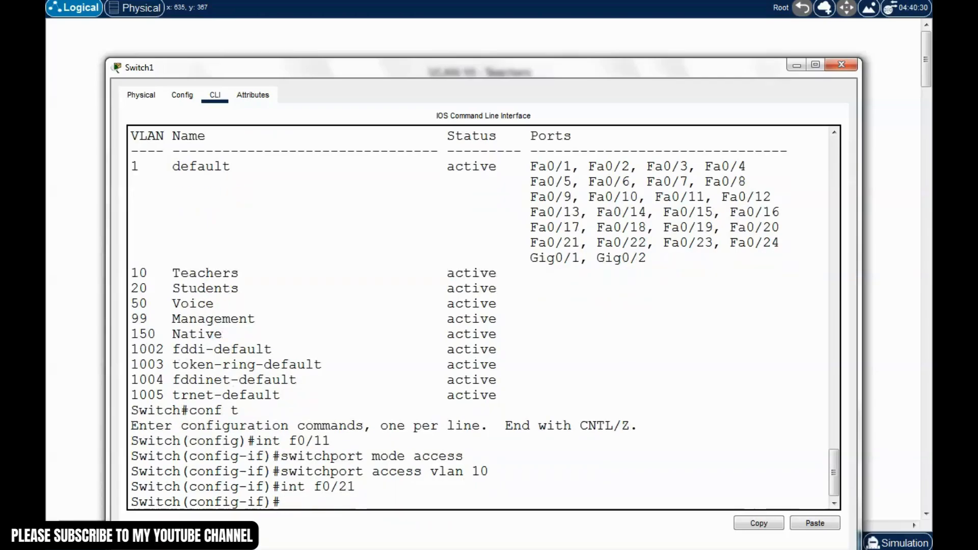
{"action": "key", "text": "Up"}
{"action": "key", "text": "Up"}
{"action": "key", "text": "Up"}
{"action": "key", "text": "Return"}
{"action": "key", "text": "Up"}
{"action": "key", "text": "Up"}
{"action": "key", "text": "Up"}
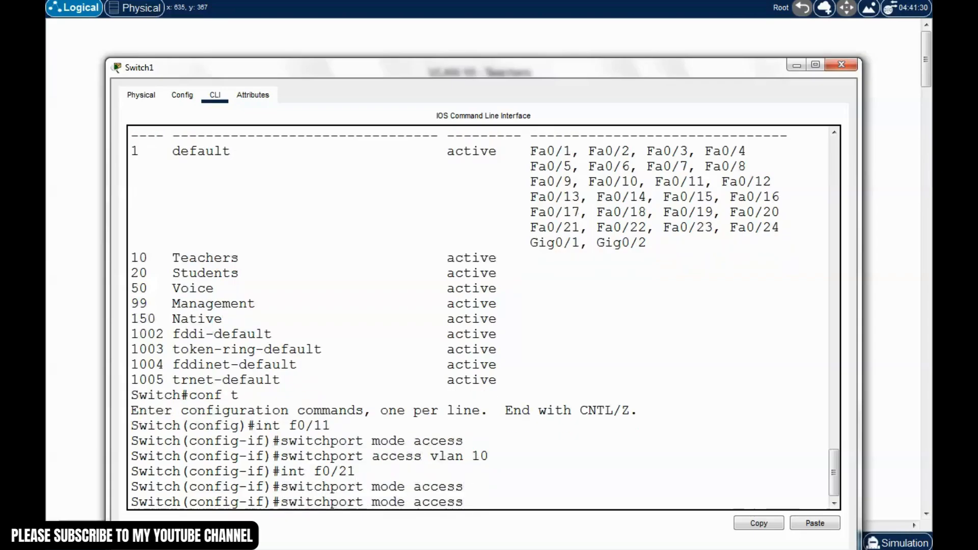
{"action": "key", "text": "BackSpace"}
{"action": "key", "text": "BackSpace"}
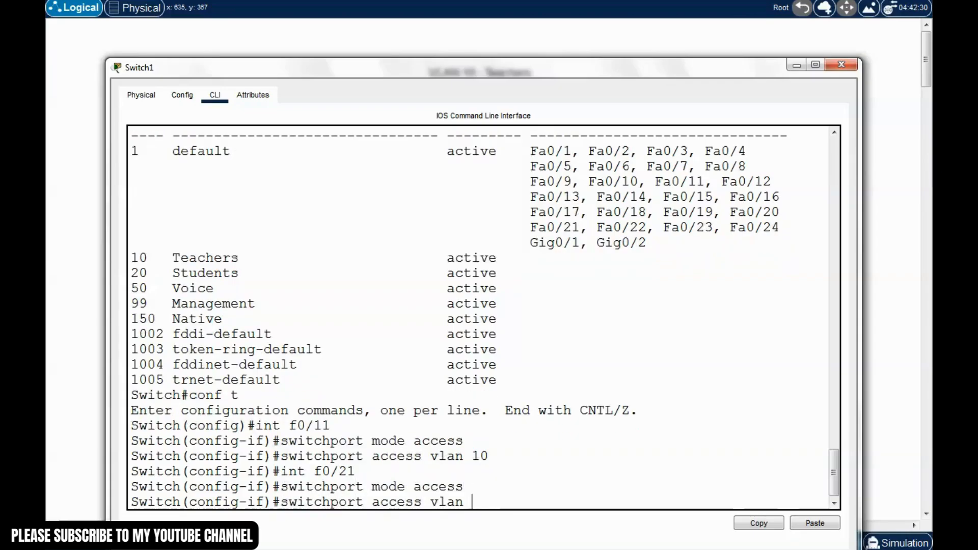
{"action": "type", "text": "20"}
{"action": "key", "text": "Return"}
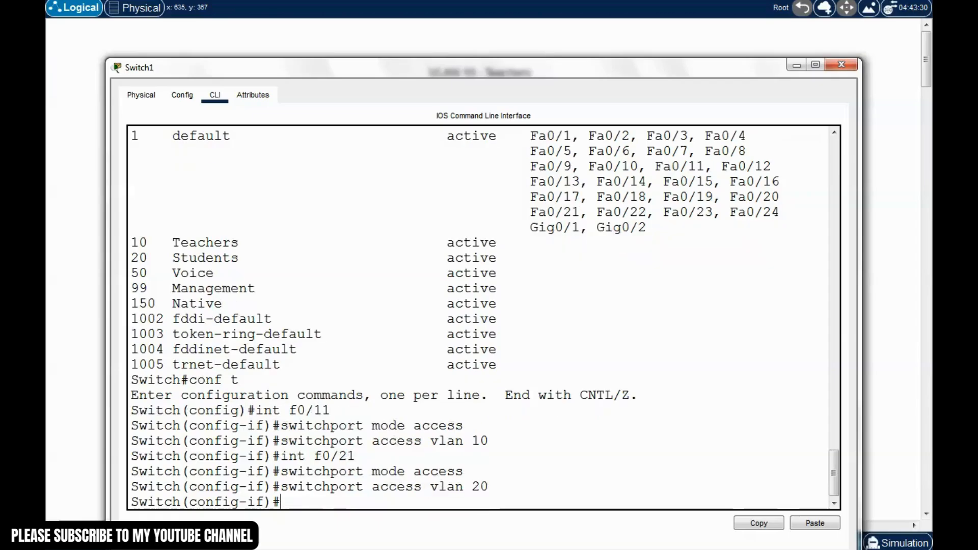
Leave configuration mode and save Switch1's configuration with write
{"action": "key", "text": "ctrl+z"}
{"action": "type", "text": "write"}
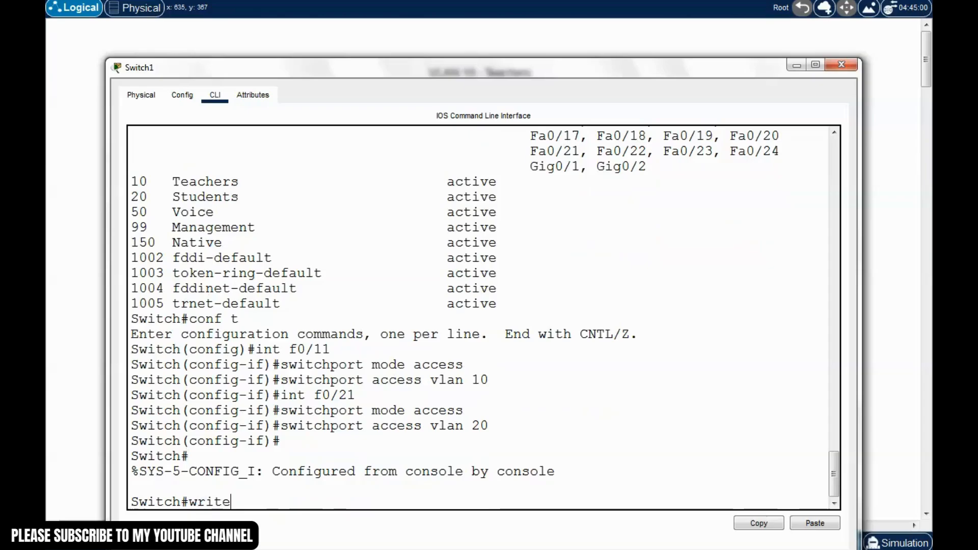
{"action": "key", "text": "Return"}
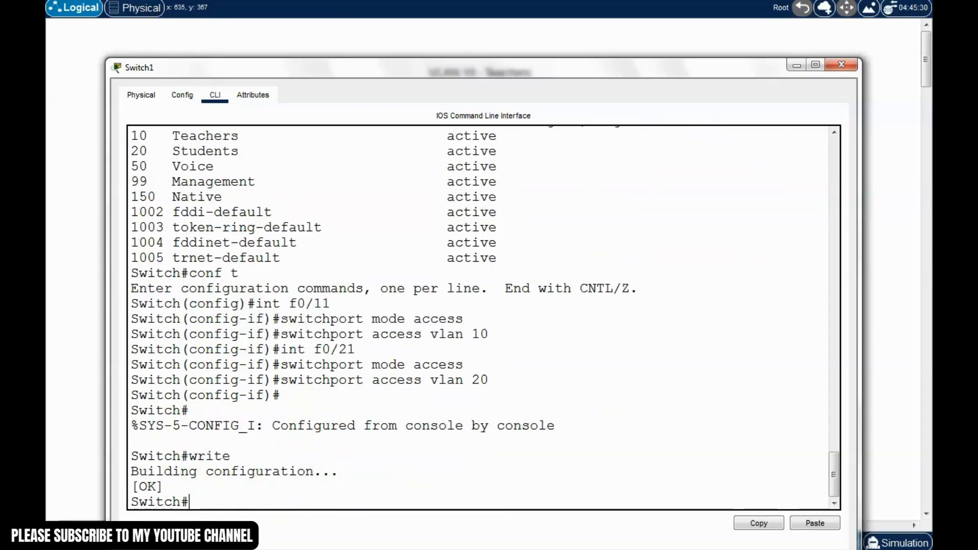
{"action": "key", "text": "Up"}
{"action": "key", "text": "Up"}
{"action": "key", "text": "Up"}
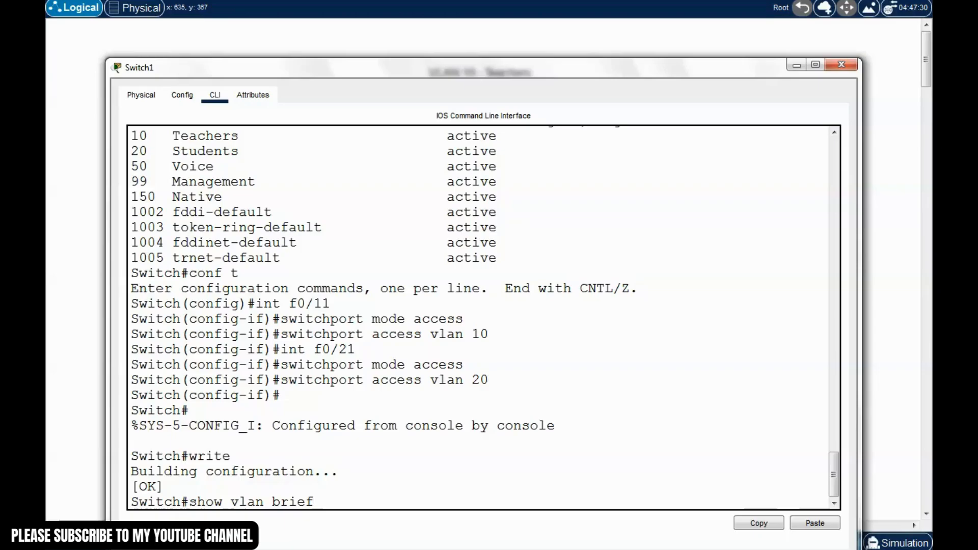
Display Switch1's VLAN table with show vlan brief and arrange the console window
{"action": "key", "text": "Return"}
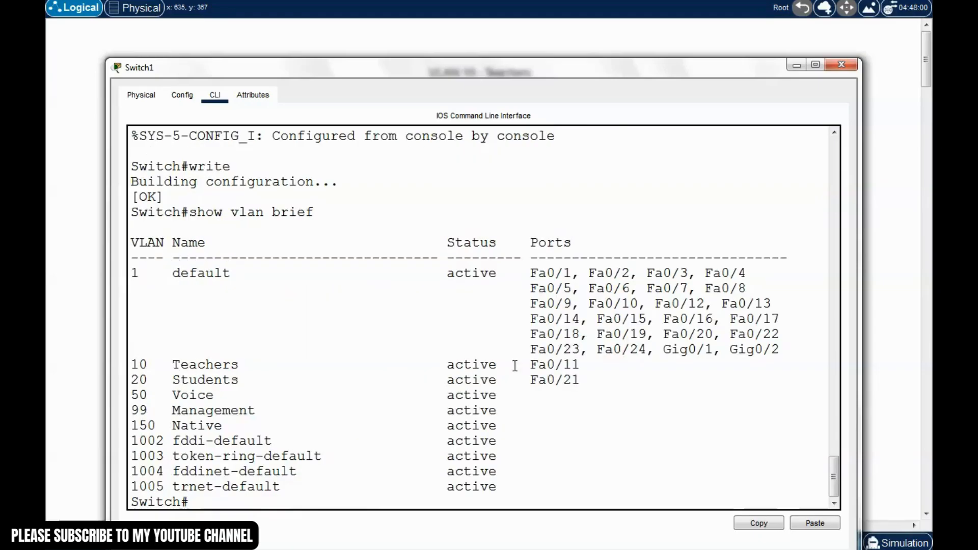
{"action": "left_click_drag", "start_coordinate": [592, 67], "coordinate": [567, 19]}
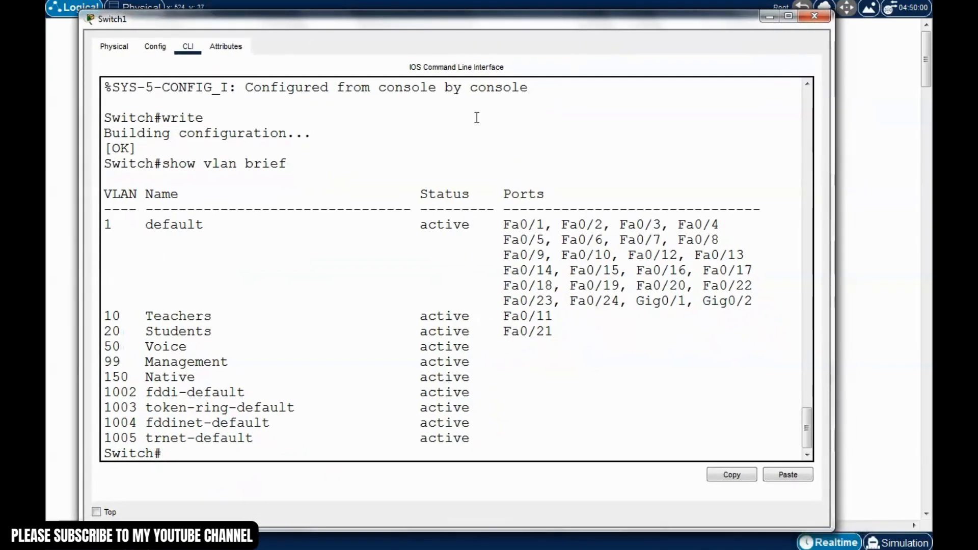
{"action": "left_click_drag", "start_coordinate": [486, 20], "coordinate": [502, 23]}
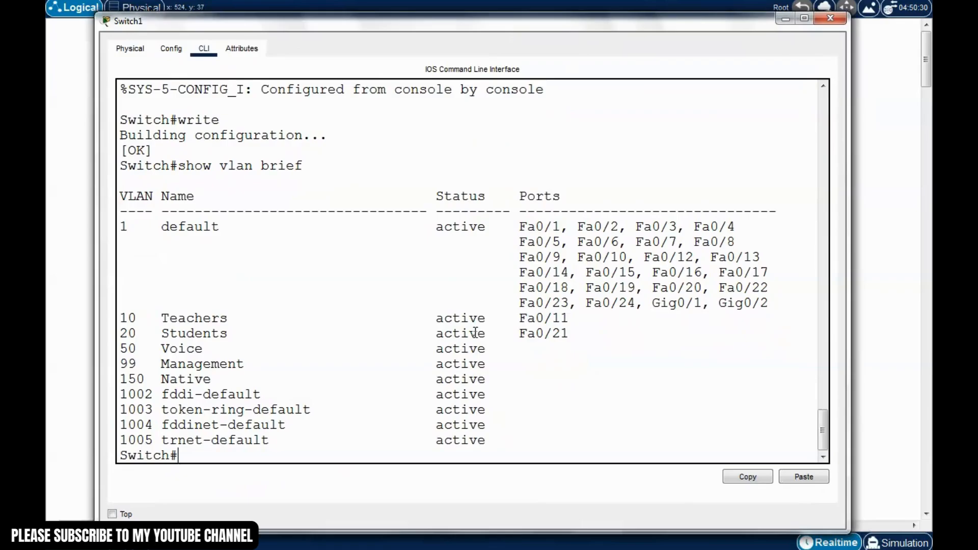
{"action": "left_click_drag", "start_coordinate": [561, 318], "coordinate": [566, 317]}
Highlight Fa0/11 under VLAN 10 Teachers and Fa0/21 under VLAN 20 Students
{"action": "double_click", "coordinate": [565, 318]}
{"action": "double_click", "coordinate": [224, 317]}
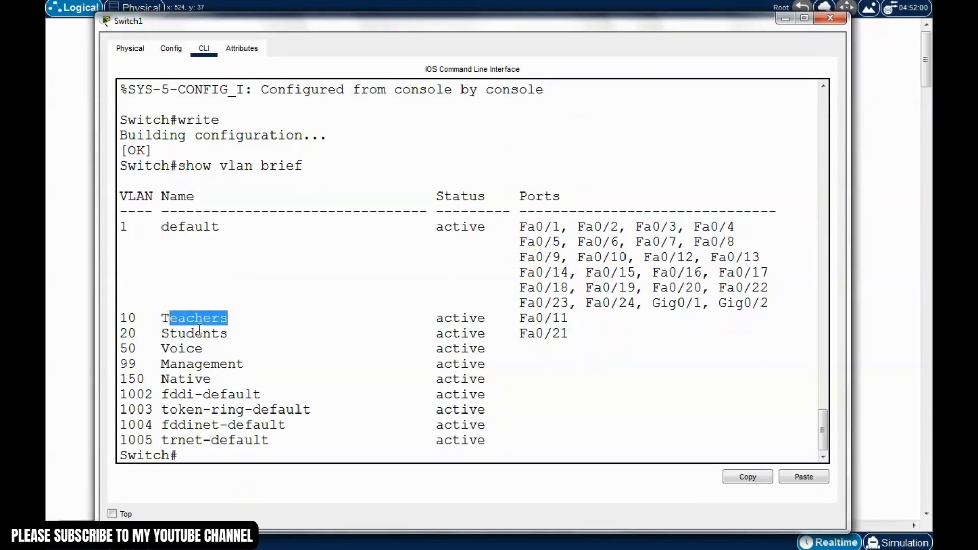
{"action": "left_click_drag", "start_coordinate": [428, 367], "coordinate": [479, 373]}
{"action": "left_click", "coordinate": [544, 365]}
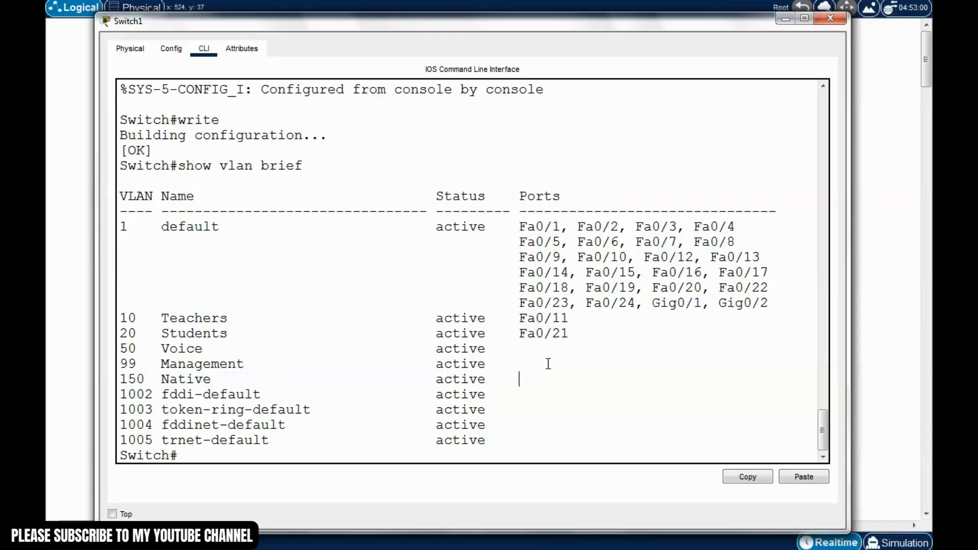
{"action": "left_click_drag", "start_coordinate": [573, 331], "coordinate": [497, 333]}
{"action": "left_click", "coordinate": [255, 338]}
{"action": "left_click_drag", "start_coordinate": [244, 334], "coordinate": [119, 329]}
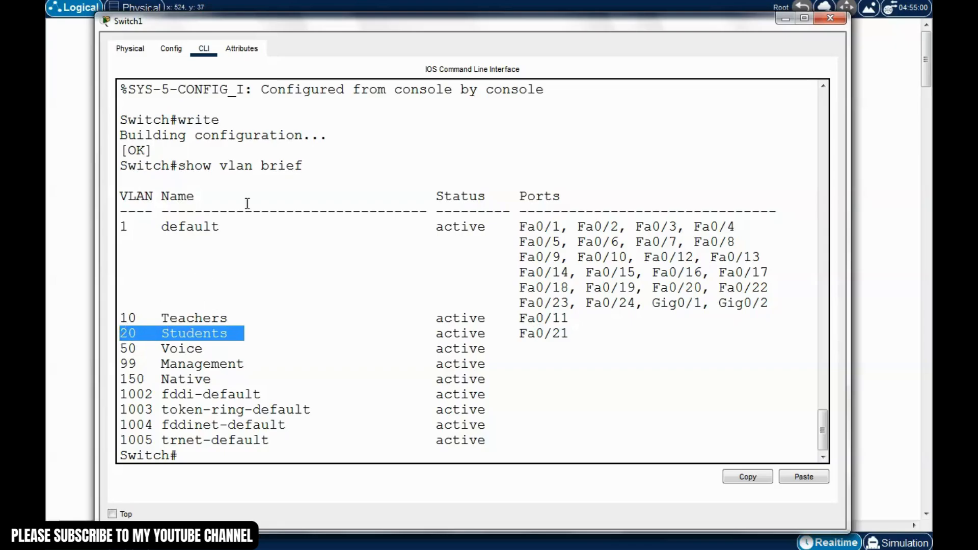
{"action": "left_click_drag", "start_coordinate": [441, 28], "coordinate": [453, 28]}
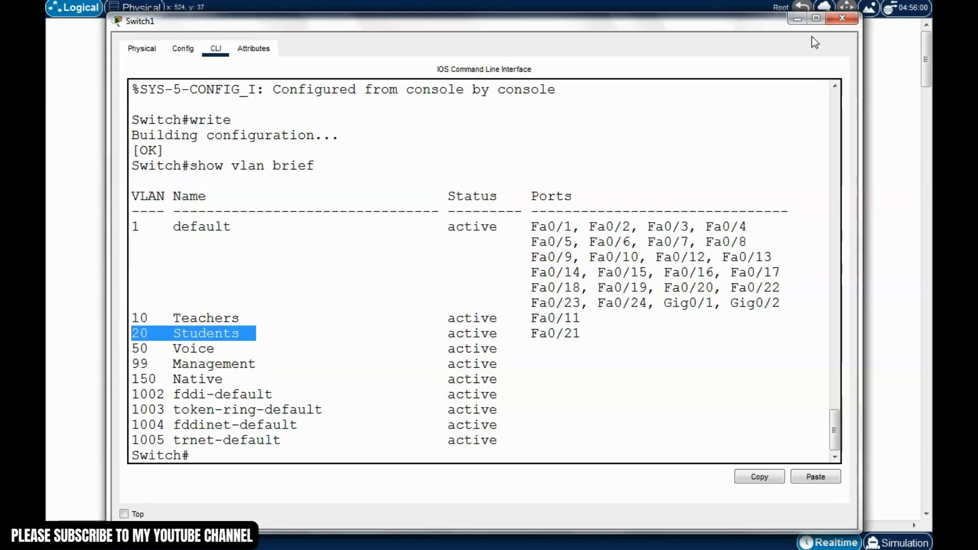
Revisit PC 192.168.10.10's IP configuration, entering 192.168 and the default 255.255.255.0 mask
{"action": "left_click", "coordinate": [841, 23]}
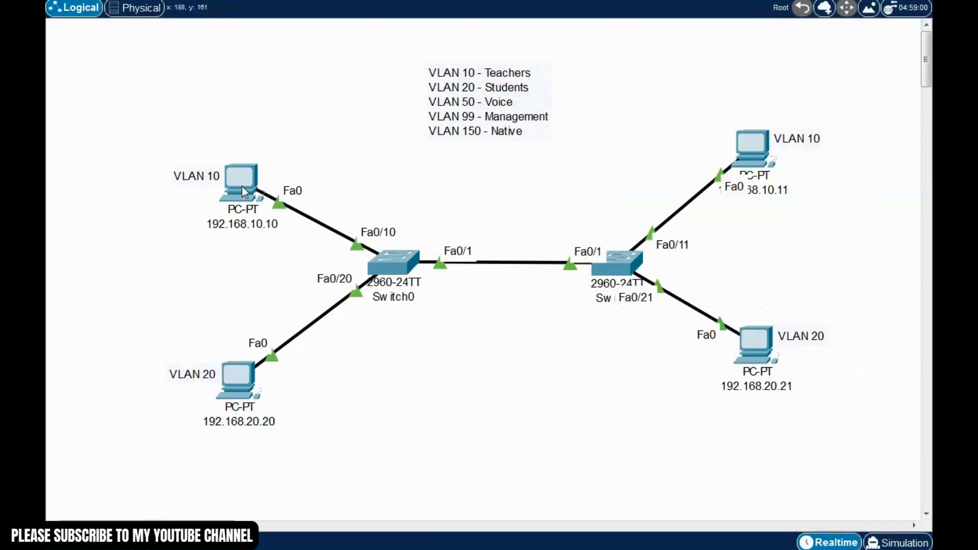
{"action": "mouse_move", "coordinate": [757, 154]}
{"action": "left_mouse_down"}
{"action": "mouse_move", "coordinate": [774, 163]}
{"action": "mouse_move", "coordinate": [765, 143]}
{"action": "mouse_move", "coordinate": [761, 152]}
{"action": "left_mouse_up"}
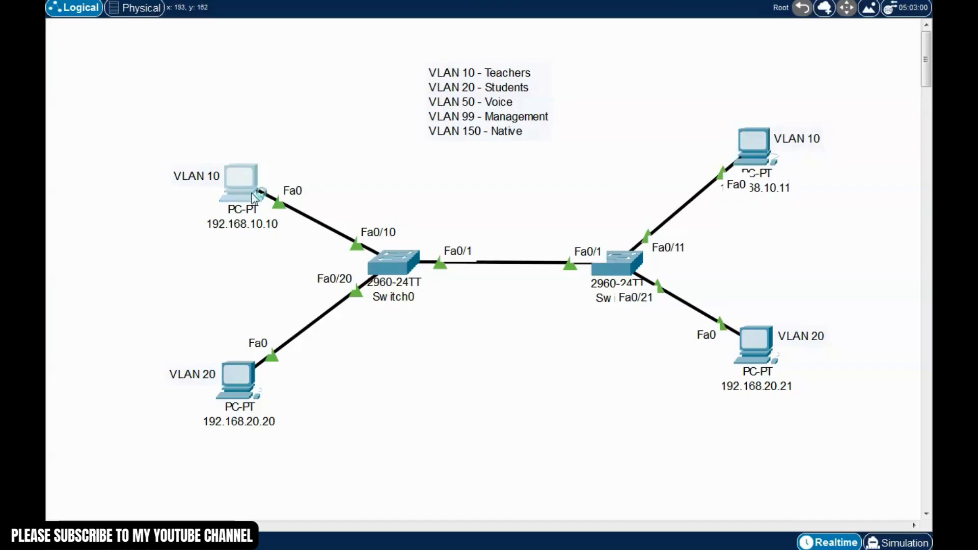
{"action": "left_click", "coordinate": [242, 204]}
{"action": "left_click_drag", "start_coordinate": [505, 73], "coordinate": [571, 46]}
{"action": "left_click", "coordinate": [464, 77]}
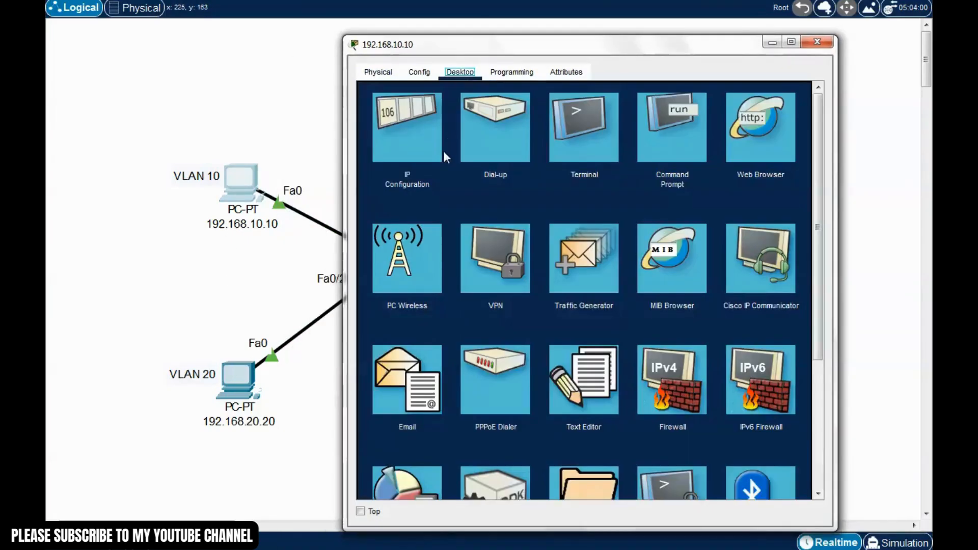
{"action": "left_click", "coordinate": [412, 137]}
{"action": "type", "text": "19"}
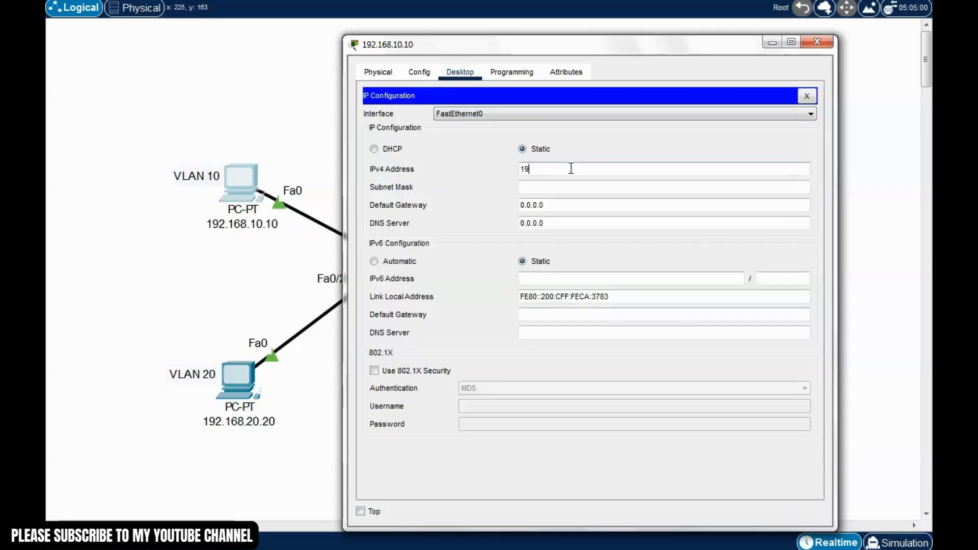
{"action": "type", "text": "2.168.10.10"}
{"action": "left_click", "coordinate": [580, 187]}
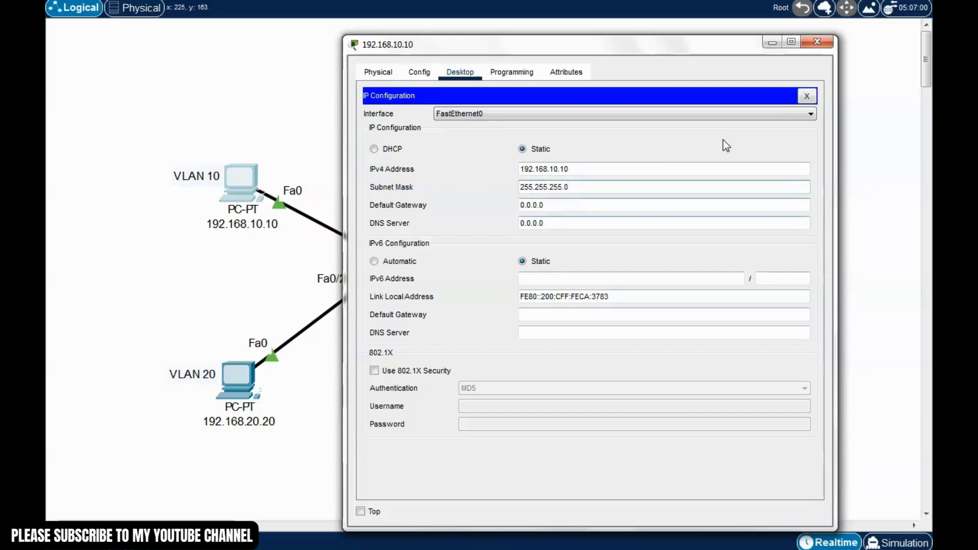
{"action": "left_click", "coordinate": [806, 97]}
{"action": "left_click", "coordinate": [816, 42]}
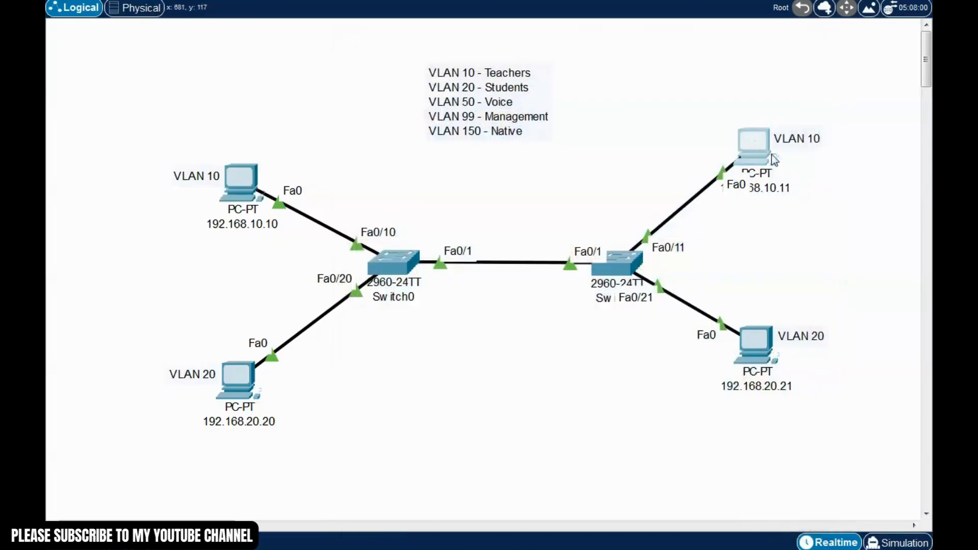
Give PC 192.168.10.11 the IPv4 address 192.168.10.11 with subnet mask 255.255.255.0
{"action": "left_click", "coordinate": [754, 151]}
{"action": "left_click", "coordinate": [402, 101]}
{"action": "left_click", "coordinate": [380, 186]}
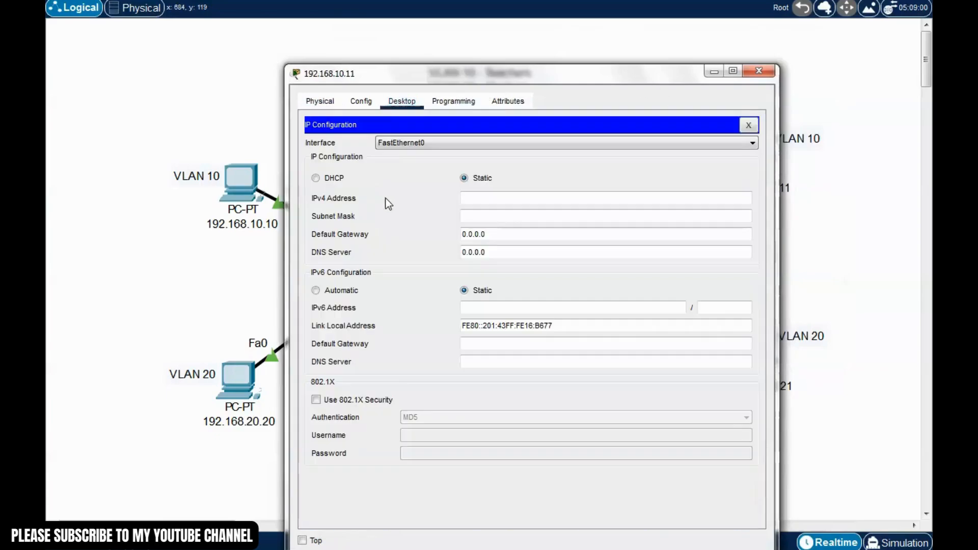
{"action": "left_click", "coordinate": [493, 198]}
{"action": "type", "text": "192.1"}
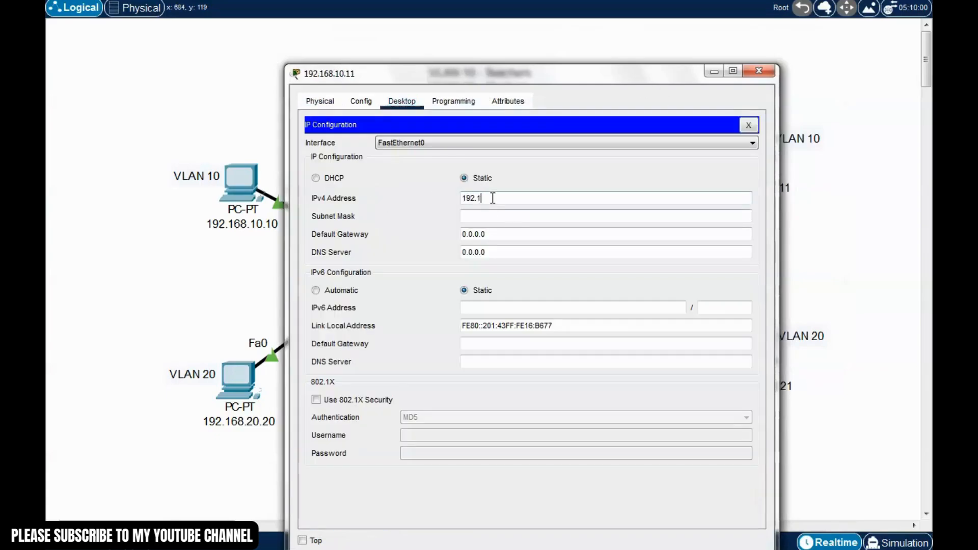
{"action": "type", "text": "68."}
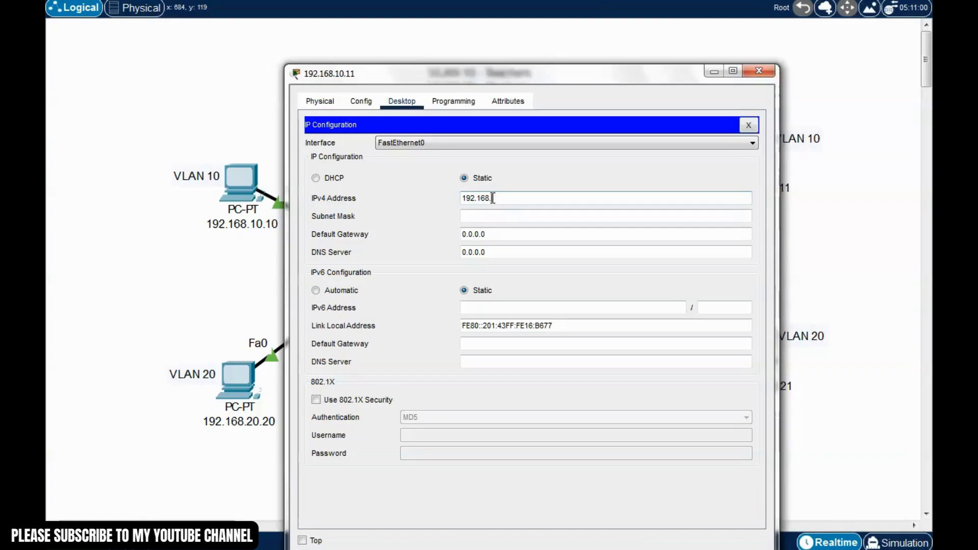
{"action": "type", "text": "10.1"}
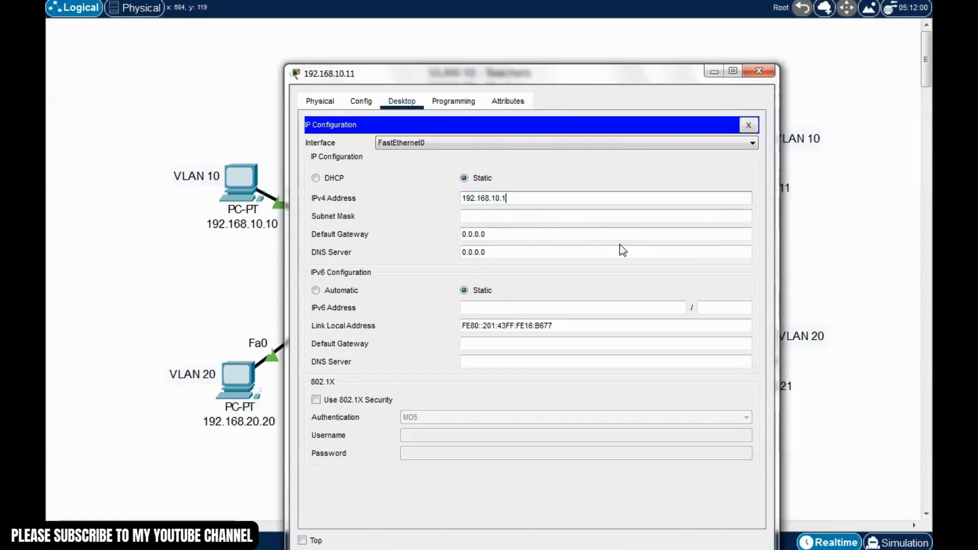
{"action": "type", "text": "1"}
{"action": "left_click", "coordinate": [613, 214]}
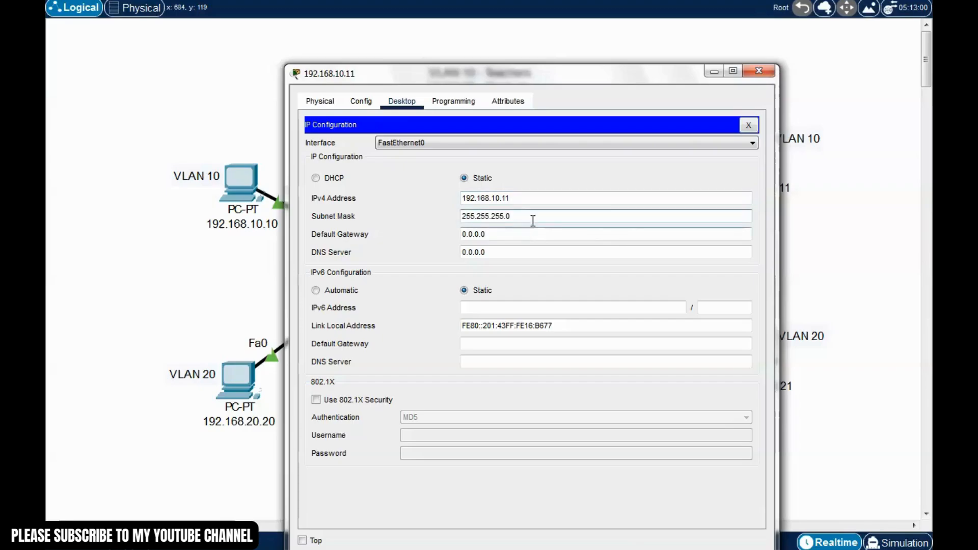
{"action": "triple_click", "coordinate": [533, 219]}
{"action": "left_click", "coordinate": [748, 125]}
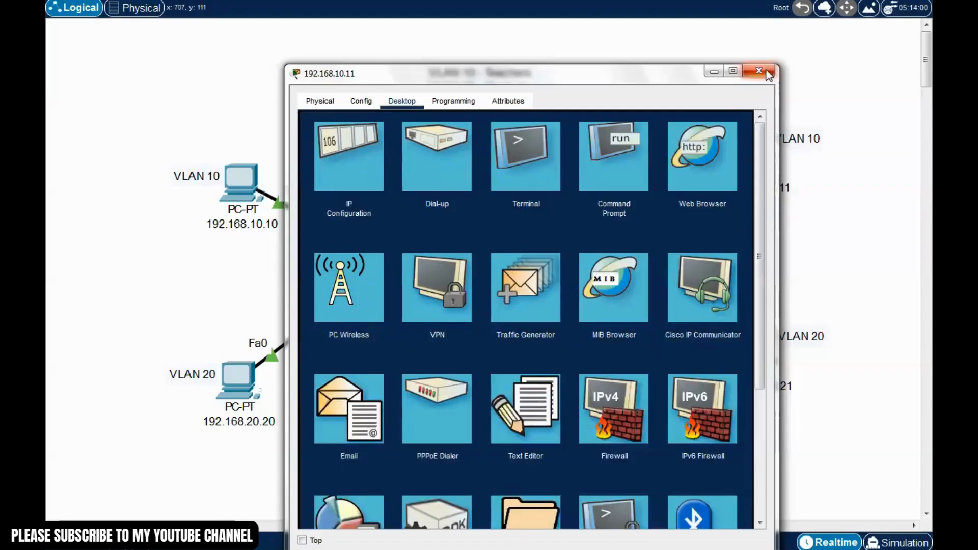
Set PC 192.168.20.20 to IPv4 192.168.20.20 with subnet mask 255.255.255.0
{"action": "left_click", "coordinate": [759, 71]}
{"action": "left_click", "coordinate": [238, 380]}
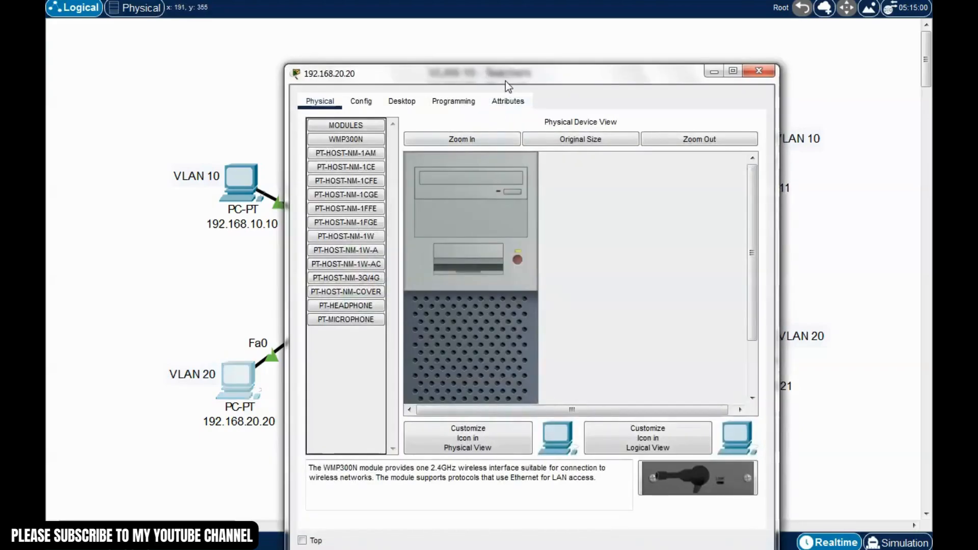
{"action": "left_click", "coordinate": [423, 97]}
{"action": "left_click", "coordinate": [377, 152]}
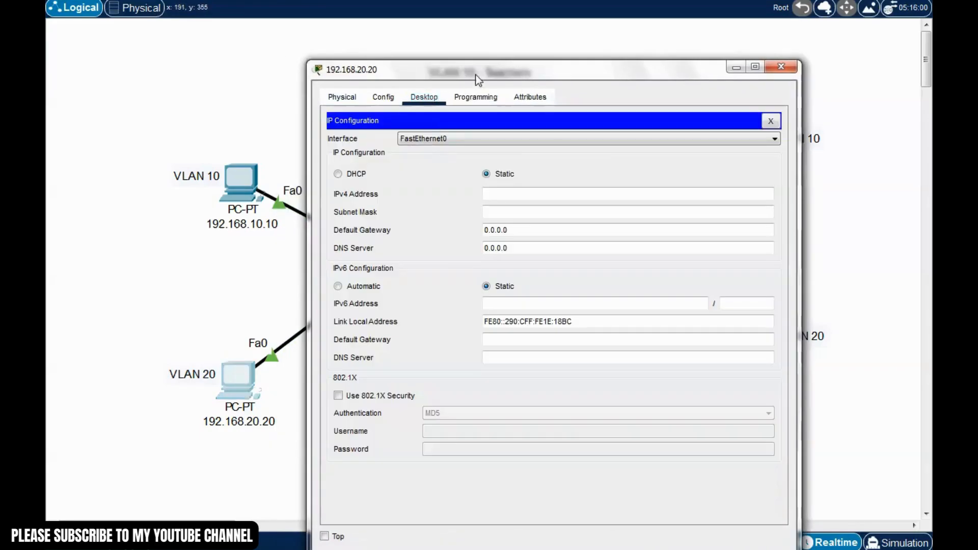
{"action": "left_click_drag", "start_coordinate": [478, 70], "coordinate": [508, 66]}
{"action": "left_click", "coordinate": [557, 189]}
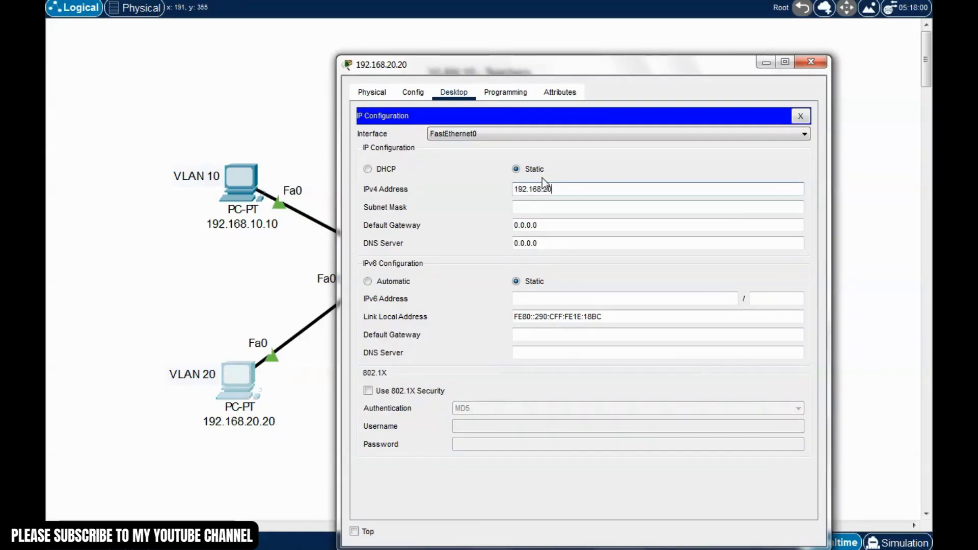
{"action": "left_click", "coordinate": [554, 206]}
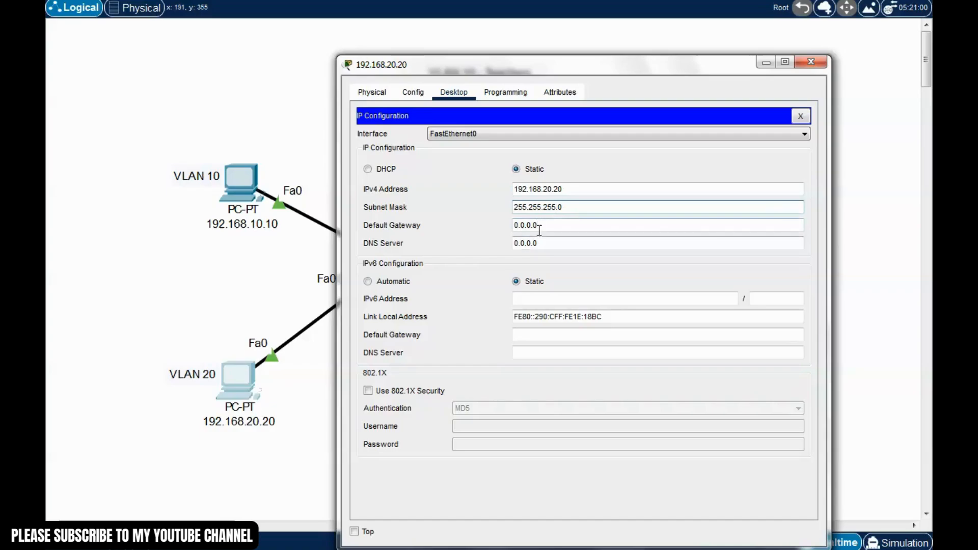
{"action": "left_click", "coordinate": [575, 210]}
{"action": "left_click", "coordinate": [800, 116]}
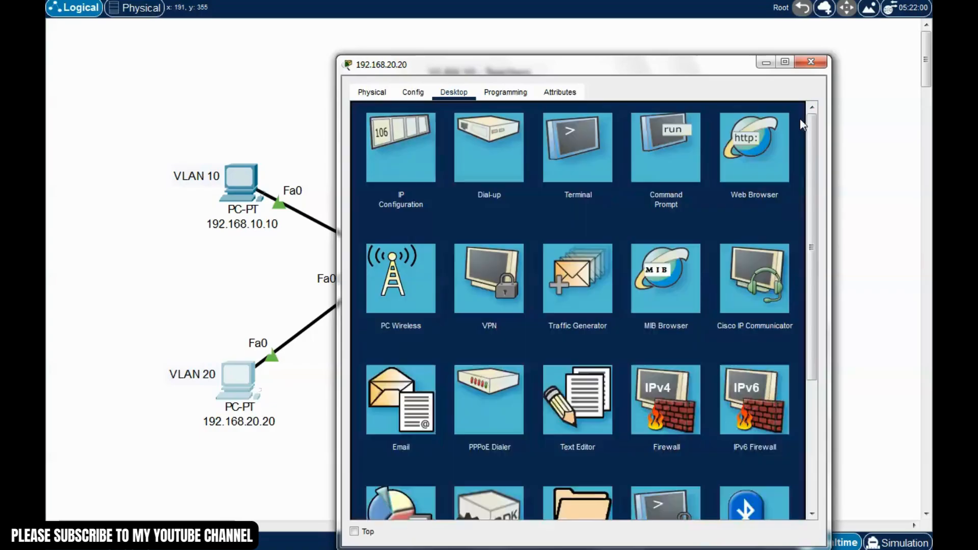
{"action": "left_click", "coordinate": [811, 62]}
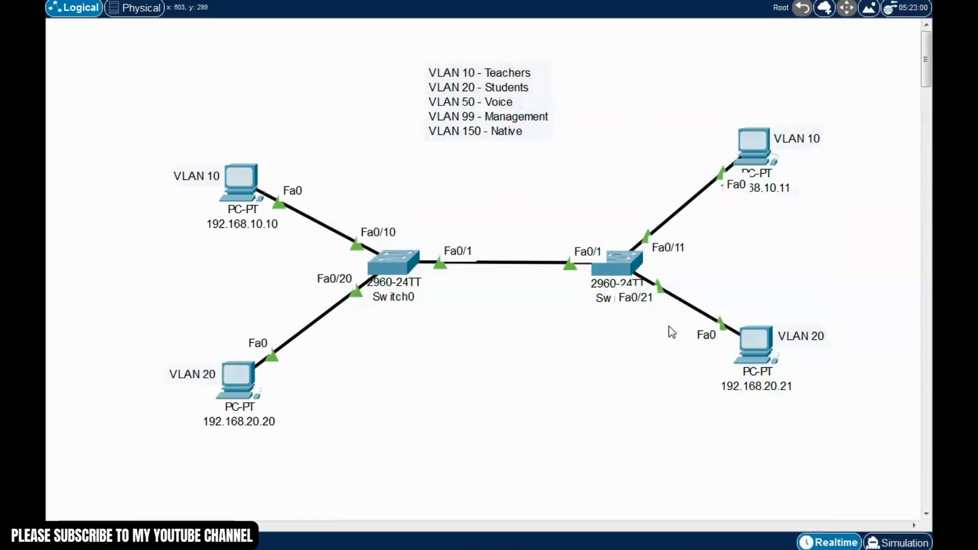
Set PC 192.168.20.21 to IPv4 192.168.20.21 with subnet mask 255.255.255.0
{"action": "left_click", "coordinate": [757, 352]}
{"action": "left_click_drag", "start_coordinate": [594, 74], "coordinate": [528, 60]}
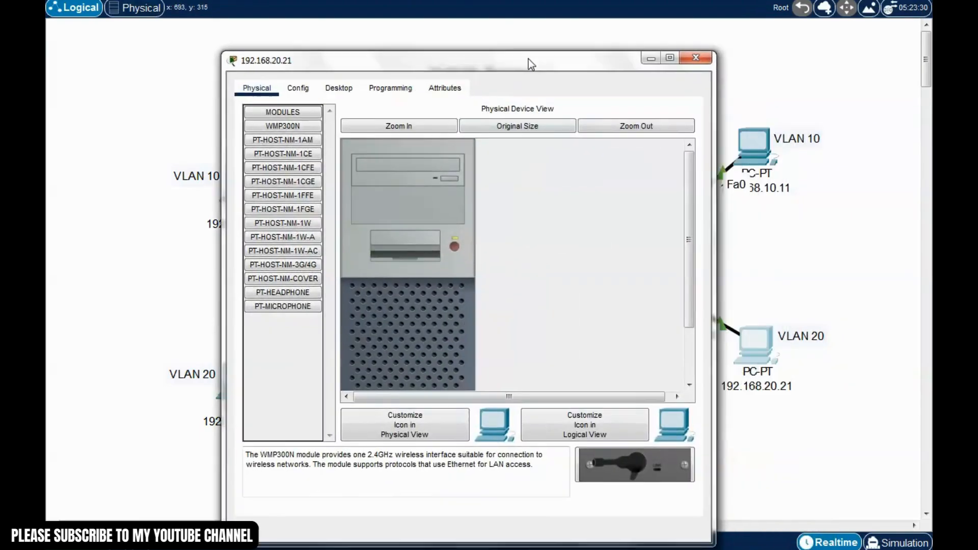
{"action": "left_click", "coordinate": [336, 87]}
{"action": "left_click", "coordinate": [272, 143]}
{"action": "left_click_drag", "start_coordinate": [461, 62], "coordinate": [432, 50]}
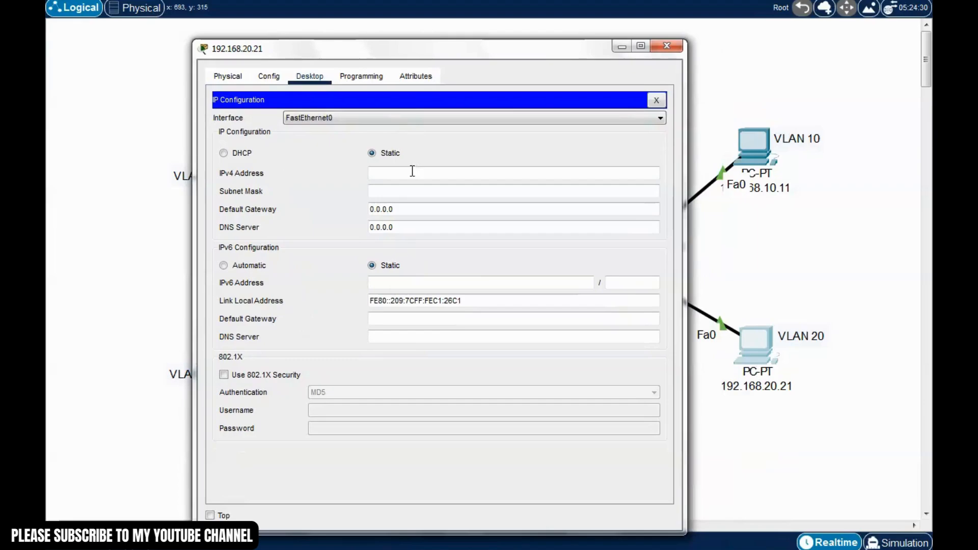
{"action": "left_click", "coordinate": [411, 173]}
{"action": "type", "text": "192.168"}
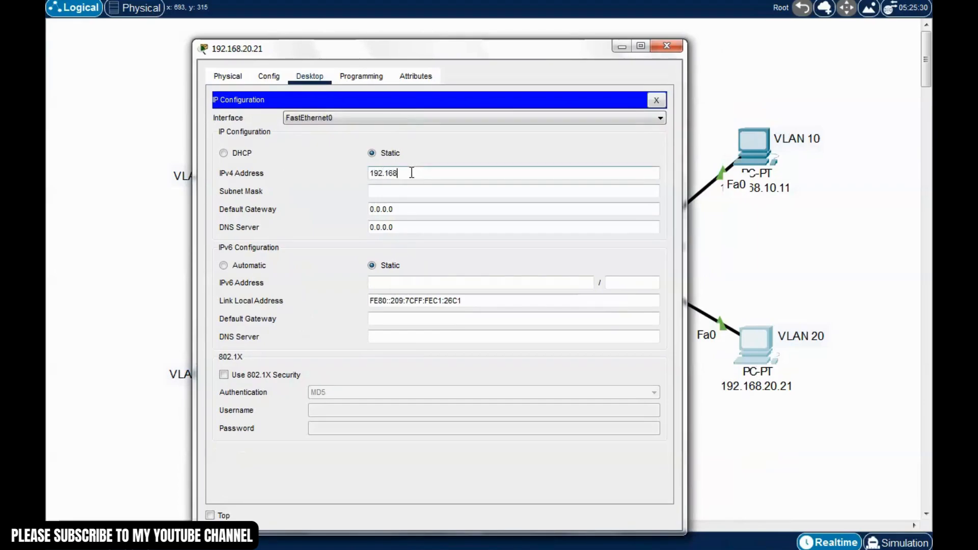
{"action": "type", "text": ".20.21"}
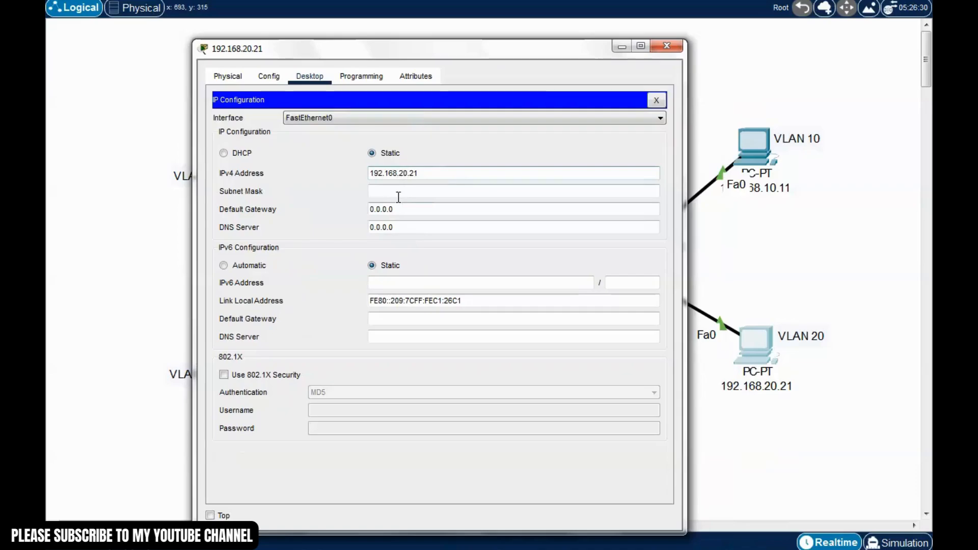
{"action": "left_click", "coordinate": [400, 197]}
{"action": "left_click", "coordinate": [656, 100]}
{"action": "left_click", "coordinate": [664, 48]}
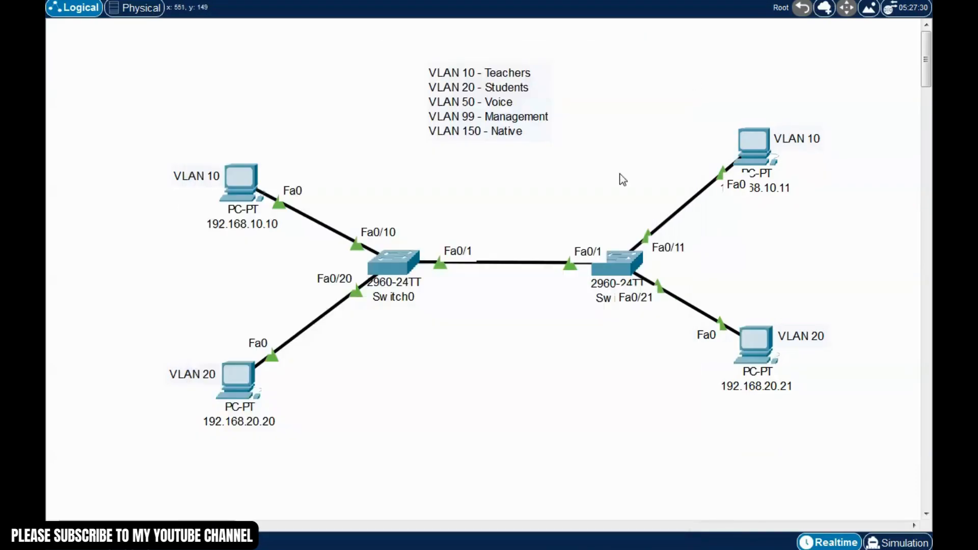
Move the right-hand VLAN 10 PC lower on the canvas
{"action": "left_click", "coordinate": [758, 151]}
{"action": "left_click", "coordinate": [758, 71]}
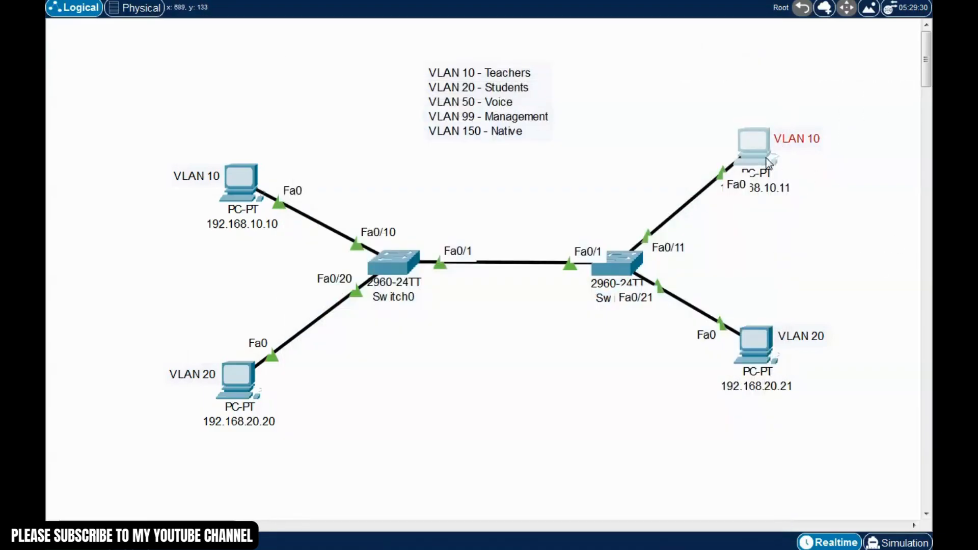
{"action": "left_click_drag", "start_coordinate": [769, 163], "coordinate": [782, 218]}
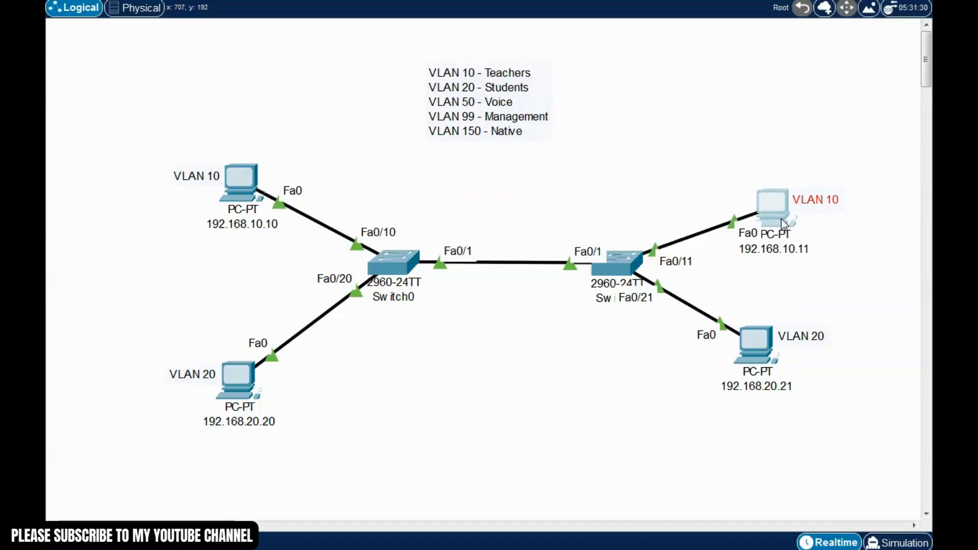
{"action": "left_click", "coordinate": [728, 433]}
Align both right-side PCs with their VLAN labels, then bring up PC 192.168.10.10's window
{"action": "left_click_drag", "start_coordinate": [709, 306], "coordinate": [827, 430]}
{"action": "left_click_drag", "start_coordinate": [757, 360], "coordinate": [753, 392]}
{"action": "left_click", "coordinate": [399, 431]}
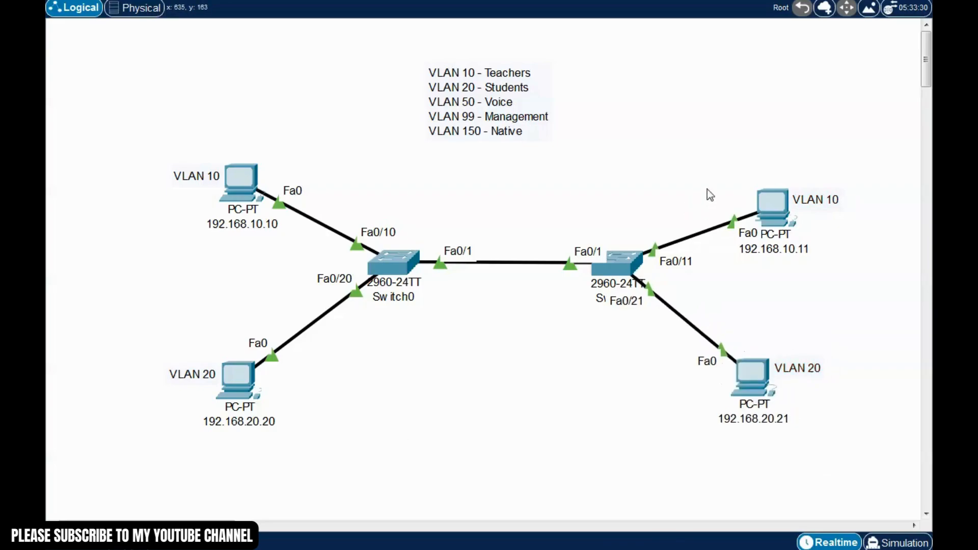
{"action": "left_click_drag", "start_coordinate": [693, 154], "coordinate": [870, 293]}
{"action": "left_click_drag", "start_coordinate": [763, 206], "coordinate": [786, 204]}
{"action": "left_click", "coordinate": [740, 283]}
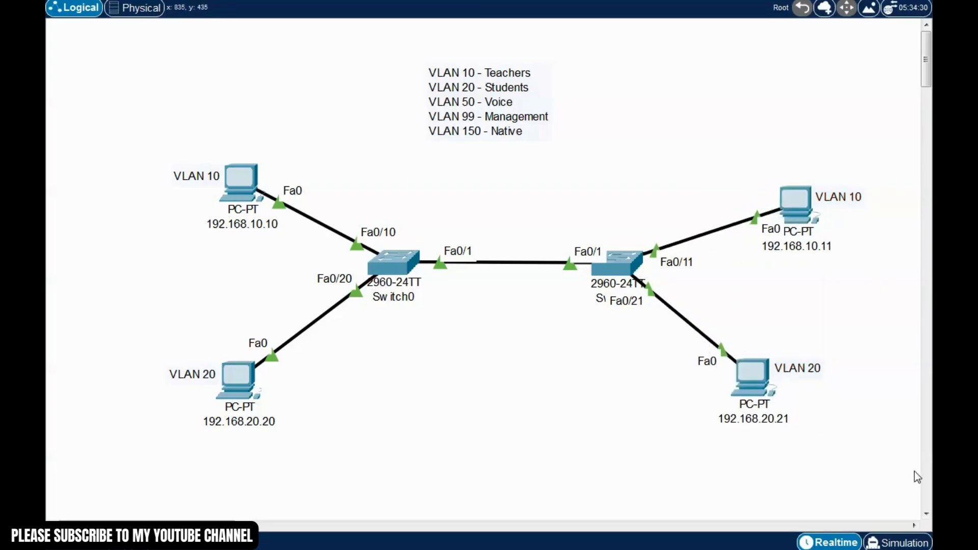
{"action": "left_click_drag", "start_coordinate": [819, 476], "coordinate": [738, 334]}
{"action": "left_click_drag", "start_coordinate": [755, 378], "coordinate": [777, 392]}
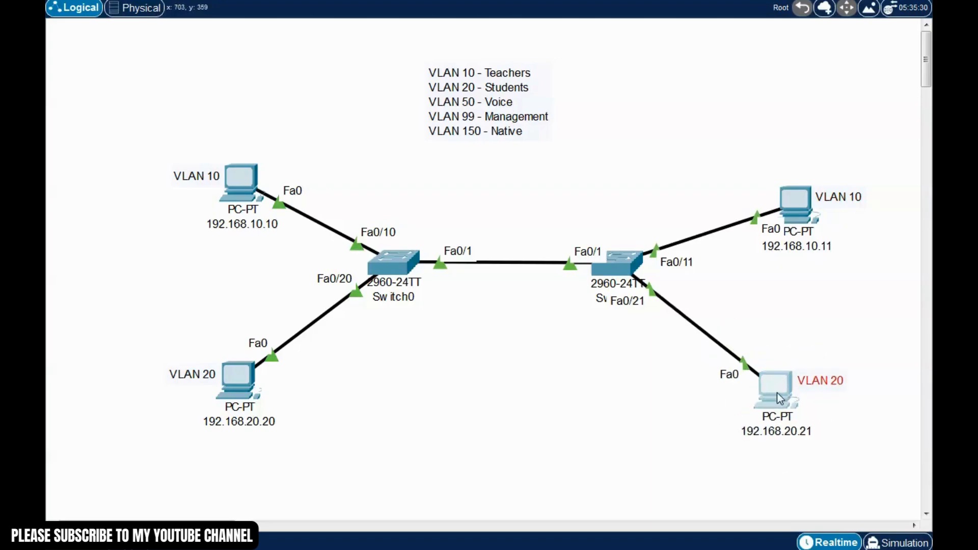
{"action": "left_click", "coordinate": [650, 407]}
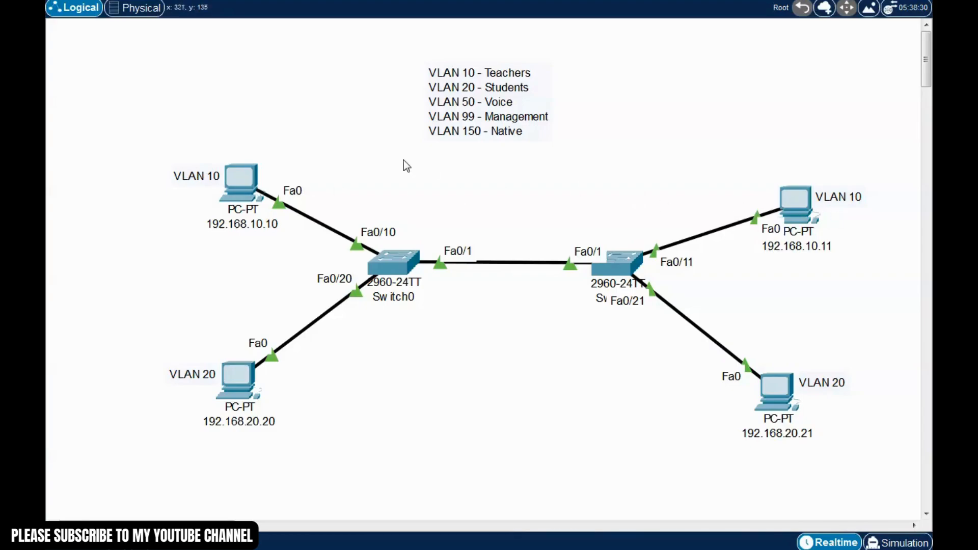
{"action": "left_click", "coordinate": [267, 176]}
{"action": "left_click_drag", "start_coordinate": [540, 72], "coordinate": [448, 52]}
Ping 192.168.10.11 from PC 192.168.10.10's Command Prompt and see the requests time out
{"action": "left_click", "coordinate": [528, 128]}
{"action": "type", "text": "p"}
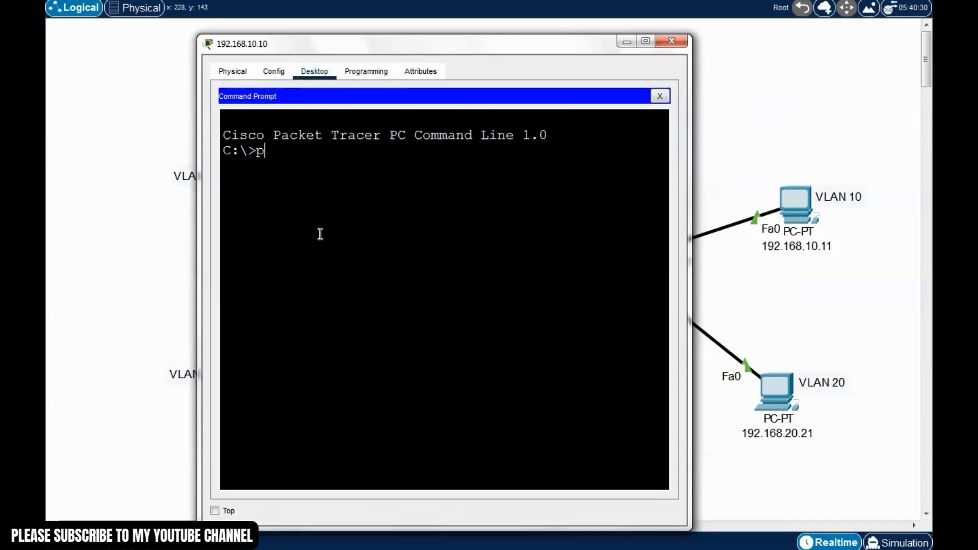
{"action": "type", "text": "ing 192.16"}
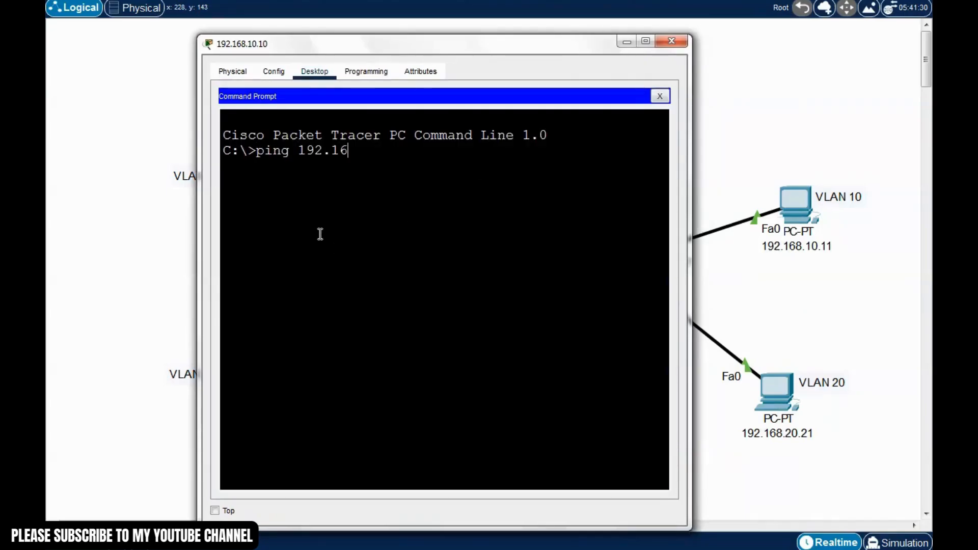
{"action": "type", "text": "8.10.11"}
{"action": "key", "text": "Return"}
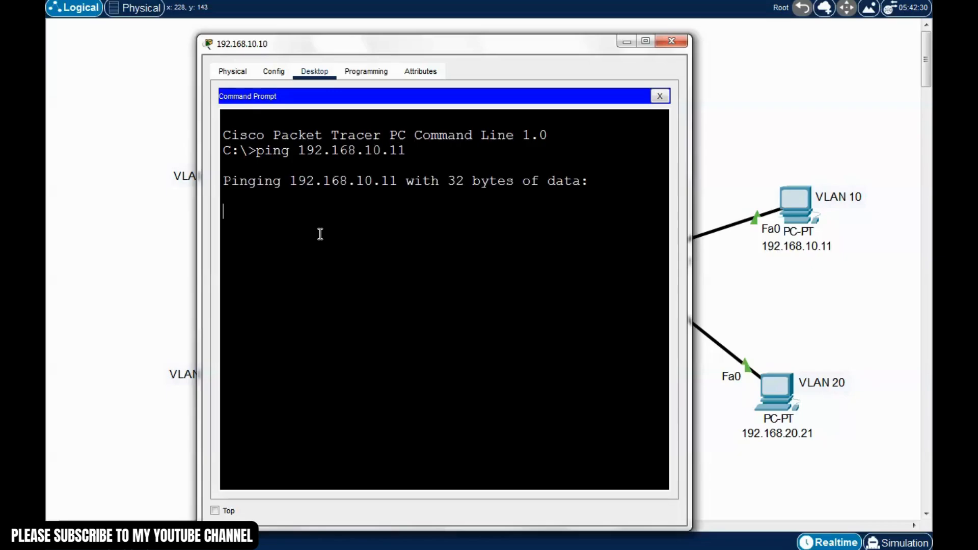
{"action": "left_click_drag", "start_coordinate": [527, 53], "coordinate": [555, 295]}
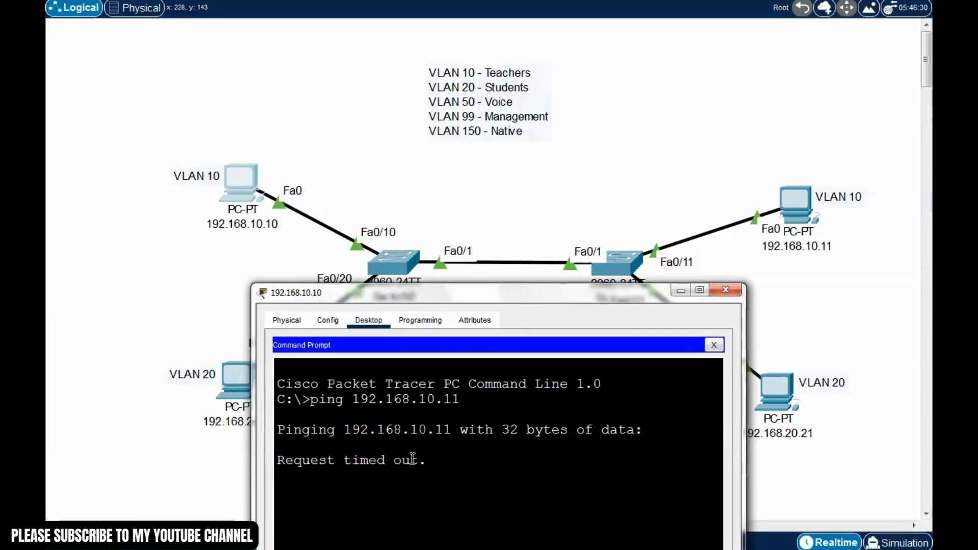
{"action": "left_click_drag", "start_coordinate": [476, 294], "coordinate": [482, 298]}
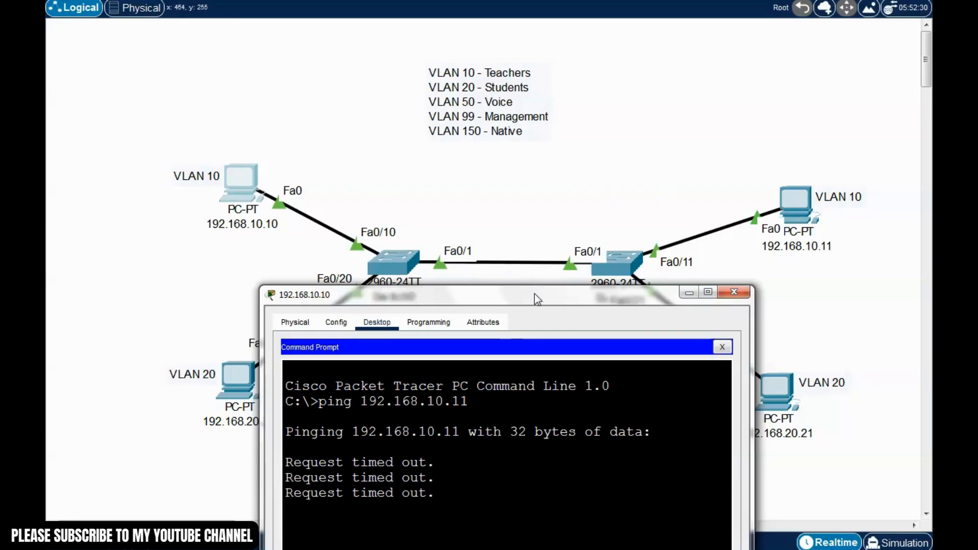
{"action": "left_click_drag", "start_coordinate": [533, 293], "coordinate": [518, 252]}
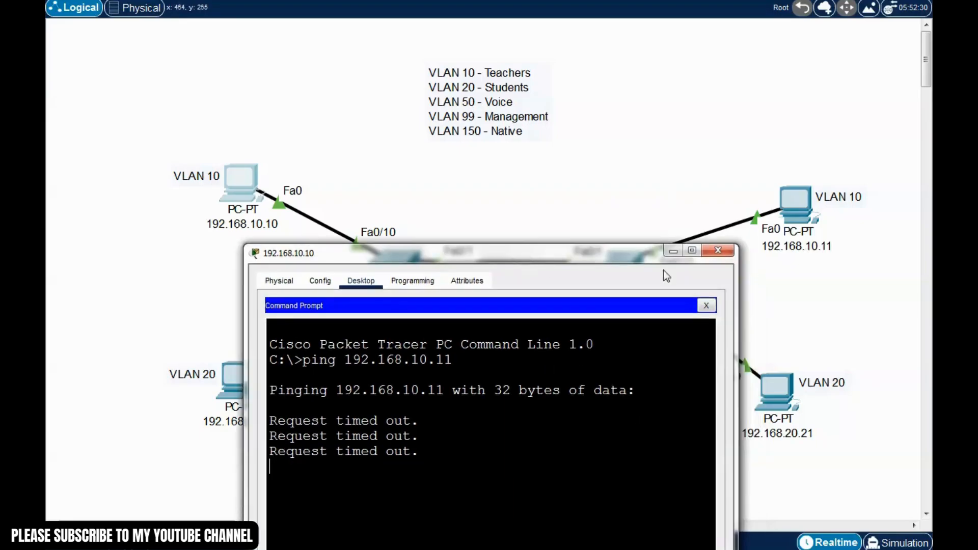
{"action": "left_click", "coordinate": [717, 251]}
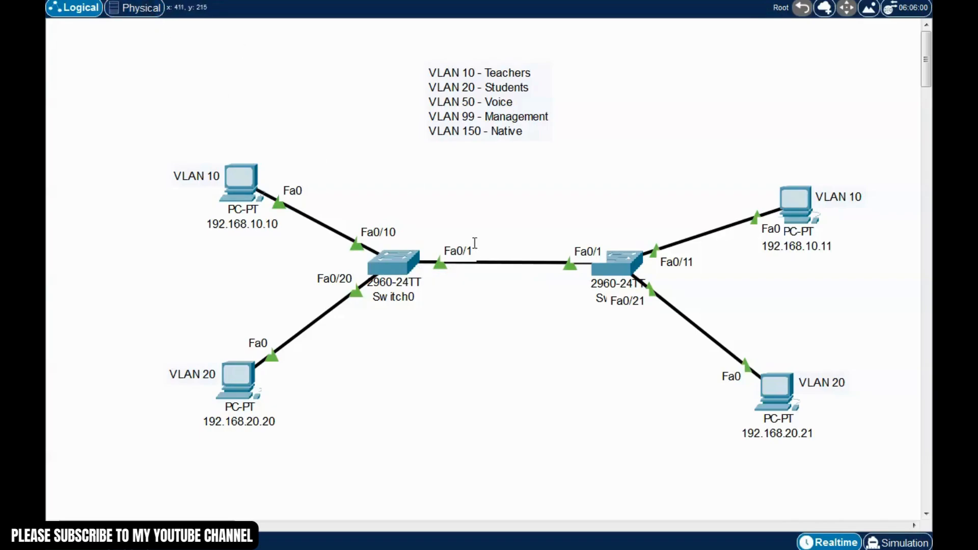
Add an 802.1Q text note positioned over the switch-to-switch link
{"action": "left_click", "coordinate": [467, 221]}
{"action": "type", "text": "802.1Q"}
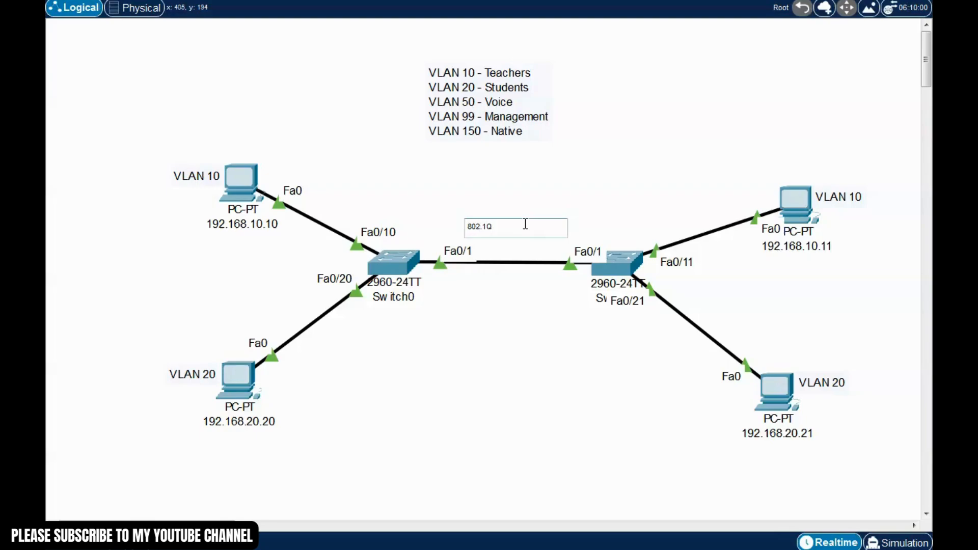
{"action": "left_click", "coordinate": [502, 346]}
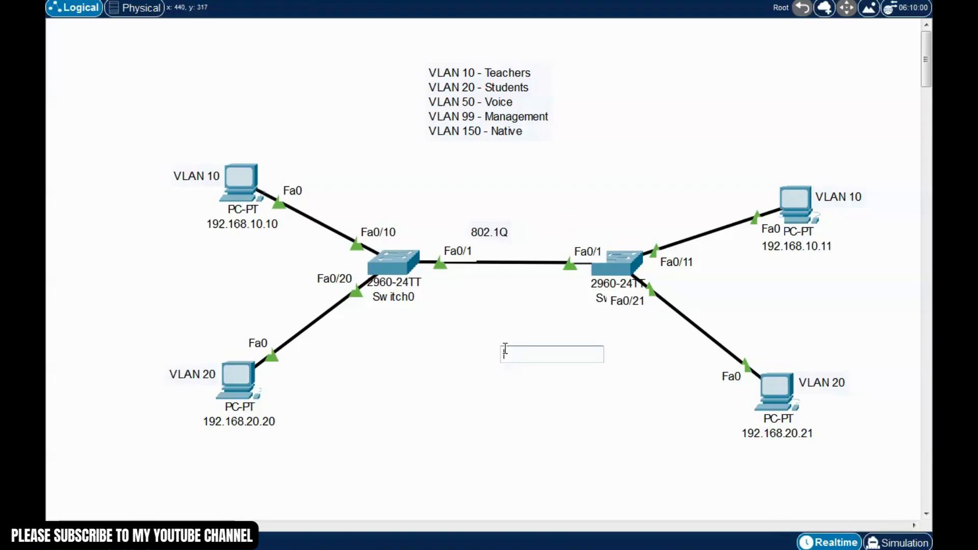
{"action": "key", "text": "Escape"}
{"action": "left_click_drag", "start_coordinate": [492, 232], "coordinate": [499, 221]}
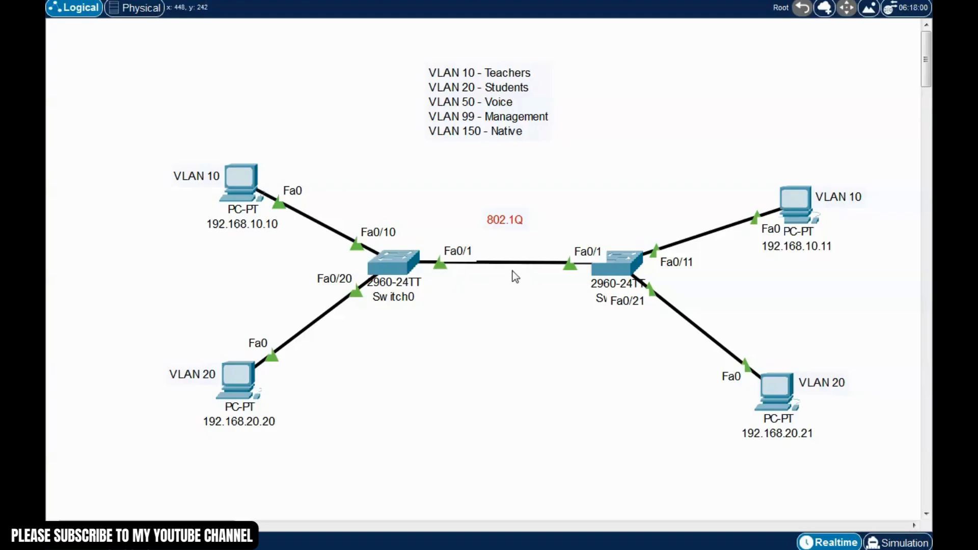
Highlight the PCs on each switch and the 802.1Q trunk label in the topology
{"action": "left_click_drag", "start_coordinate": [720, 124], "coordinate": [891, 506]}
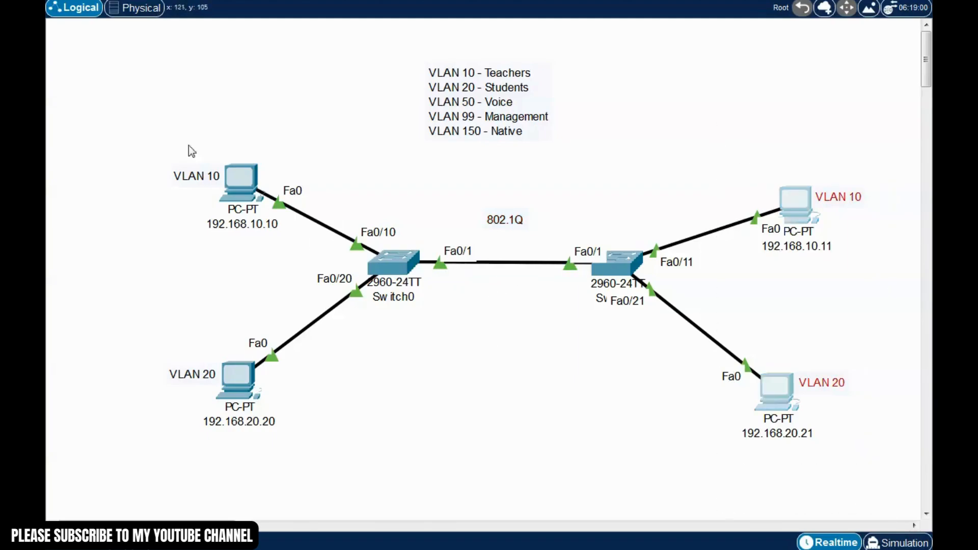
{"action": "left_click_drag", "start_coordinate": [163, 118], "coordinate": [362, 446]}
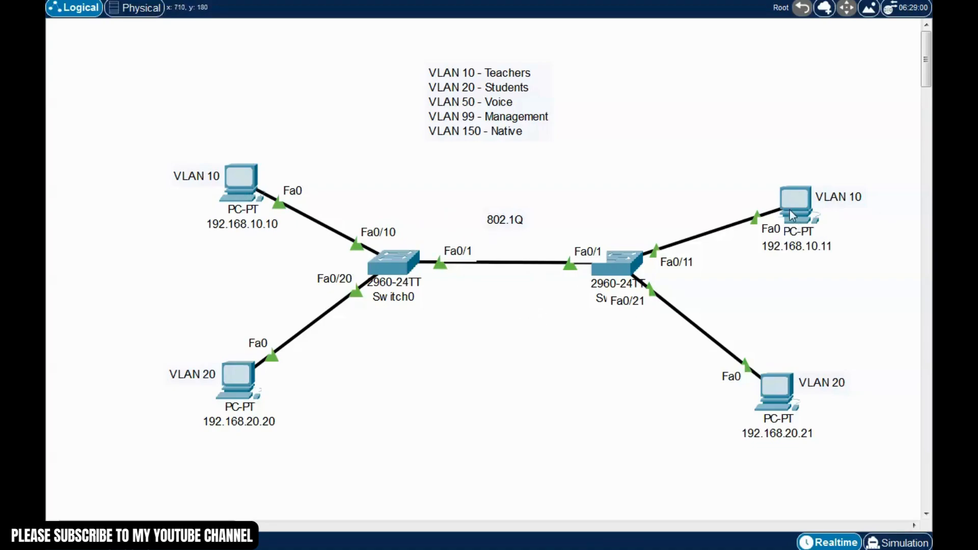
{"action": "left_click_drag", "start_coordinate": [878, 280], "coordinate": [755, 170]}
{"action": "left_click_drag", "start_coordinate": [432, 205], "coordinate": [560, 356]}
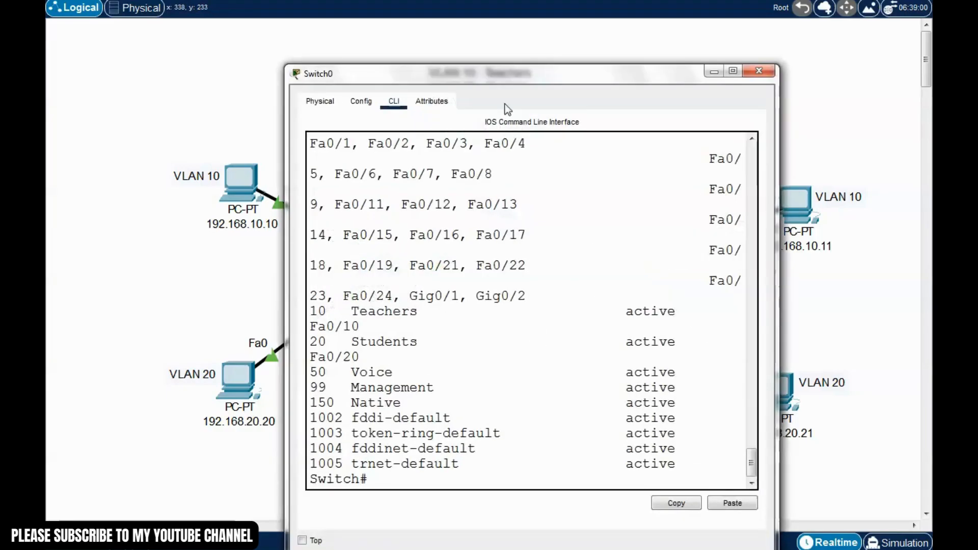
Configure Switch0's Fa0/1 with switchport mode trunk via conf t and int f0/1
{"action": "left_click_drag", "start_coordinate": [528, 75], "coordinate": [474, 32]}
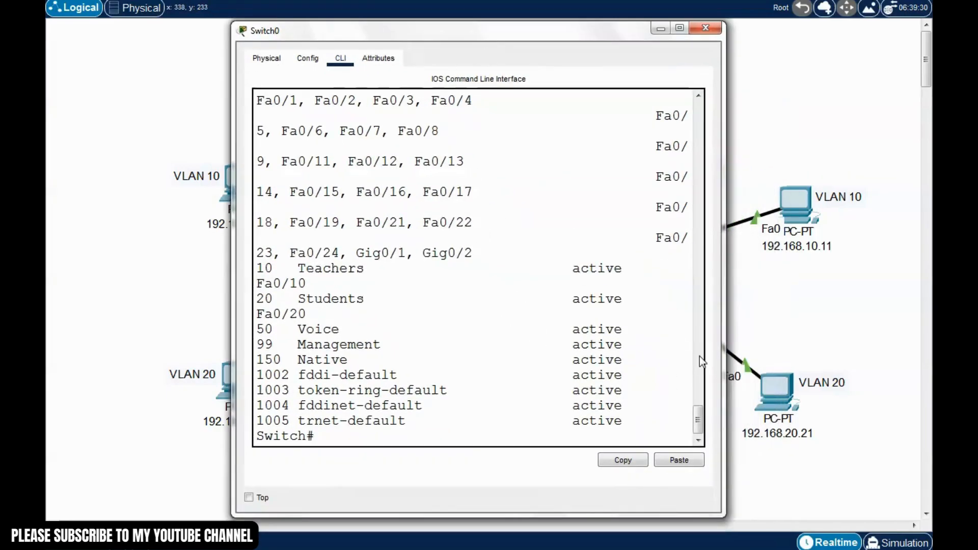
{"action": "type", "text": "conf t"}
{"action": "key", "text": "Return"}
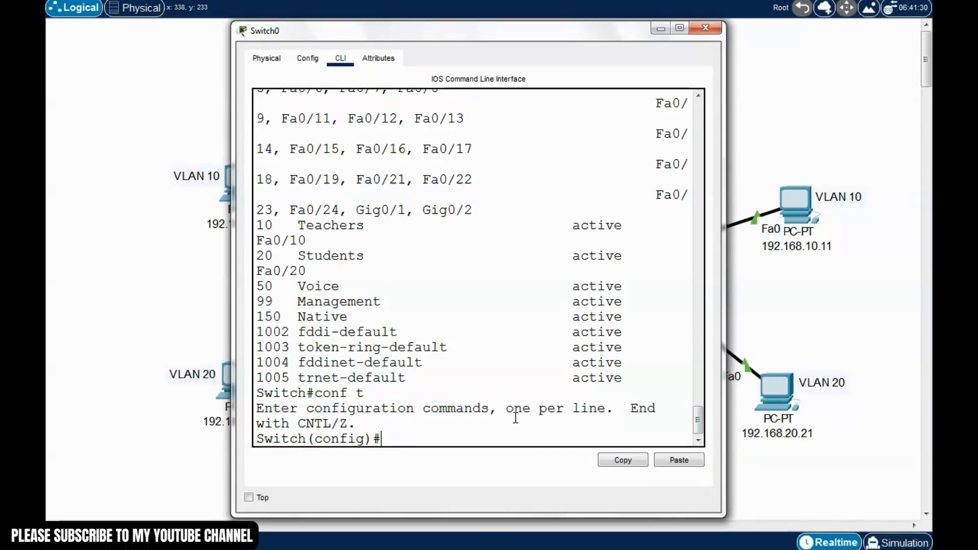
{"action": "type", "text": "int f0./1"}
{"action": "key", "text": "Return"}
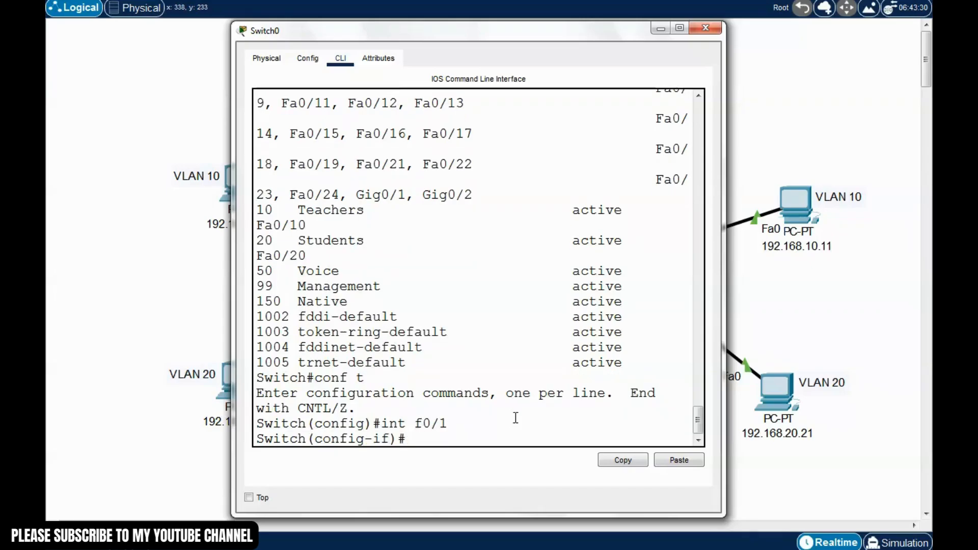
{"action": "type", "text": "switchport mode"}
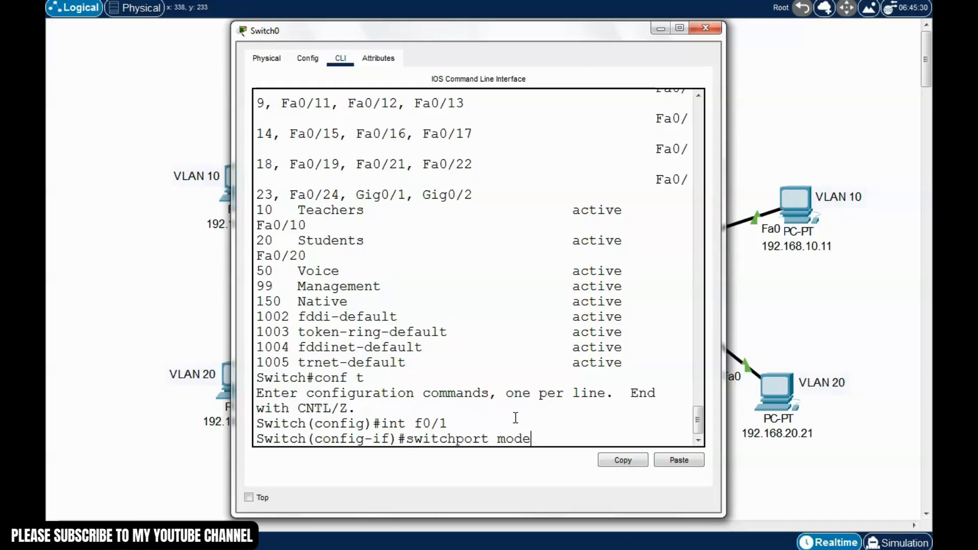
{"action": "type", "text": " trunk"}
{"action": "key", "text": "Return"}
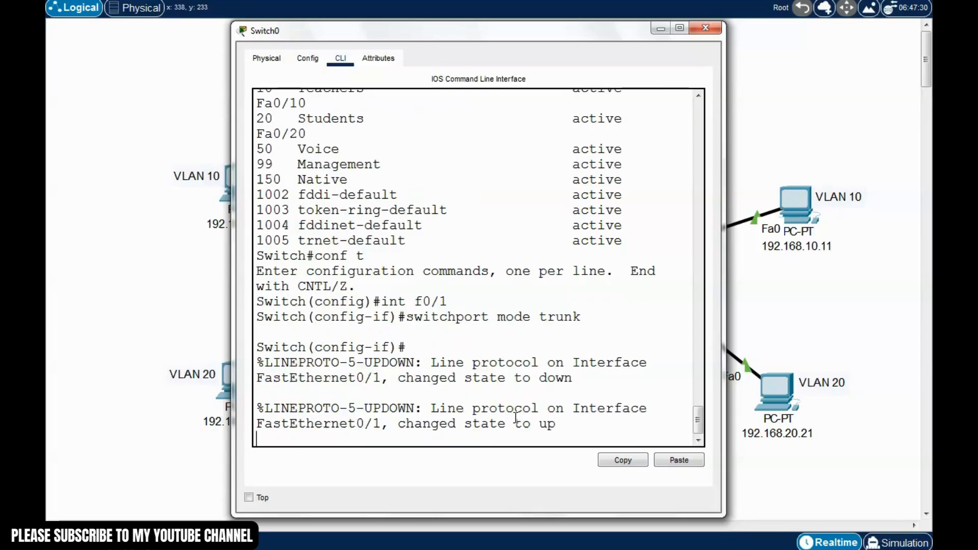
{"action": "key", "text": "Return"}
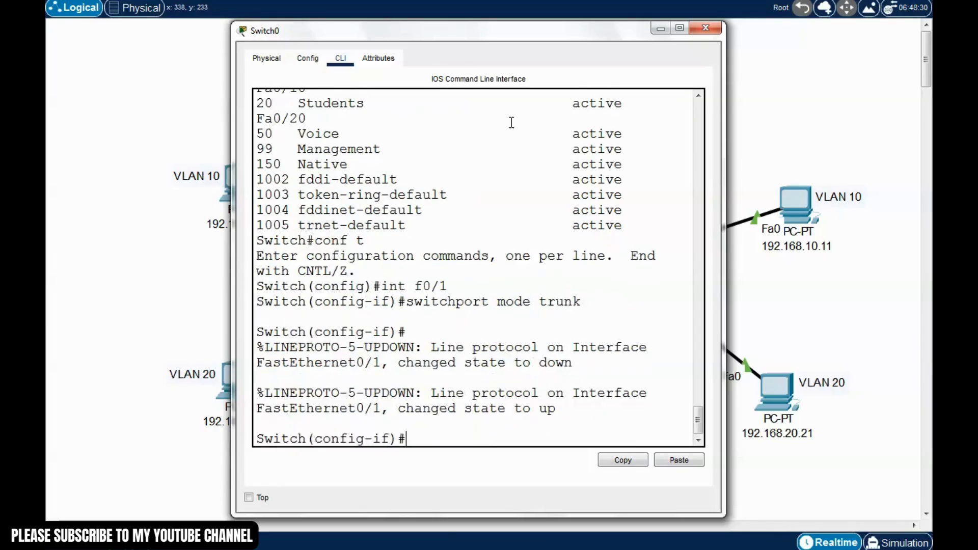
{"action": "key", "text": "ctrl+z"}
Save Switch0's running configuration with write and close its window
{"action": "type", "text": "witch#w"}
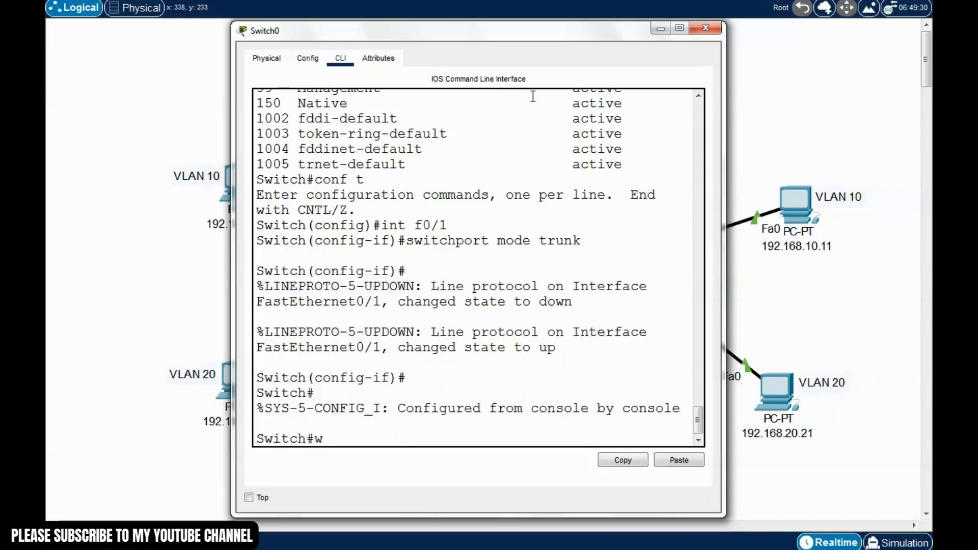
{"action": "type", "text": "rite"}
{"action": "key", "text": "Return"}
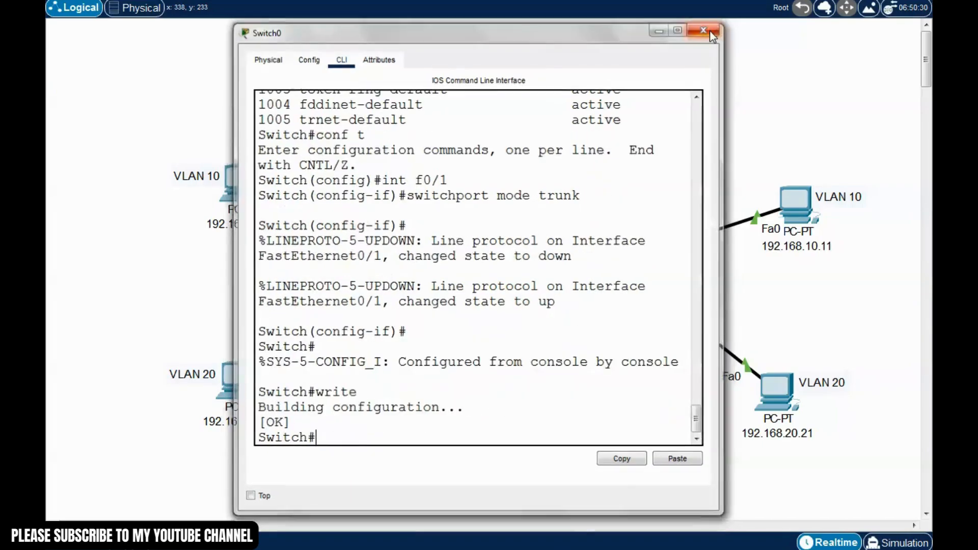
{"action": "left_click", "coordinate": [706, 29]}
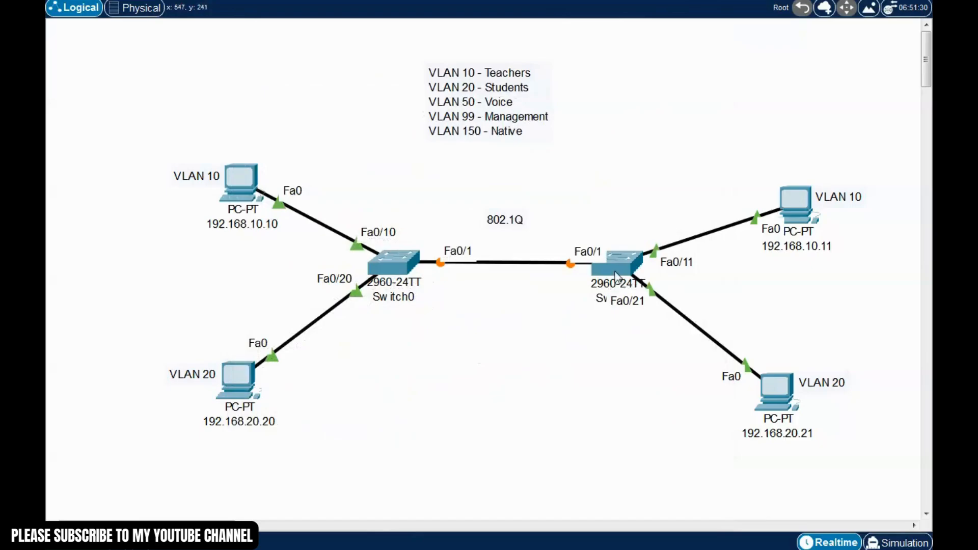
{"action": "left_click", "coordinate": [617, 278]}
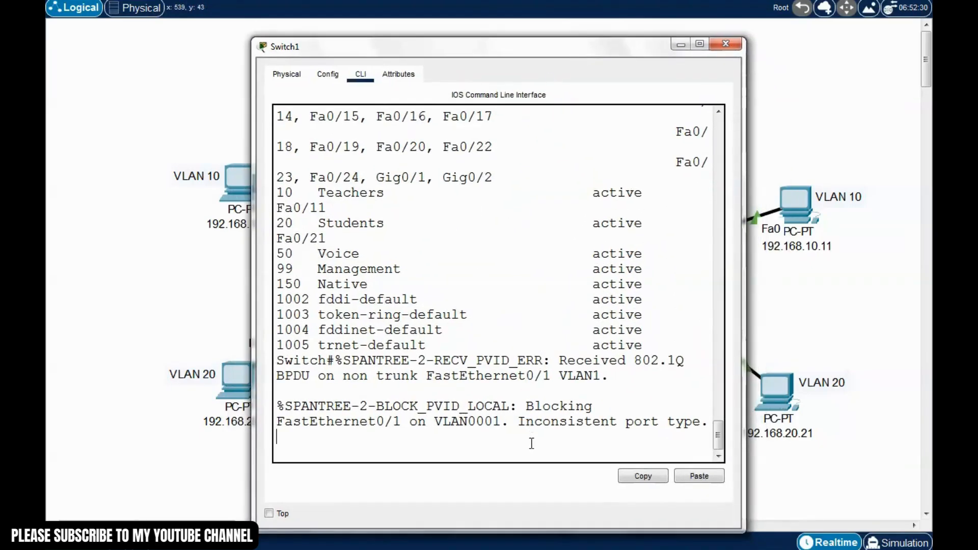
Configure Switch1's Fa0/1 as a trunk port via conf t and int f0/1
{"action": "key", "text": "Return"}
{"action": "type", "text": "conf t"}
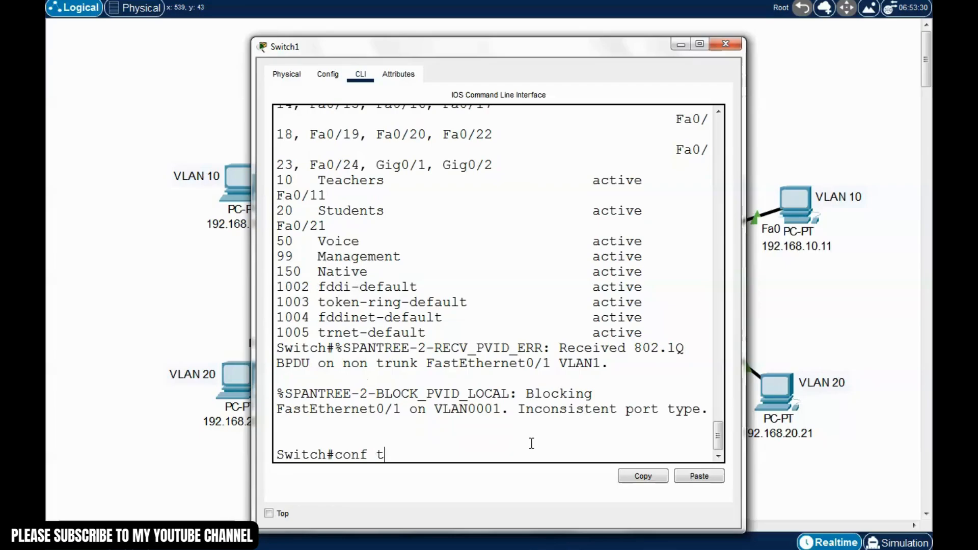
{"action": "key", "text": "Return"}
{"action": "type", "text": "int f0"}
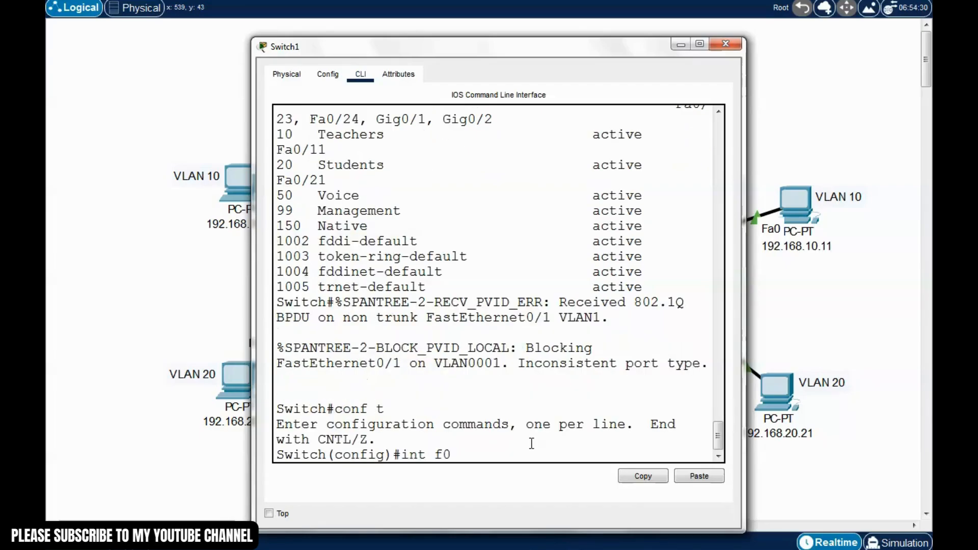
{"action": "type", "text": "/1"}
{"action": "key", "text": "Return"}
{"action": "type", "text": "swit"}
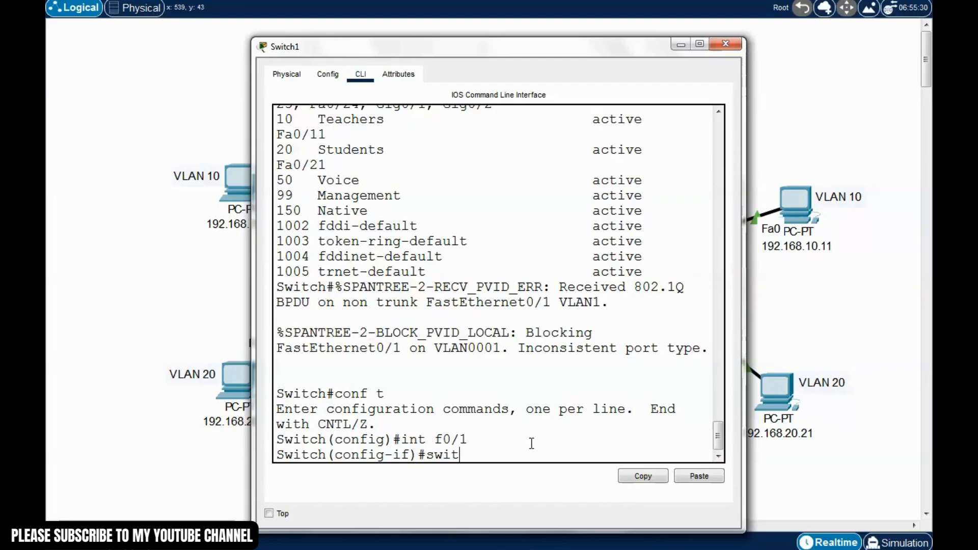
{"action": "type", "text": "chport mode trunk"}
{"action": "key", "text": "Return"}
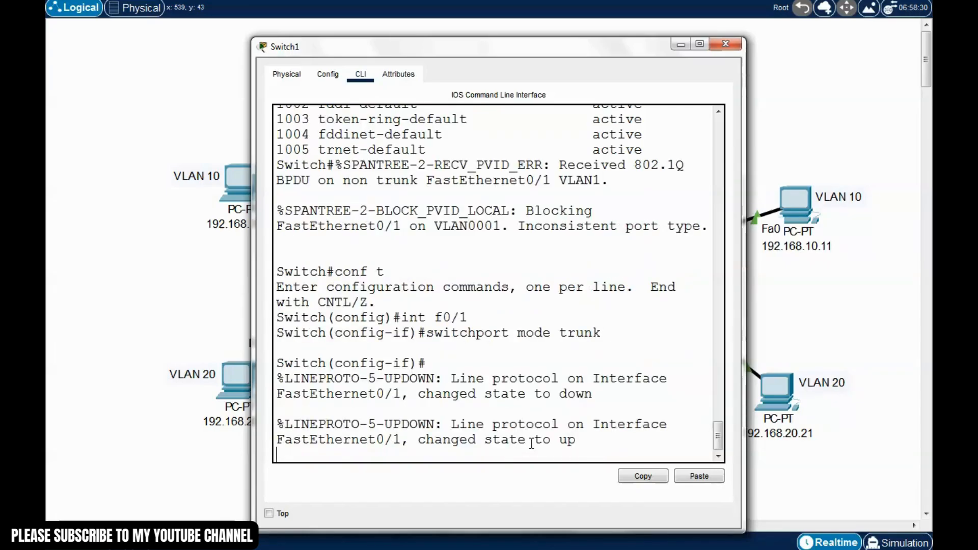
{"action": "key", "text": "Return"}
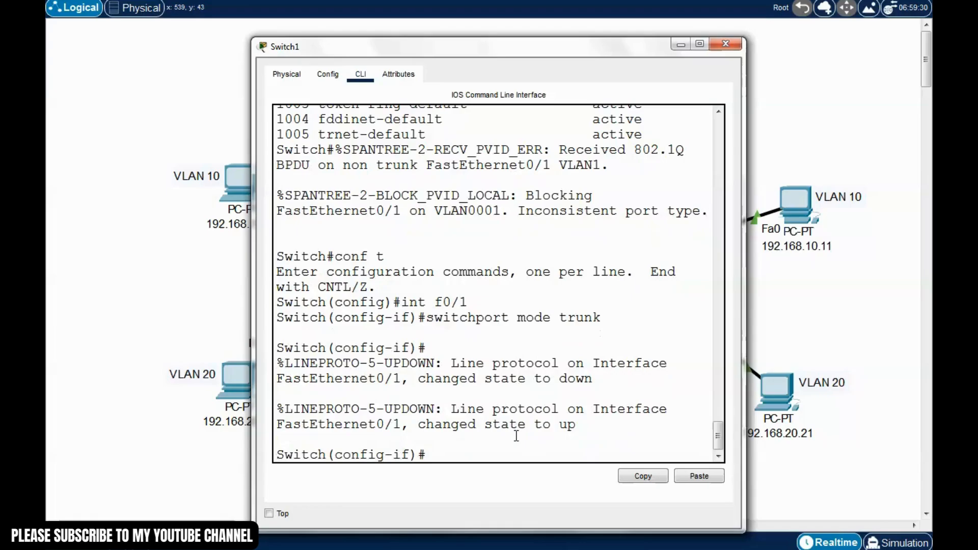
{"action": "key", "text": "ctrl+z"}
Save Switch1's running configuration with write and close its window
{"action": "type", "text": "write"}
{"action": "key", "text": "Return"}
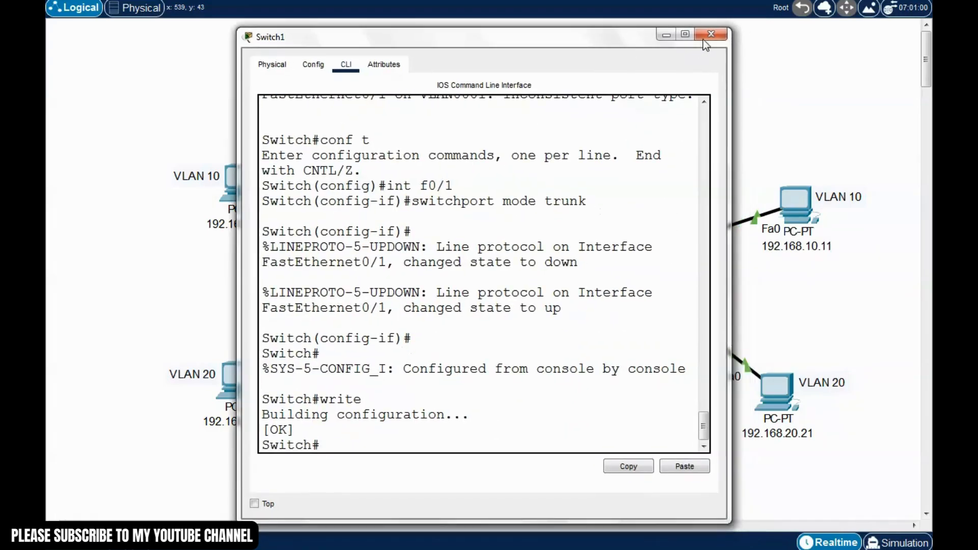
{"action": "left_click", "coordinate": [702, 39]}
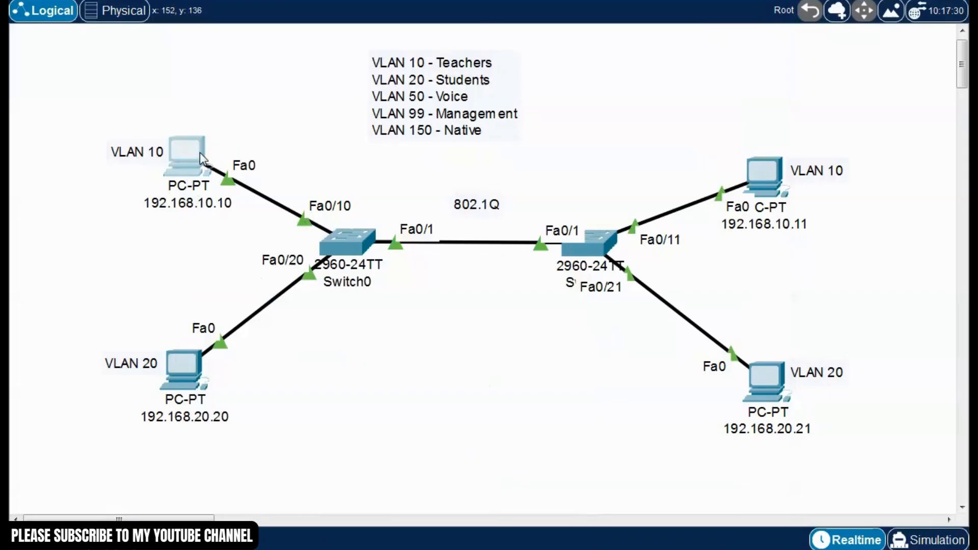
Ping 192.168.10.11 from PC 192.168.10.10, getting 4 replies with 0% loss
{"action": "left_click", "coordinate": [200, 152]}
{"action": "left_click_drag", "start_coordinate": [502, 58], "coordinate": [371, 26]}
{"action": "left_click", "coordinate": [476, 121]}
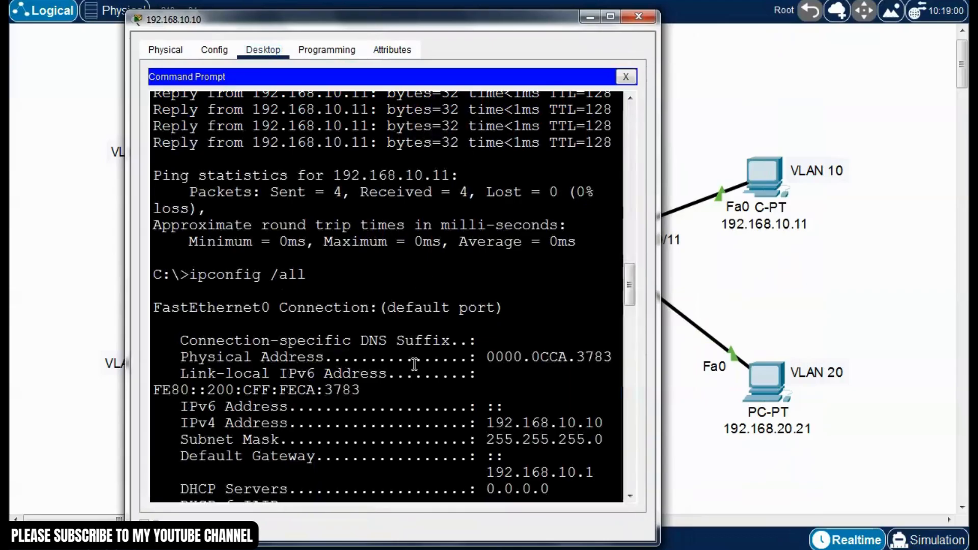
{"action": "left_click_drag", "start_coordinate": [434, 30], "coordinate": [436, 20]}
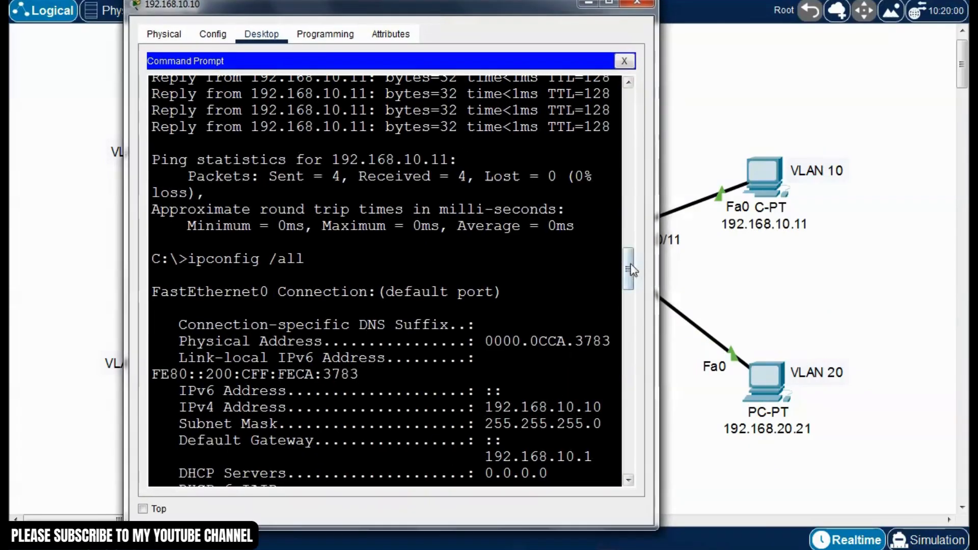
{"action": "left_click_drag", "start_coordinate": [628, 262], "coordinate": [642, 484]}
{"action": "type", "text": "p"}
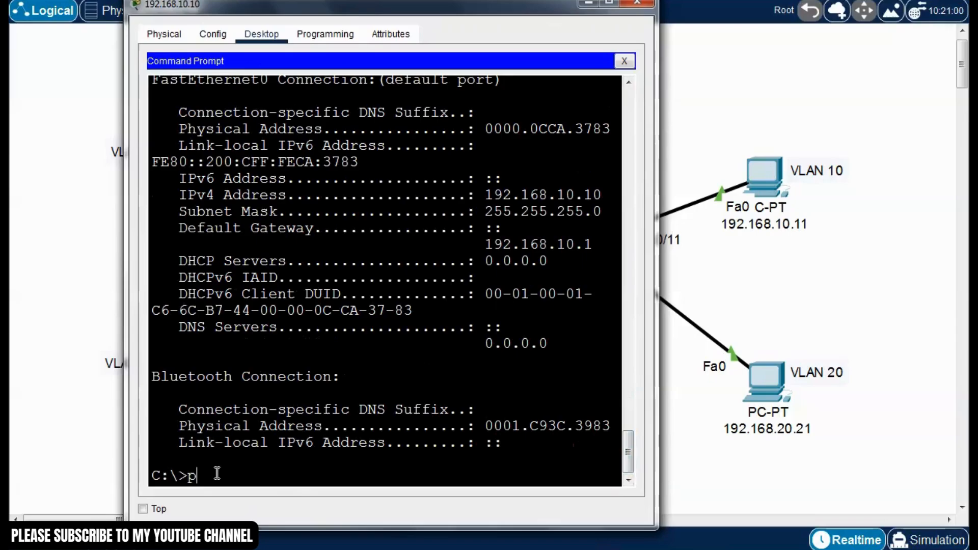
{"action": "type", "text": "ing 192."}
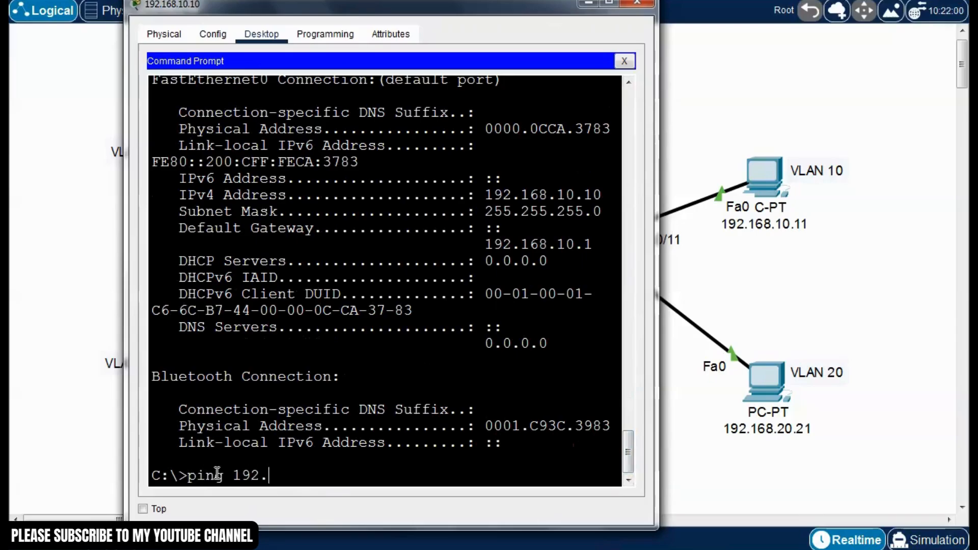
{"action": "type", "text": "168.10.11"}
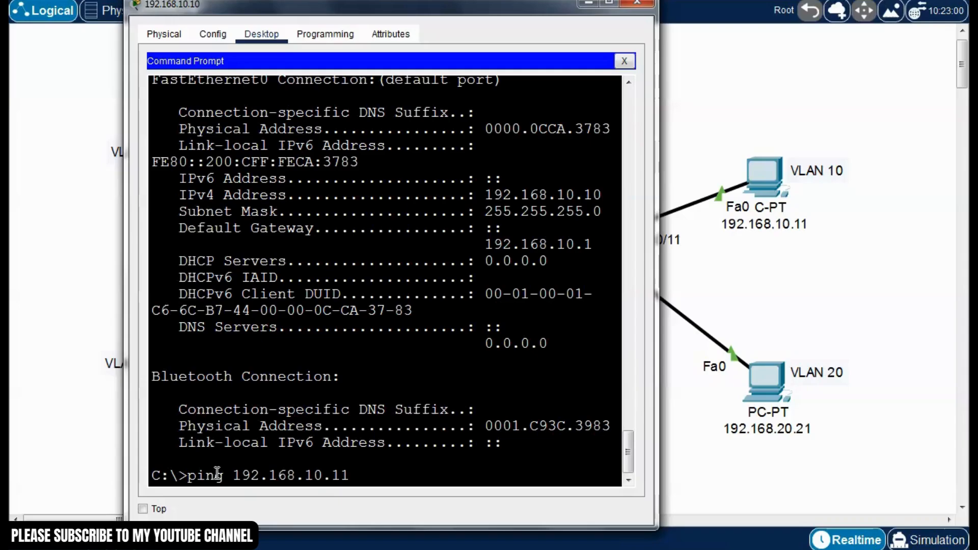
{"action": "key", "text": "Return"}
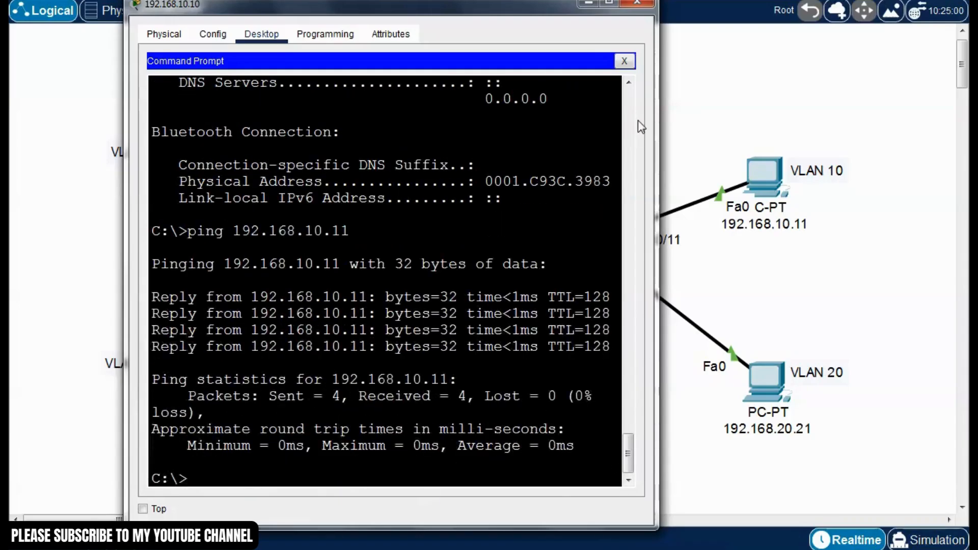
{"action": "left_click", "coordinate": [624, 61]}
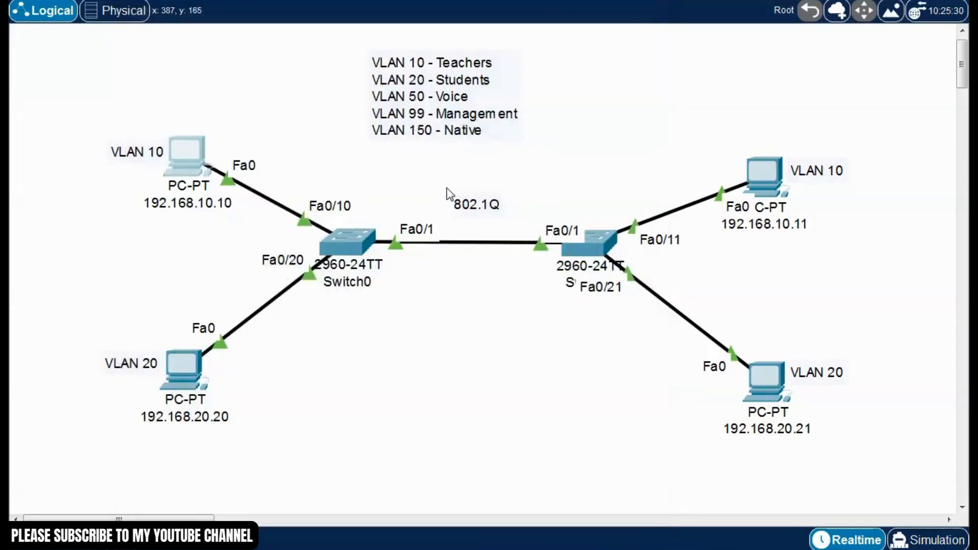
{"action": "left_click_drag", "start_coordinate": [430, 182], "coordinate": [511, 237]}
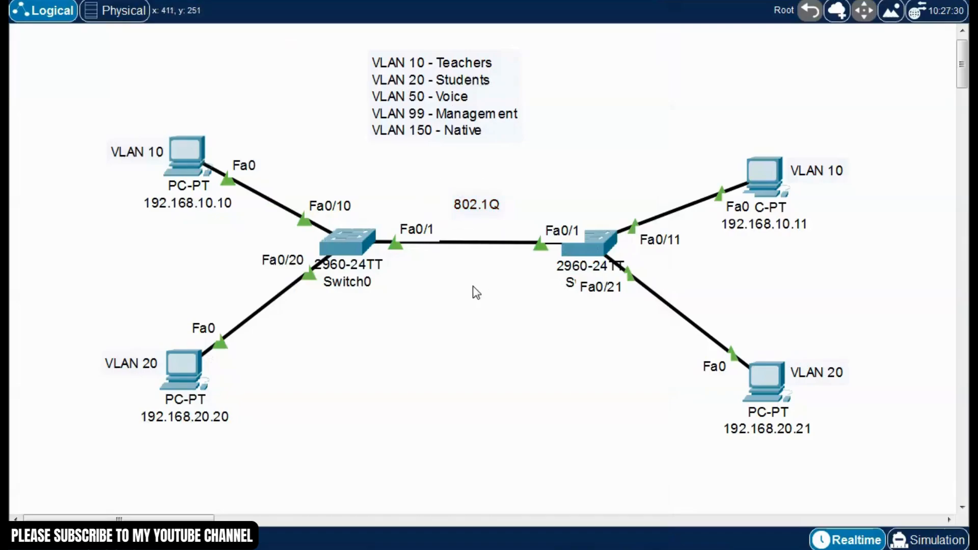
{"action": "left_click_drag", "start_coordinate": [377, 181], "coordinate": [550, 293]}
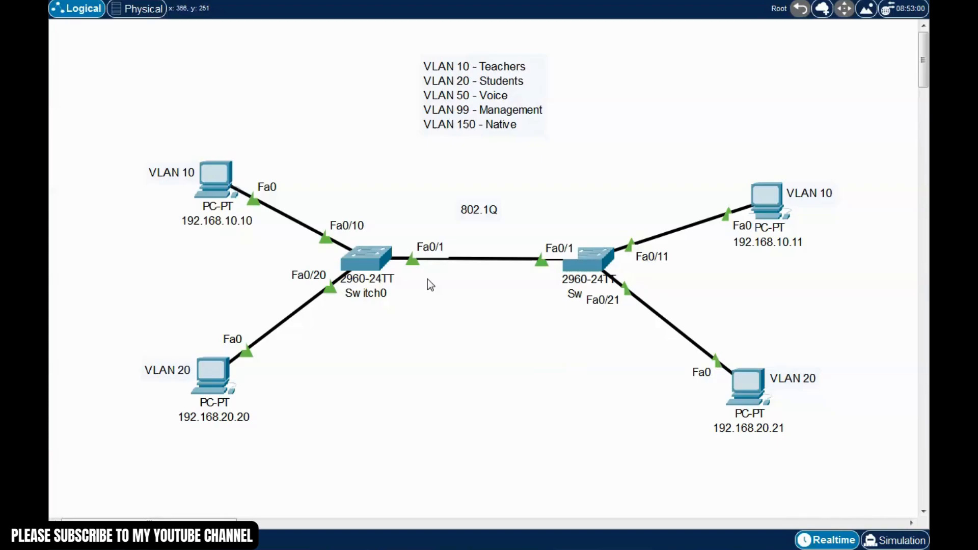
{"action": "left_click_drag", "start_coordinate": [426, 178], "coordinate": [518, 276]}
{"action": "left_click", "coordinate": [477, 331]}
{"action": "left_click_drag", "start_coordinate": [85, 134], "coordinate": [842, 472]}
{"action": "left_click_drag", "start_coordinate": [408, 347], "coordinate": [289, 350]}
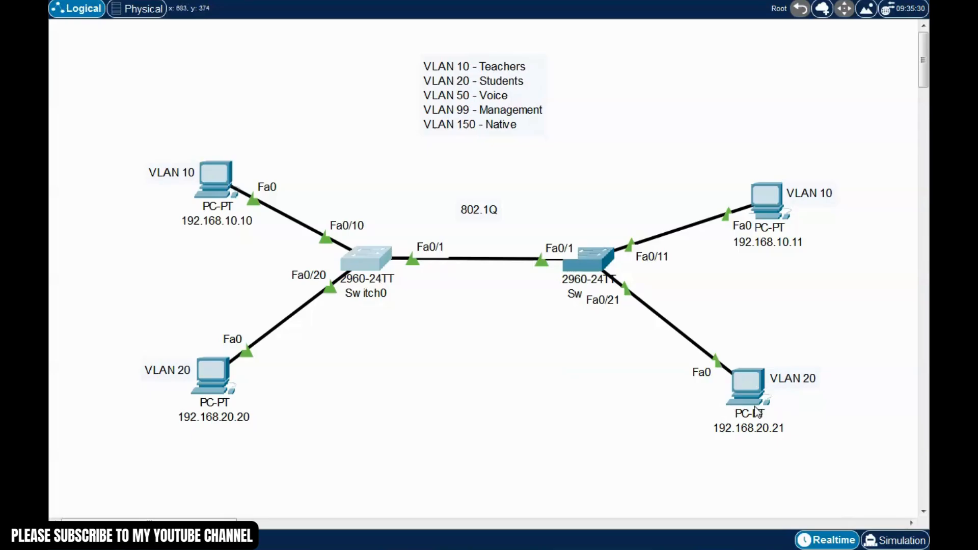
On Switch0's CLI, enter privileged mode with enable and run show interfaces trunk
{"action": "mouse_move", "coordinate": [755, 407]}
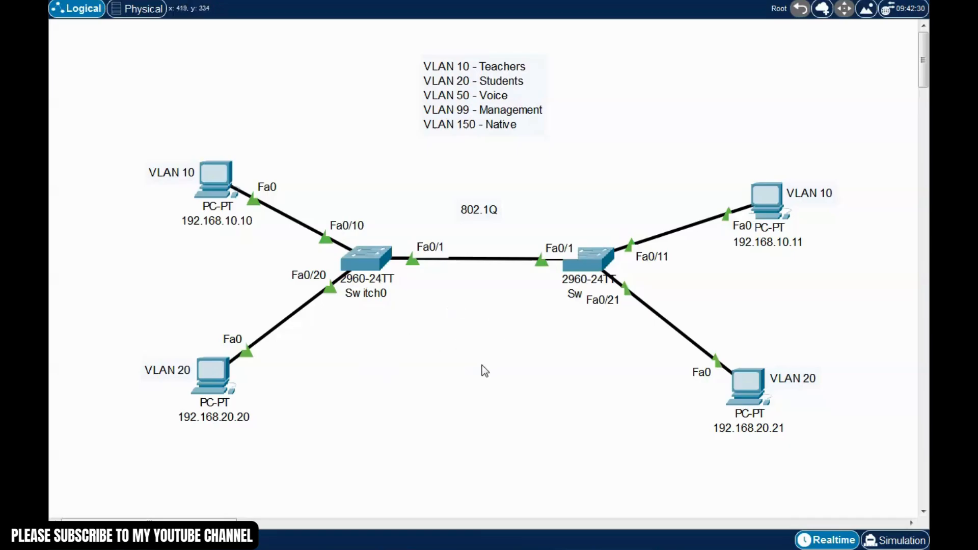
{"action": "left_click", "coordinate": [369, 258]}
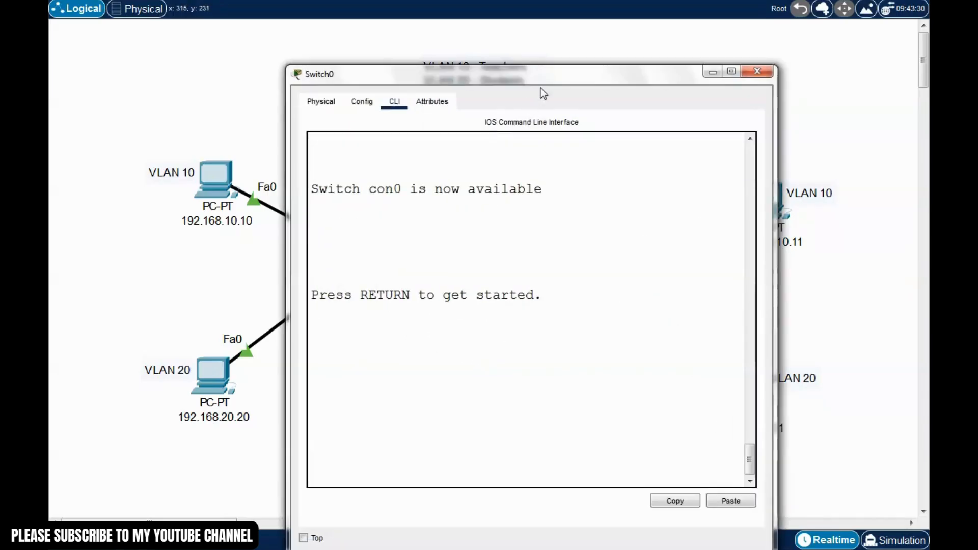
{"action": "left_click_drag", "start_coordinate": [540, 68], "coordinate": [532, 51]}
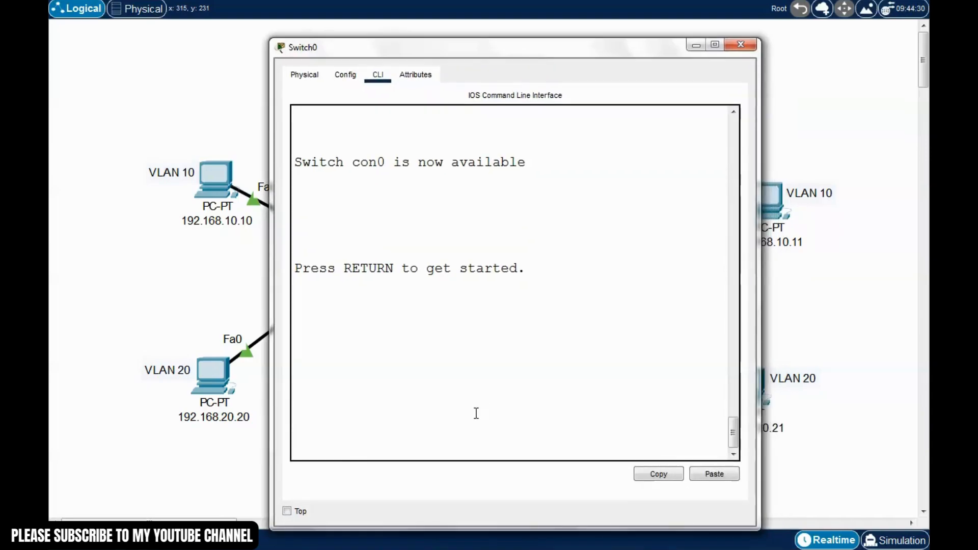
{"action": "key", "text": "Return"}
{"action": "type", "text": "enab"}
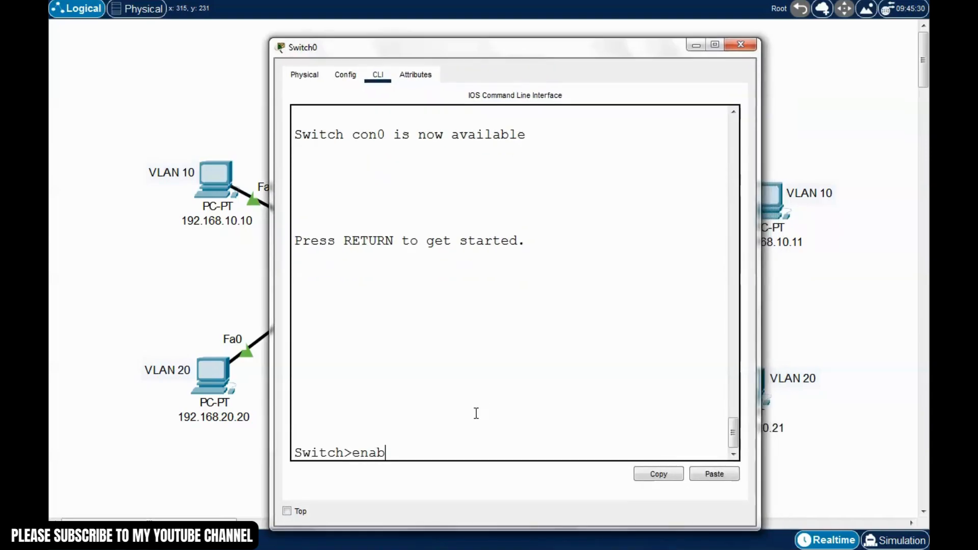
{"action": "type", "text": "le"}
{"action": "key", "text": "Return"}
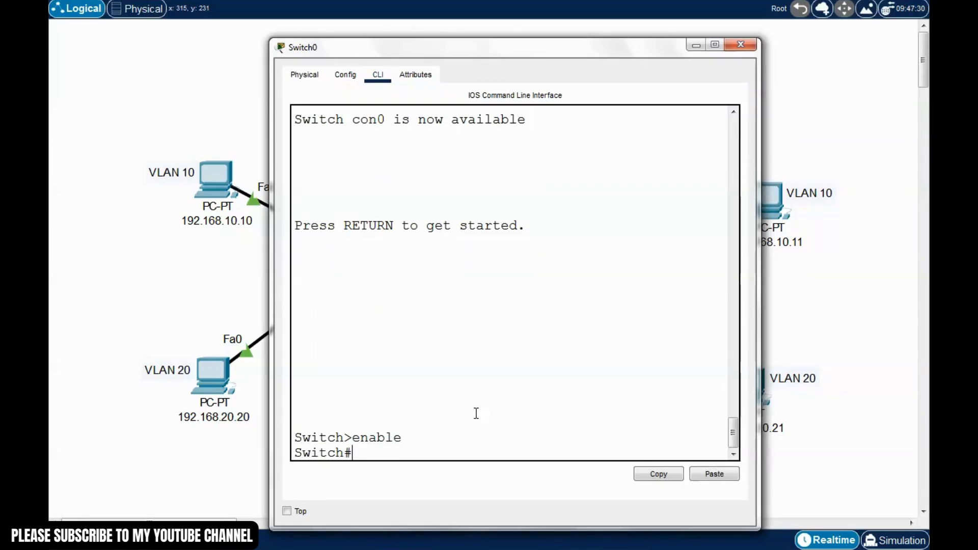
{"action": "left_click_drag", "start_coordinate": [620, 47], "coordinate": [465, 94]}
{"action": "type", "text": "s"}
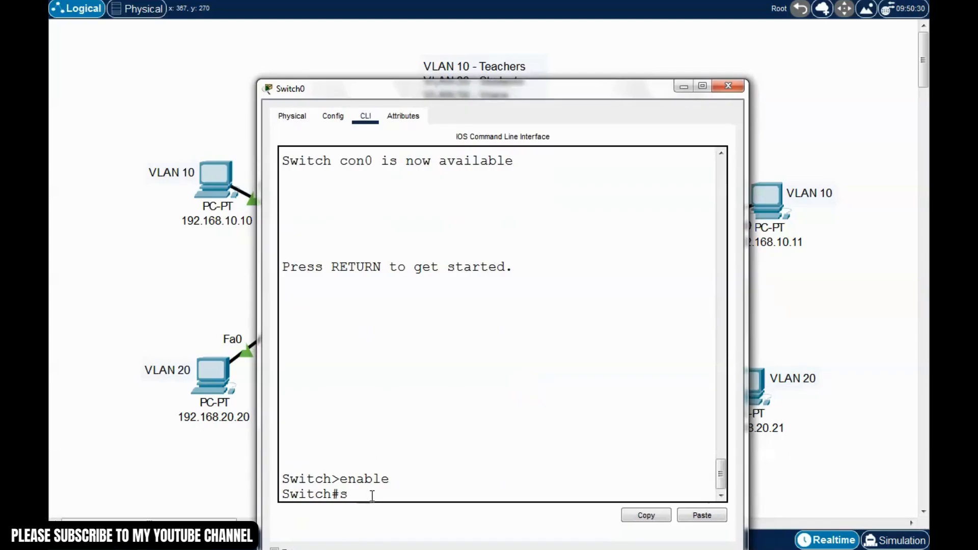
{"action": "type", "text": "how interfaces trunk"}
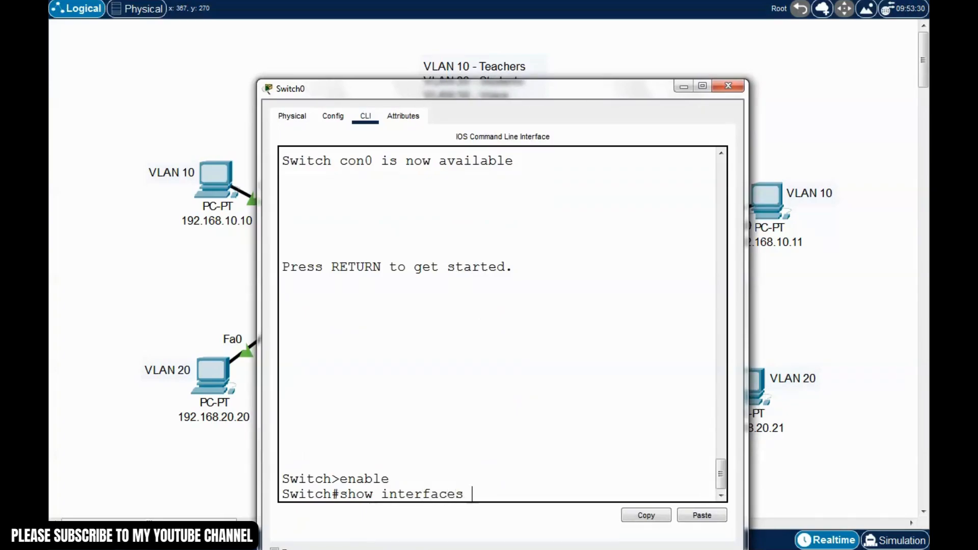
{"action": "key", "text": "Return"}
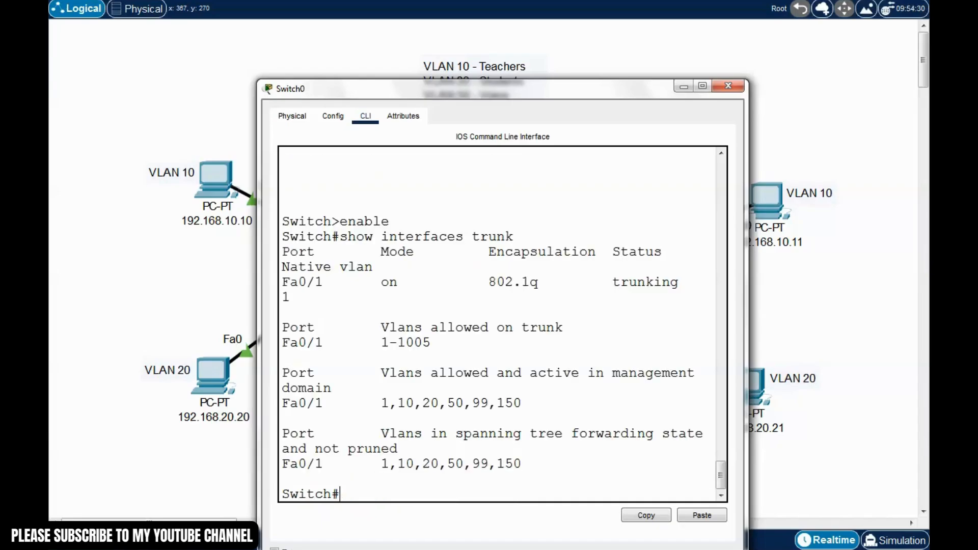
Widen the console and check Fa0/1 is trunking on 802.1q with native VLAN 1
{"action": "left_click_drag", "start_coordinate": [547, 92], "coordinate": [527, 81]}
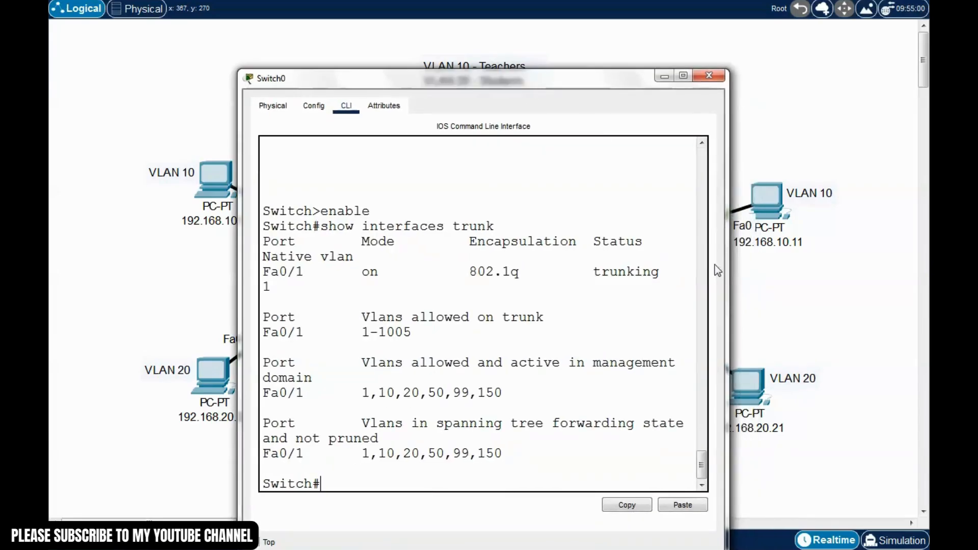
{"action": "left_click_drag", "start_coordinate": [728, 265], "coordinate": [879, 265]}
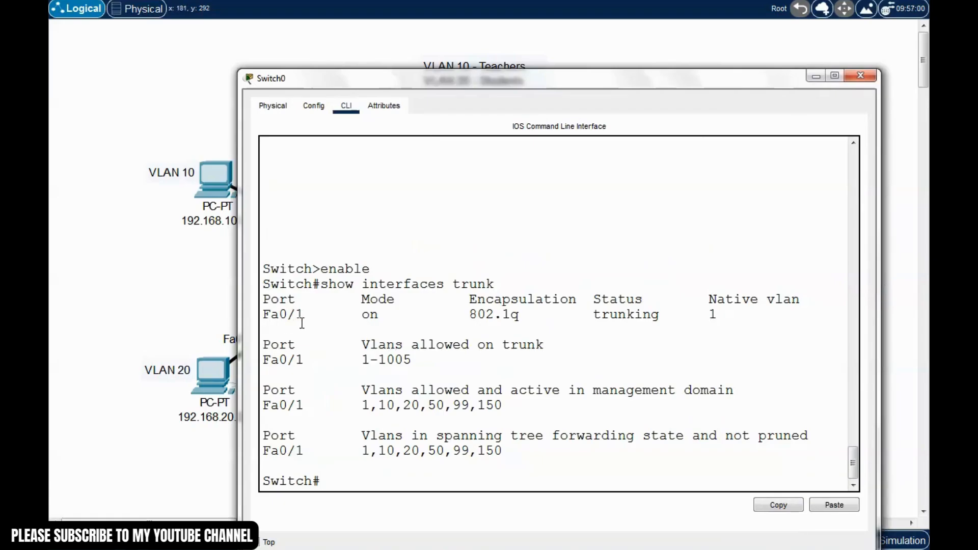
{"action": "left_click_drag", "start_coordinate": [306, 315], "coordinate": [263, 301]}
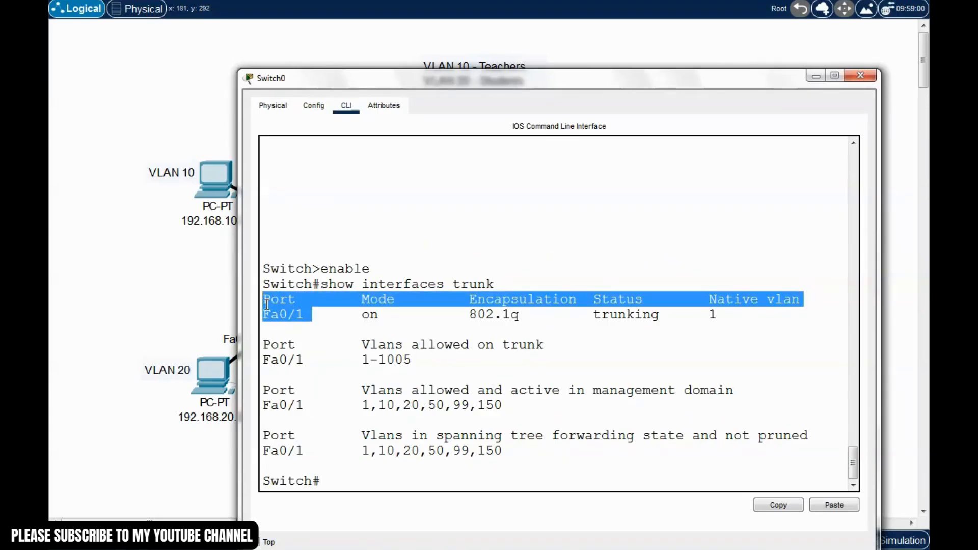
{"action": "left_click", "coordinate": [328, 314]}
{"action": "left_click_drag", "start_coordinate": [391, 314], "coordinate": [359, 303]}
{"action": "left_click", "coordinate": [428, 314]}
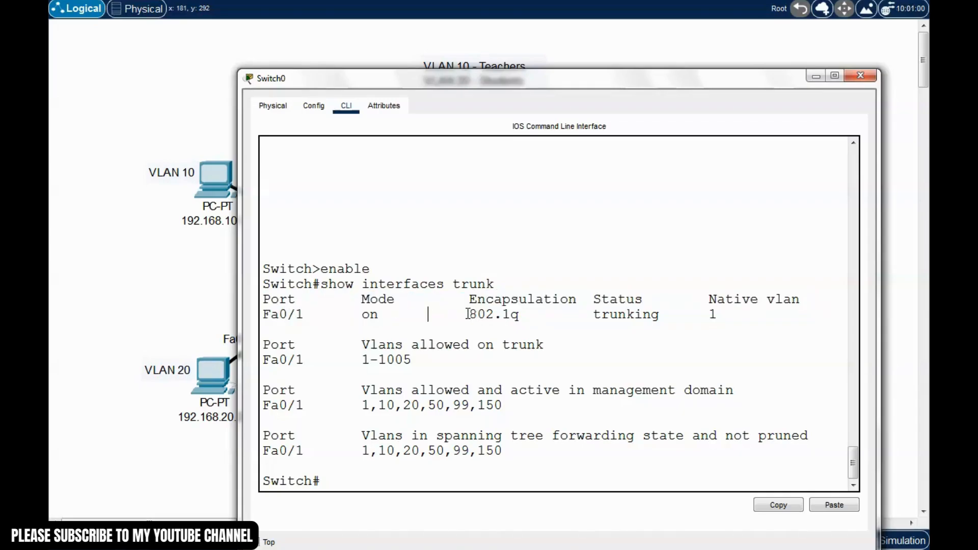
{"action": "left_click_drag", "start_coordinate": [468, 314], "coordinate": [530, 316]}
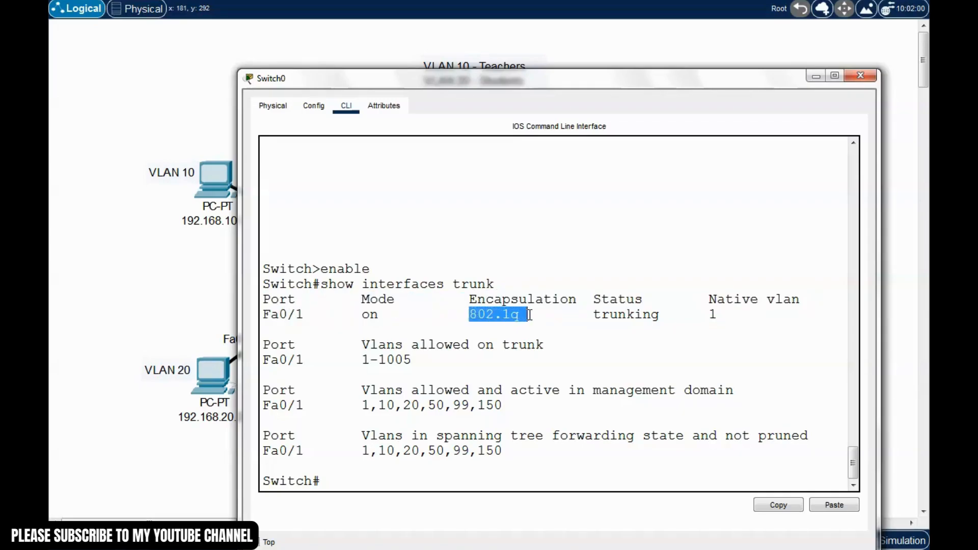
{"action": "left_click", "coordinate": [570, 319]}
{"action": "left_click_drag", "start_coordinate": [592, 316], "coordinate": [667, 316]}
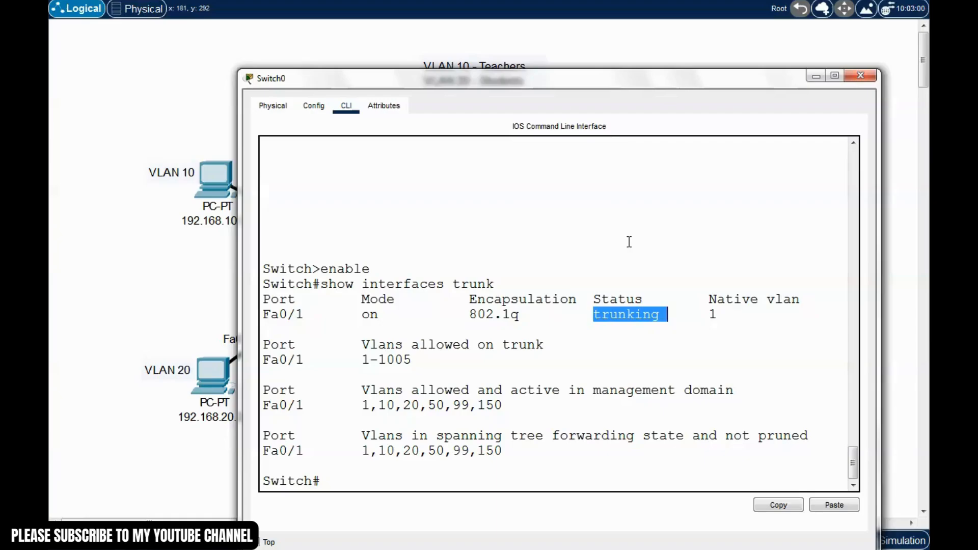
{"action": "left_click_drag", "start_coordinate": [623, 90], "coordinate": [602, 77]}
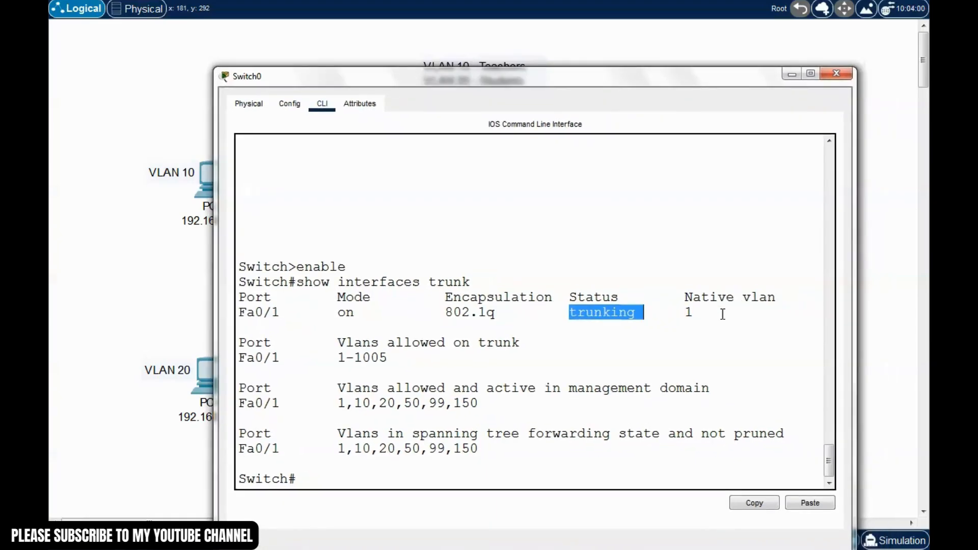
{"action": "left_click_drag", "start_coordinate": [684, 297], "coordinate": [776, 298]}
{"action": "left_click", "coordinate": [737, 325]}
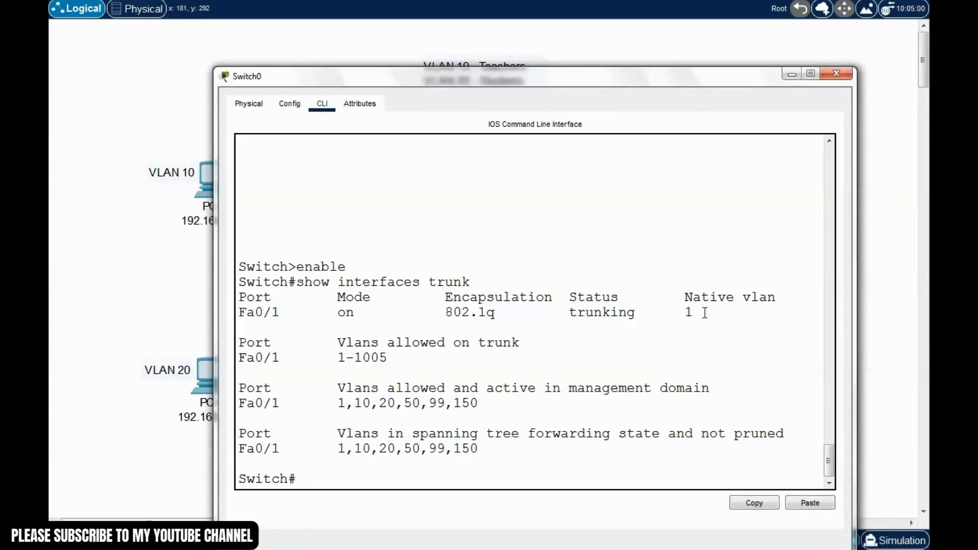
{"action": "mouse_move", "coordinate": [704, 313]}
{"action": "left_mouse_down"}
{"action": "mouse_move", "coordinate": [681, 314]}
{"action": "mouse_move", "coordinate": [693, 315]}
{"action": "left_mouse_up"}
{"action": "left_click", "coordinate": [702, 319]}
{"action": "left_click_drag", "start_coordinate": [610, 78], "coordinate": [587, 54]}
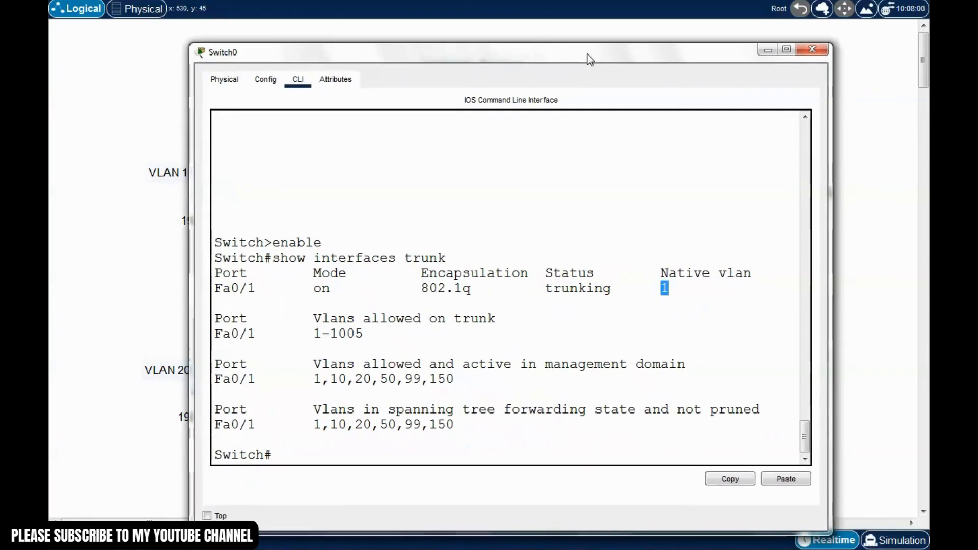
Set Switch0's Fa0/1 to switchport mode trunk with native VLAN 150
{"action": "left_click", "coordinate": [286, 453]}
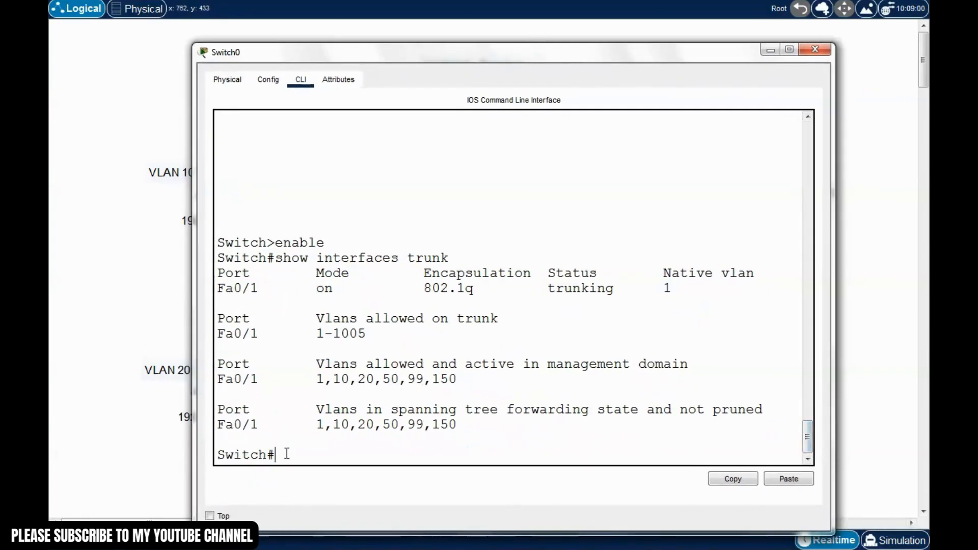
{"action": "type", "text": "conf t"}
{"action": "key", "text": "Return"}
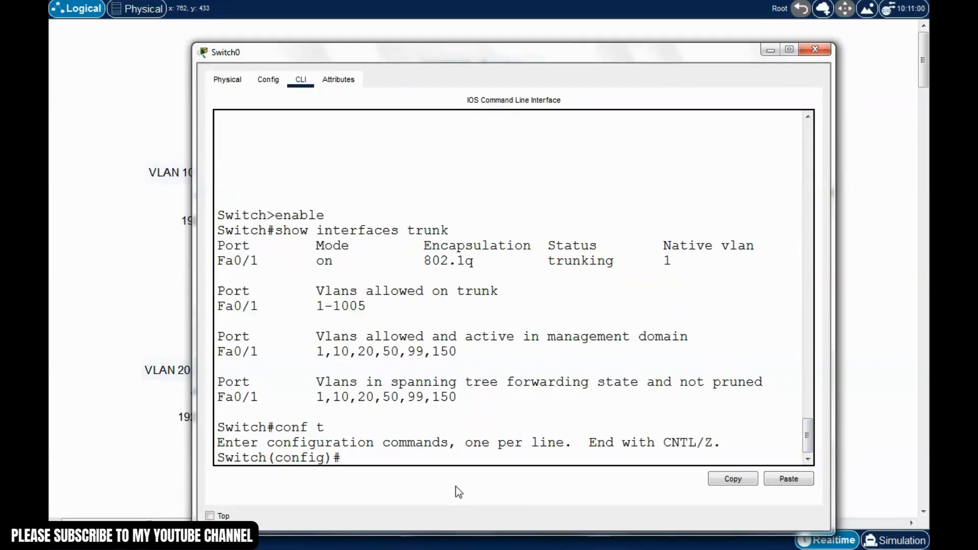
{"action": "type", "text": "int"}
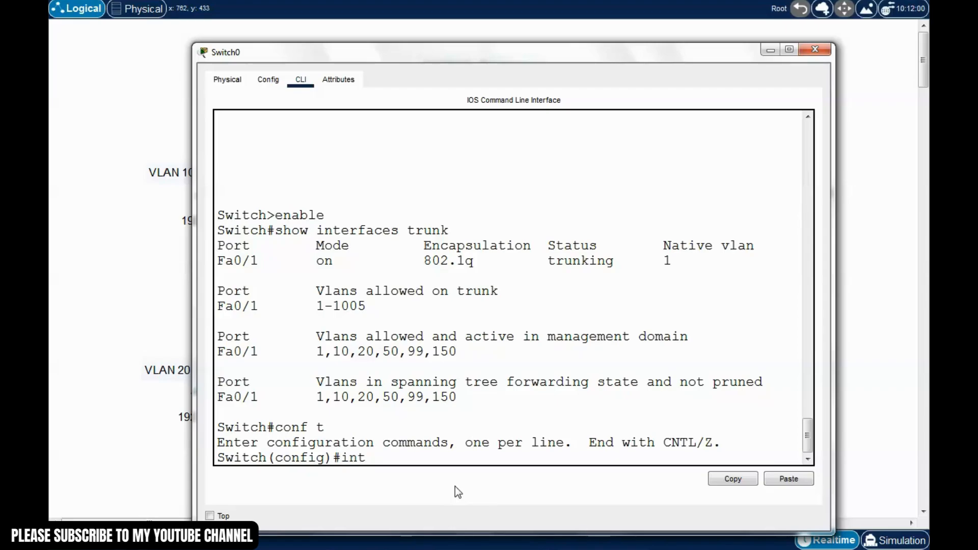
{"action": "type", "text": " f0/1"}
{"action": "key", "text": "Return"}
{"action": "type", "text": "switch"}
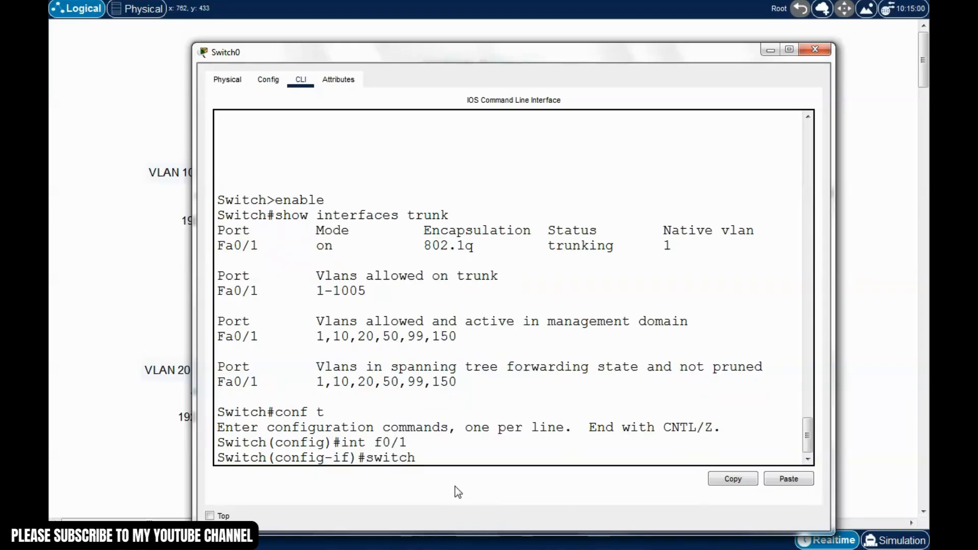
{"action": "type", "text": "port mode"}
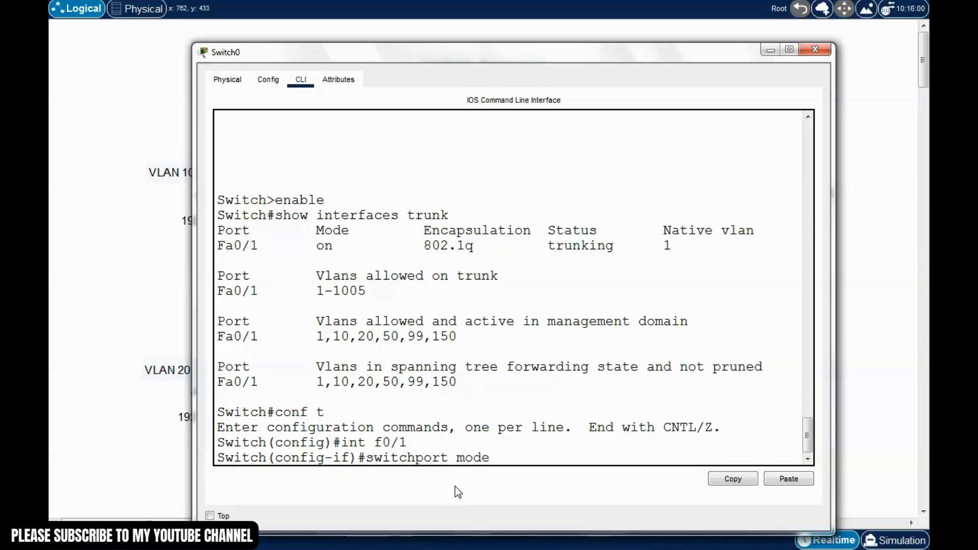
{"action": "type", "text": " trunk"}
{"action": "key", "text": "Return"}
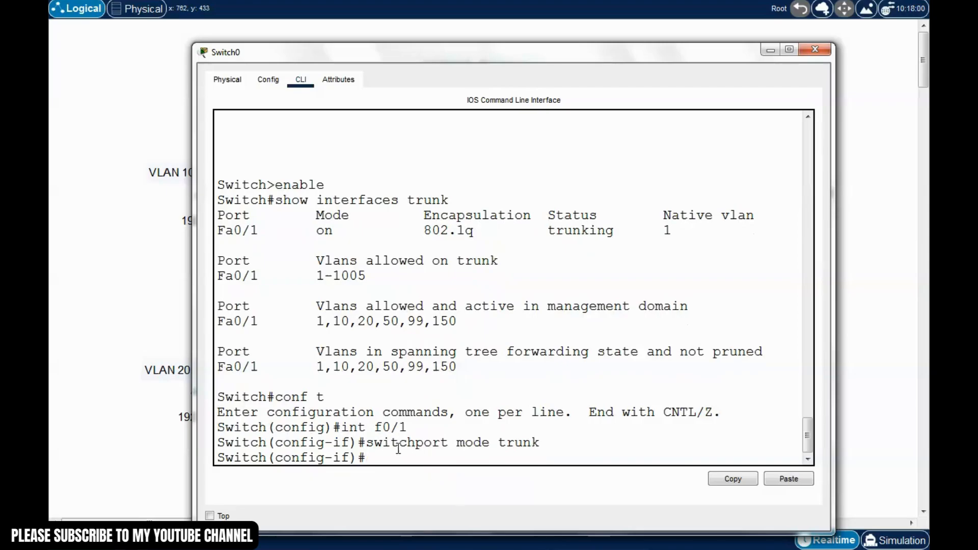
{"action": "left_click_drag", "start_coordinate": [536, 54], "coordinate": [526, 50]}
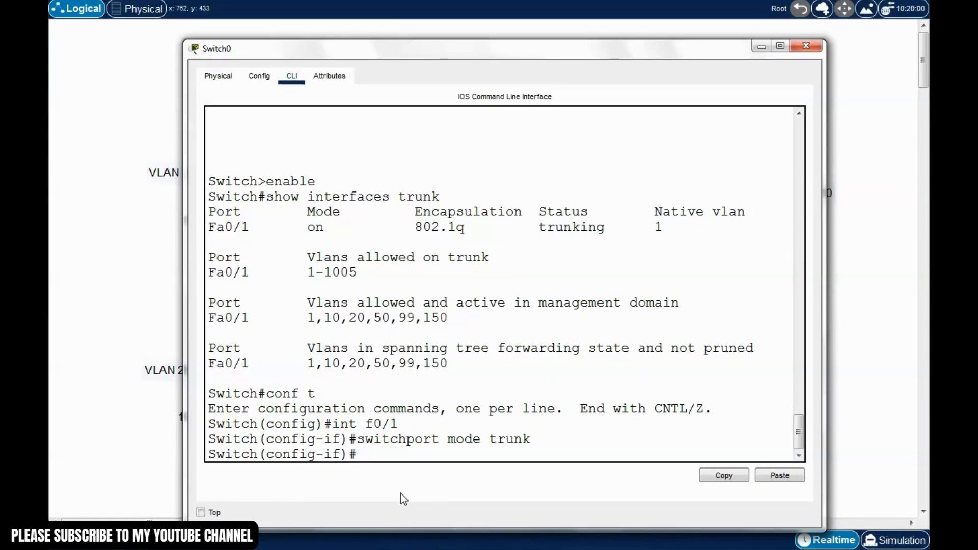
{"action": "type", "text": "switchport t"}
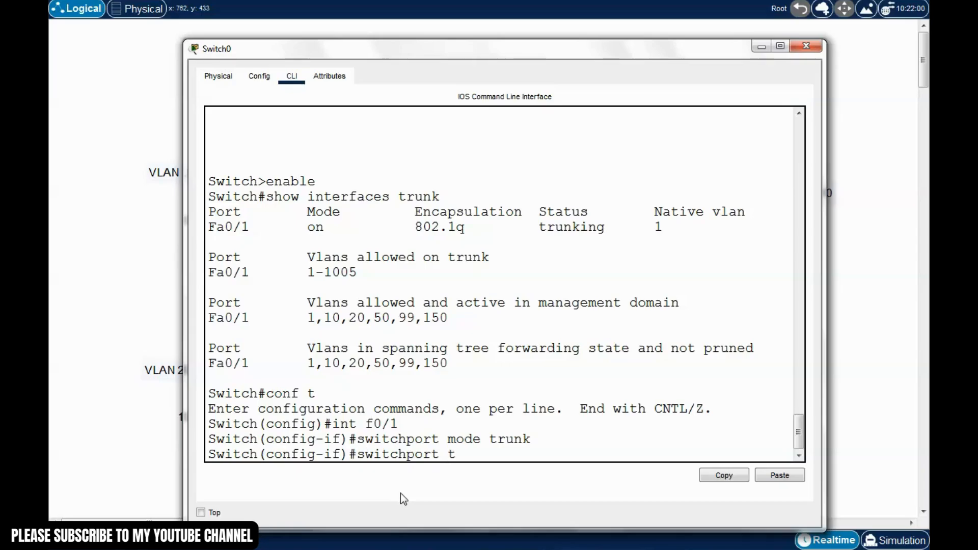
{"action": "type", "text": "runk native"}
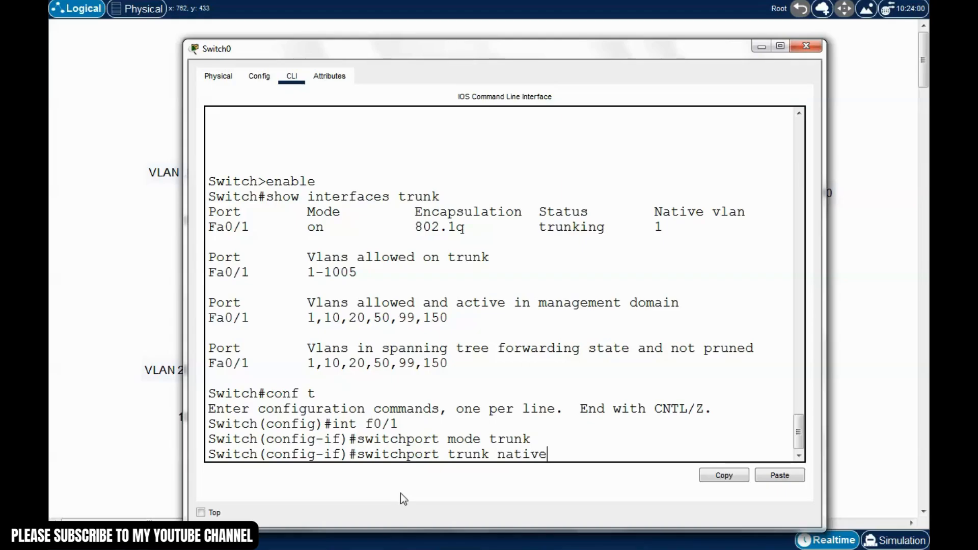
{"action": "type", "text": " vlan 150"}
{"action": "key", "text": "Return"}
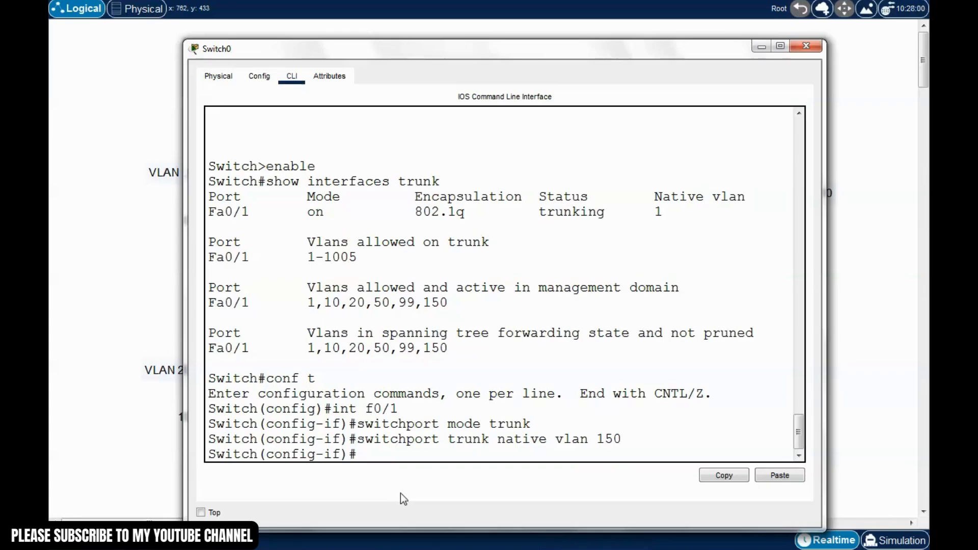
Exit configuration mode, save with write, and recall the show interfaces trunk command
{"action": "key", "text": "ctrl+z"}
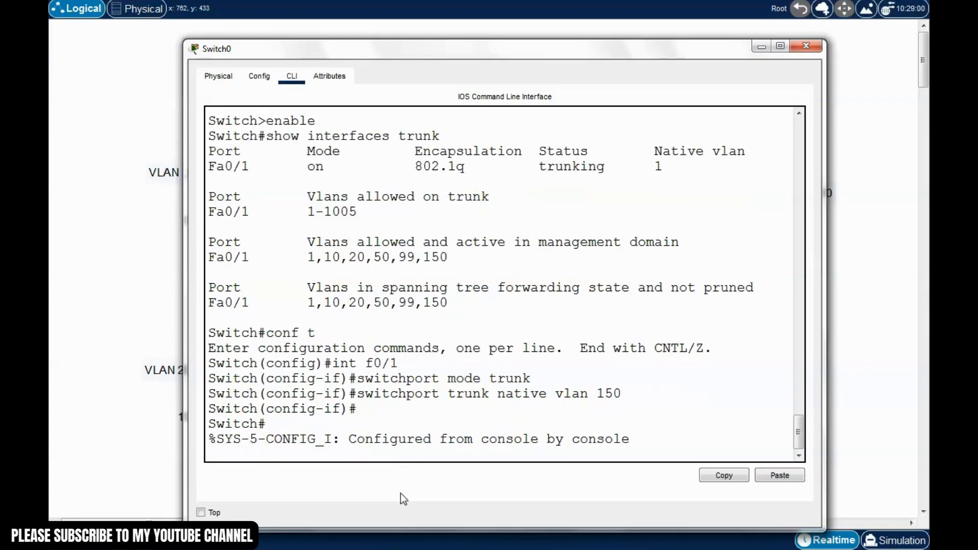
{"action": "key", "text": "Return"}
{"action": "type", "text": "write"}
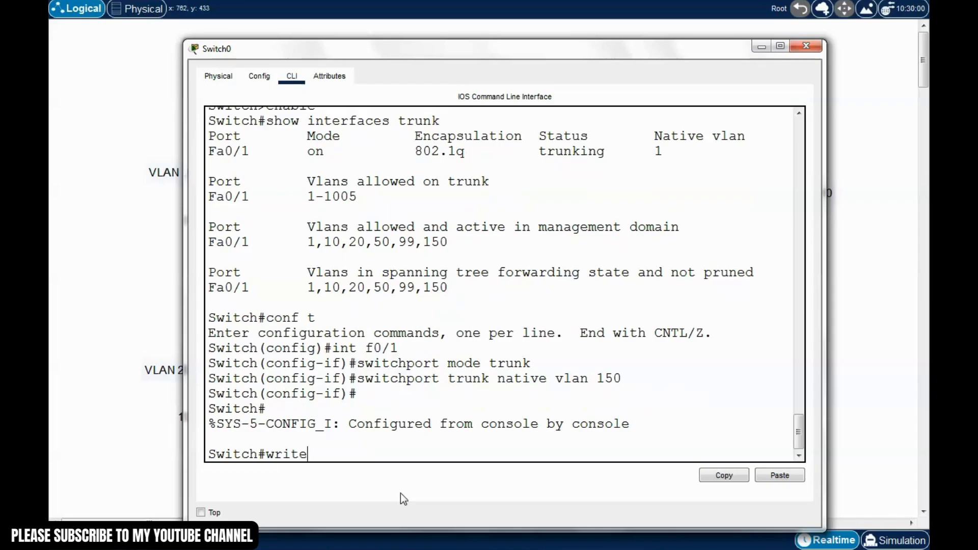
{"action": "key", "text": "Return"}
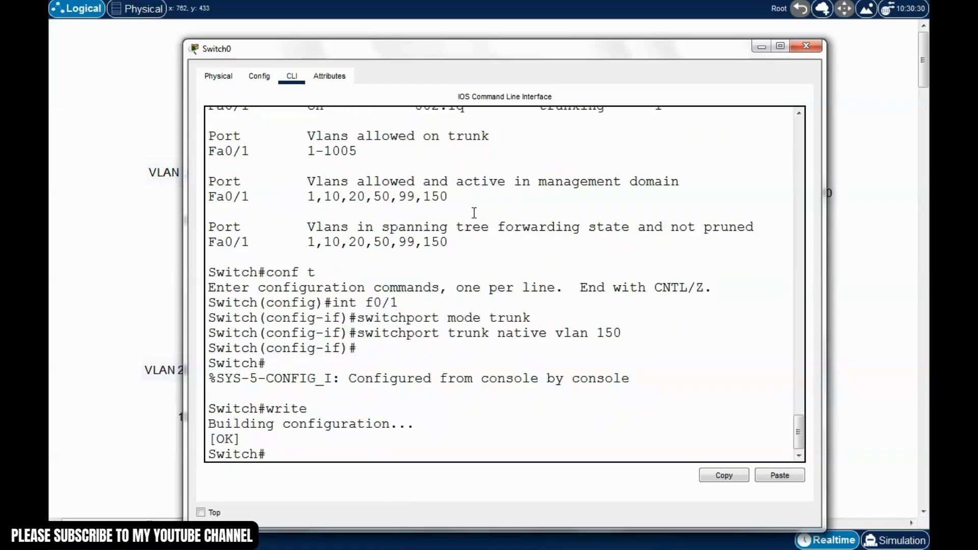
{"action": "left_click_drag", "start_coordinate": [506, 59], "coordinate": [503, 52]}
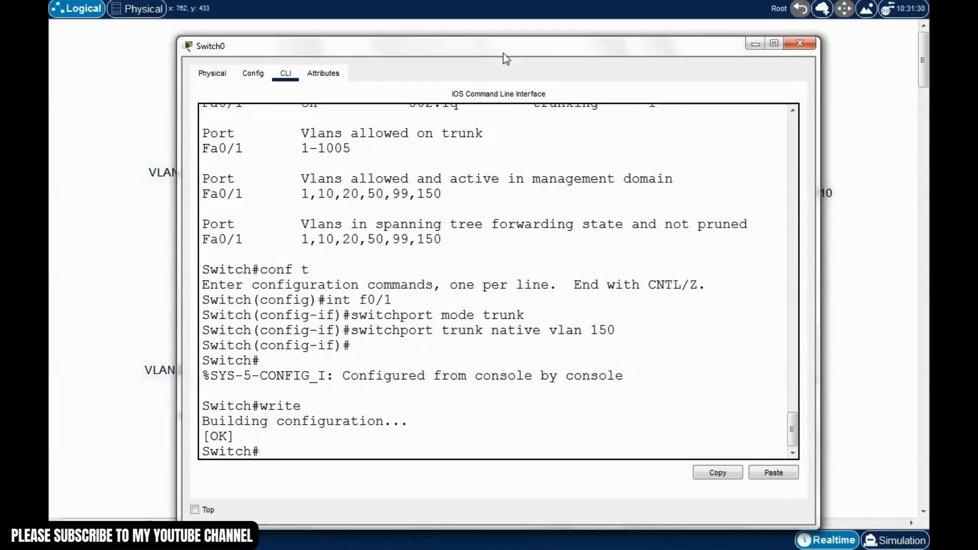
{"action": "key", "text": "Up"}
{"action": "key", "text": "Up"}
{"action": "key", "text": "Up"}
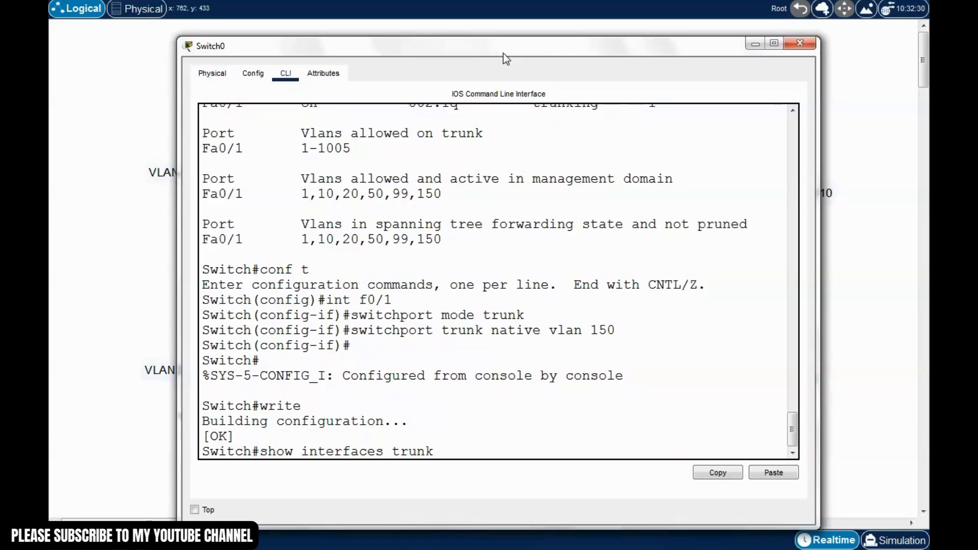
Run show interfaces trunk, confirm Fa0/1's native VLAN reads 150, and close Switch0's window
{"action": "key", "text": "Return"}
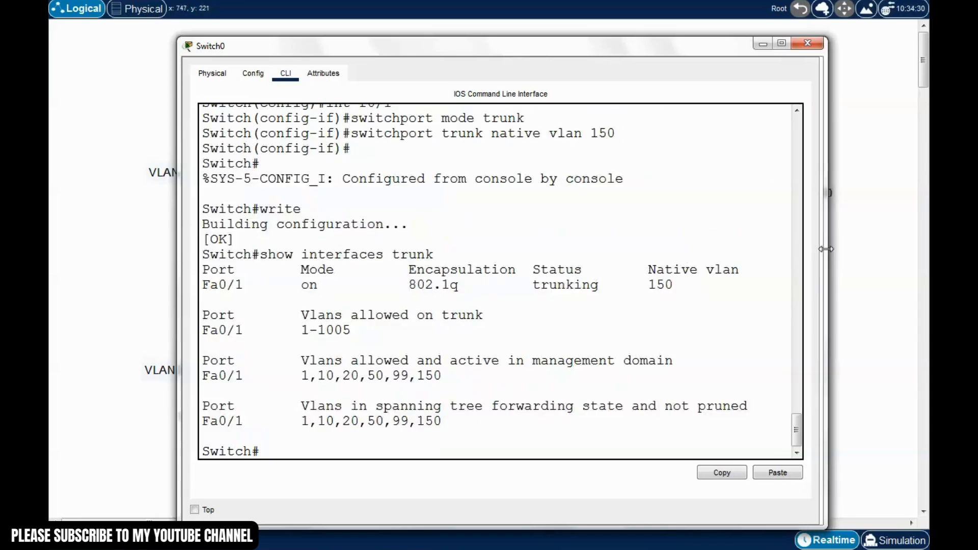
{"action": "left_click_drag", "start_coordinate": [817, 265], "coordinate": [835, 270]}
{"action": "left_click_drag", "start_coordinate": [741, 267], "coordinate": [646, 281]}
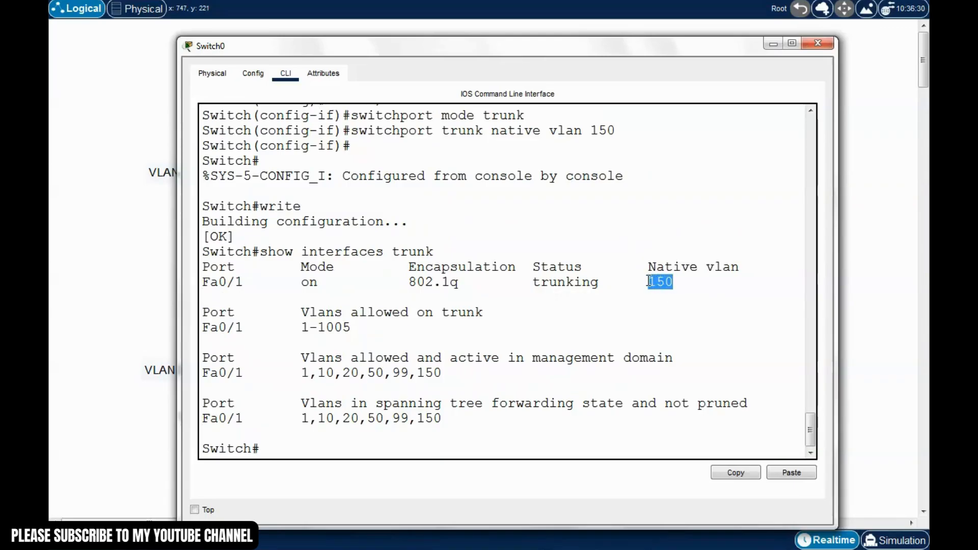
{"action": "left_click", "coordinate": [663, 307]}
{"action": "left_click_drag", "start_coordinate": [649, 51], "coordinate": [632, 47]}
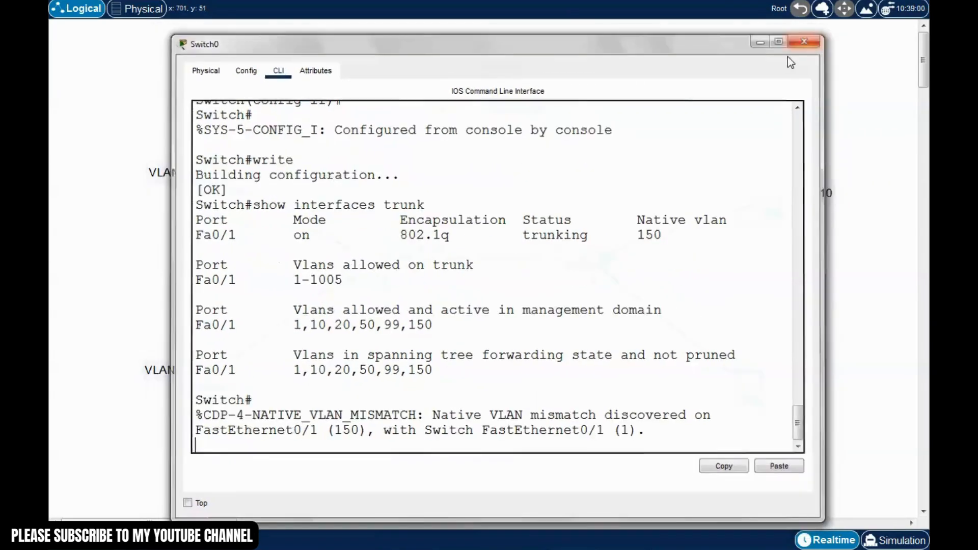
{"action": "left_click", "coordinate": [810, 41]}
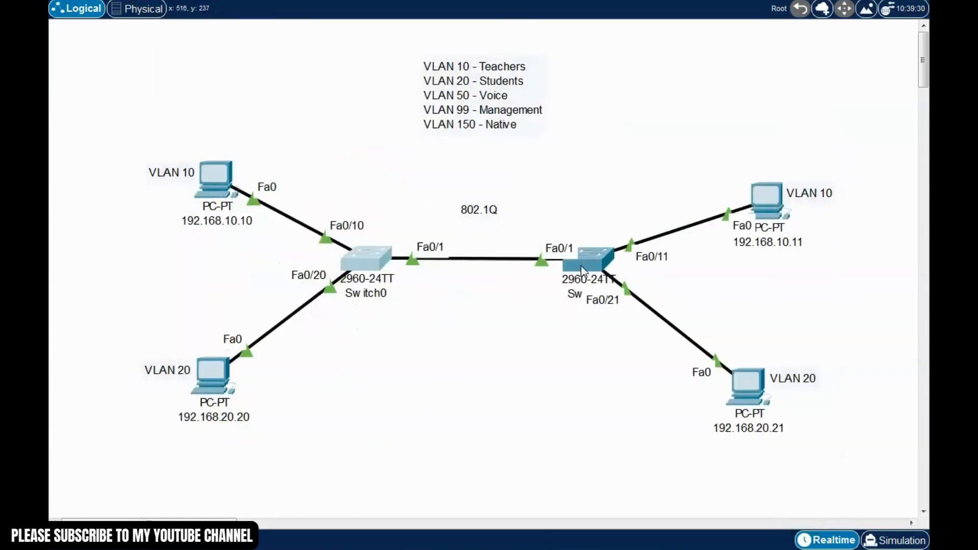
On Switch1's CLI, enter privileged and global configuration mode and select interface Fa0/1
{"action": "left_click", "coordinate": [593, 257]}
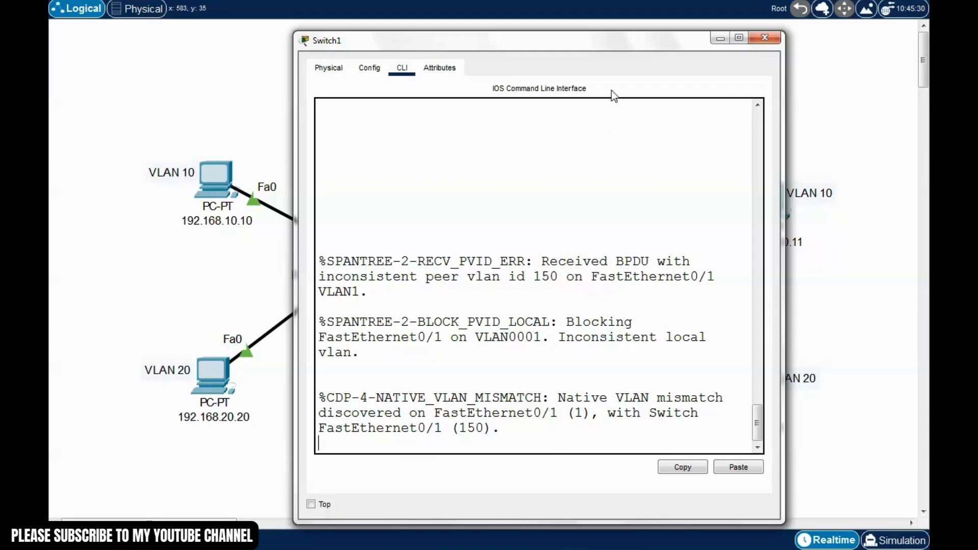
{"action": "left_click_drag", "start_coordinate": [608, 47], "coordinate": [622, 388]}
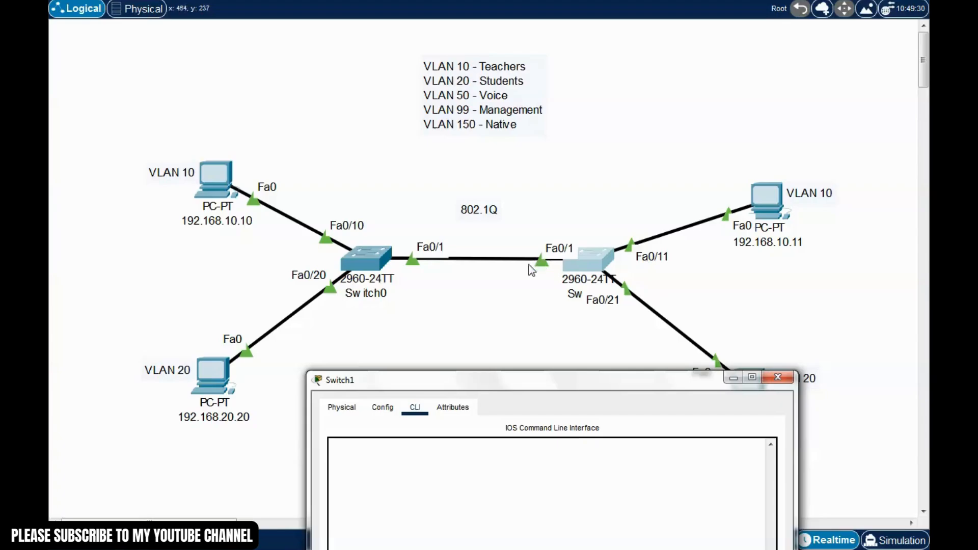
{"action": "left_click_drag", "start_coordinate": [590, 381], "coordinate": [547, 61]}
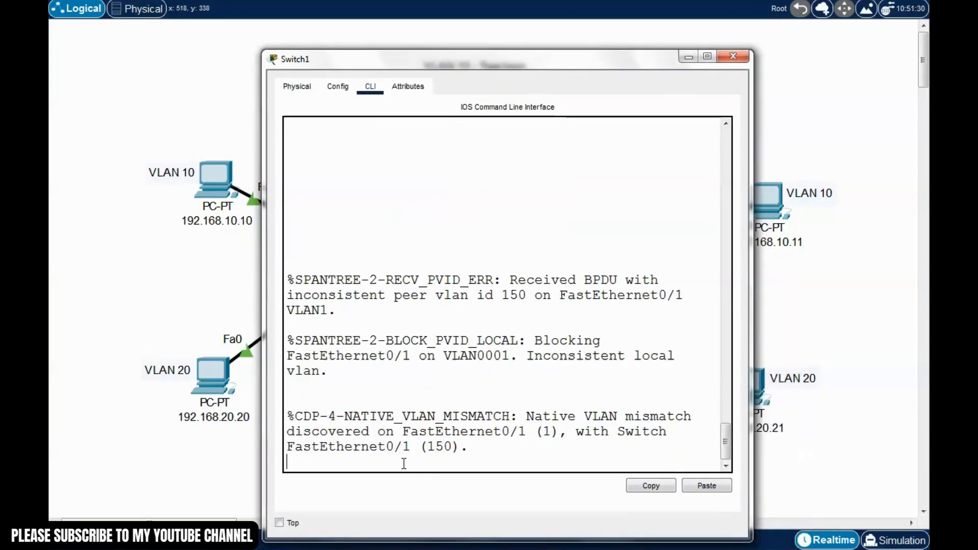
{"action": "key", "text": "Return"}
{"action": "type", "text": "enable"}
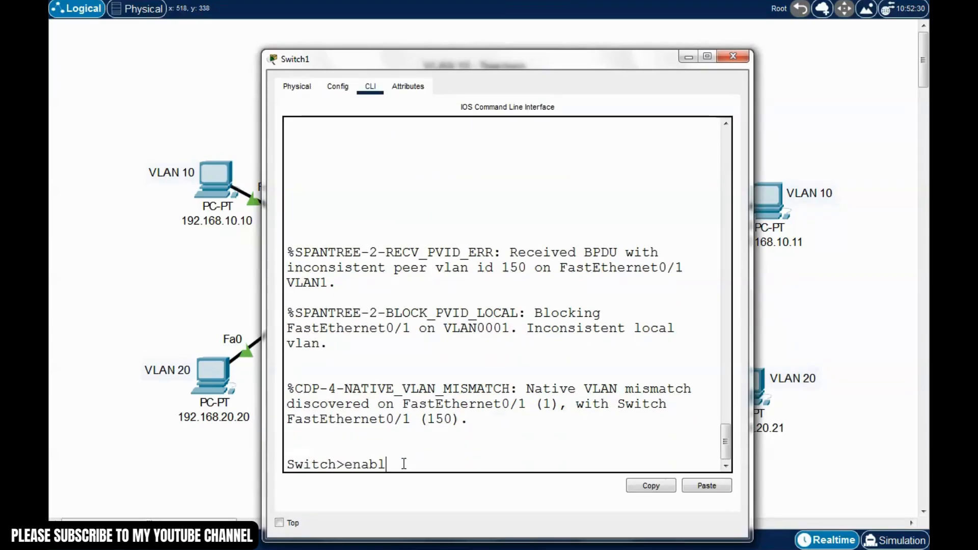
{"action": "key", "text": "Return"}
{"action": "type", "text": "conf t"}
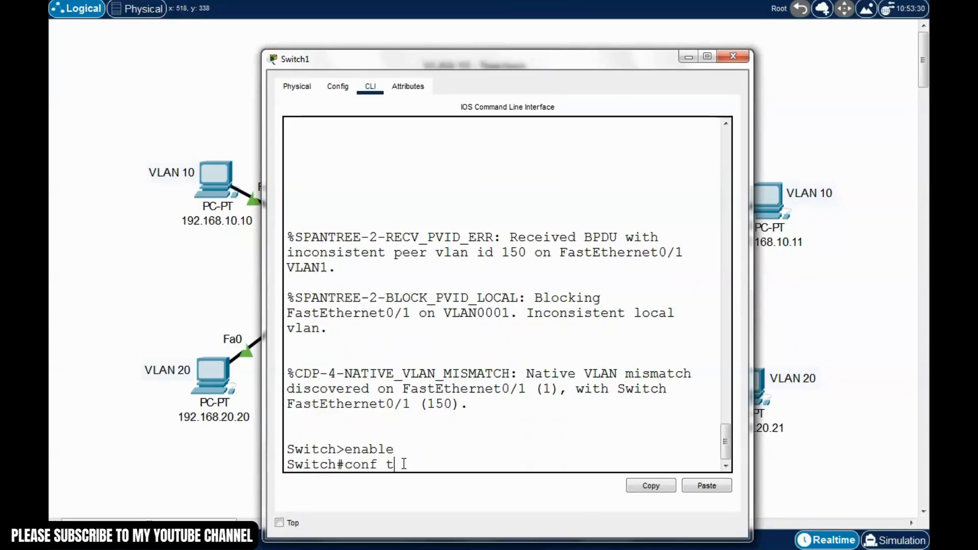
{"action": "key", "text": "Return"}
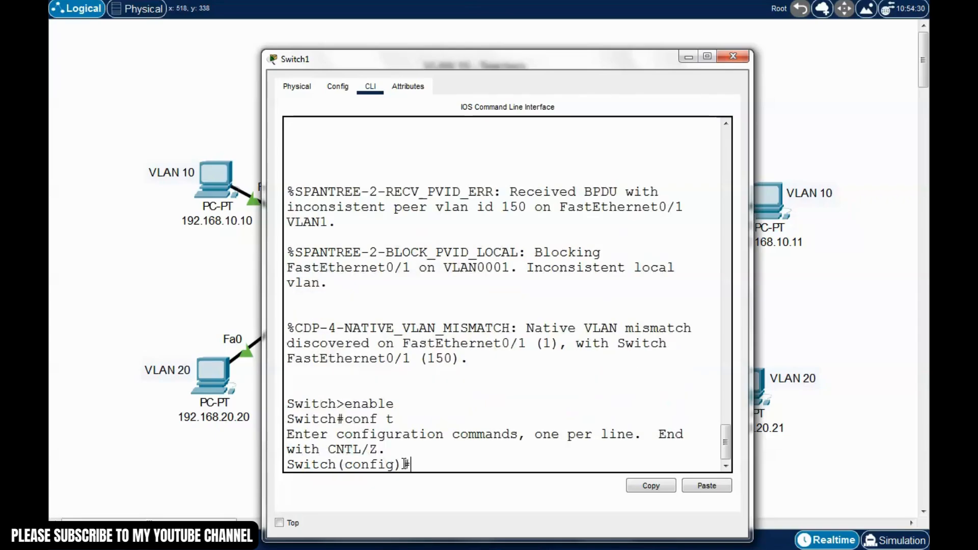
{"action": "type", "text": "int f0/1"}
{"action": "key", "text": "Return"}
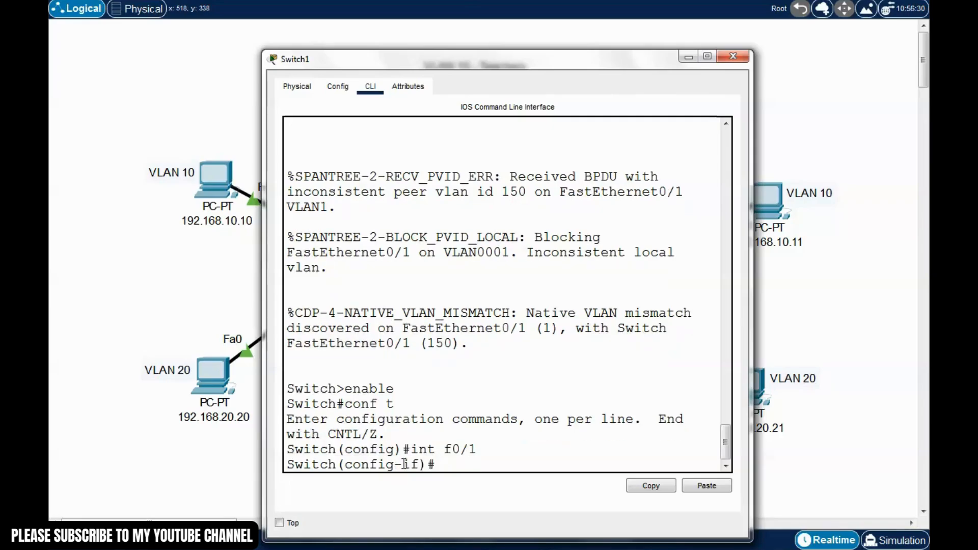
Make Fa0/1 a trunk with native VLAN 150, note VLAN0001 unblocking, and exit with Ctrl+Z
{"action": "type", "text": "switchport mode tr"}
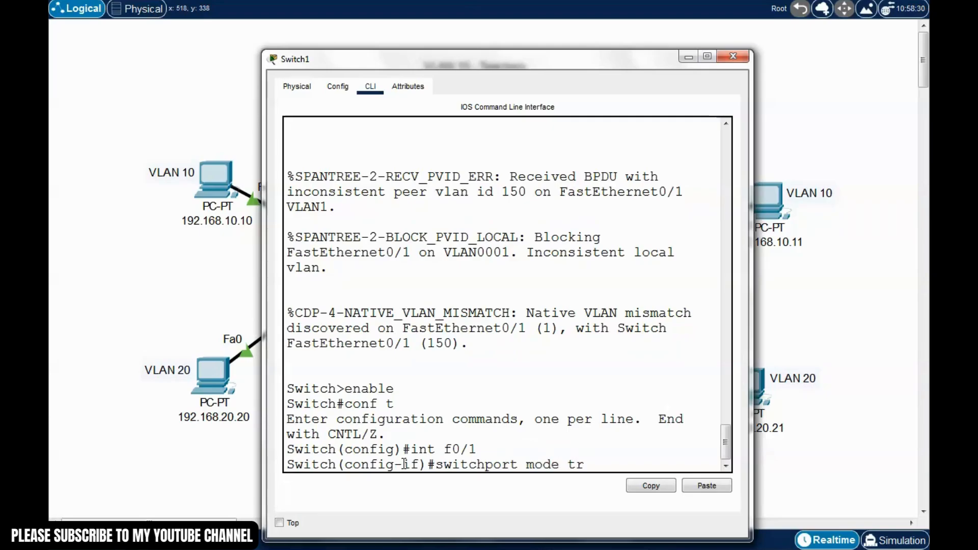
{"action": "type", "text": "unk"}
{"action": "key", "text": "Return"}
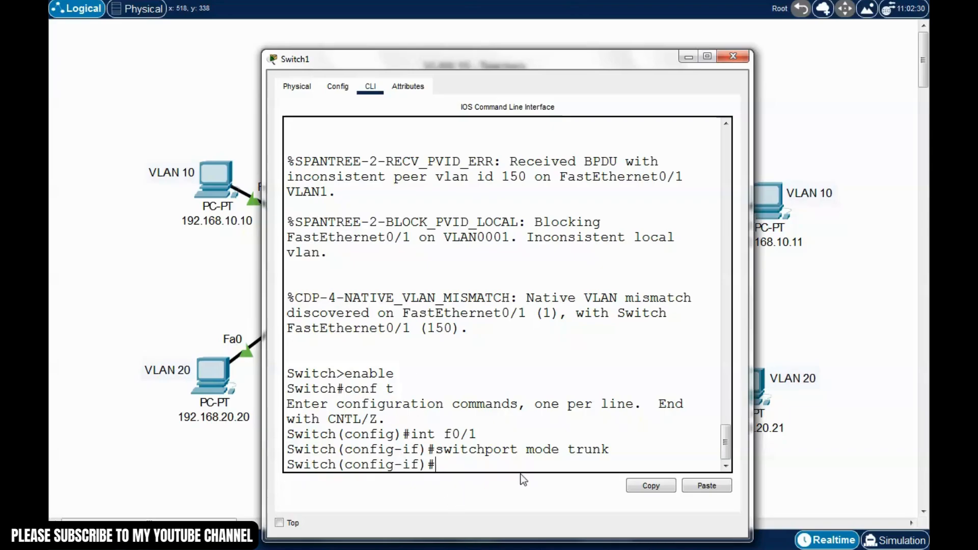
{"action": "type", "text": "switchport tr"}
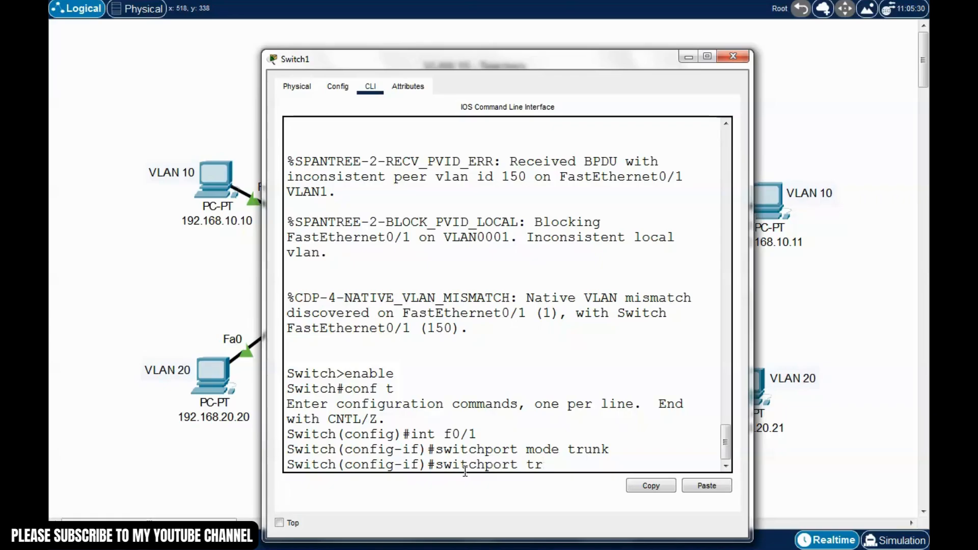
{"action": "type", "text": "unk nat"}
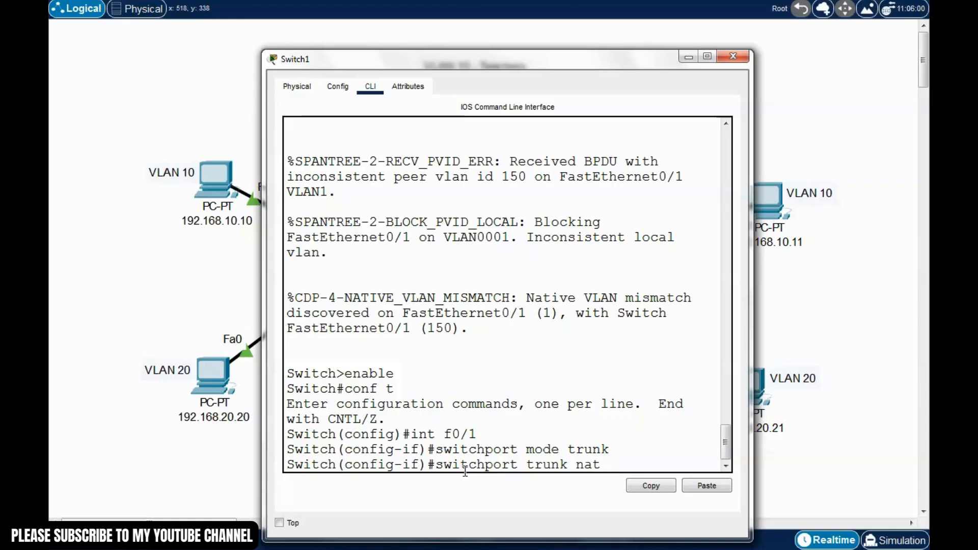
{"action": "type", "text": "ive vlan 150"}
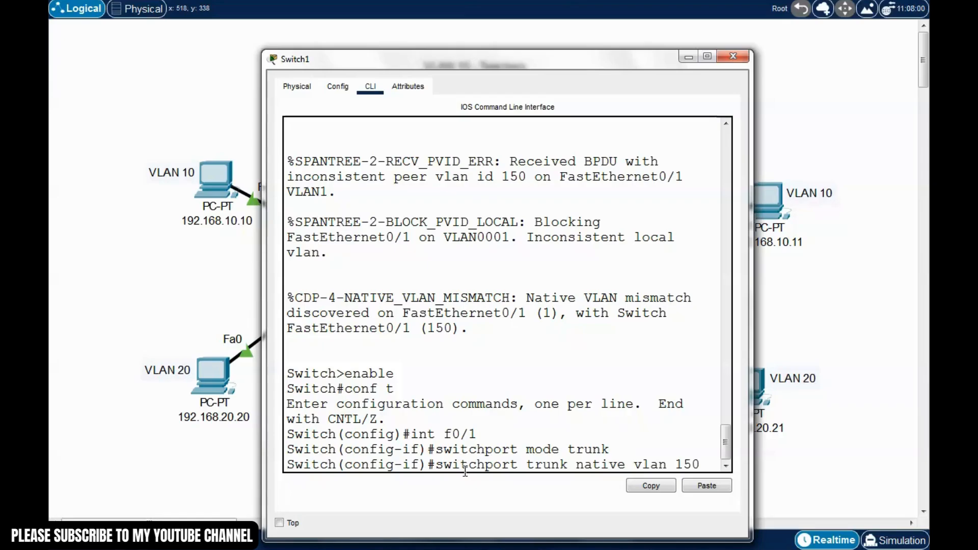
{"action": "key", "text": "Return"}
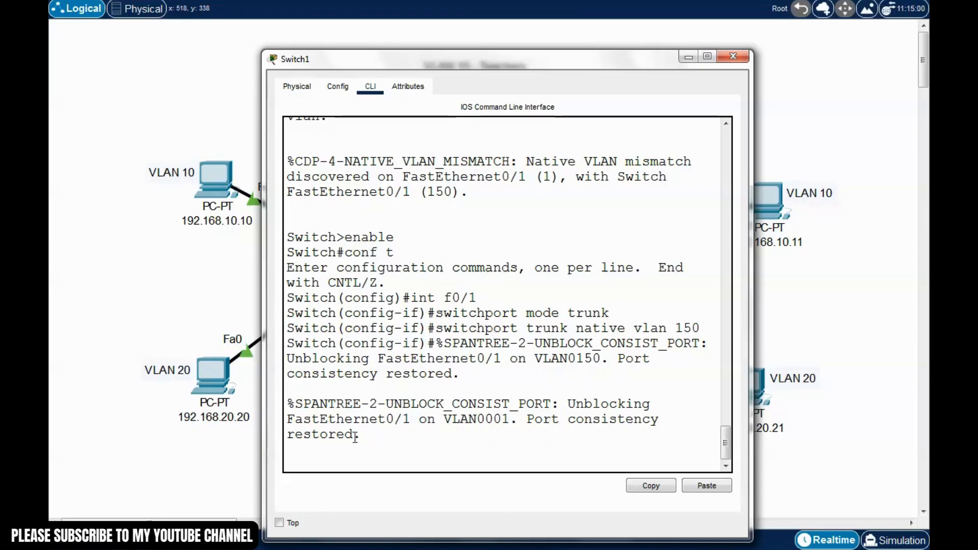
{"action": "left_click_drag", "start_coordinate": [540, 66], "coordinate": [540, 107]}
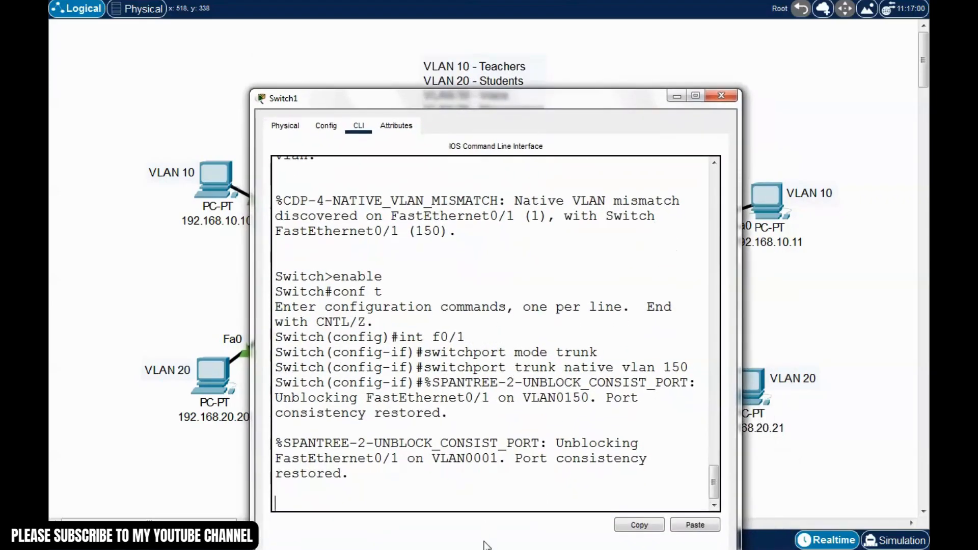
{"action": "left_click_drag", "start_coordinate": [465, 458], "coordinate": [498, 460]}
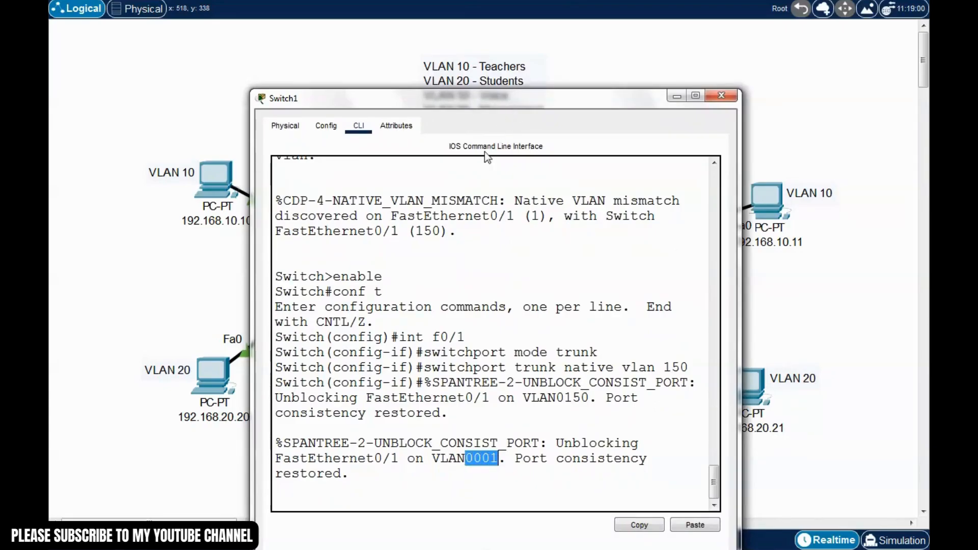
{"action": "left_click_drag", "start_coordinate": [509, 104], "coordinate": [517, 131]}
{"action": "left_click", "coordinate": [401, 524]}
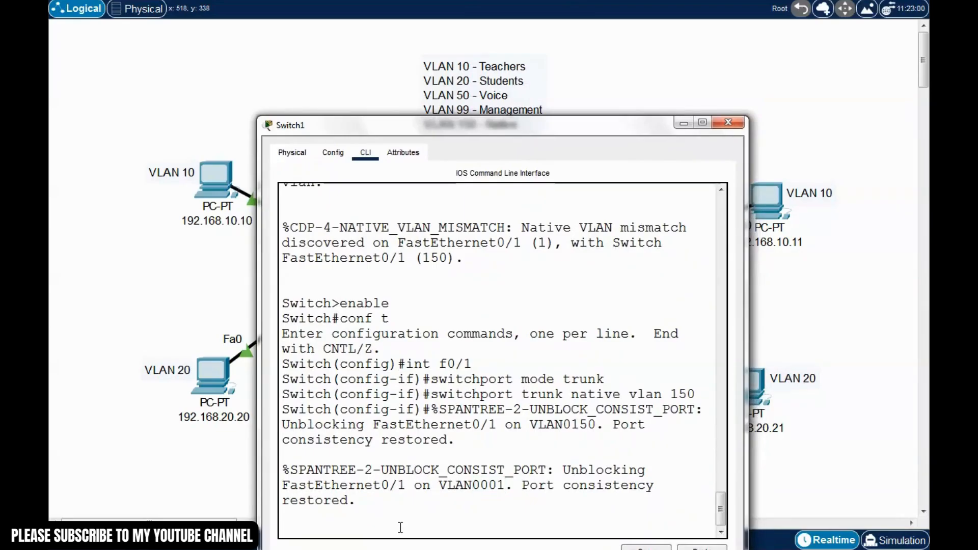
{"action": "left_click_drag", "start_coordinate": [504, 487], "coordinate": [471, 484]}
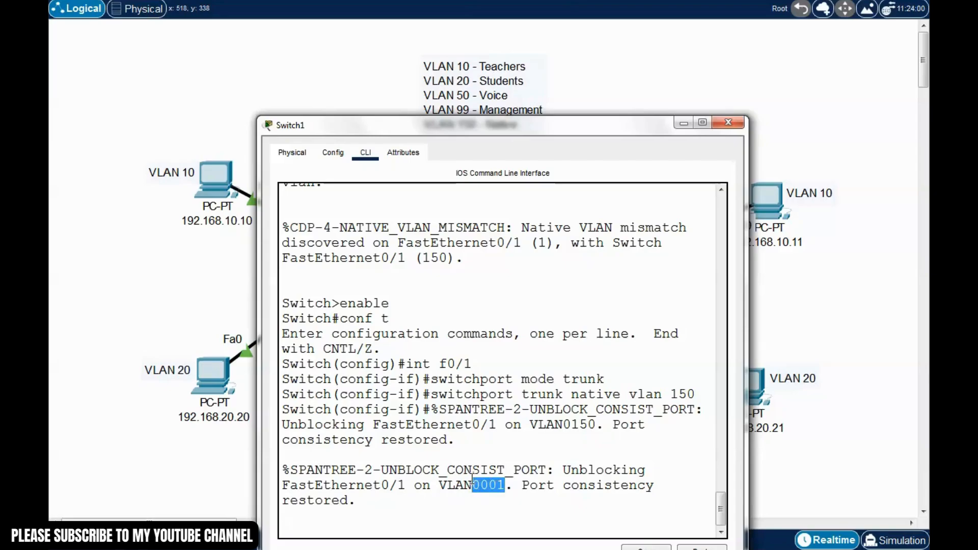
{"action": "left_click", "coordinate": [440, 503]}
{"action": "left_click_drag", "start_coordinate": [550, 128], "coordinate": [545, 112]}
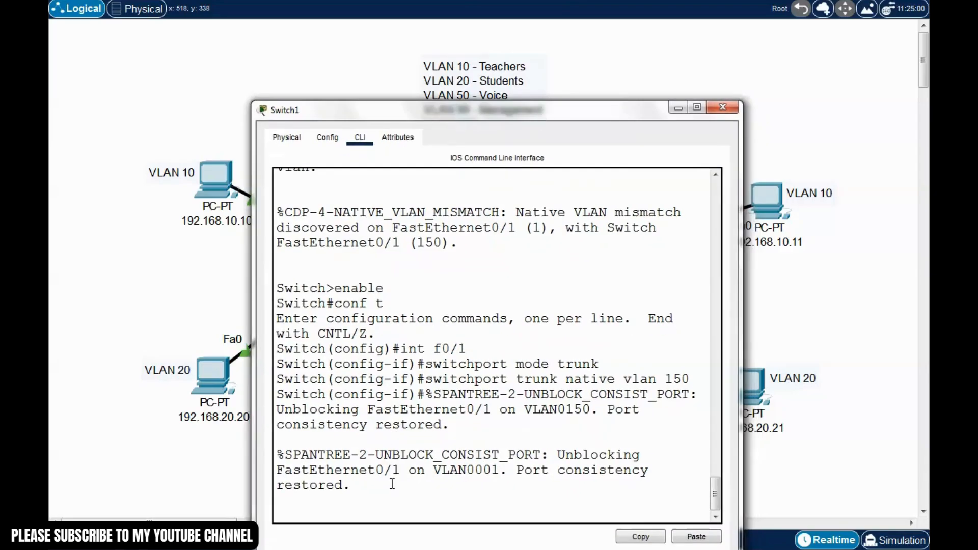
{"action": "key", "text": "Return"}
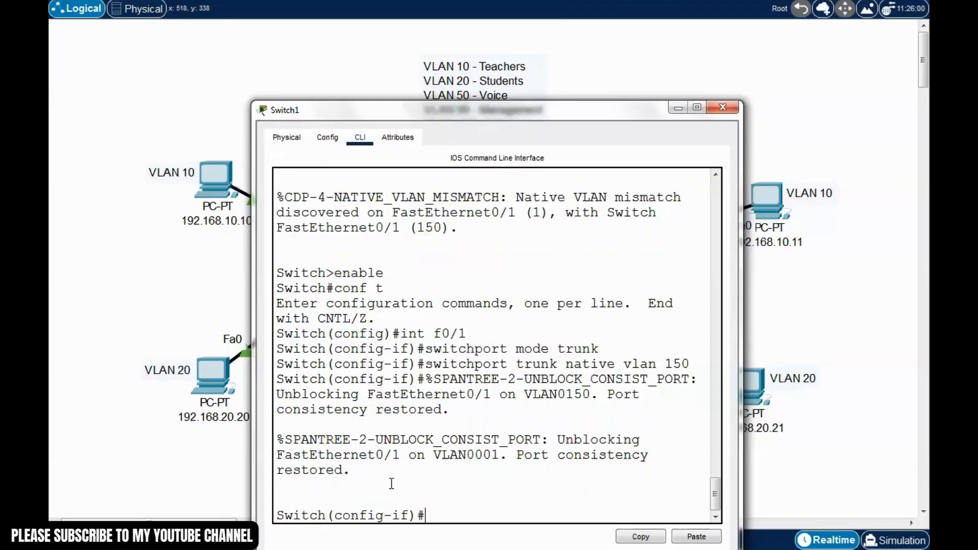
{"action": "key", "text": "ctrl+z"}
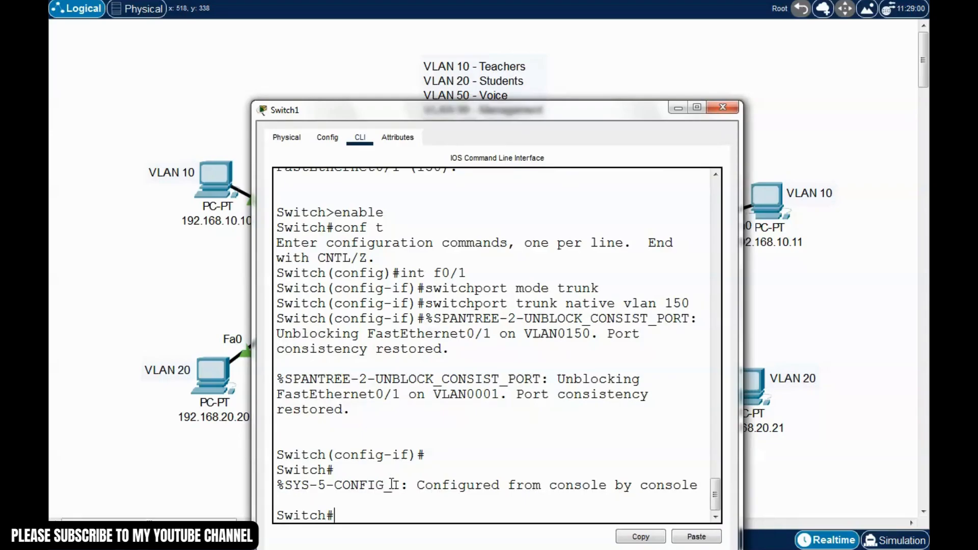
Run show interfaces trunk on Switch1 and widen the console so the table fits
{"action": "type", "text": "show inbte"}
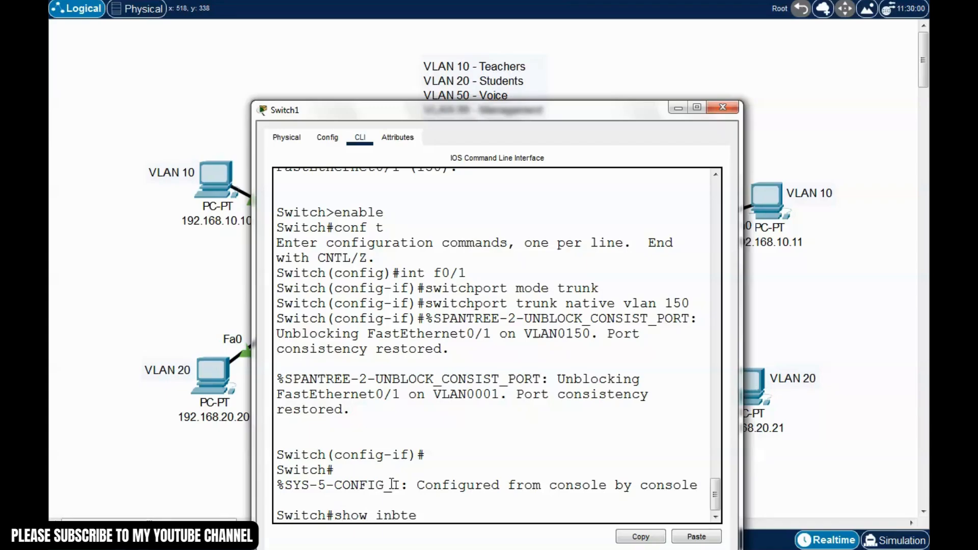
{"action": "key", "text": "BackSpace"}
{"action": "key", "text": "BackSpace"}
{"action": "key", "text": "BackSpace"}
{"action": "type", "text": "terfaces trunk"}
{"action": "key", "text": "Return"}
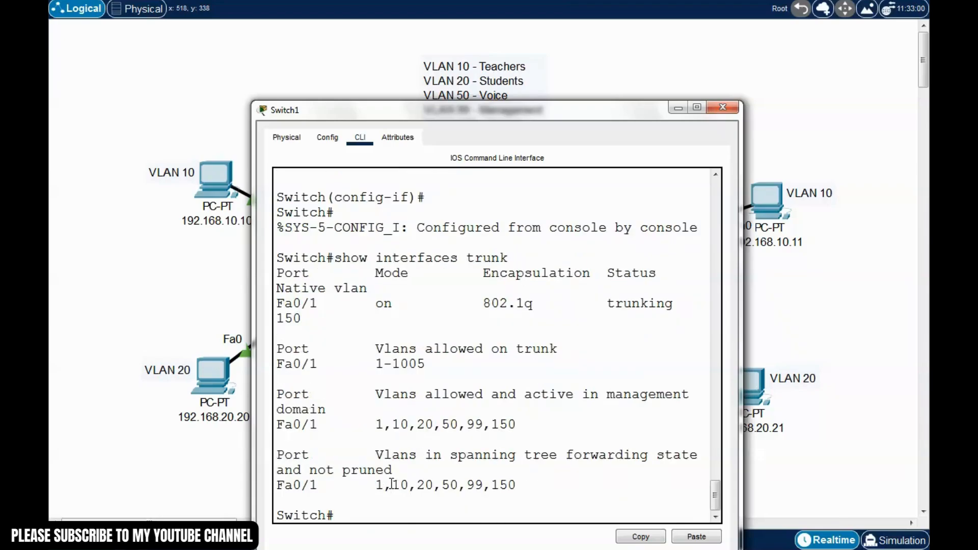
{"action": "left_click_drag", "start_coordinate": [506, 109], "coordinate": [481, 77]}
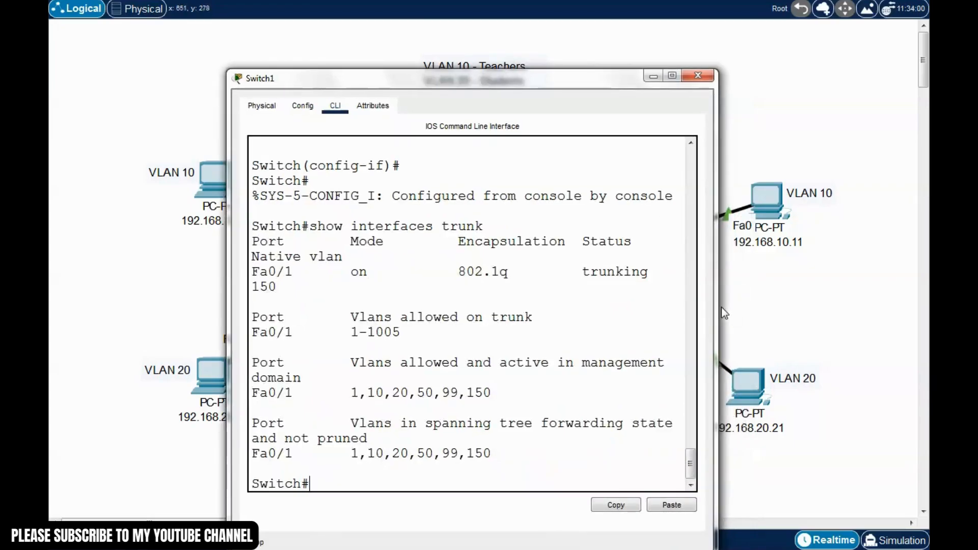
{"action": "left_click_drag", "start_coordinate": [718, 306], "coordinate": [902, 313]}
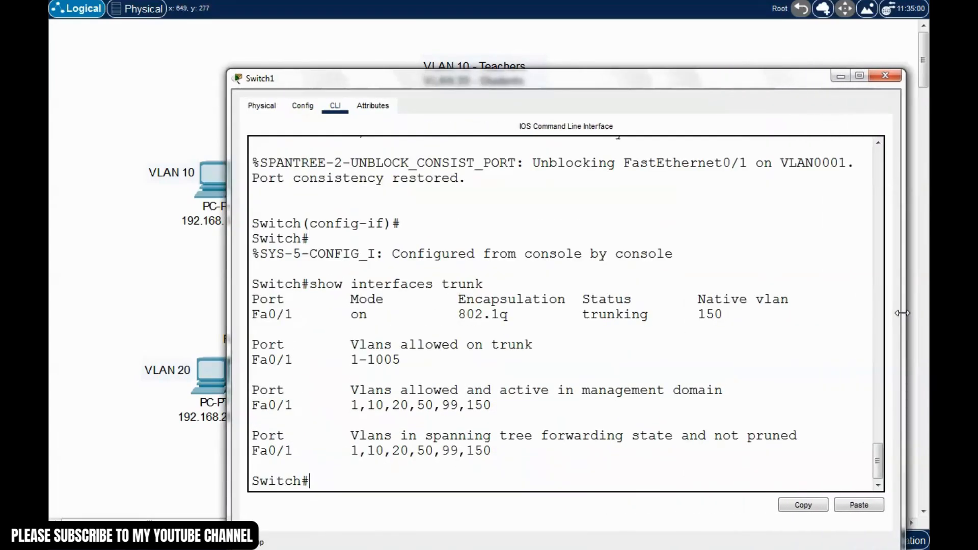
{"action": "left_click_drag", "start_coordinate": [597, 81], "coordinate": [541, 41]}
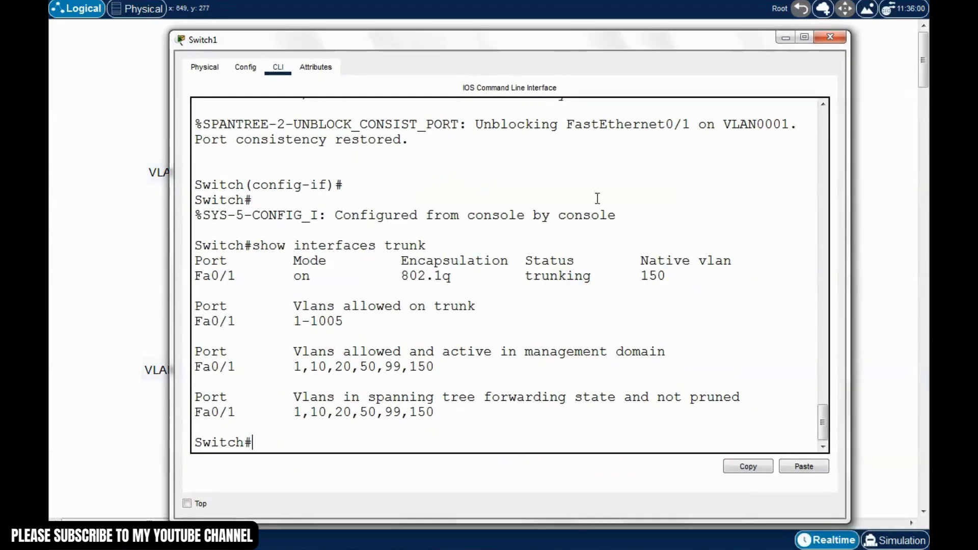
Confirm Fa0/1's Native vlan column reads 150, then close Switch1's window
{"action": "left_click", "coordinate": [672, 311]}
{"action": "left_click_drag", "start_coordinate": [670, 276], "coordinate": [642, 277]}
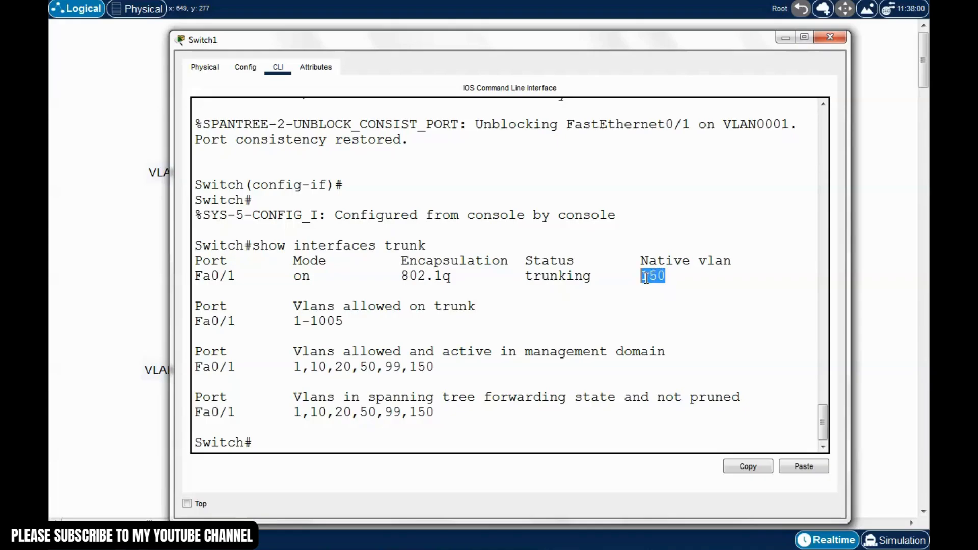
{"action": "left_click", "coordinate": [697, 282]}
{"action": "left_click_drag", "start_coordinate": [740, 260], "coordinate": [639, 262]}
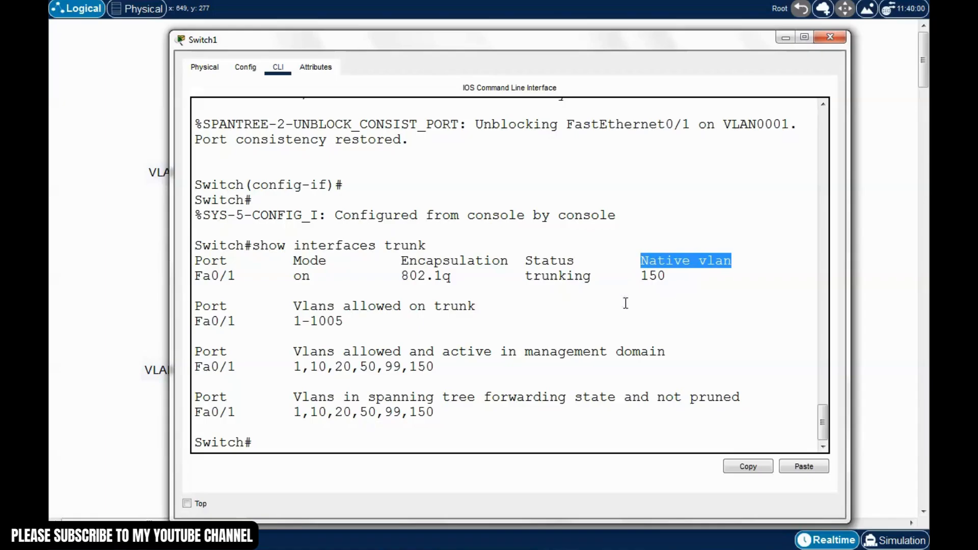
{"action": "left_click", "coordinate": [323, 282]}
{"action": "left_click_drag", "start_coordinate": [701, 280], "coordinate": [639, 263]}
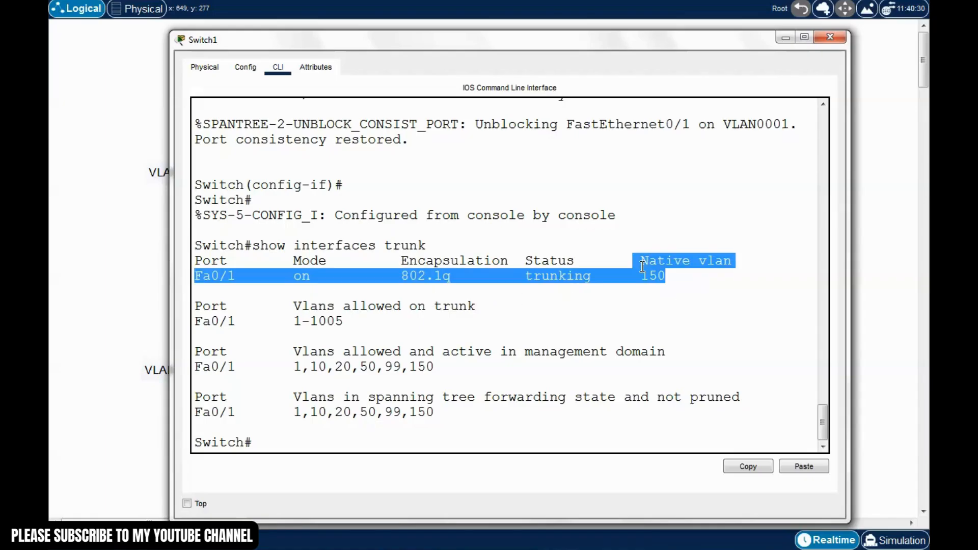
{"action": "left_click_drag", "start_coordinate": [723, 40], "coordinate": [719, 38]}
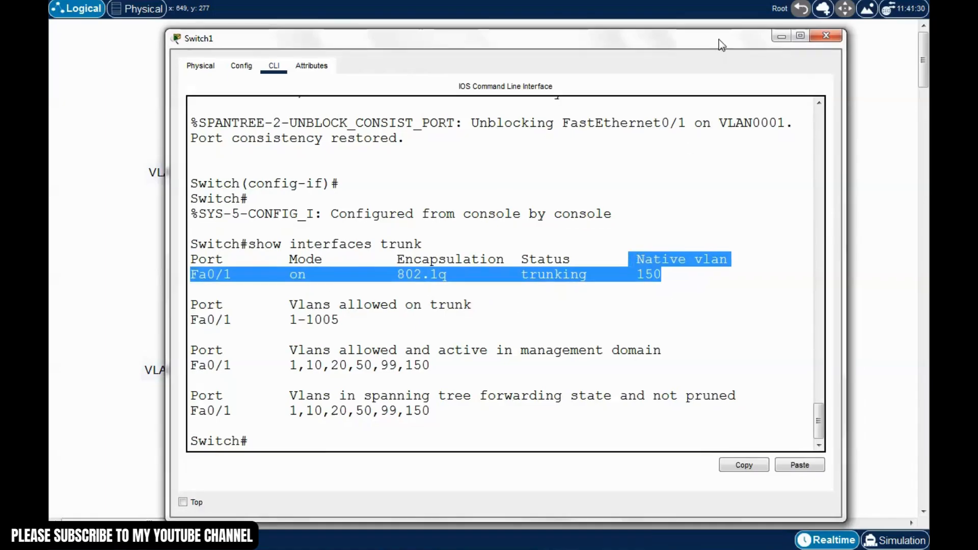
{"action": "left_click", "coordinate": [826, 36]}
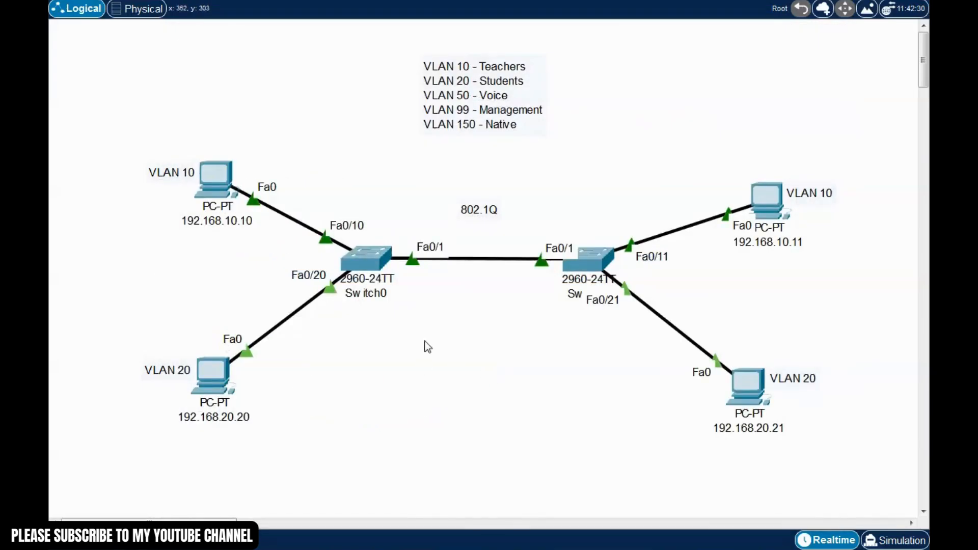
{"action": "double_click", "coordinate": [368, 259]}
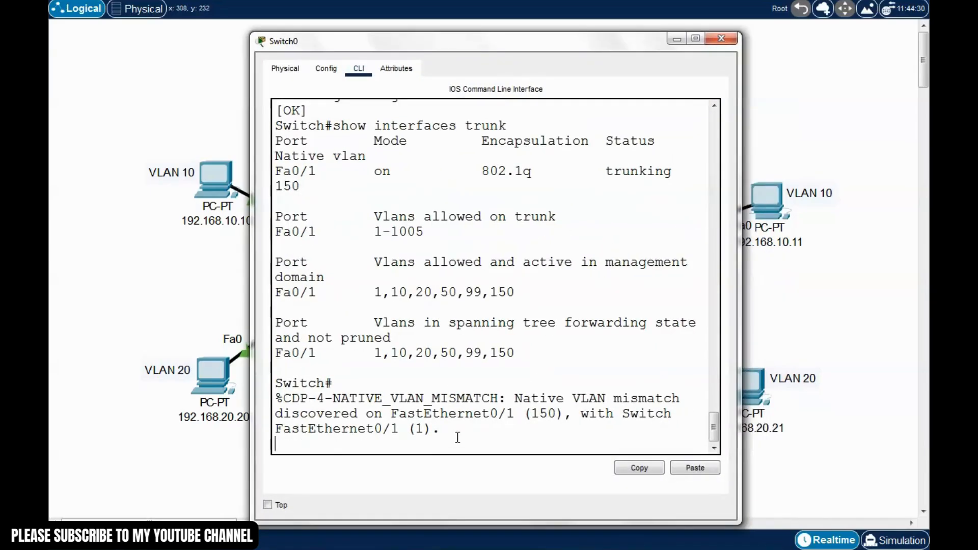
{"action": "key", "text": "Return"}
{"action": "type", "text": "s"}
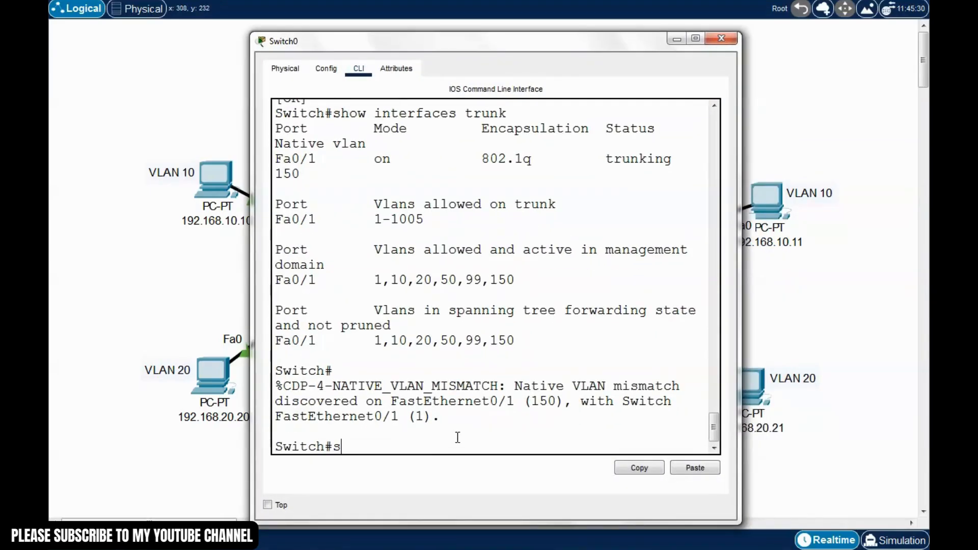
{"action": "type", "text": "how run"}
{"action": "key", "text": "Return"}
{"action": "key", "text": "space"}
{"action": "key", "text": "space"}
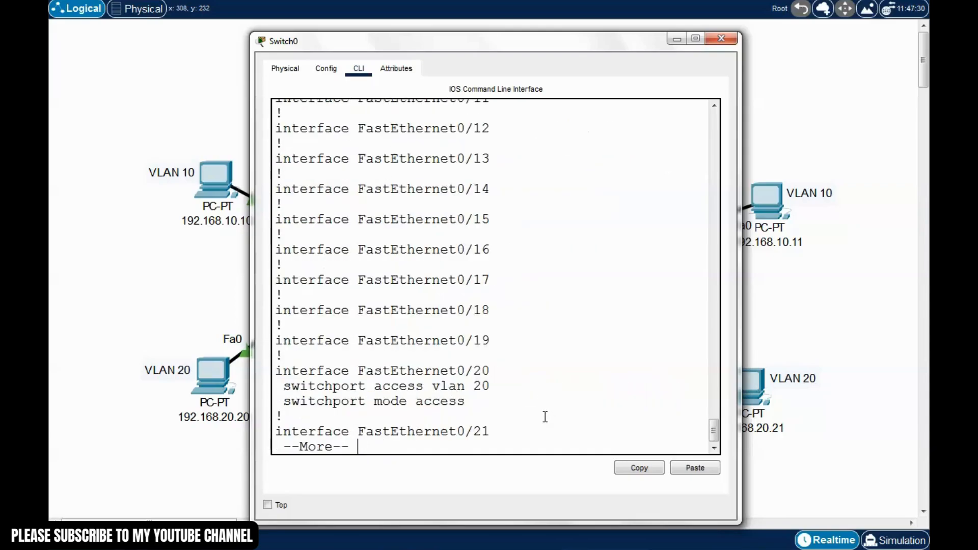
{"action": "key", "text": "space"}
{"action": "scroll", "coordinate": [559, 383], "scroll_direction": "up", "scroll_amount": 3}
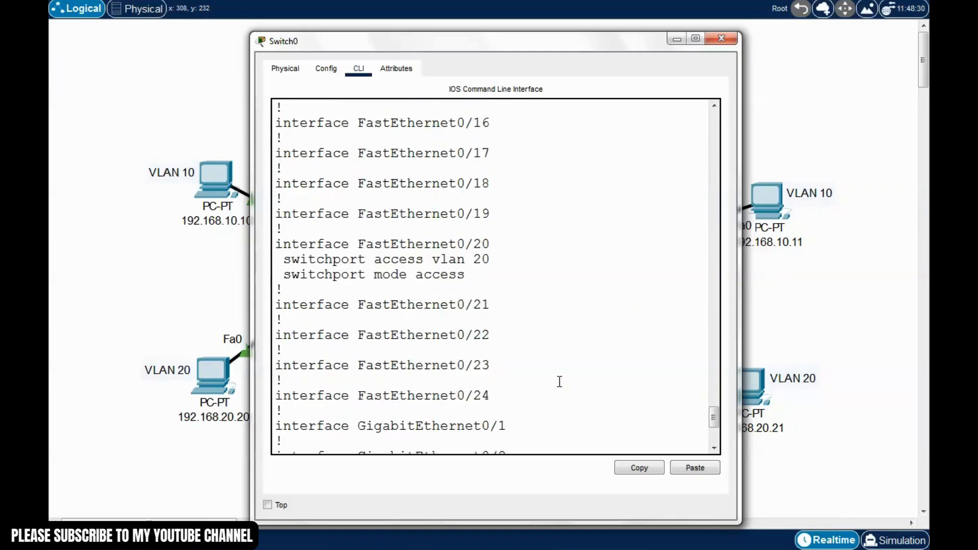
{"action": "scroll", "coordinate": [559, 382], "scroll_direction": "up", "scroll_amount": 10}
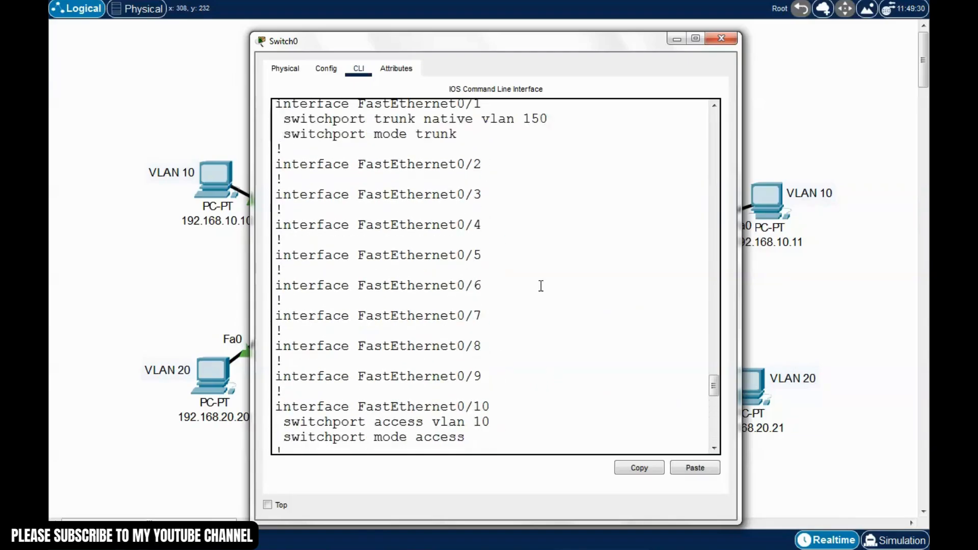
{"action": "scroll", "coordinate": [541, 286], "scroll_direction": "up", "scroll_amount": 3}
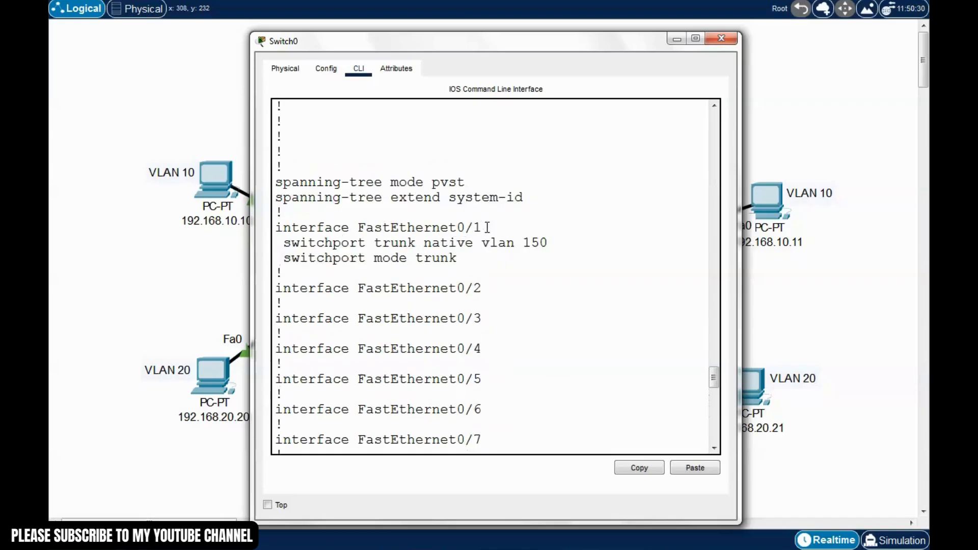
{"action": "left_click_drag", "start_coordinate": [486, 228], "coordinate": [278, 227]}
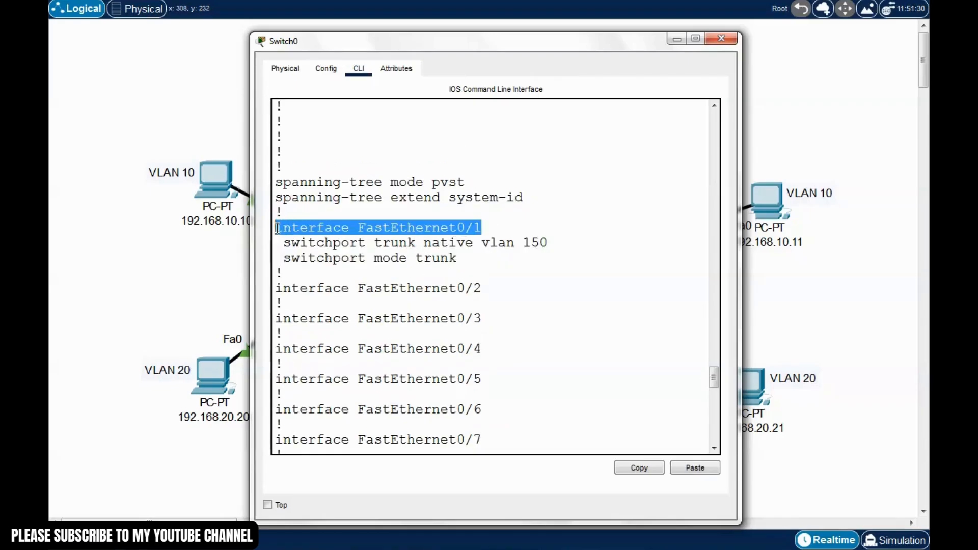
{"action": "left_click", "coordinate": [444, 246]}
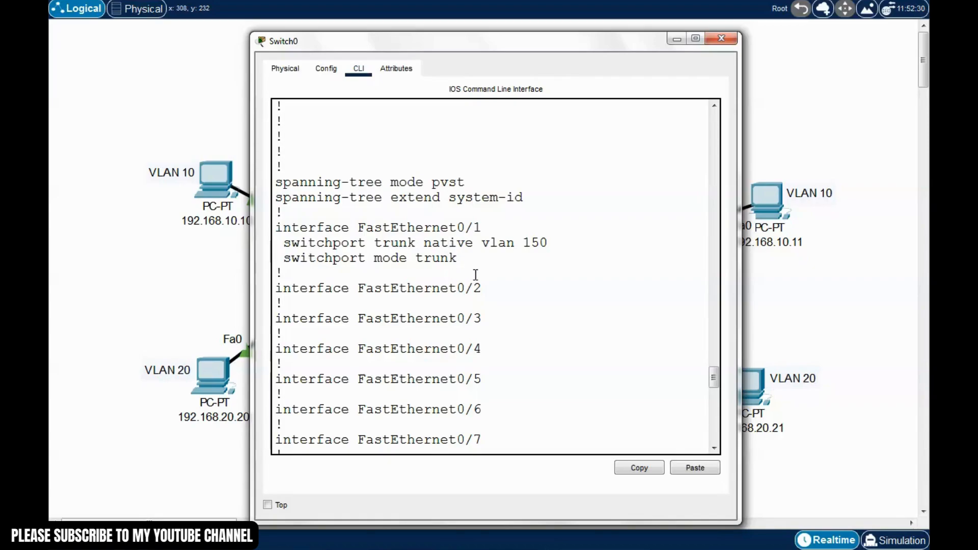
{"action": "left_click_drag", "start_coordinate": [460, 258], "coordinate": [283, 259]}
{"action": "left_click", "coordinate": [338, 270]}
{"action": "left_click_drag", "start_coordinate": [282, 243], "coordinate": [549, 242]}
{"action": "left_click", "coordinate": [477, 262]}
{"action": "left_click_drag", "start_coordinate": [547, 45], "coordinate": [529, 40]}
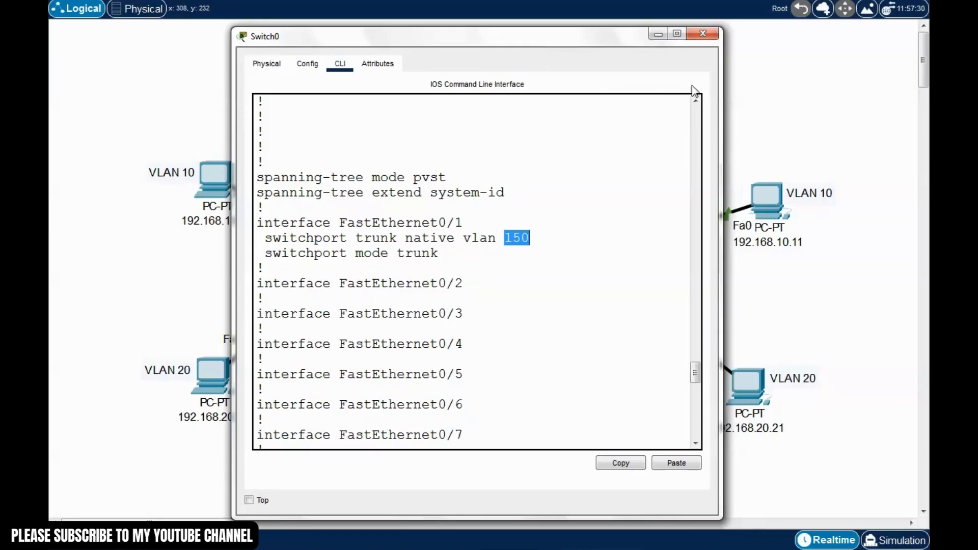
{"action": "left_click", "coordinate": [703, 35]}
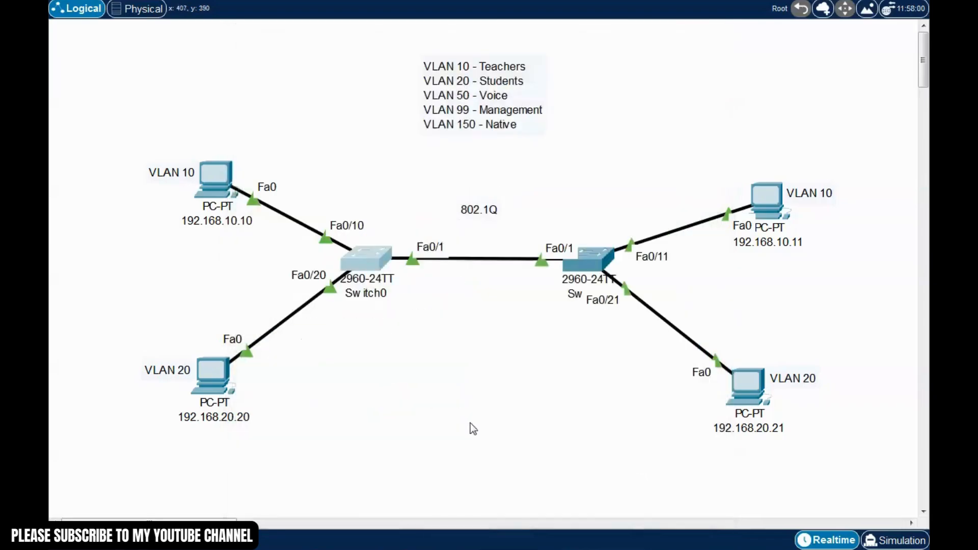
{"action": "left_click", "coordinate": [609, 261]}
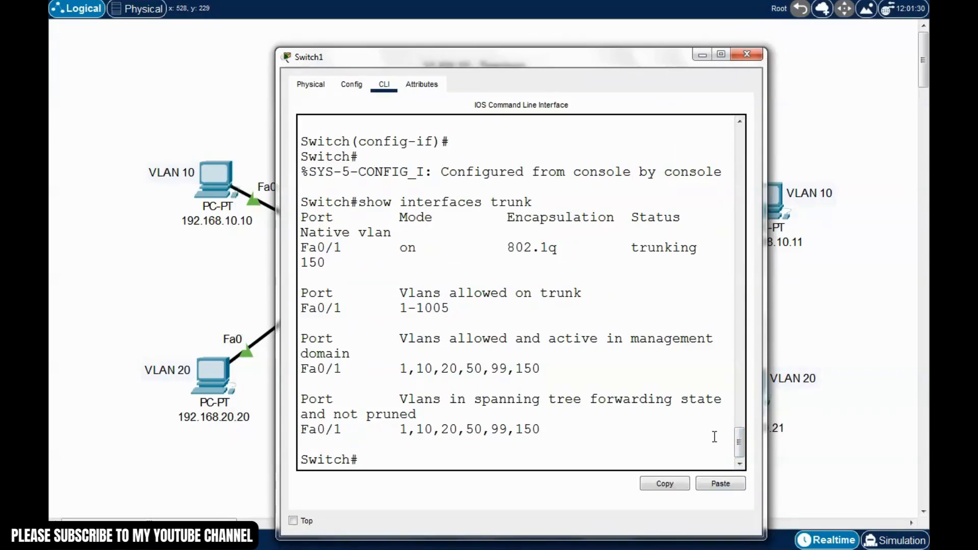
{"action": "type", "text": "show run"}
{"action": "key", "text": "Return"}
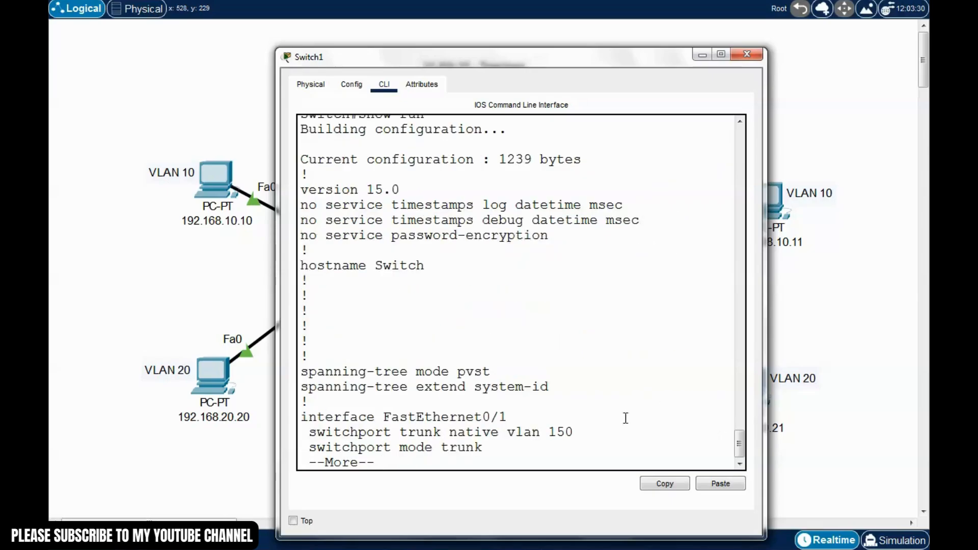
{"action": "key", "text": "space"}
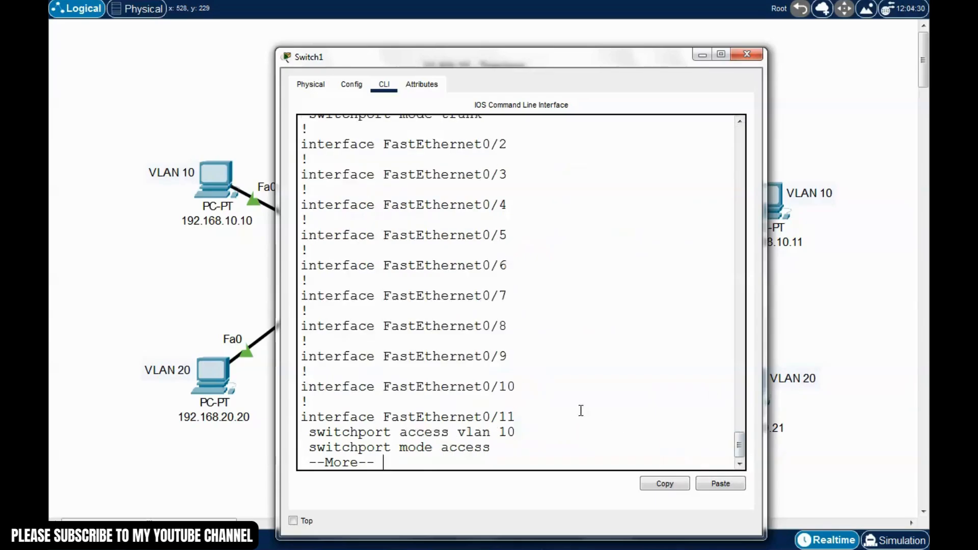
{"action": "scroll", "coordinate": [407, 309], "scroll_direction": "up", "scroll_amount": 5}
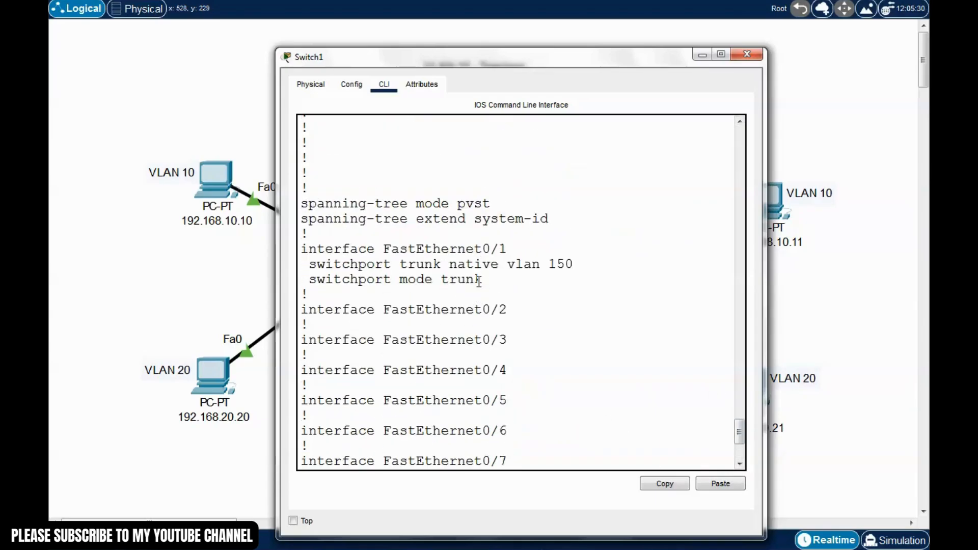
{"action": "left_click_drag", "start_coordinate": [483, 279], "coordinate": [316, 282]}
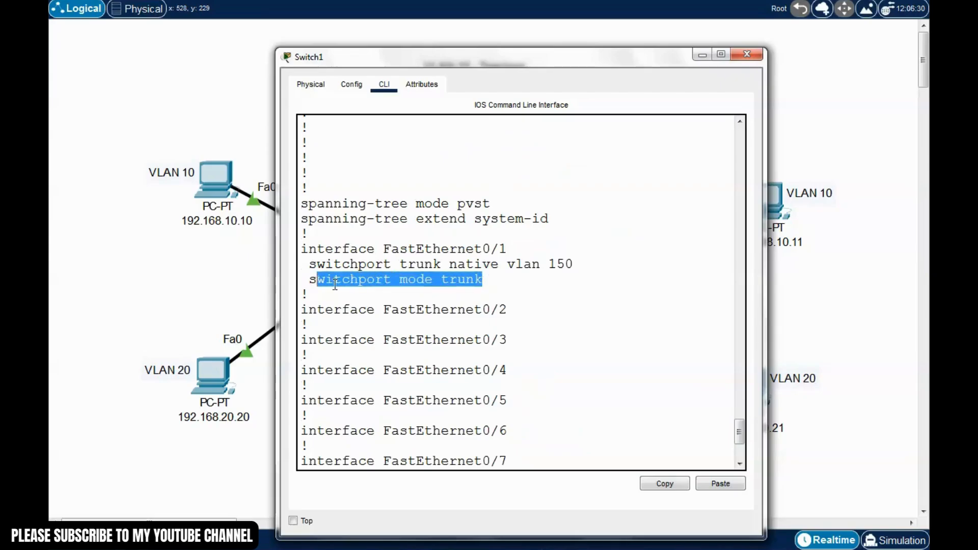
{"action": "left_click", "coordinate": [350, 282]}
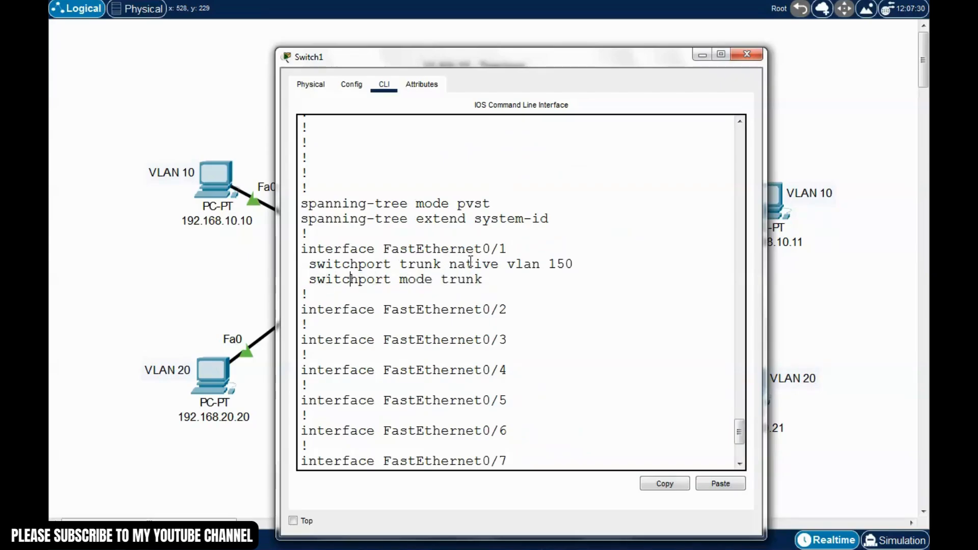
{"action": "left_click_drag", "start_coordinate": [581, 264], "coordinate": [401, 253]}
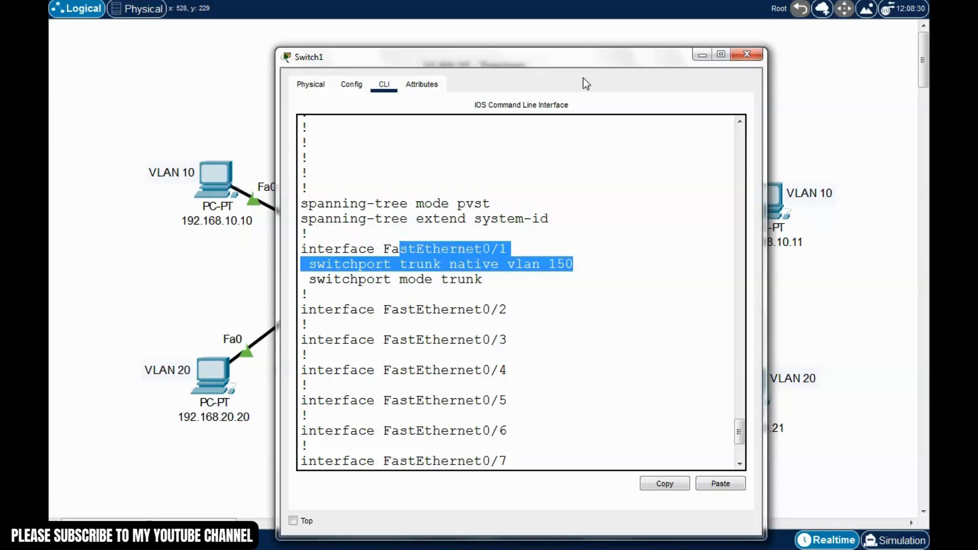
{"action": "left_click_drag", "start_coordinate": [596, 63], "coordinate": [588, 55]}
{"action": "left_click", "coordinate": [576, 242]}
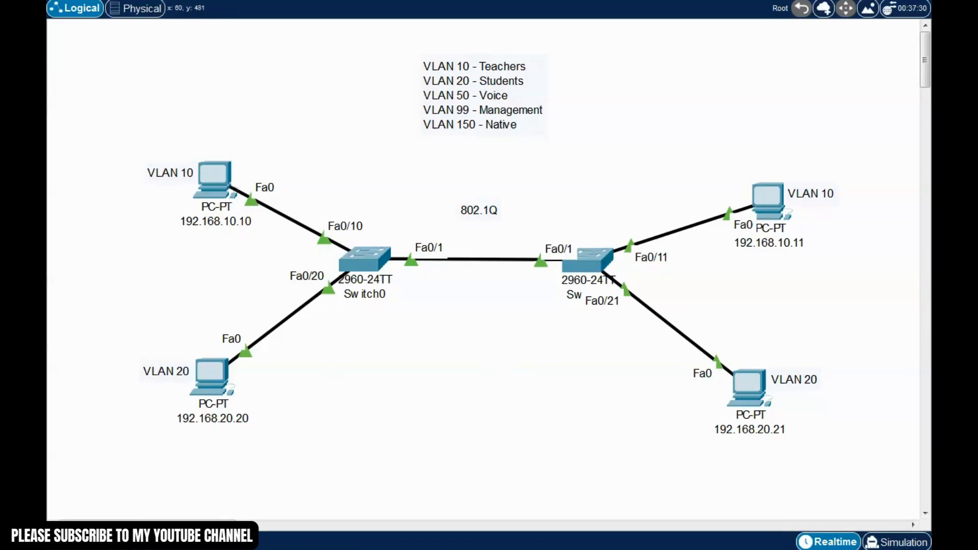
Place a new PC below Switch0 and rename it 192.168.99.24
{"action": "left_click", "coordinate": [350, 439]}
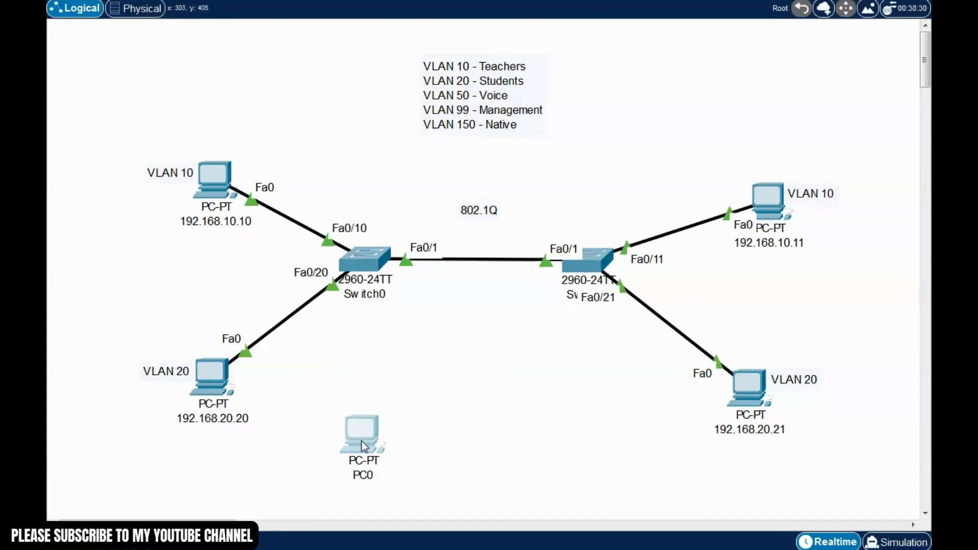
{"action": "left_click", "coordinate": [361, 475]}
{"action": "left_click_drag", "start_coordinate": [360, 474], "coordinate": [331, 471]}
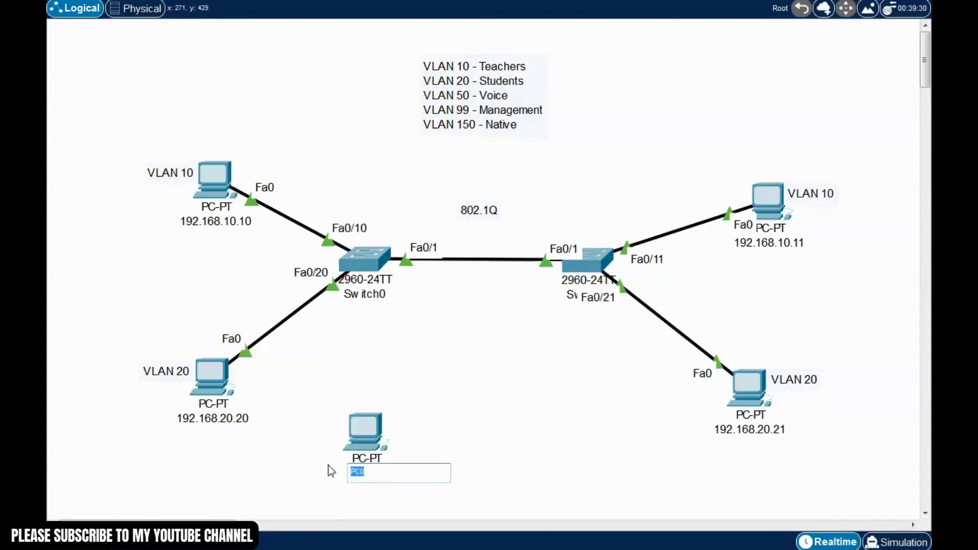
{"action": "type", "text": "192.168.99.24"}
{"action": "left_click", "coordinate": [439, 430]}
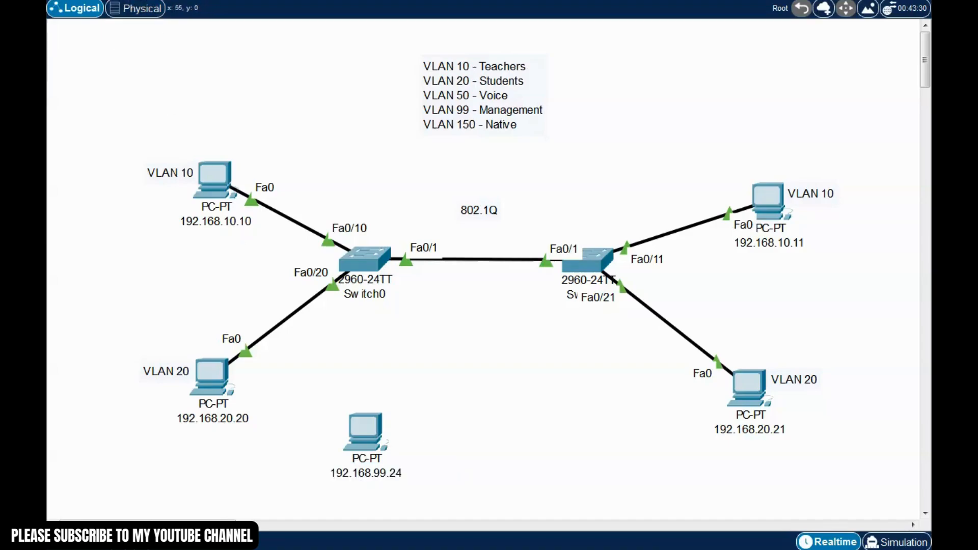
Add a 'VLAN 99 - MGT' note positioned beside the new PC
{"action": "left_click", "coordinate": [385, 427]}
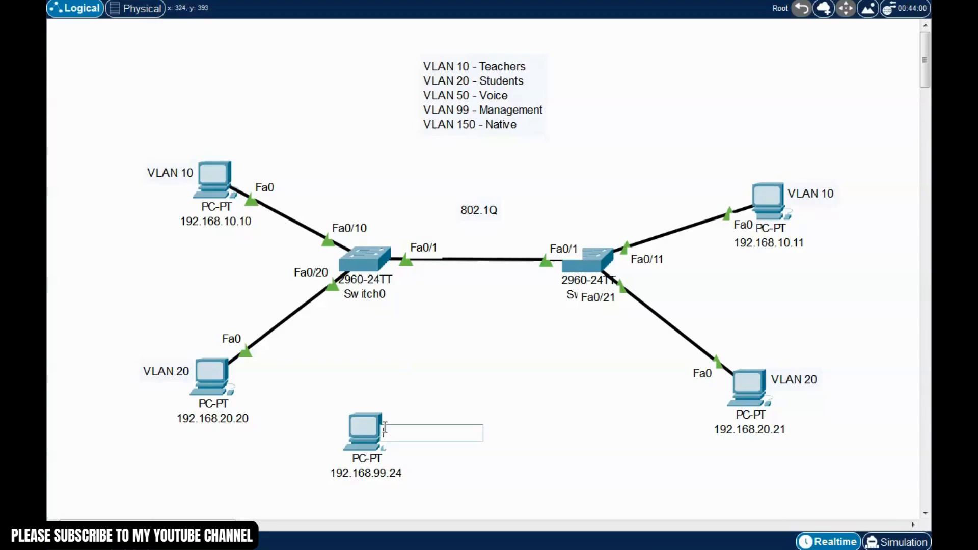
{"action": "type", "text": "VLAN 99 - MGT"}
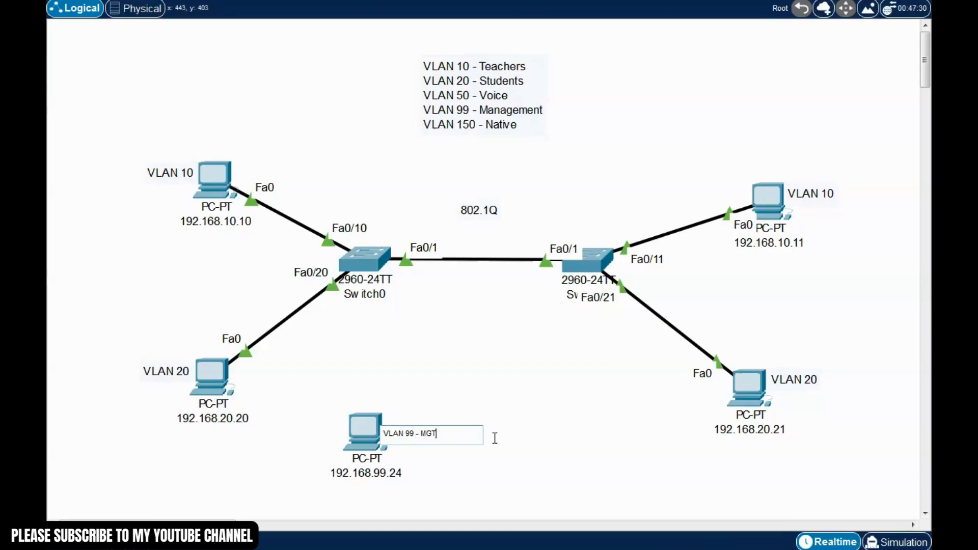
{"action": "left_click", "coordinate": [546, 437]}
{"action": "key", "text": "Escape"}
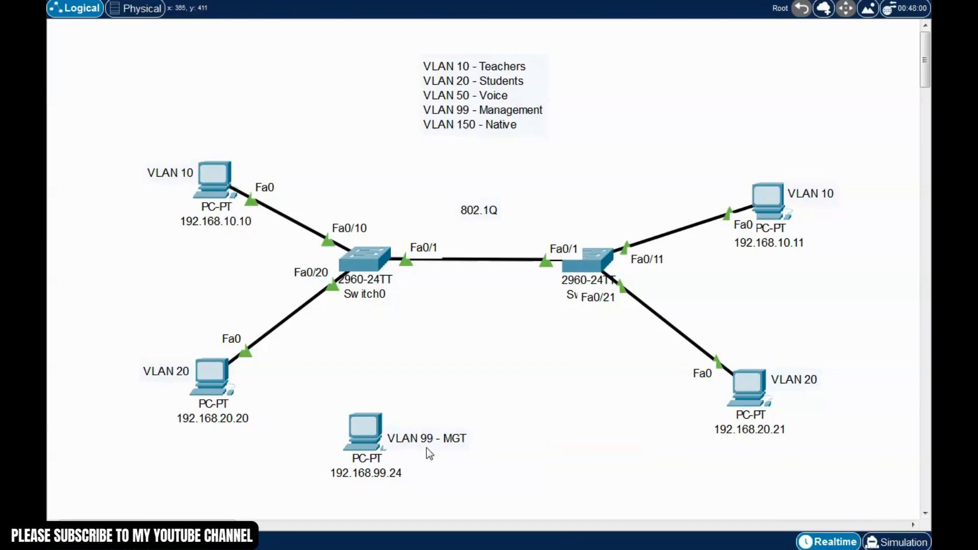
{"action": "left_click_drag", "start_coordinate": [427, 442], "coordinate": [430, 435]}
{"action": "left_click", "coordinate": [561, 425]}
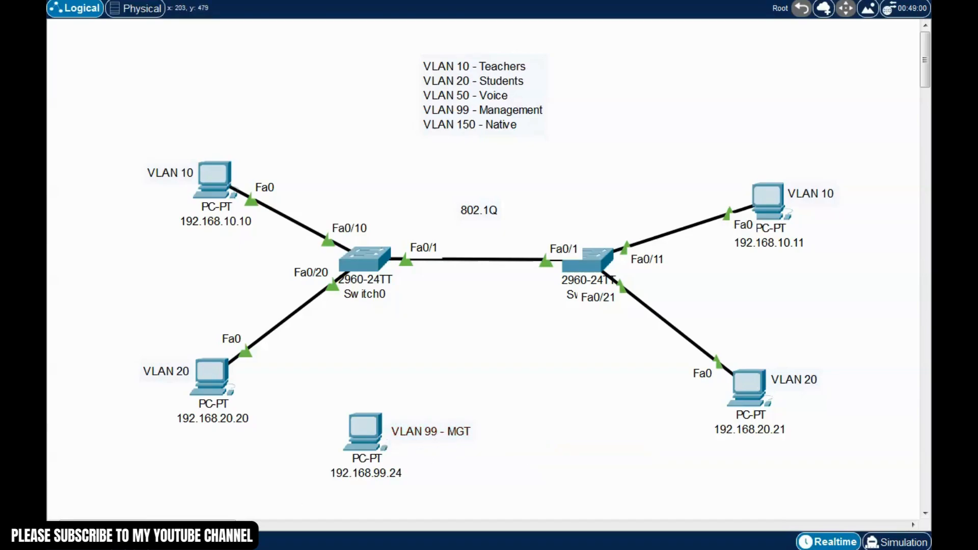
Run a cable from the PC's FastEthernet0 to Switch0's Fa0/24 and bring up the PC's window
{"action": "left_click", "coordinate": [369, 433]}
{"action": "left_click", "coordinate": [404, 485]}
{"action": "left_click", "coordinate": [368, 260]}
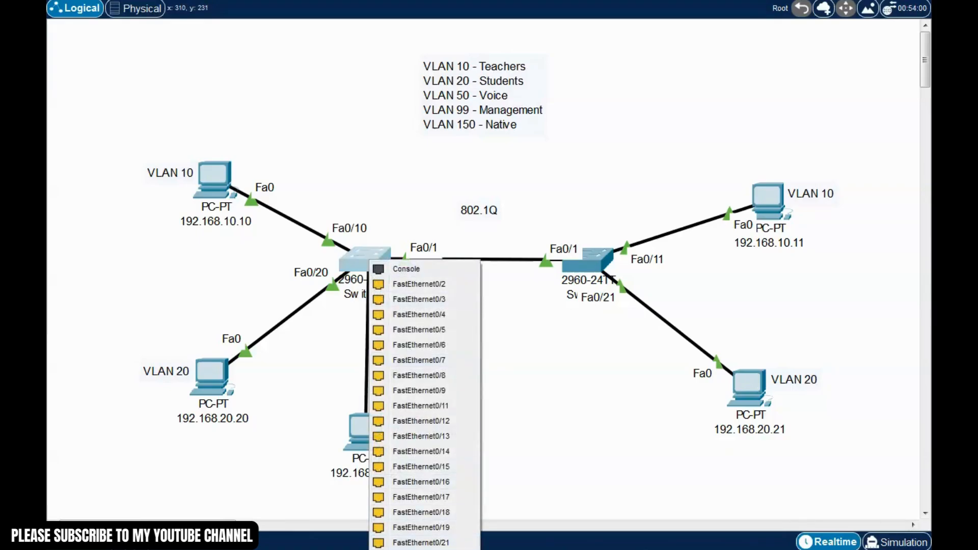
{"action": "left_click", "coordinate": [443, 549]}
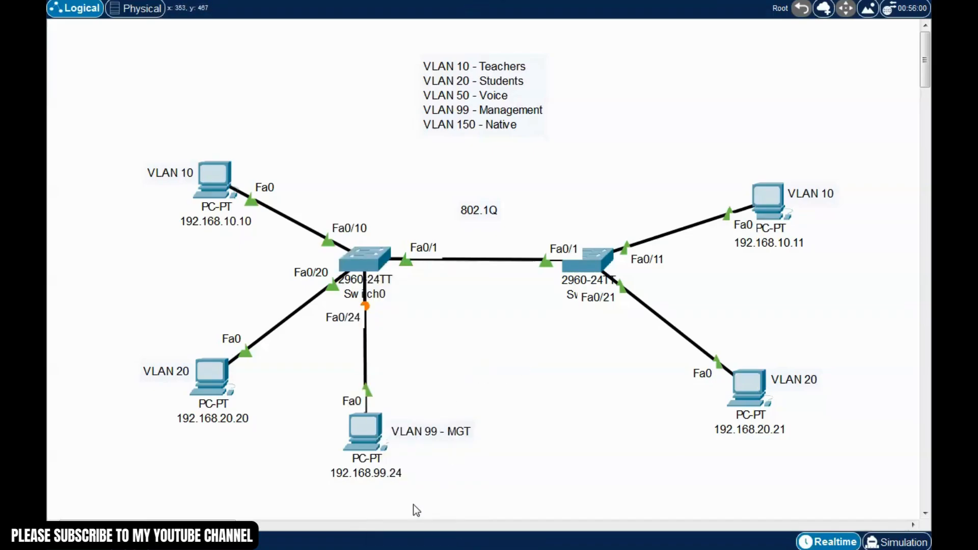
{"action": "left_click", "coordinate": [378, 437]}
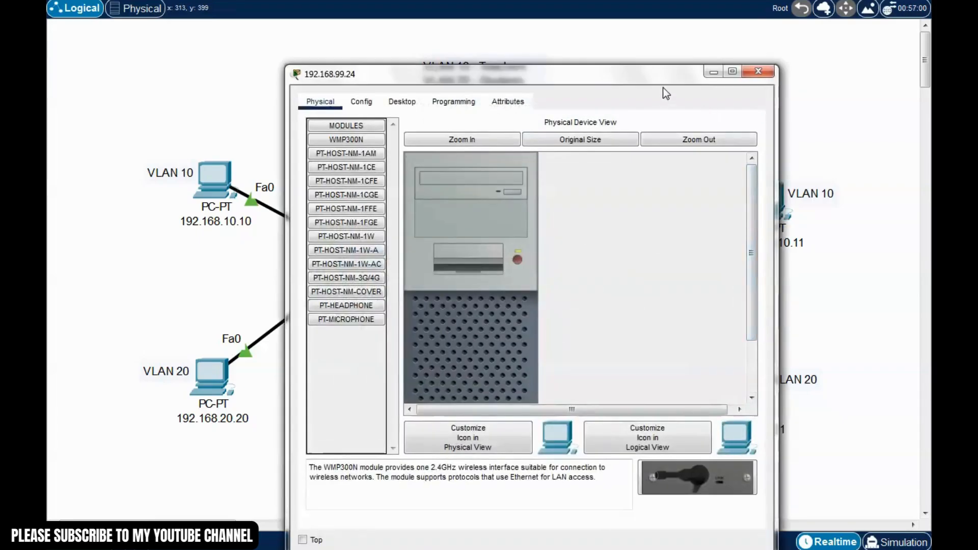
In Desktop > IP Configuration, set IPv4 192.168.99.24 with mask 255.255.255.0, then close the PC
{"action": "left_click_drag", "start_coordinate": [668, 76], "coordinate": [793, 34]}
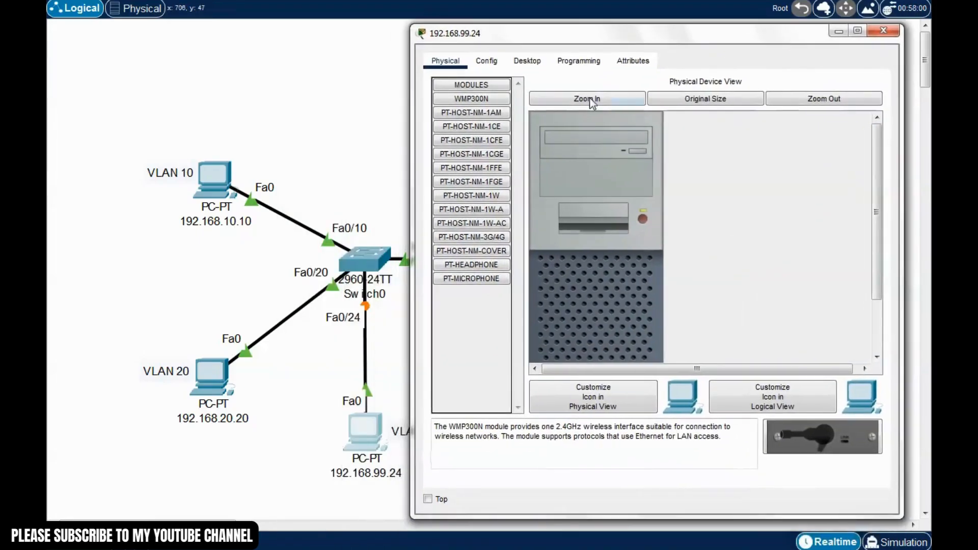
{"action": "left_click", "coordinate": [529, 61]}
{"action": "left_click", "coordinate": [491, 135]}
{"action": "left_click", "coordinate": [606, 159]}
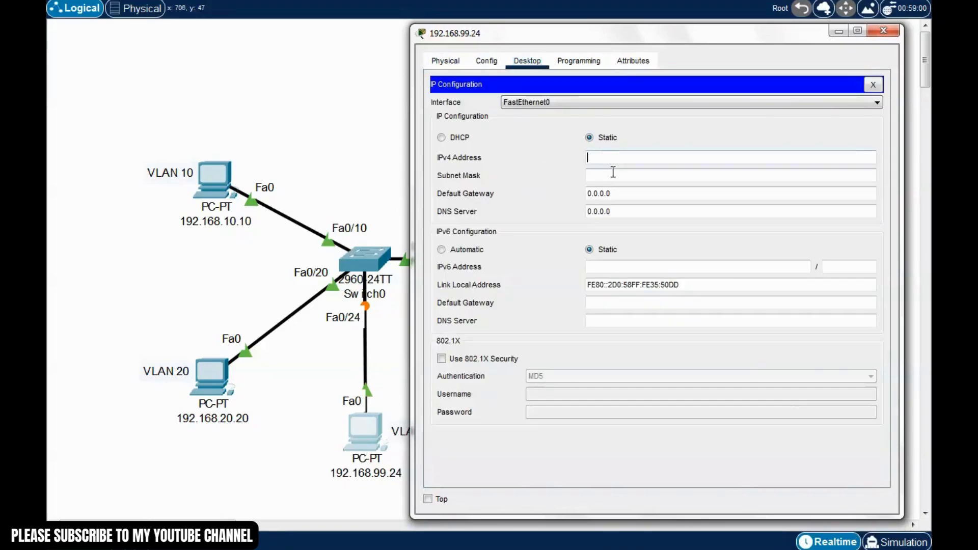
{"action": "type", "text": "192.168."}
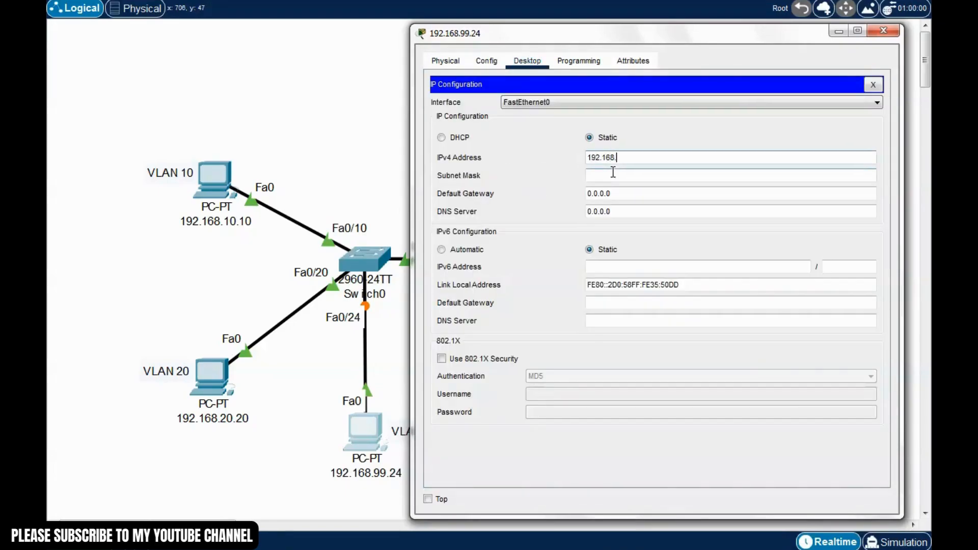
{"action": "type", "text": "99.24"}
{"action": "left_click", "coordinate": [613, 173]}
{"action": "double_click", "coordinate": [655, 176]}
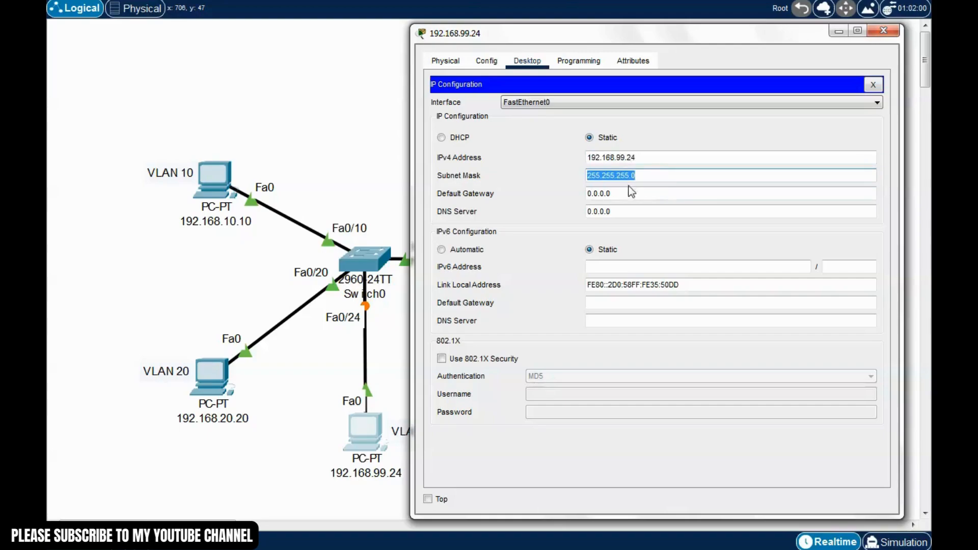
{"action": "left_click", "coordinate": [652, 175]}
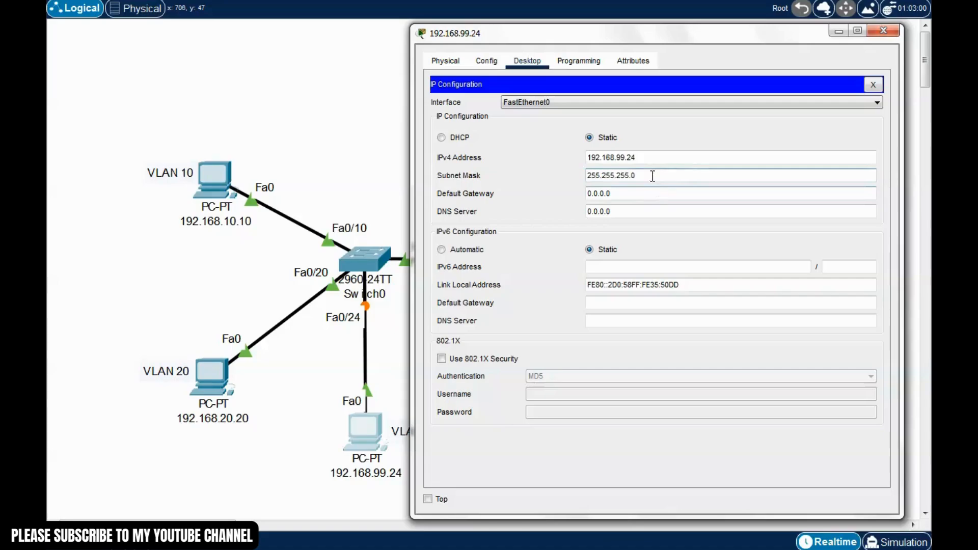
{"action": "left_click", "coordinate": [873, 84]}
{"action": "left_click", "coordinate": [884, 31]}
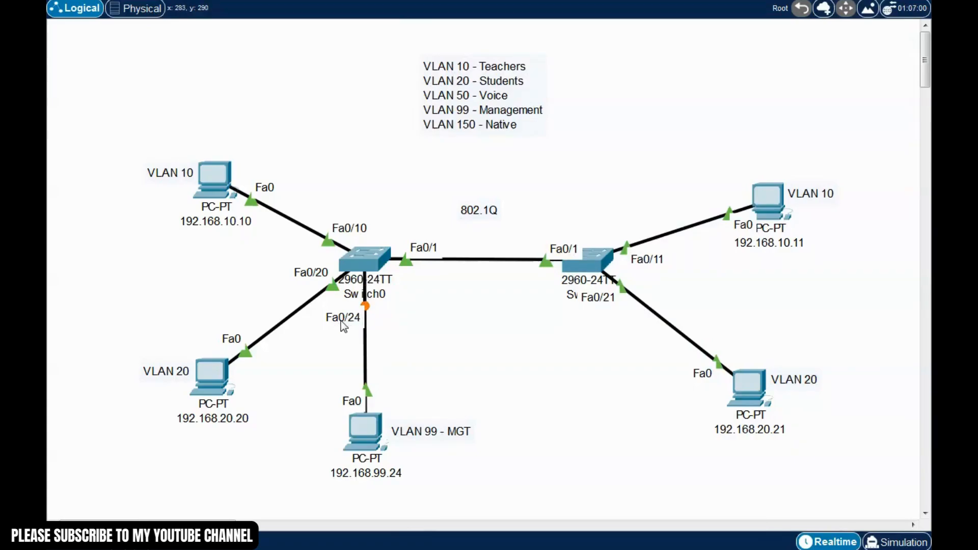
Open Switch0's CLI and enter global configuration mode via enable and conf t
{"action": "left_click", "coordinate": [371, 255]}
{"action": "left_click_drag", "start_coordinate": [519, 81], "coordinate": [581, 36]}
{"action": "left_click", "coordinate": [518, 59]}
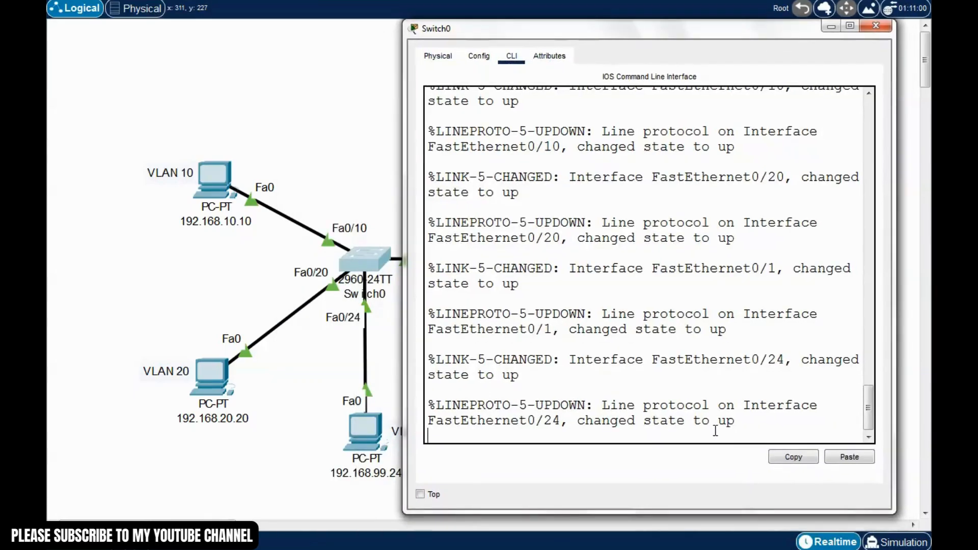
{"action": "key", "text": "Return"}
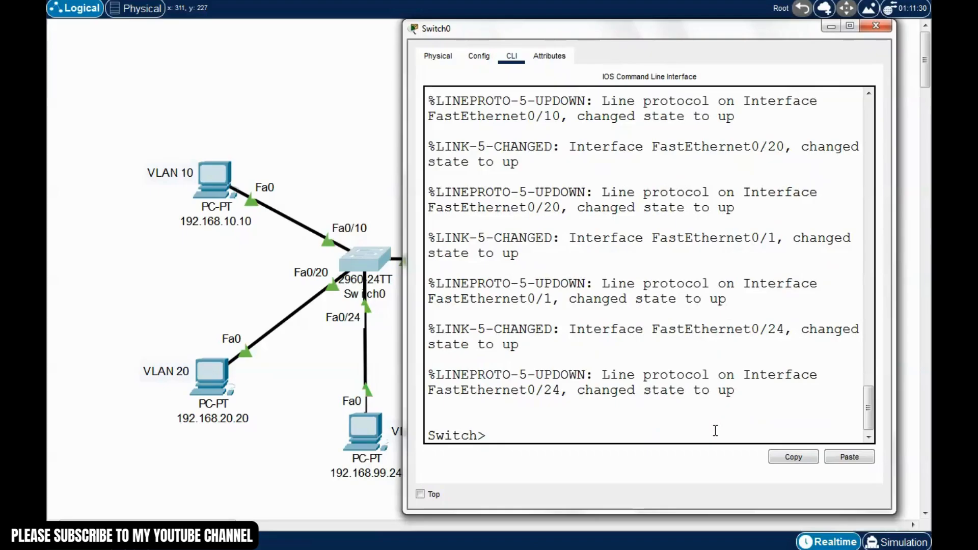
{"action": "type", "text": "enable"}
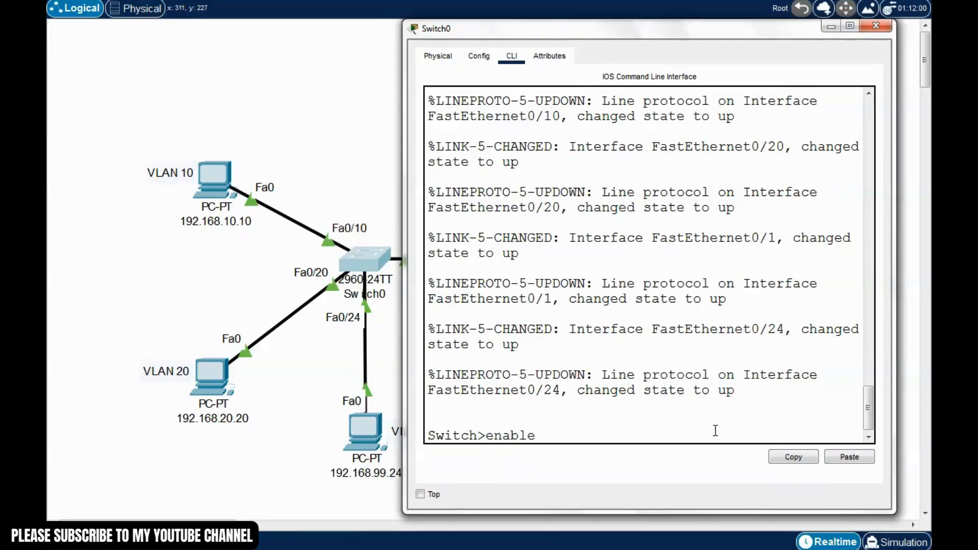
{"action": "key", "text": "Return"}
{"action": "type", "text": "cionf"}
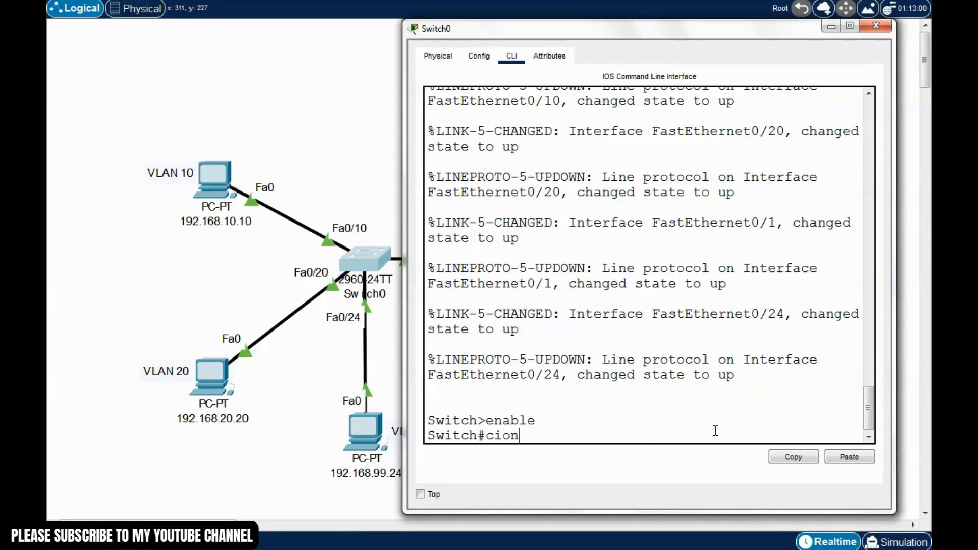
{"action": "key", "text": "BackSpace"}
{"action": "key", "text": "BackSpace"}
{"action": "type", "text": "onf t"}
{"action": "key", "text": "Return"}
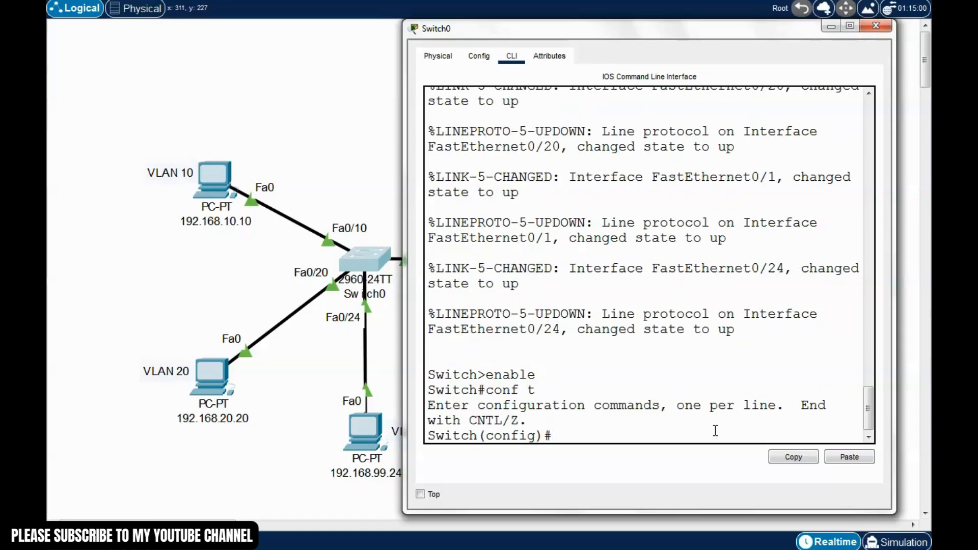
Make interface Fa0/24 an access port assigned to VLAN 99
{"action": "type", "text": "int f0/24"}
{"action": "key", "text": "Return"}
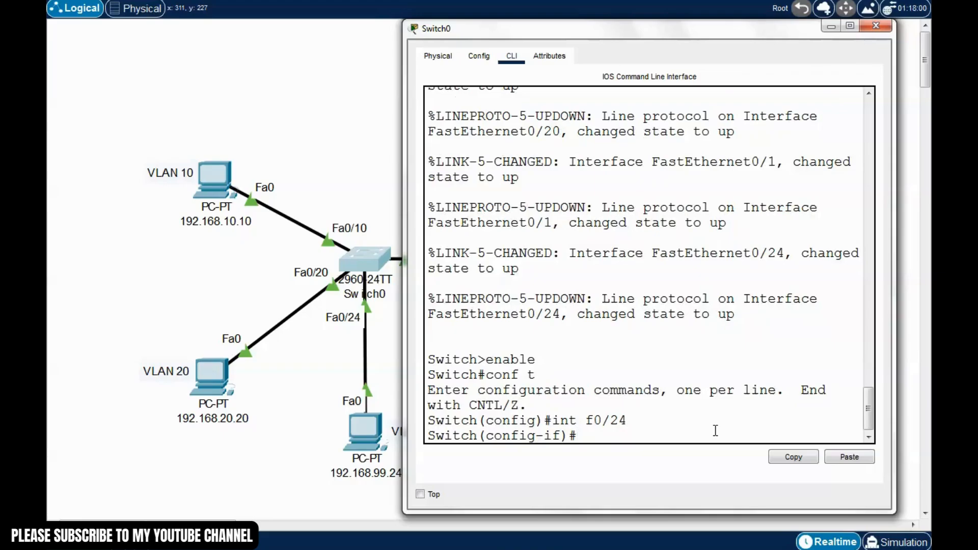
{"action": "type", "text": "switchport mode ac"}
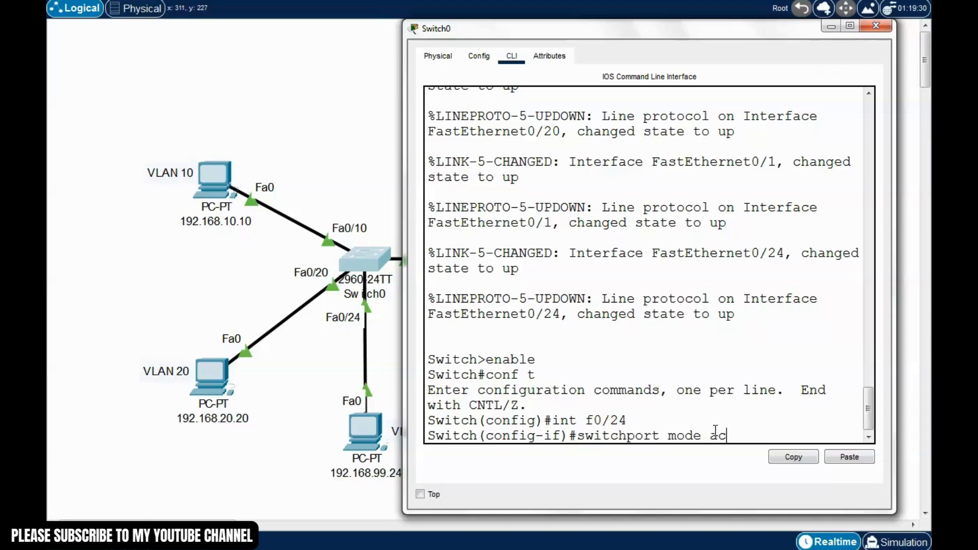
{"action": "type", "text": "cess"}
{"action": "key", "text": "Return"}
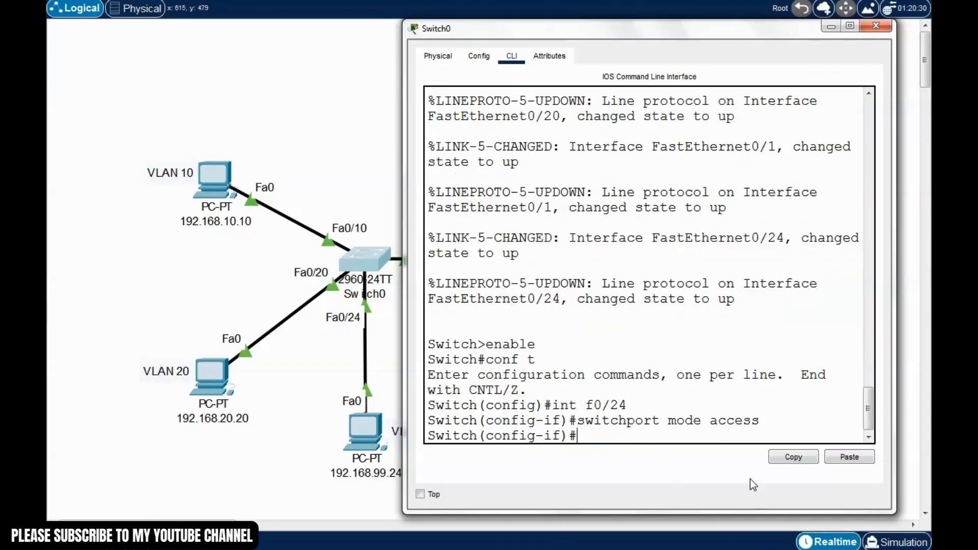
{"action": "type", "text": "switchport acces"}
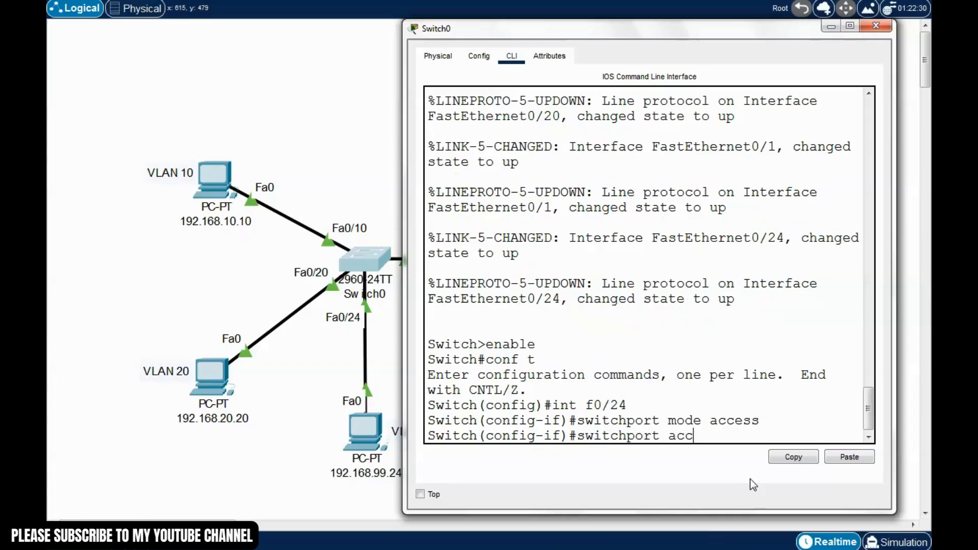
{"action": "type", "text": "s vlan 99"}
{"action": "key", "text": "Return"}
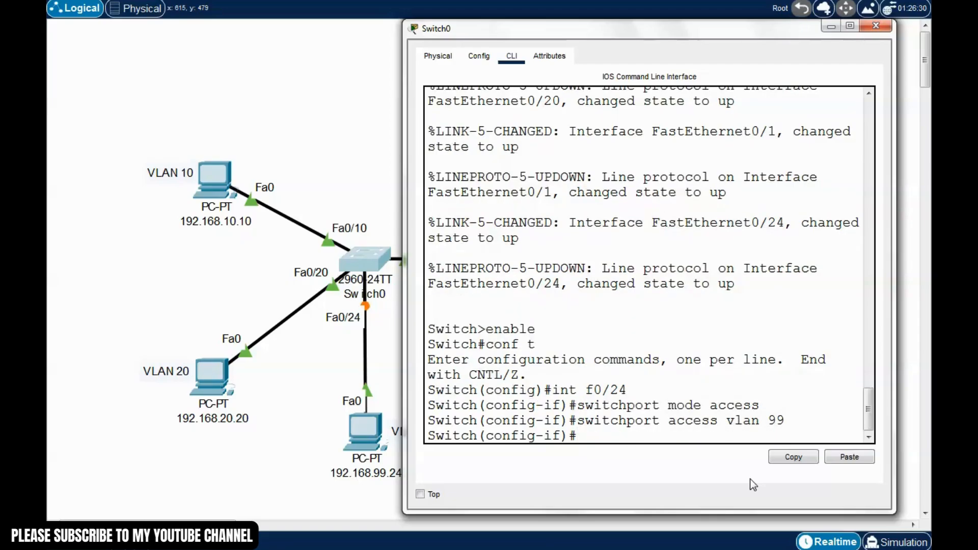
Exit configuration mode, save with write, and list VLANs with show vlan brief
{"action": "key", "text": "ctrl+z"}
{"action": "type", "text": "write"}
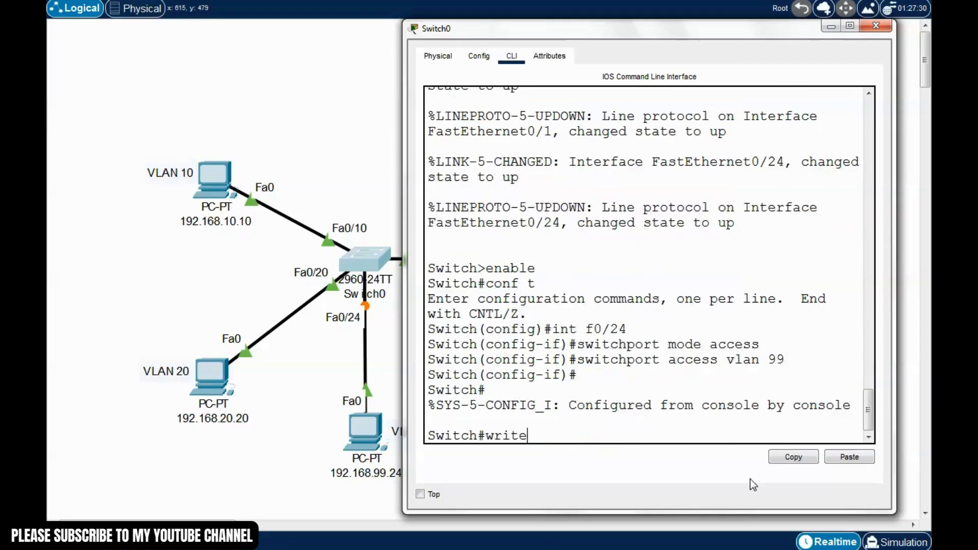
{"action": "key", "text": "Return"}
{"action": "type", "text": "sh"}
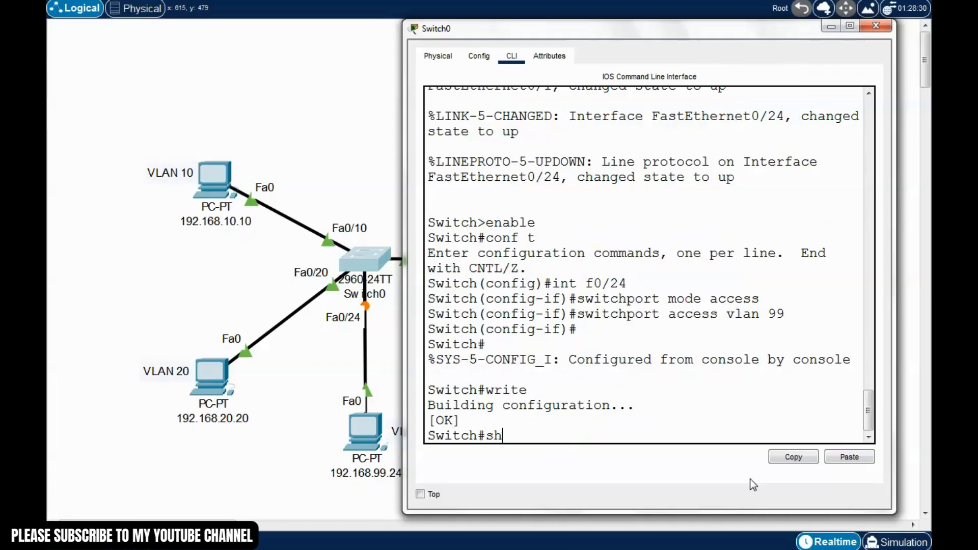
{"action": "type", "text": "ow vlan brief"}
{"action": "key", "text": "Return"}
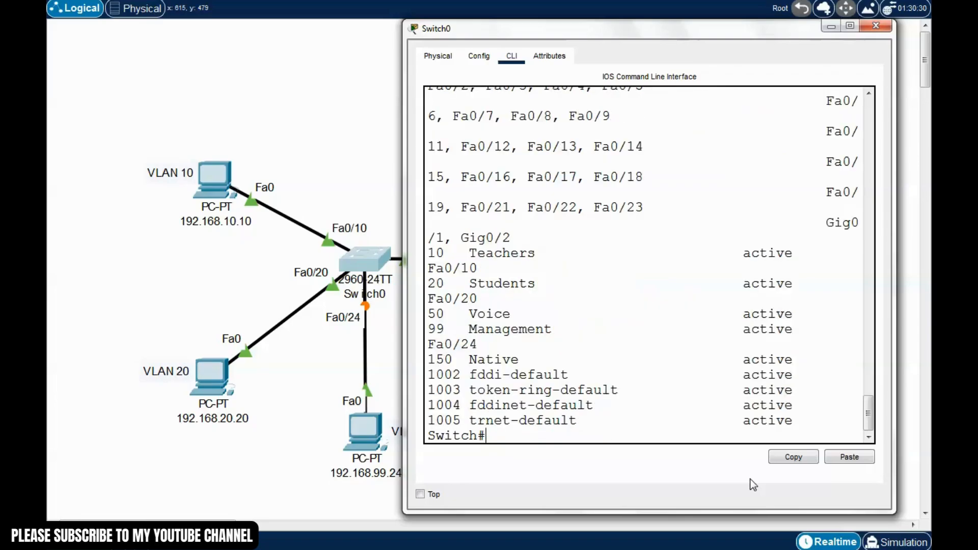
Widen the window, check Fa0/24 is listed under VLAN 99 Management, and close Switch0
{"action": "left_click_drag", "start_coordinate": [403, 324], "coordinate": [129, 324]}
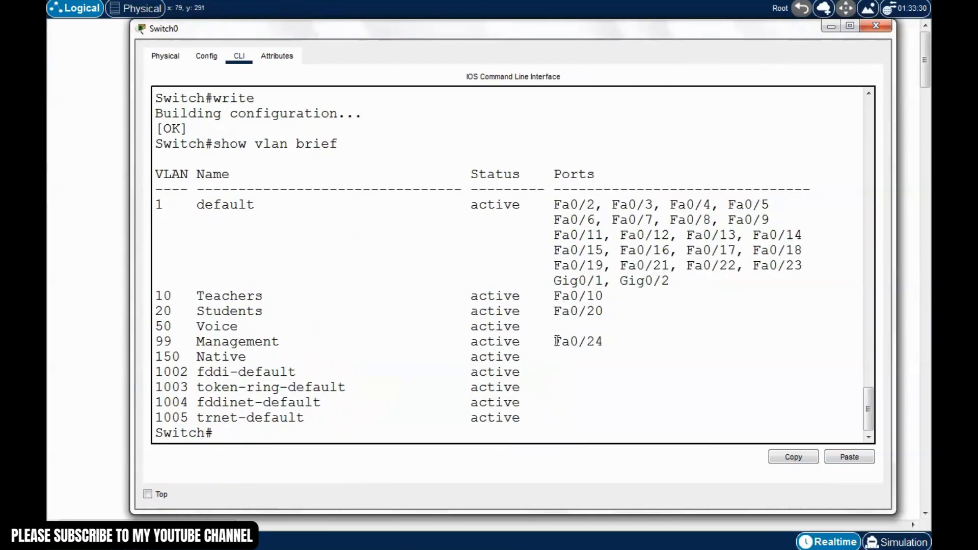
{"action": "left_click_drag", "start_coordinate": [554, 341], "coordinate": [154, 344]}
{"action": "left_click_drag", "start_coordinate": [622, 29], "coordinate": [639, 33]}
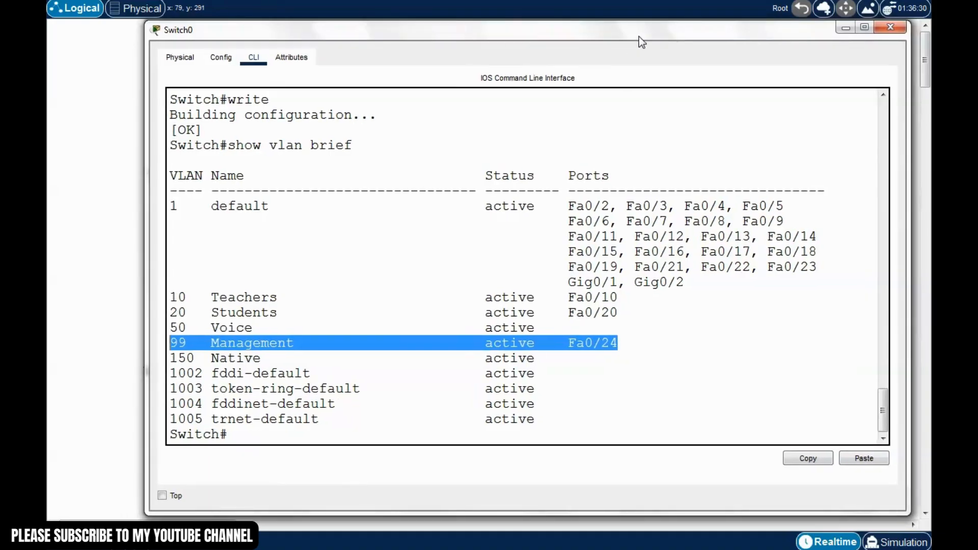
{"action": "left_click", "coordinate": [886, 29]}
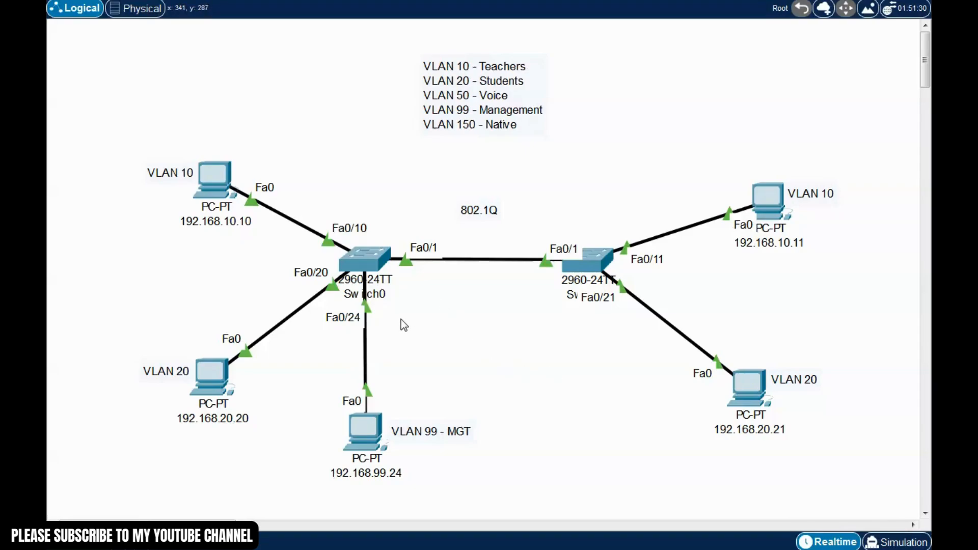
Reopen Switch0's CLI and enter configuration mode for interface VLAN 99
{"action": "left_click", "coordinate": [372, 264]}
{"action": "left_click_drag", "start_coordinate": [540, 77], "coordinate": [658, 25]}
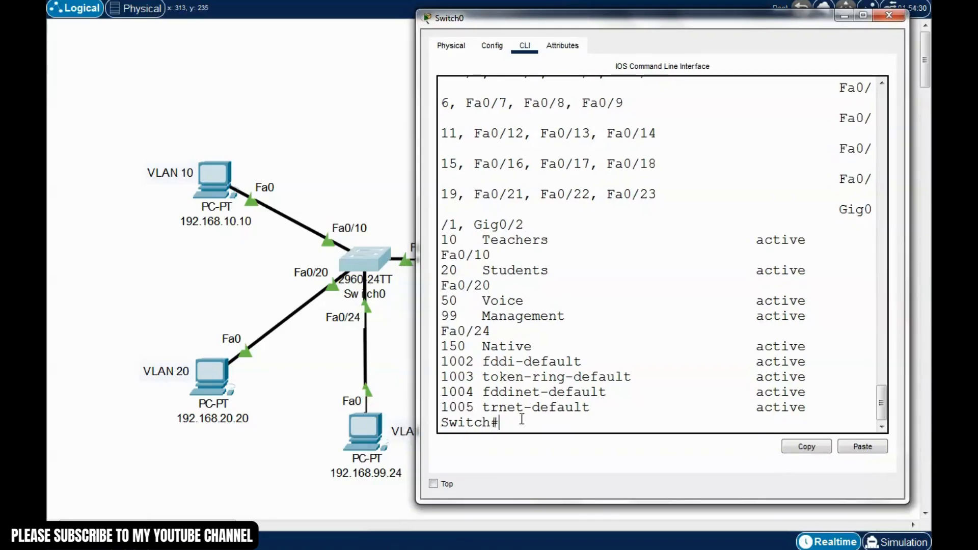
{"action": "type", "text": "conf t"}
{"action": "key", "text": "Return"}
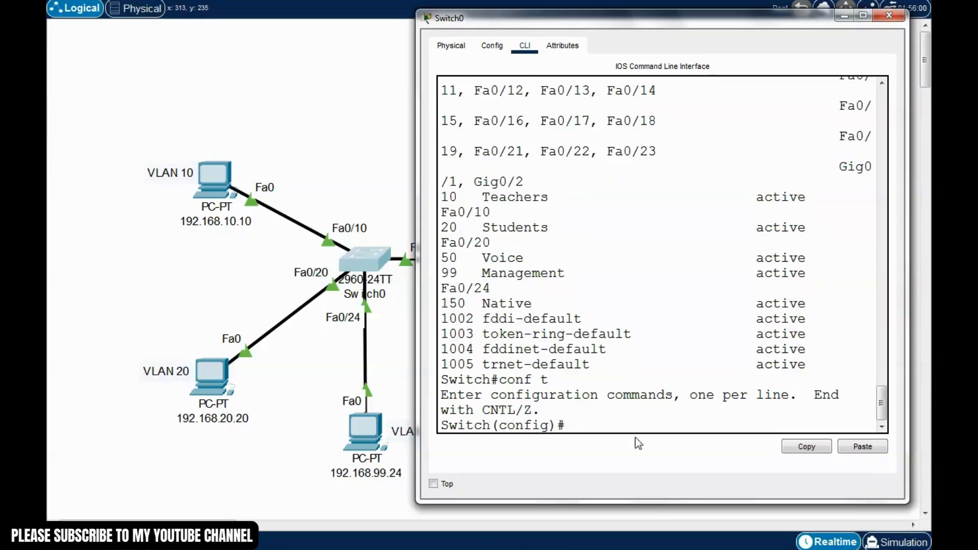
{"action": "type", "text": "int vlan"}
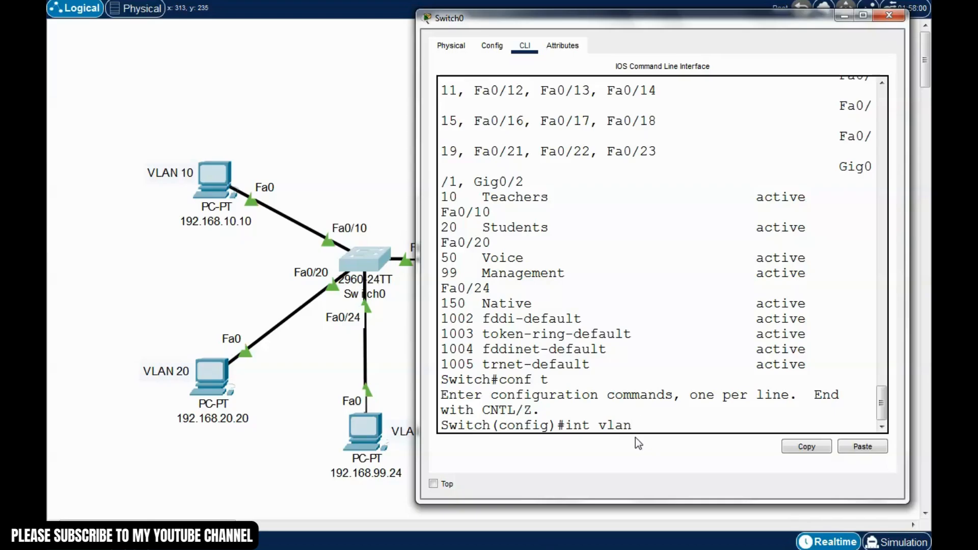
{"action": "type", "text": " 99"}
{"action": "key", "text": "Return"}
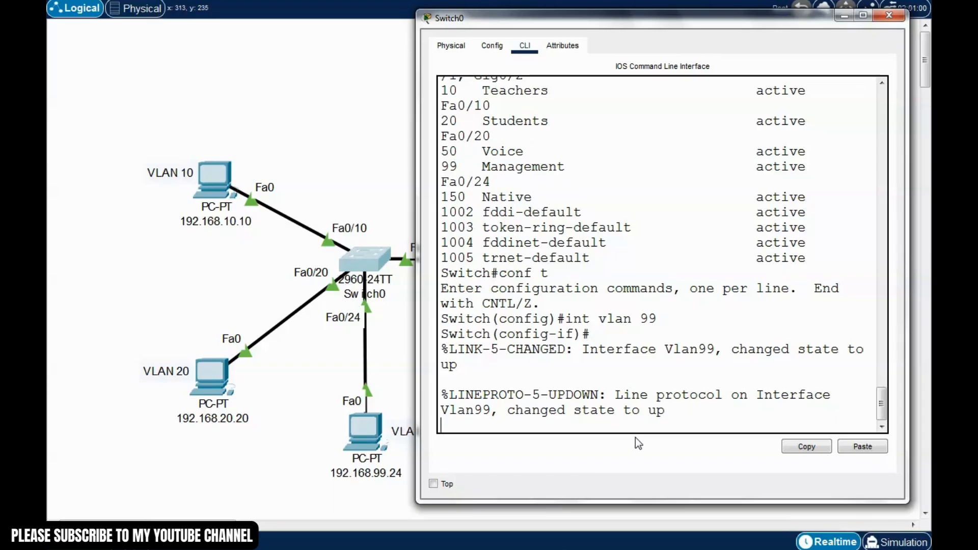
Assign VLAN 99 the address 192.168.99.25 with mask 255.255.255.0
{"action": "key", "text": "Return"}
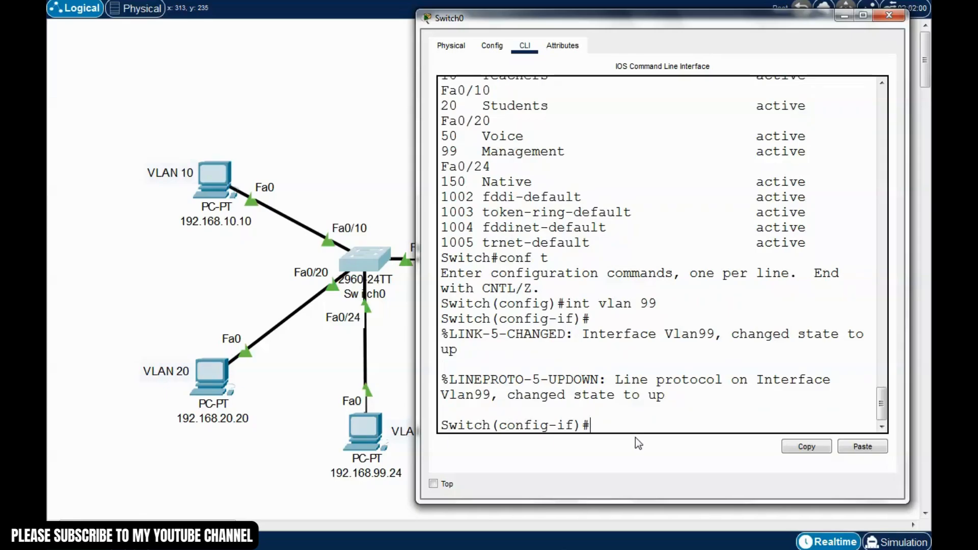
{"action": "type", "text": "ip address 192.16"}
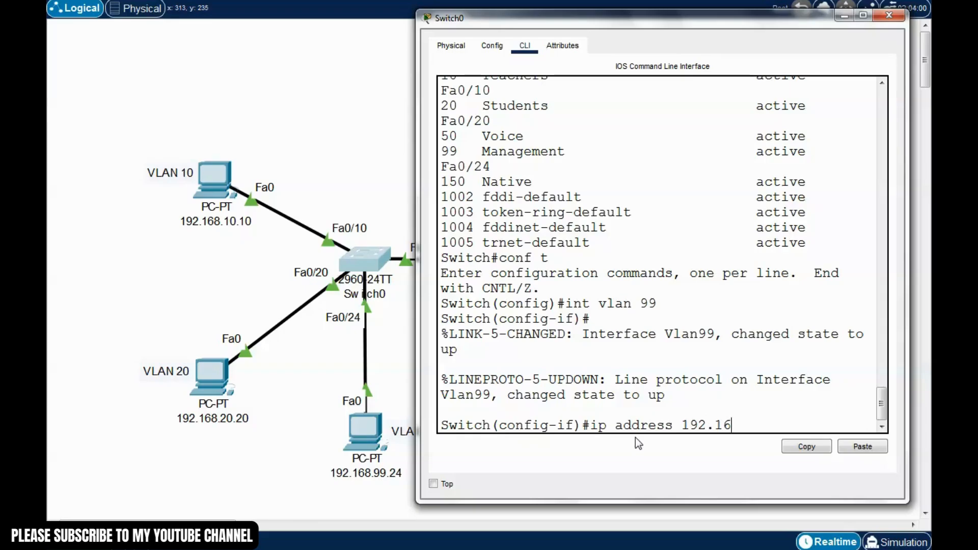
{"action": "type", "text": "8.99."}
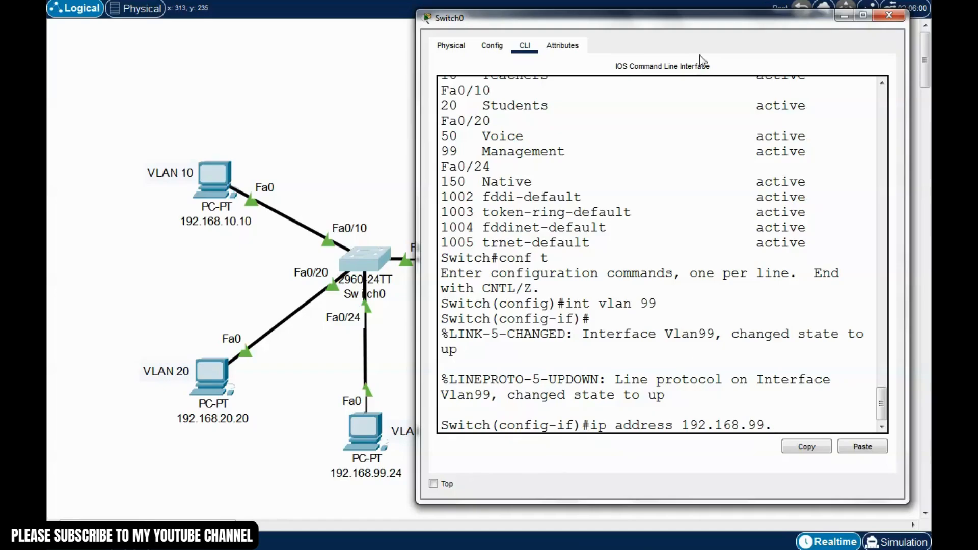
{"action": "left_click_drag", "start_coordinate": [709, 21], "coordinate": [721, 25]}
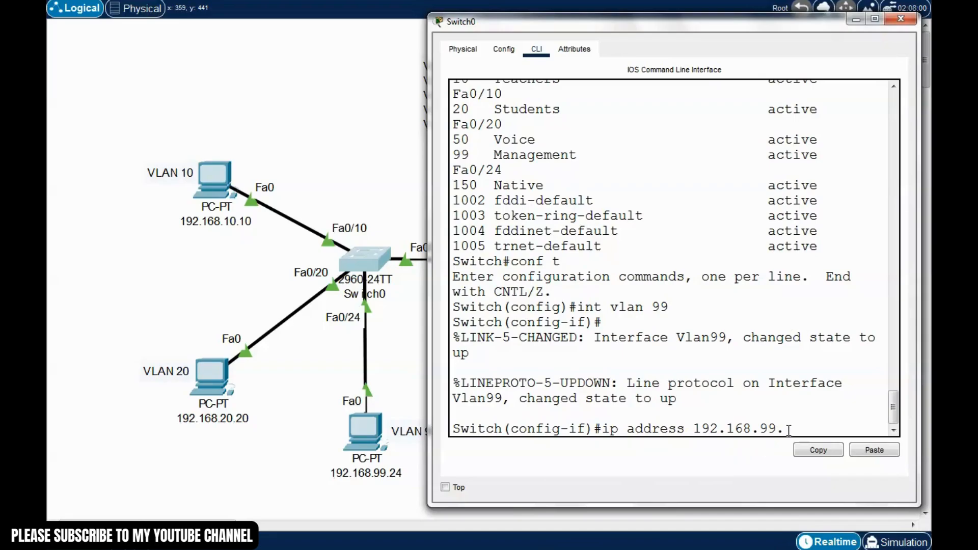
{"action": "type", "text": "25"}
{"action": "left_click_drag", "start_coordinate": [429, 338], "coordinate": [363, 338]}
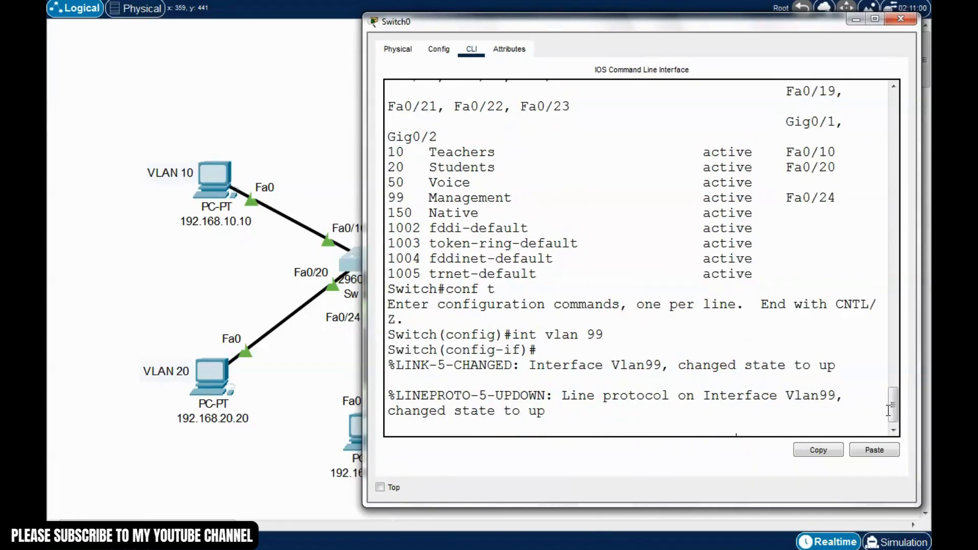
{"action": "left_click_drag", "start_coordinate": [893, 411], "coordinate": [900, 440]}
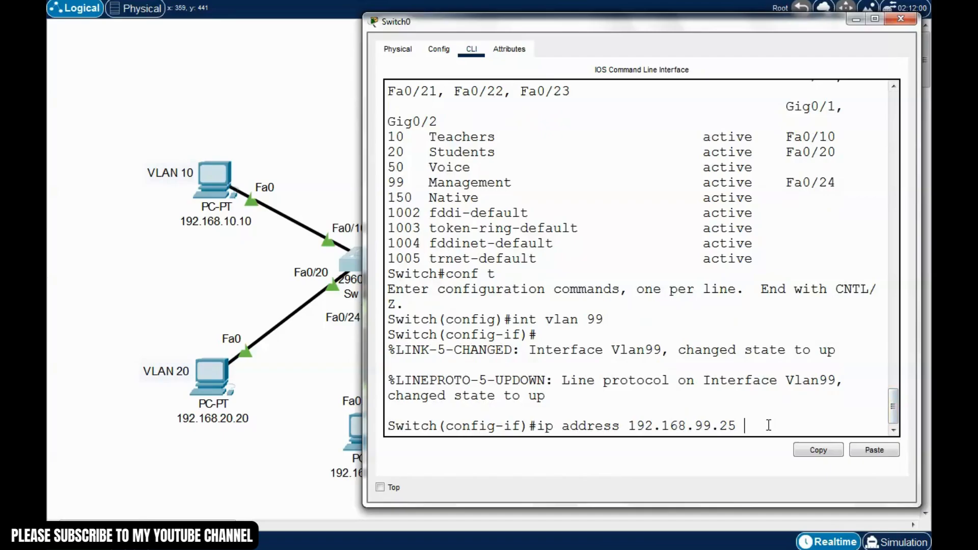
{"action": "type", "text": "255.255.255.0"}
{"action": "key", "text": "Return"}
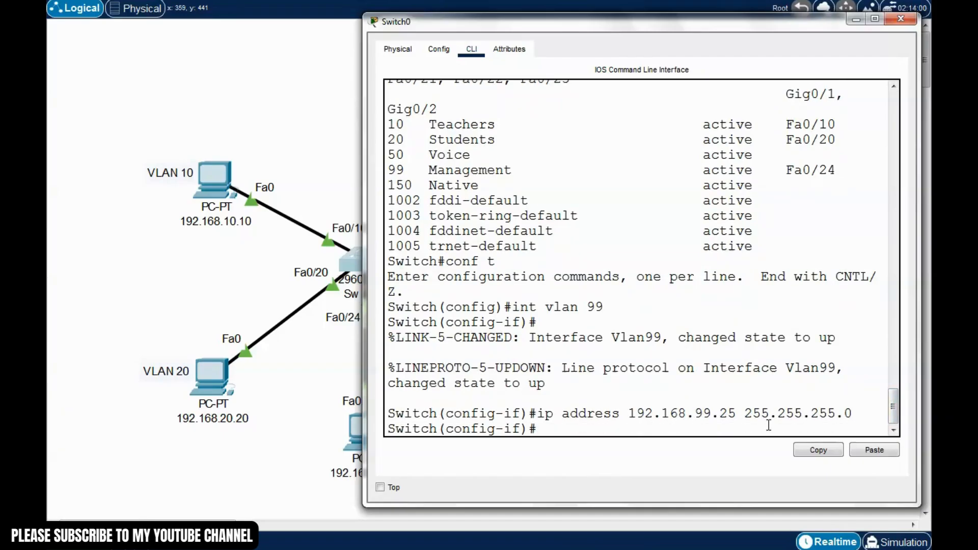
Bring the VLAN 99 interface up with no shutdown and save with write
{"action": "type", "text": "no shuftdown"}
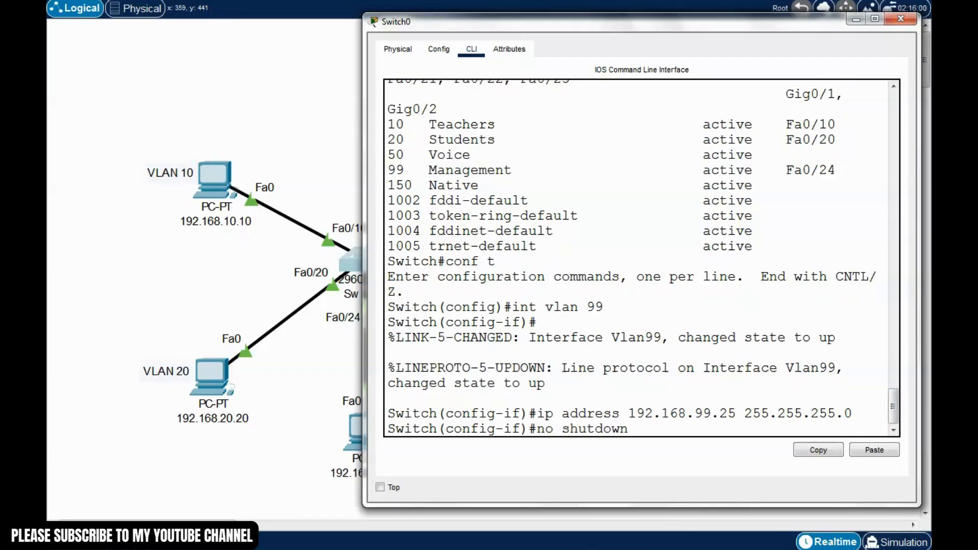
{"action": "key", "text": "Return"}
{"action": "key", "text": "ctrl+z"}
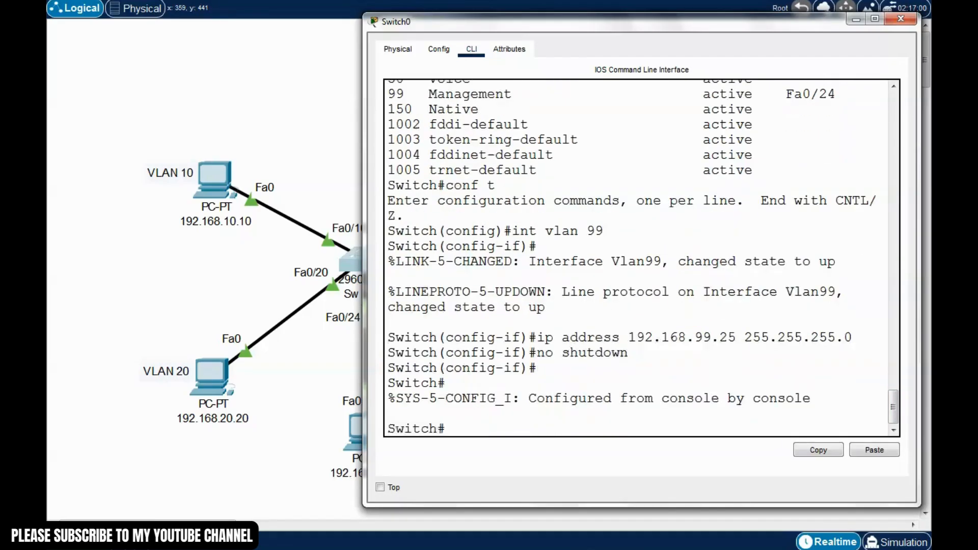
{"action": "type", "text": "write"}
{"action": "key", "text": "Return"}
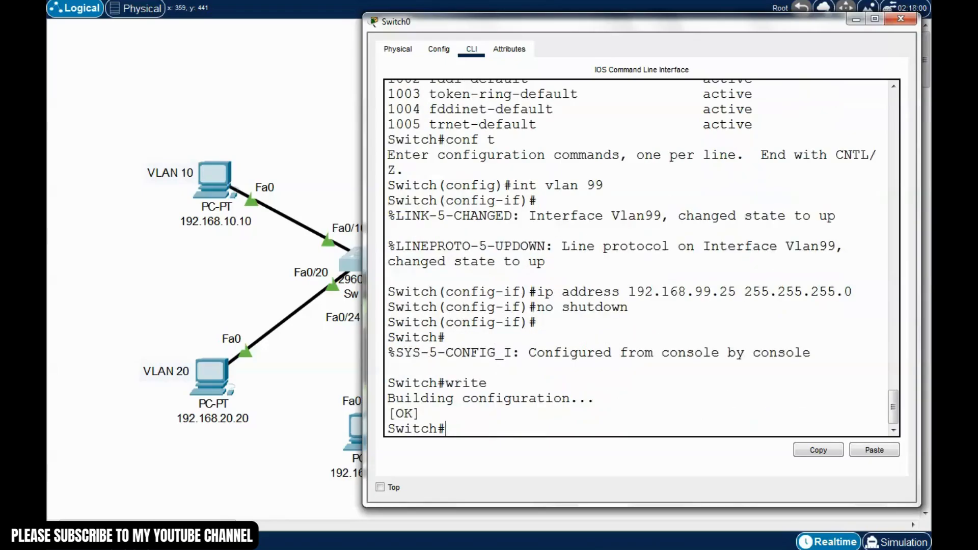
Close Switch0, open Switch1's CLI and enter VLAN 99 interface configuration mode
{"action": "left_click", "coordinate": [900, 20]}
{"action": "left_click", "coordinate": [583, 258]}
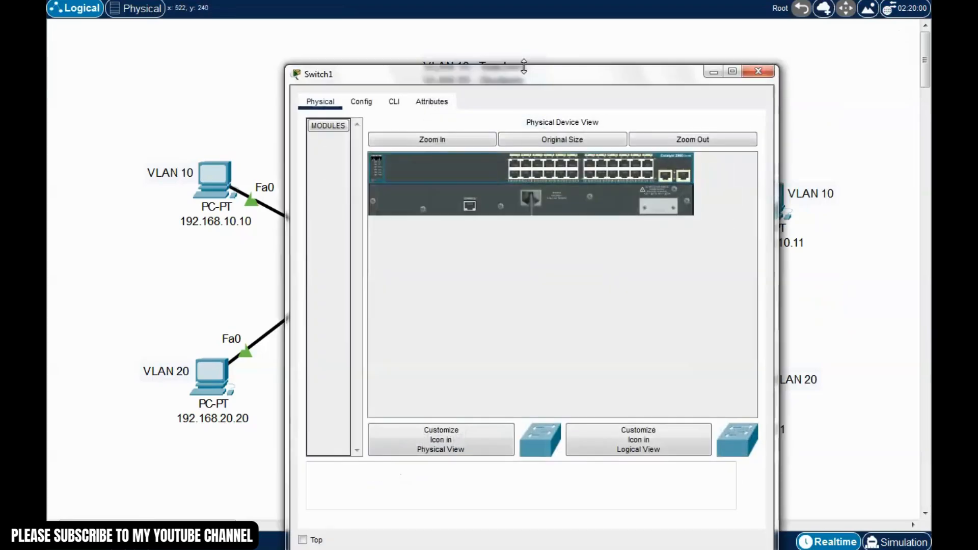
{"action": "left_click_drag", "start_coordinate": [535, 81], "coordinate": [654, 41]}
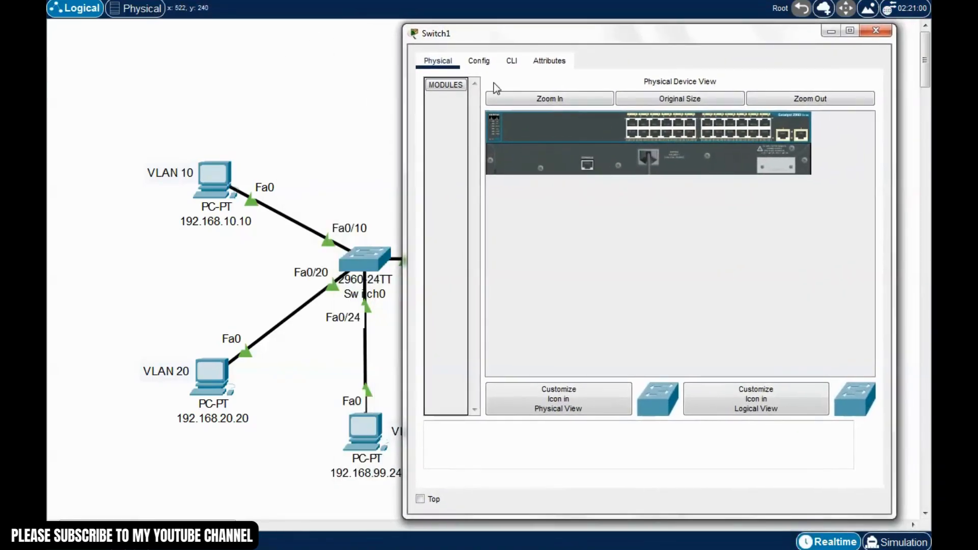
{"action": "left_click", "coordinate": [530, 61]}
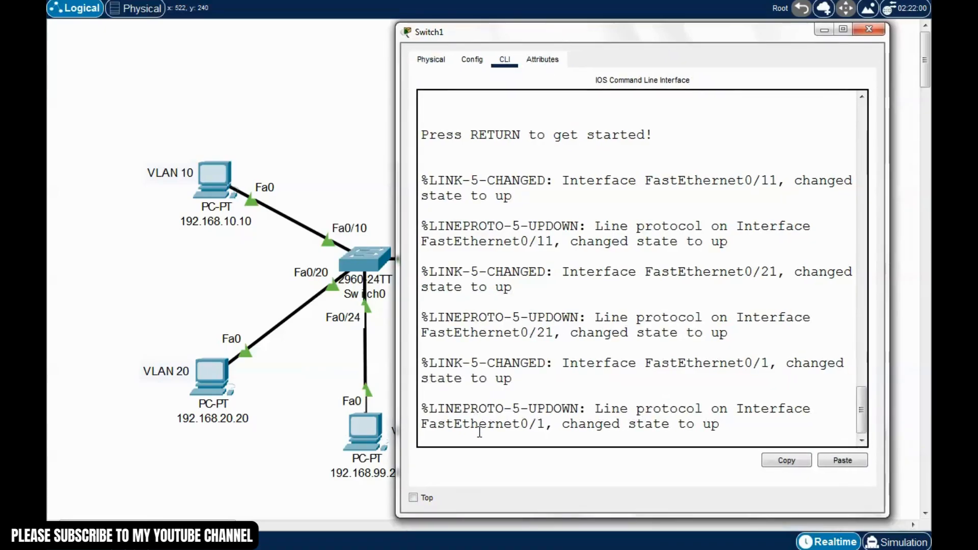
{"action": "key", "text": "Return"}
{"action": "type", "text": "enable"}
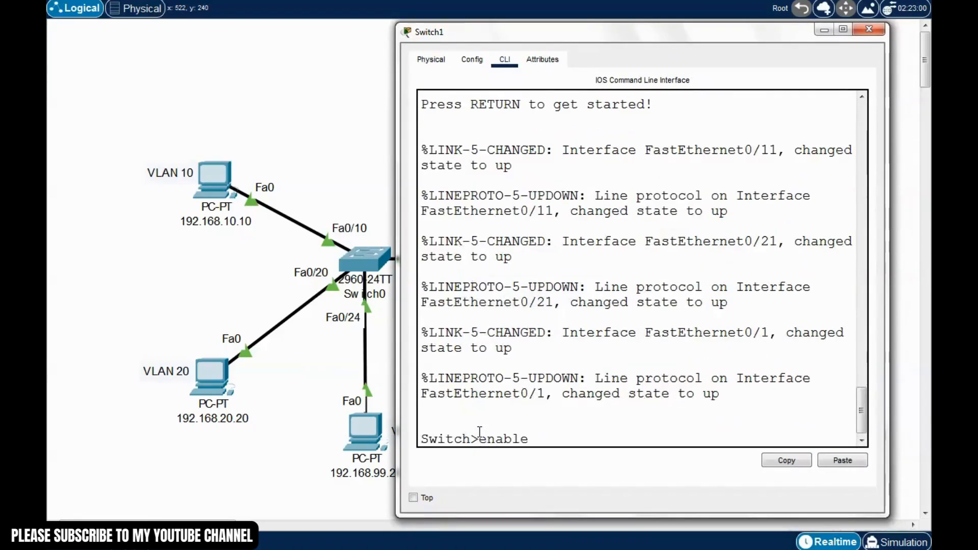
{"action": "key", "text": "Return"}
{"action": "type", "text": "conf t"}
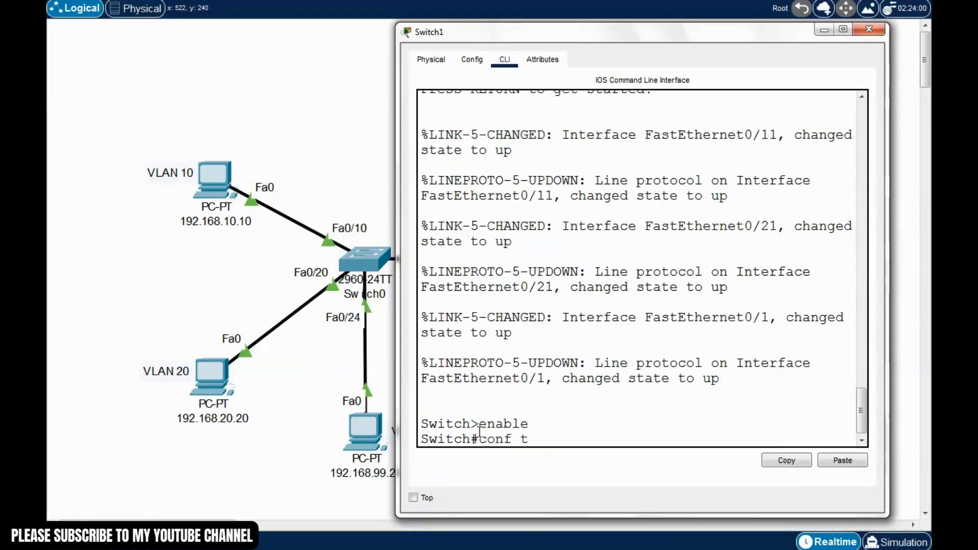
{"action": "key", "text": "Return"}
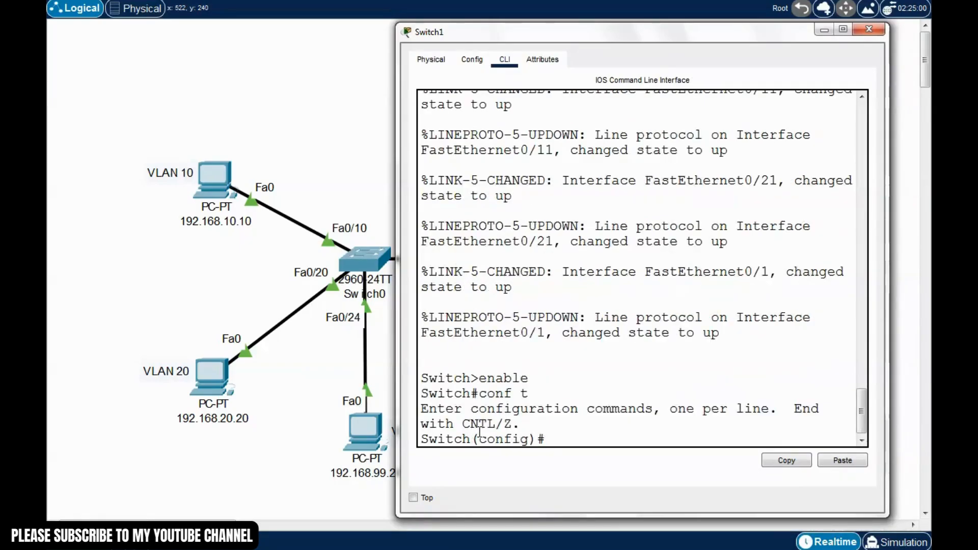
{"action": "type", "text": "int vlan 99"}
{"action": "key", "text": "Return"}
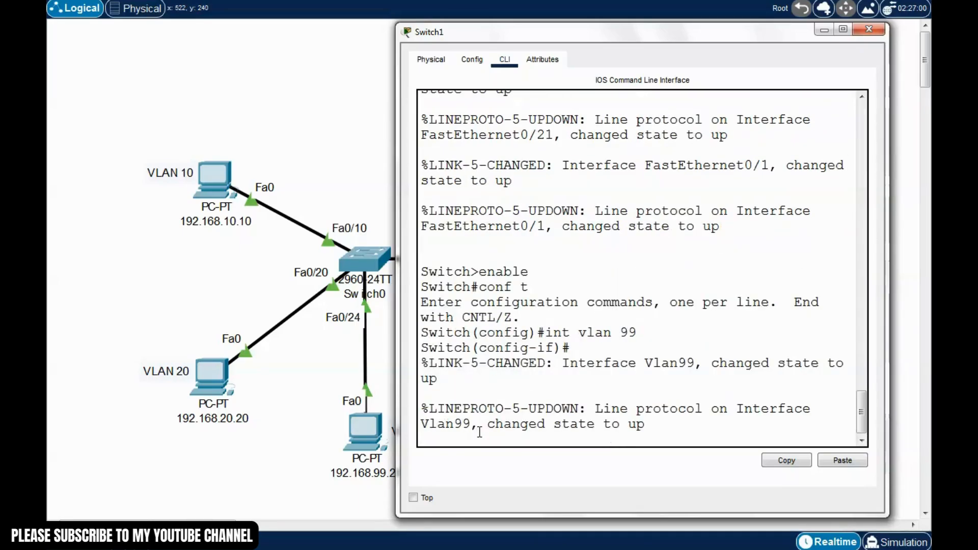
Assign Switch1's VLAN 99 the address 192.168.99.26 255.255.255.0
{"action": "key", "text": "Return"}
{"action": "type", "text": "ip addr"}
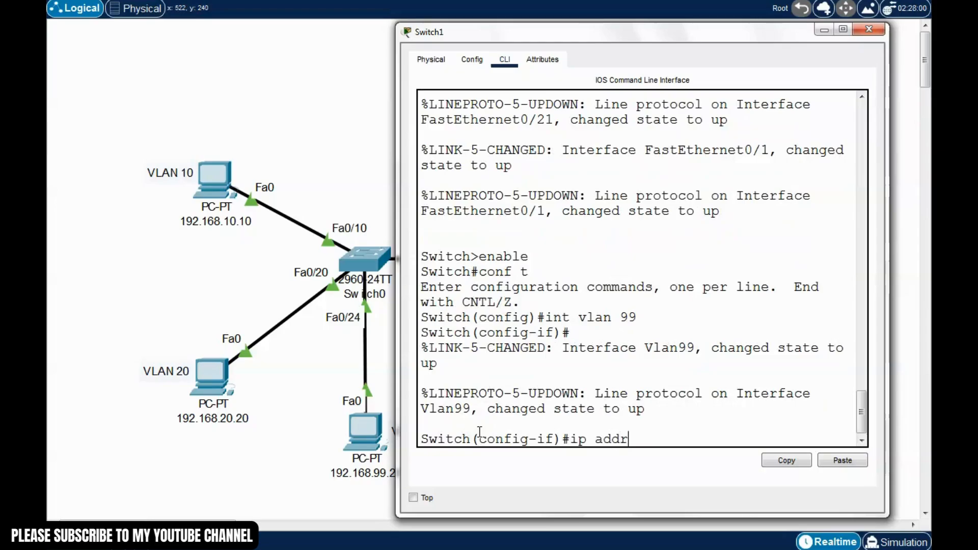
{"action": "type", "text": "ess 192.168.99"}
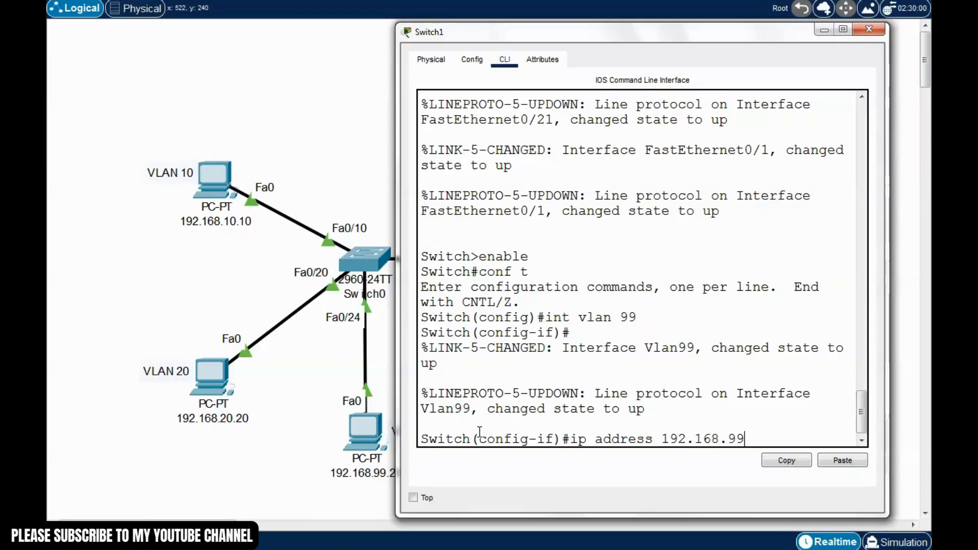
{"action": "type", "text": ".26"}
{"action": "left_click_drag", "start_coordinate": [573, 33], "coordinate": [561, 26]}
{"action": "left_click_drag", "start_coordinate": [386, 156], "coordinate": [342, 157]}
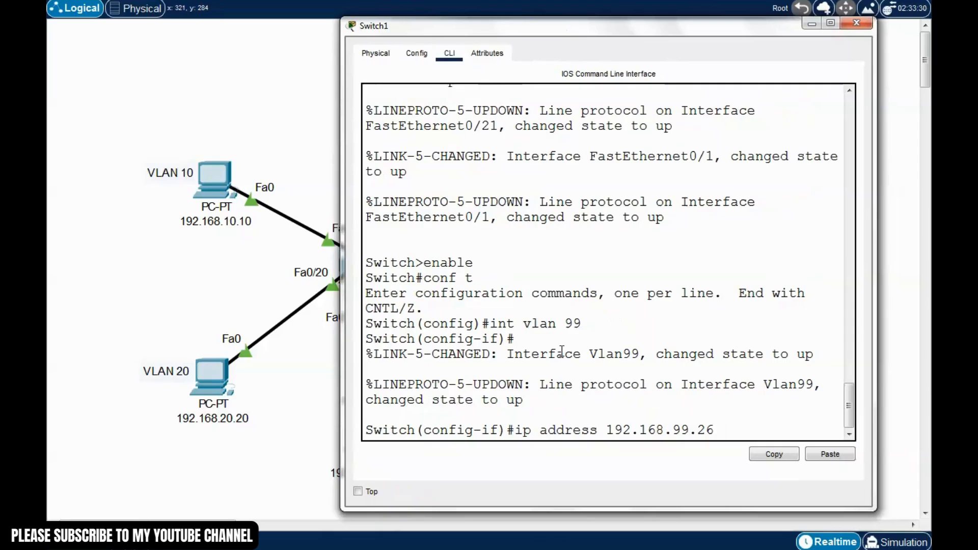
{"action": "left_click_drag", "start_coordinate": [490, 34], "coordinate": [476, 31]}
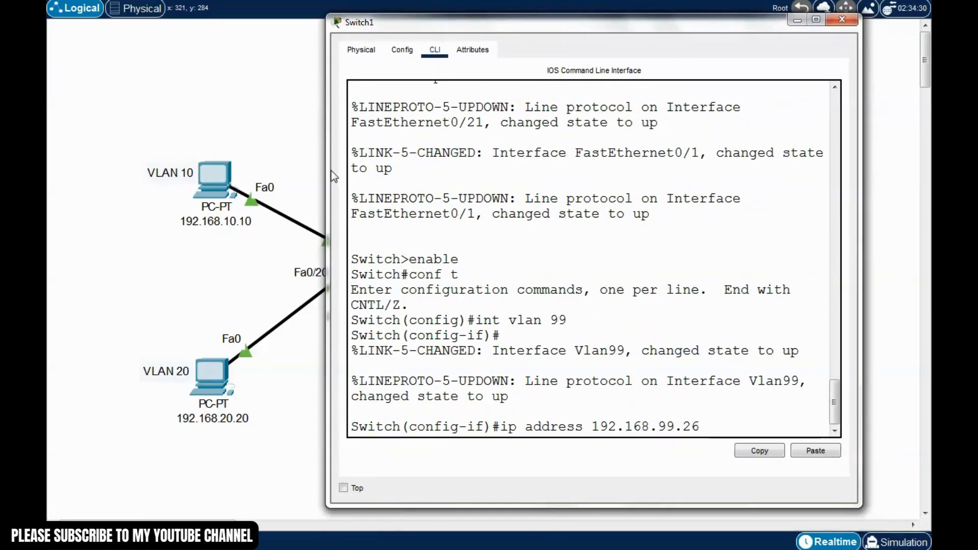
{"action": "left_click_drag", "start_coordinate": [328, 175], "coordinate": [295, 176]}
{"action": "type", "text": "25"}
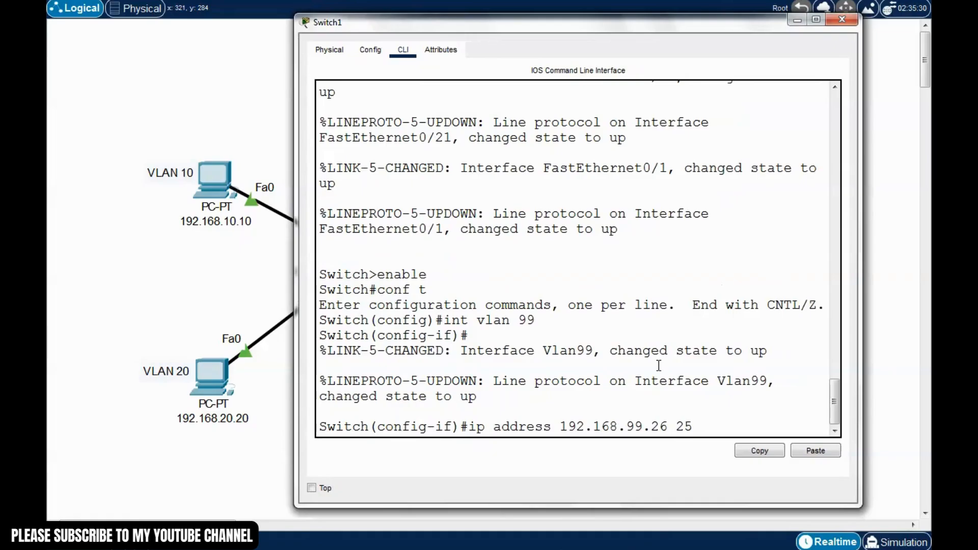
{"action": "type", "text": "5.255.255.0"}
{"action": "key", "text": "Return"}
Enable the interface with no shutdown, save Switch1's configuration with write and close its window
{"action": "type", "text": "no shut"}
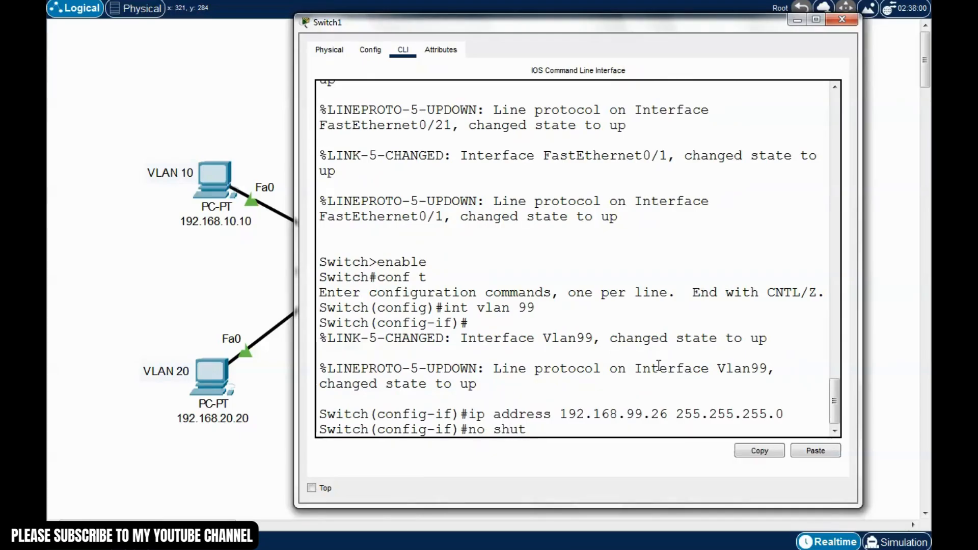
{"action": "key", "text": "Tab"}
{"action": "key", "text": "Return"}
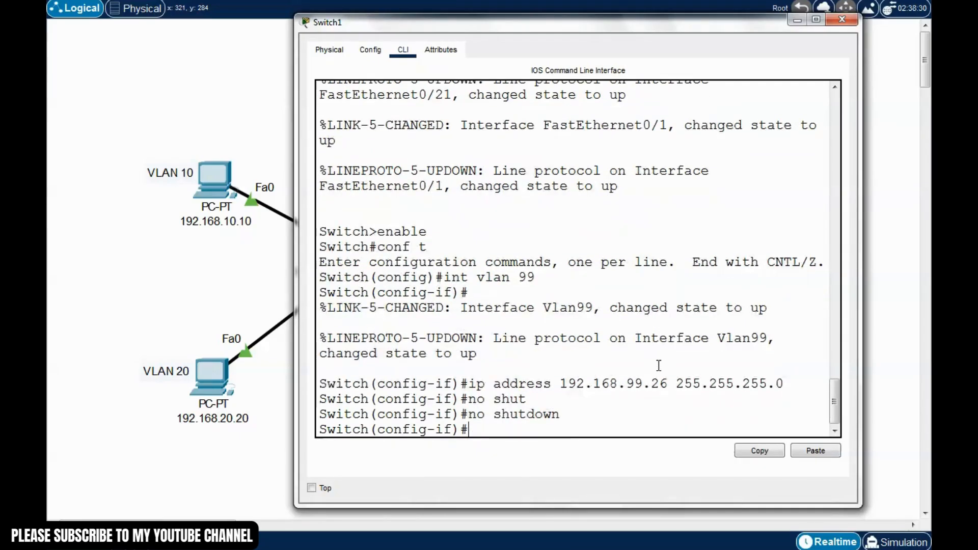
{"action": "key", "text": "ctrl+z"}
{"action": "type", "text": "write"}
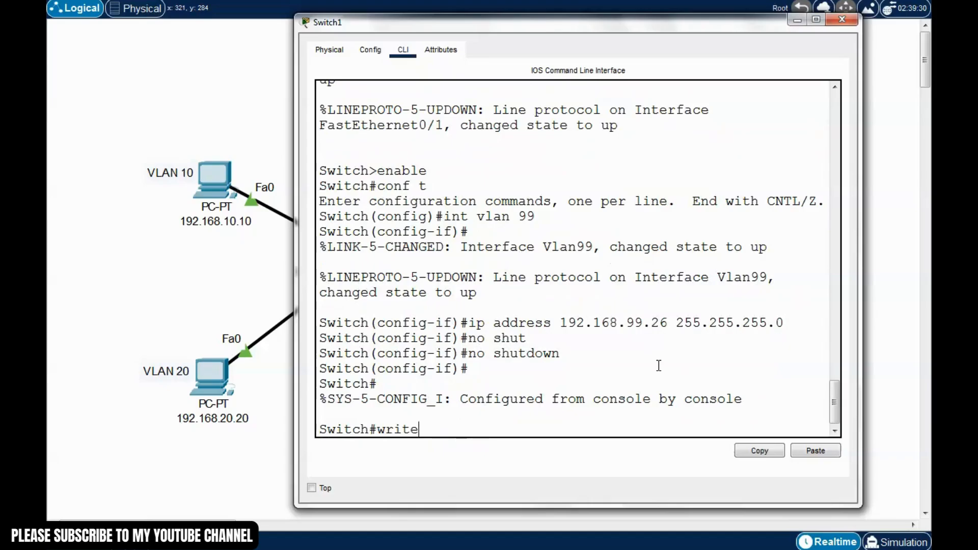
{"action": "key", "text": "Return"}
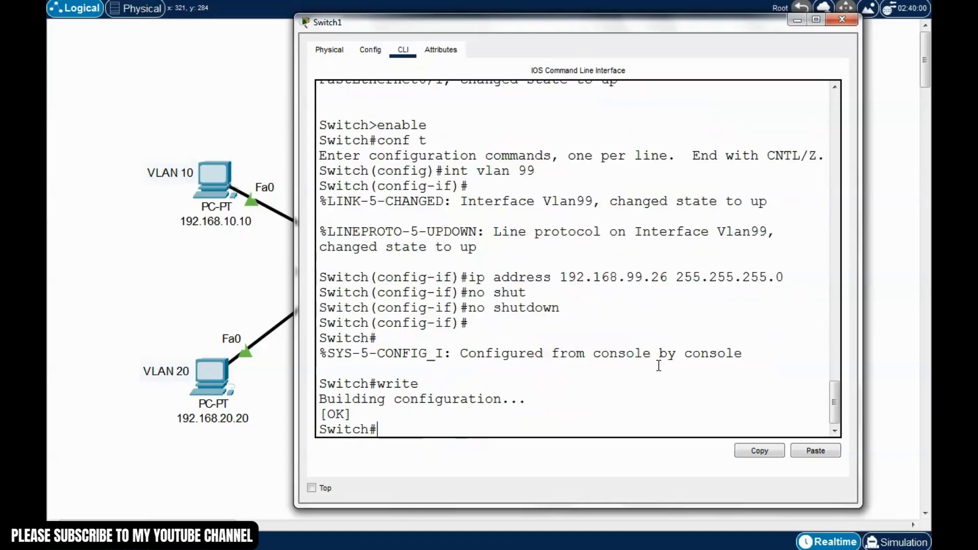
{"action": "left_click", "coordinate": [842, 20]}
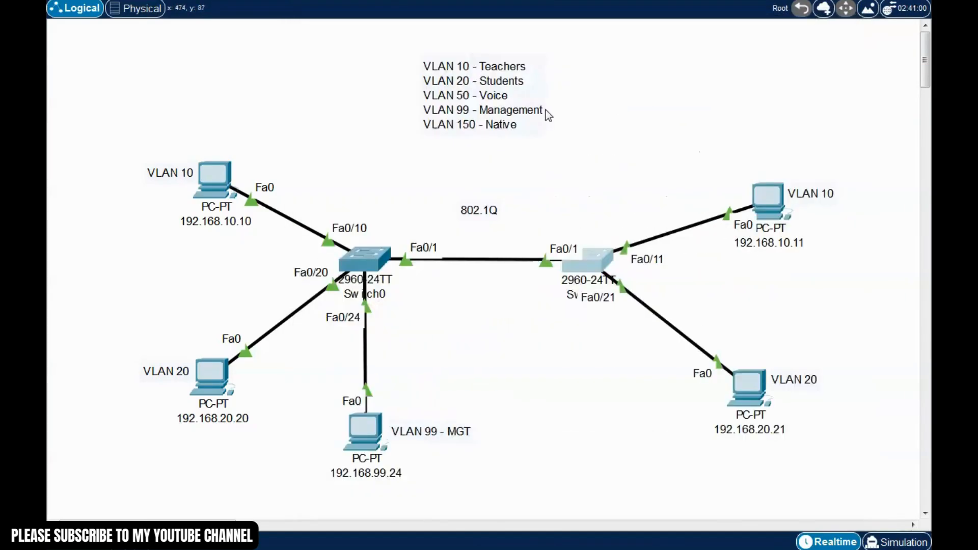
From PC 192.168.99.24's command prompt, ping Switch0 at 192.168.99.25
{"action": "left_click", "coordinate": [365, 430]}
{"action": "left_click_drag", "start_coordinate": [582, 84], "coordinate": [716, 47]}
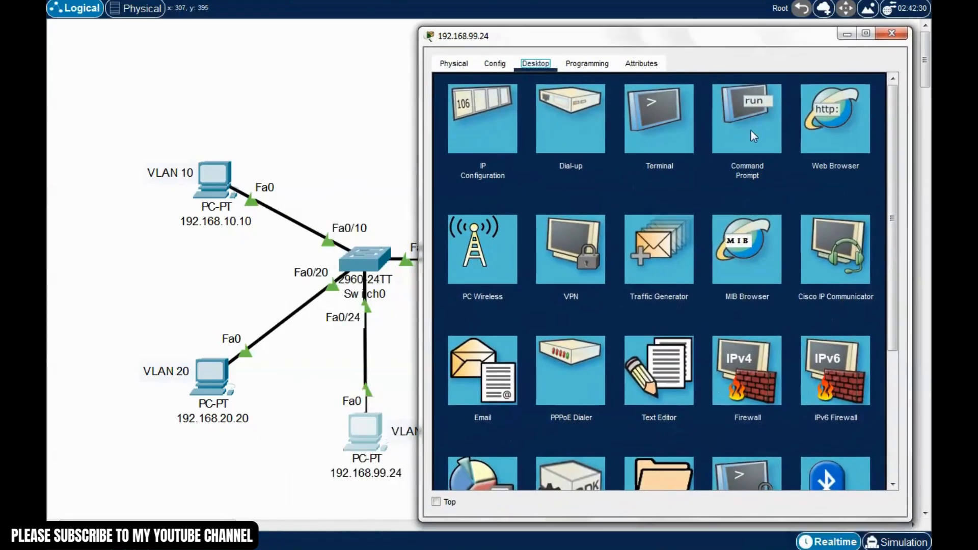
{"action": "left_click", "coordinate": [751, 131]}
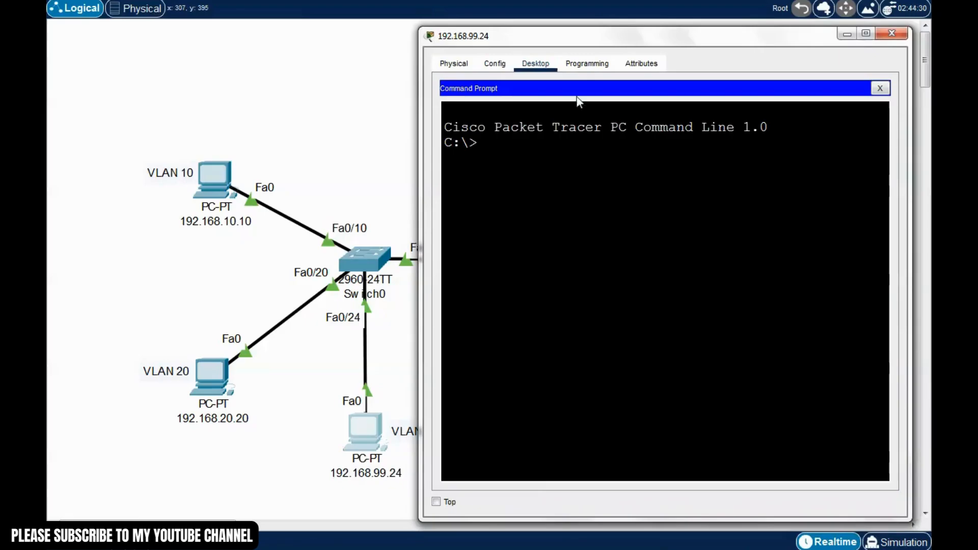
{"action": "left_click_drag", "start_coordinate": [647, 38], "coordinate": [660, 399]}
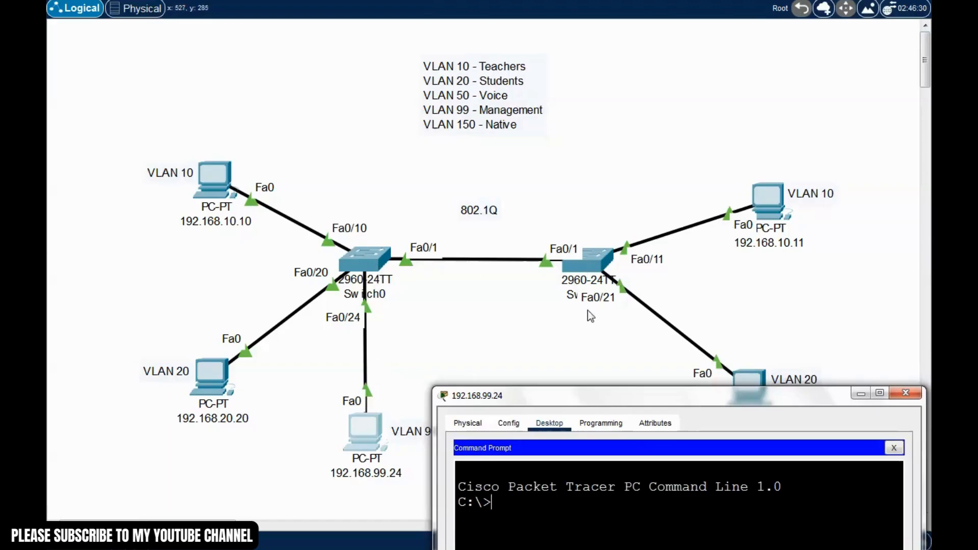
{"action": "left_click_drag", "start_coordinate": [673, 396], "coordinate": [648, 84]}
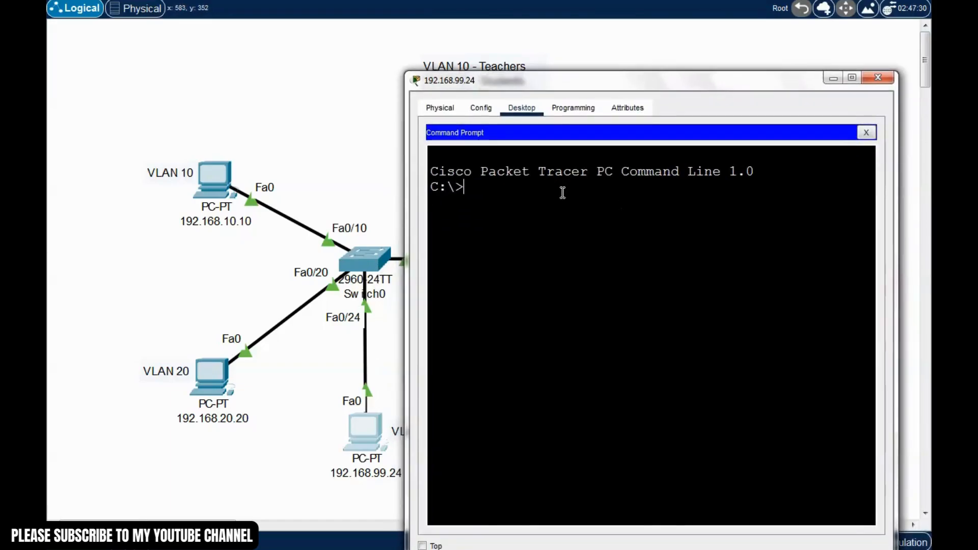
{"action": "type", "text": "ping 192.168.899"}
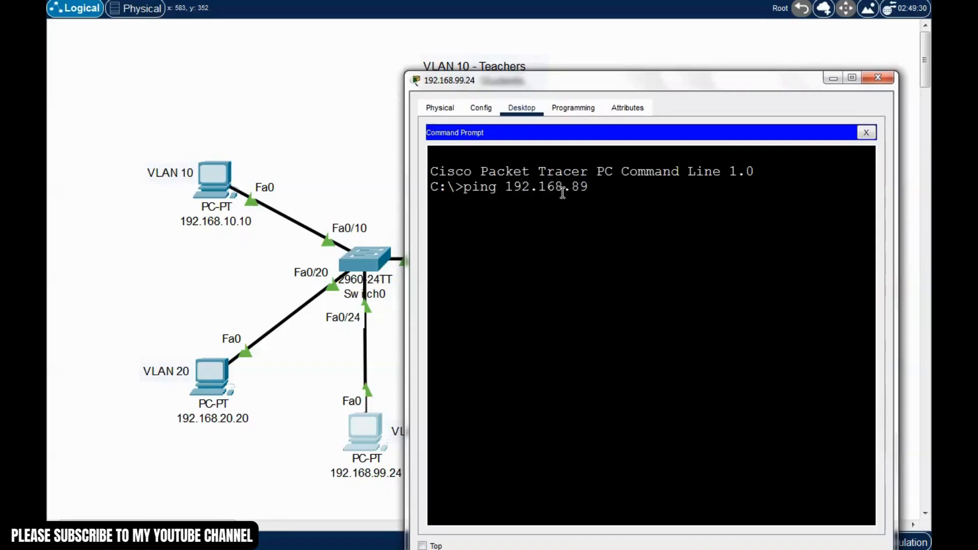
{"action": "key", "text": "BackSpace"}
{"action": "key", "text": "BackSpace"}
{"action": "key", "text": "BackSpace"}
{"action": "type", "text": "="}
{"action": "type", "text": "99"}
{"action": "type", "text": ".25"}
{"action": "key", "text": "Return"}
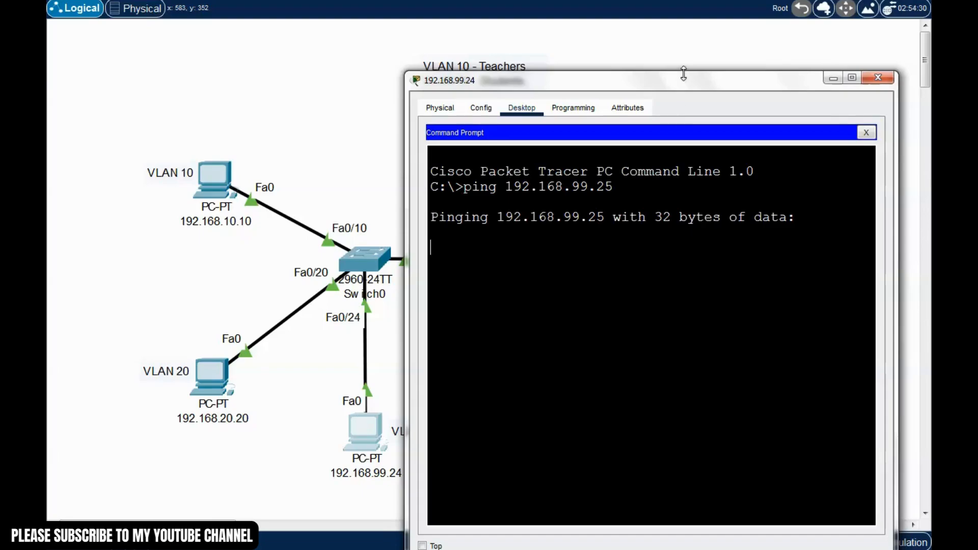
Ping Switch1 at 192.168.99.26 and close the PC window
{"action": "left_click_drag", "start_coordinate": [693, 75], "coordinate": [699, 55]}
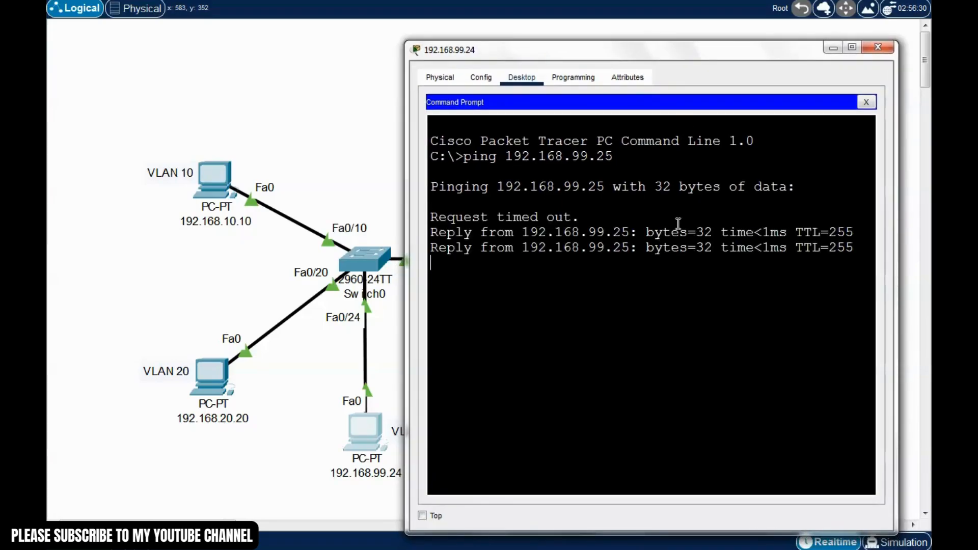
{"action": "key", "text": "Up"}
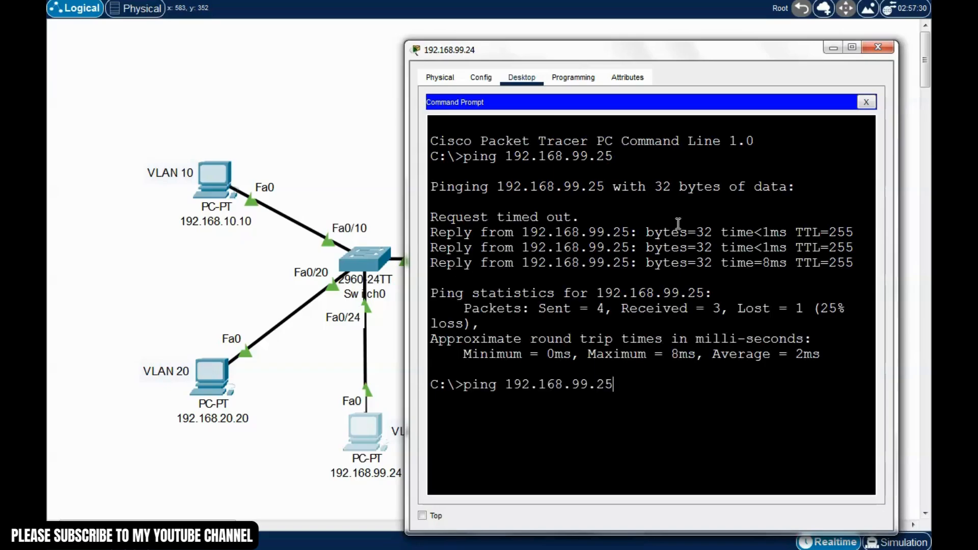
{"action": "key", "text": "BackSpace"}
{"action": "type", "text": "6"}
{"action": "key", "text": "Return"}
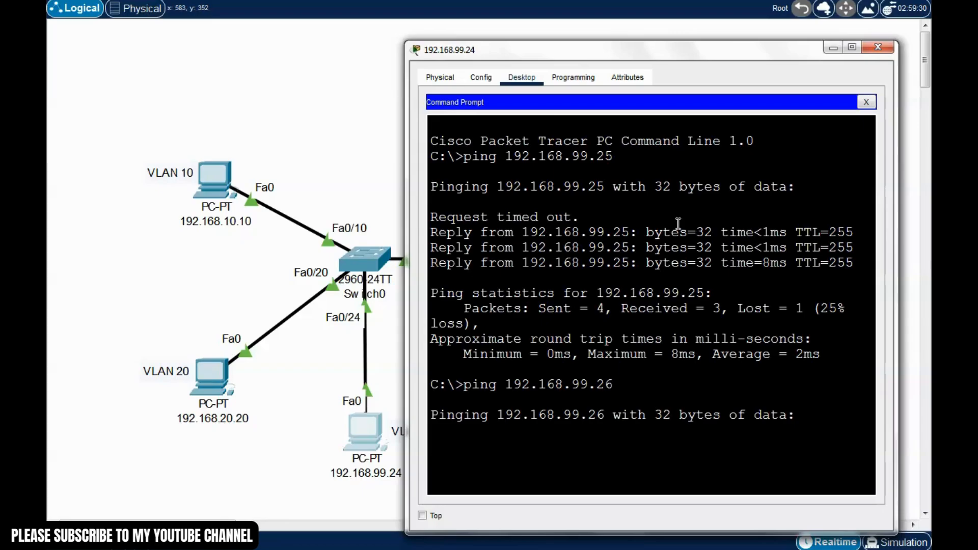
{"action": "left_click_drag", "start_coordinate": [680, 51], "coordinate": [673, 36]}
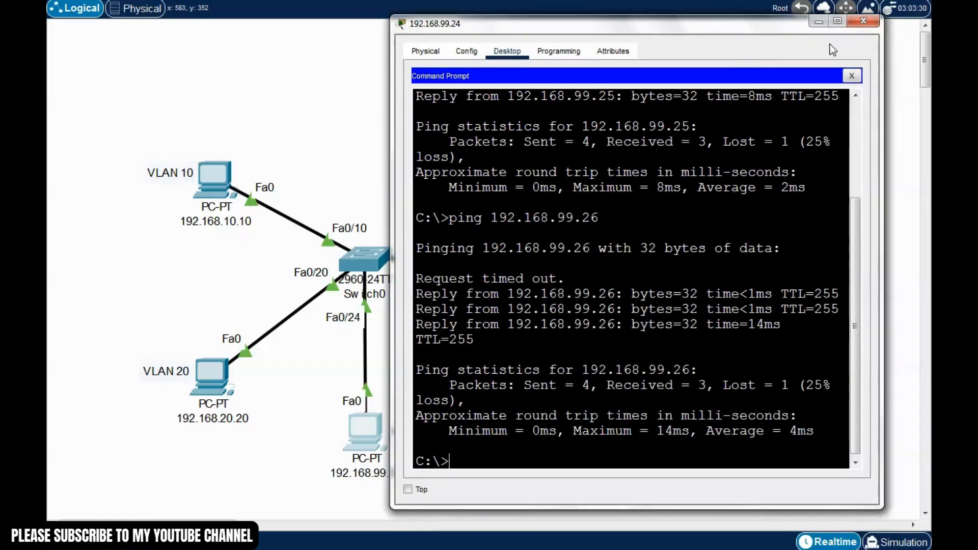
{"action": "left_click", "coordinate": [871, 32]}
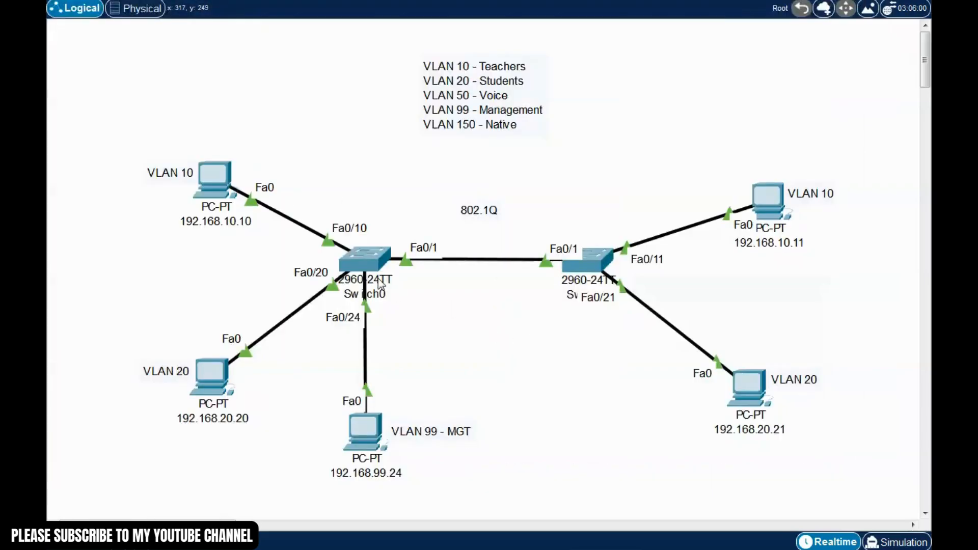
Open Switch0's CLI, enter global configuration and set the hostname to SW1
{"action": "left_click", "coordinate": [376, 275]}
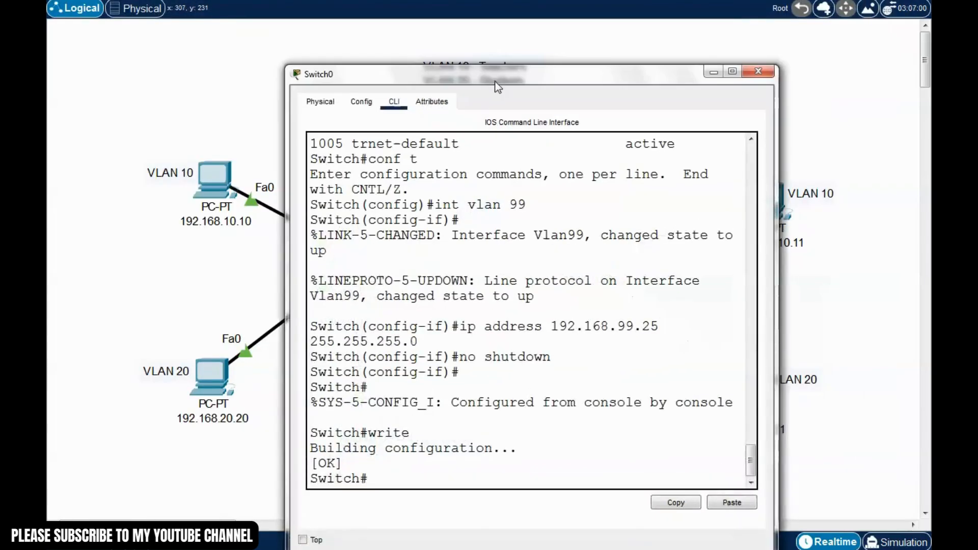
{"action": "left_click_drag", "start_coordinate": [494, 82], "coordinate": [506, 33]}
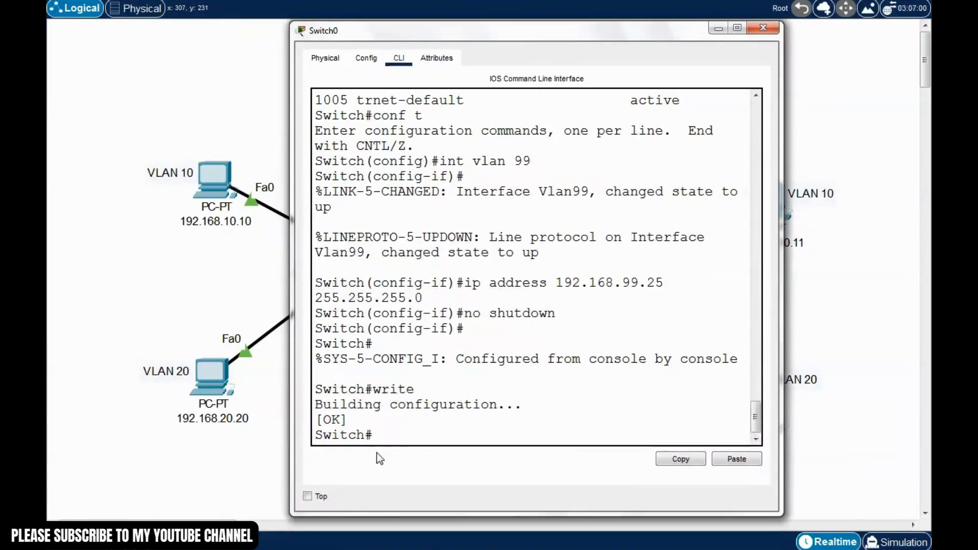
{"action": "left_click", "coordinate": [388, 433]}
{"action": "type", "text": "conf t"}
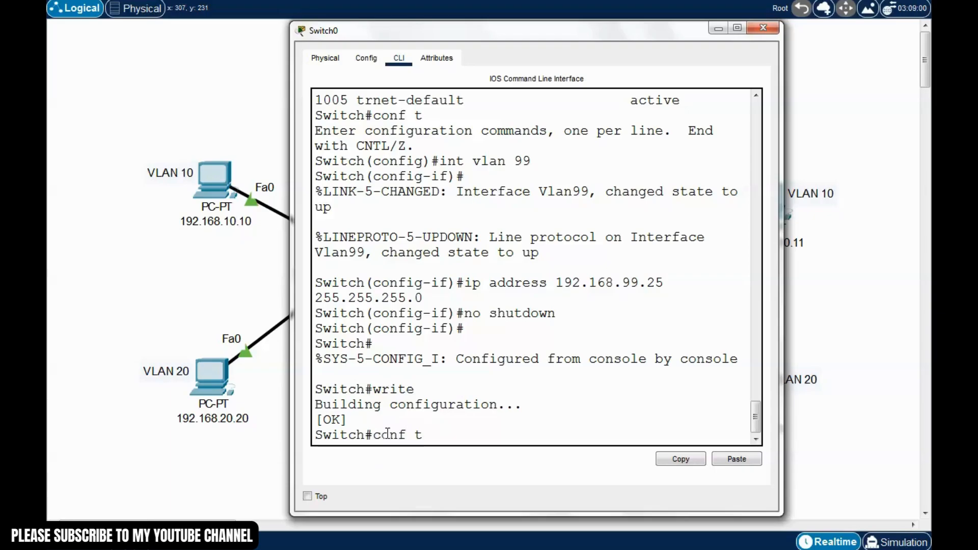
{"action": "key", "text": "Return"}
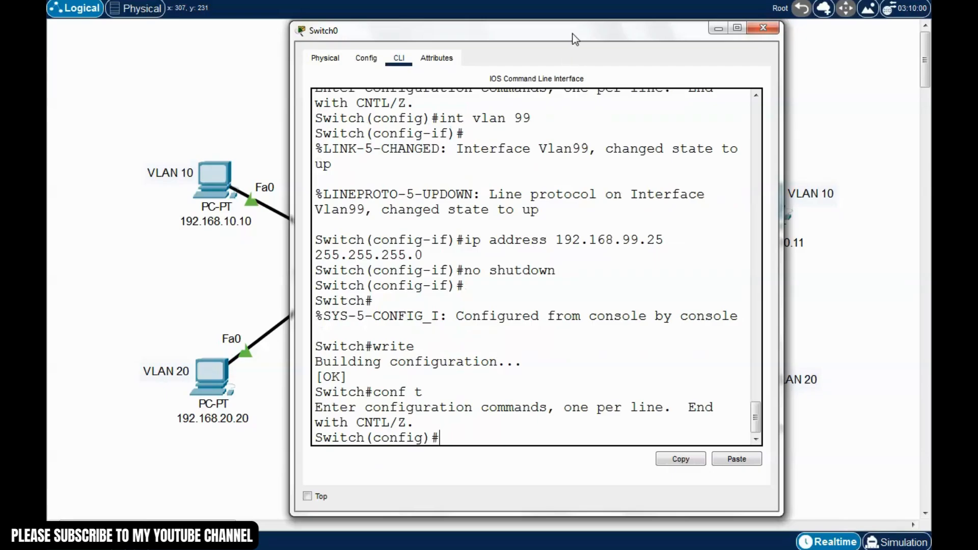
{"action": "left_click_drag", "start_coordinate": [574, 34], "coordinate": [610, 30]}
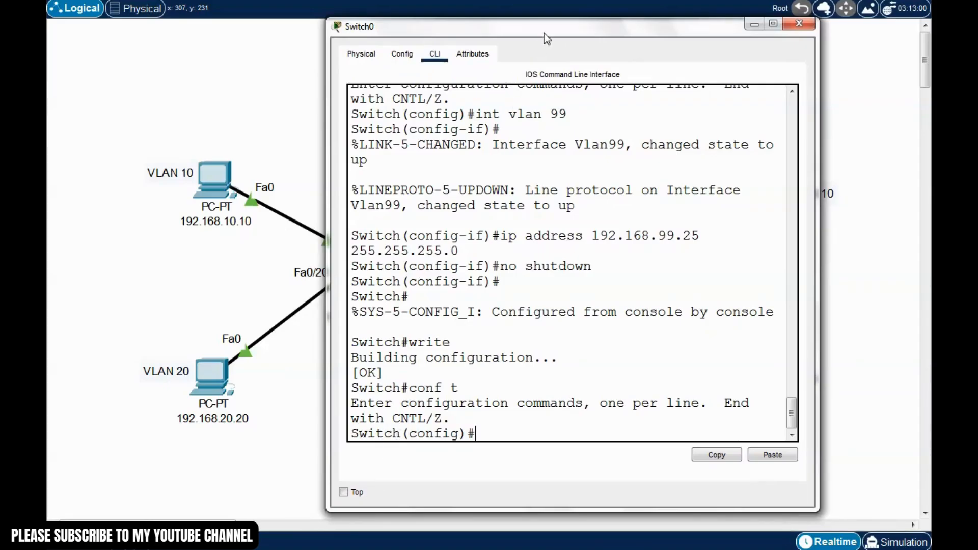
{"action": "left_click_drag", "start_coordinate": [544, 32], "coordinate": [632, 68]}
{"action": "type", "text": "host"}
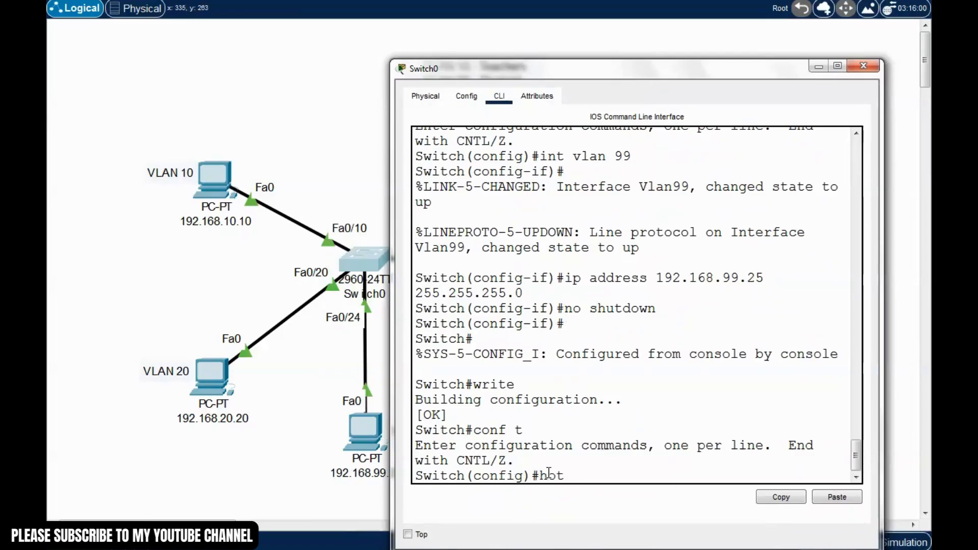
{"action": "type", "text": "name SW1"}
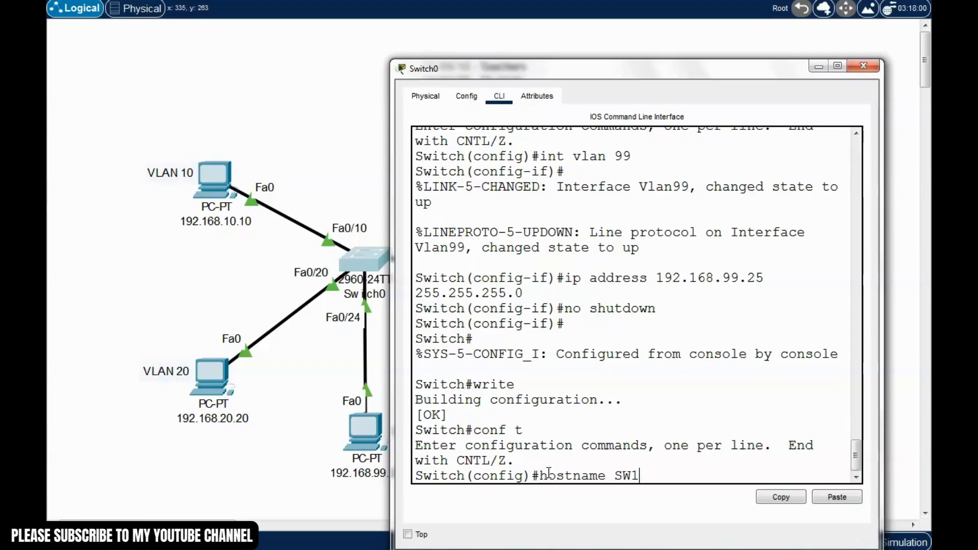
{"action": "key", "text": "Return"}
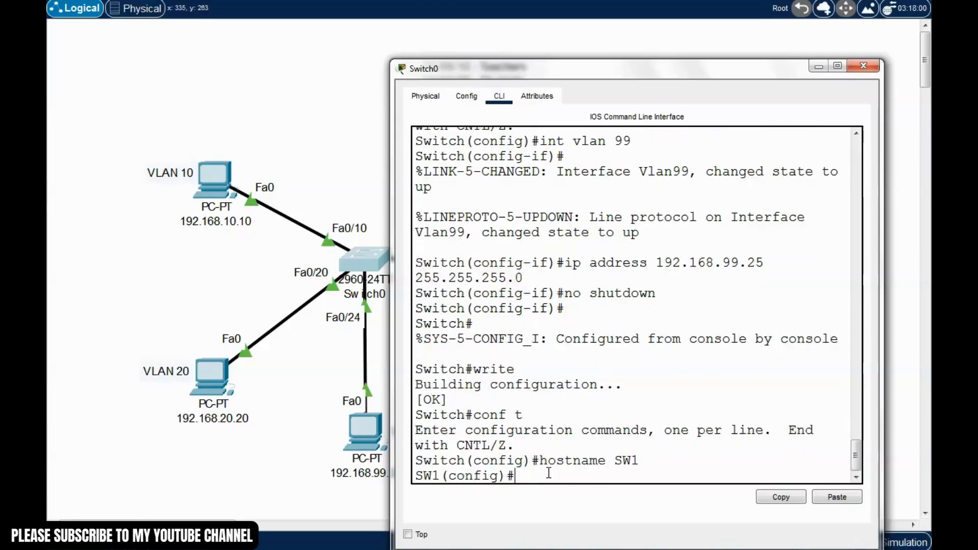
{"action": "left_click_drag", "start_coordinate": [460, 461], "coordinate": [415, 476]}
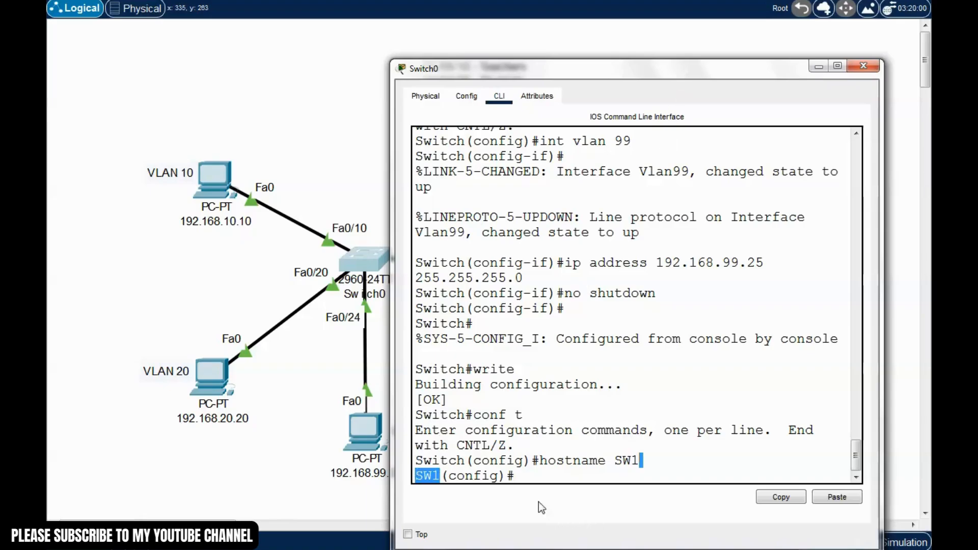
{"action": "left_click", "coordinate": [520, 478]}
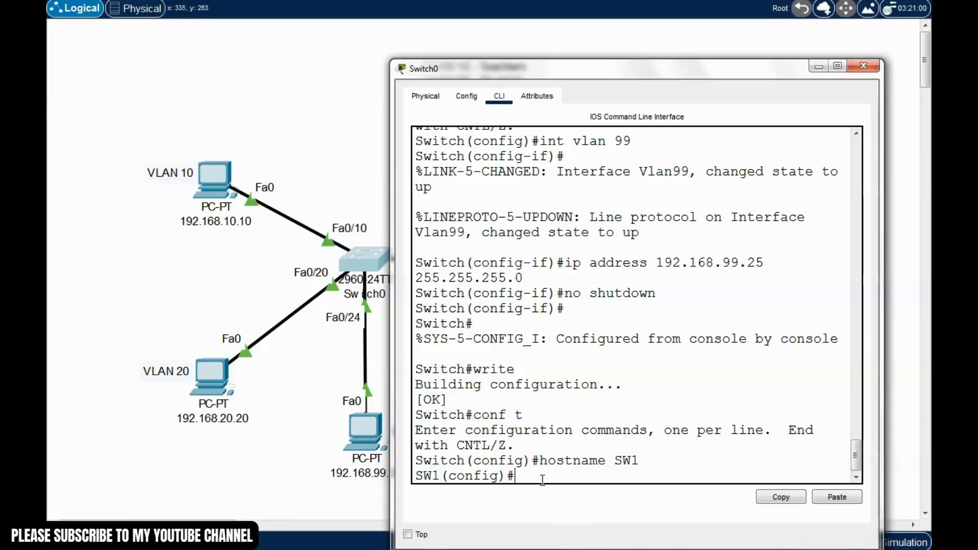
Set an enable password and create local user admin with its own password
{"action": "type", "text": "enable "}
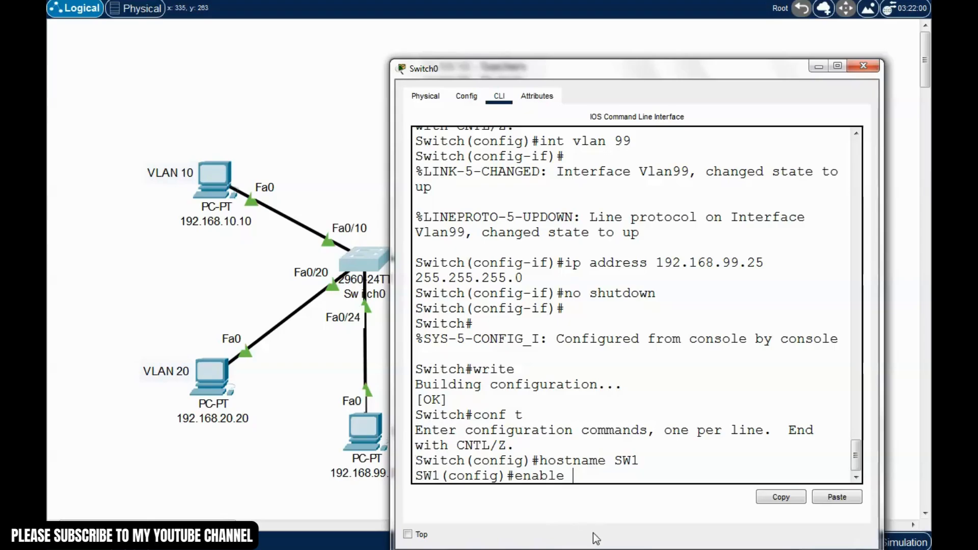
{"action": "type", "text": "password passw"}
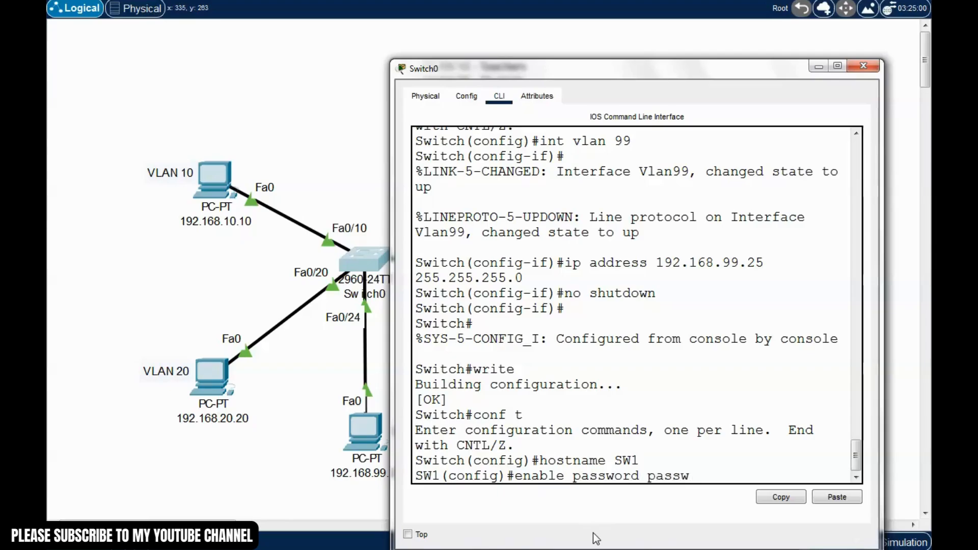
{"action": "type", "text": "ord1234"}
{"action": "key", "text": "Return"}
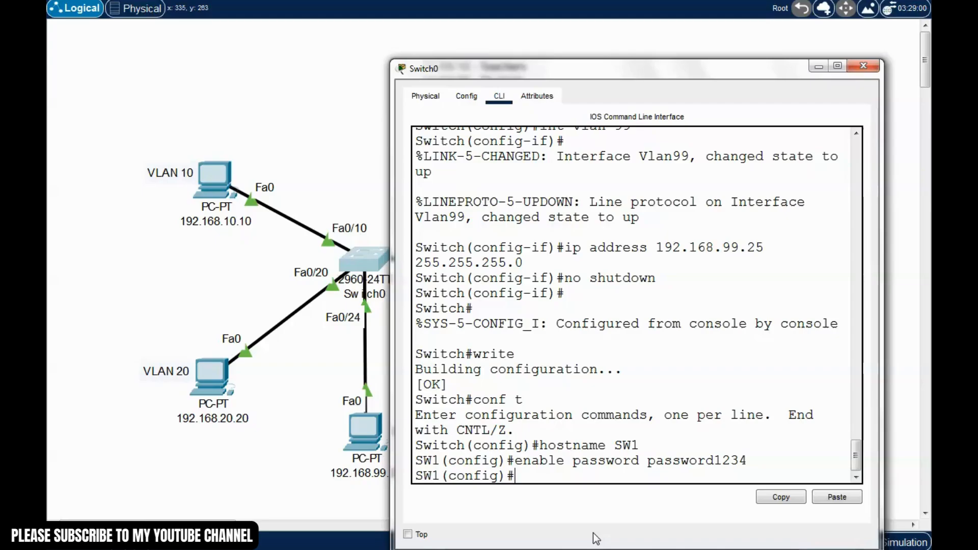
{"action": "type", "text": "username"}
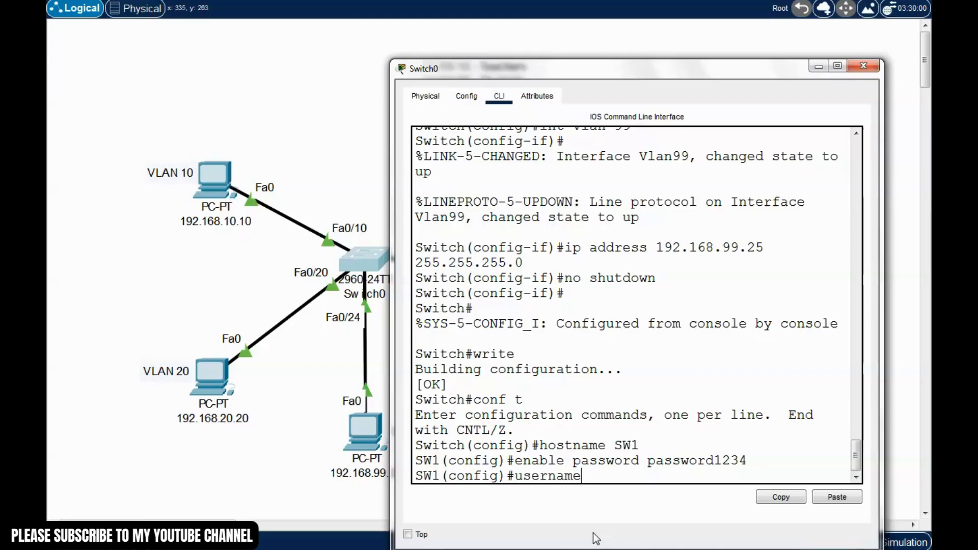
{"action": "type", "text": " admin passw"}
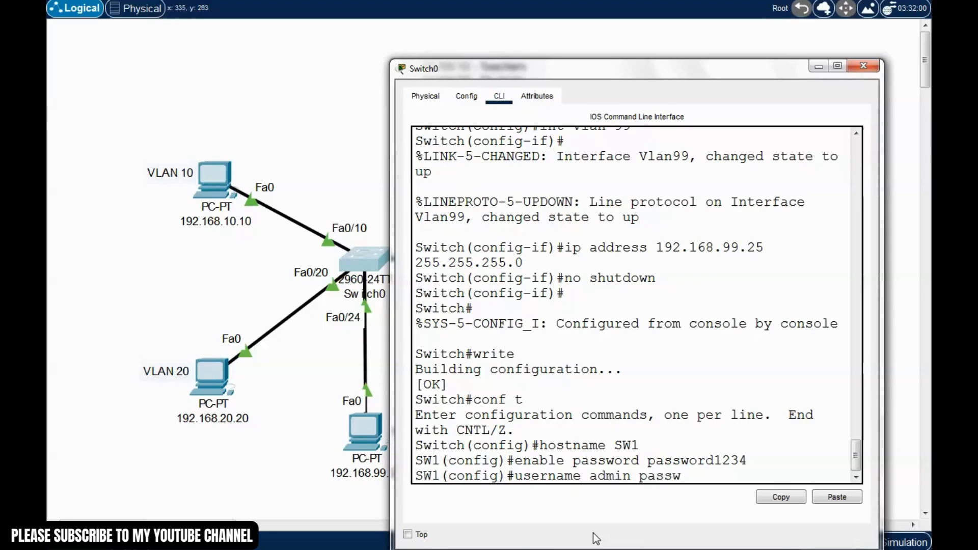
{"action": "type", "text": "ord password12345"}
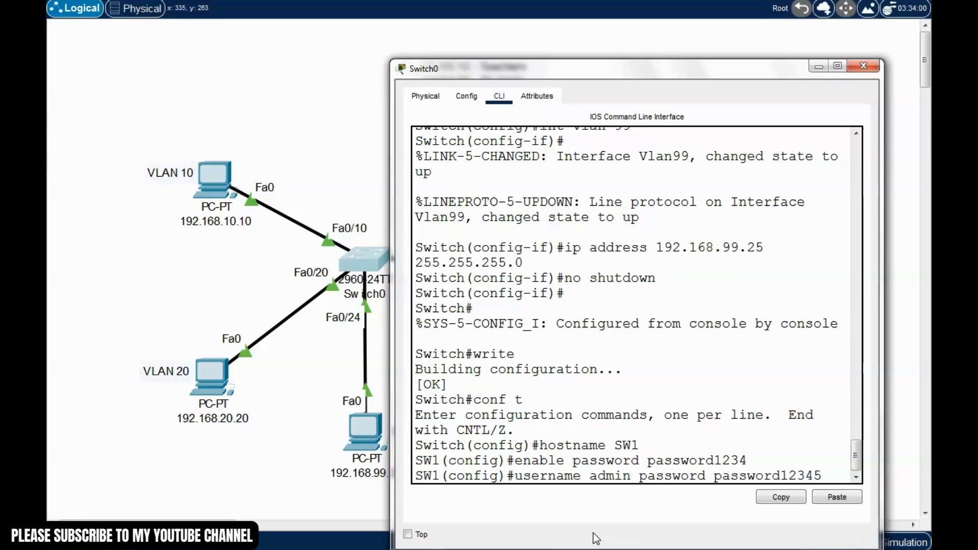
{"action": "key", "text": "Return"}
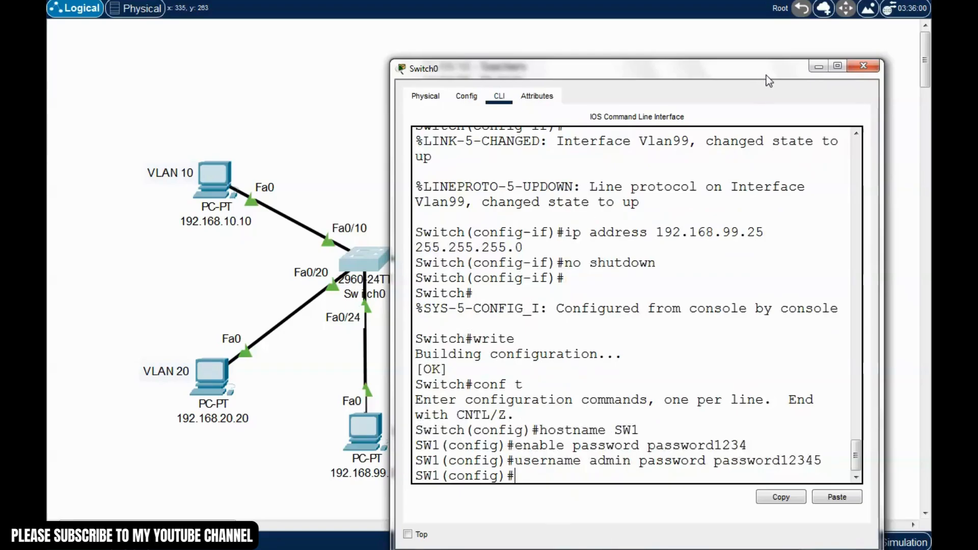
{"action": "left_click_drag", "start_coordinate": [766, 75], "coordinate": [782, 50]}
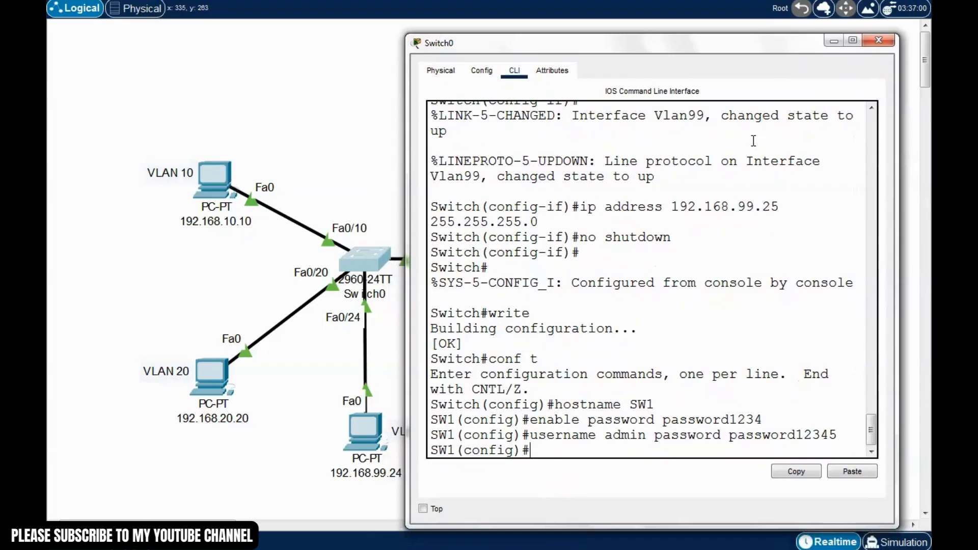
Configure 'ip domain name cisco.com' on SW1, checking the command's help output first
{"action": "type", "text": "ip domain"}
{"action": "key", "text": "Tab"}
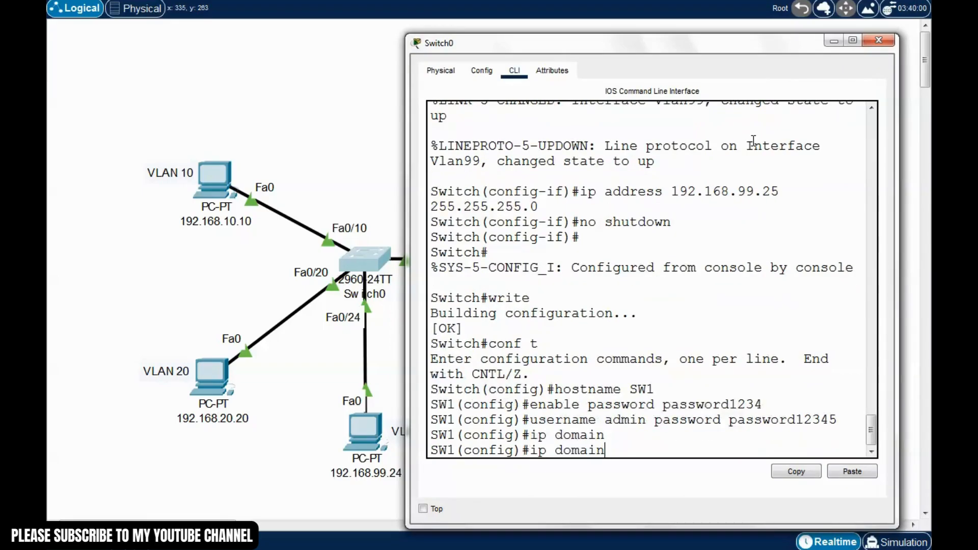
{"action": "type", "text": "name ?"}
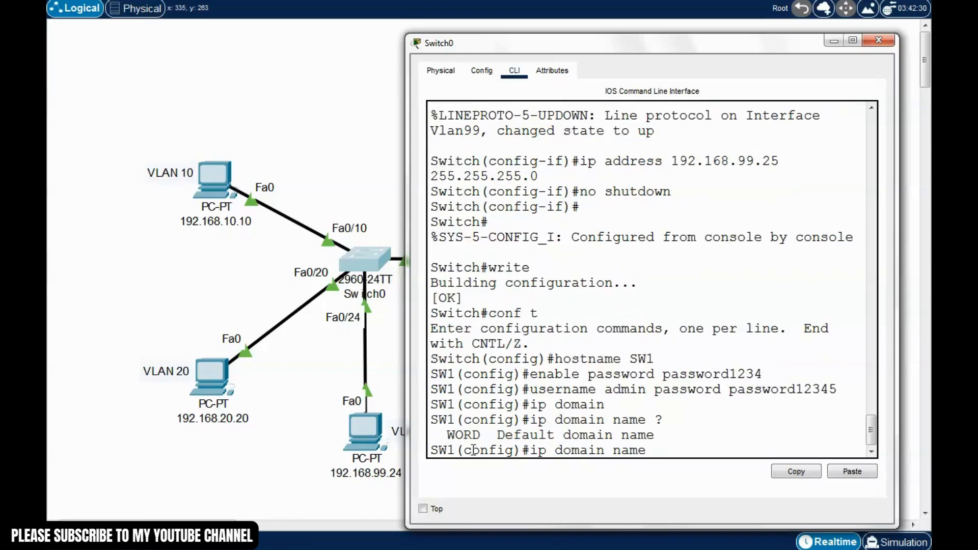
{"action": "left_click_drag", "start_coordinate": [446, 435], "coordinate": [483, 436]}
{"action": "left_click", "coordinate": [657, 449]}
{"action": "type", "text": "disco.com"}
{"action": "key", "text": "Return"}
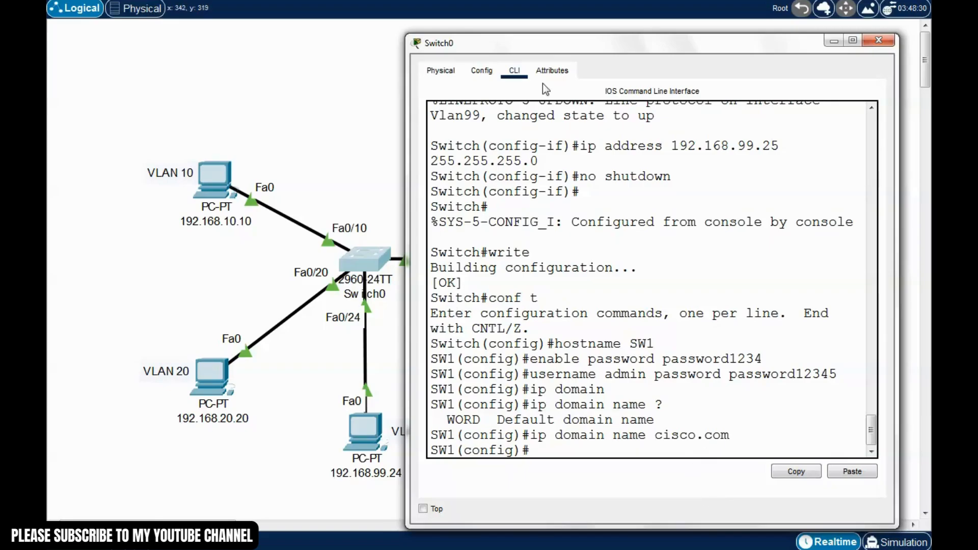
{"action": "left_click_drag", "start_coordinate": [585, 44], "coordinate": [577, 30]}
{"action": "left_click_drag", "start_coordinate": [399, 220], "coordinate": [111, 252]}
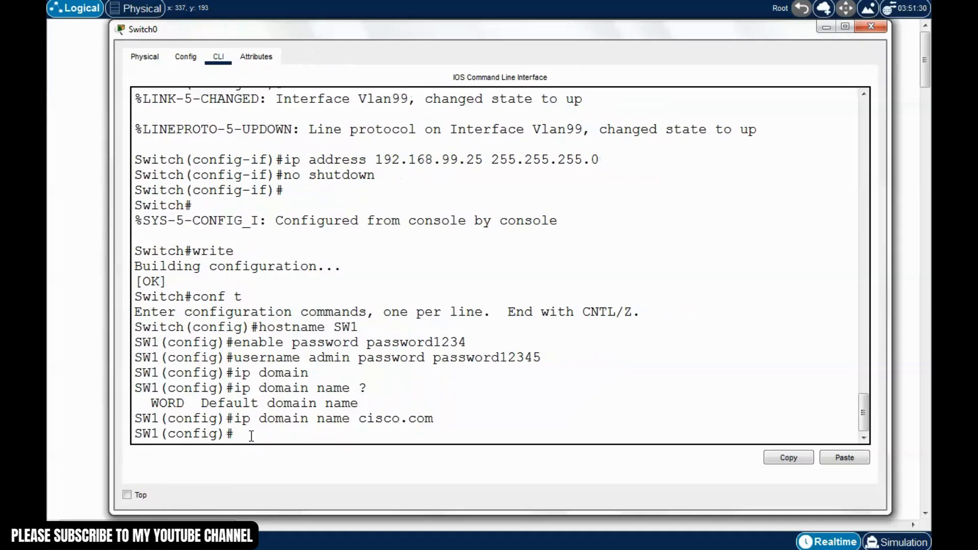
Start the crypto command at the SW1(config)# prompt, correcting mistyped keywords
{"action": "type", "text": "cyr"}
{"action": "key", "text": "BackSpace"}
{"action": "key", "text": "BackSpace"}
{"action": "type", "text": "rp"}
{"action": "key", "text": "Tab"}
{"action": "key", "text": "BackSpace"}
{"action": "key", "text": "BackSpace"}
{"action": "key", "text": "BackSpace"}
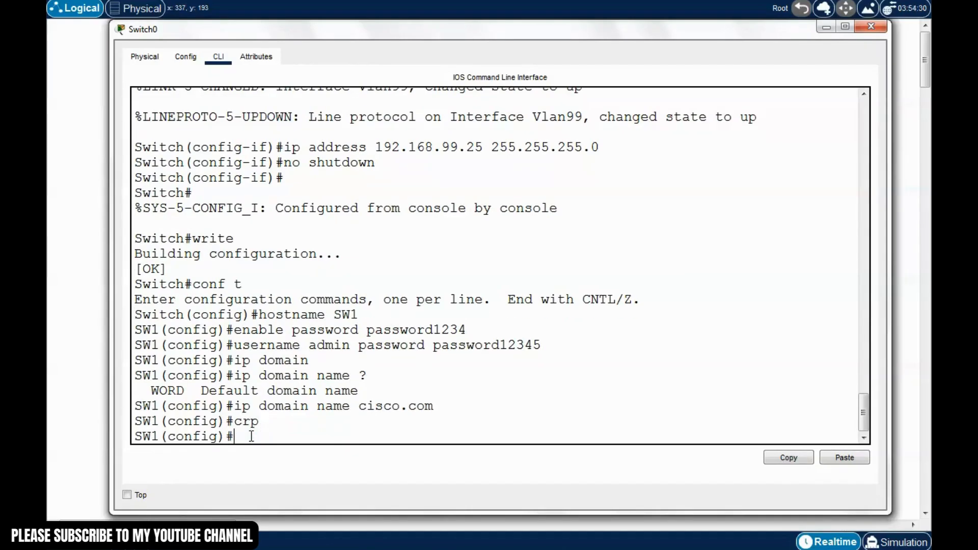
{"action": "type", "text": "ip cr"}
{"action": "key", "text": "Tab"}
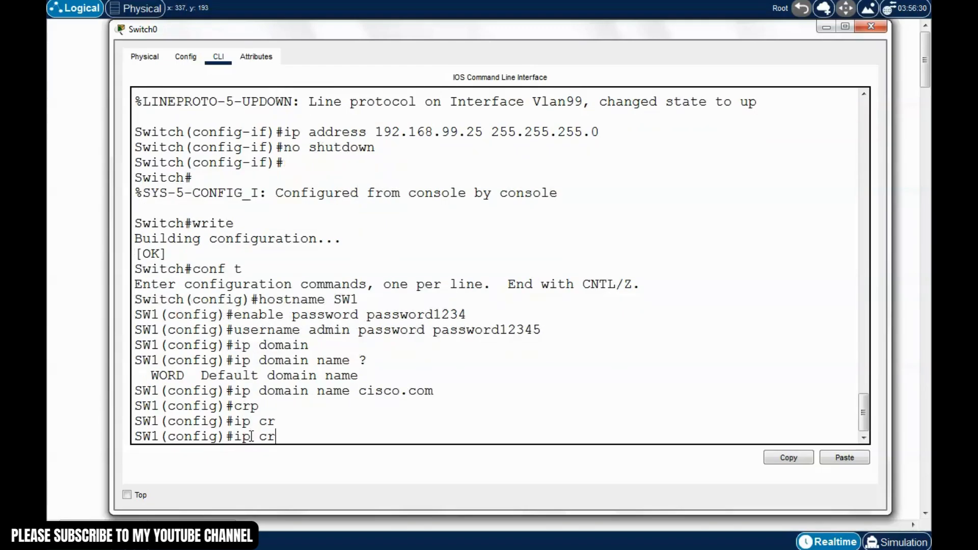
{"action": "key", "text": "BackSpace"}
{"action": "key", "text": "BackSpace"}
{"action": "key", "text": "BackSpace"}
{"action": "key", "text": "BackSpace"}
{"action": "key", "text": "BackSpace"}
{"action": "type", "text": "crypto"}
{"action": "key", "text": "Tab"}
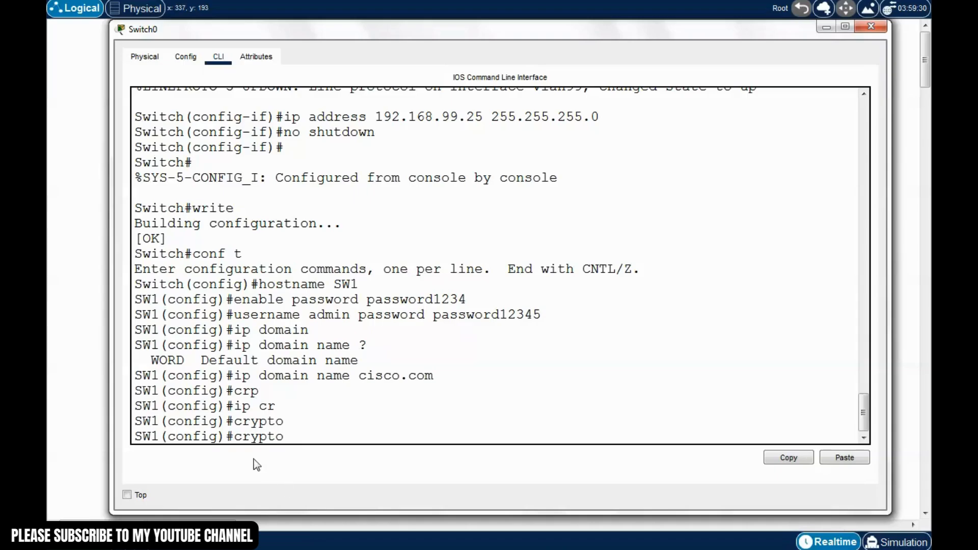
{"action": "left_click_drag", "start_coordinate": [225, 436], "coordinate": [142, 434]}
{"action": "left_click", "coordinate": [294, 440]}
Complete 'crypto key generate rsa general-keys modulus 1024' to create 1024-bit RSA keys
{"action": "type", "text": "key ?"}
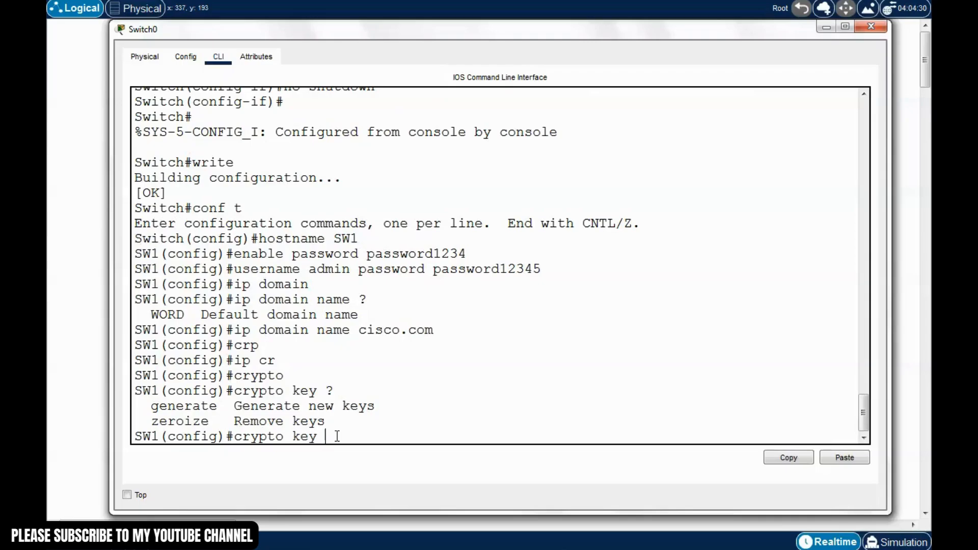
{"action": "type", "text": "gen"}
{"action": "key", "text": "Tab"}
{"action": "type", "text": "?"}
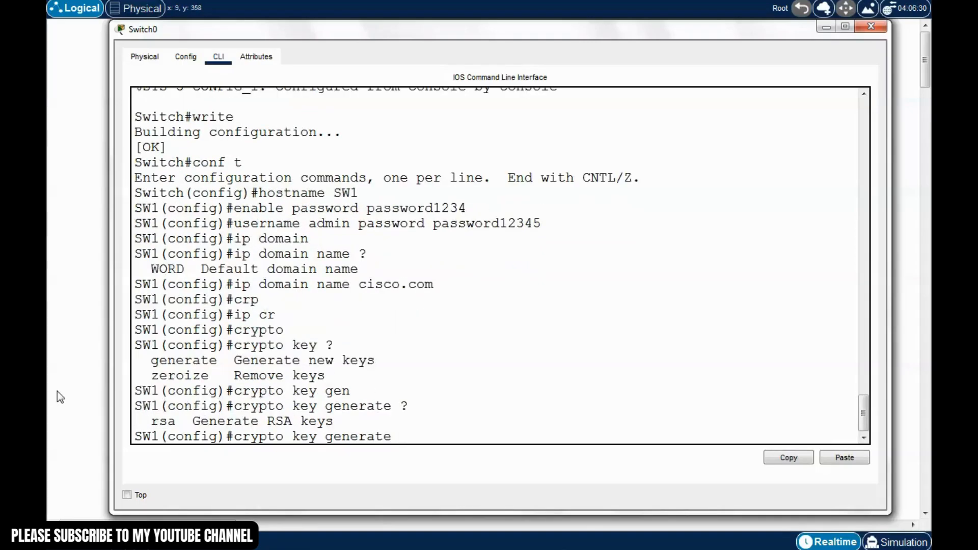
{"action": "type", "text": "rsa"}
{"action": "key", "text": "Tab"}
{"action": "type", "text": "?"}
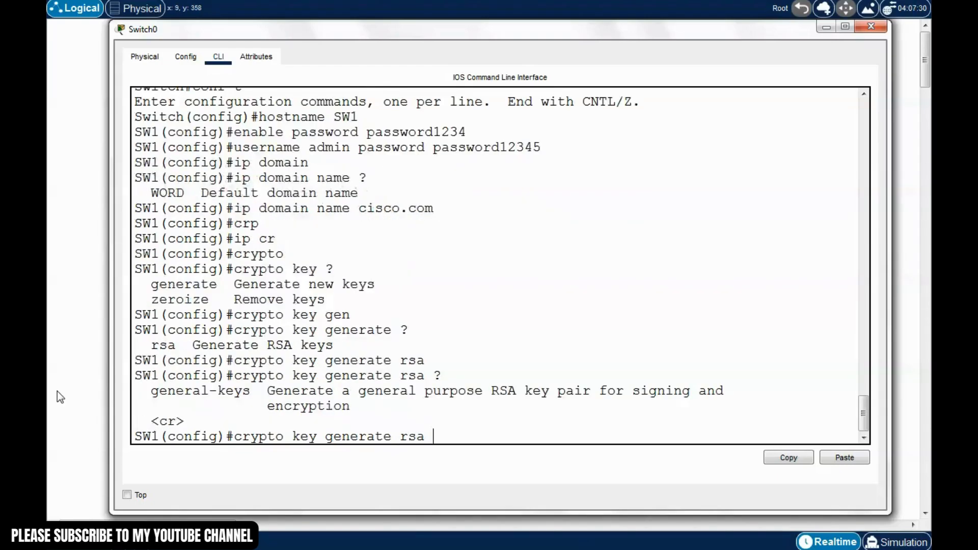
{"action": "type", "text": "gene"}
{"action": "key", "text": "Tab"}
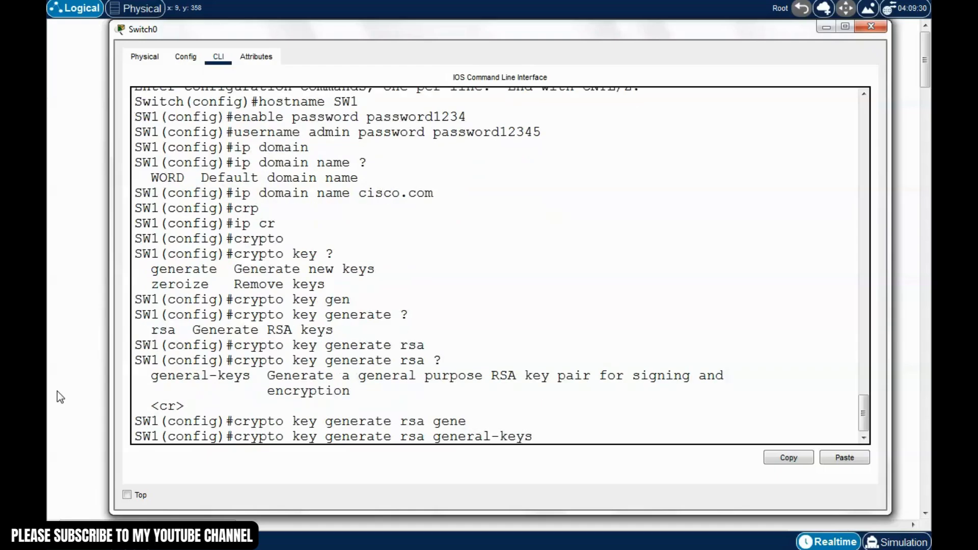
{"action": "type", "text": "?mod"}
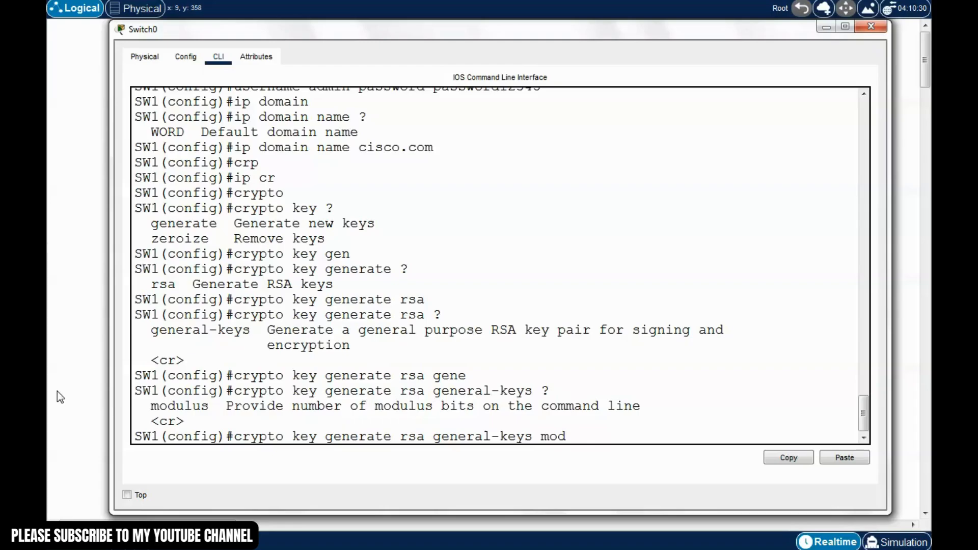
{"action": "key", "text": "Tab"}
{"action": "type", "text": "?"}
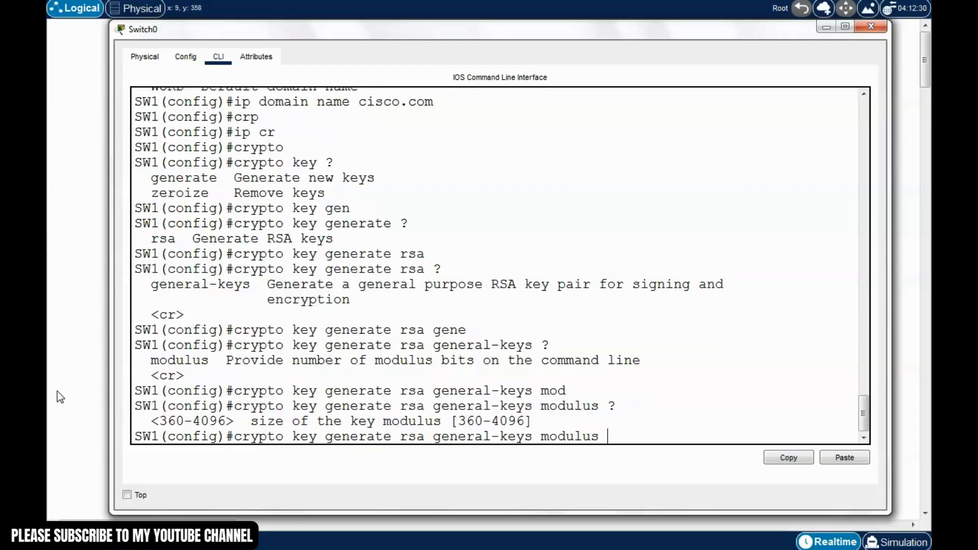
{"action": "type", "text": "1024"}
{"action": "key", "text": "Return"}
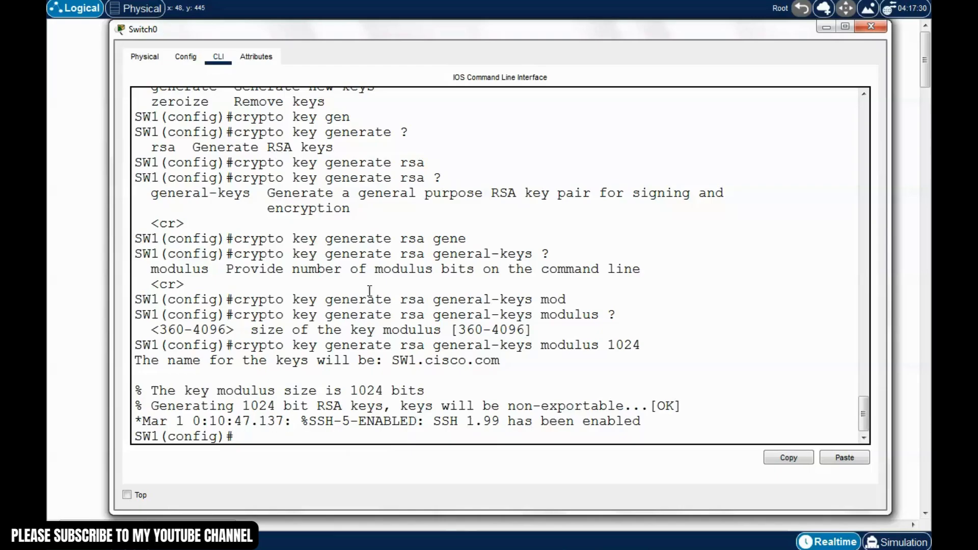
Begin typing 'line vty 0 15' at SW1's global configuration prompt
{"action": "mouse_move", "coordinate": [526, 33]}
{"action": "left_mouse_down"}
{"action": "mouse_move", "coordinate": [551, 29]}
{"action": "mouse_move", "coordinate": [527, 16]}
{"action": "left_mouse_up"}
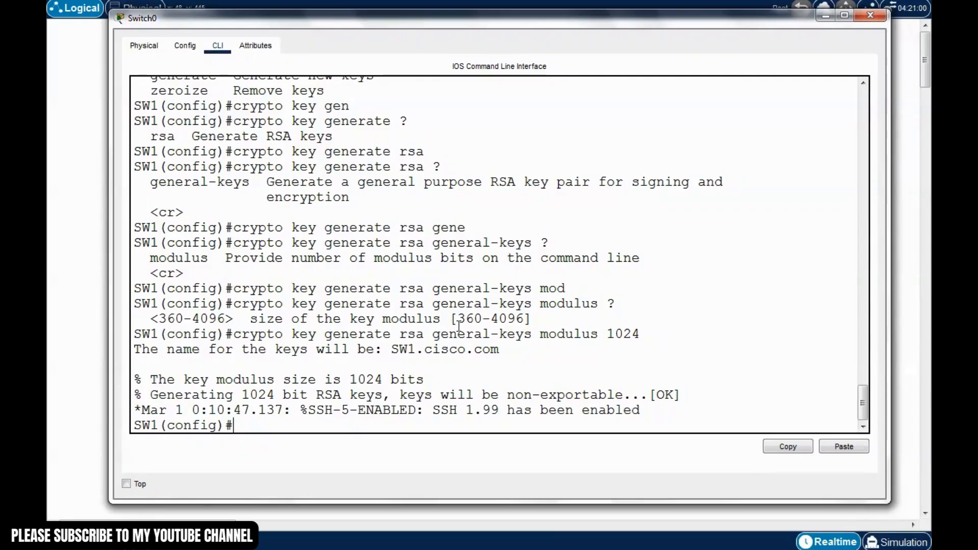
{"action": "type", "text": "line vty"}
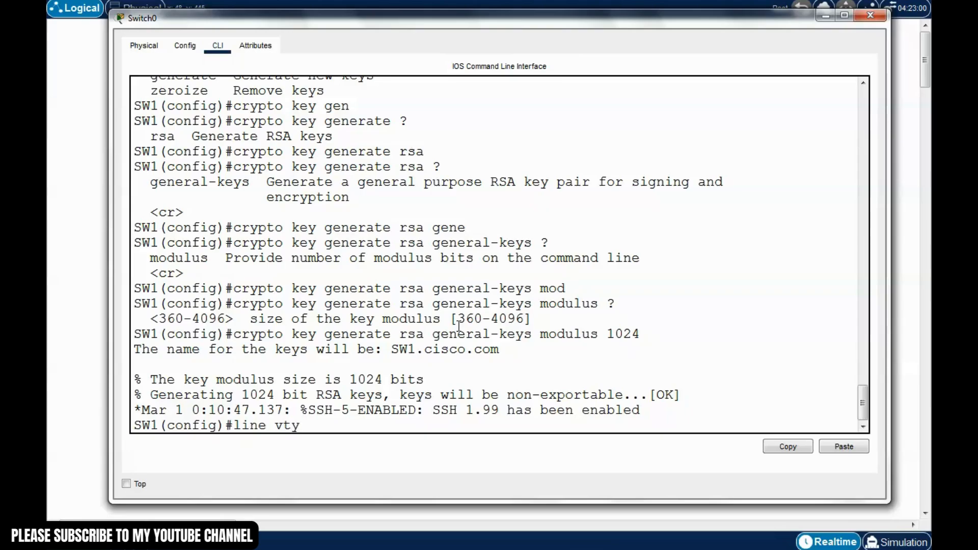
{"action": "type", "text": " 0 15"}
Enter vty lines 0–15 and set them to 'login local'
{"action": "key", "text": "Return"}
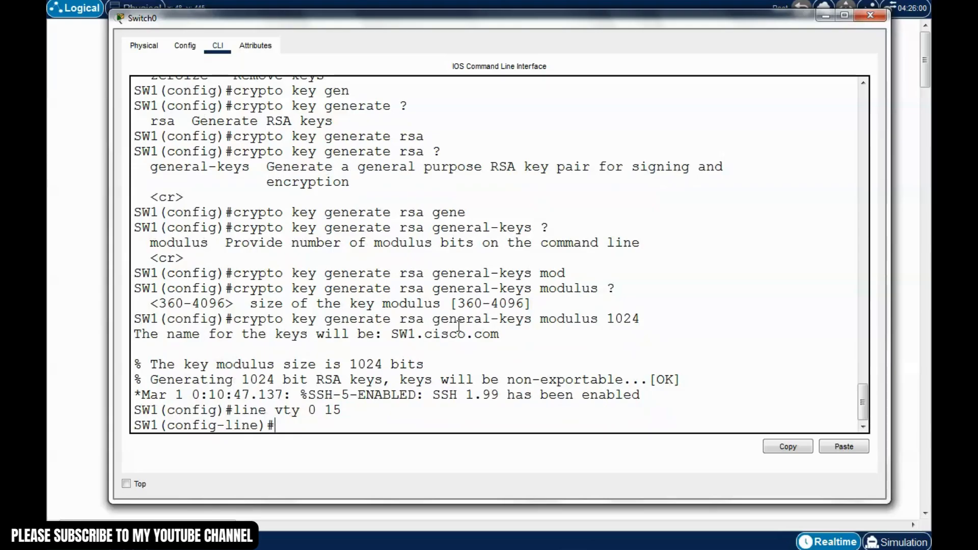
{"action": "type", "text": "logi"}
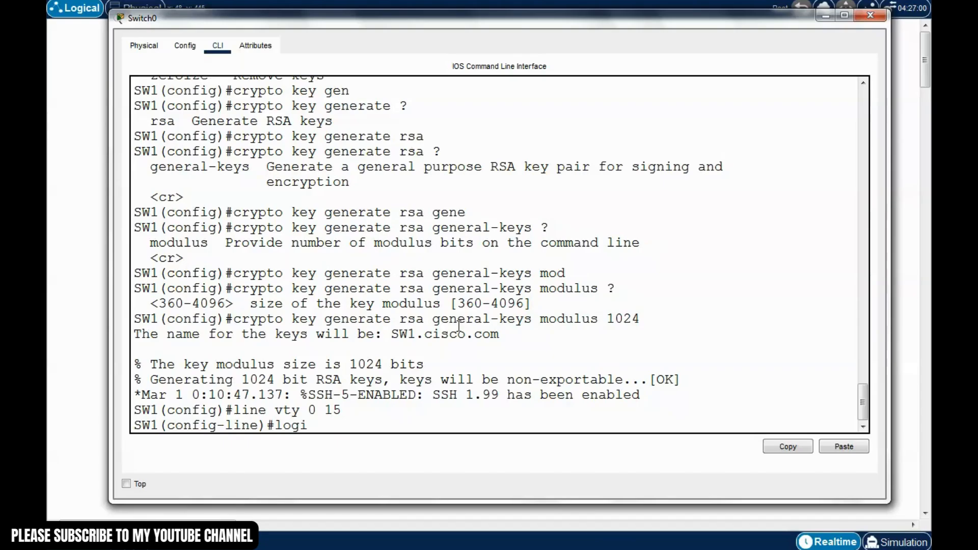
{"action": "type", "text": "n local"}
{"action": "key", "text": "Return"}
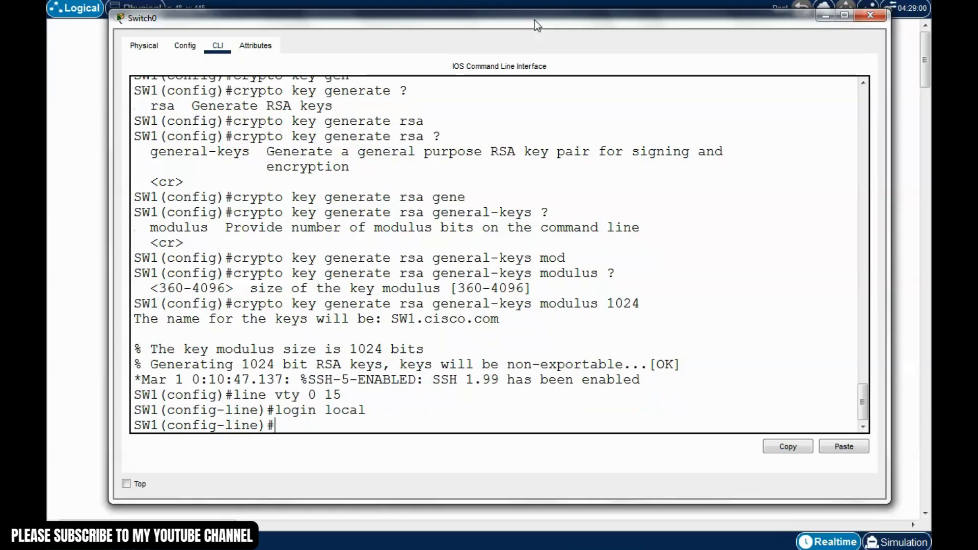
Restrict vty outbound connections to SSH with 'transport output ssh', fixing typos
{"action": "left_click_drag", "start_coordinate": [534, 20], "coordinate": [539, 15]}
{"action": "type", "text": "trns"}
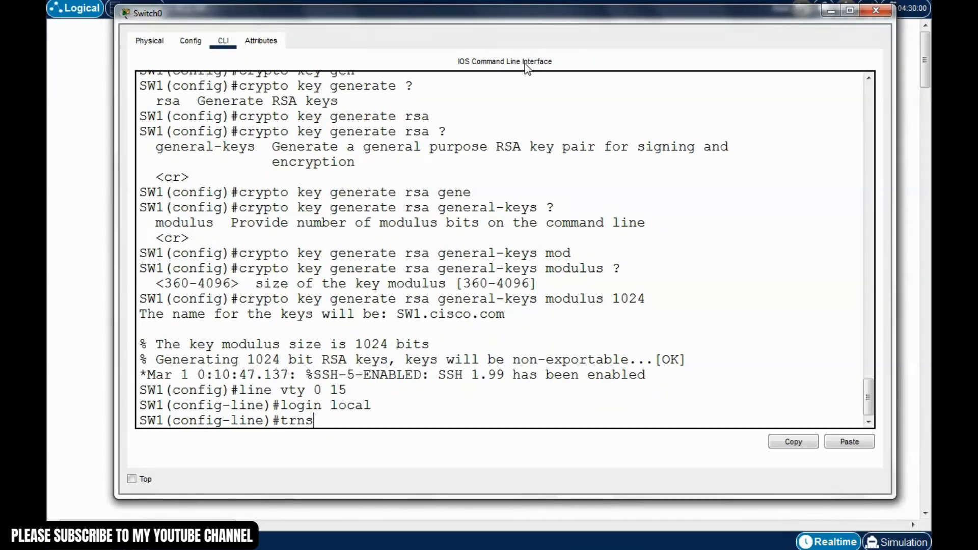
{"action": "key", "text": "BackSpace"}
{"action": "key", "text": "BackSpace"}
{"action": "type", "text": "sn"}
{"action": "key", "text": "BackSpace"}
{"action": "key", "text": "BackSpace"}
{"action": "type", "text": "asnp"}
{"action": "key", "text": "BackSpace"}
{"action": "key", "text": "BackSpace"}
{"action": "key", "text": "BackSpace"}
{"action": "type", "text": "nsport"}
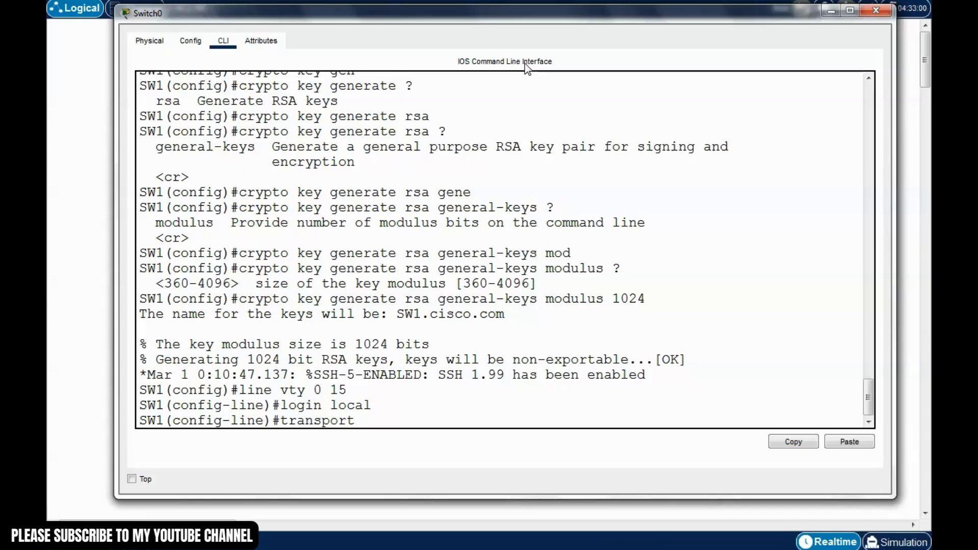
{"action": "type", "text": " output"}
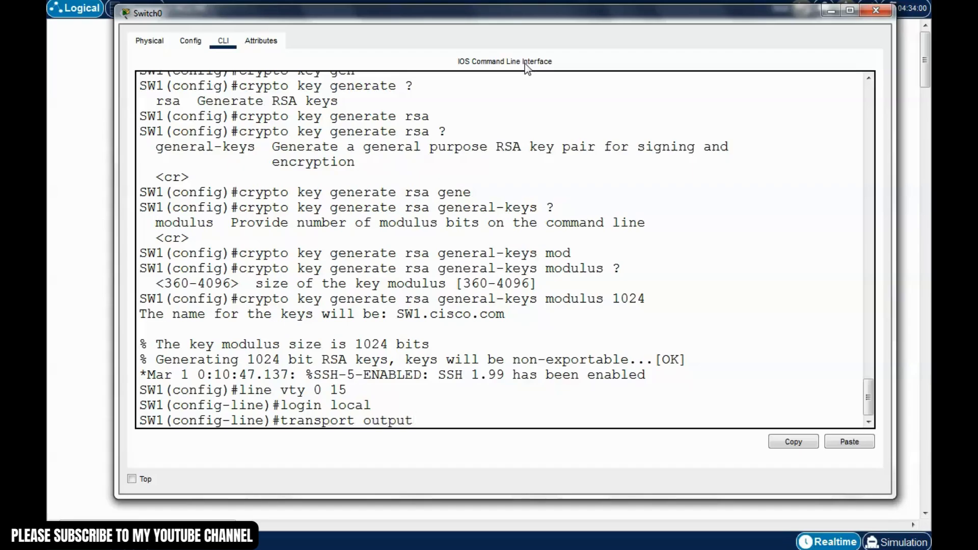
{"action": "type", "text": " ssh"}
{"action": "key", "text": "Return"}
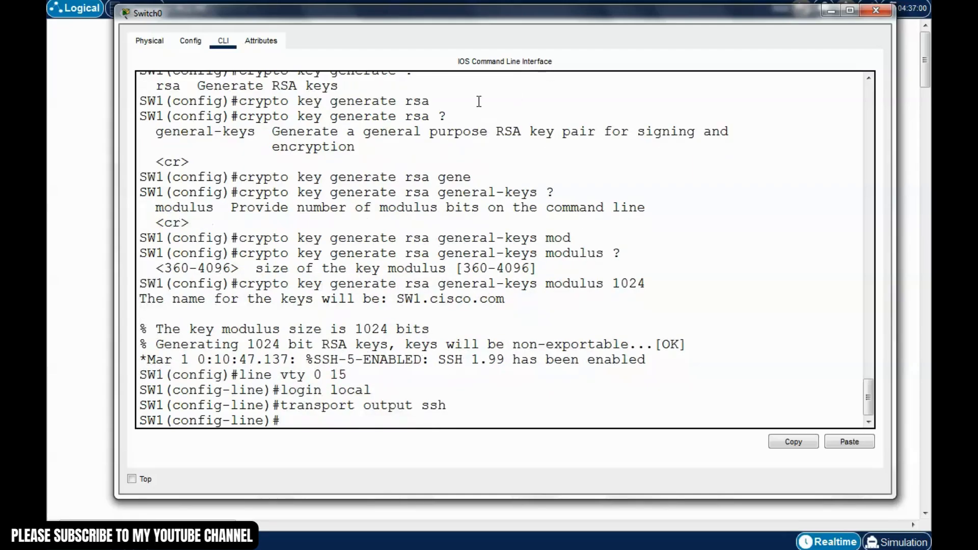
Leave configuration mode and save SW1's configuration with 'write'
{"action": "key", "text": "ctrl+z"}
{"action": "key", "text": "Return"}
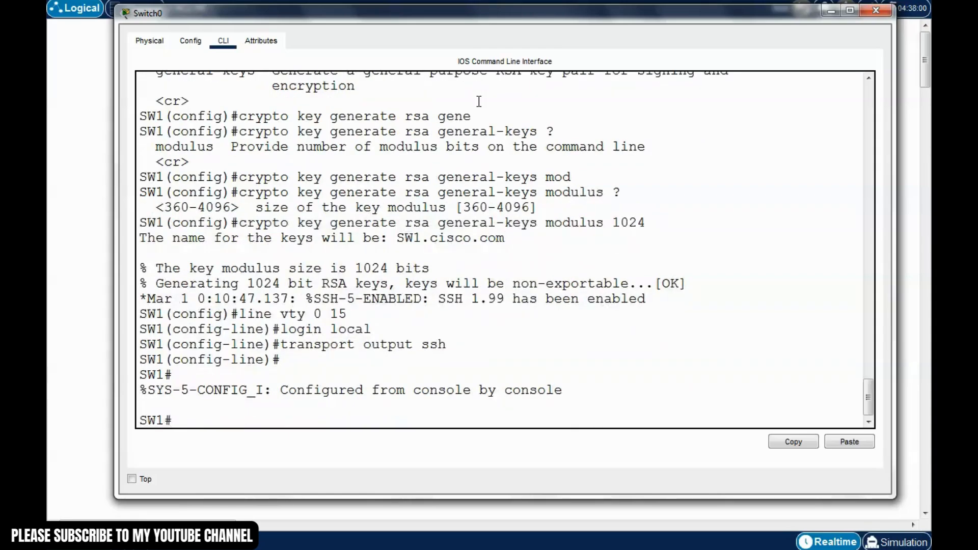
{"action": "type", "text": "write"}
{"action": "key", "text": "Return"}
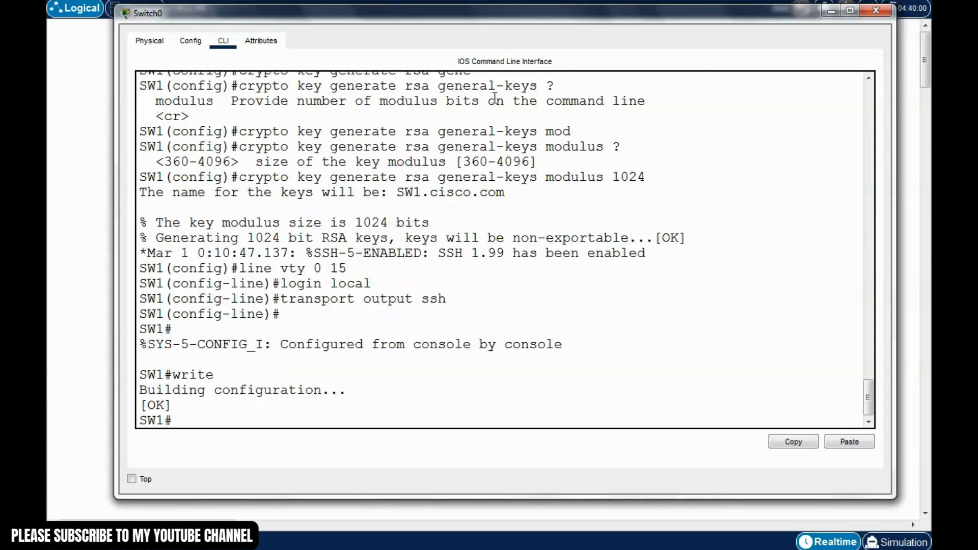
Run 'show run' on SW1 and page through the running configuration
{"action": "type", "text": "sho"}
{"action": "type", "text": "w run"}
{"action": "key", "text": "Return"}
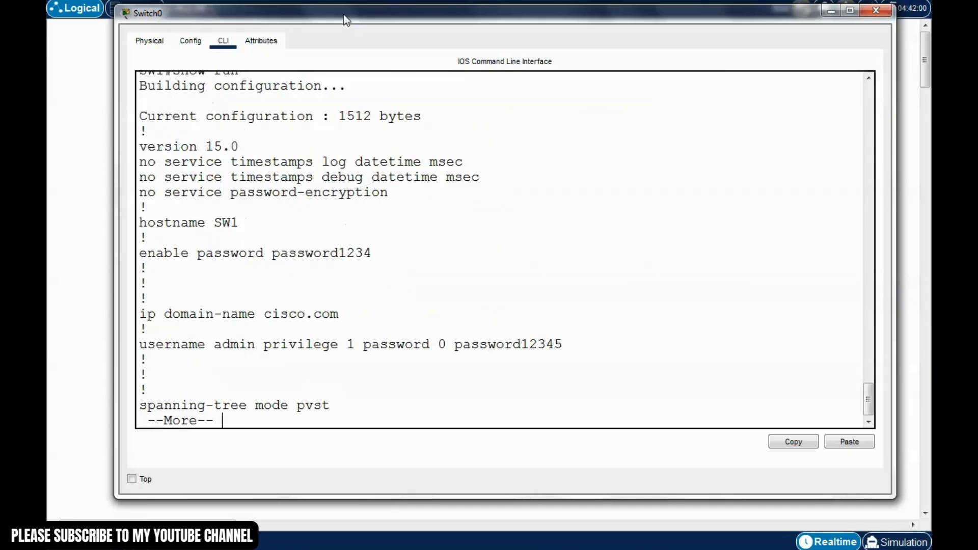
{"action": "key", "text": "space"}
{"action": "key", "text": "space"}
{"action": "key", "text": "space"}
{"action": "key", "text": "space"}
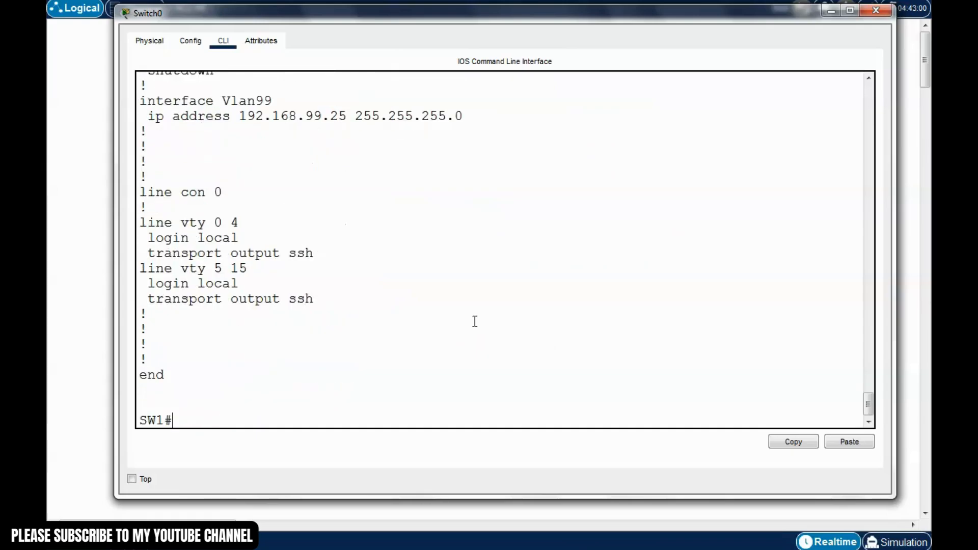
{"action": "scroll", "coordinate": [475, 321], "scroll_direction": "up", "scroll_amount": 20}
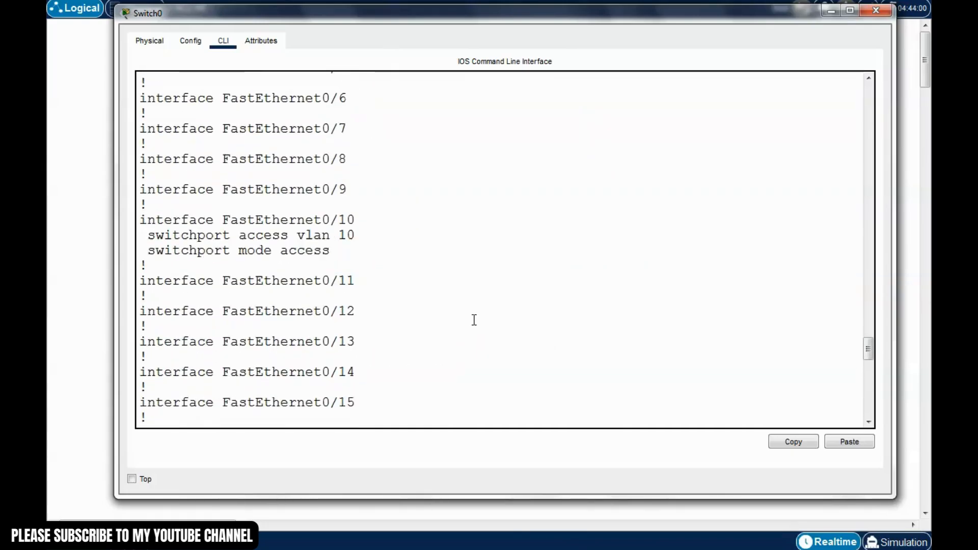
{"action": "scroll", "coordinate": [474, 320], "scroll_direction": "up", "scroll_amount": 8}
{"action": "scroll", "coordinate": [425, 280], "scroll_direction": "up", "scroll_amount": 3}
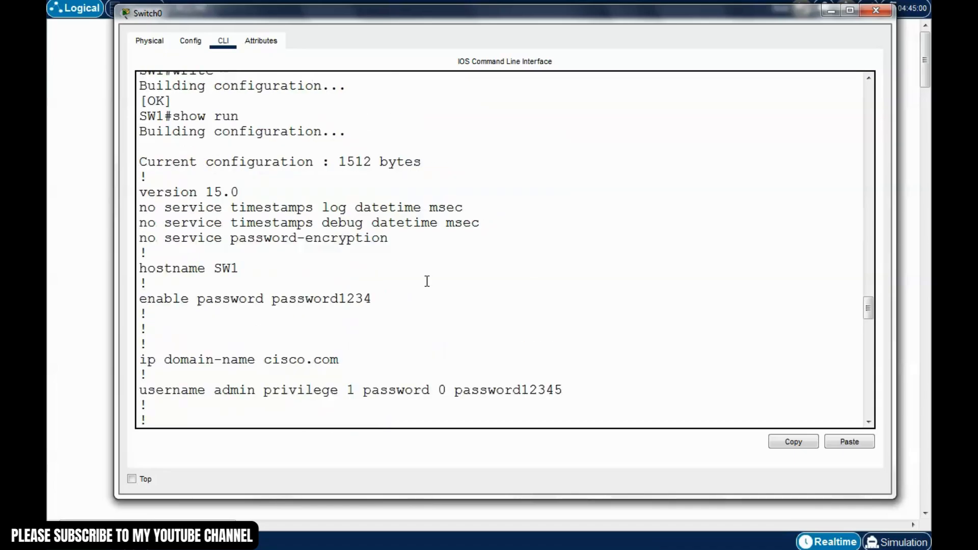
{"action": "scroll", "coordinate": [424, 281], "scroll_direction": "up", "scroll_amount": 1}
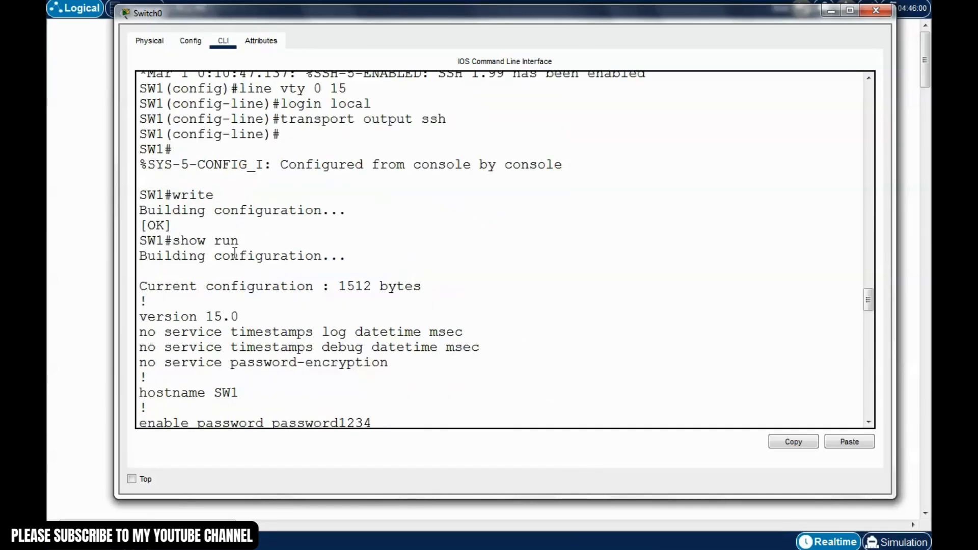
{"action": "scroll", "coordinate": [235, 253], "scroll_direction": "down", "scroll_amount": 2}
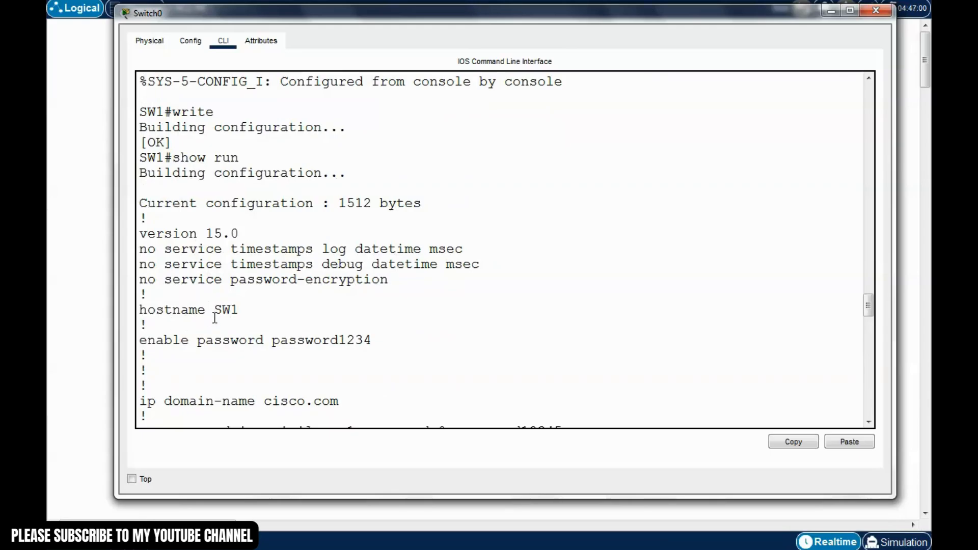
Point out the SW1 hostname, enable password and cisco.com domain name lines
{"action": "left_click_drag", "start_coordinate": [240, 310], "coordinate": [164, 312]}
{"action": "mouse_move", "coordinate": [380, 342]}
{"action": "left_mouse_down"}
{"action": "mouse_move", "coordinate": [231, 341]}
{"action": "mouse_move", "coordinate": [389, 340]}
{"action": "left_mouse_up"}
{"action": "left_click", "coordinate": [231, 340]}
{"action": "scroll", "coordinate": [388, 339], "scroll_direction": "down", "scroll_amount": 2}
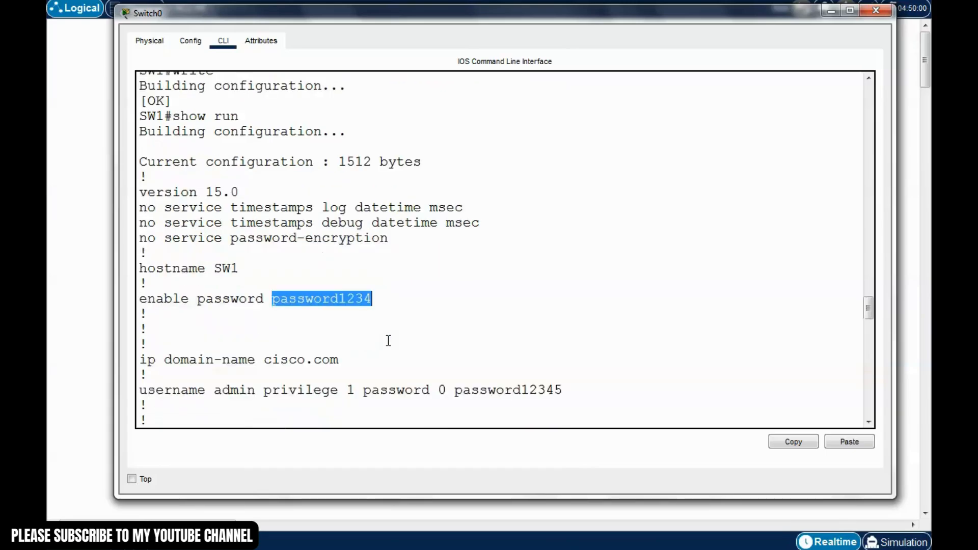
{"action": "left_click", "coordinate": [332, 303]}
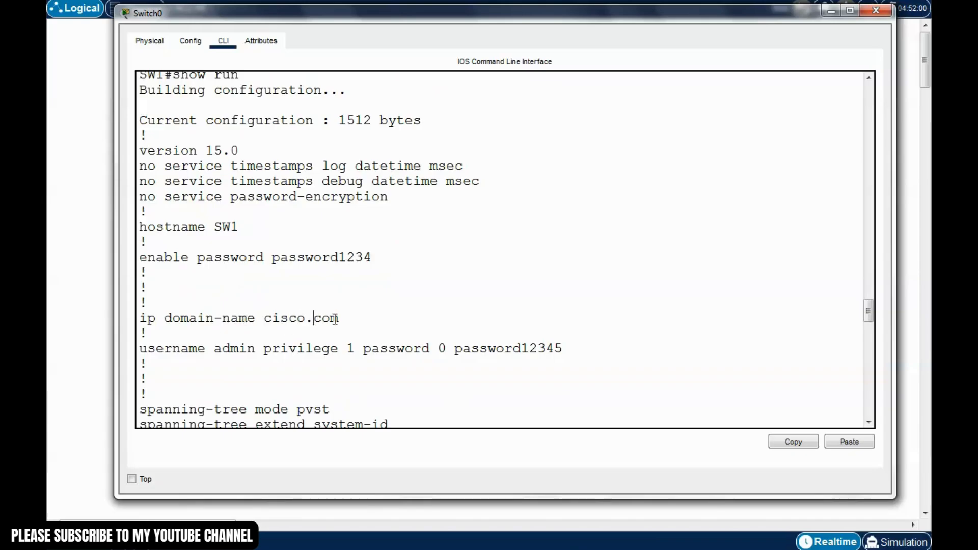
{"action": "left_click_drag", "start_coordinate": [348, 318], "coordinate": [269, 318]}
{"action": "left_click", "coordinate": [314, 289]}
{"action": "left_click", "coordinate": [347, 363]}
Point out the local username, its password and privilege level 1
{"action": "scroll", "coordinate": [334, 365], "scroll_direction": "down", "scroll_amount": 1}
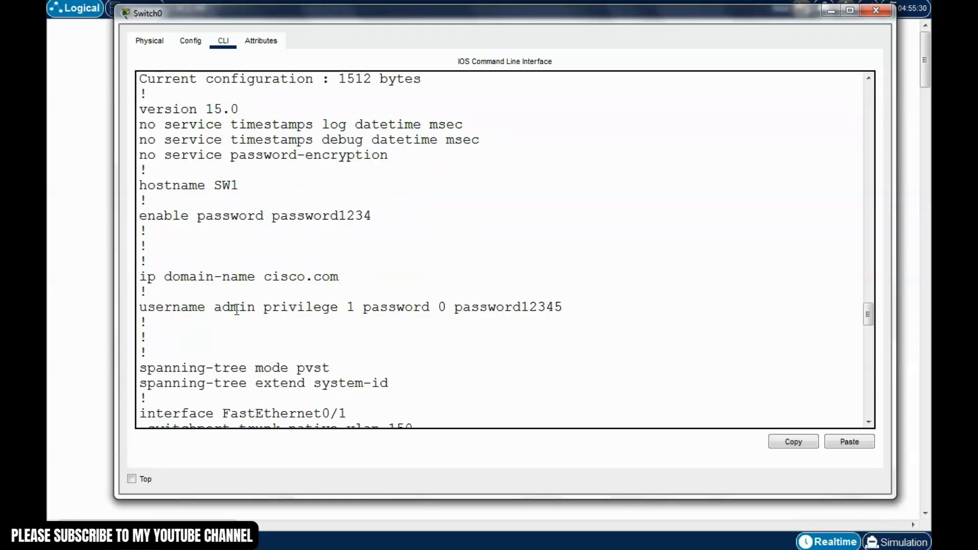
{"action": "left_click_drag", "start_coordinate": [257, 308], "coordinate": [214, 307]}
{"action": "left_click", "coordinate": [275, 328]}
{"action": "left_click_drag", "start_coordinate": [363, 307], "coordinate": [570, 307]}
{"action": "left_click", "coordinate": [463, 330]}
{"action": "left_click", "coordinate": [465, 341]}
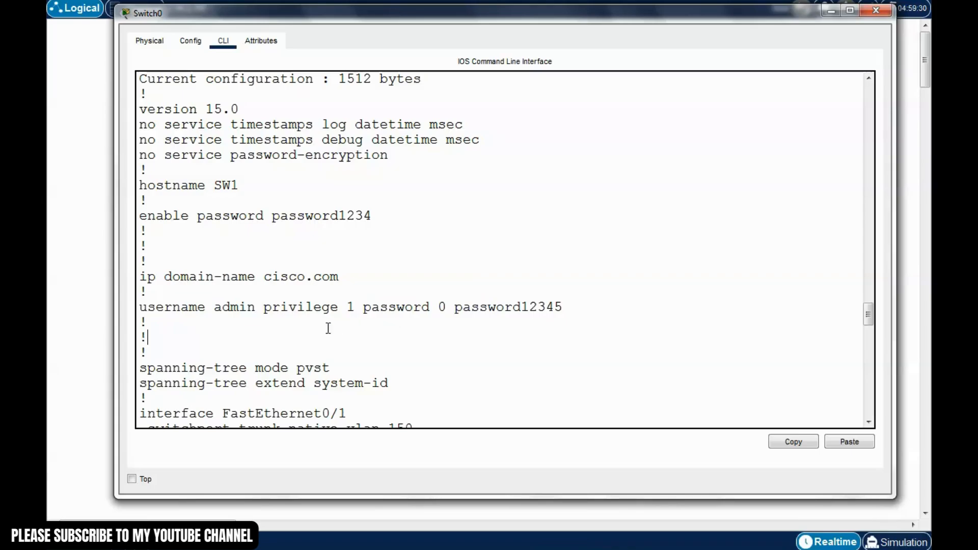
{"action": "left_click_drag", "start_coordinate": [264, 308], "coordinate": [346, 310]}
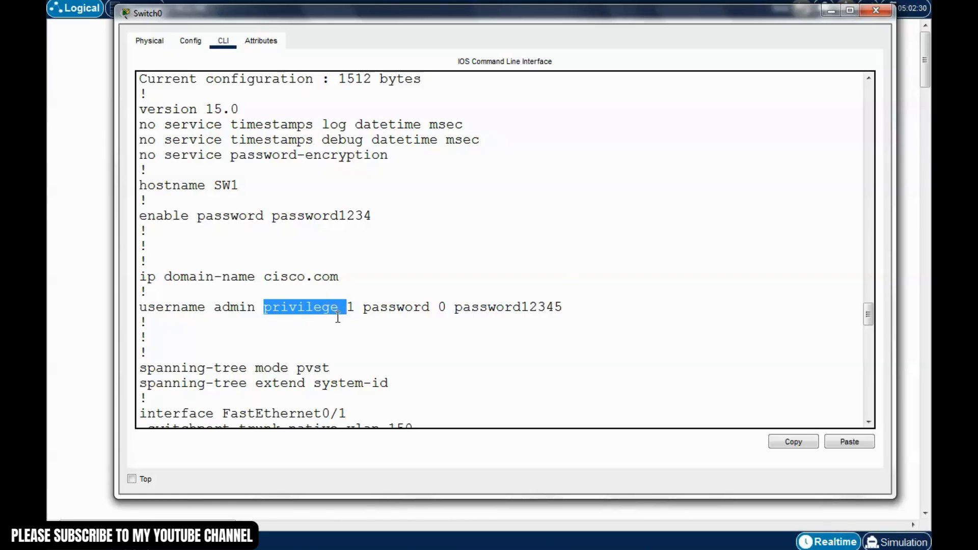
{"action": "left_click", "coordinate": [339, 315]}
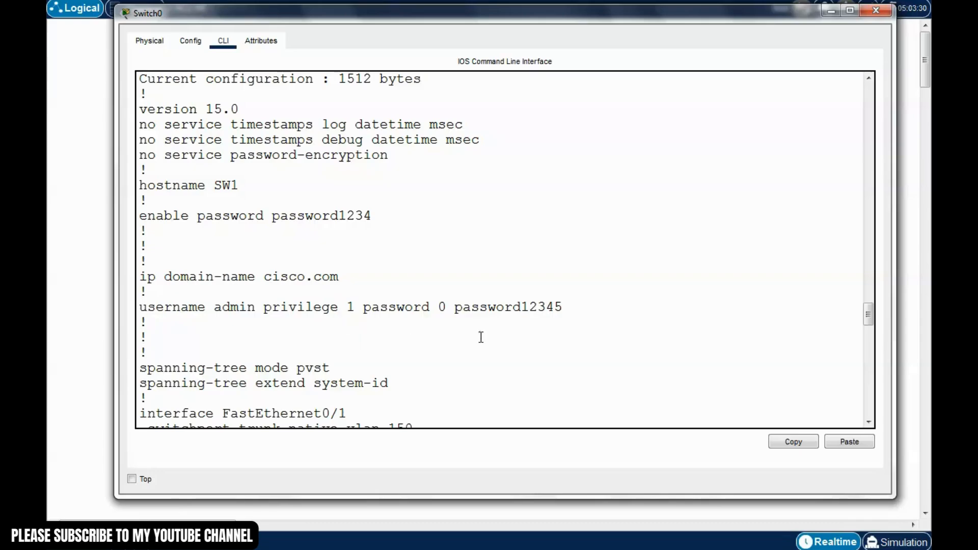
{"action": "left_click_drag", "start_coordinate": [502, 19], "coordinate": [493, 3]}
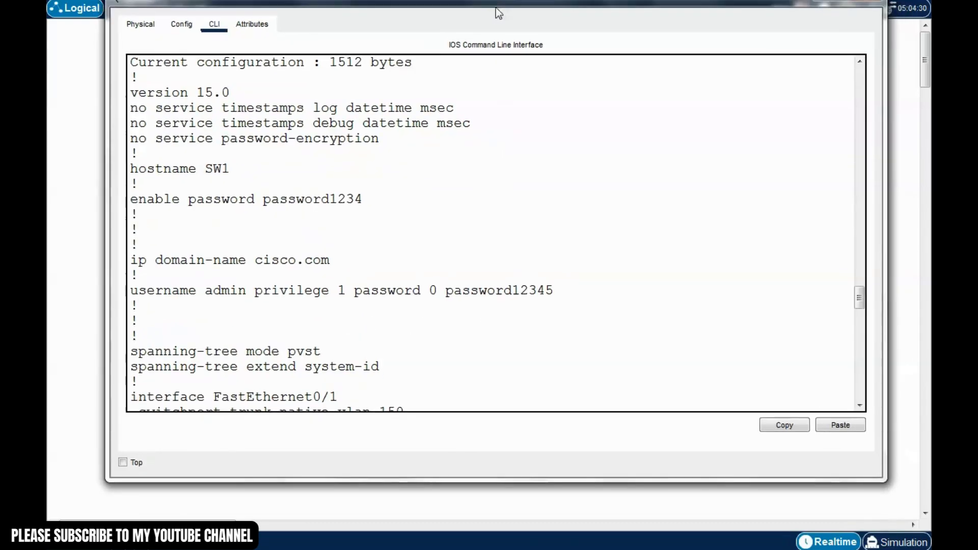
{"action": "left_click", "coordinate": [427, 336]}
{"action": "scroll", "coordinate": [427, 336], "scroll_direction": "down", "scroll_amount": 4}
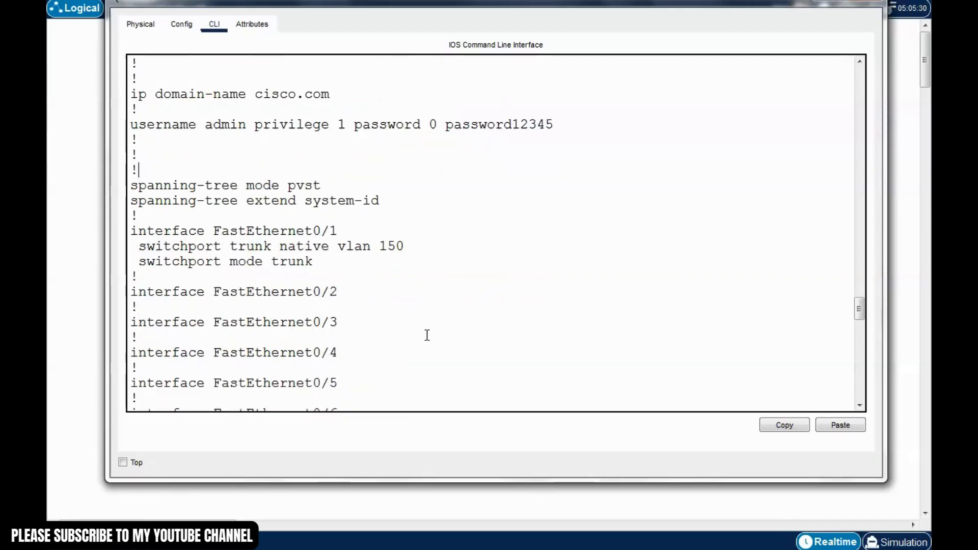
{"action": "scroll", "coordinate": [426, 336], "scroll_direction": "down", "scroll_amount": 1}
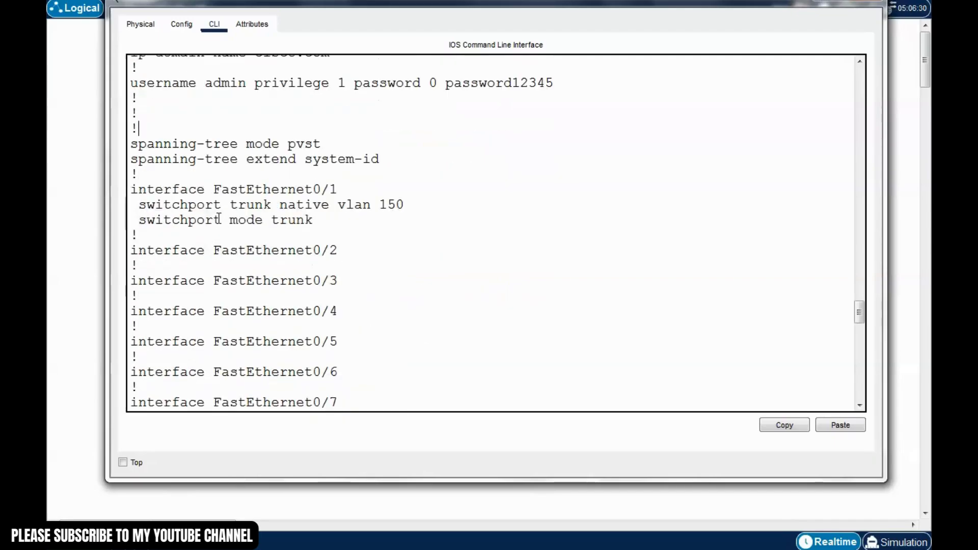
{"action": "left_click", "coordinate": [312, 222]}
{"action": "left_click_drag", "start_coordinate": [324, 223], "coordinate": [133, 223]}
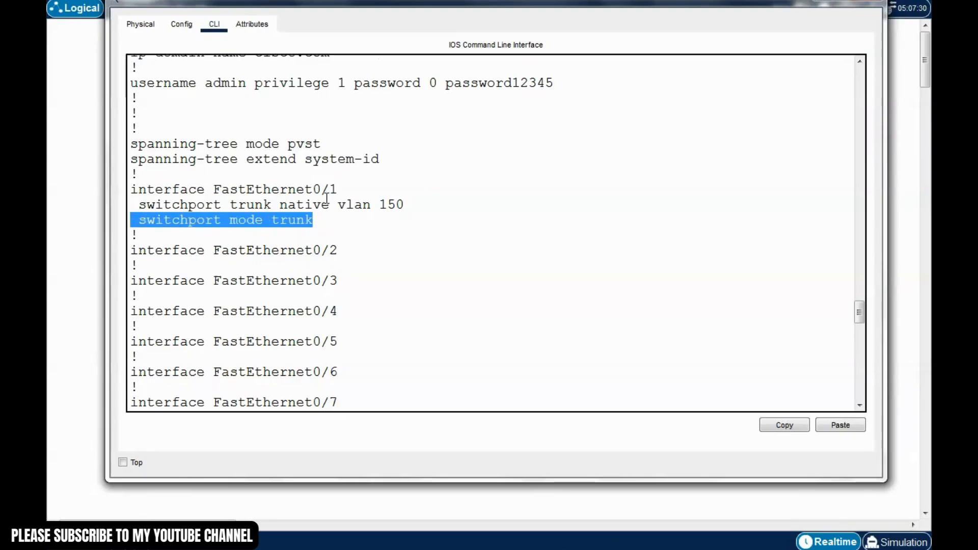
{"action": "left_click_drag", "start_coordinate": [342, 188], "coordinate": [213, 189]}
{"action": "left_click", "coordinate": [353, 232]}
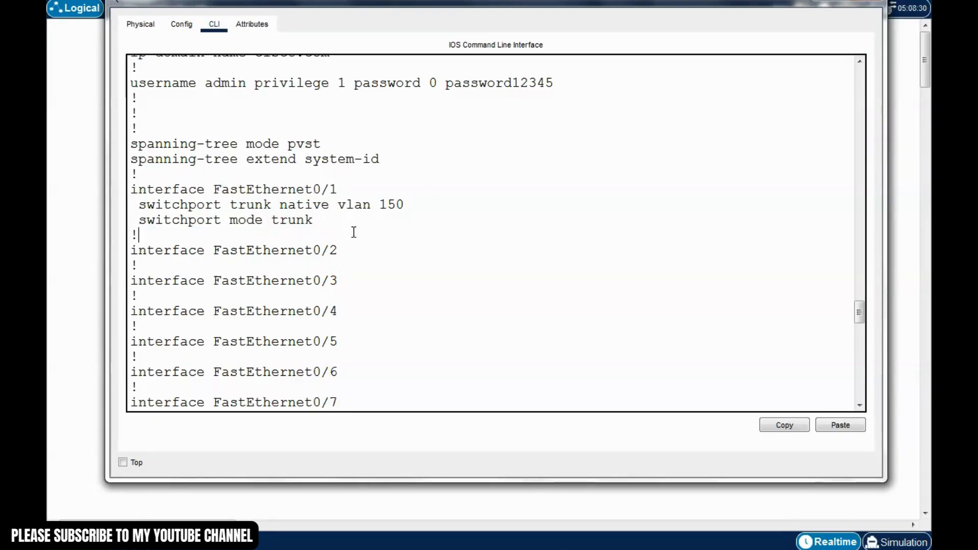
{"action": "left_click_drag", "start_coordinate": [424, 207], "coordinate": [322, 205]}
{"action": "left_click", "coordinate": [385, 251]}
{"action": "scroll", "coordinate": [391, 265], "scroll_direction": "down", "scroll_amount": 3}
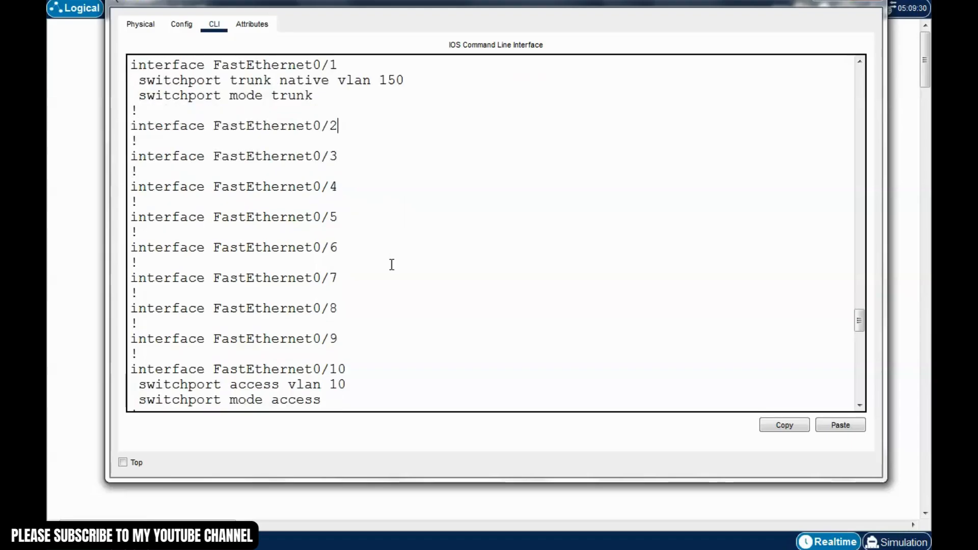
{"action": "scroll", "coordinate": [391, 264], "scroll_direction": "down", "scroll_amount": 4}
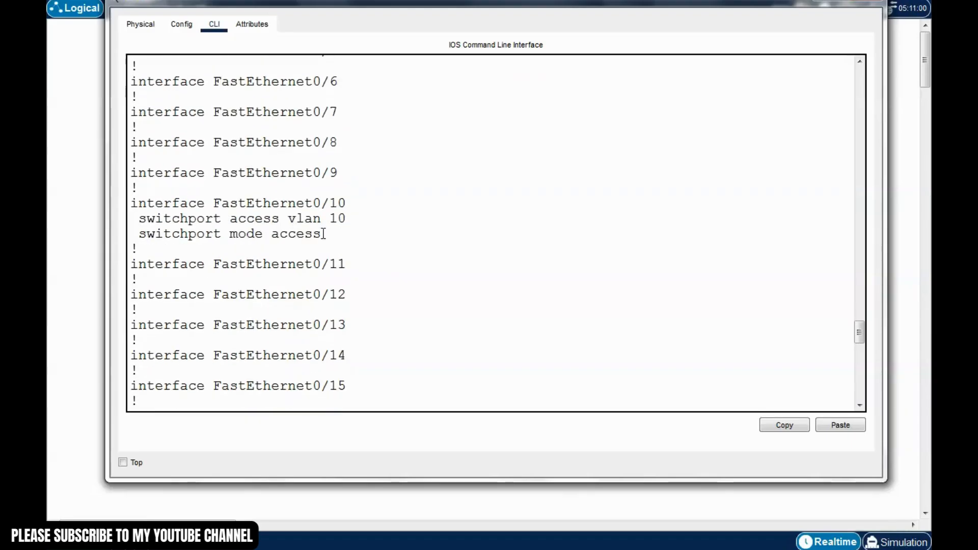
{"action": "left_click_drag", "start_coordinate": [353, 205], "coordinate": [147, 203]}
{"action": "left_click", "coordinate": [279, 230]}
{"action": "left_click_drag", "start_coordinate": [328, 234], "coordinate": [145, 234]}
{"action": "left_click_drag", "start_coordinate": [350, 222], "coordinate": [148, 220]}
{"action": "scroll", "coordinate": [374, 268], "scroll_direction": "down", "scroll_amount": 6}
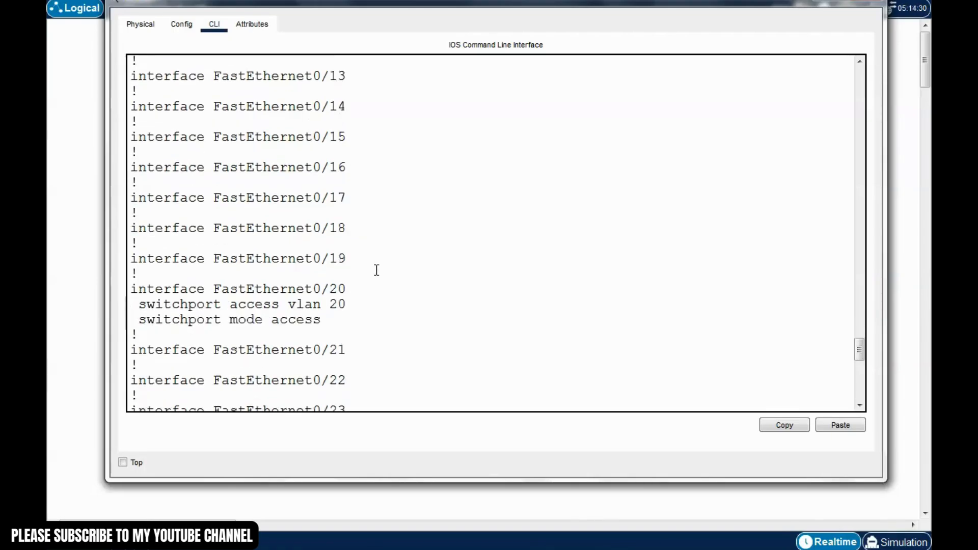
{"action": "left_click_drag", "start_coordinate": [349, 263], "coordinate": [308, 275]}
{"action": "scroll", "coordinate": [407, 283], "scroll_direction": "down", "scroll_amount": 4}
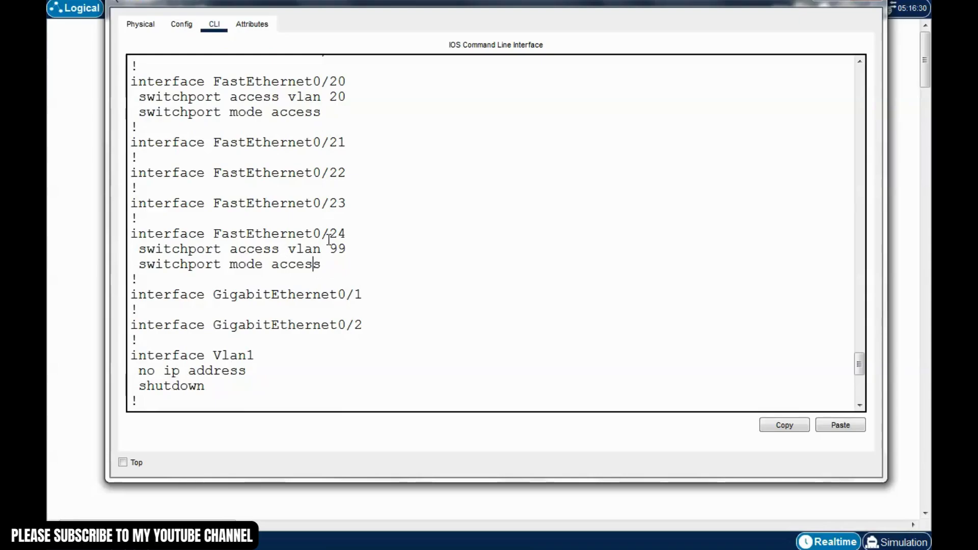
{"action": "left_click_drag", "start_coordinate": [336, 262], "coordinate": [227, 254]}
{"action": "left_click", "coordinate": [254, 257]}
{"action": "left_click_drag", "start_coordinate": [364, 249], "coordinate": [254, 251]}
{"action": "left_click", "coordinate": [255, 266]}
{"action": "left_click_drag", "start_coordinate": [338, 272], "coordinate": [171, 264]}
{"action": "left_click", "coordinate": [323, 265]}
{"action": "scroll", "coordinate": [323, 265], "scroll_direction": "down", "scroll_amount": 4}
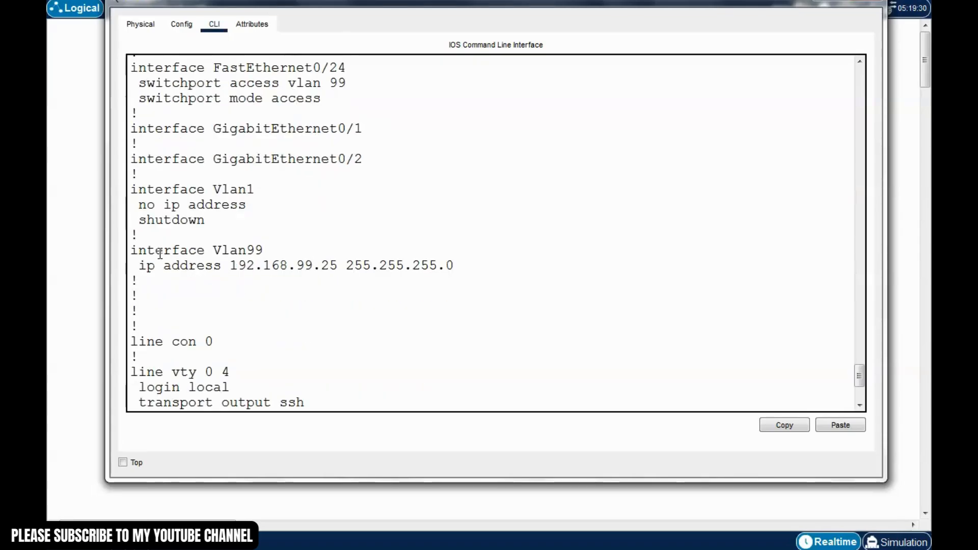
Point out the Vlan99 interface and its .99.25 management address
{"action": "left_click_drag", "start_coordinate": [270, 250], "coordinate": [387, 268]}
{"action": "left_click", "coordinate": [192, 291]}
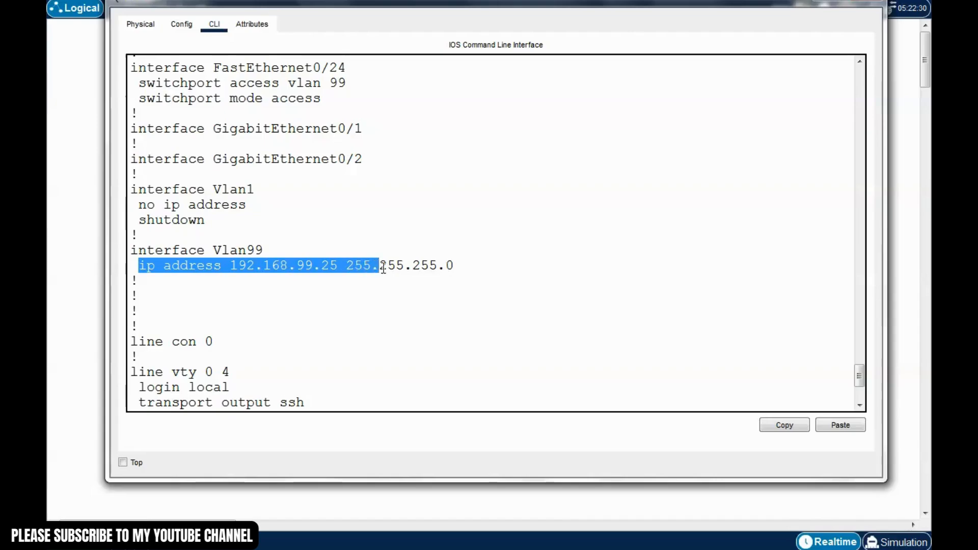
{"action": "left_click", "coordinate": [392, 280]}
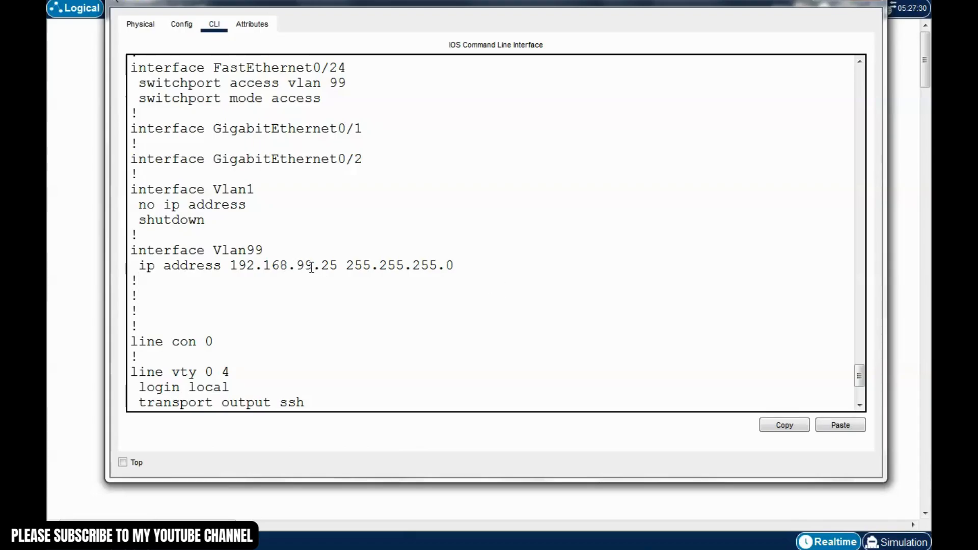
{"action": "left_click_drag", "start_coordinate": [297, 266], "coordinate": [337, 266]}
{"action": "left_click", "coordinate": [343, 285]}
Point out the 'line vty 0 4' and 'line vty 5 15' ranges
{"action": "scroll", "coordinate": [316, 293], "scroll_direction": "down", "scroll_amount": 2}
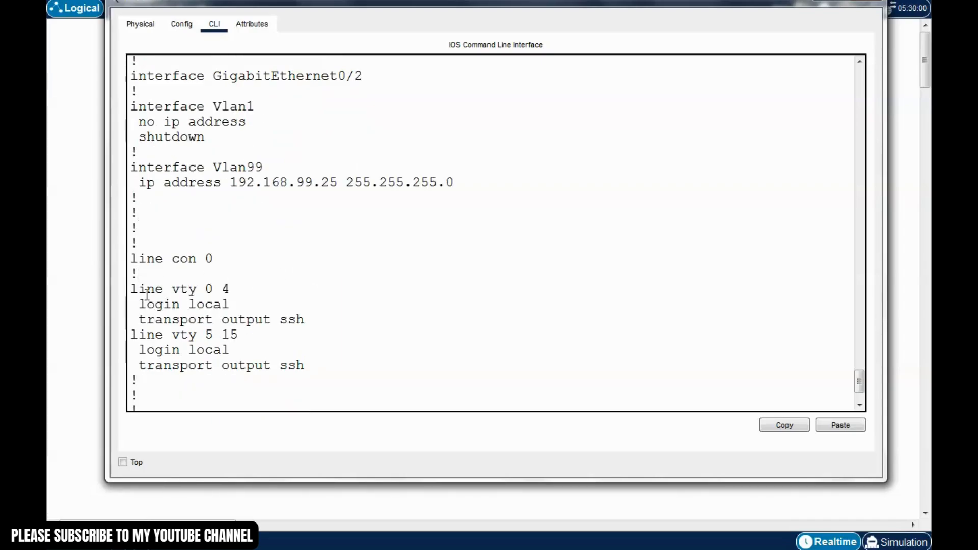
{"action": "left_click_drag", "start_coordinate": [232, 289], "coordinate": [143, 295]}
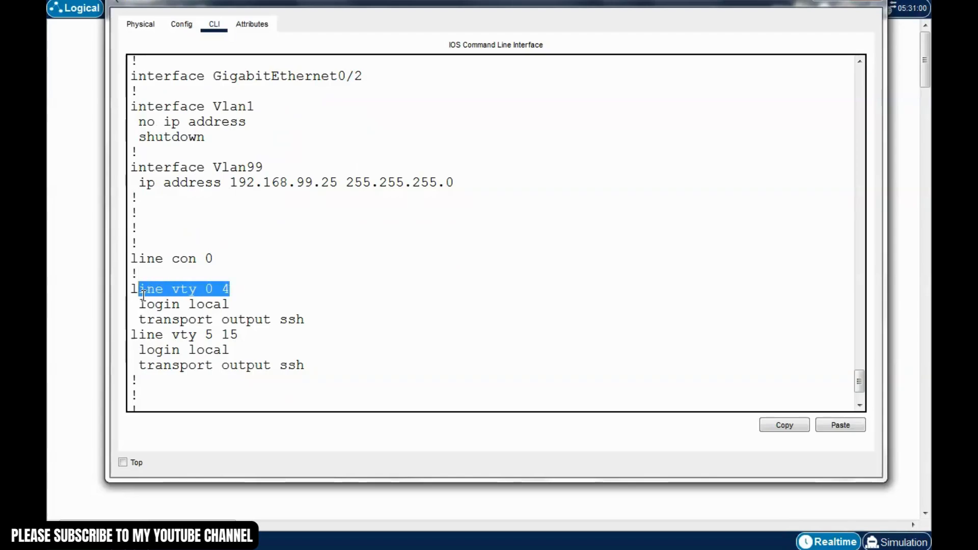
{"action": "left_click", "coordinate": [304, 292]}
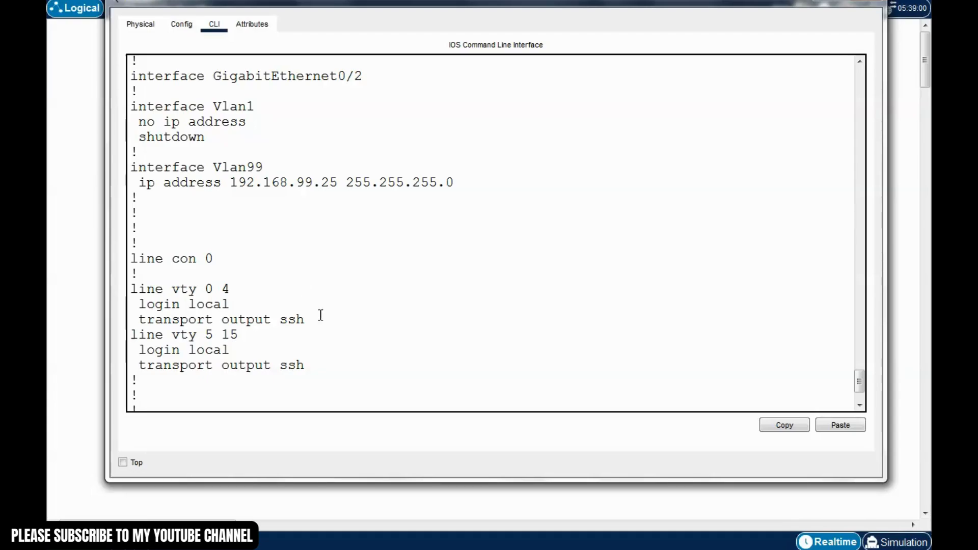
{"action": "left_click", "coordinate": [234, 304]}
{"action": "left_click_drag", "start_coordinate": [232, 289], "coordinate": [173, 293]}
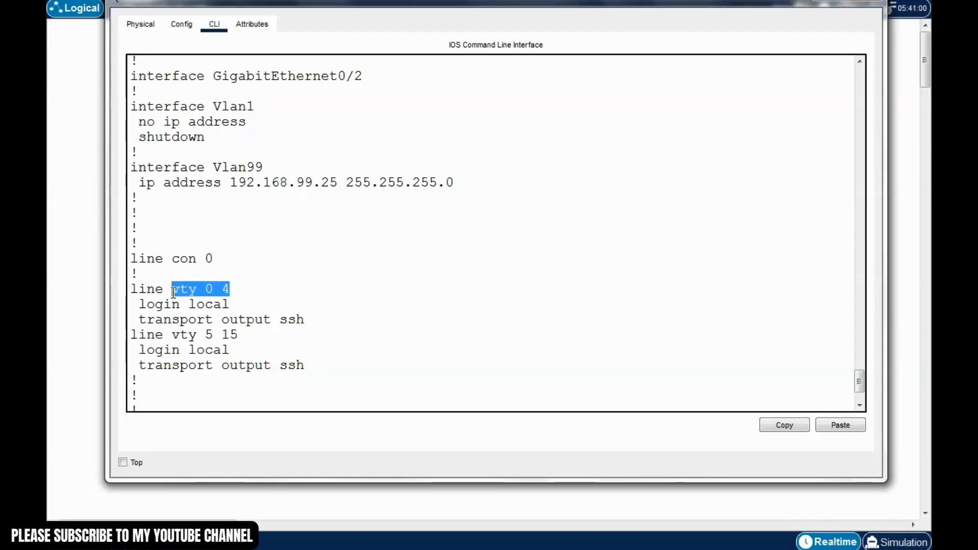
{"action": "left_click", "coordinate": [174, 293]}
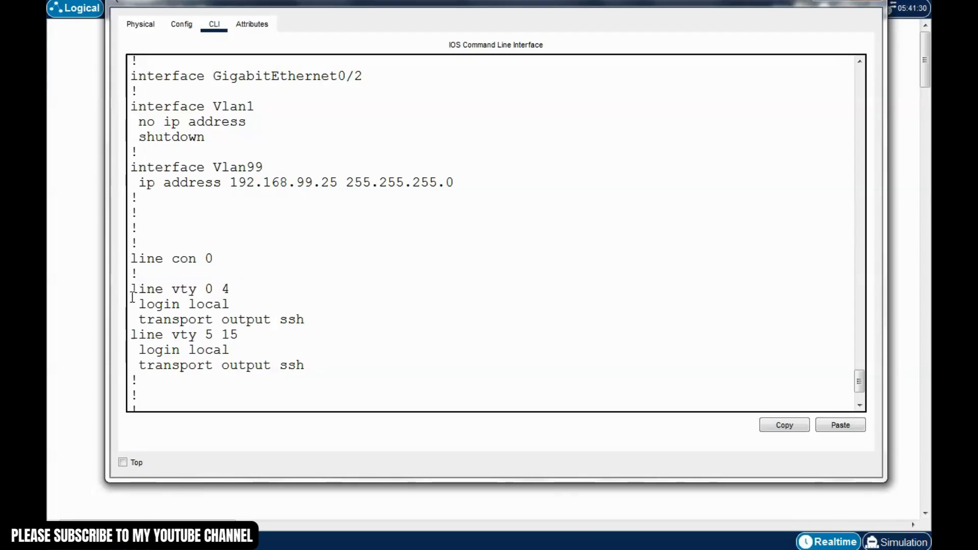
{"action": "left_click_drag", "start_coordinate": [223, 291], "coordinate": [205, 292]}
{"action": "left_click", "coordinate": [227, 291]}
{"action": "left_click", "coordinate": [240, 348]}
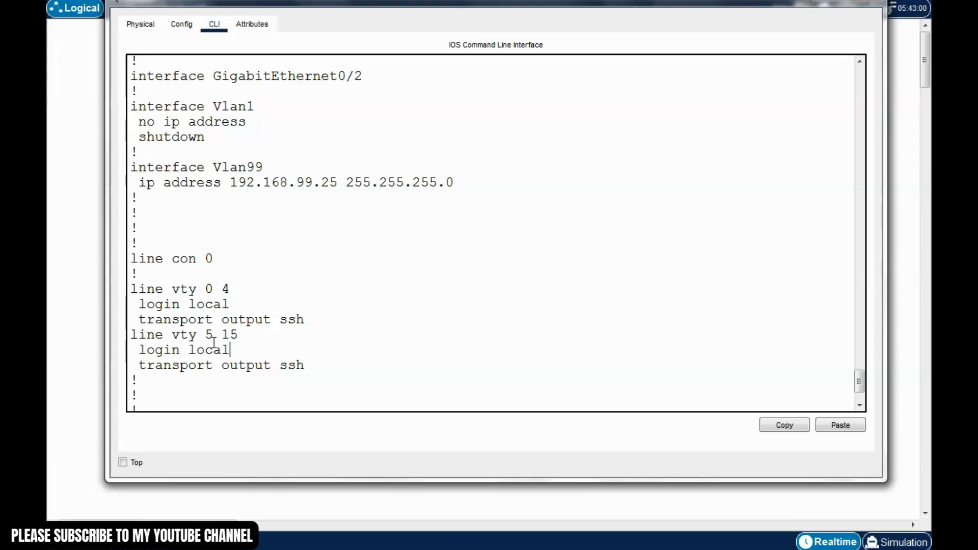
{"action": "mouse_move", "coordinate": [214, 339]}
{"action": "left_mouse_down"}
{"action": "mouse_move", "coordinate": [200, 335]}
{"action": "mouse_move", "coordinate": [225, 335]}
{"action": "left_mouse_up"}
{"action": "left_click", "coordinate": [210, 315]}
Point out the 'login local' and SSH-only transport settings, then quit SW1's console session
{"action": "left_click_drag", "start_coordinate": [215, 291], "coordinate": [204, 286]}
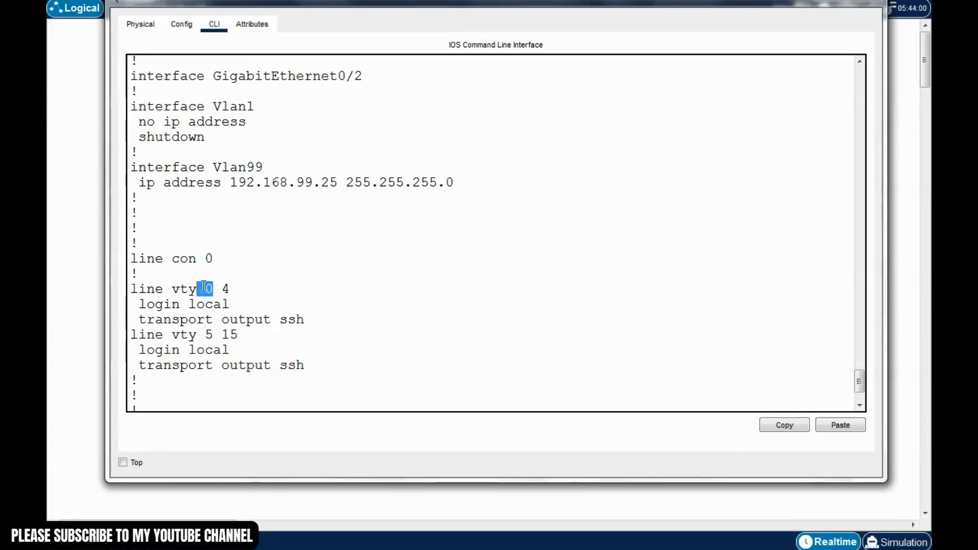
{"action": "left_click_drag", "start_coordinate": [238, 335], "coordinate": [138, 305]}
{"action": "left_click", "coordinate": [200, 332]}
{"action": "left_click", "coordinate": [213, 304]}
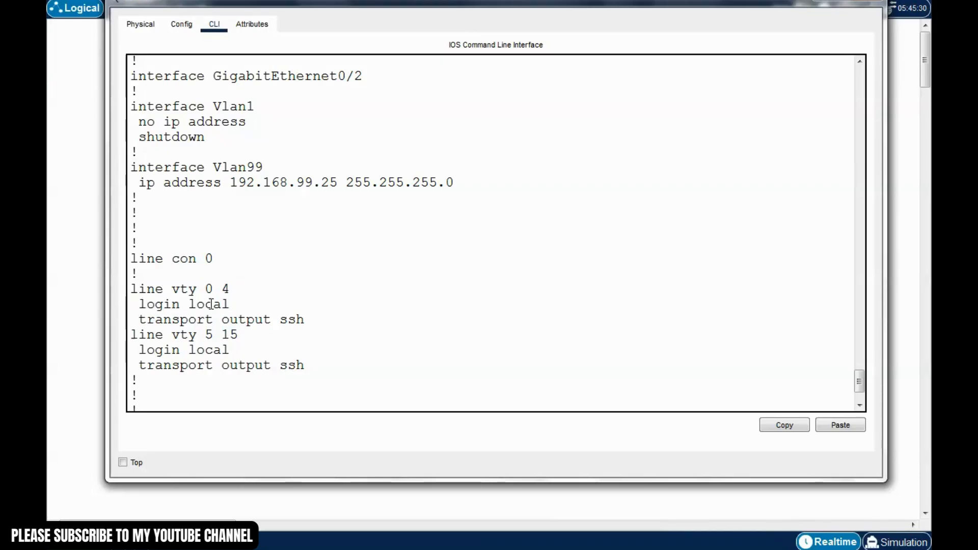
{"action": "left_click_drag", "start_coordinate": [243, 306], "coordinate": [186, 306]}
{"action": "left_click", "coordinate": [239, 335]}
{"action": "left_click_drag", "start_coordinate": [306, 319], "coordinate": [155, 324]}
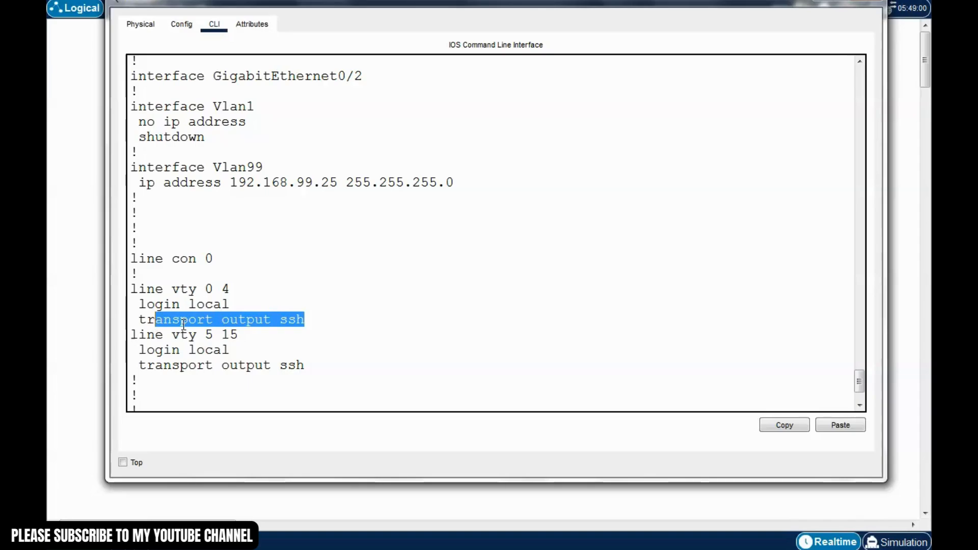
{"action": "left_click", "coordinate": [281, 348]}
{"action": "left_click_drag", "start_coordinate": [308, 365], "coordinate": [280, 366]}
{"action": "left_click", "coordinate": [353, 351]}
{"action": "scroll", "coordinate": [360, 353], "scroll_direction": "down", "scroll_amount": 2}
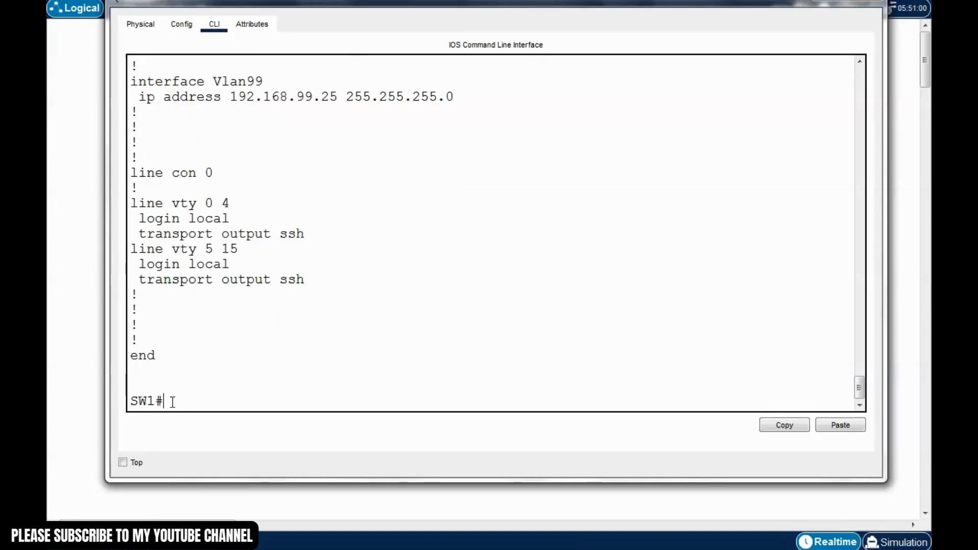
{"action": "type", "text": "quit"}
{"action": "key", "text": "Return"}
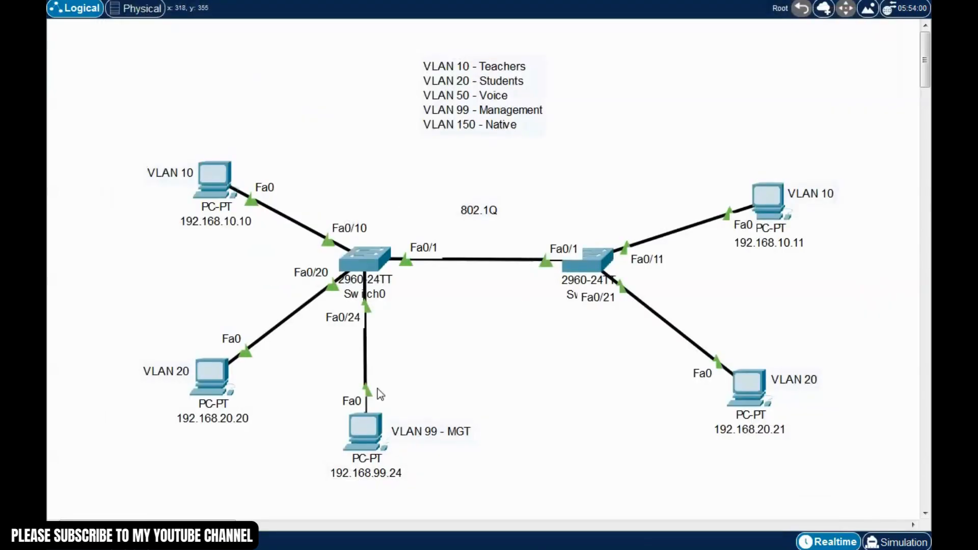
{"action": "left_click", "coordinate": [369, 431]}
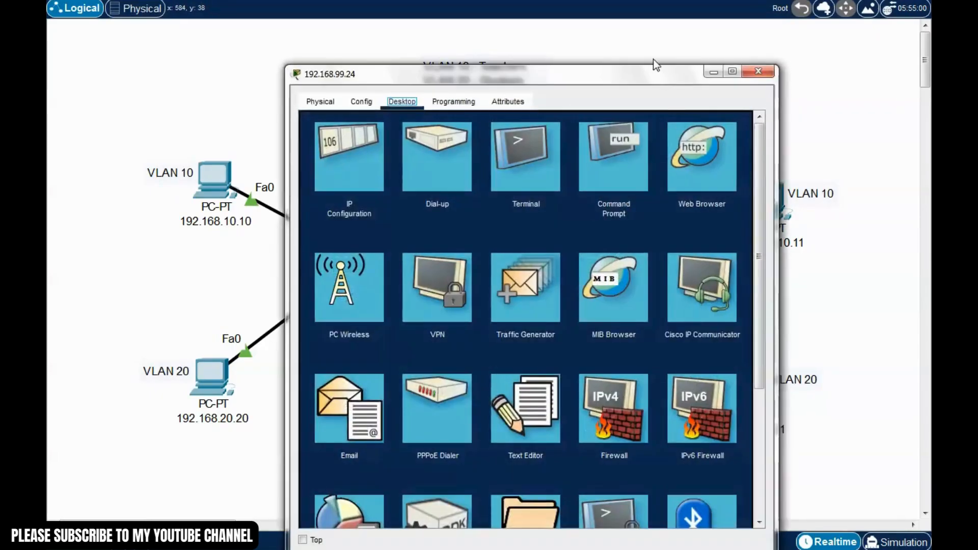
{"action": "left_click_drag", "start_coordinate": [658, 74], "coordinate": [784, 40]}
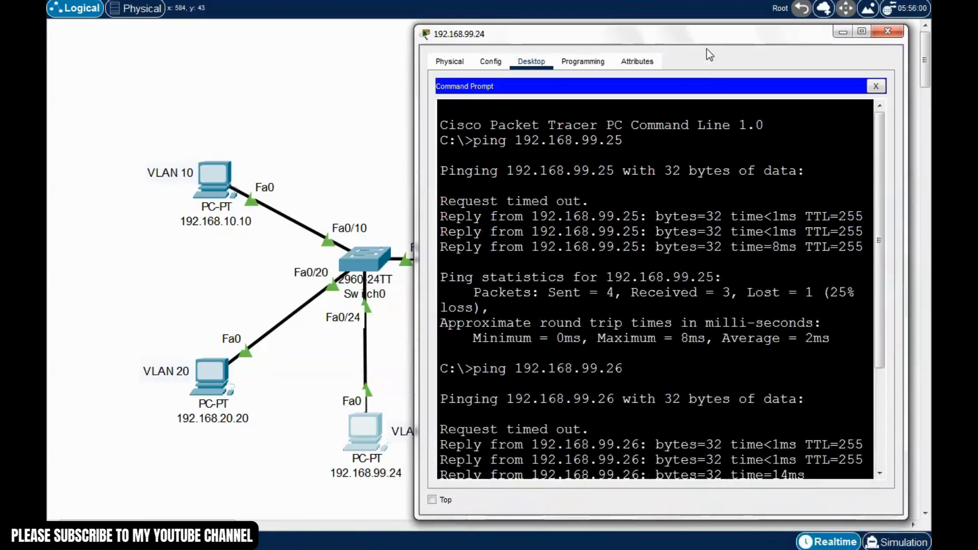
{"action": "scroll", "coordinate": [868, 348], "scroll_direction": "down", "scroll_amount": 3}
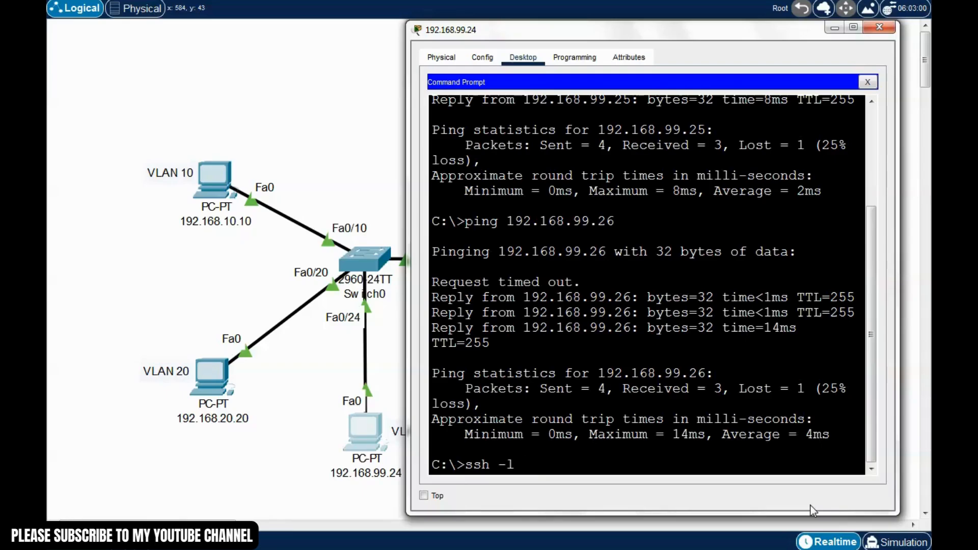
{"action": "type", "text": "dmin"}
{"action": "left_click_drag", "start_coordinate": [720, 31], "coordinate": [728, 31]}
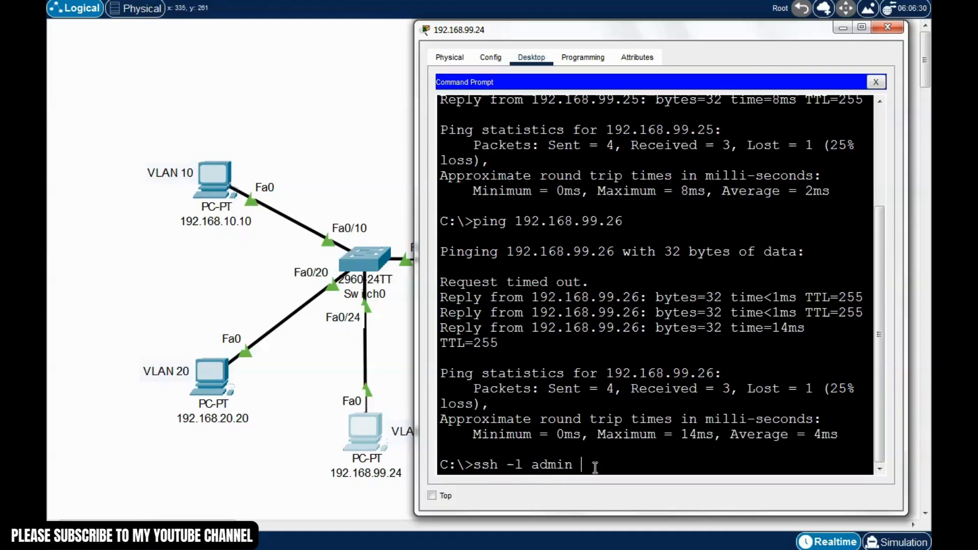
{"action": "type", "text": "168.99.25"}
{"action": "key", "text": "Return"}
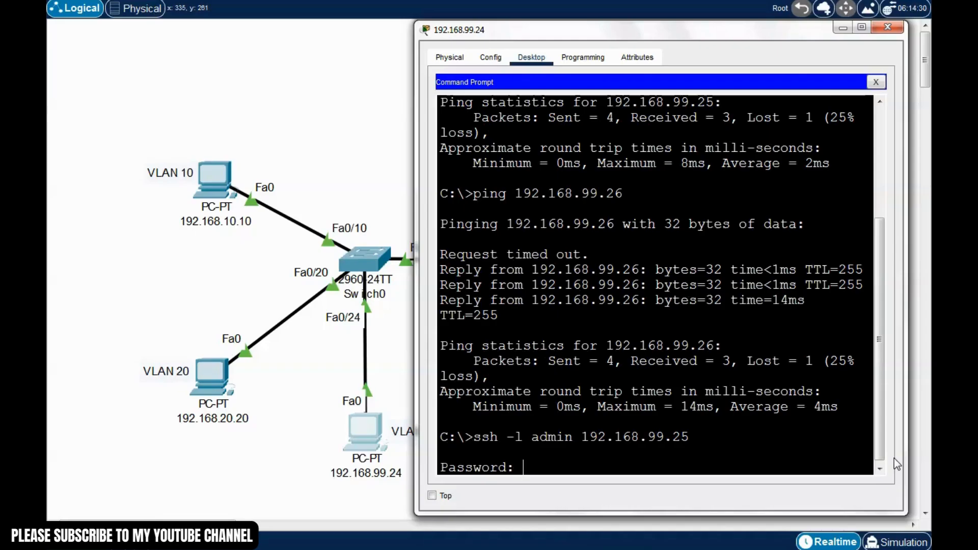
{"action": "key", "text": "Return"}
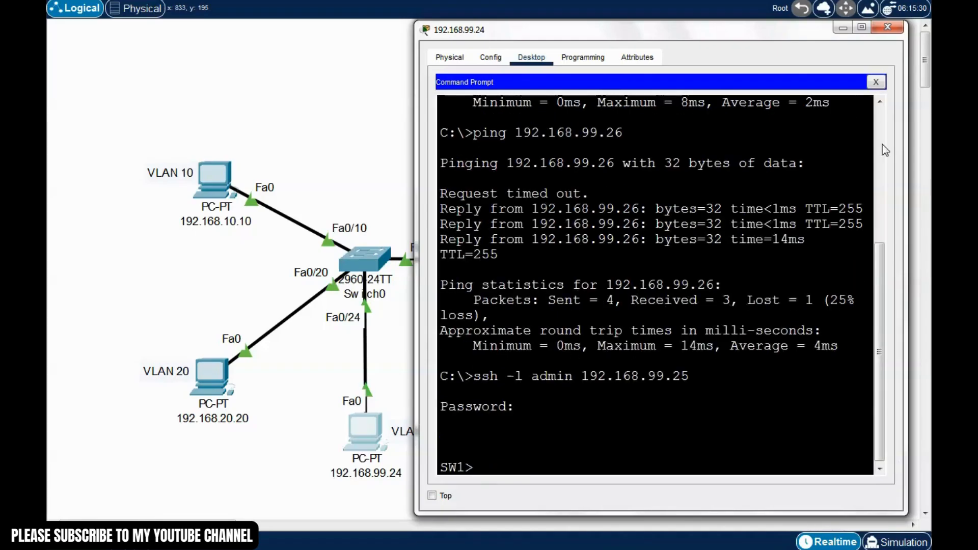
{"action": "left_click_drag", "start_coordinate": [792, 21], "coordinate": [791, 17]}
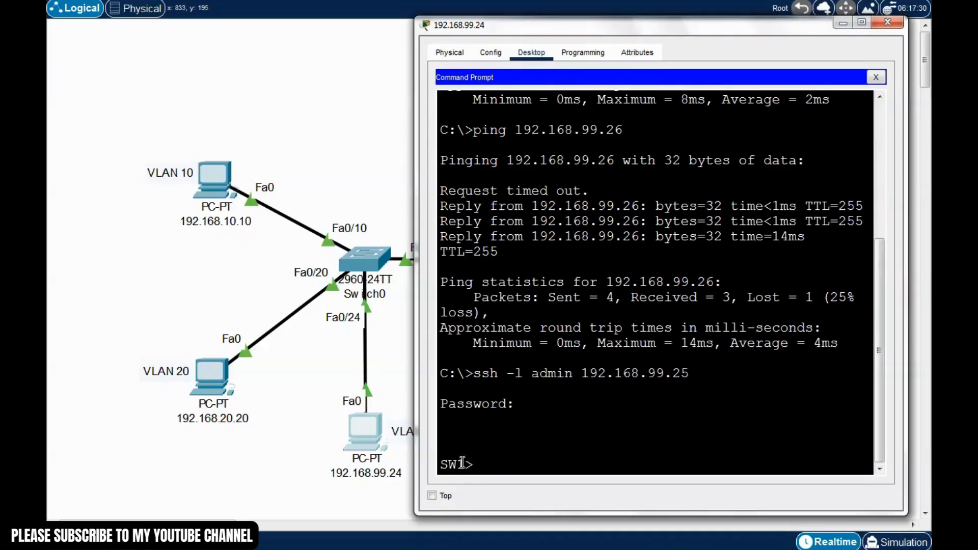
{"action": "type", "text": "enable"}
{"action": "key", "text": "Return"}
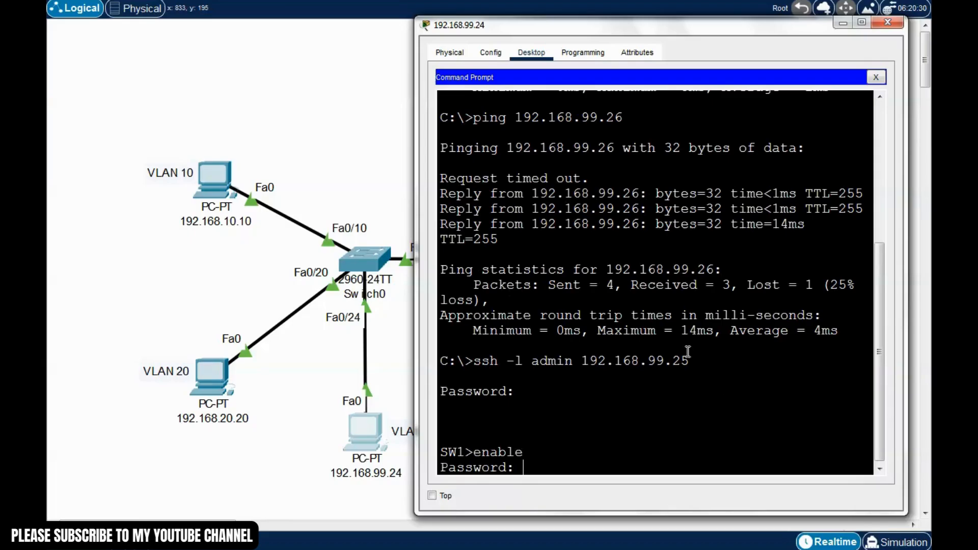
{"action": "left_click_drag", "start_coordinate": [680, 31], "coordinate": [674, 26]}
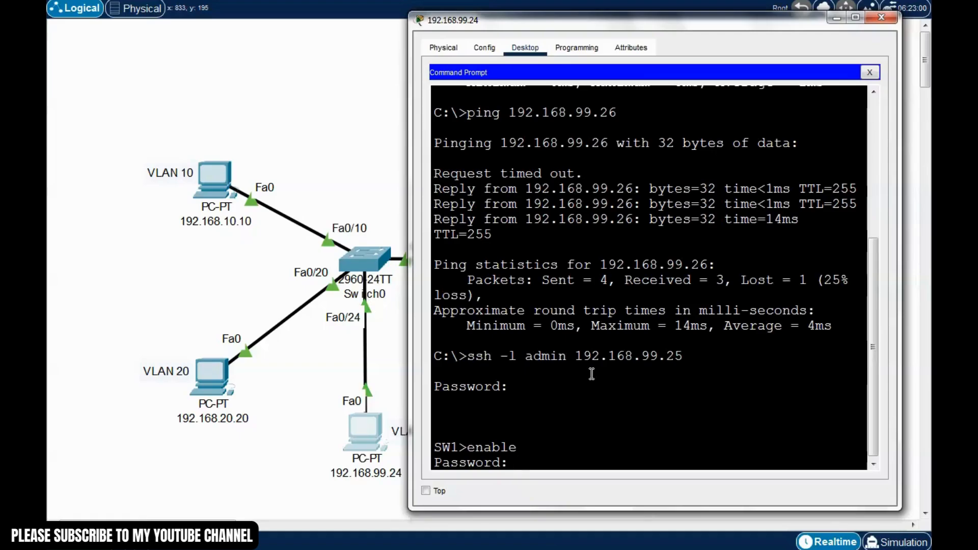
{"action": "key", "text": "Return"}
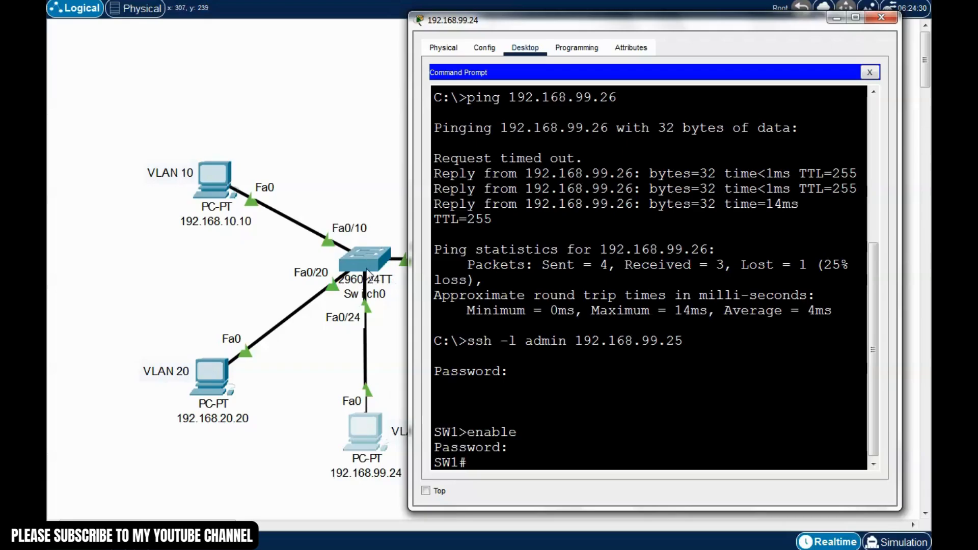
{"action": "type", "text": "conf t"}
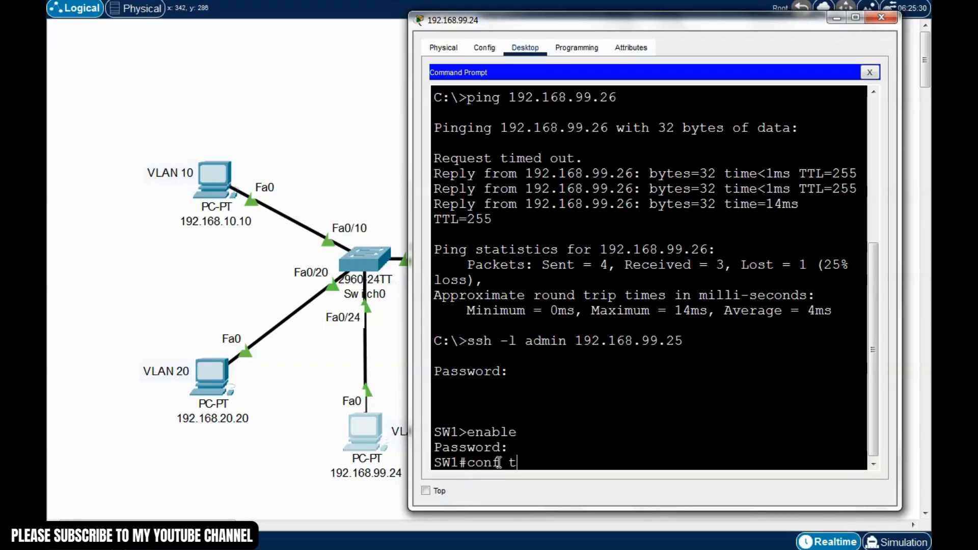
{"action": "key", "text": "Return"}
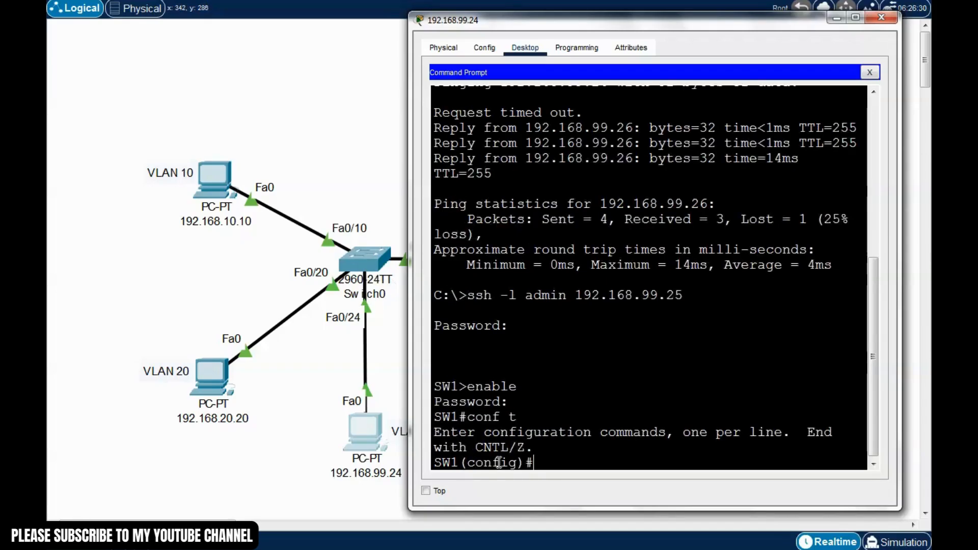
{"action": "type", "text": "exit"}
{"action": "key", "text": "Return"}
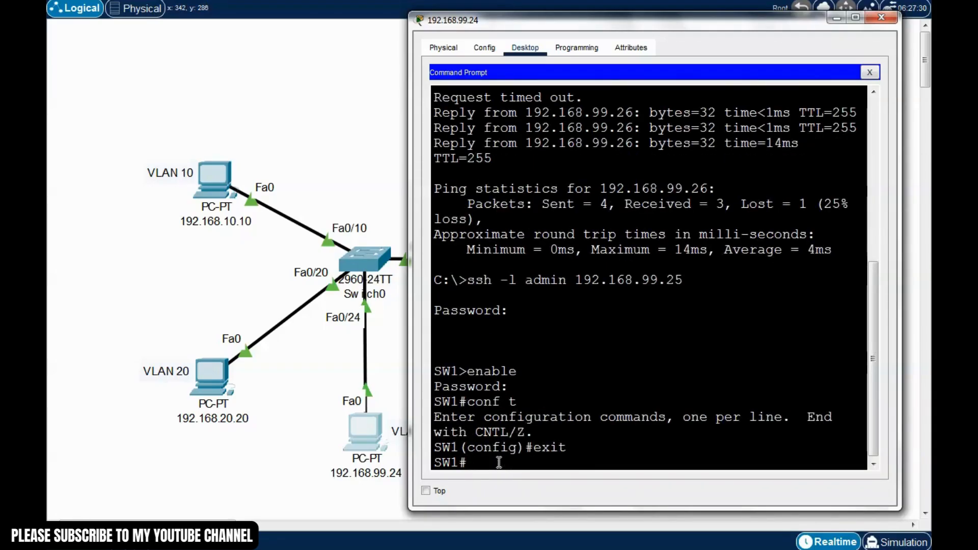
{"action": "left_click", "coordinate": [881, 18]}
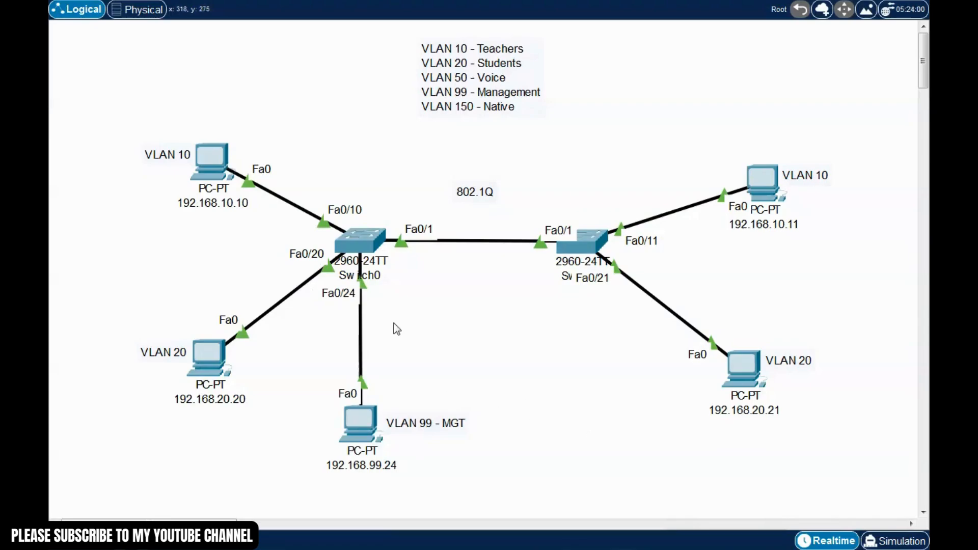
Shift the VLAN legend down-left and drop a 2811 router above Switch1
{"action": "mouse_move", "coordinate": [385, 34]}
{"action": "left_mouse_down"}
{"action": "mouse_move", "coordinate": [578, 139]}
{"action": "mouse_move", "coordinate": [585, 153]}
{"action": "left_mouse_up"}
{"action": "left_click", "coordinate": [541, 147]}
{"action": "left_click_drag", "start_coordinate": [124, 95], "coordinate": [833, 506]}
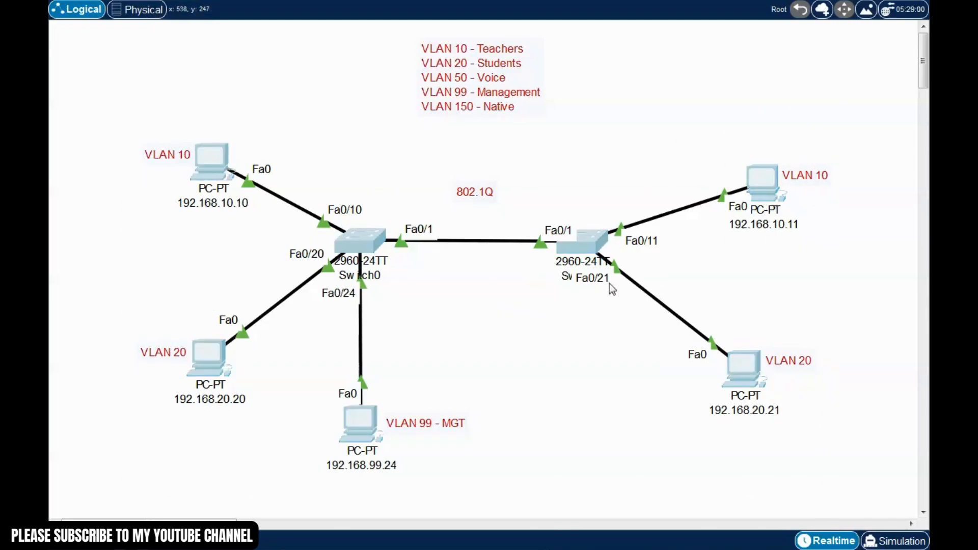
{"action": "left_click", "coordinate": [505, 321]}
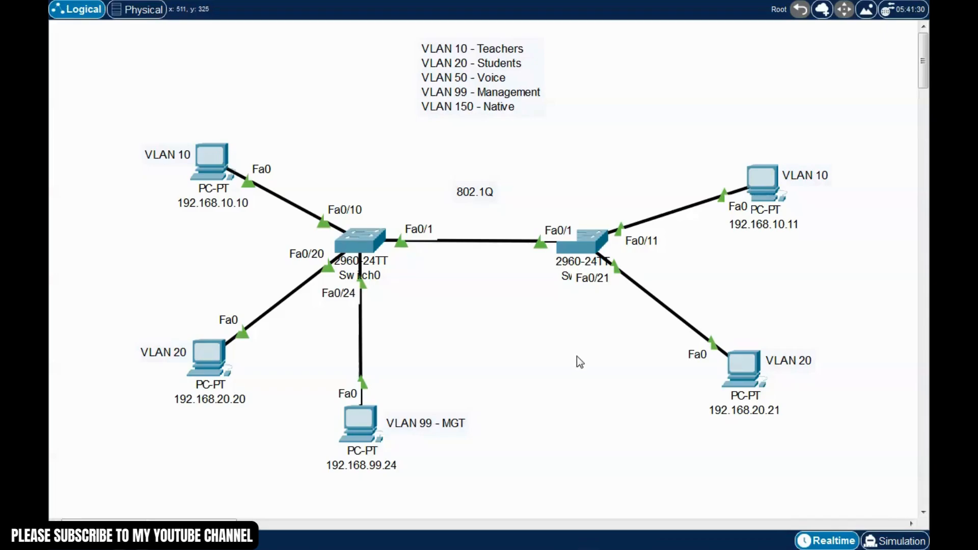
{"action": "left_click_drag", "start_coordinate": [109, 113], "coordinate": [786, 463]}
{"action": "left_click", "coordinate": [607, 402]}
{"action": "left_click_drag", "start_coordinate": [482, 93], "coordinate": [455, 105]}
{"action": "left_click", "coordinate": [493, 381]}
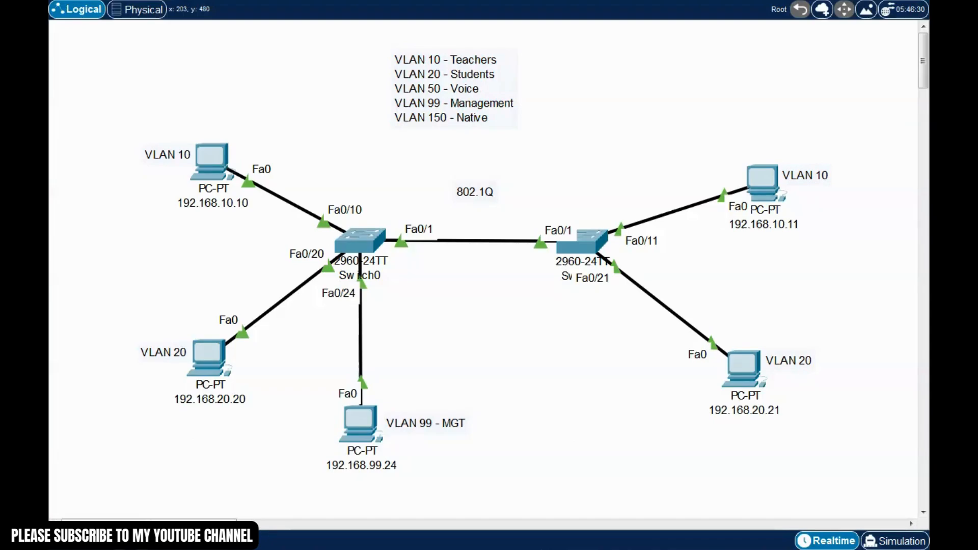
{"action": "left_click_drag", "start_coordinate": [415, 508], "coordinate": [577, 61]}
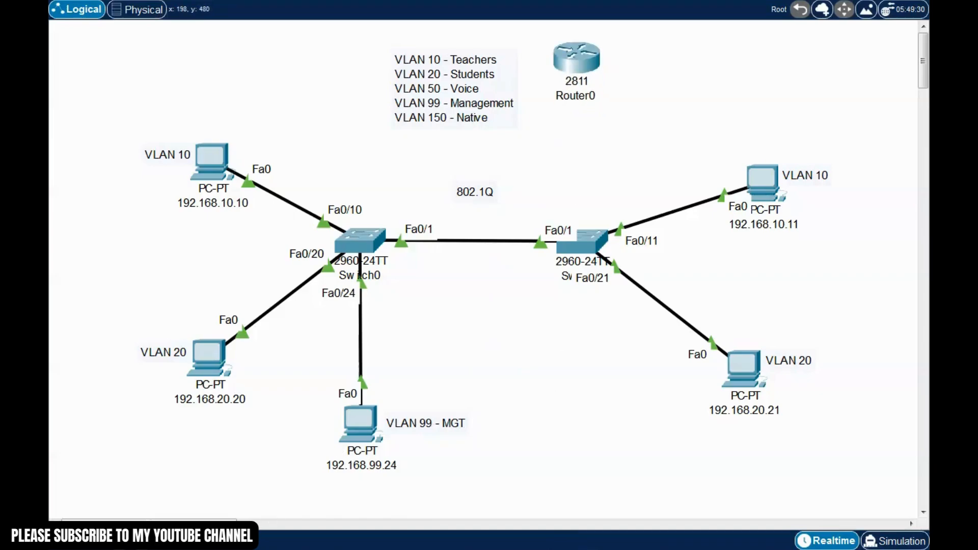
Cable Router0 FastEthernet0/1 to Switch1 FastEthernet0/5, then nudge Router0 right
{"action": "left_click", "coordinate": [579, 61]}
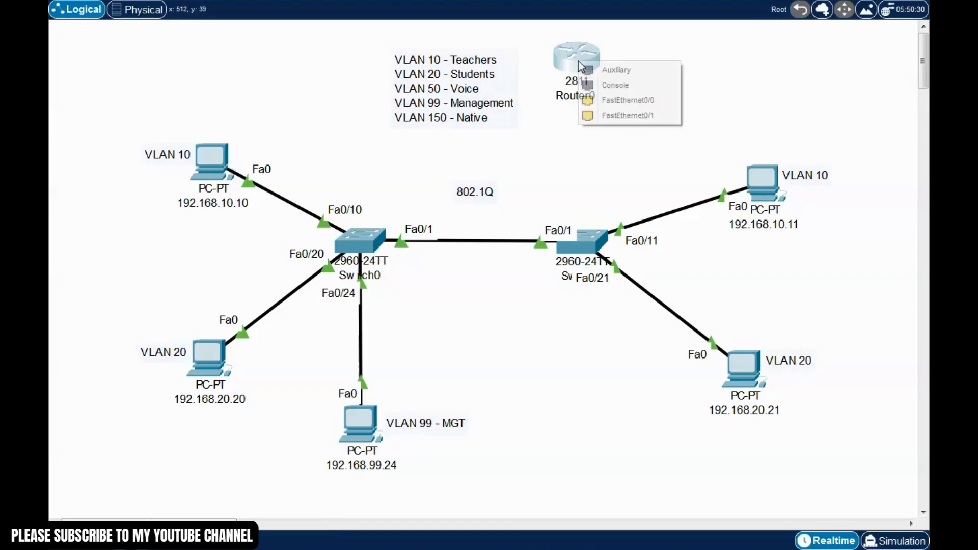
{"action": "left_click", "coordinate": [609, 117]}
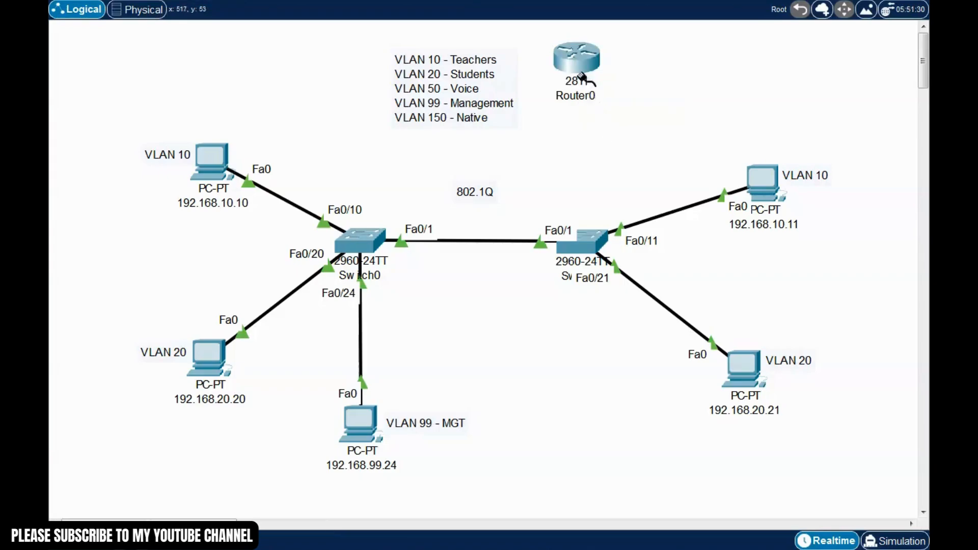
{"action": "left_click", "coordinate": [579, 243]}
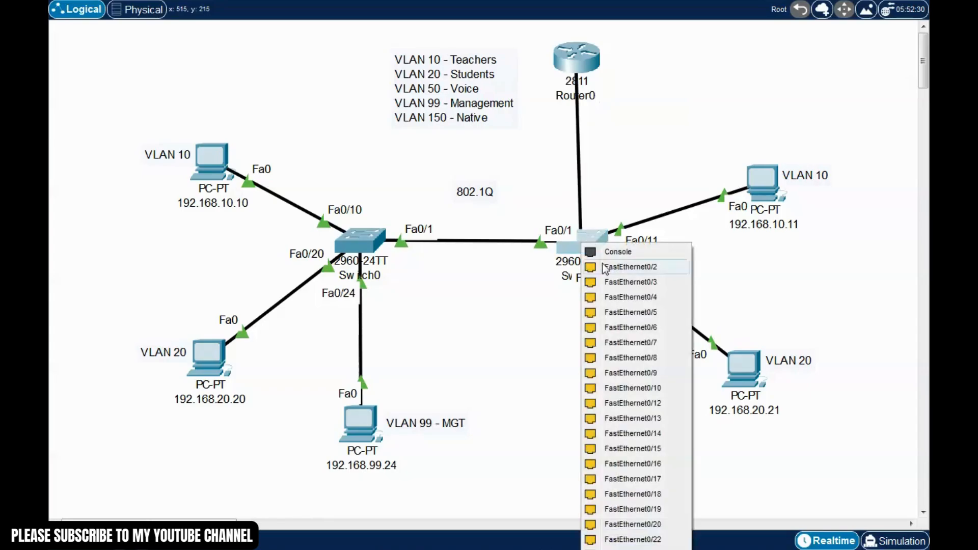
{"action": "left_click", "coordinate": [619, 312]}
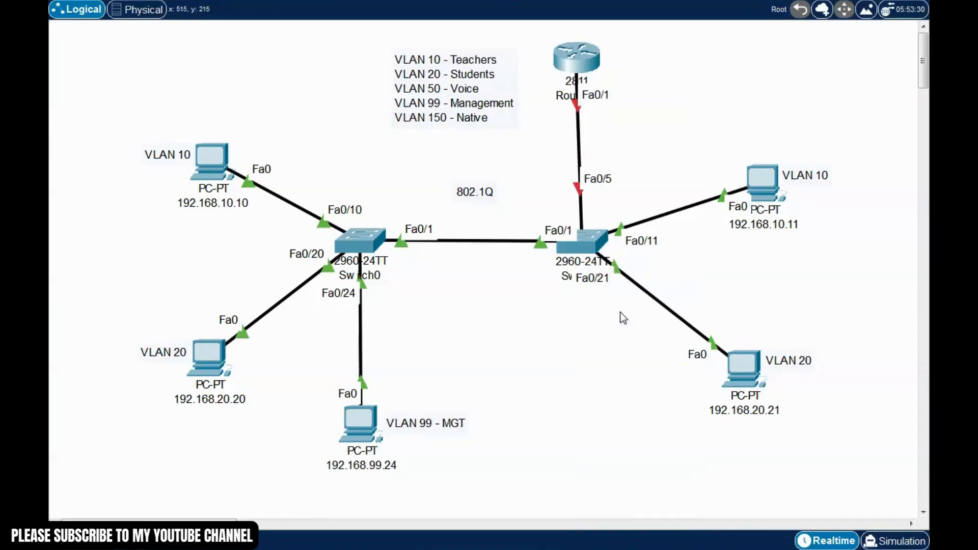
{"action": "left_click_drag", "start_coordinate": [590, 65], "coordinate": [595, 65]}
{"action": "left_click", "coordinate": [486, 392]}
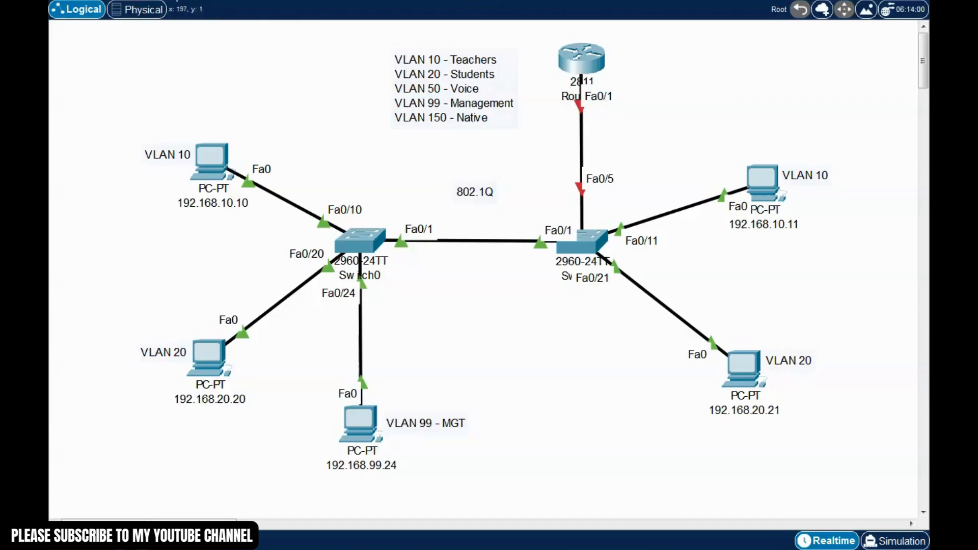
Add a note listing 192.168.10.1, 192.168.20.1 and 192.168.99.1 beside Router0
{"action": "left_click", "coordinate": [626, 82]}
{"action": "type", "text": "19"}
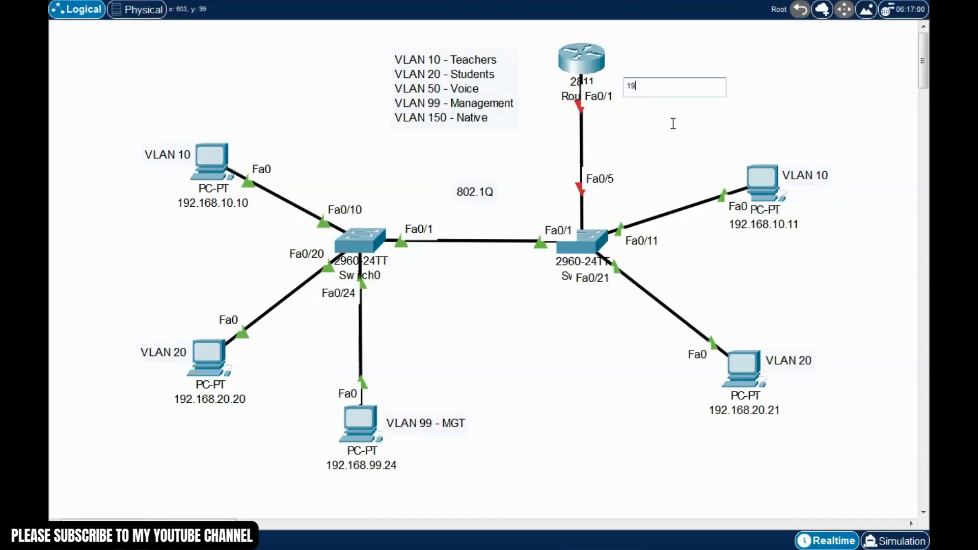
{"action": "type", "text": "2.168.10.1"}
{"action": "key", "text": "Return"}
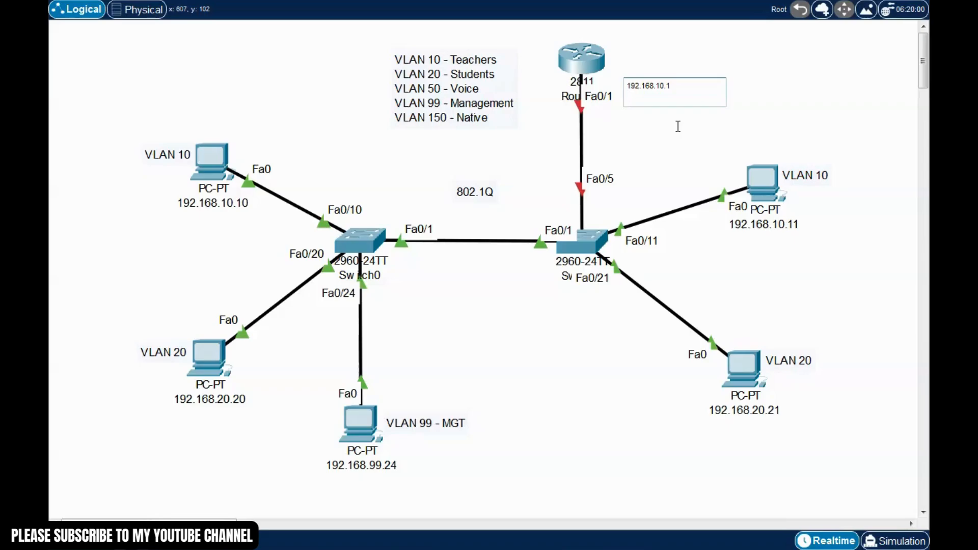
{"action": "type", "text": "192.168.20.1"}
{"action": "key", "text": "Return"}
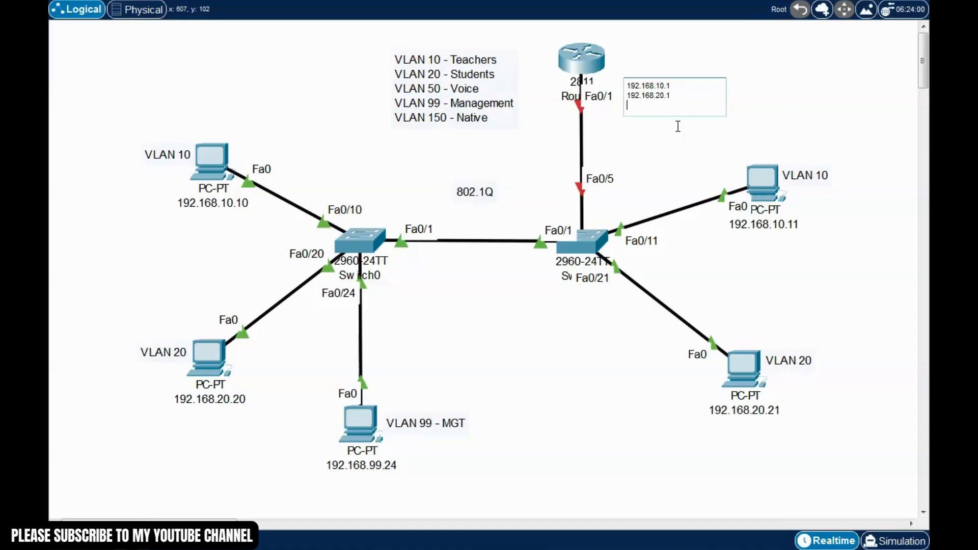
{"action": "type", "text": "192.168.99.1"}
{"action": "left_click", "coordinate": [679, 140]}
{"action": "key", "text": "Escape"}
{"action": "left_click_drag", "start_coordinate": [665, 106], "coordinate": [655, 89]}
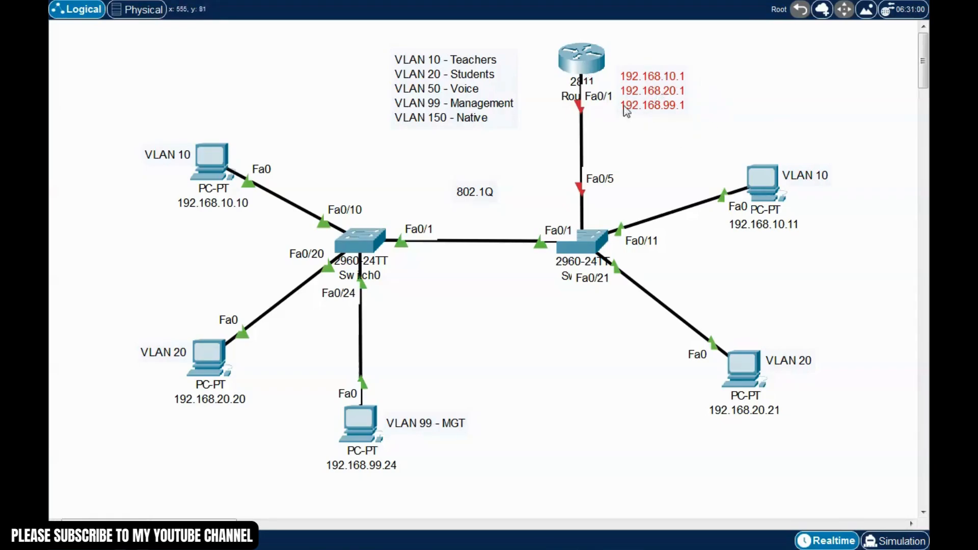
Open Router0's CLI and decline the initial configuration dialog
{"action": "left_click", "coordinate": [585, 69]}
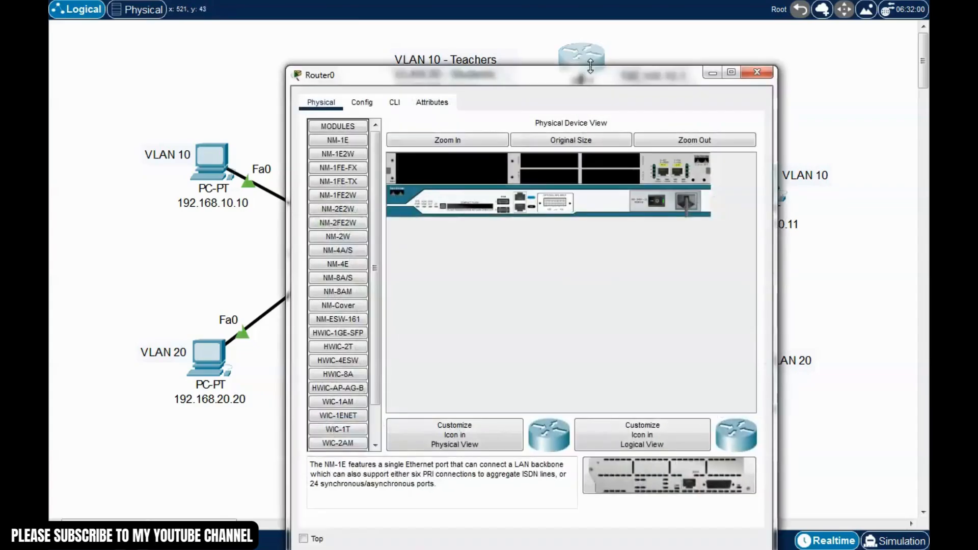
{"action": "left_click_drag", "start_coordinate": [585, 72], "coordinate": [375, 28]}
{"action": "left_click", "coordinate": [171, 55]}
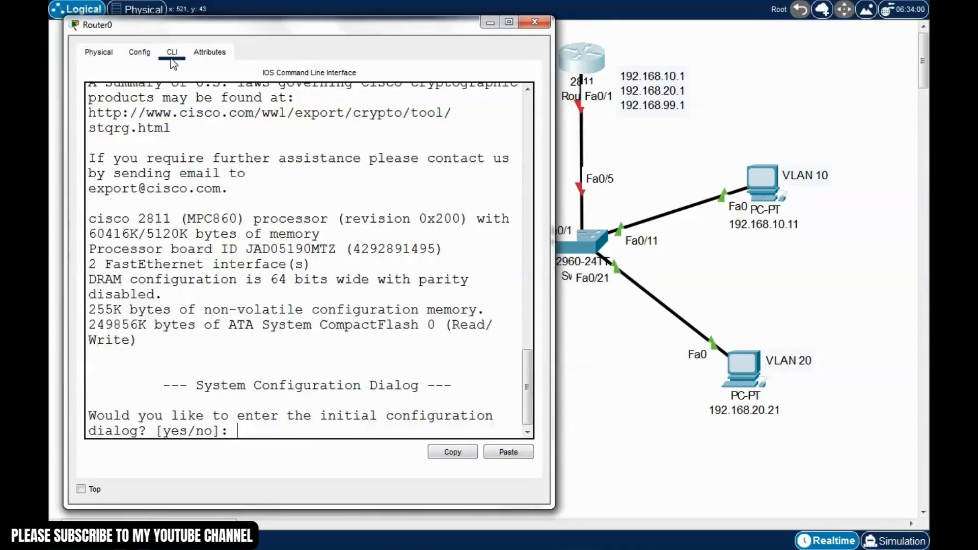
{"action": "type", "text": "no"}
{"action": "key", "text": "Return"}
Enter privileged mode, global configuration and interface f0/1 on Router0
{"action": "key", "text": "Return"}
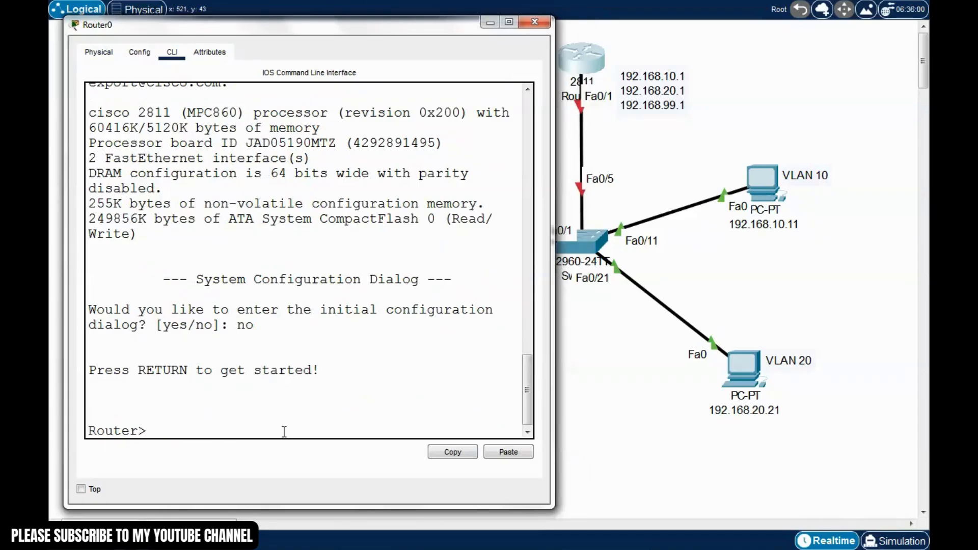
{"action": "type", "text": "enablr"}
{"action": "key", "text": "BackSpace"}
{"action": "type", "text": "e"}
{"action": "key", "text": "Return"}
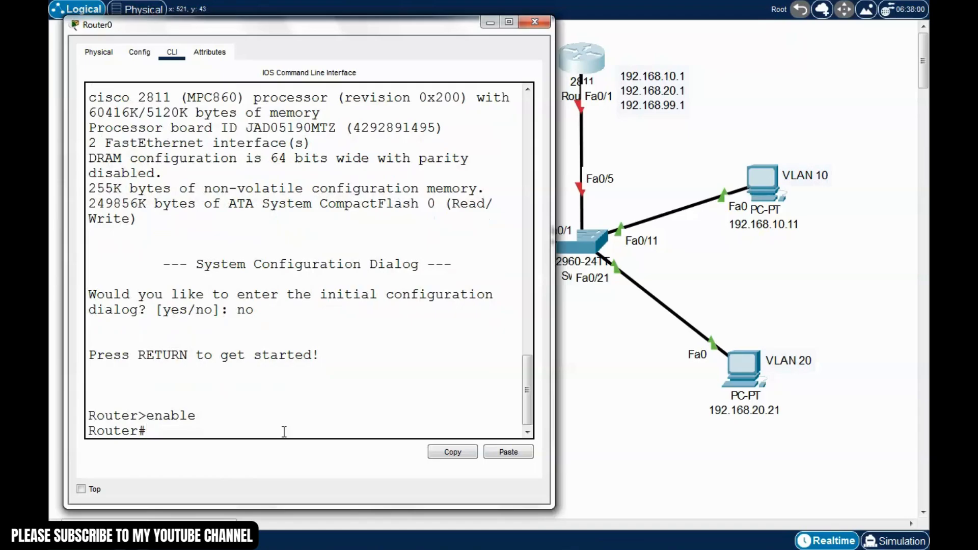
{"action": "type", "text": "conf t"}
{"action": "key", "text": "Return"}
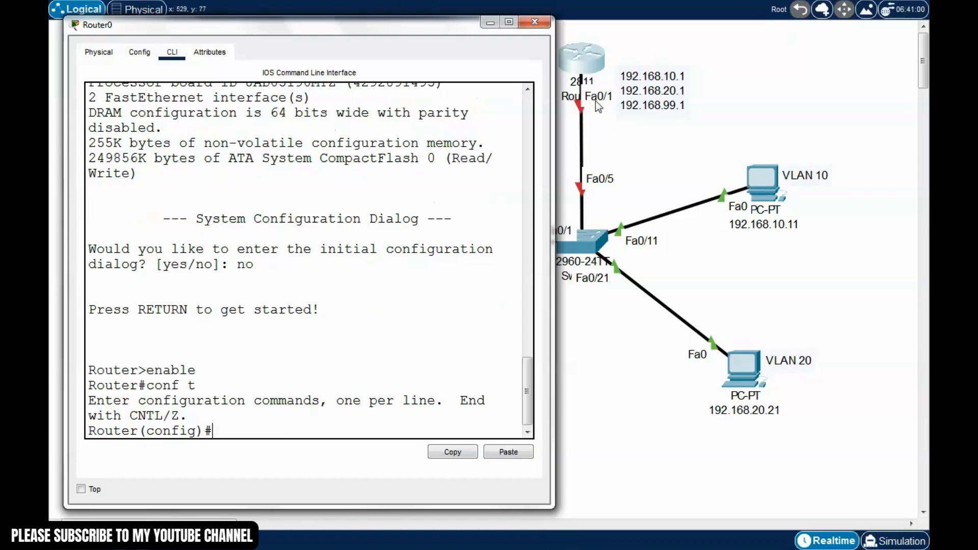
{"action": "type", "text": "in"}
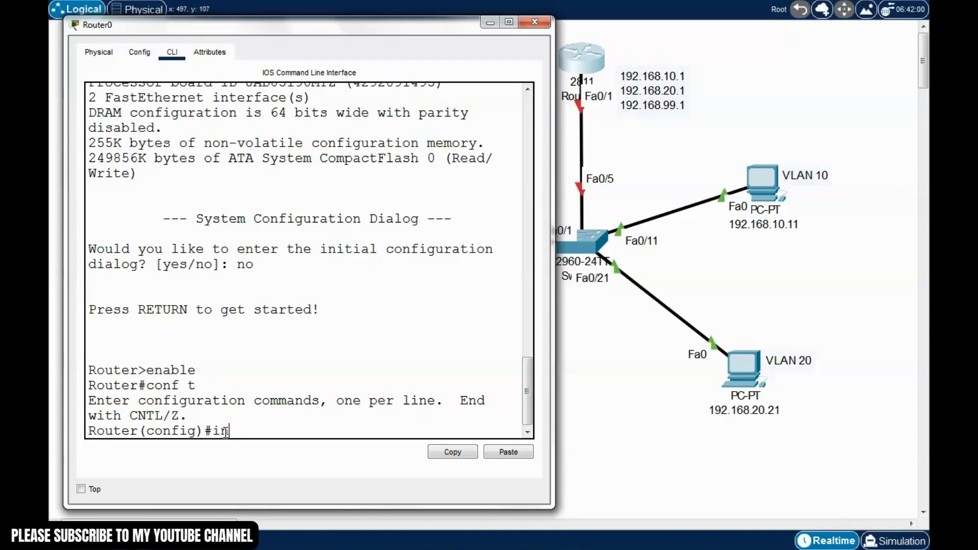
{"action": "type", "text": "t f0/1"}
{"action": "key", "text": "Return"}
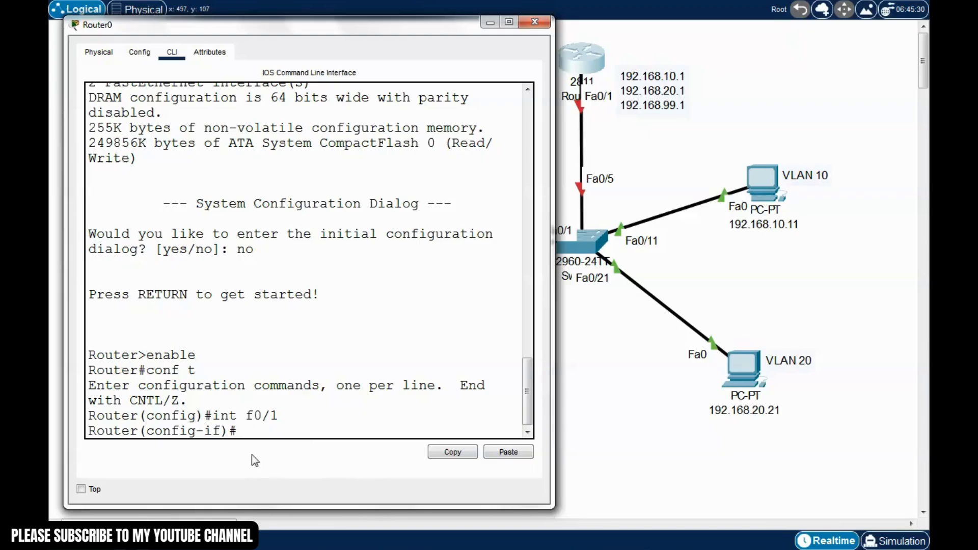
Create subinterface f0/1.10, contrasting the config-if and config-subif prompts
{"action": "type", "text": "int f0/1."}
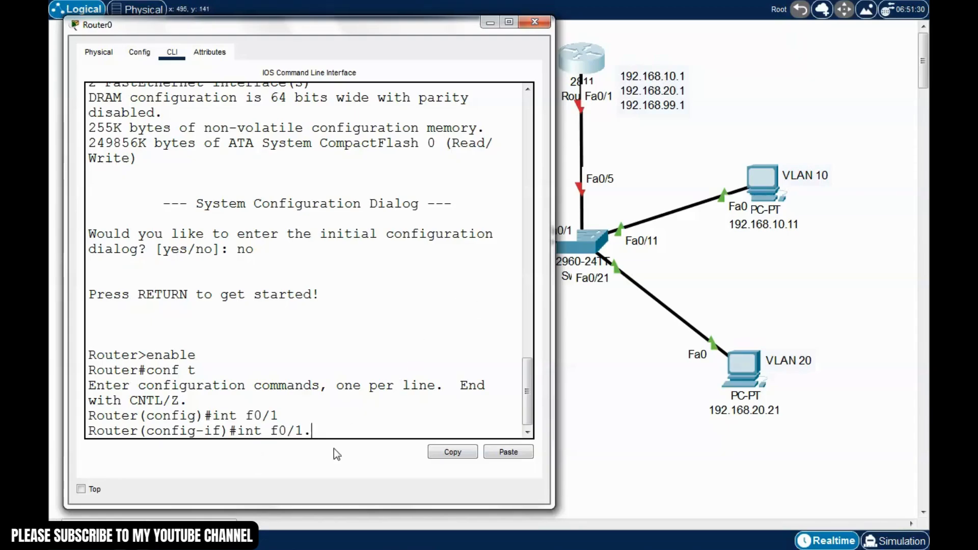
{"action": "type", "text": "10"}
{"action": "key", "text": "Return"}
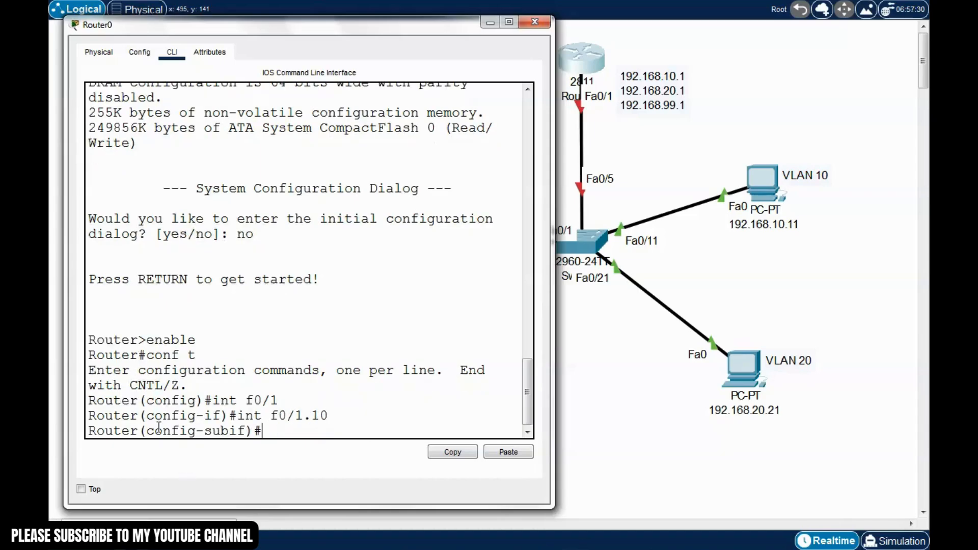
{"action": "left_click_drag", "start_coordinate": [147, 416], "coordinate": [221, 416]}
{"action": "left_click", "coordinate": [189, 431]}
{"action": "left_click_drag", "start_coordinate": [147, 431], "coordinate": [248, 432]}
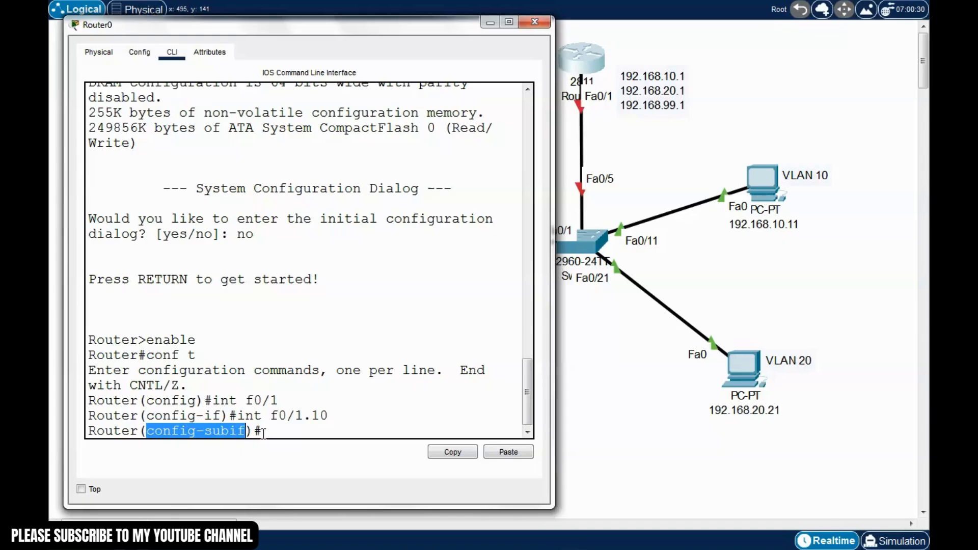
{"action": "left_click", "coordinate": [273, 431]}
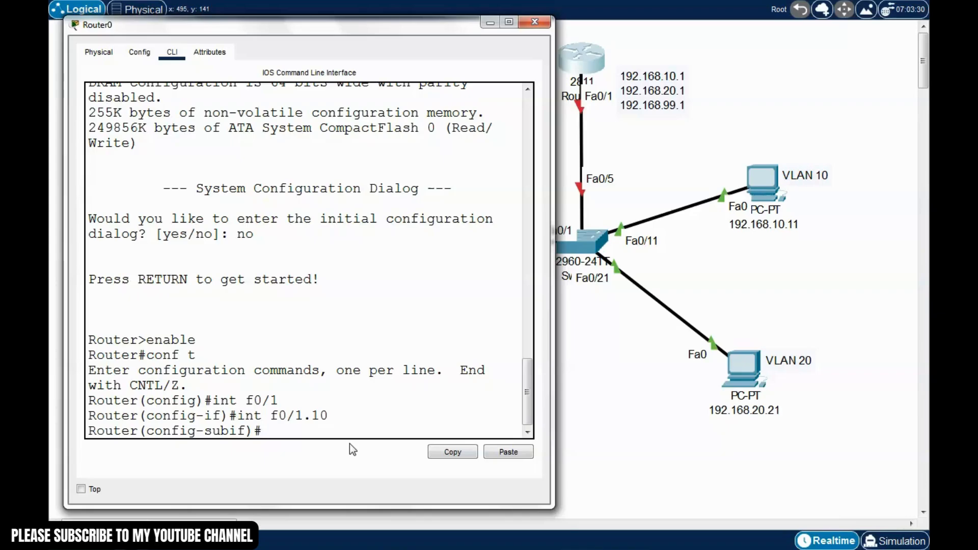
Apply 'encapsulation dot1q 10' to subinterface f0/1.10
{"action": "type", "text": "encapsulation "}
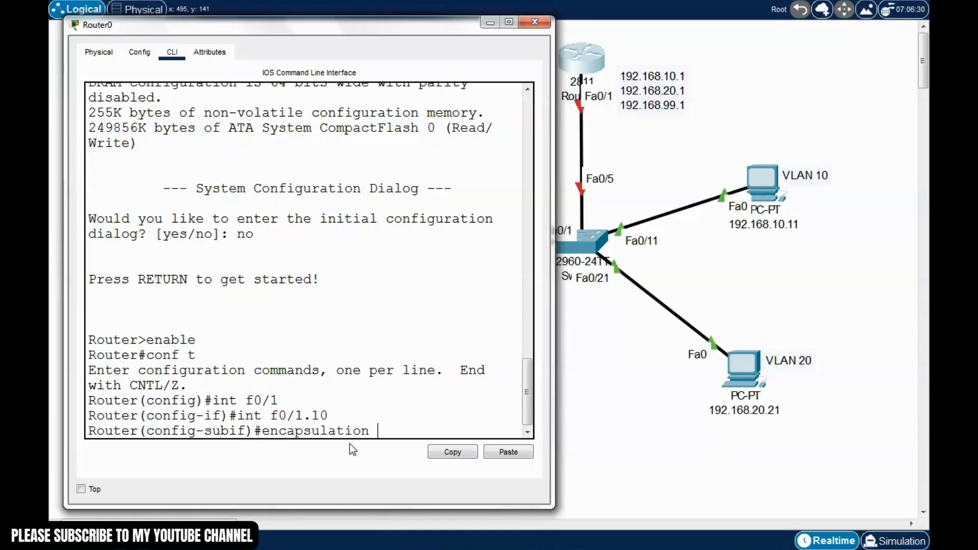
{"action": "type", "text": "dot1"}
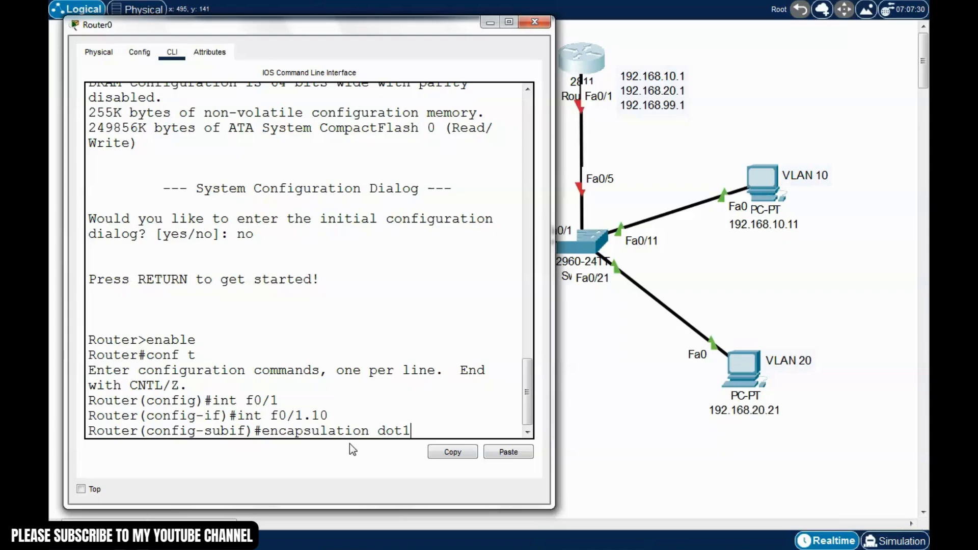
{"action": "type", "text": "q"}
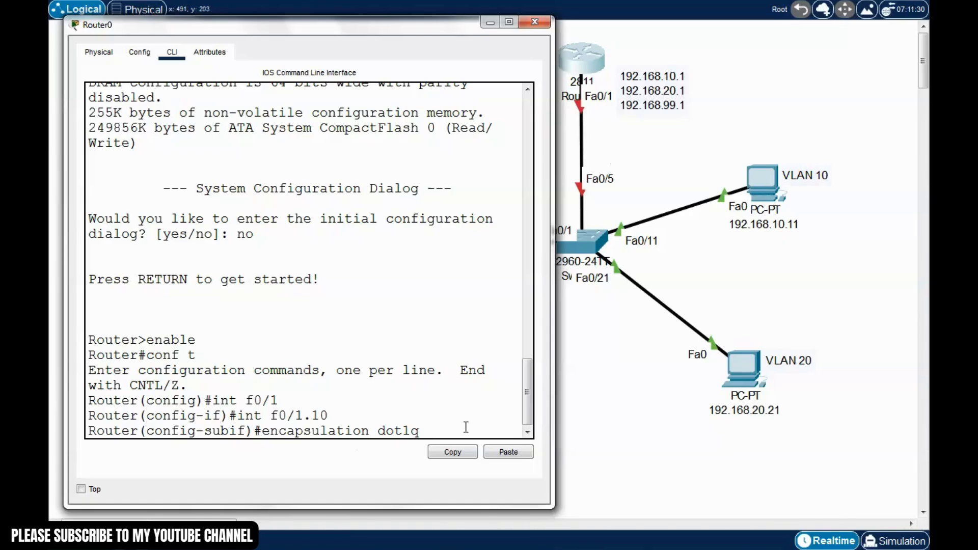
{"action": "type", "text": "10"}
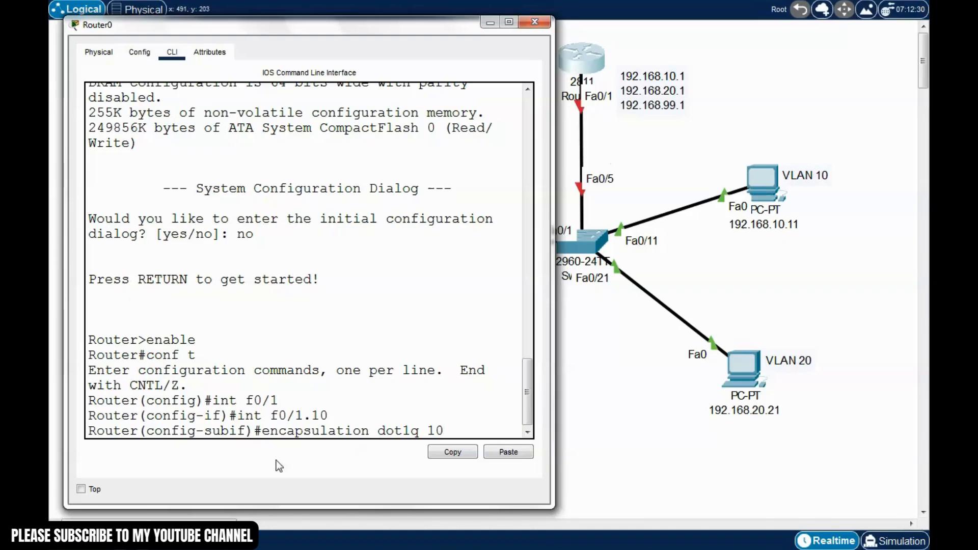
{"action": "left_click_drag", "start_coordinate": [446, 431], "coordinate": [262, 431]}
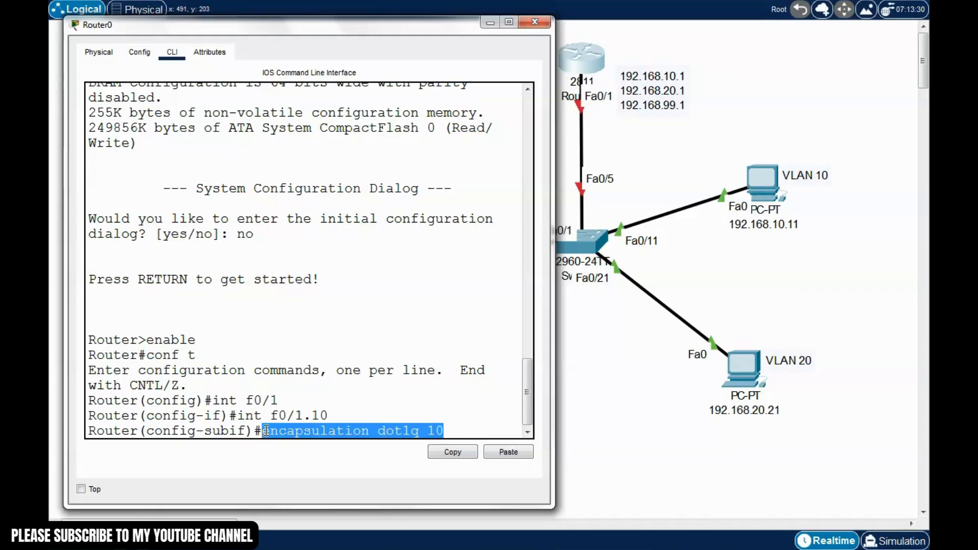
{"action": "left_click", "coordinate": [455, 425]}
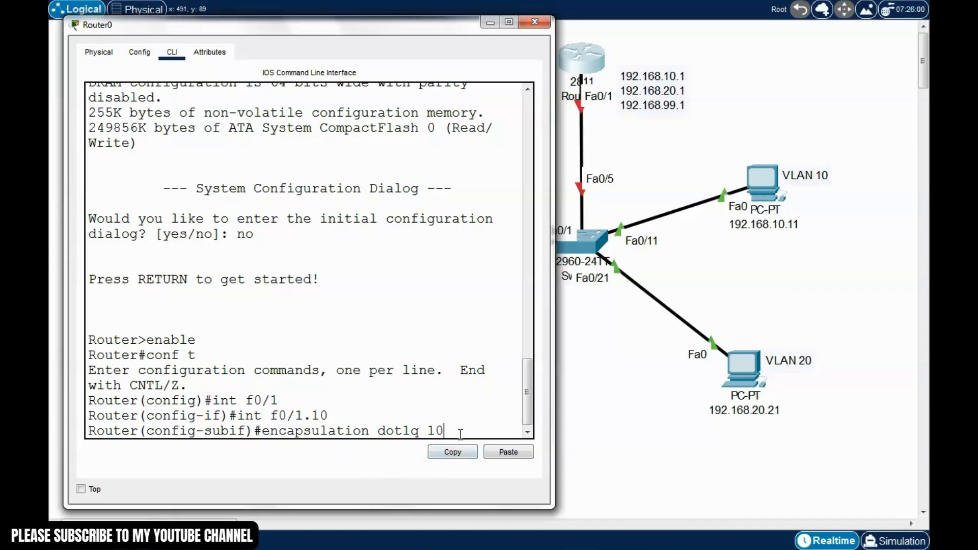
{"action": "key", "text": "Return"}
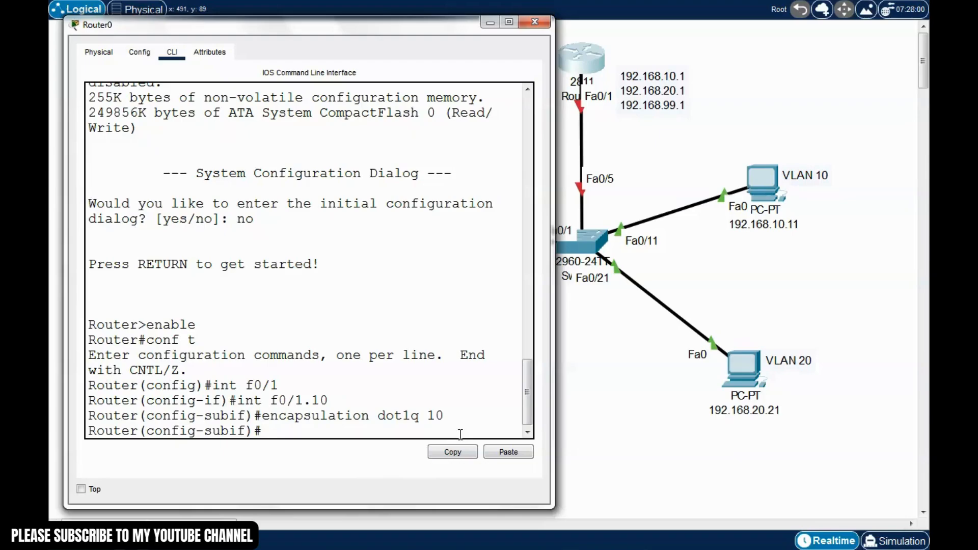
Assign 192.168.10.1 255.255.255.0 to subinterface f0/1.10
{"action": "type", "text": "ip addres"}
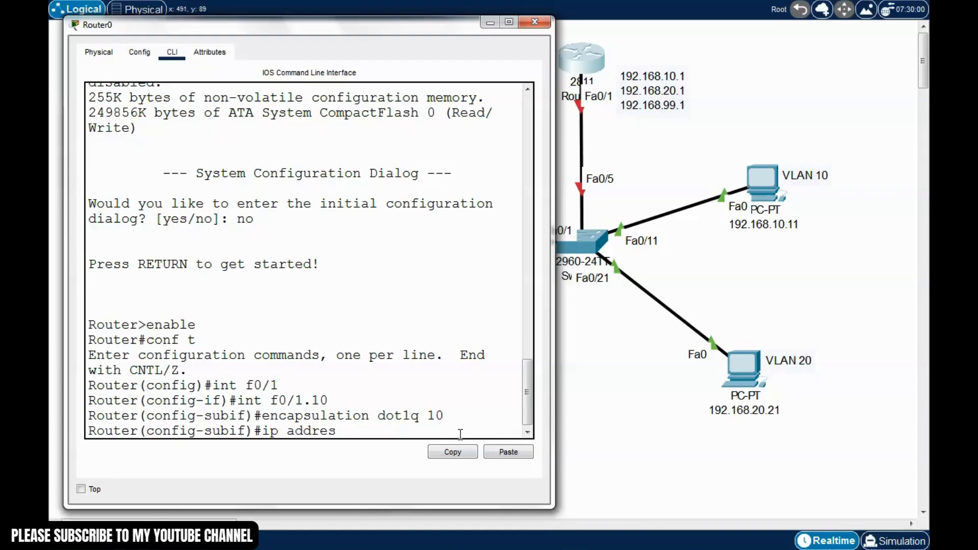
{"action": "type", "text": "s 192.168.10.1"}
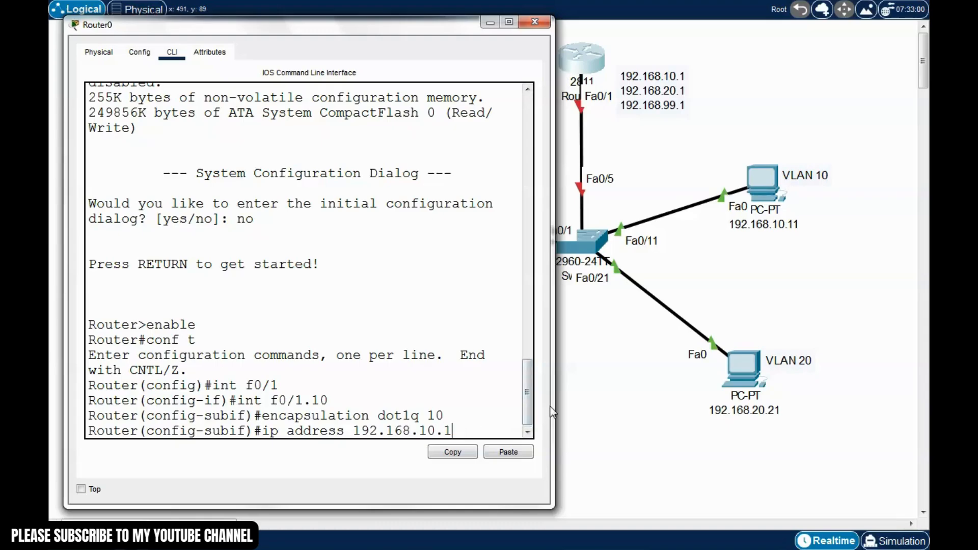
{"action": "left_click_drag", "start_coordinate": [553, 408], "coordinate": [664, 407]}
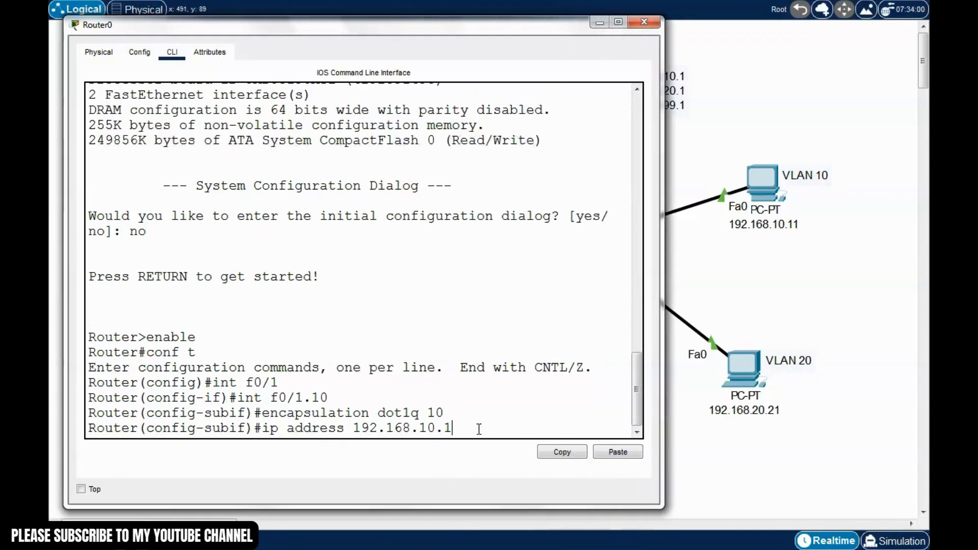
{"action": "type", "text": "255"}
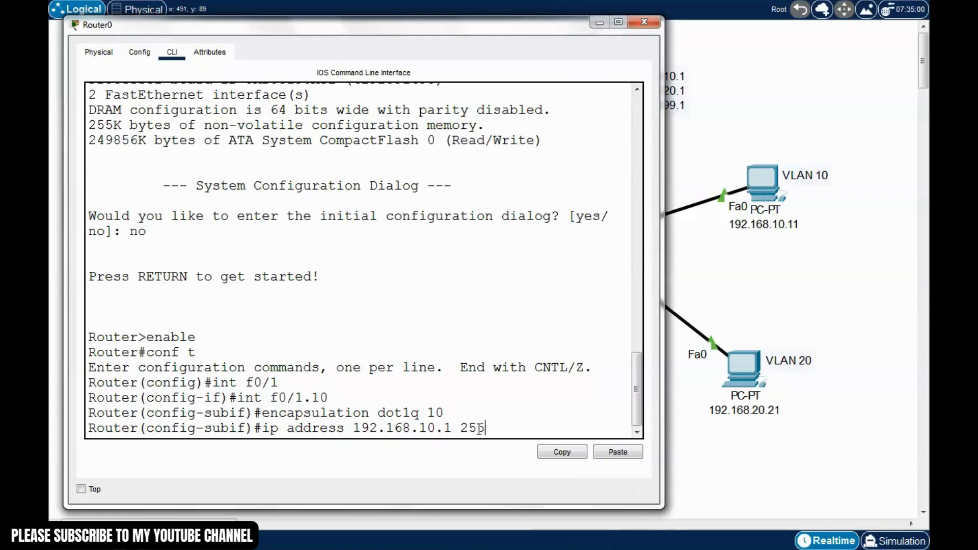
{"action": "type", "text": ".255.255.0"}
{"action": "key", "text": "Return"}
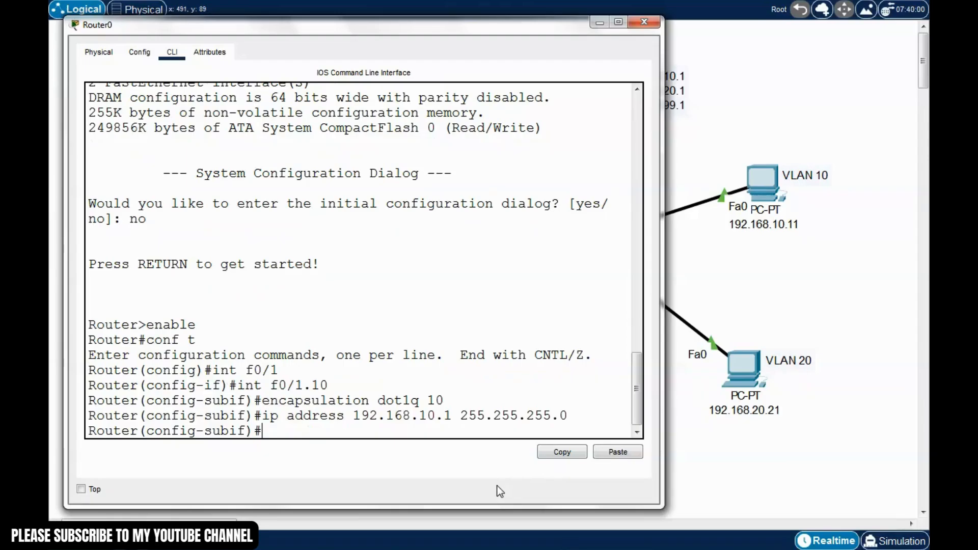
Abandon a recalled f0/1.20 command and exit to global configuration
{"action": "key", "text": "Up"}
{"action": "key", "text": "Up"}
{"action": "key", "text": "Up"}
{"action": "key", "text": "BackSpace"}
{"action": "key", "text": "BackSpace"}
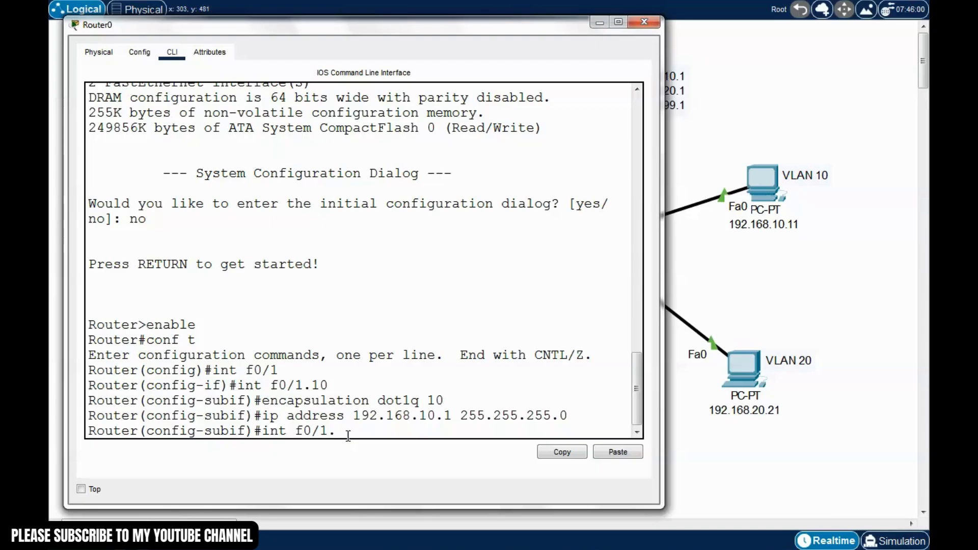
{"action": "type", "text": "20"}
{"action": "key", "text": "BackSpace"}
{"action": "key", "text": "BackSpace"}
{"action": "key", "text": "BackSpace"}
{"action": "key", "text": "BackSpace"}
{"action": "key", "text": "BackSpace"}
{"action": "key", "text": "BackSpace"}
{"action": "key", "text": "BackSpace"}
{"action": "key", "text": "BackSpace"}
{"action": "key", "text": "BackSpace"}
{"action": "key", "text": "BackSpace"}
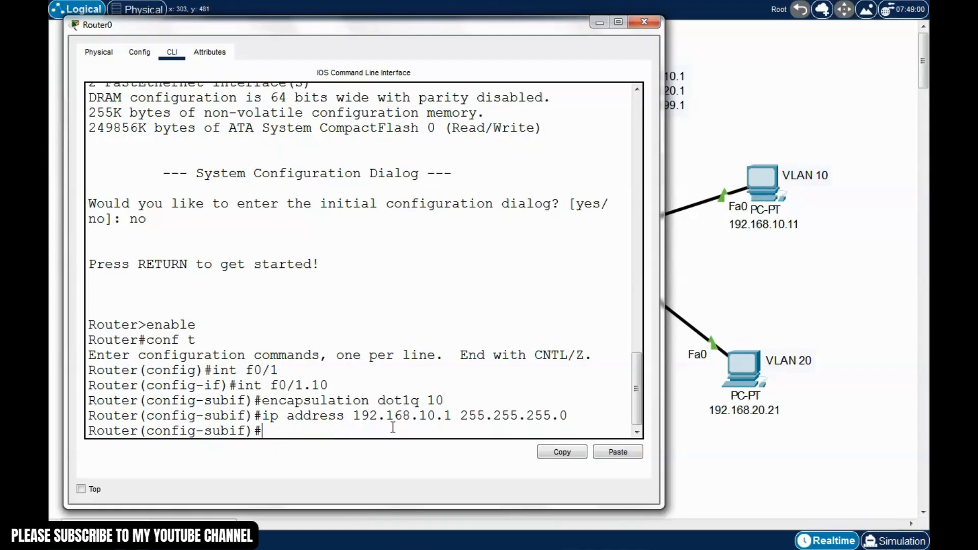
{"action": "type", "text": "exit"}
{"action": "key", "text": "Return"}
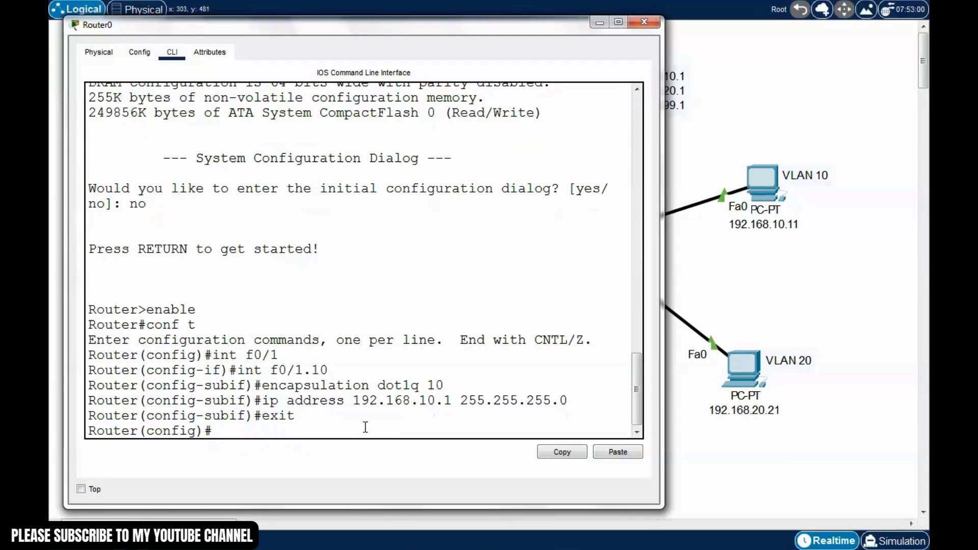
Create subinterface f0/1.20 on Router0 by editing the recalled f0/1.10 command
{"action": "type", "text": "ip address 192.168.10.1 255.255.255.0"}
{"action": "key", "text": "Up"}
{"action": "key", "text": "Up"}
{"action": "key", "text": "Up"}
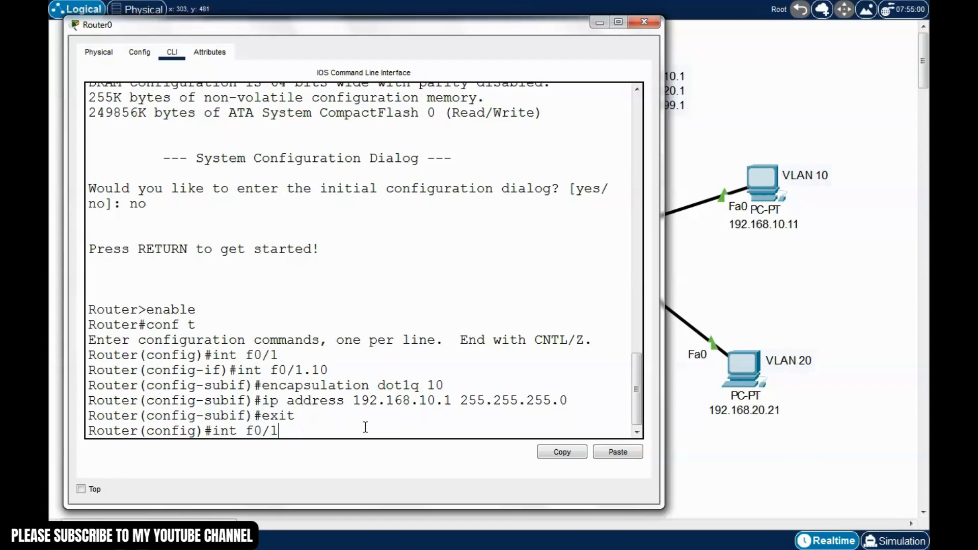
{"action": "key", "text": "Return"}
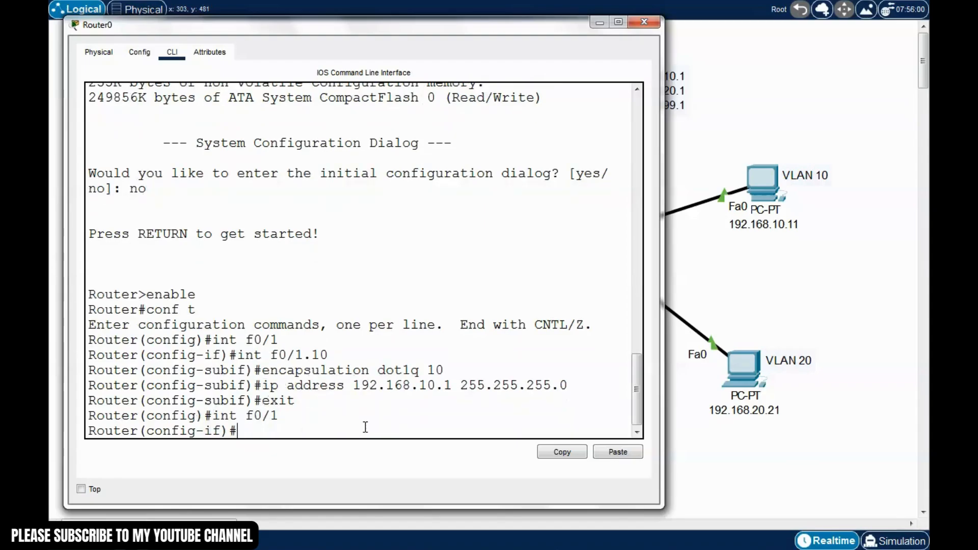
{"action": "key", "text": "Up"}
{"action": "key", "text": "Up"}
{"action": "key", "text": "Up"}
{"action": "key", "text": "Up"}
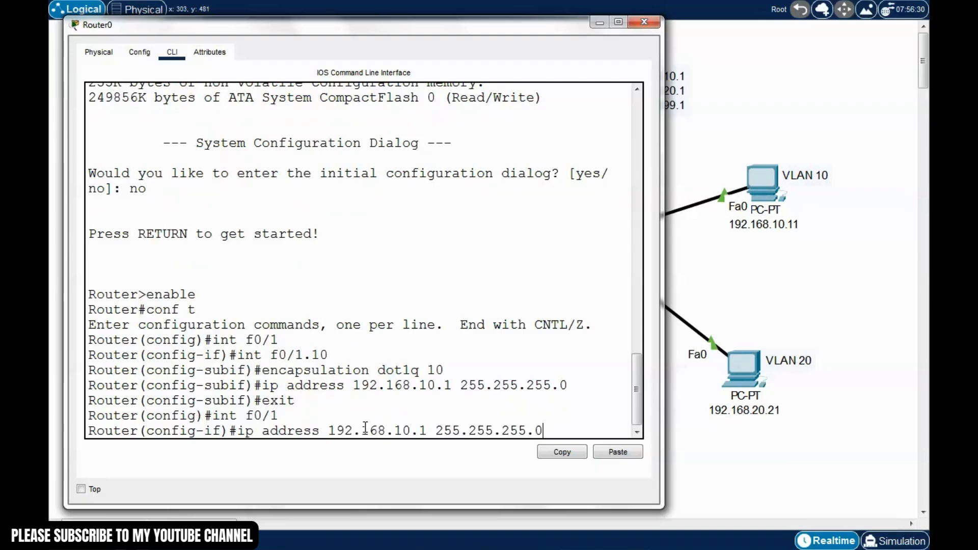
{"action": "key", "text": "Up"}
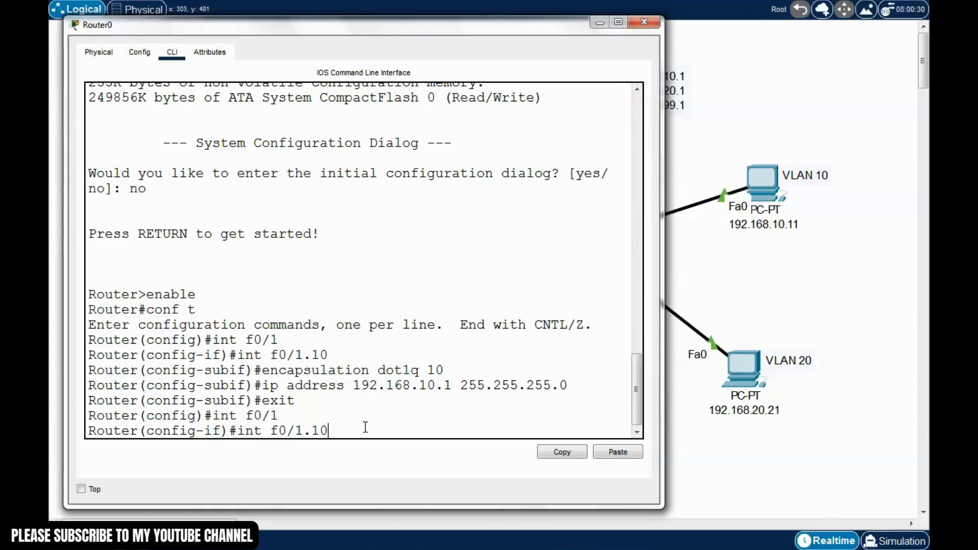
{"action": "key", "text": "BackSpace"}
{"action": "key", "text": "BackSpace"}
{"action": "type", "text": "20"}
{"action": "left_click_drag", "start_coordinate": [662, 279], "coordinate": [600, 273]}
{"action": "scroll", "coordinate": [575, 370], "scroll_direction": "down", "scroll_amount": 3}
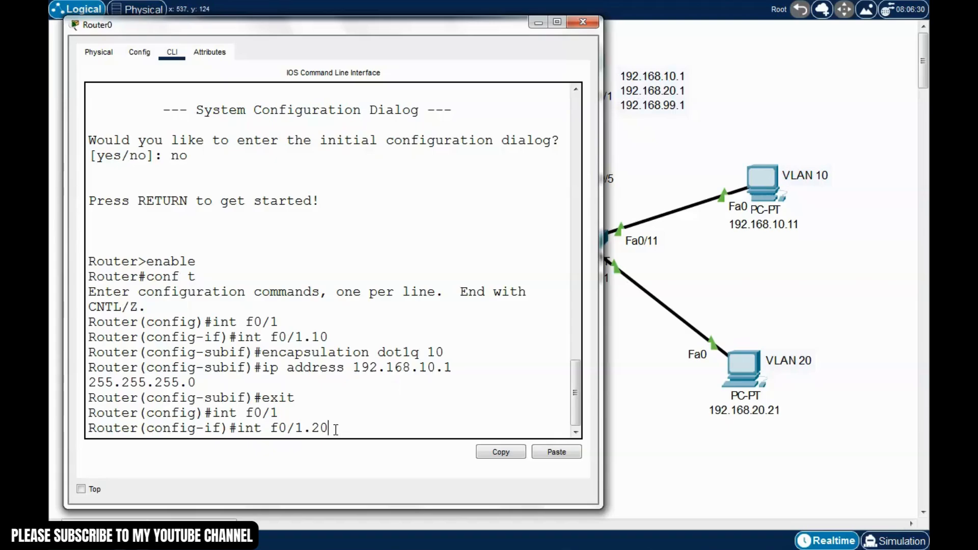
{"action": "key", "text": "Return"}
Set dot1q encapsulation with VLAN 20 on f0/1.20
{"action": "key", "text": "Up"}
{"action": "key", "text": "Up"}
{"action": "key", "text": "Up"}
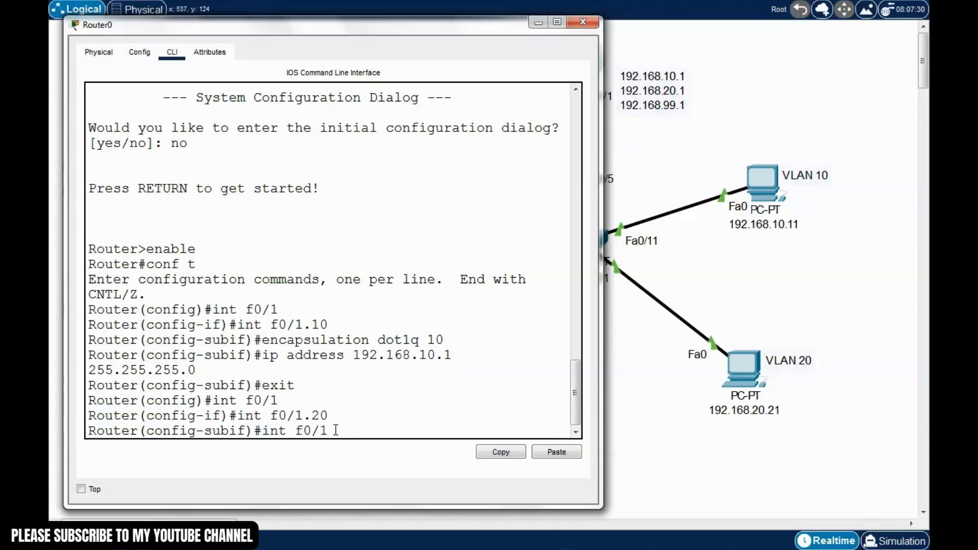
{"action": "key", "text": "Up"}
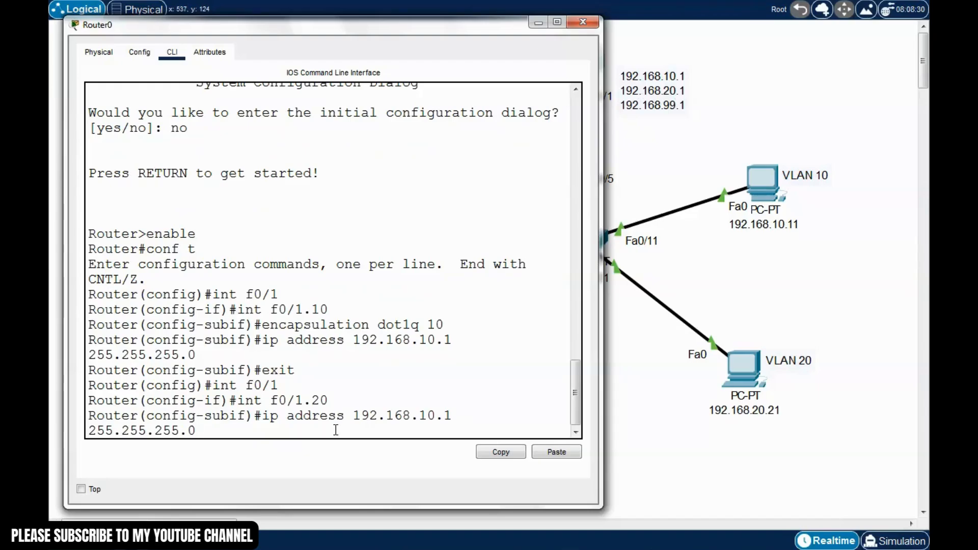
{"action": "key", "text": "Up"}
{"action": "key", "text": "BackSpace"}
{"action": "key", "text": "BackSpace"}
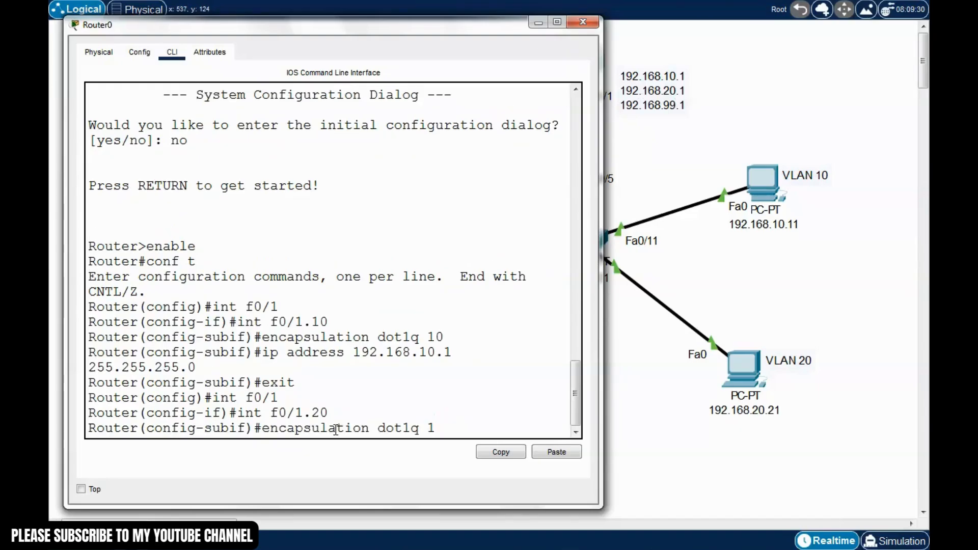
{"action": "type", "text": "20"}
{"action": "key", "text": "Return"}
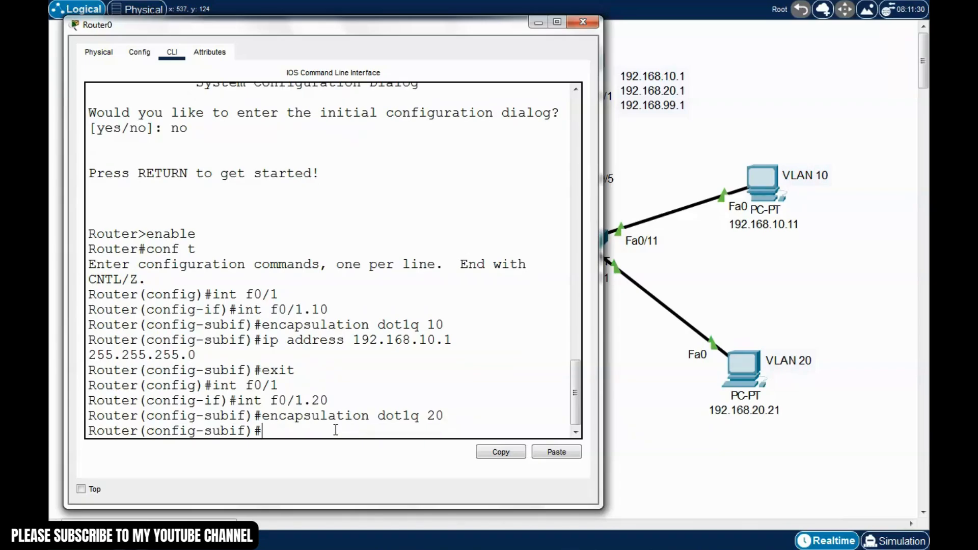
Assign 192.168.20.1 255.255.255.0 to f0/1.20 and exit the subinterface
{"action": "key", "text": "Up"}
{"action": "key", "text": "Up"}
{"action": "key", "text": "Up"}
{"action": "key", "text": "Up"}
{"action": "key", "text": "Up"}
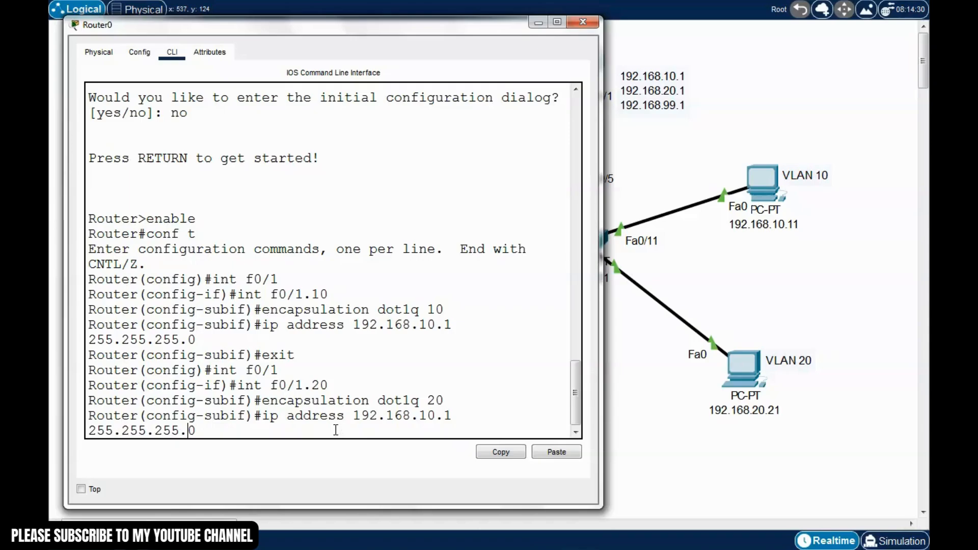
{"action": "left_click_drag", "start_coordinate": [600, 339], "coordinate": [619, 340]}
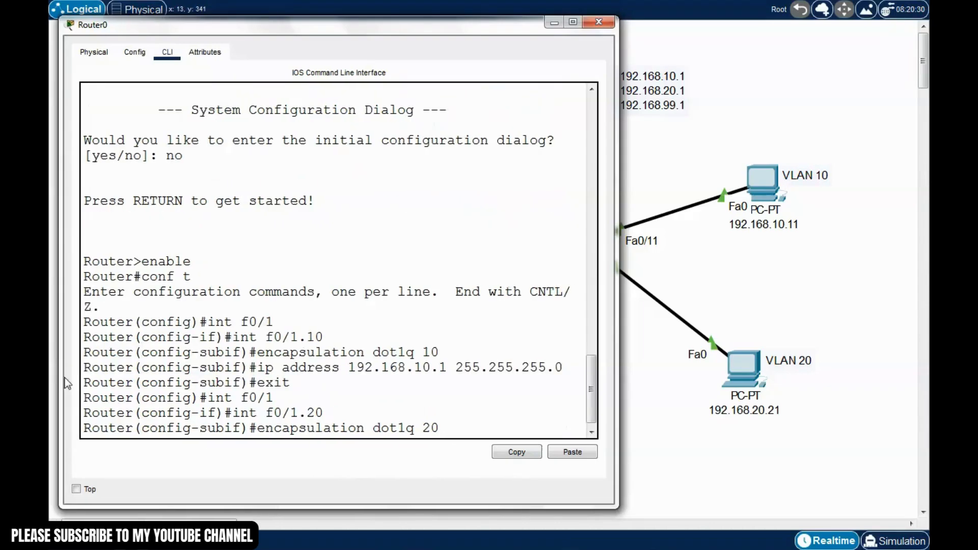
{"action": "left_click_drag", "start_coordinate": [593, 405], "coordinate": [595, 426]}
{"action": "key", "text": "Left"}
{"action": "key", "text": "Left"}
{"action": "key", "text": "Left"}
{"action": "key", "text": "Left"}
{"action": "key", "text": "Left"}
{"action": "key", "text": "Left"}
{"action": "key", "text": "Left"}
{"action": "key", "text": "Left"}
{"action": "key", "text": "Left"}
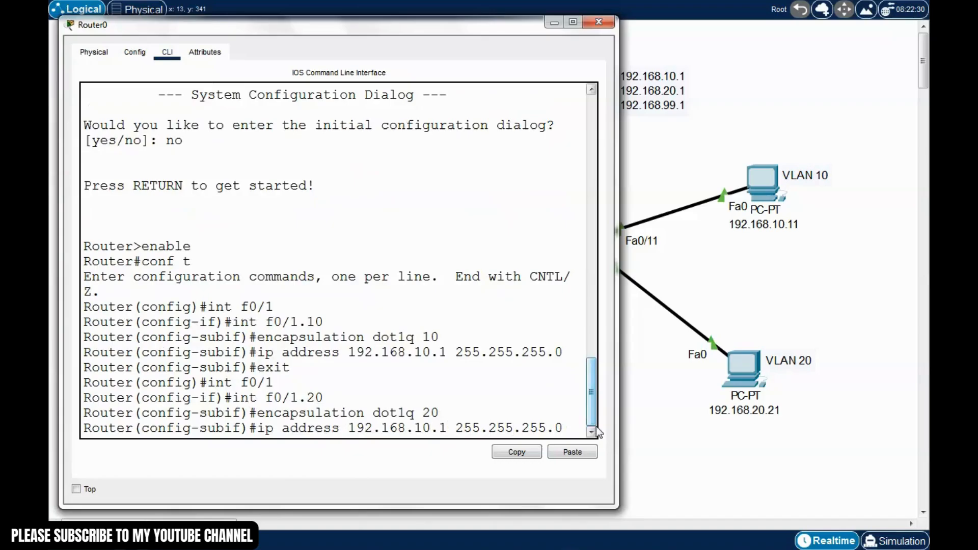
{"action": "key", "text": "Left"}
{"action": "key", "text": "Left"}
{"action": "key", "text": "Left"}
{"action": "key", "text": "Left"}
{"action": "key", "text": "Left"}
{"action": "key", "text": "Left"}
{"action": "key", "text": "Left"}
{"action": "key", "text": "BackSpace"}
{"action": "key", "text": "BackSpace"}
{"action": "type", "text": "20"}
{"action": "key", "text": "Return"}
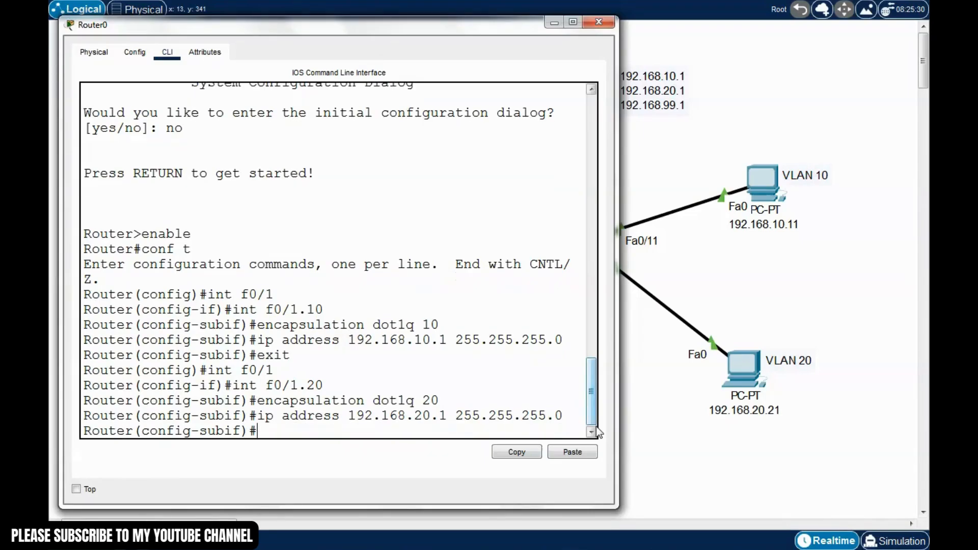
{"action": "type", "text": "exit"}
{"action": "key", "text": "Return"}
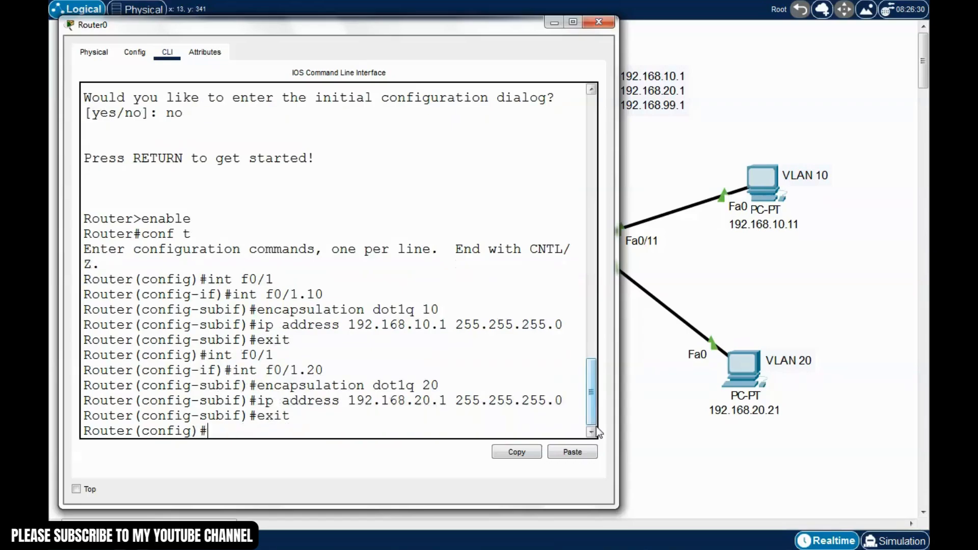
Create subinterface f0/1.99 on Router0 from the recalled command
{"action": "key", "text": "Up"}
{"action": "key", "text": "Up"}
{"action": "key", "text": "Up"}
{"action": "key", "text": "Up"}
{"action": "key", "text": "Up"}
{"action": "key", "text": "Return"}
{"action": "key", "text": "Up"}
{"action": "key", "text": "Up"}
{"action": "key", "text": "Up"}
{"action": "key", "text": "Up"}
{"action": "key", "text": "Up"}
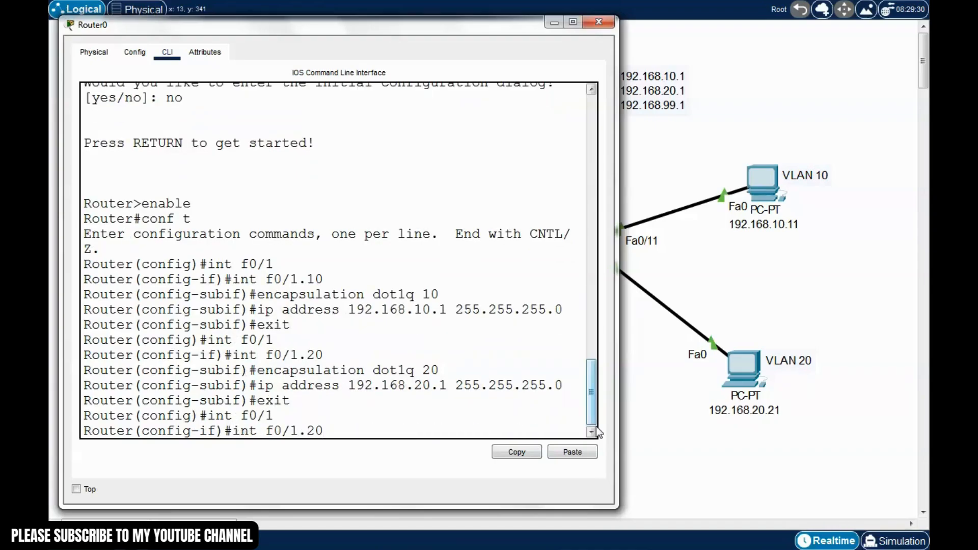
{"action": "key", "text": "BackSpace"}
{"action": "key", "text": "BackSpace"}
{"action": "type", "text": "99"}
{"action": "key", "text": "Return"}
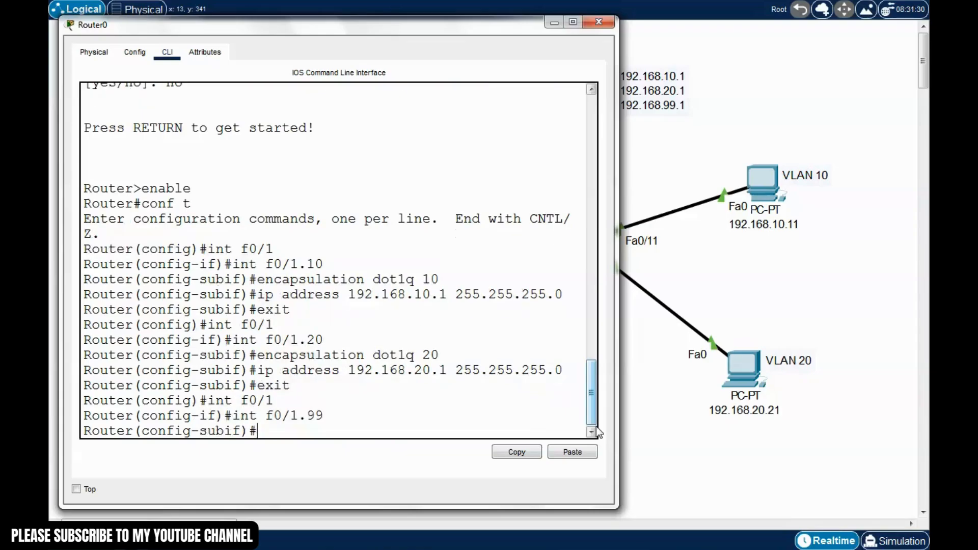
Set dot1q encapsulation with VLAN 99 on f0/1.99
{"action": "key", "text": "Up"}
{"action": "key", "text": "Up"}
{"action": "key", "text": "Up"}
{"action": "key", "text": "Up"}
{"action": "key", "text": "Up"}
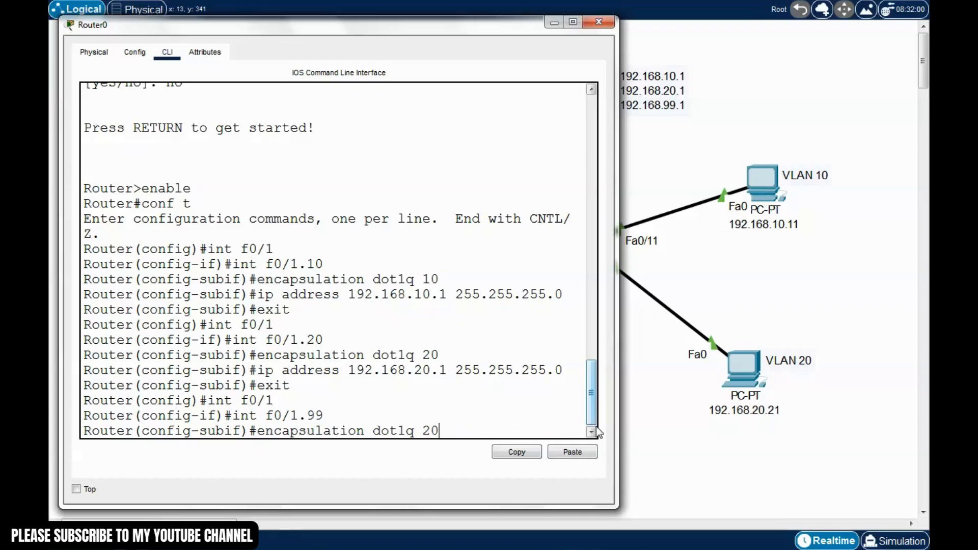
{"action": "key", "text": "BackSpace"}
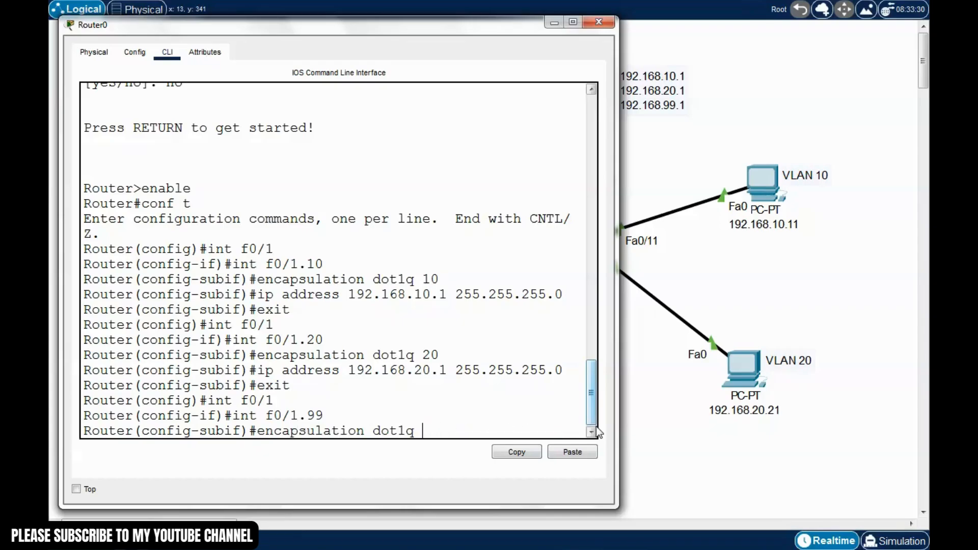
{"action": "type", "text": "99"}
{"action": "key", "text": "Return"}
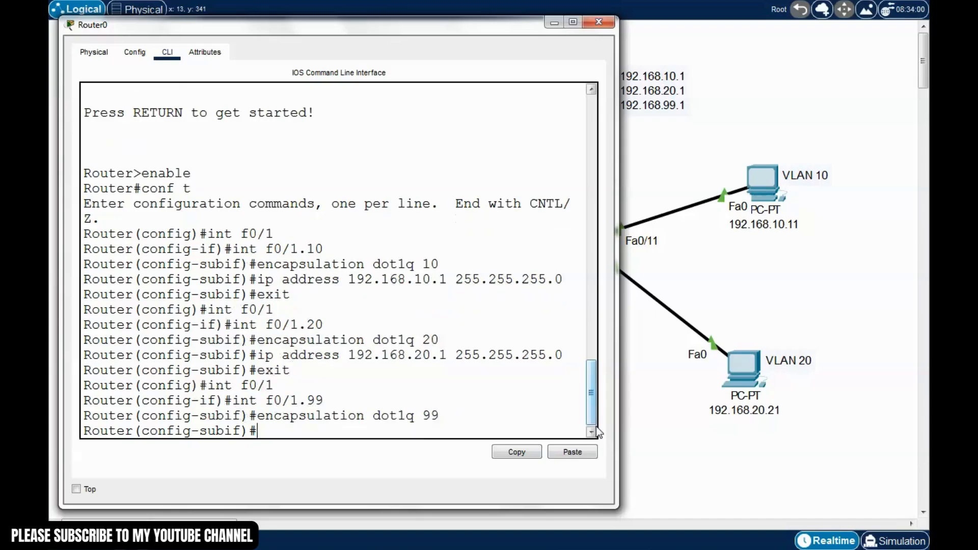
Assign 192.168.99.1 255.255.255.0 to f0/1.99 and exit the subinterface
{"action": "key", "text": "Up"}
{"action": "key", "text": "Up"}
{"action": "key", "text": "Up"}
{"action": "key", "text": "Up"}
{"action": "key", "text": "Up"}
{"action": "key", "text": "Left"}
{"action": "key", "text": "Left"}
{"action": "key", "text": "Left"}
{"action": "key", "text": "Left"}
{"action": "key", "text": "Left"}
{"action": "key", "text": "Left"}
{"action": "key", "text": "Left"}
{"action": "key", "text": "Left"}
{"action": "key", "text": "Left"}
{"action": "key", "text": "Left"}
{"action": "key", "text": "Left"}
{"action": "key", "text": "Left"}
{"action": "key", "text": "Left"}
{"action": "key", "text": "Left"}
{"action": "key", "text": "Left"}
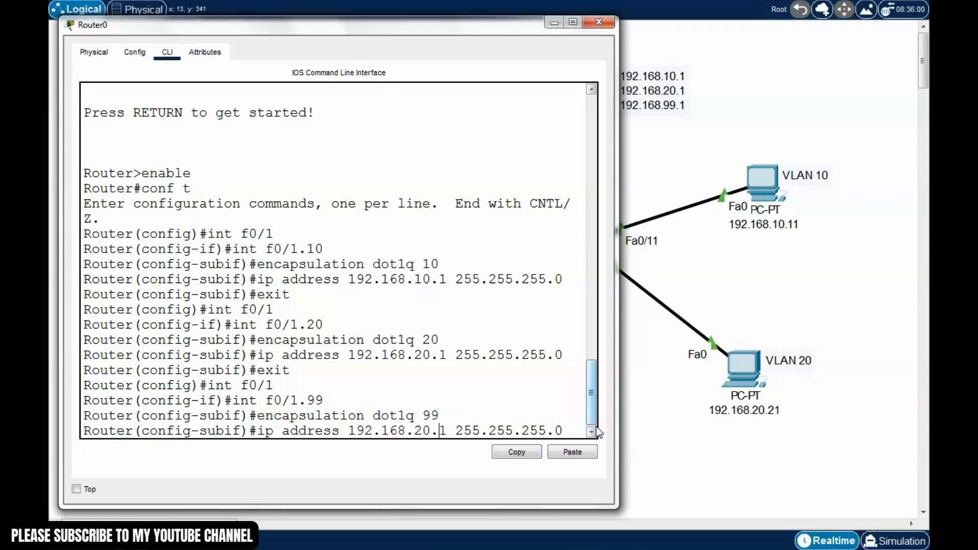
{"action": "key", "text": "BackSpace"}
{"action": "key", "text": "BackSpace"}
{"action": "type", "text": "9"}
{"action": "key", "text": "BackSpace"}
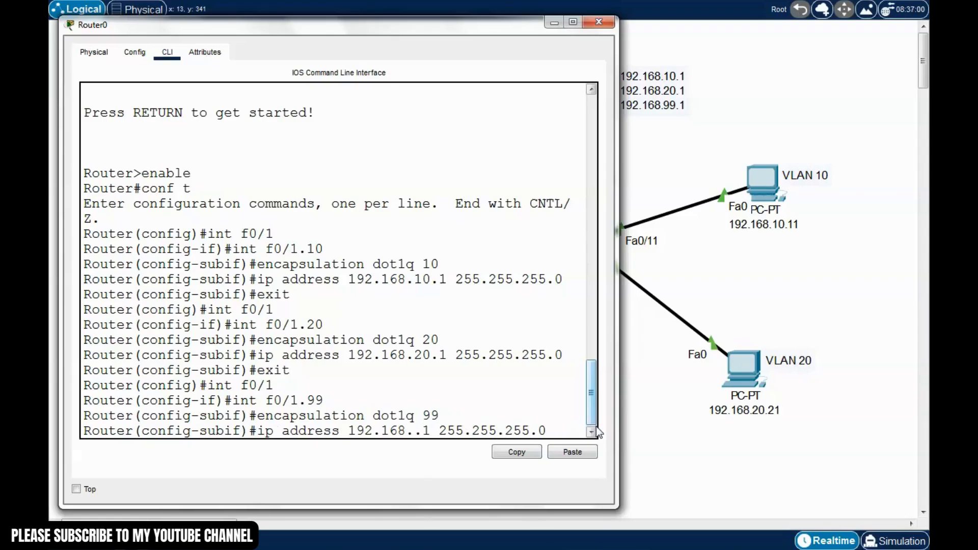
{"action": "type", "text": "00"}
{"action": "key", "text": "BackSpace"}
{"action": "key", "text": "BackSpace"}
{"action": "type", "text": "99"}
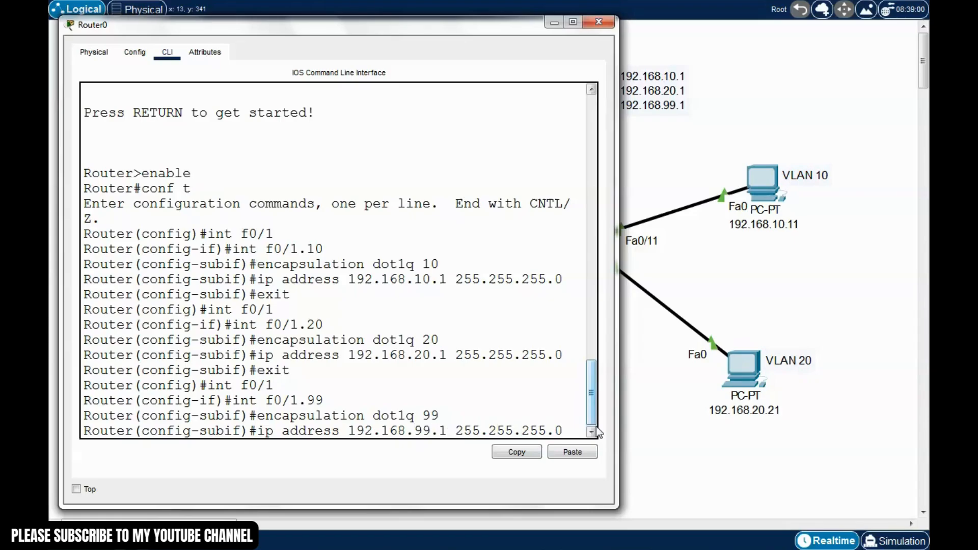
{"action": "key", "text": "Return"}
{"action": "type", "text": "exit"}
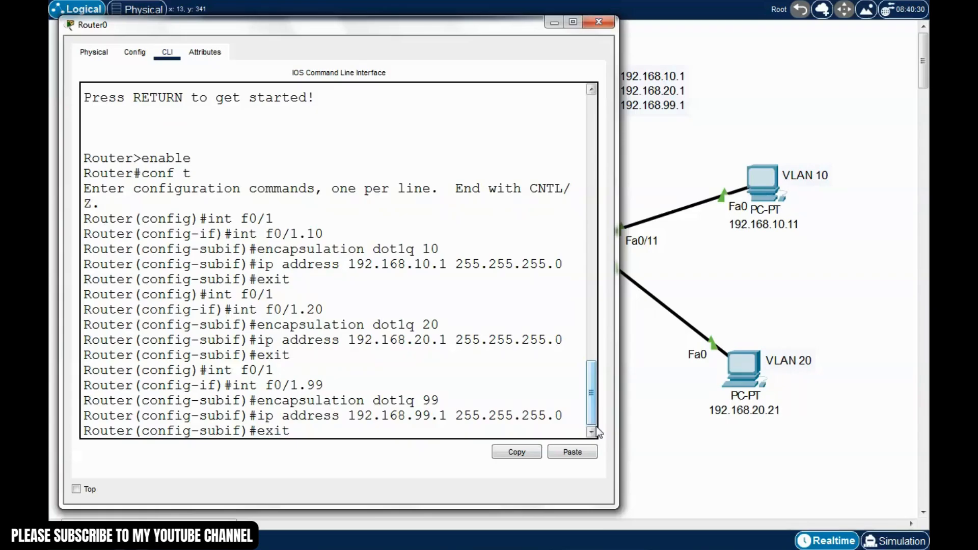
{"action": "key", "text": "Return"}
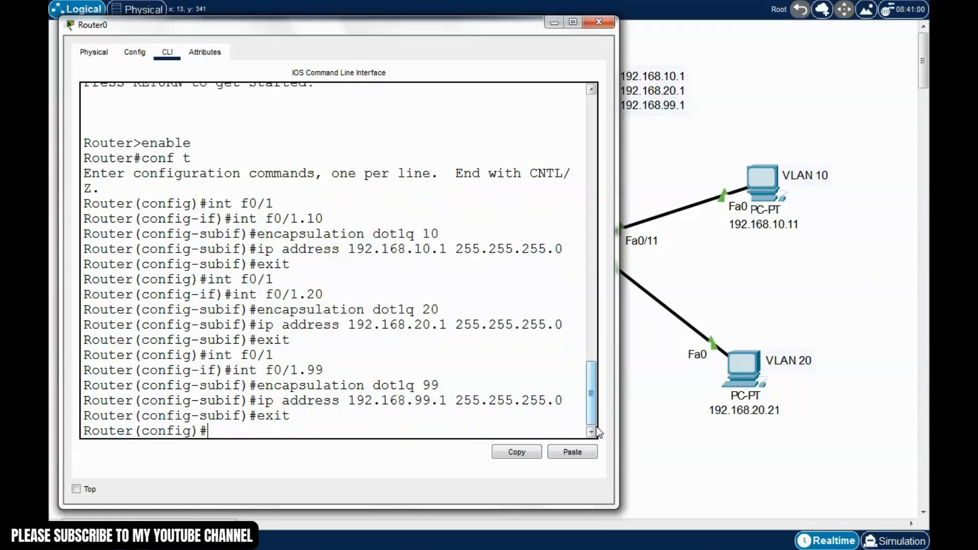
Leave configuration mode, save with write, and page through show run output
{"action": "key", "text": "ctrl+z"}
{"action": "type", "text": "w"}
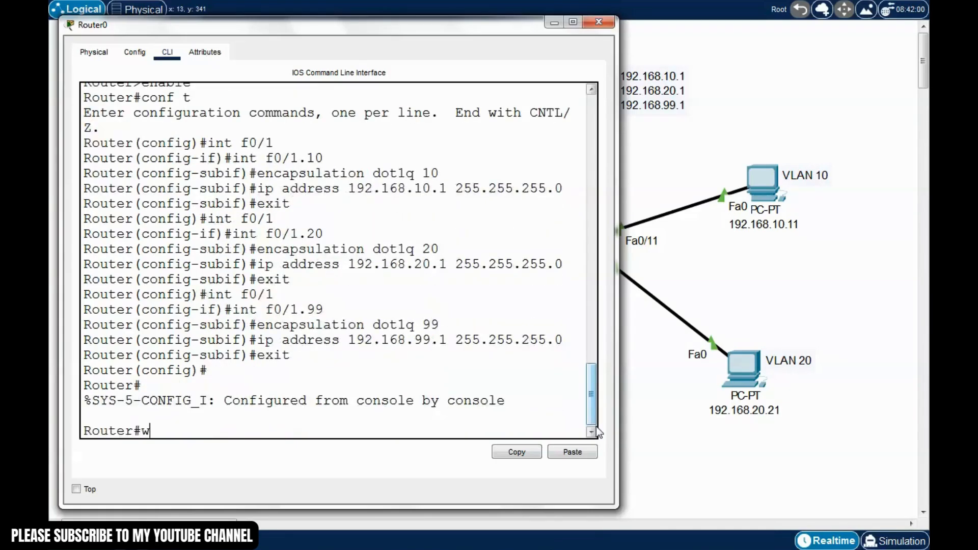
{"action": "type", "text": "rite"}
{"action": "key", "text": "Return"}
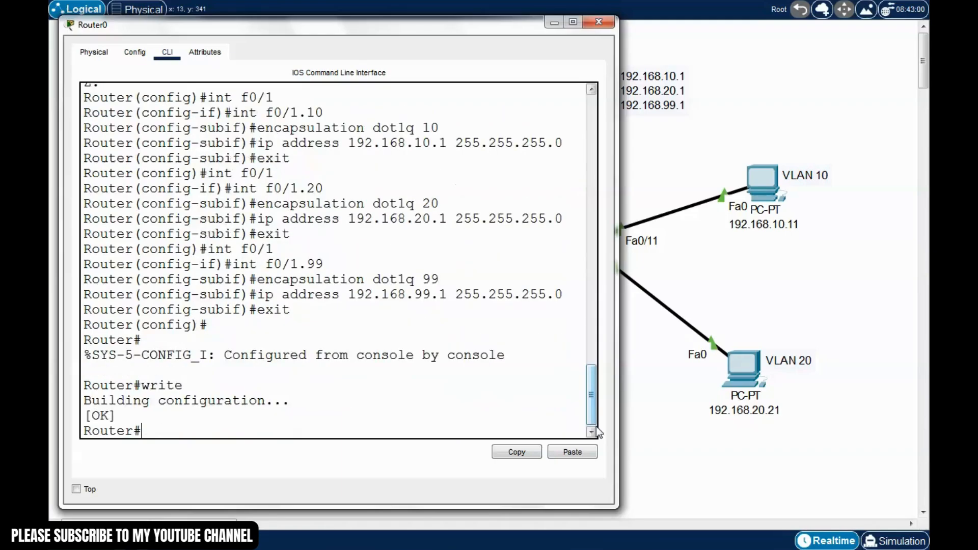
{"action": "type", "text": "show run"}
{"action": "key", "text": "Return"}
{"action": "key", "text": "space"}
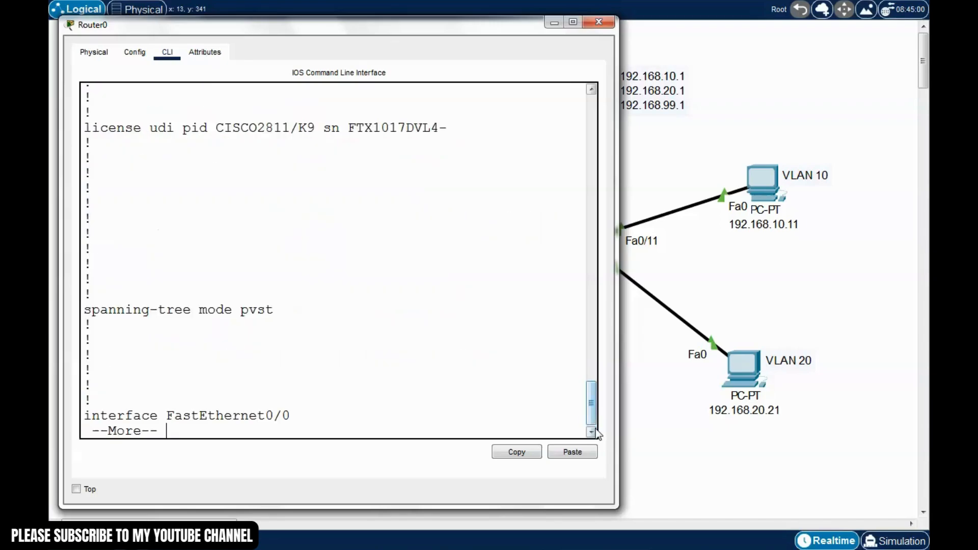
{"action": "key", "text": "space"}
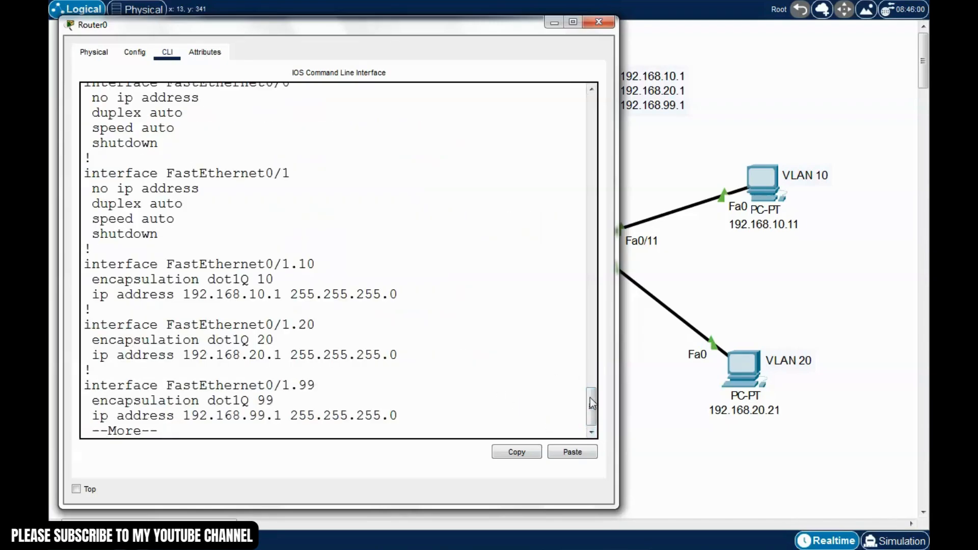
{"action": "key", "text": "space"}
{"action": "scroll", "coordinate": [536, 371], "scroll_direction": "up", "scroll_amount": 6}
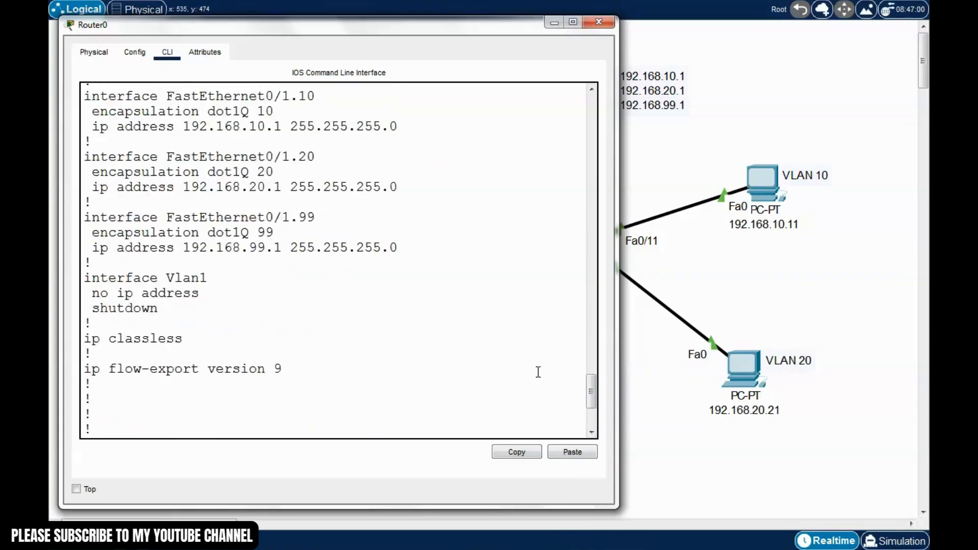
{"action": "scroll", "coordinate": [222, 171], "scroll_direction": "up", "scroll_amount": 1}
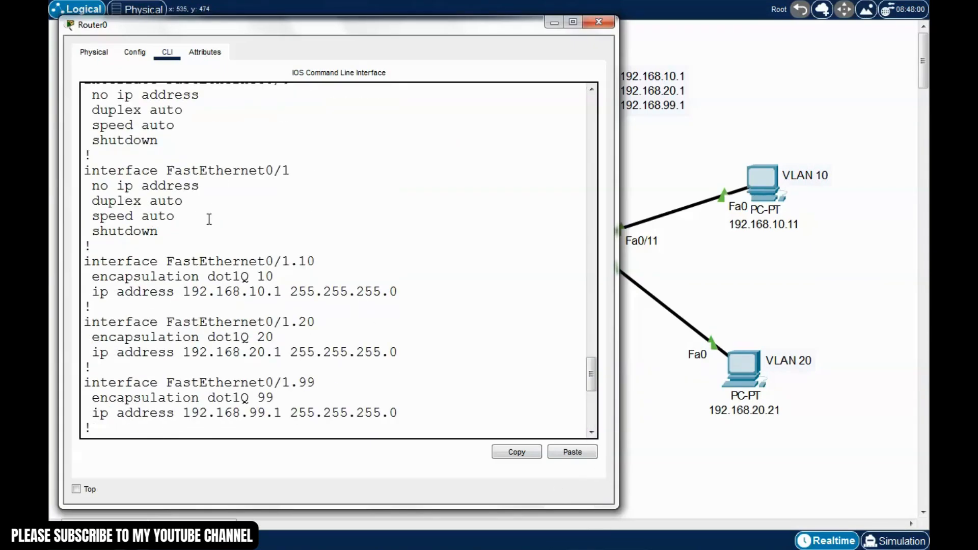
Highlight the Fa0/1 no-ip-address entry and the f0/1.10 dot1Q 10, 192.168.10.1 lines
{"action": "left_click_drag", "start_coordinate": [300, 172], "coordinate": [111, 172]}
{"action": "left_click", "coordinate": [191, 173]}
{"action": "left_click_drag", "start_coordinate": [290, 172], "coordinate": [249, 172]}
{"action": "left_click", "coordinate": [194, 199]}
{"action": "left_click_drag", "start_coordinate": [200, 186], "coordinate": [91, 188]}
{"action": "left_click", "coordinate": [133, 207]}
{"action": "left_click_drag", "start_coordinate": [202, 187], "coordinate": [110, 190]}
{"action": "left_click", "coordinate": [153, 219]}
{"action": "left_click_drag", "start_coordinate": [320, 262], "coordinate": [199, 258]}
{"action": "left_click", "coordinate": [200, 258]}
{"action": "left_click_drag", "start_coordinate": [292, 170], "coordinate": [170, 179]}
{"action": "left_click", "coordinate": [172, 185]}
{"action": "left_click_drag", "start_coordinate": [318, 261], "coordinate": [131, 279]}
{"action": "left_click", "coordinate": [275, 284]}
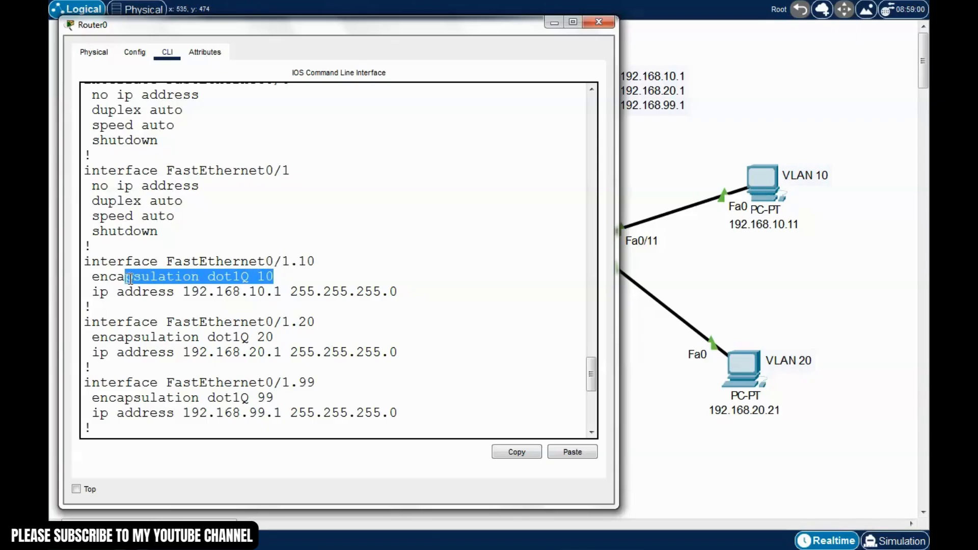
{"action": "left_click", "coordinate": [158, 293]}
{"action": "left_click_drag", "start_coordinate": [400, 289], "coordinate": [96, 297]}
{"action": "left_click", "coordinate": [314, 313]}
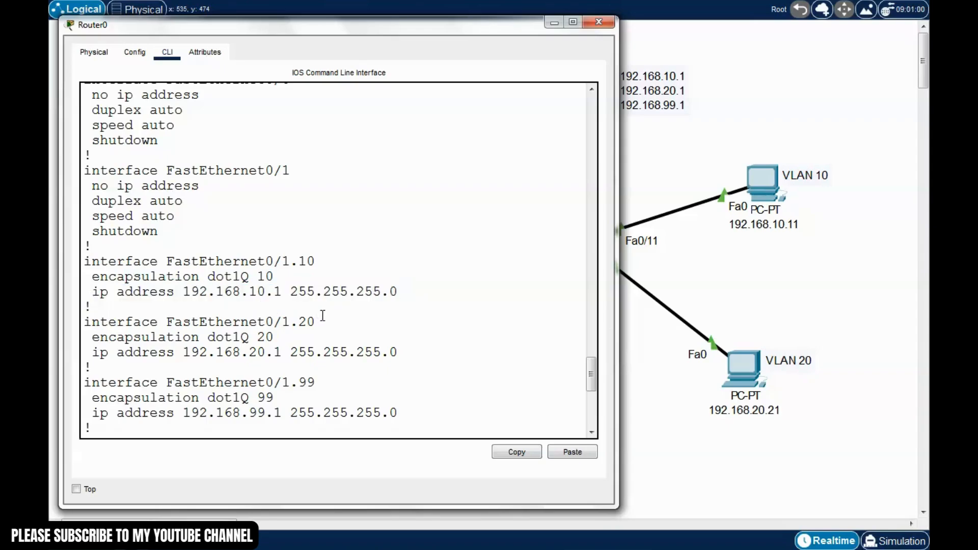
Highlight the f0/1.20 (dot1Q 20, 192.168.20.1) and f0/1.99 (dot1Q 99, 192.168.99.1) lines
{"action": "scroll", "coordinate": [323, 321], "scroll_direction": "down", "scroll_amount": 1}
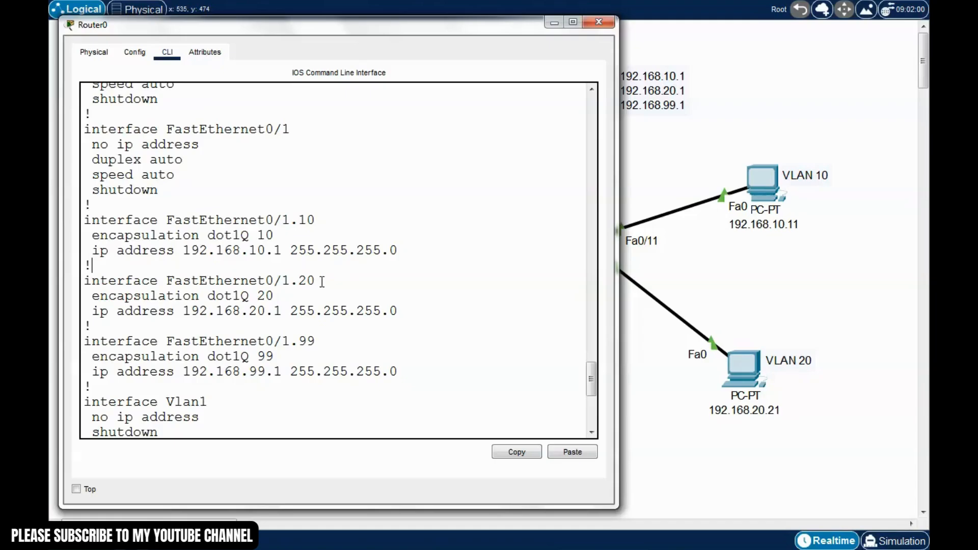
{"action": "left_click_drag", "start_coordinate": [321, 281], "coordinate": [194, 299]}
{"action": "left_click", "coordinate": [282, 300]}
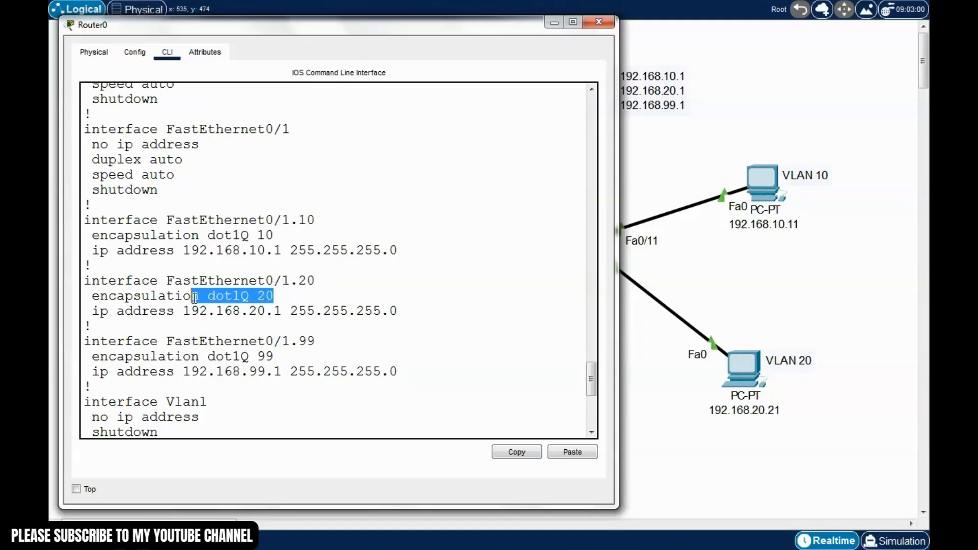
{"action": "left_click", "coordinate": [277, 321]}
{"action": "left_click_drag", "start_coordinate": [284, 315], "coordinate": [289, 314]}
{"action": "left_click", "coordinate": [275, 325]}
{"action": "scroll", "coordinate": [275, 324], "scroll_direction": "down", "scroll_amount": 1}
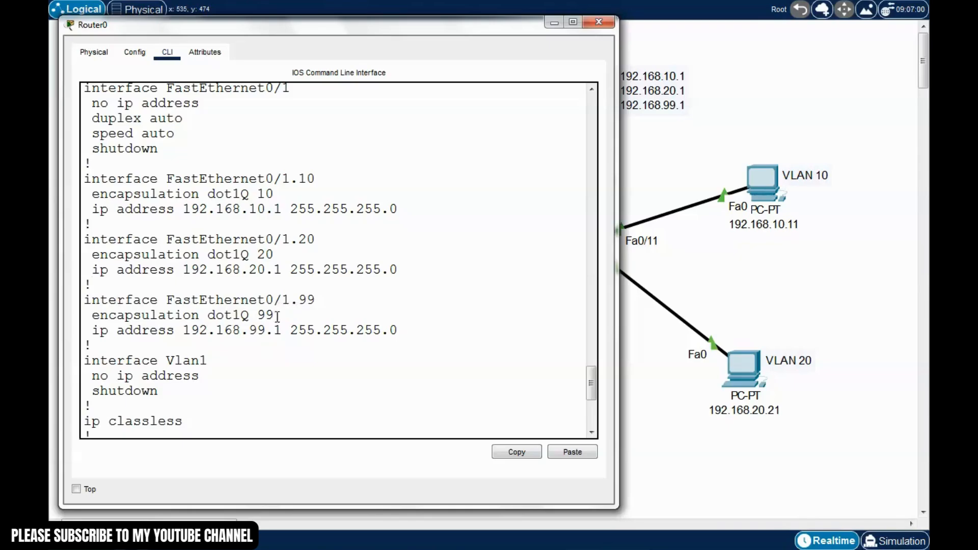
{"action": "left_click_drag", "start_coordinate": [275, 316], "coordinate": [97, 318]}
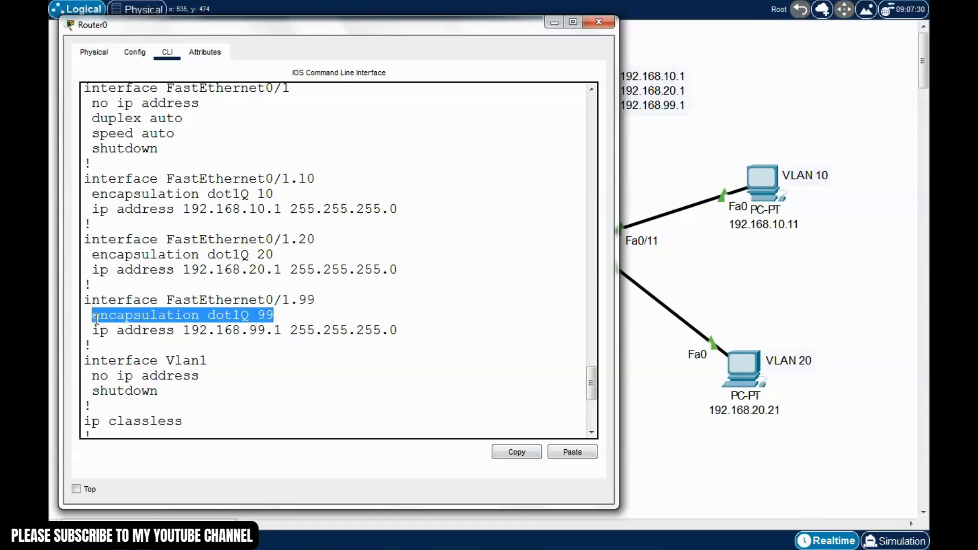
{"action": "left_click", "coordinate": [188, 330]}
{"action": "left_click_drag", "start_coordinate": [284, 330], "coordinate": [198, 331]}
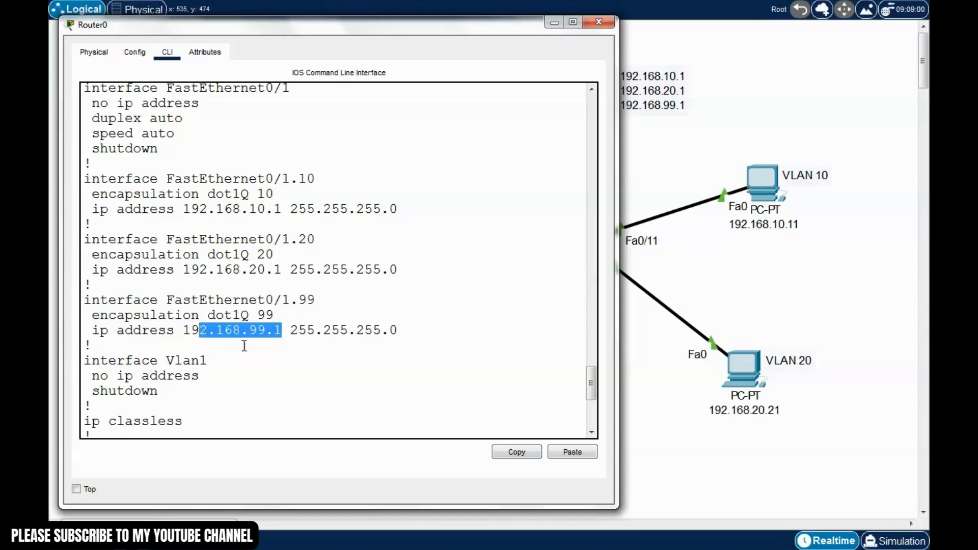
{"action": "left_click", "coordinate": [245, 345]}
{"action": "scroll", "coordinate": [486, 395], "scroll_direction": "down", "scroll_amount": 2}
{"action": "scroll", "coordinate": [486, 395], "scroll_direction": "down", "scroll_amount": 4}
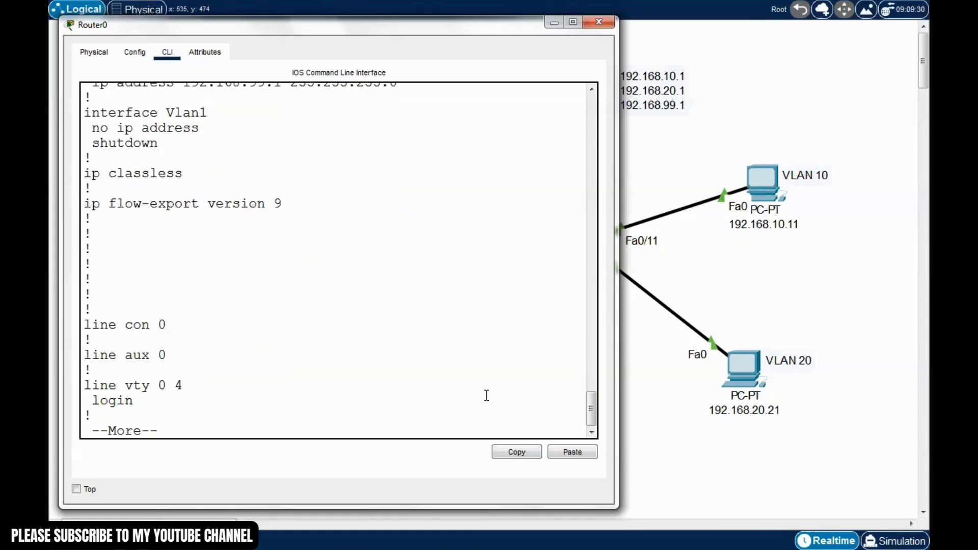
Close Router0's window, then open Switch1's device window and move it aside
{"action": "left_click", "coordinate": [600, 22]}
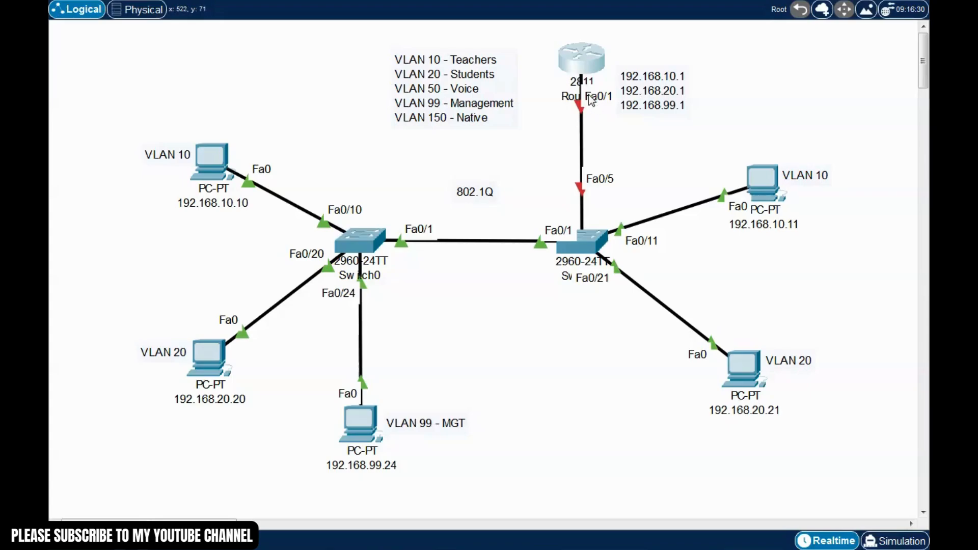
{"action": "left_click_drag", "start_coordinate": [617, 40], "coordinate": [718, 130]}
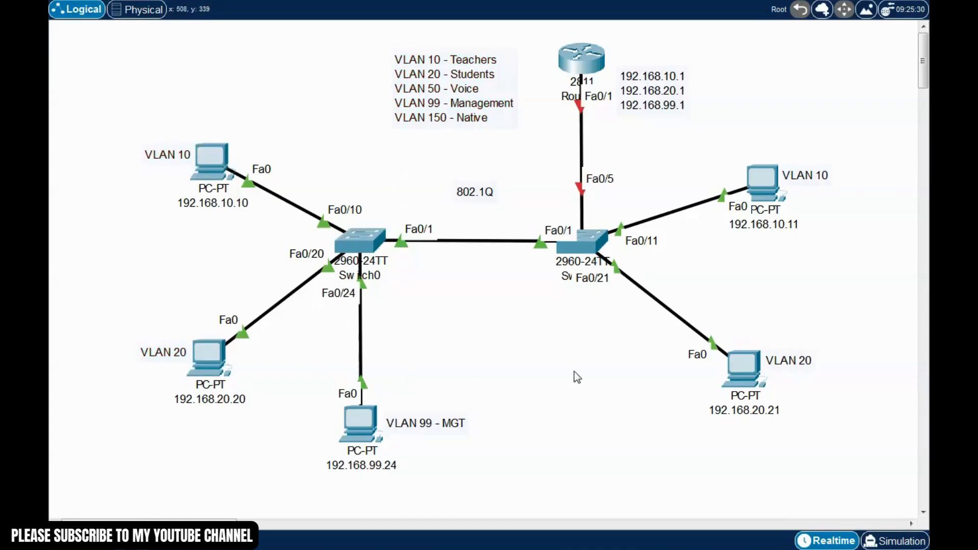
{"action": "left_click", "coordinate": [585, 245]}
{"action": "left_click_drag", "start_coordinate": [537, 75], "coordinate": [324, 21]}
Enter privileged EXEC mode on Switch1's CLI with enable
{"action": "left_click", "coordinate": [180, 49]}
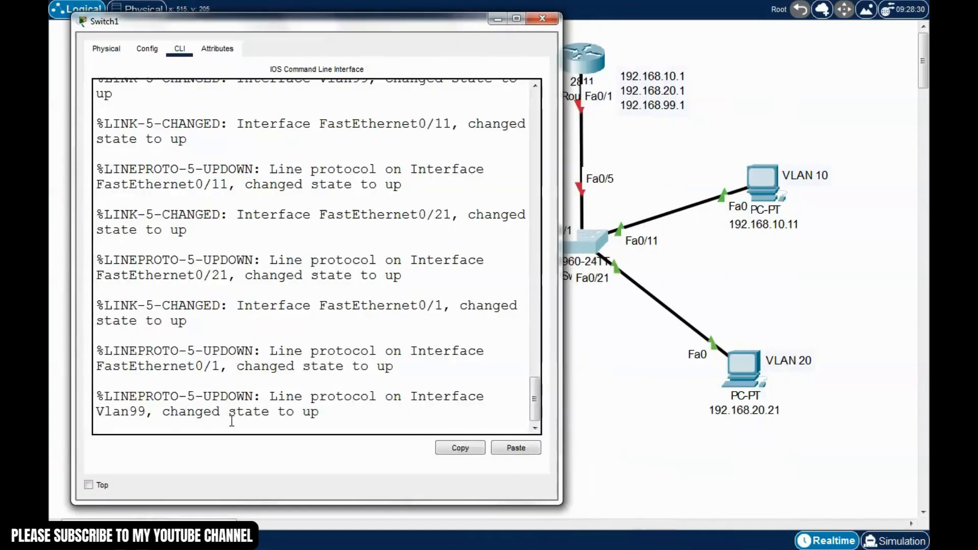
{"action": "key", "text": "Return"}
{"action": "type", "text": "en"}
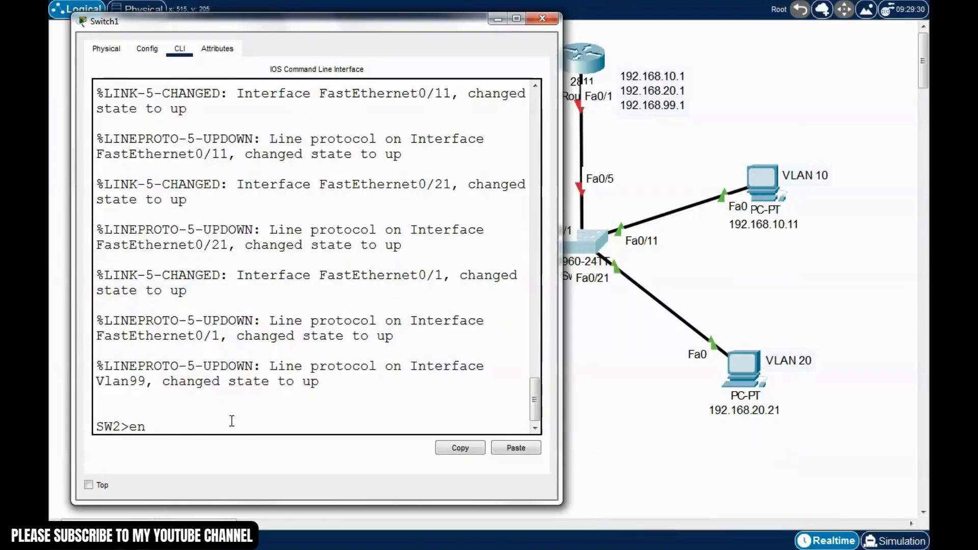
{"action": "type", "text": "ablr"}
{"action": "key", "text": "BackSpace"}
{"action": "type", "text": "e"}
{"action": "key", "text": "Return"}
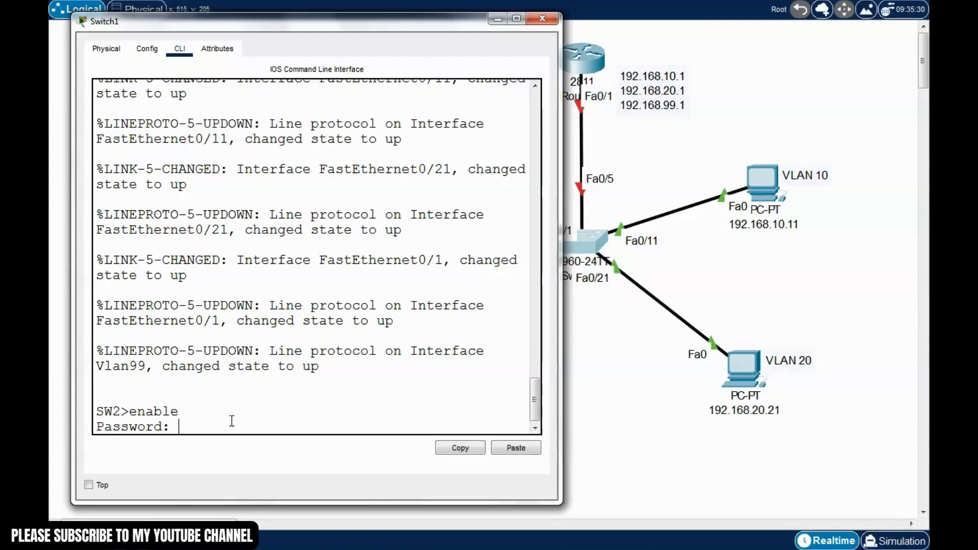
{"action": "key", "text": "Return"}
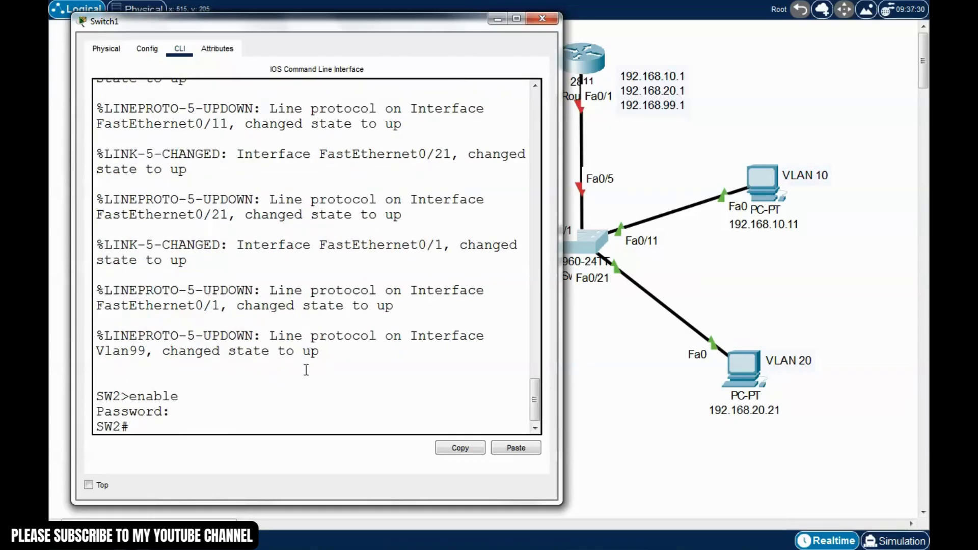
Set interface f0/5 to switchport mode trunk
{"action": "type", "text": "conf t"}
{"action": "key", "text": "Return"}
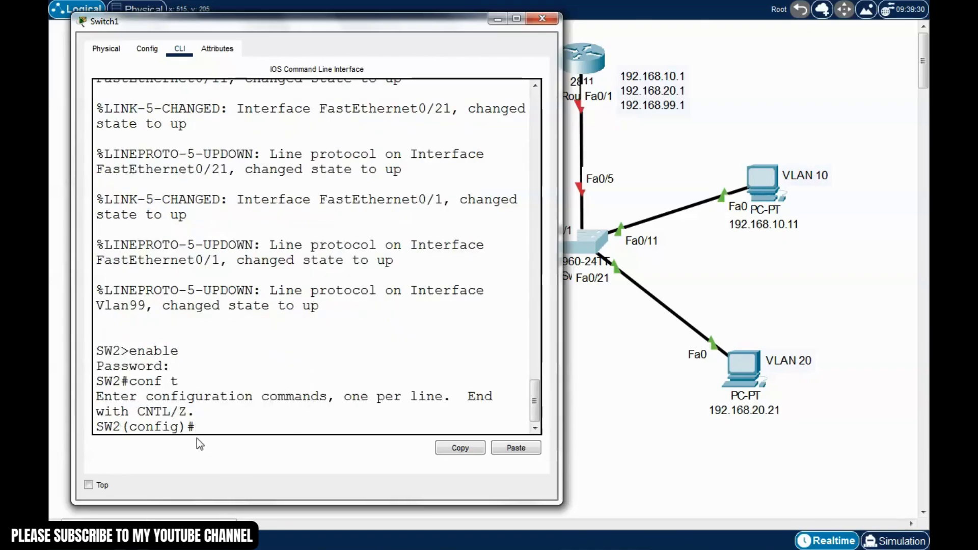
{"action": "type", "text": "int f0/5"}
{"action": "key", "text": "Return"}
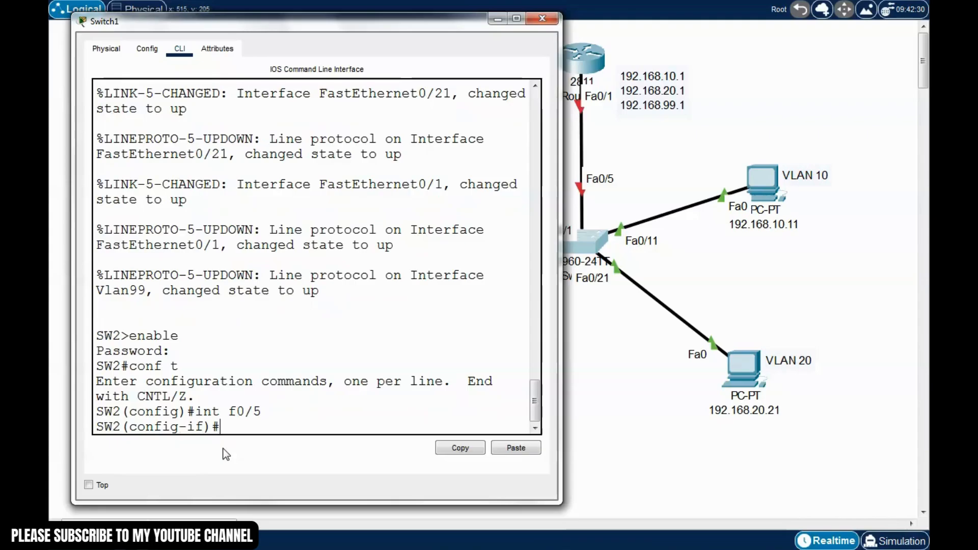
{"action": "type", "text": "switch"}
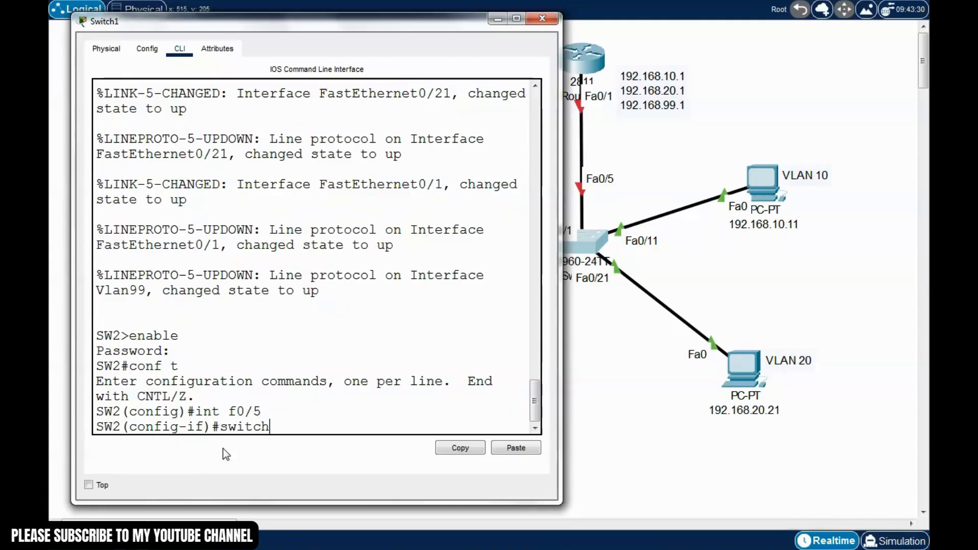
{"action": "type", "text": "port mode trunk"}
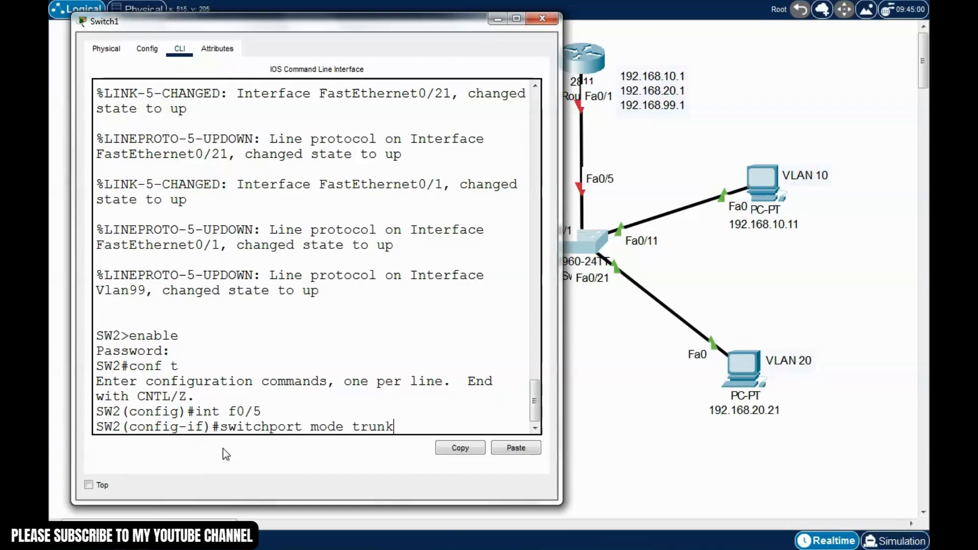
{"action": "key", "text": "Return"}
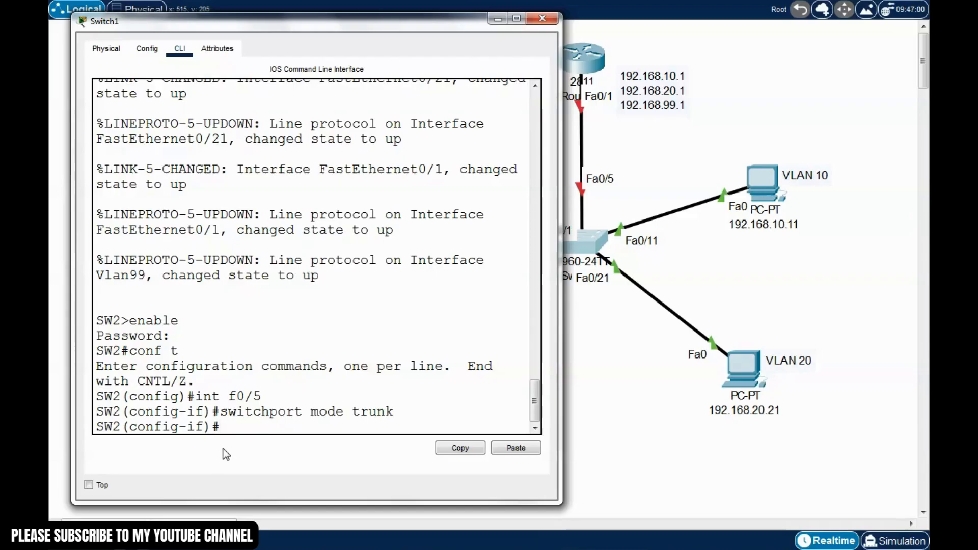
Save the switch configuration with write and close Switch1's window
{"action": "key", "text": "ctrl+z"}
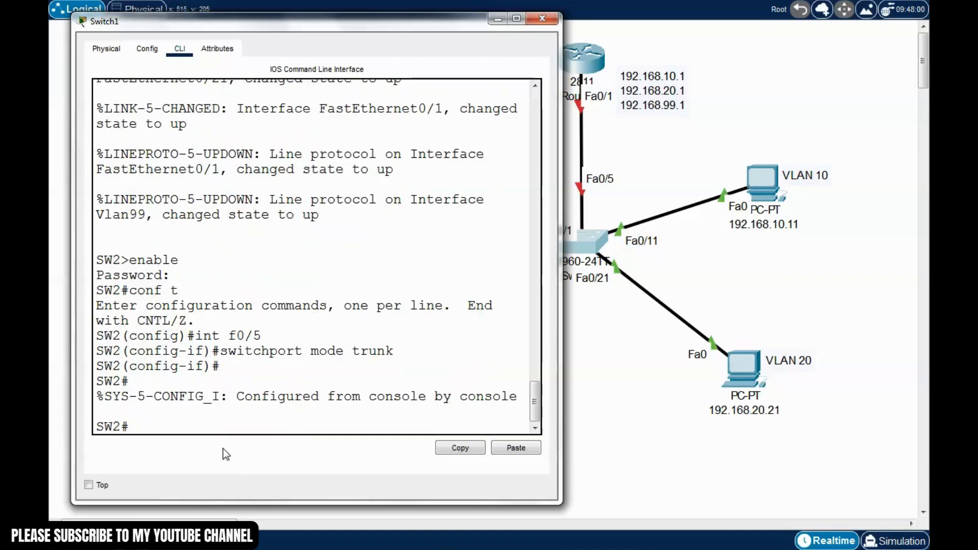
{"action": "type", "text": "write"}
{"action": "key", "text": "Return"}
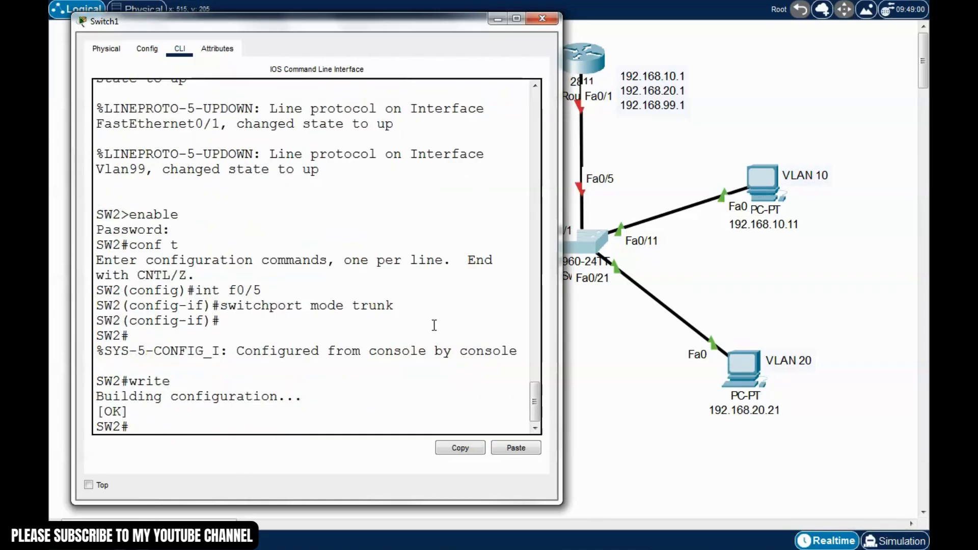
{"action": "left_click", "coordinate": [542, 18]}
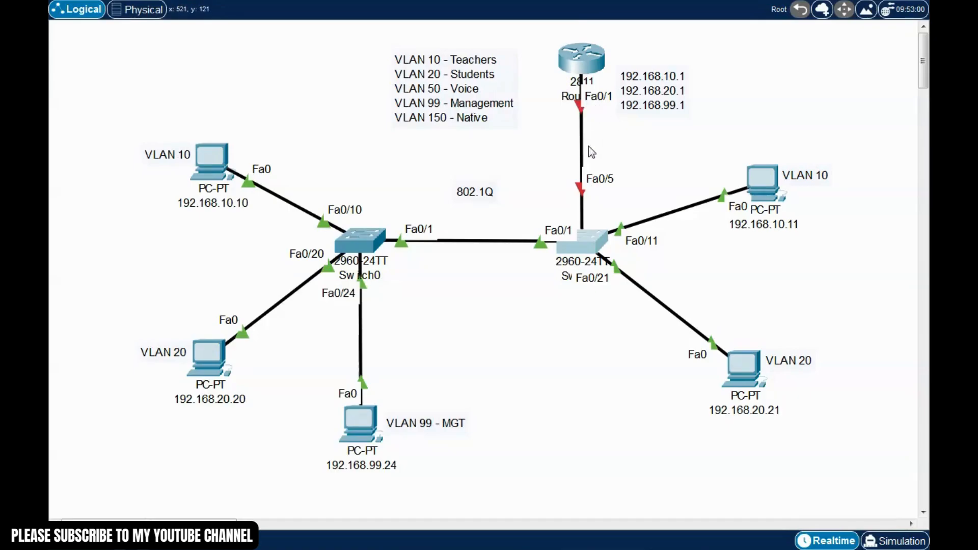
Open Router0's command line and enter global configuration mode
{"action": "left_click", "coordinate": [584, 64]}
{"action": "left_click_drag", "start_coordinate": [606, 83], "coordinate": [384, 46]}
{"action": "left_click", "coordinate": [286, 428]}
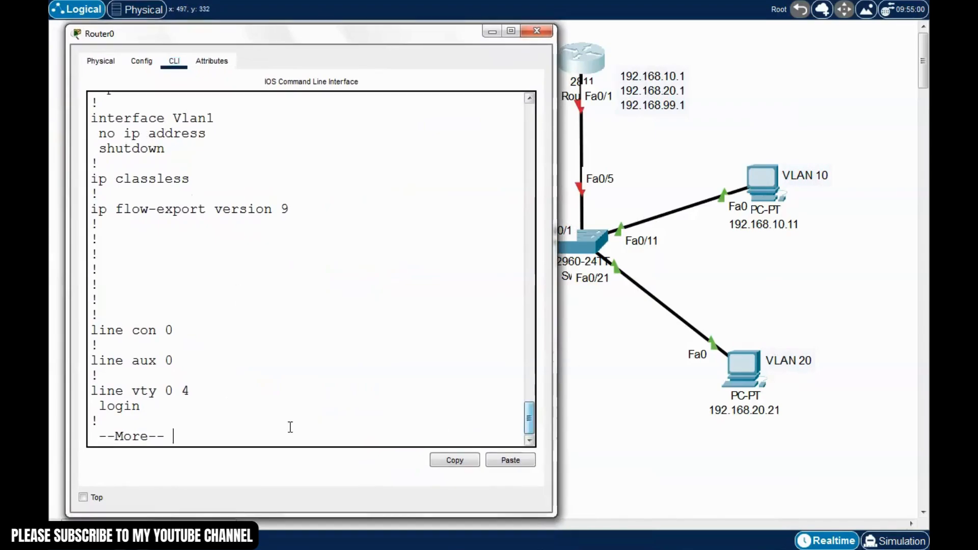
{"action": "key", "text": "space"}
{"action": "type", "text": "er#e"}
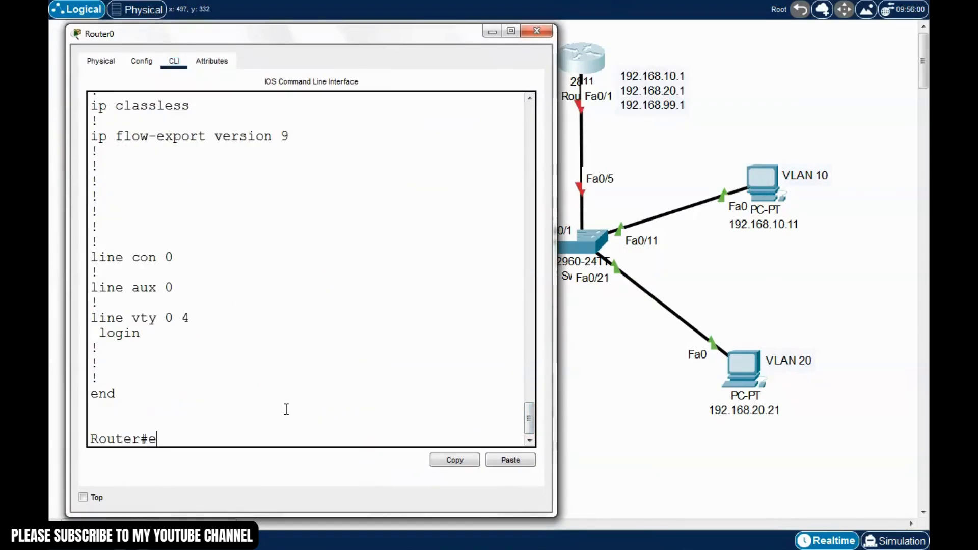
{"action": "type", "text": "nabl"}
{"action": "key", "text": "BackSpace"}
{"action": "key", "text": "BackSpace"}
{"action": "key", "text": "BackSpace"}
{"action": "key", "text": "BackSpace"}
{"action": "key", "text": "BackSpace"}
{"action": "type", "text": "conf t"}
{"action": "key", "text": "Return"}
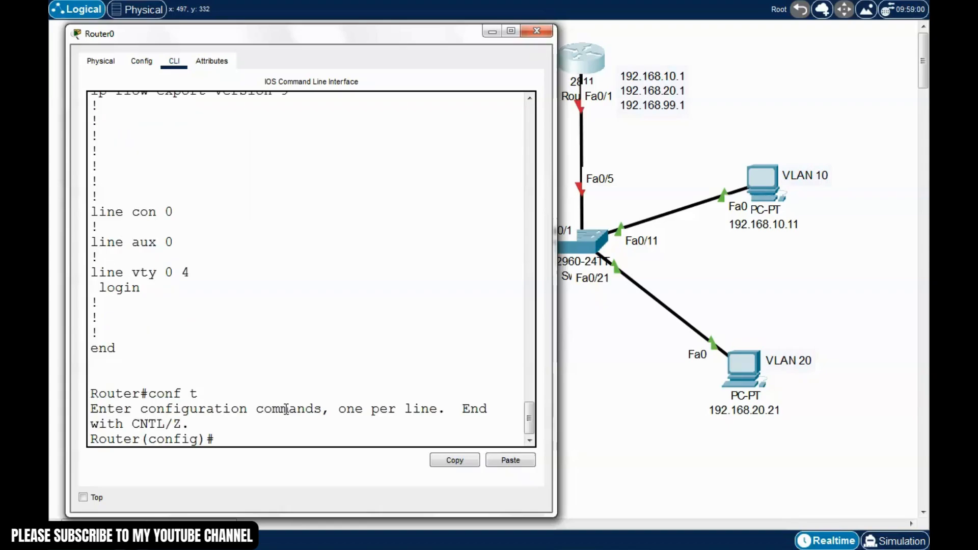
Bring interface f0/1 up with no shutdown
{"action": "type", "text": "int f0/1"}
{"action": "key", "text": "Return"}
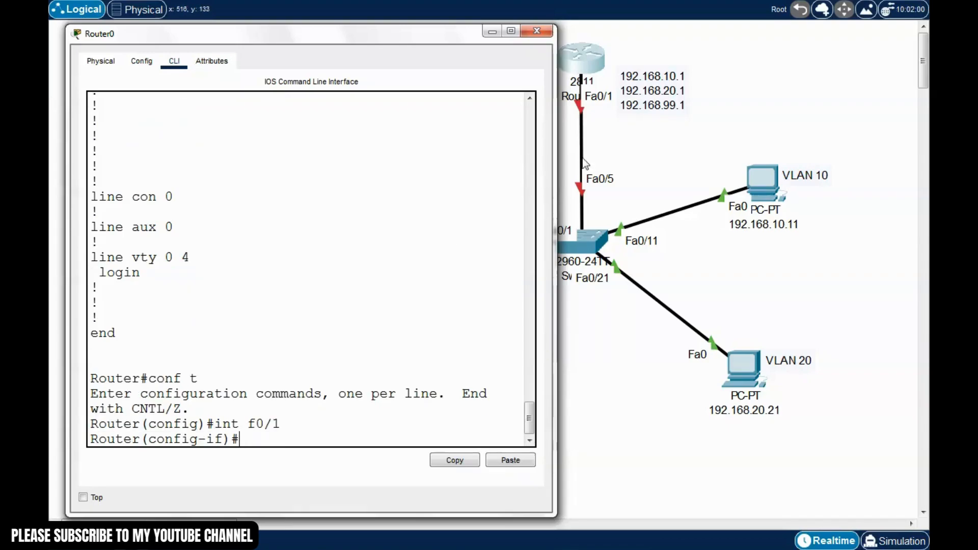
{"action": "type", "text": "no shutdow"}
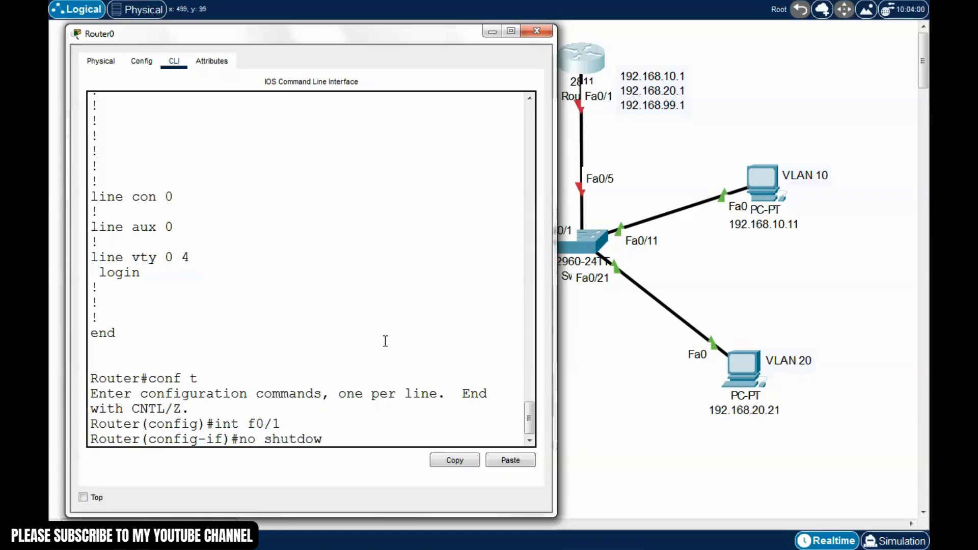
{"action": "type", "text": "n"}
{"action": "key", "text": "Return"}
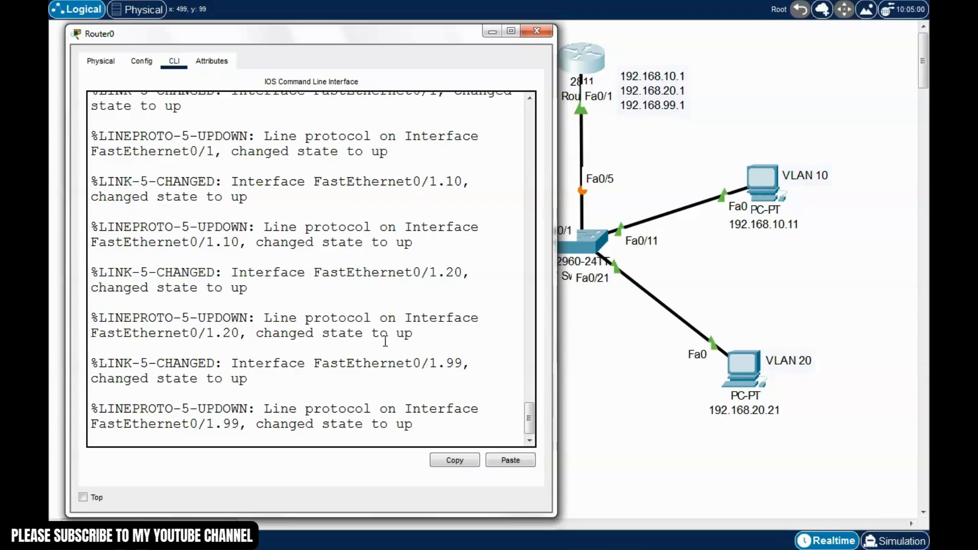
Save the router configuration with wr and close its window
{"action": "key", "text": "ctrl+z"}
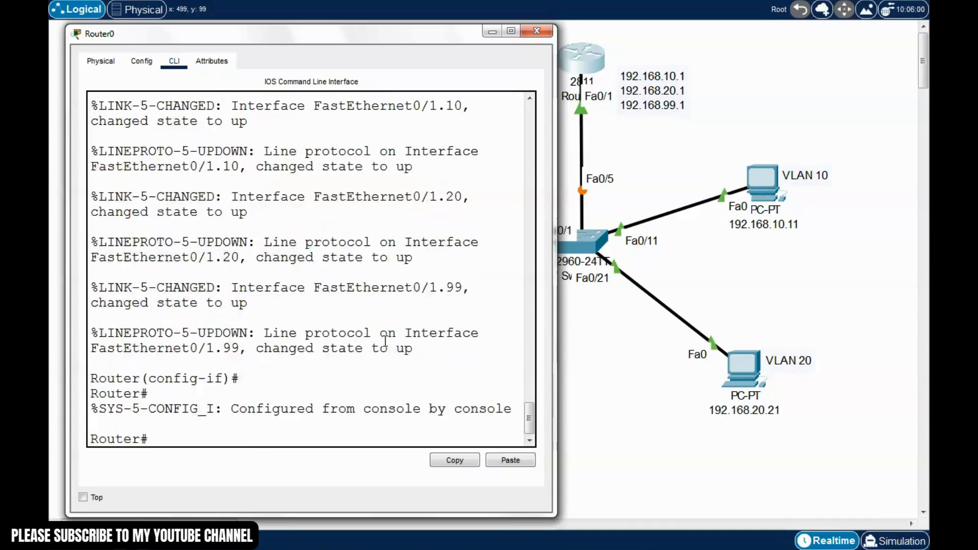
{"action": "type", "text": "write"}
{"action": "key", "text": "Return"}
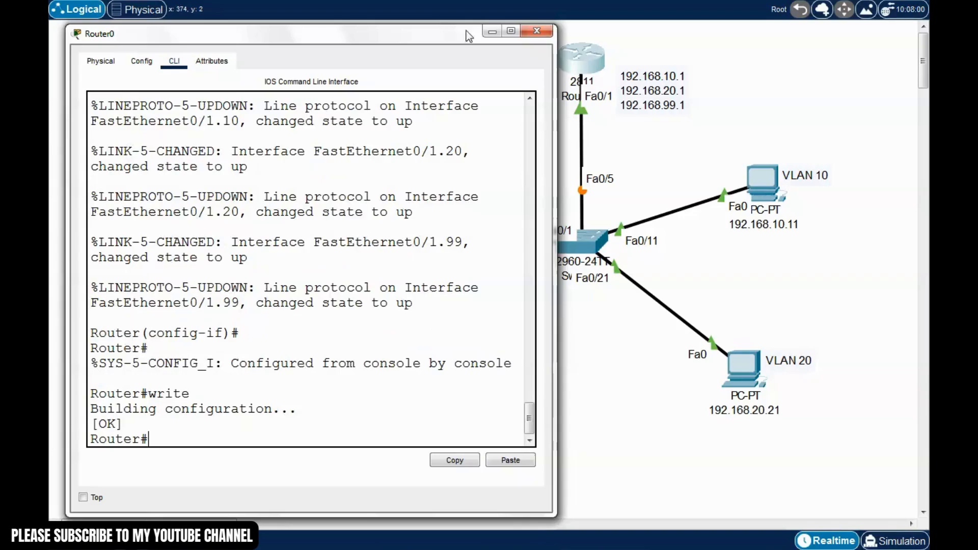
{"action": "left_click", "coordinate": [536, 31]}
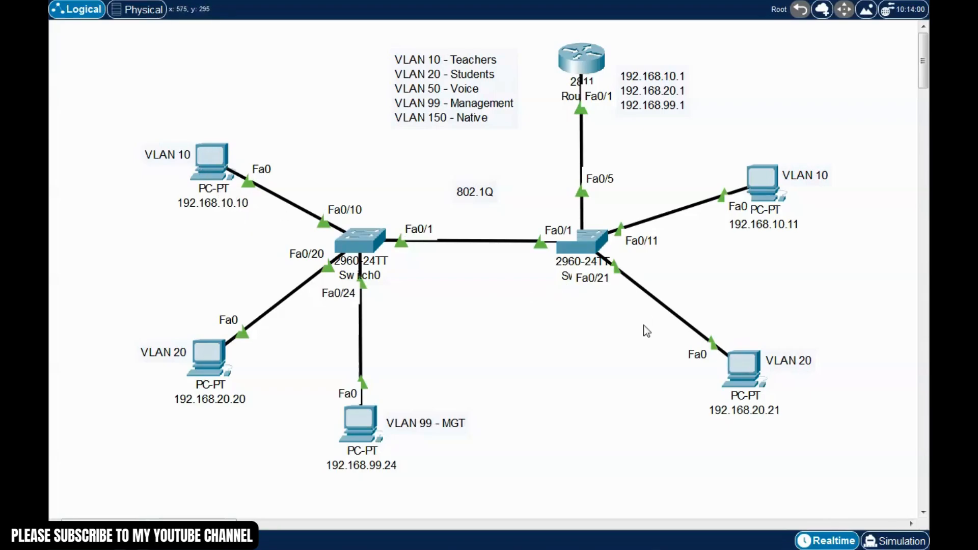
{"action": "left_click", "coordinate": [214, 164]}
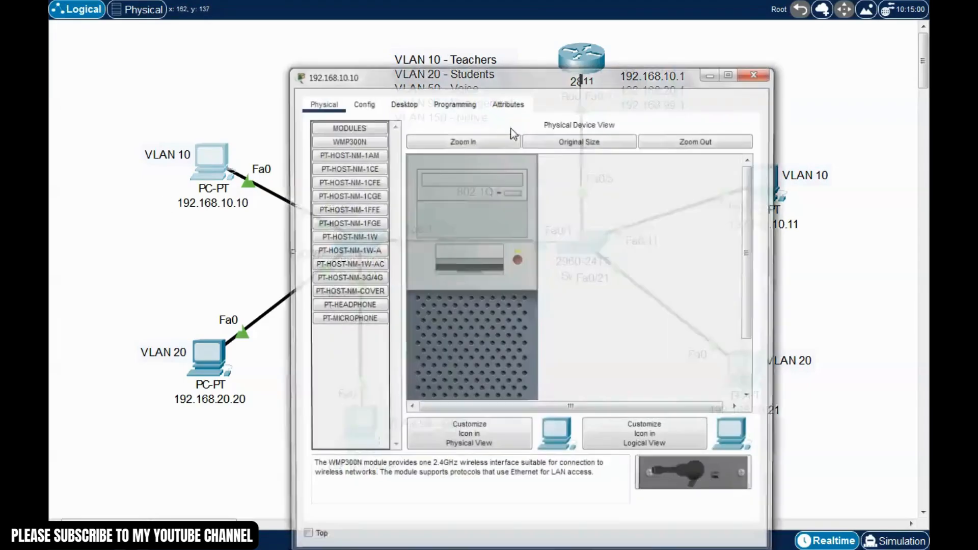
{"action": "left_click_drag", "start_coordinate": [546, 80], "coordinate": [383, 42]}
{"action": "left_click", "coordinate": [242, 69]}
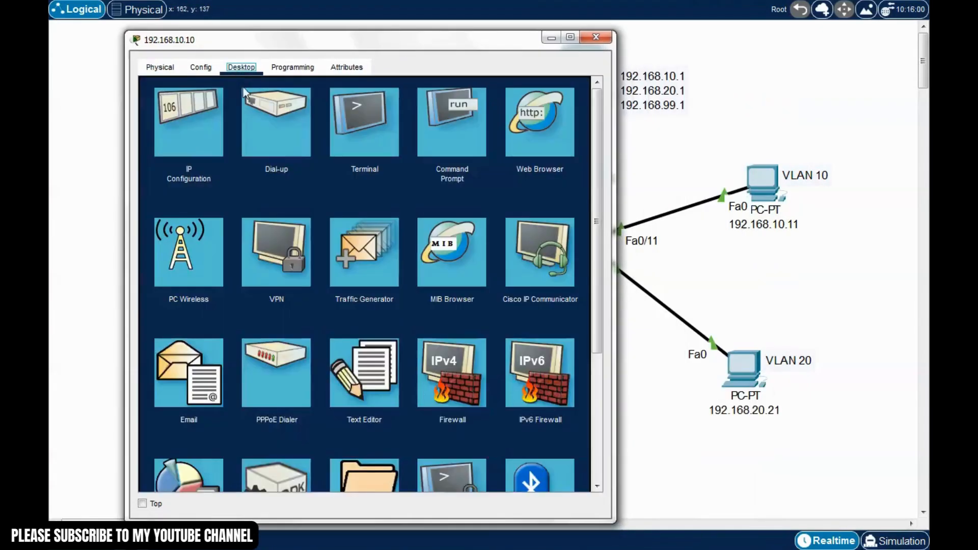
{"action": "left_click", "coordinate": [427, 133]}
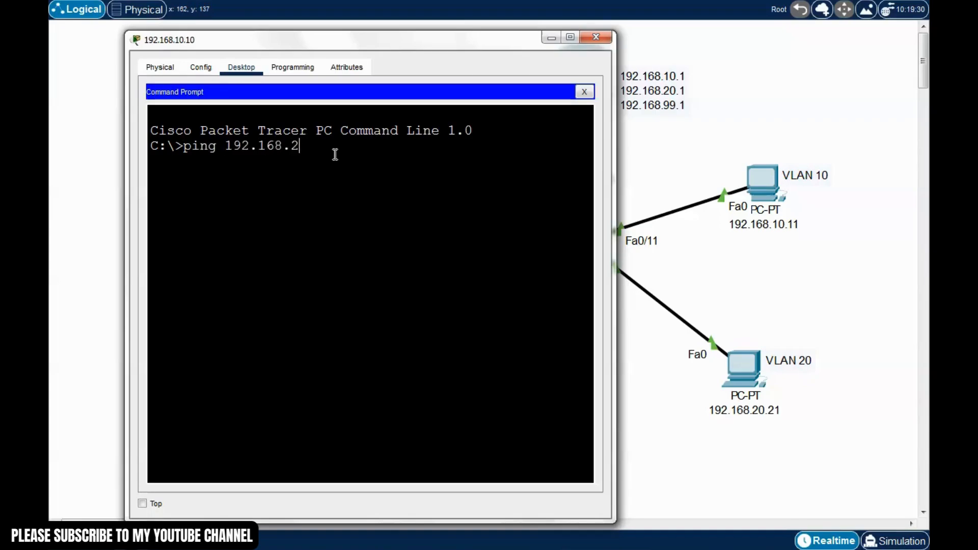
{"action": "type", "text": "ping 192.168.20.21"}
{"action": "key", "text": "Return"}
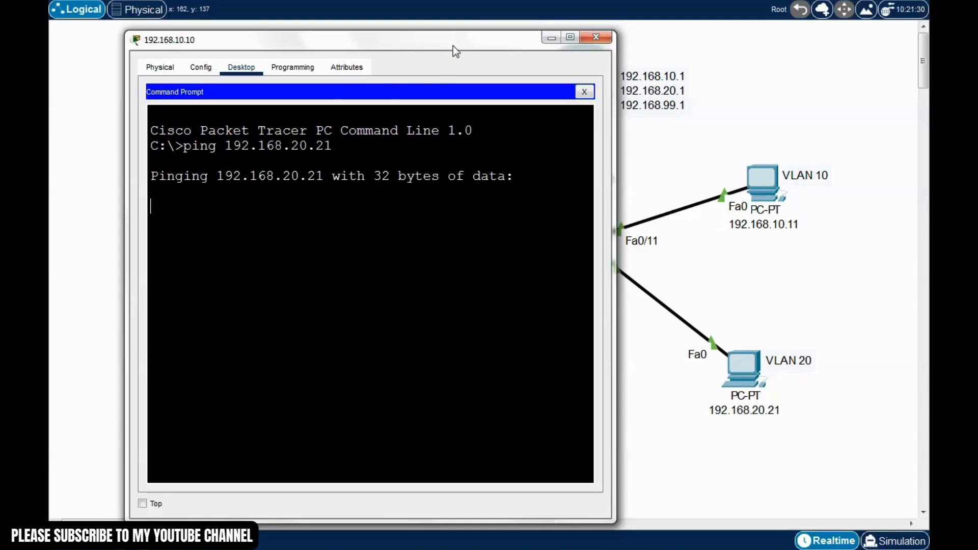
{"action": "left_click_drag", "start_coordinate": [454, 46], "coordinate": [448, 35]}
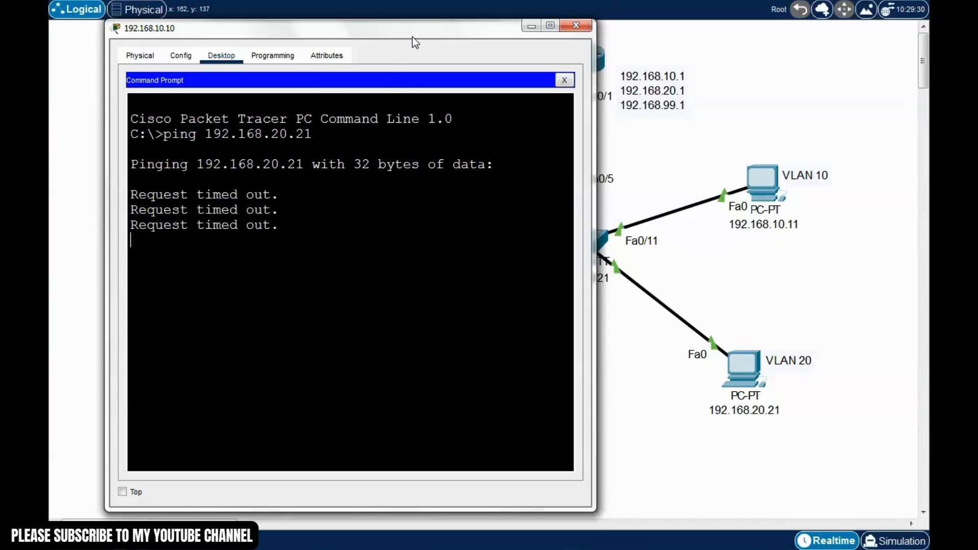
{"action": "left_click_drag", "start_coordinate": [421, 33], "coordinate": [447, 44]}
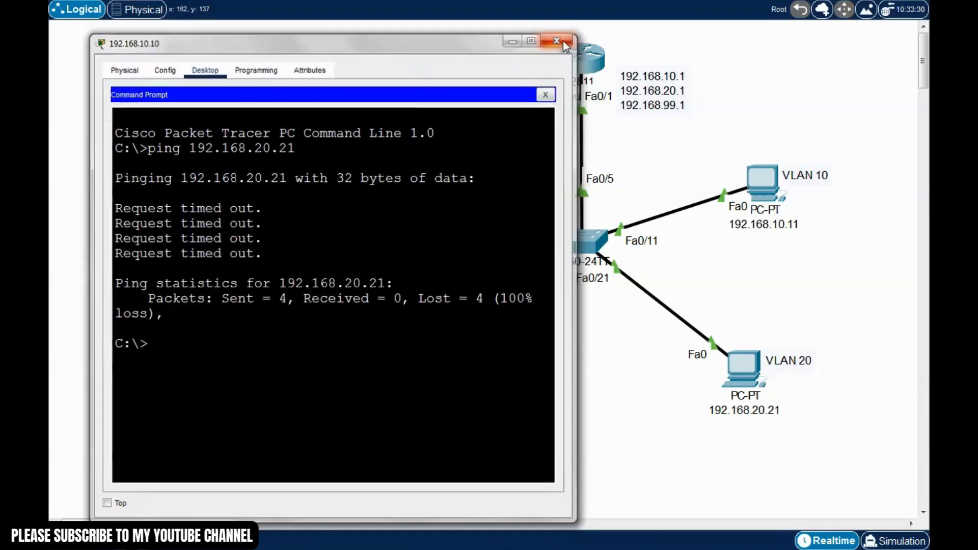
{"action": "left_click", "coordinate": [560, 39]}
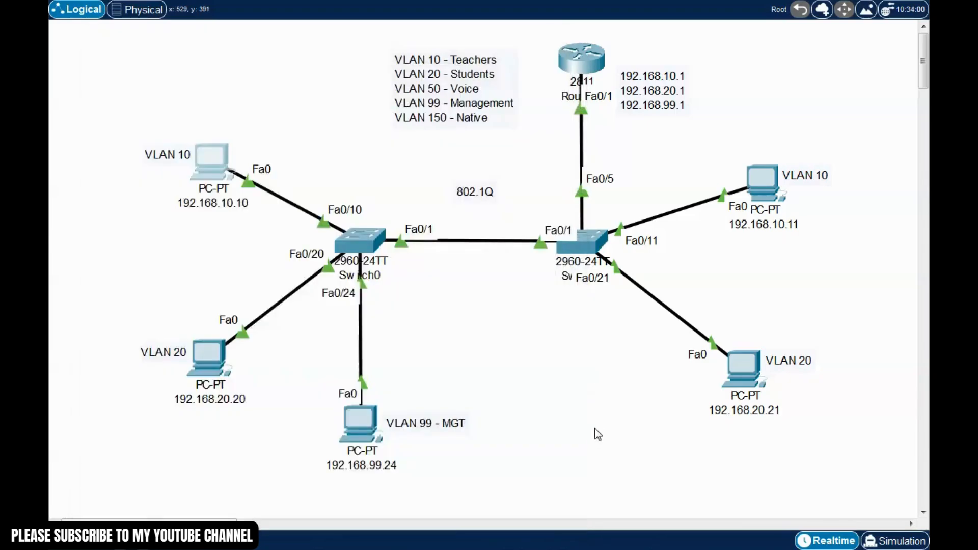
{"action": "left_click", "coordinate": [748, 372]}
{"action": "left_click", "coordinate": [403, 106]}
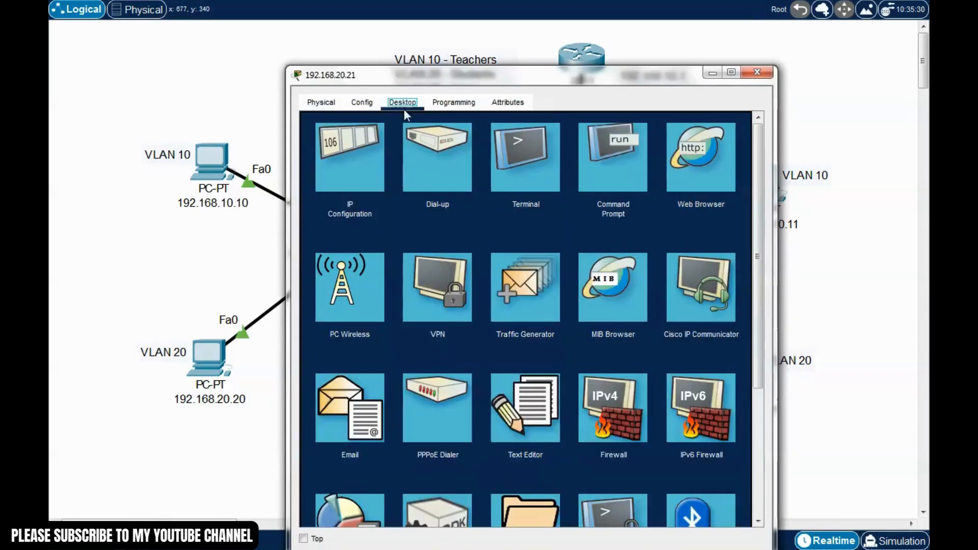
{"action": "left_click", "coordinate": [350, 167]}
{"action": "left_click_drag", "start_coordinate": [589, 84], "coordinate": [576, 51]}
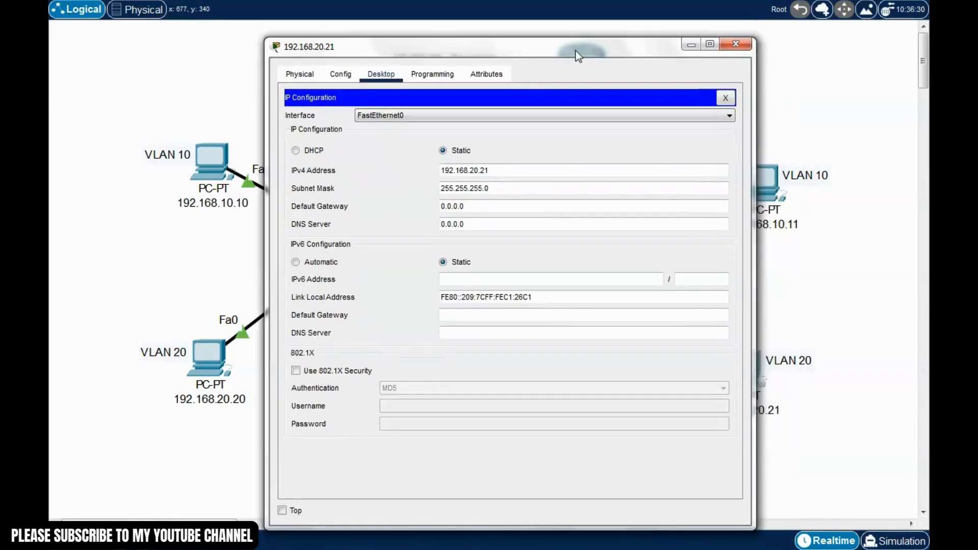
{"action": "left_click", "coordinate": [735, 44]}
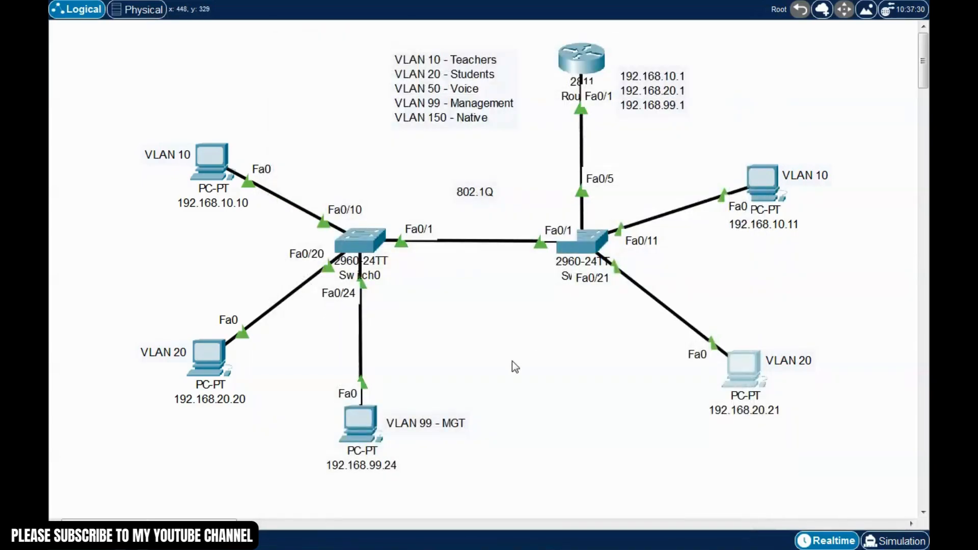
{"action": "left_click_drag", "start_coordinate": [111, 110], "coordinate": [241, 240]}
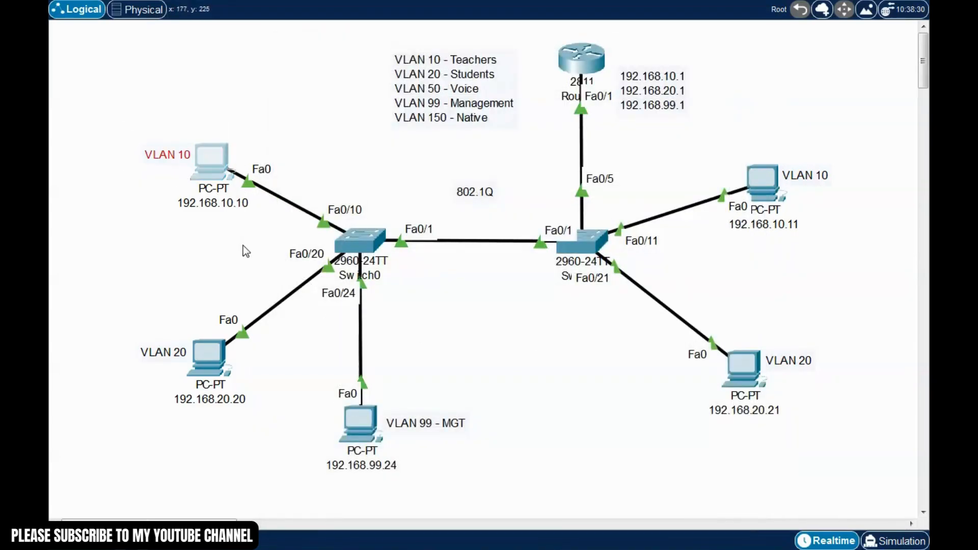
{"action": "left_click_drag", "start_coordinate": [132, 296], "coordinate": [238, 430]}
{"action": "left_click_drag", "start_coordinate": [289, 373], "coordinate": [450, 473]}
{"action": "left_click", "coordinate": [451, 472]}
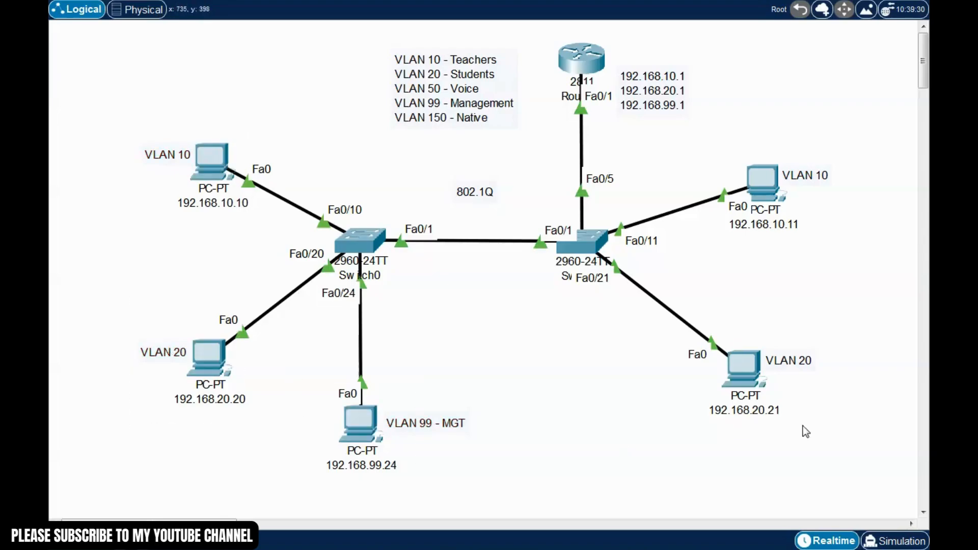
{"action": "left_click_drag", "start_coordinate": [852, 462], "coordinate": [726, 349]}
{"action": "left_click", "coordinate": [753, 284]}
Set PC 192.168.10.10's default gateway to 192.168.10.1
{"action": "left_click", "coordinate": [229, 169]}
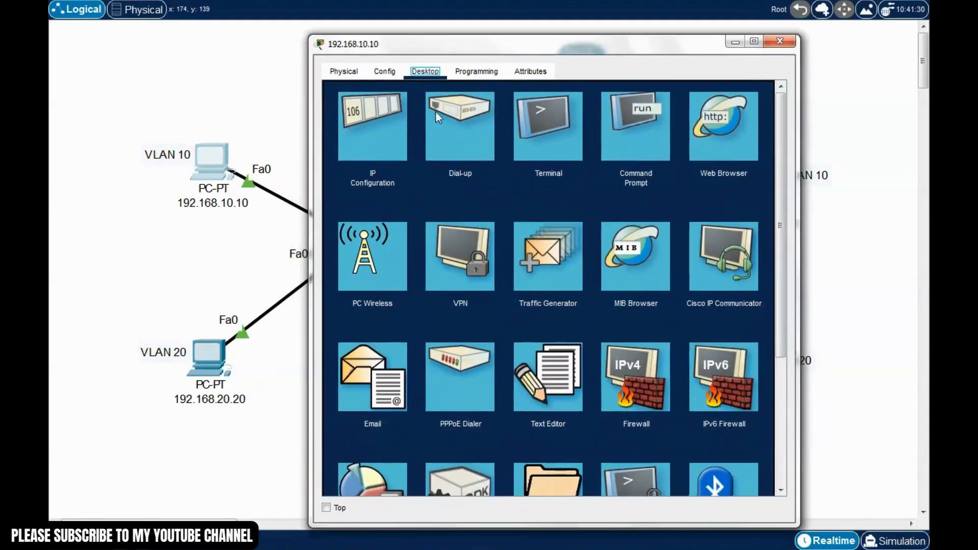
{"action": "left_click", "coordinate": [355, 164]}
{"action": "left_click_drag", "start_coordinate": [564, 43], "coordinate": [578, 28]}
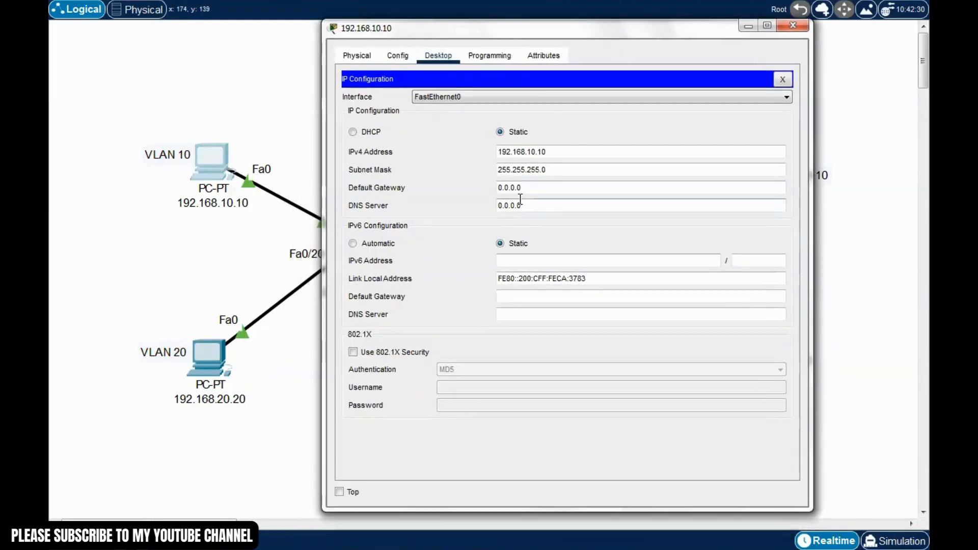
{"action": "left_click_drag", "start_coordinate": [532, 187], "coordinate": [451, 189]}
{"action": "type", "text": "192."}
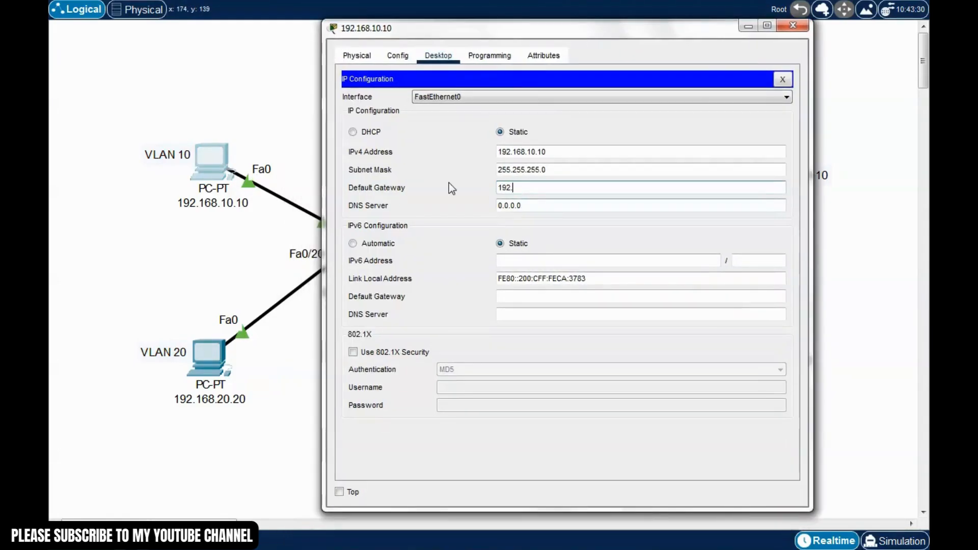
{"action": "type", "text": "168.10.1"}
{"action": "left_click", "coordinate": [541, 205]}
{"action": "left_click", "coordinate": [782, 78]}
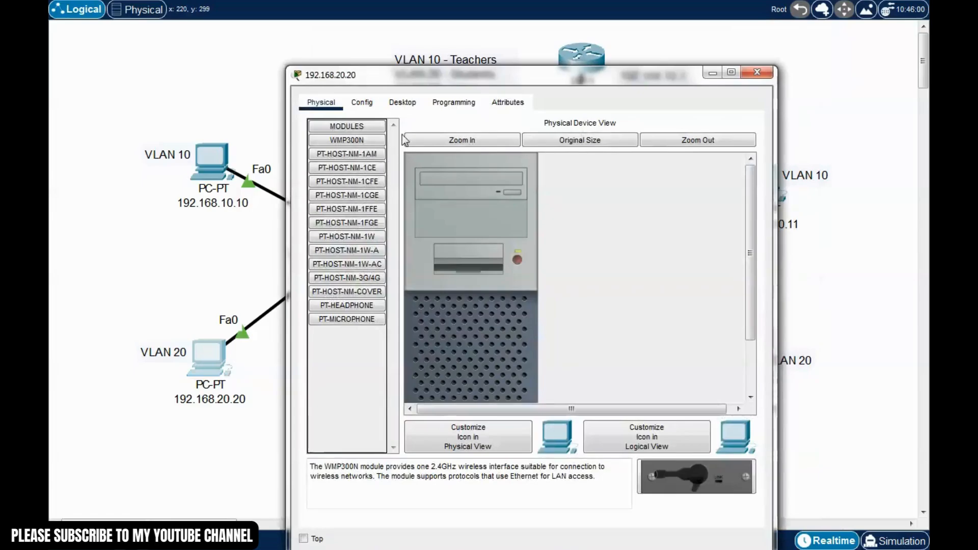
Set PC 192.168.20.20's default gateway to 192.168.20.1
{"action": "left_click", "coordinate": [404, 104]}
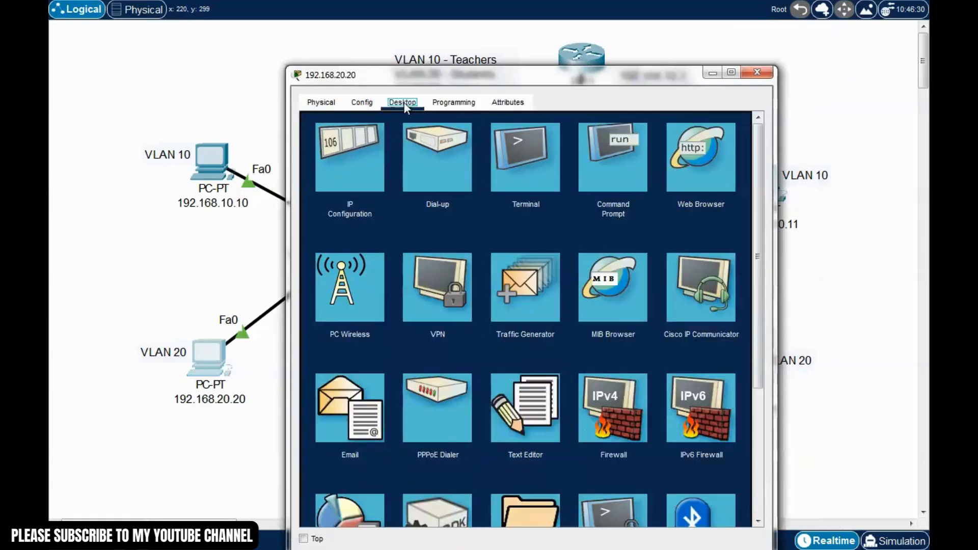
{"action": "left_click", "coordinate": [365, 155]}
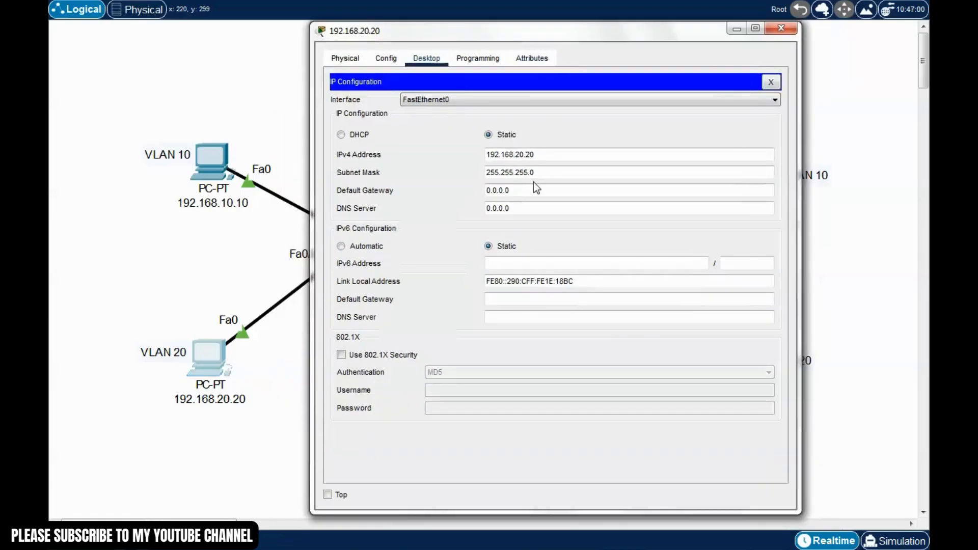
{"action": "left_click_drag", "start_coordinate": [533, 189], "coordinate": [447, 193]}
{"action": "type", "text": "192.168.20."}
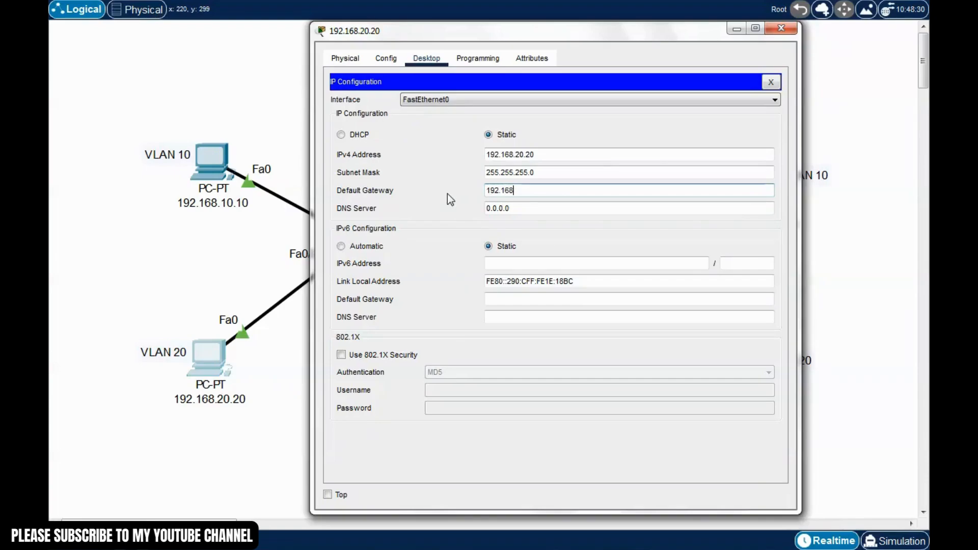
{"action": "type", "text": "1"}
{"action": "left_click", "coordinate": [770, 82]}
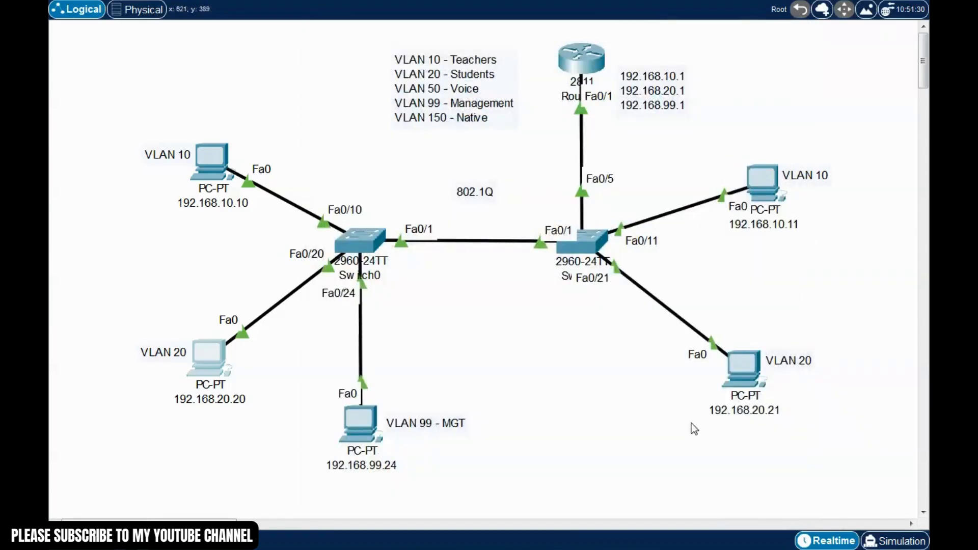
Set PC 192.168.99.24's default gateway to 192.168.99.1
{"action": "left_click", "coordinate": [358, 423]}
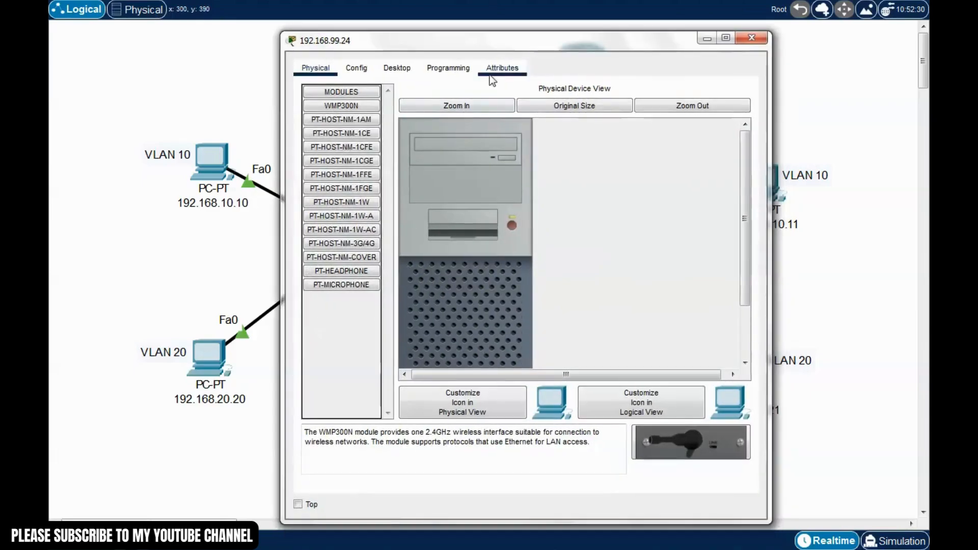
{"action": "left_click", "coordinate": [397, 67]}
{"action": "left_click", "coordinate": [364, 134]}
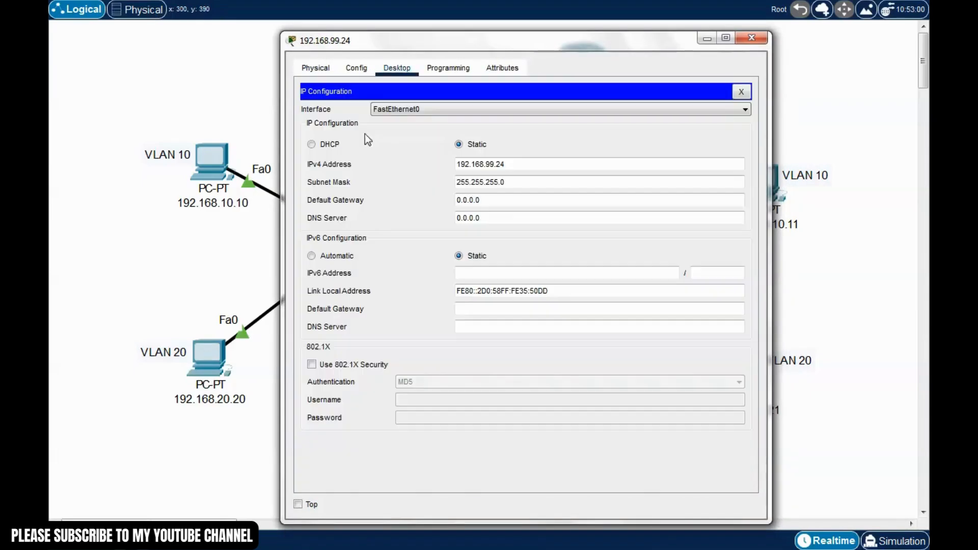
{"action": "left_click", "coordinate": [505, 199]}
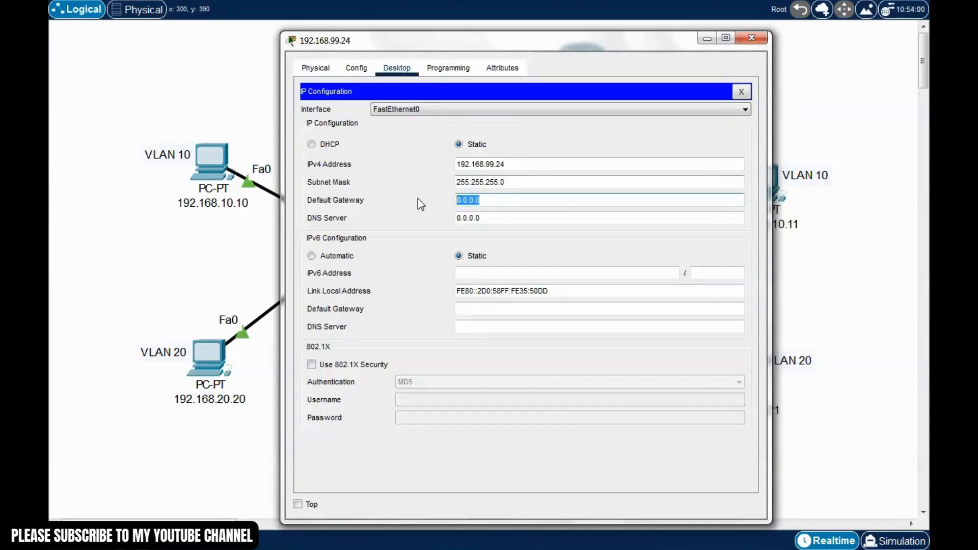
{"action": "type", "text": "192.168.99.1"}
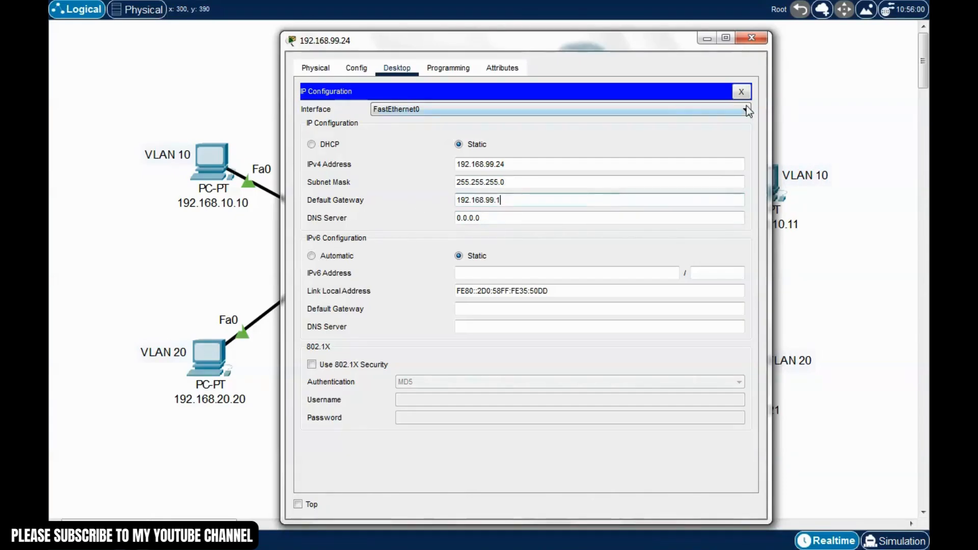
{"action": "left_click", "coordinate": [741, 91]}
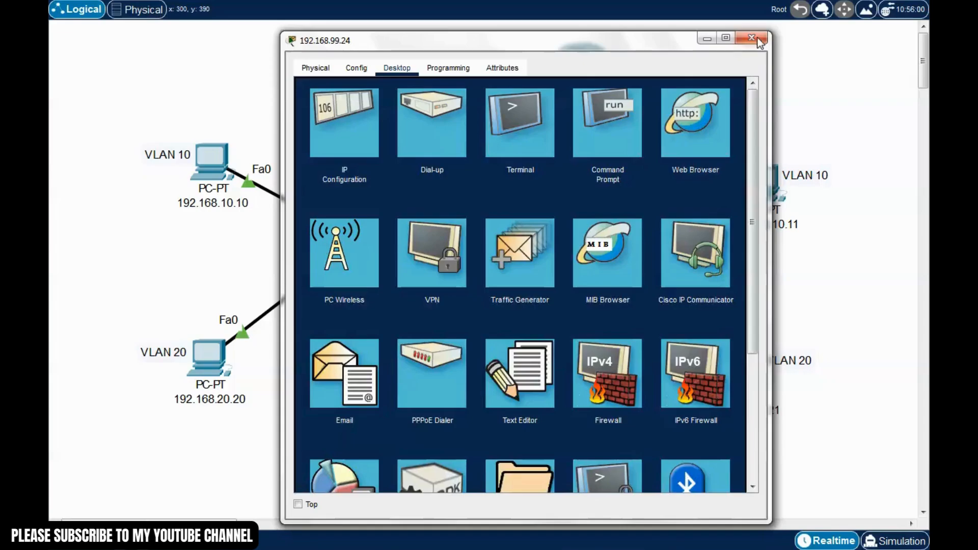
{"action": "left_click", "coordinate": [751, 39]}
Replace PC 192.168.10.11's 0.0.0.0 default gateway with 192.168.10.1
{"action": "left_click", "coordinate": [764, 182]}
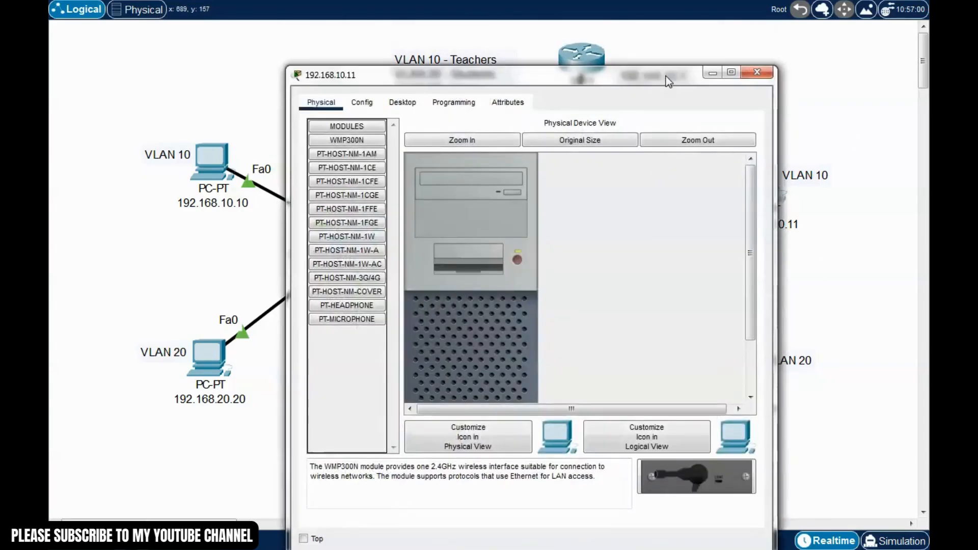
{"action": "left_click_drag", "start_coordinate": [665, 76], "coordinate": [532, 64]}
{"action": "left_click", "coordinate": [270, 90]}
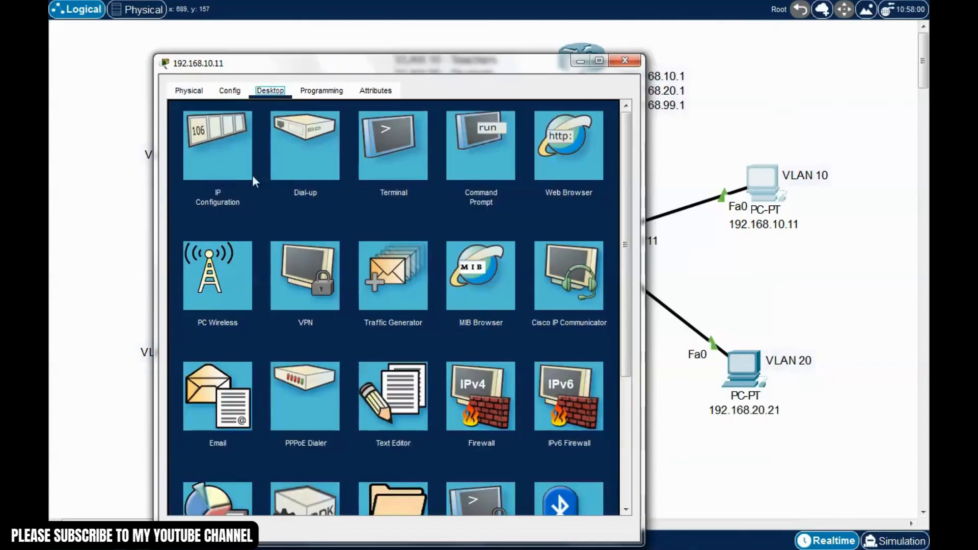
{"action": "left_click", "coordinate": [245, 173]}
{"action": "left_click_drag", "start_coordinate": [380, 223], "coordinate": [301, 222]}
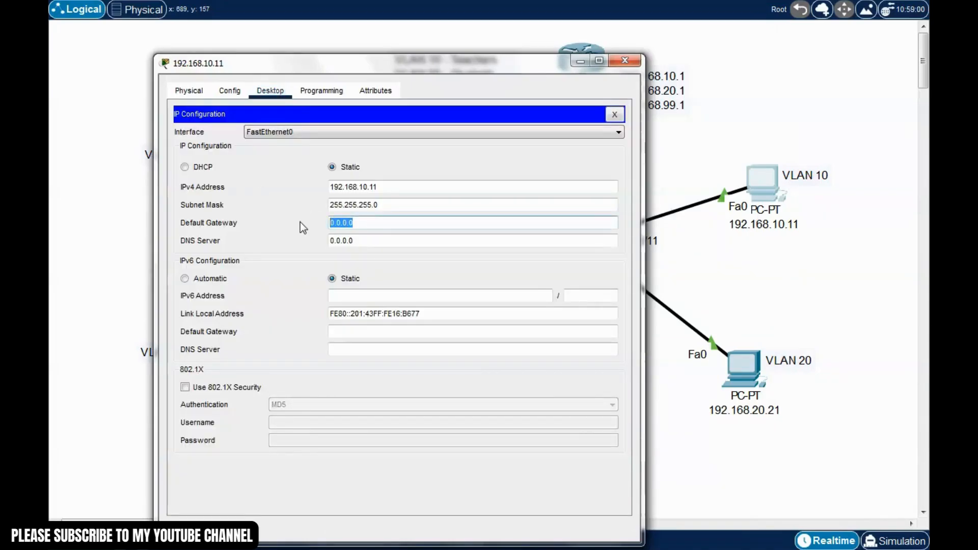
{"action": "type", "text": "192.168.10"}
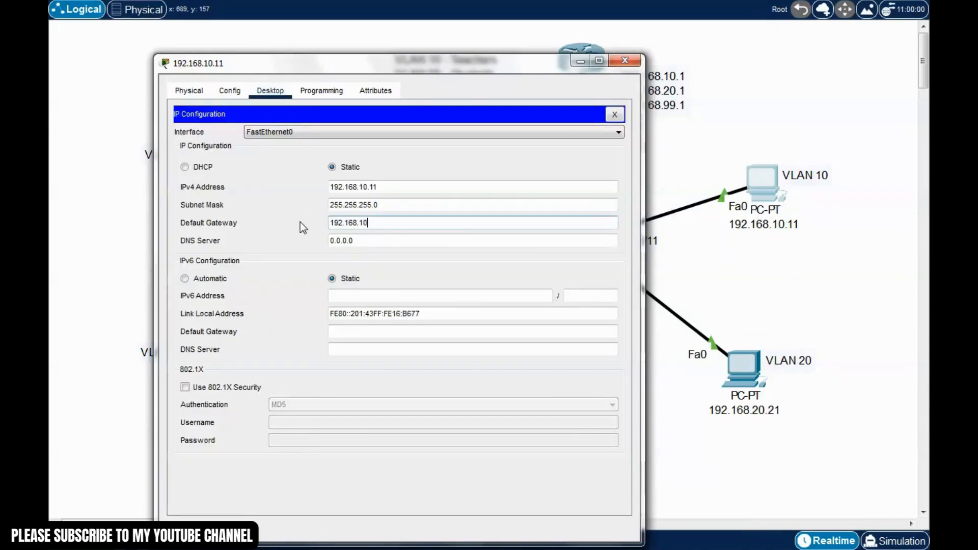
{"action": "type", "text": ".1"}
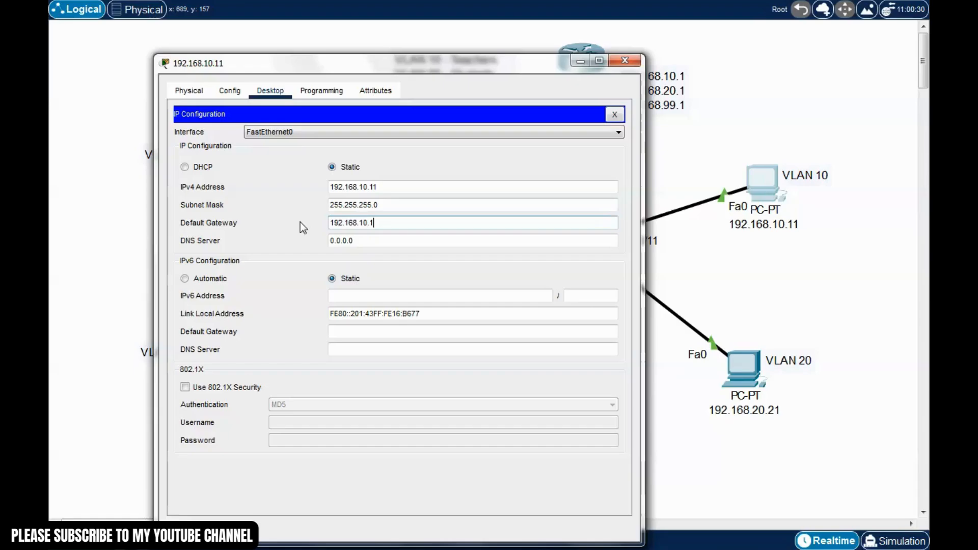
{"action": "left_click", "coordinate": [614, 114]}
{"action": "left_click", "coordinate": [625, 60]}
Replace PC 192.168.20.21's 0.0.0.0 default gateway with 192.168.20.1
{"action": "left_click", "coordinate": [744, 368]}
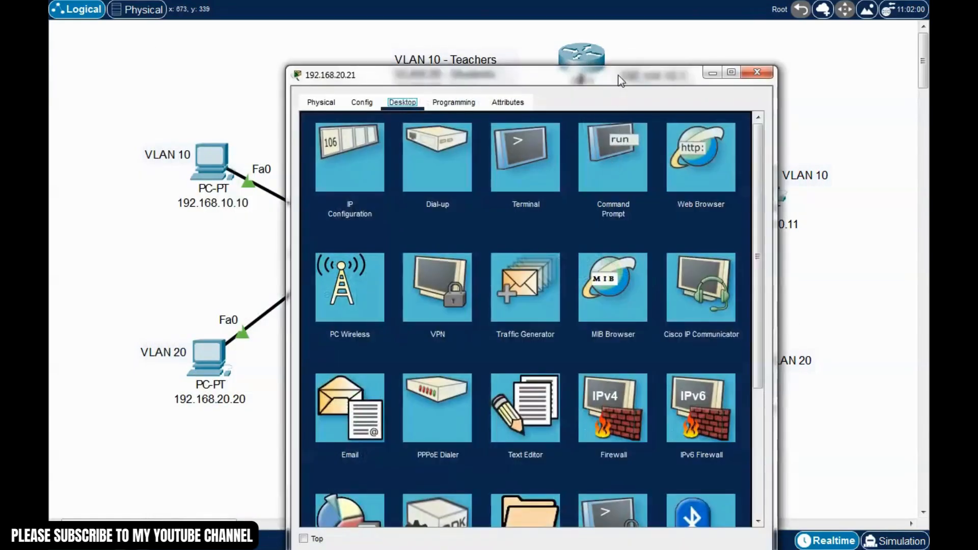
{"action": "left_click_drag", "start_coordinate": [618, 75], "coordinate": [494, 47]}
{"action": "left_click", "coordinate": [200, 130]}
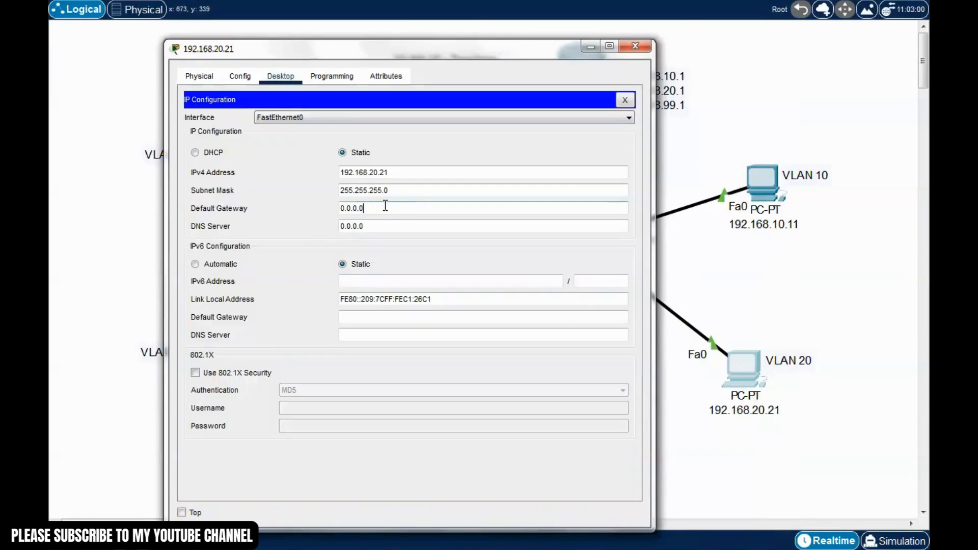
{"action": "left_click_drag", "start_coordinate": [385, 205], "coordinate": [313, 209]}
{"action": "type", "text": "192.168.20.1"}
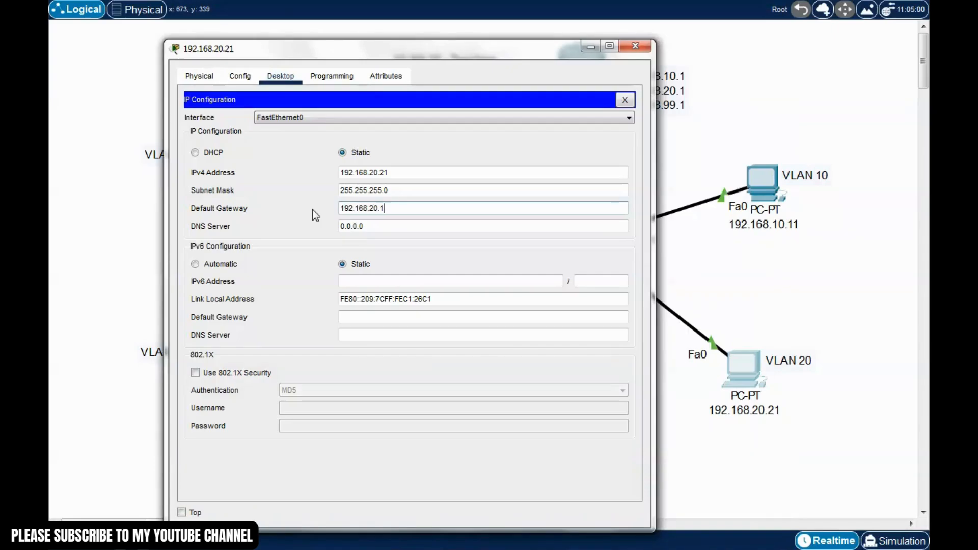
{"action": "left_click", "coordinate": [367, 227]}
{"action": "left_click", "coordinate": [625, 99]}
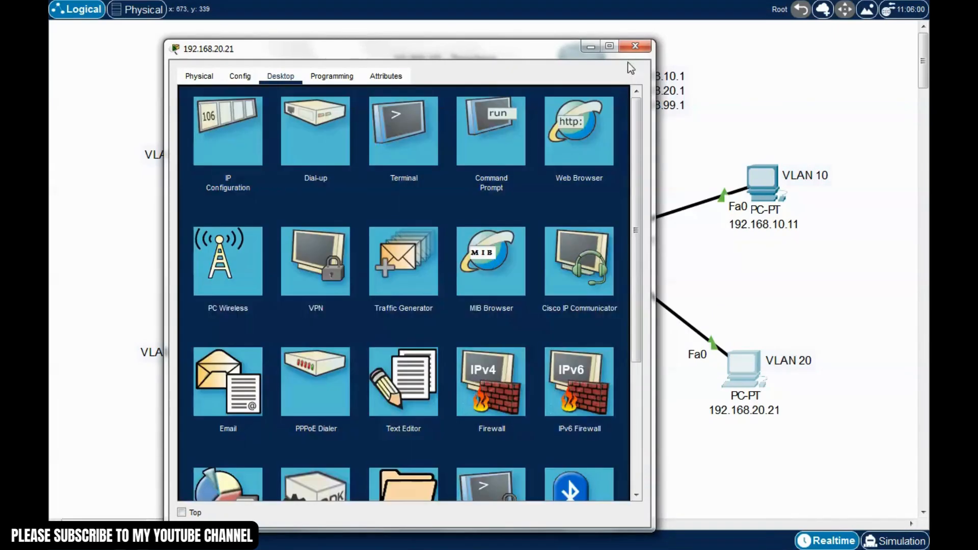
{"action": "left_click", "coordinate": [635, 46]}
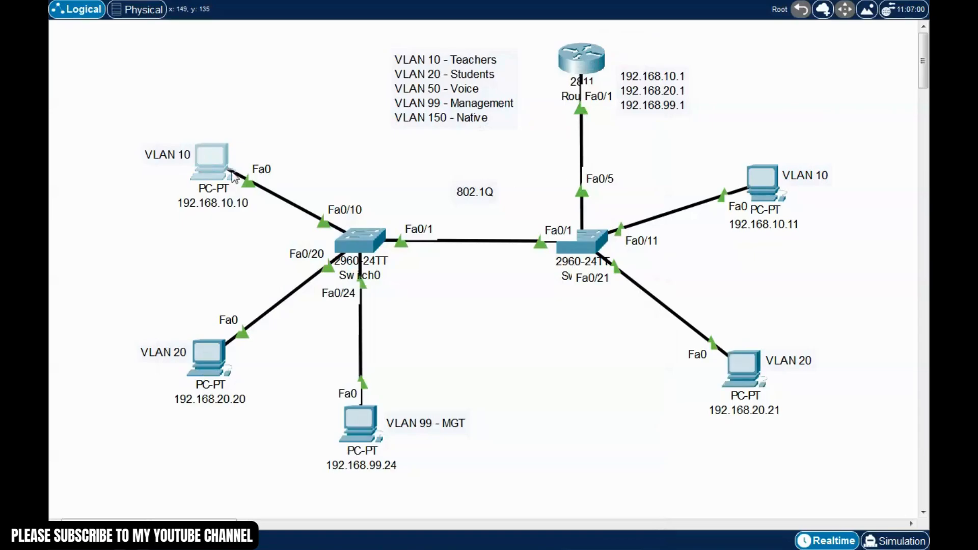
Rerun ping 192.168.20.21 from PC 192.168.10.10, getting three of four replies
{"action": "left_click", "coordinate": [234, 177]}
{"action": "left_click_drag", "start_coordinate": [478, 74], "coordinate": [298, 27]}
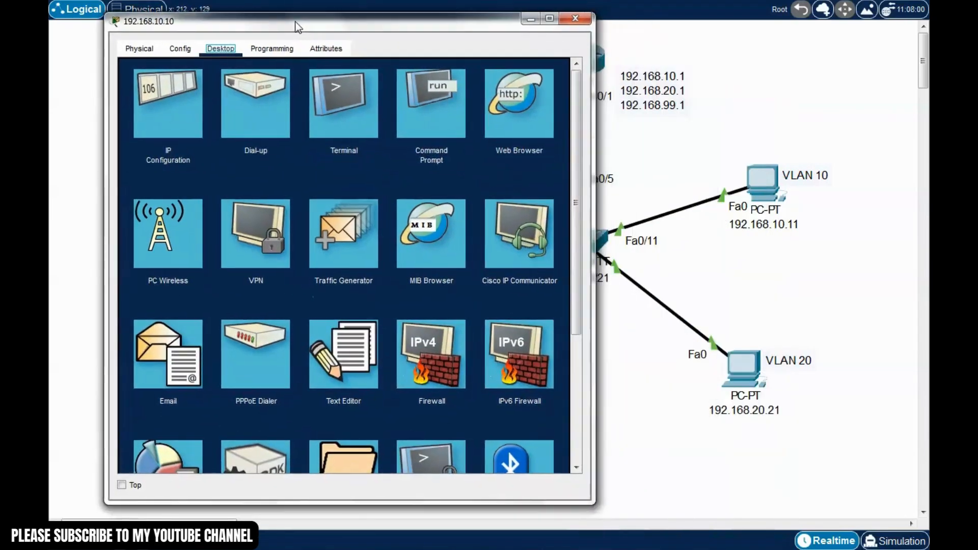
{"action": "left_click", "coordinate": [423, 100]}
{"action": "key", "text": "Up"}
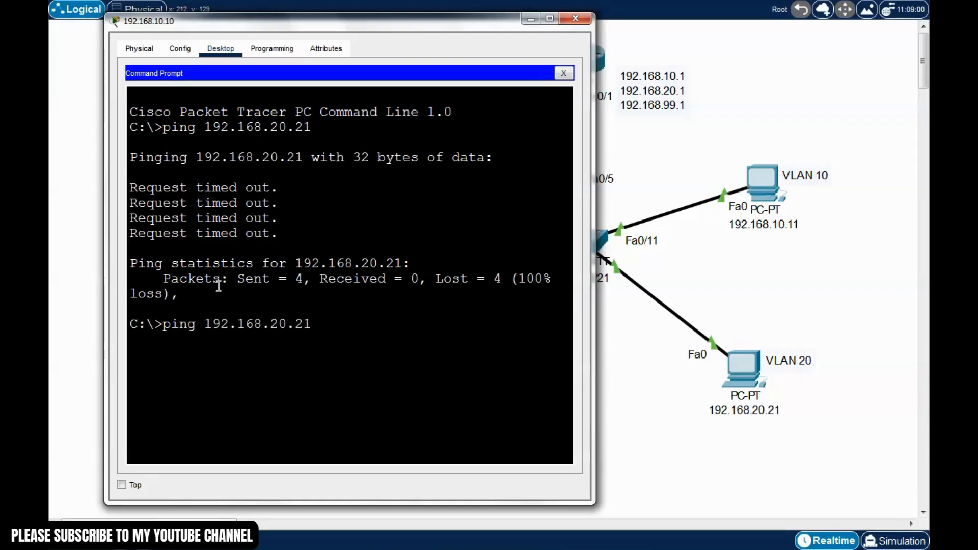
{"action": "key", "text": "Return"}
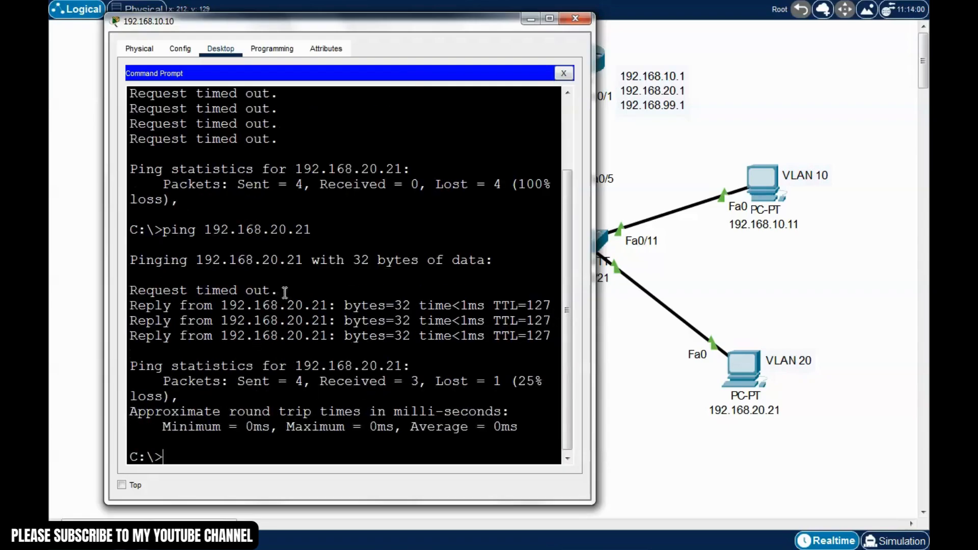
{"action": "left_click_drag", "start_coordinate": [280, 291], "coordinate": [134, 291]}
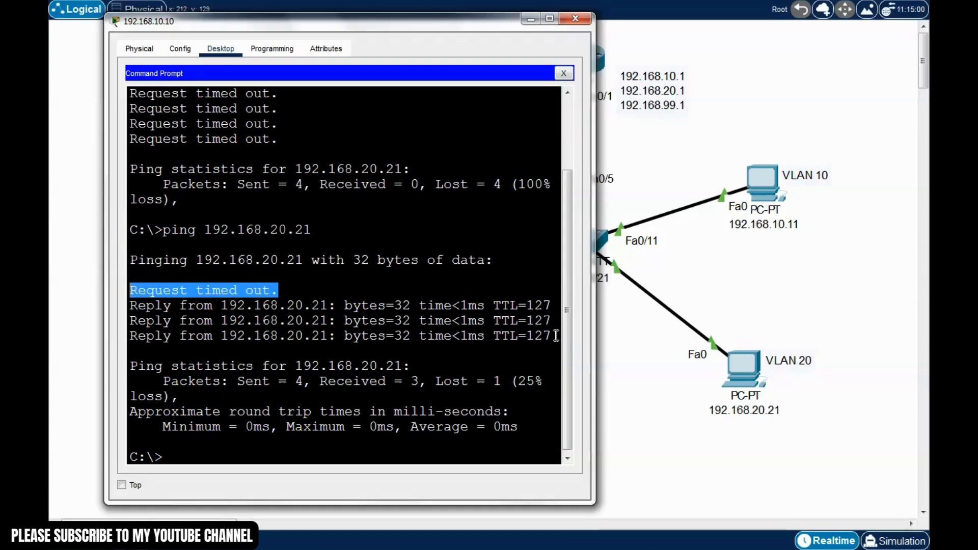
{"action": "left_click_drag", "start_coordinate": [569, 384], "coordinate": [568, 418]}
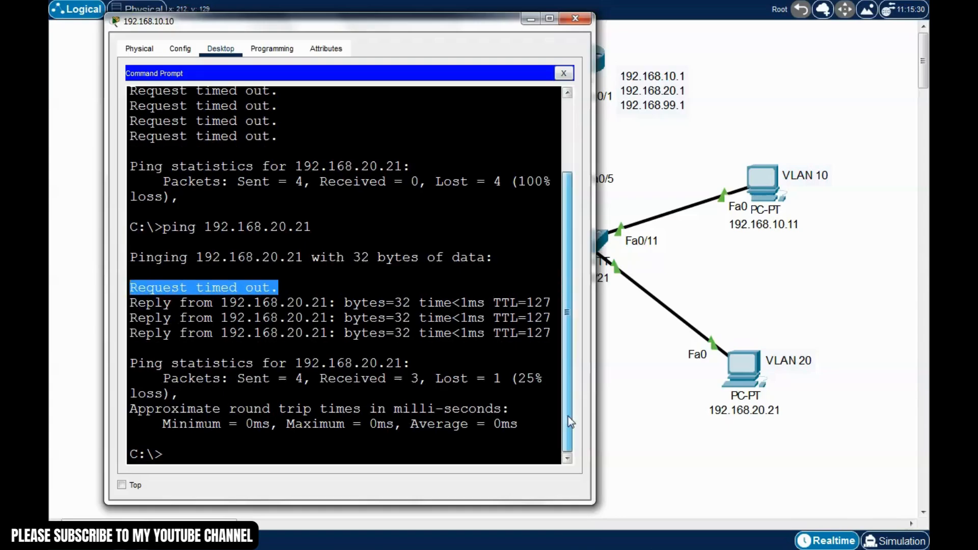
{"action": "left_click", "coordinate": [575, 20]}
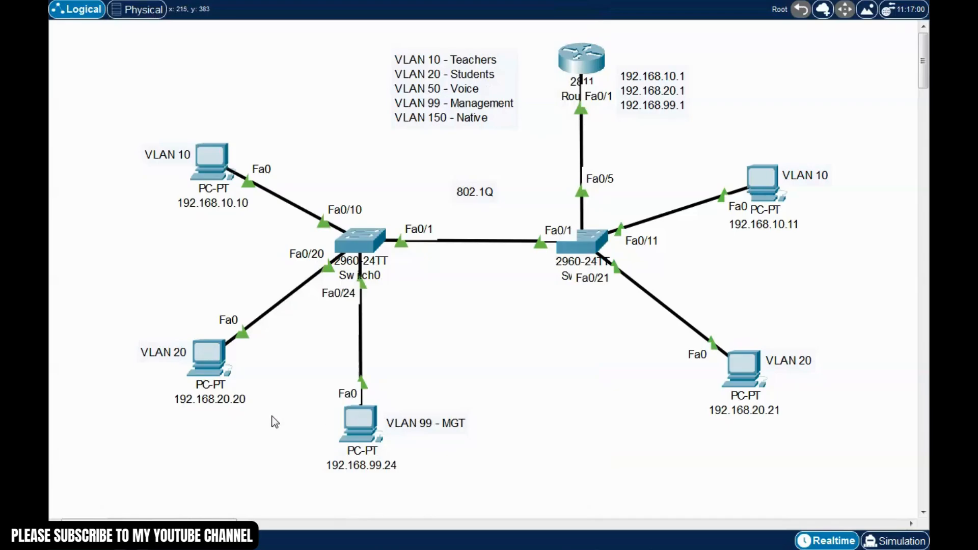
Ping 192.168.10.11 from PC 192.168.99.24's command prompt, getting replies after one timeout
{"action": "left_click", "coordinate": [360, 425]}
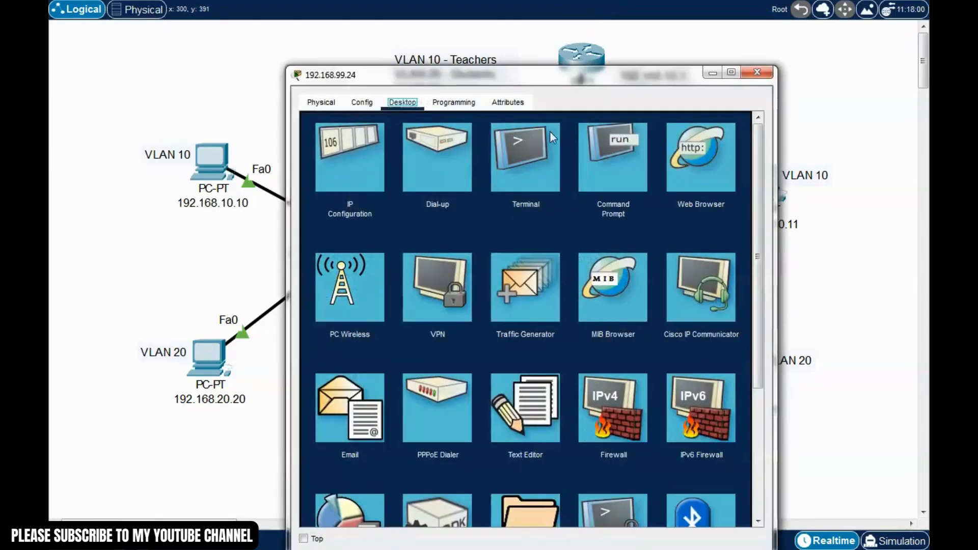
{"action": "left_click_drag", "start_coordinate": [581, 78], "coordinate": [384, 17]}
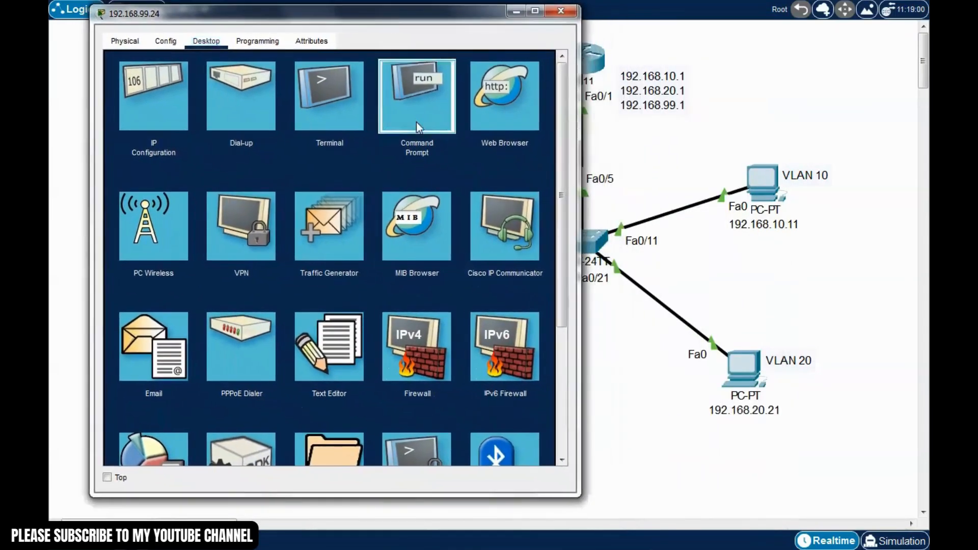
{"action": "left_click", "coordinate": [417, 125]}
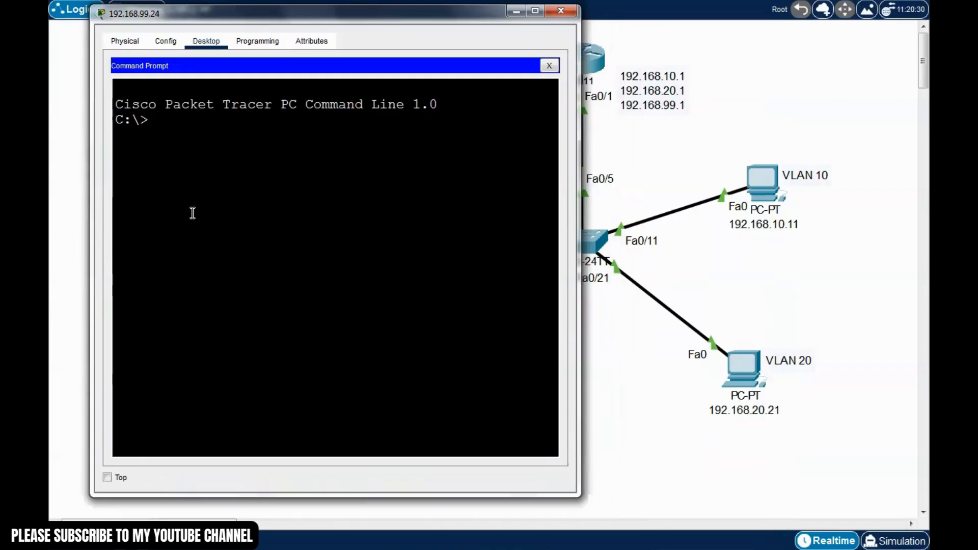
{"action": "type", "text": "ping 192.168.10.11"}
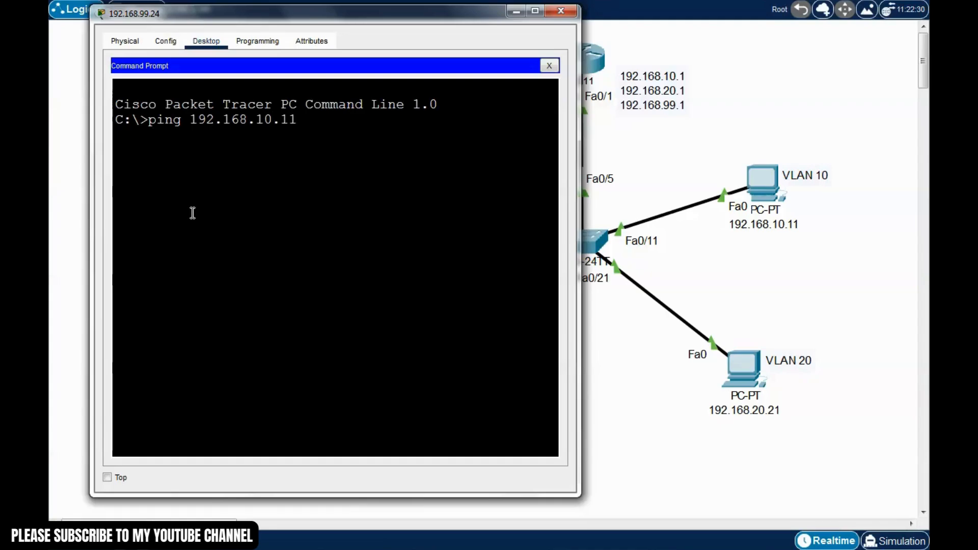
{"action": "key", "text": "Return"}
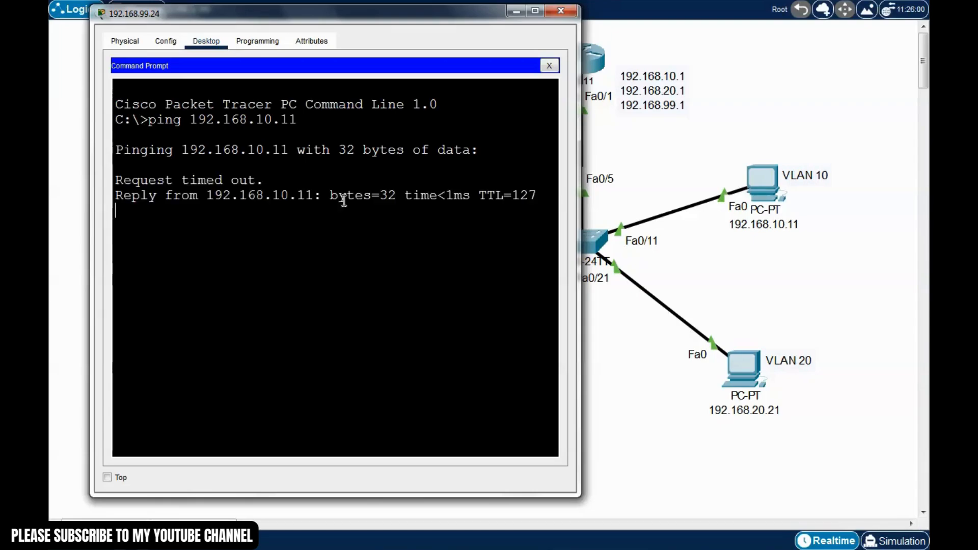
{"action": "left_click_drag", "start_coordinate": [266, 182], "coordinate": [135, 176]}
{"action": "left_click", "coordinate": [135, 176]}
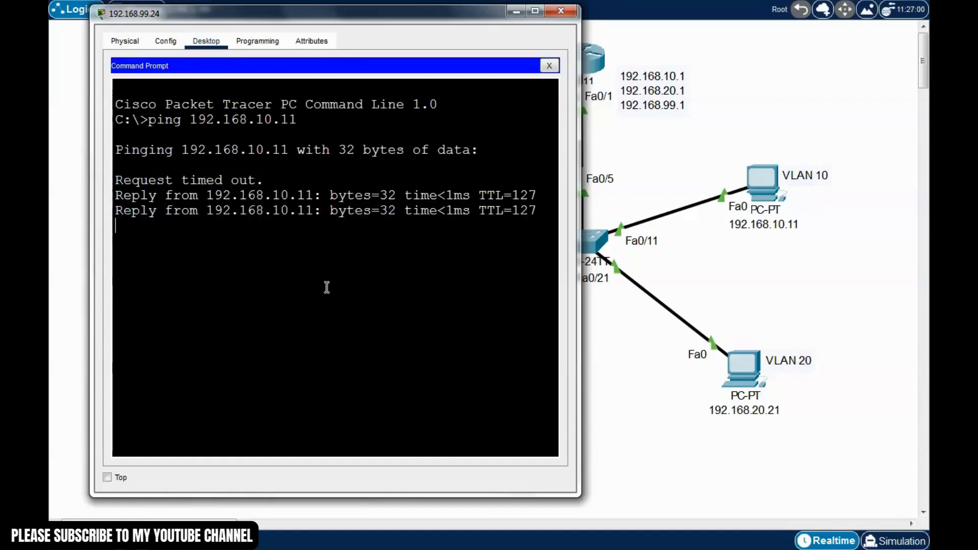
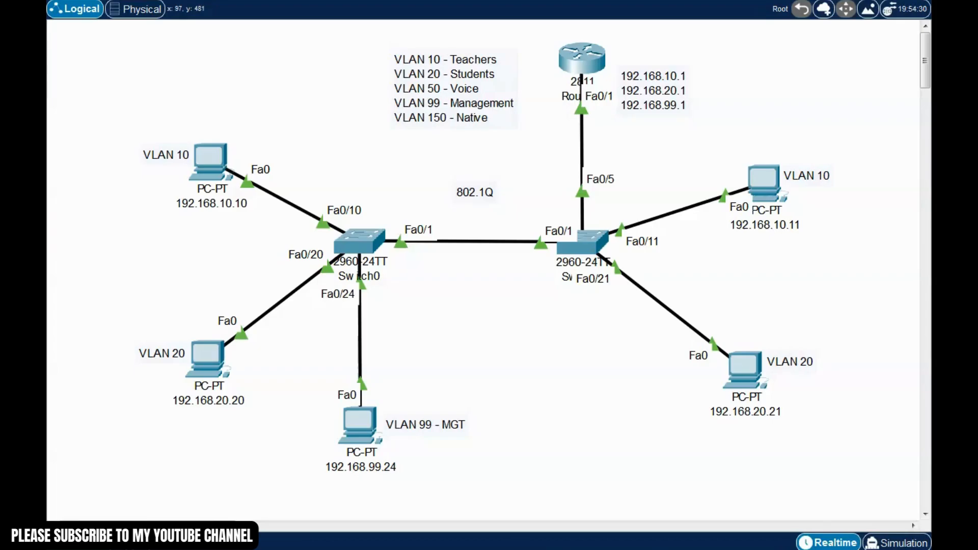
Place two 7960 IP phones below the switches, naming one IP Phone1, and line them up
{"action": "left_click_drag", "start_coordinate": [408, 546], "coordinate": [543, 391]}
{"action": "left_click", "coordinate": [564, 441]}
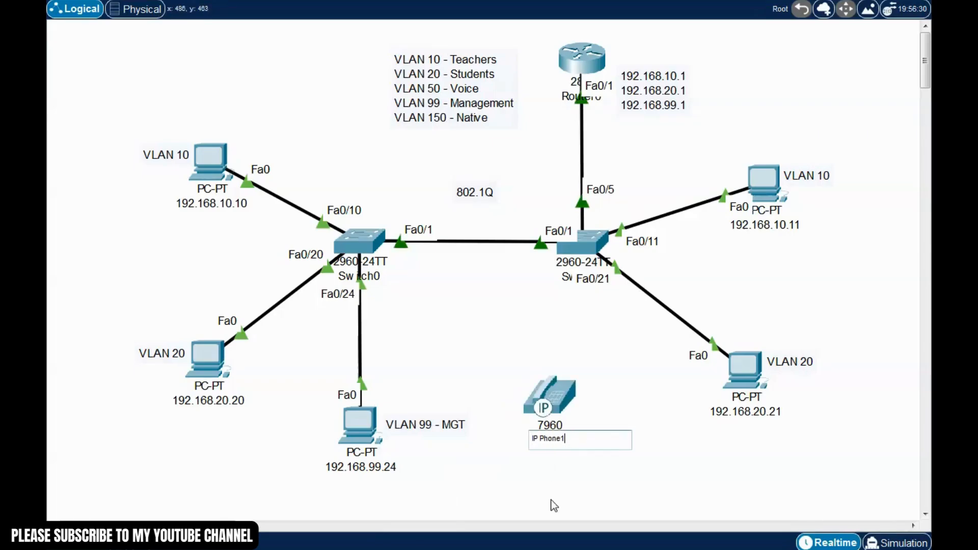
{"action": "left_click", "coordinate": [565, 494]}
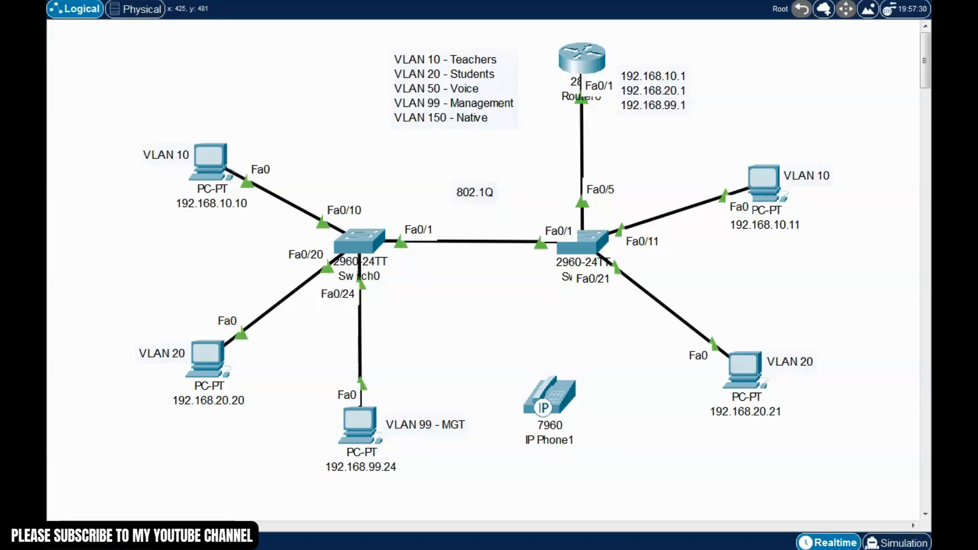
{"action": "left_click_drag", "start_coordinate": [408, 546], "coordinate": [645, 413]}
{"action": "left_click_drag", "start_coordinate": [556, 415], "coordinate": [541, 426]}
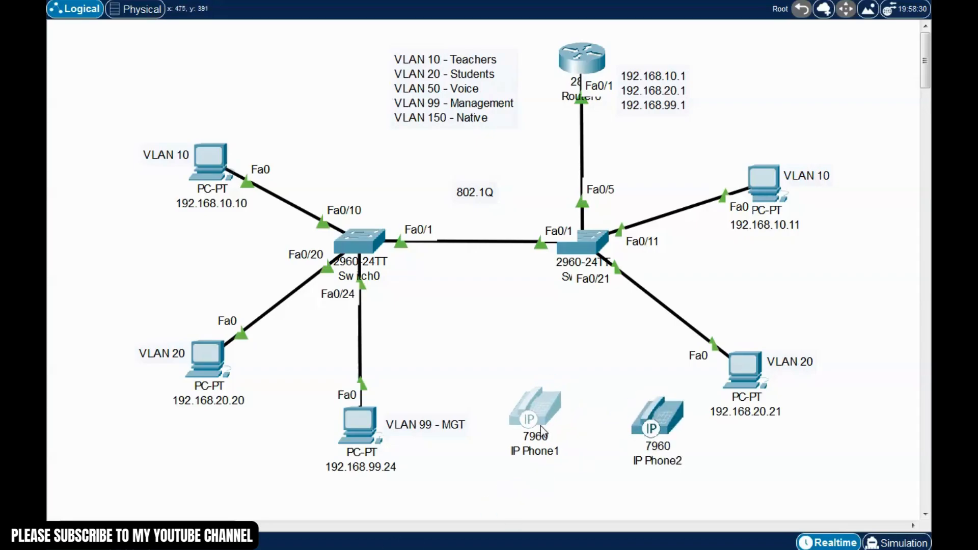
{"action": "left_click_drag", "start_coordinate": [660, 429], "coordinate": [660, 419]}
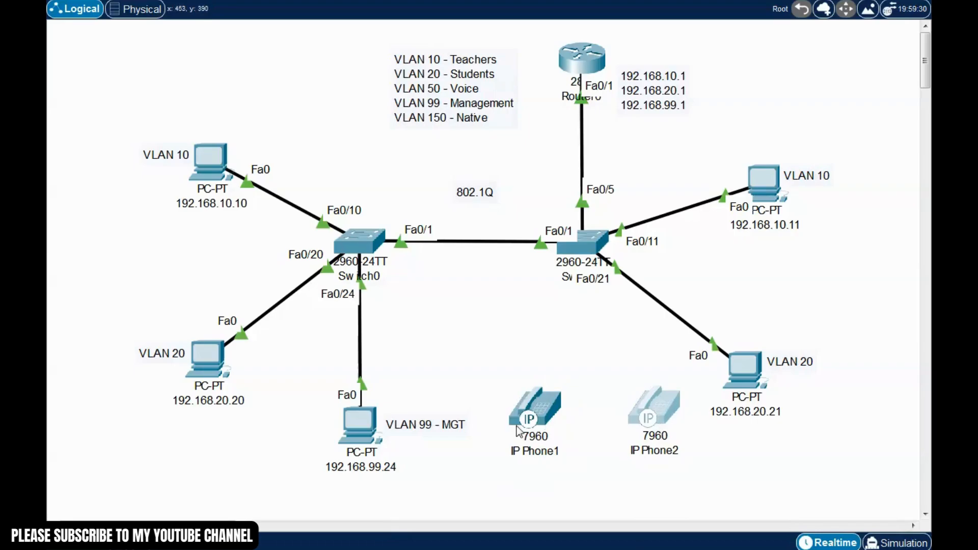
{"action": "left_click_drag", "start_coordinate": [518, 432], "coordinate": [508, 457]}
{"action": "left_click_drag", "start_coordinate": [651, 427], "coordinate": [649, 451]}
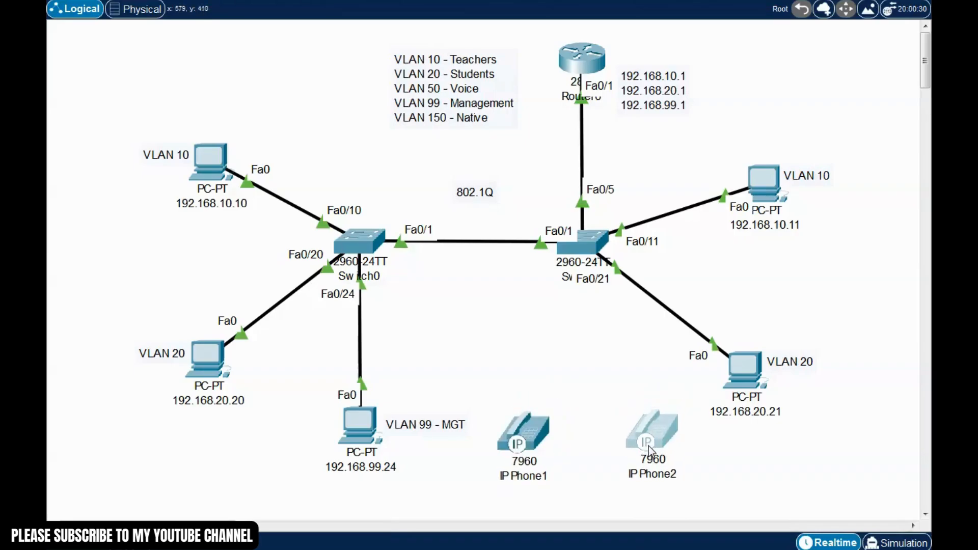
{"action": "left_click", "coordinate": [597, 399]}
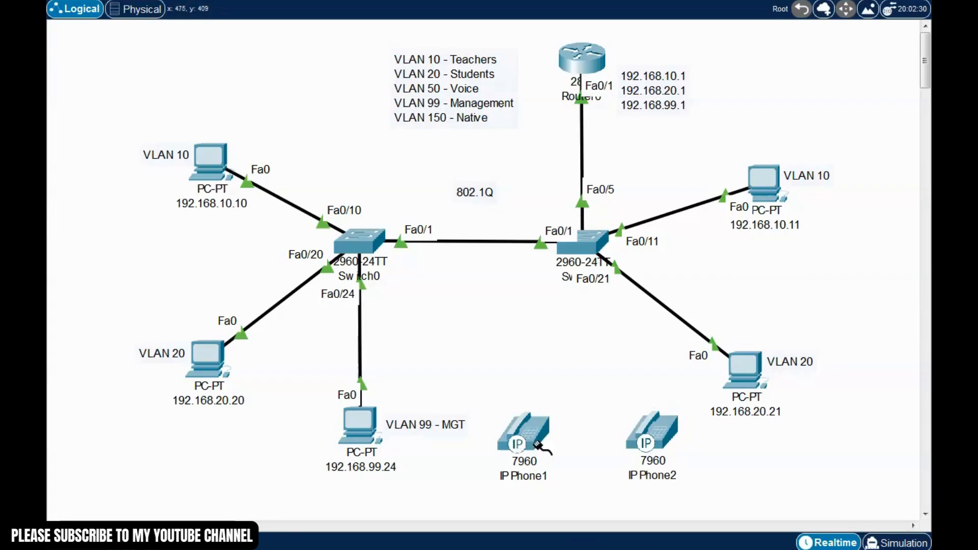
Cable IP Phone1 to Switch1 Fa0/2 and IP Phone2 to Switch1 Fa0/3
{"action": "left_click", "coordinate": [533, 433]}
{"action": "left_click", "coordinate": [568, 439]}
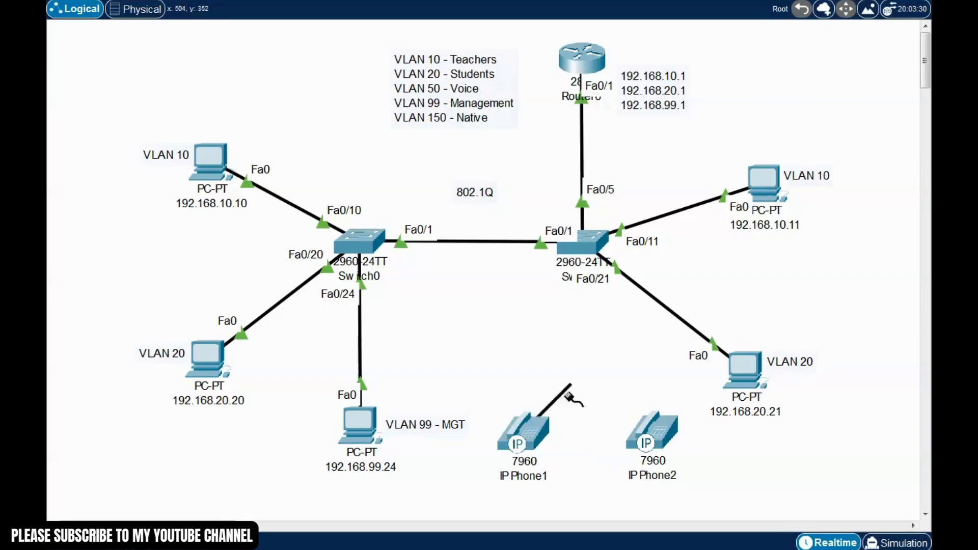
{"action": "left_click", "coordinate": [575, 257]}
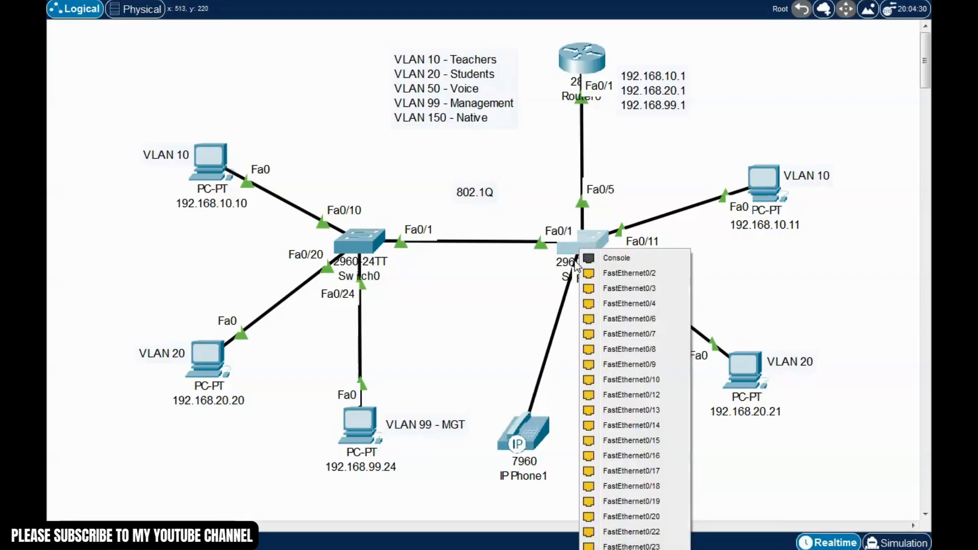
{"action": "left_click", "coordinate": [622, 273]}
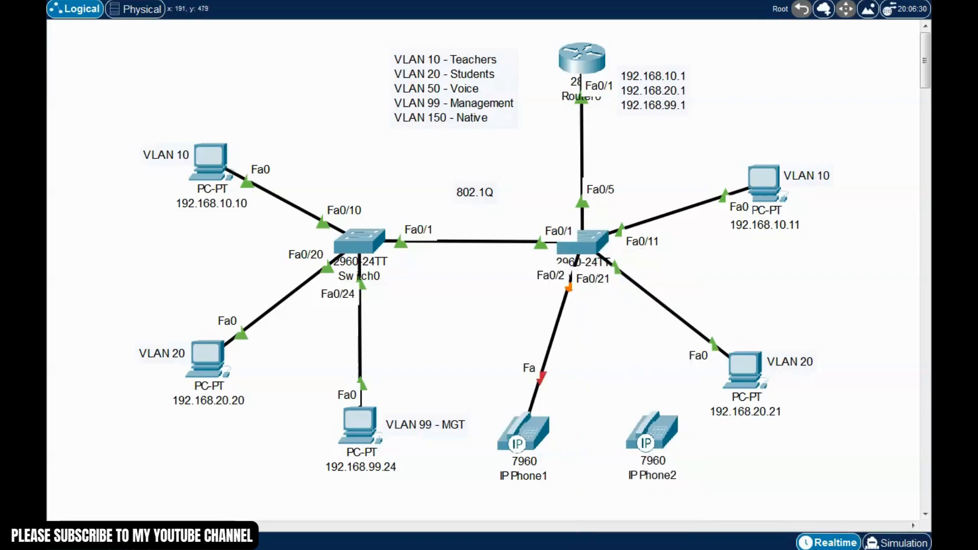
{"action": "left_click", "coordinate": [666, 425]}
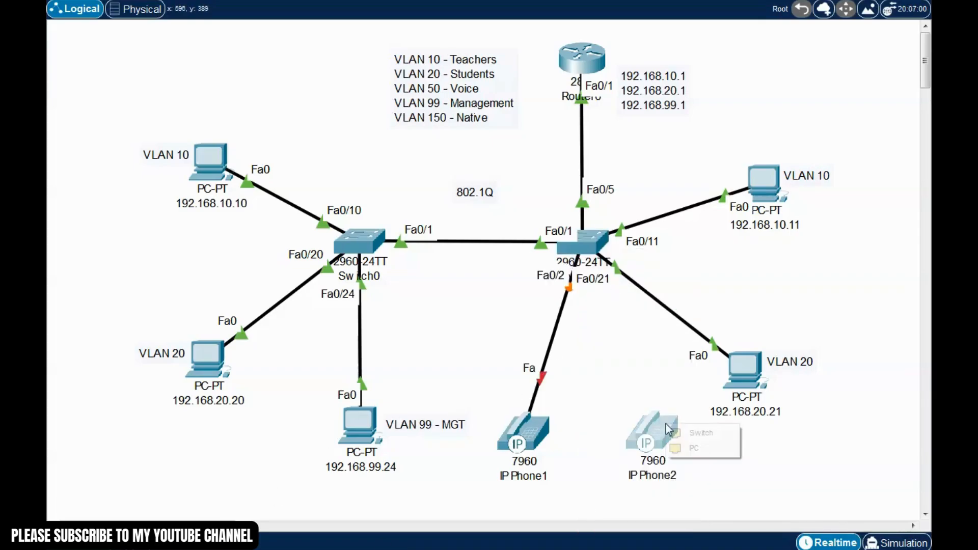
{"action": "left_click", "coordinate": [701, 433]}
{"action": "left_click", "coordinate": [592, 249]}
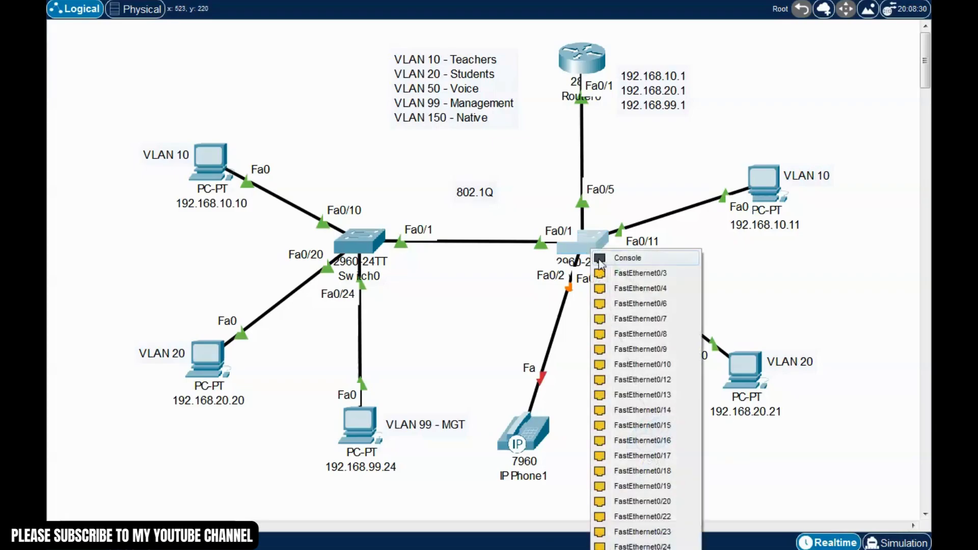
{"action": "left_click", "coordinate": [650, 274]}
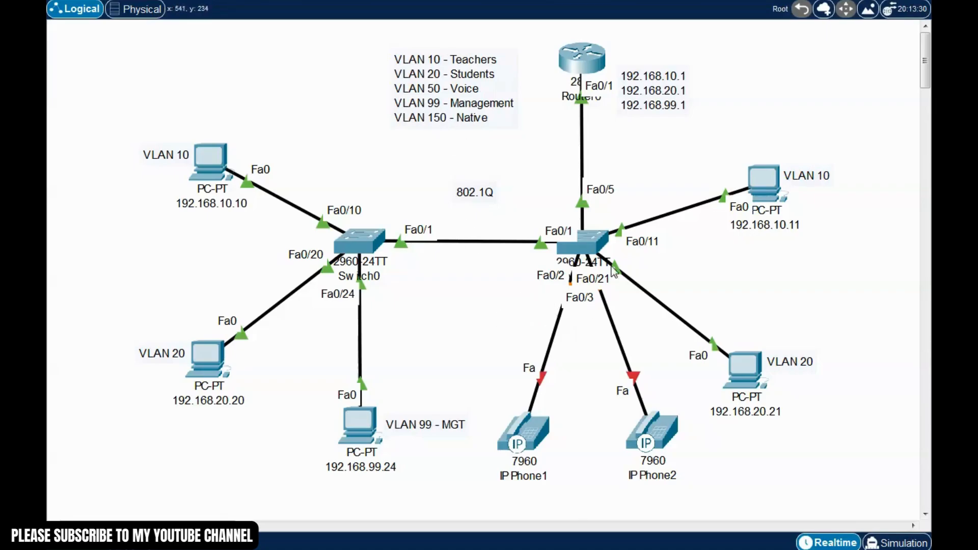
Open Switch1's CLI and enter privileged then global configuration mode on SW2
{"action": "left_click", "coordinate": [589, 247]}
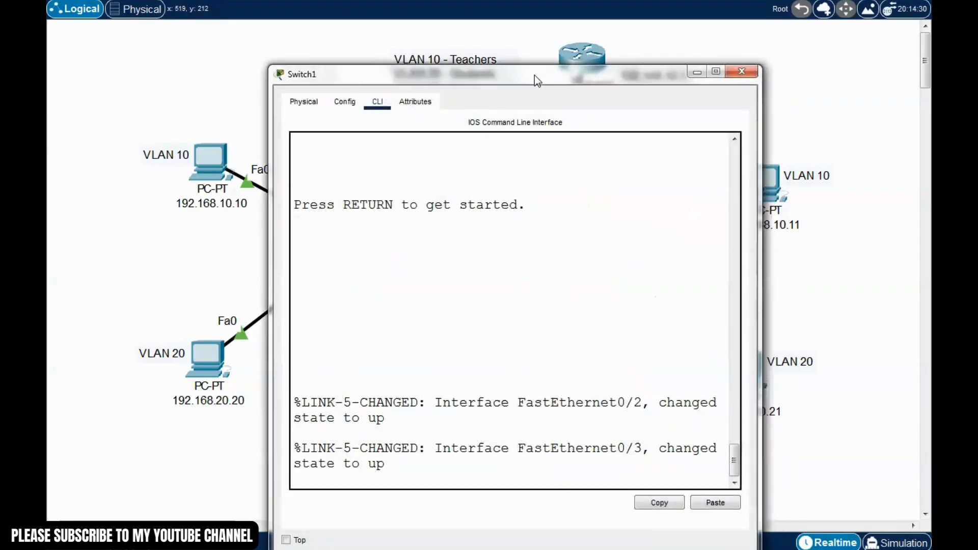
{"action": "left_click_drag", "start_coordinate": [536, 81], "coordinate": [448, 50]}
{"action": "key", "text": "Return"}
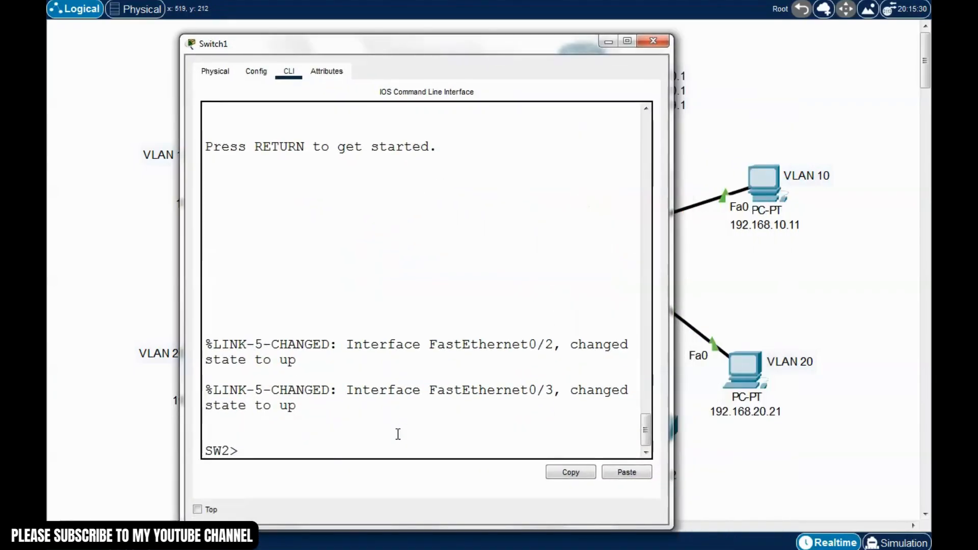
{"action": "type", "text": "enable"}
{"action": "key", "text": "Return"}
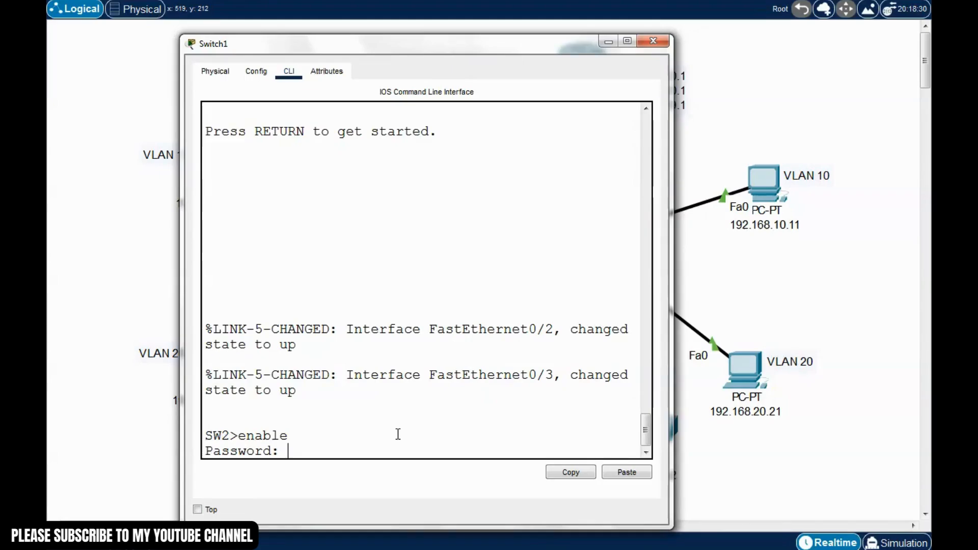
{"action": "key", "text": "Return"}
{"action": "type", "text": "conf t"}
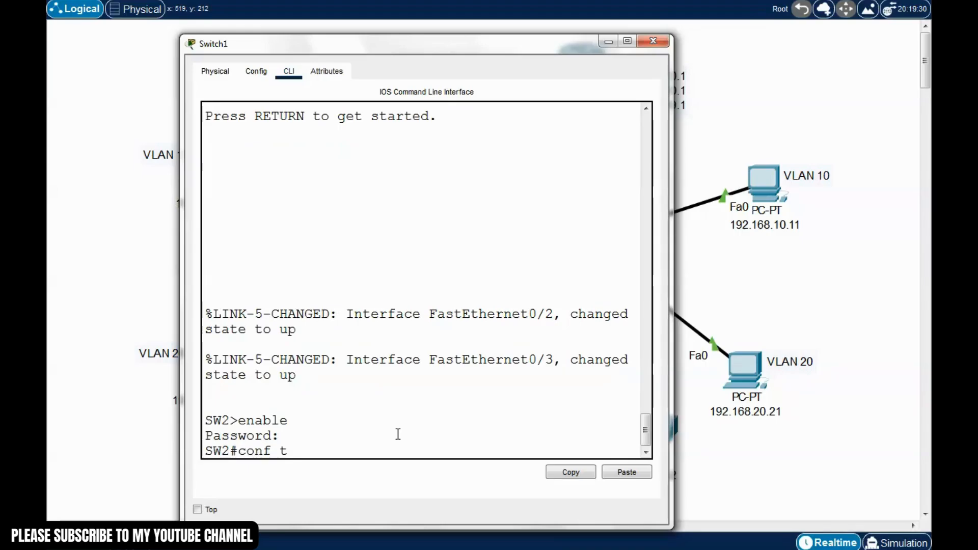
{"action": "key", "text": "Return"}
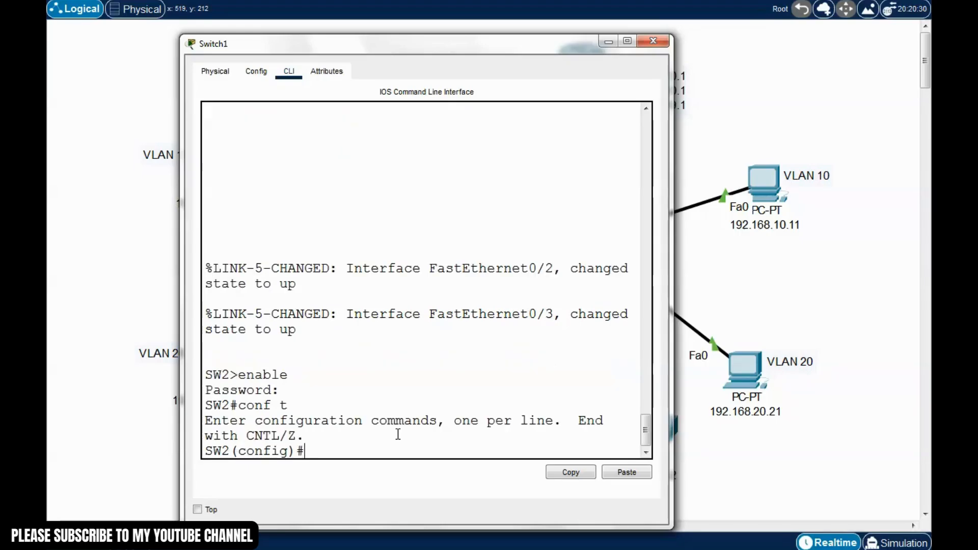
Make ports Fa0/2-3 access ports carrying voice VLAN 50
{"action": "type", "text": "int range "}
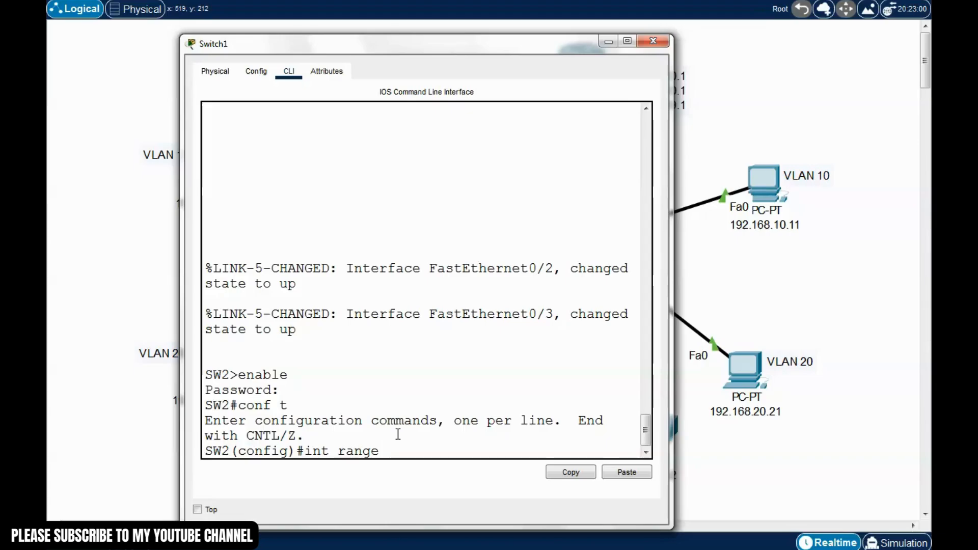
{"action": "type", "text": "f0/2-3"}
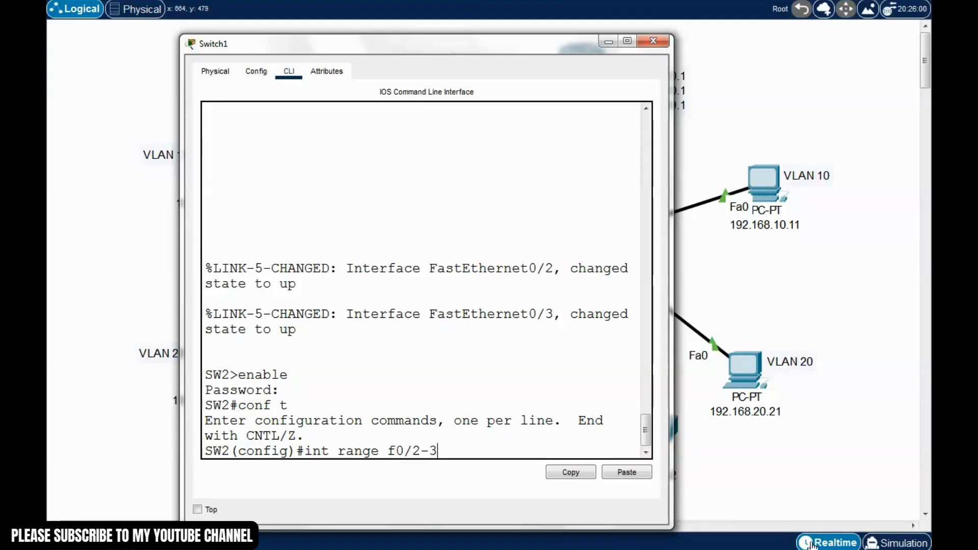
{"action": "key", "text": "Return"}
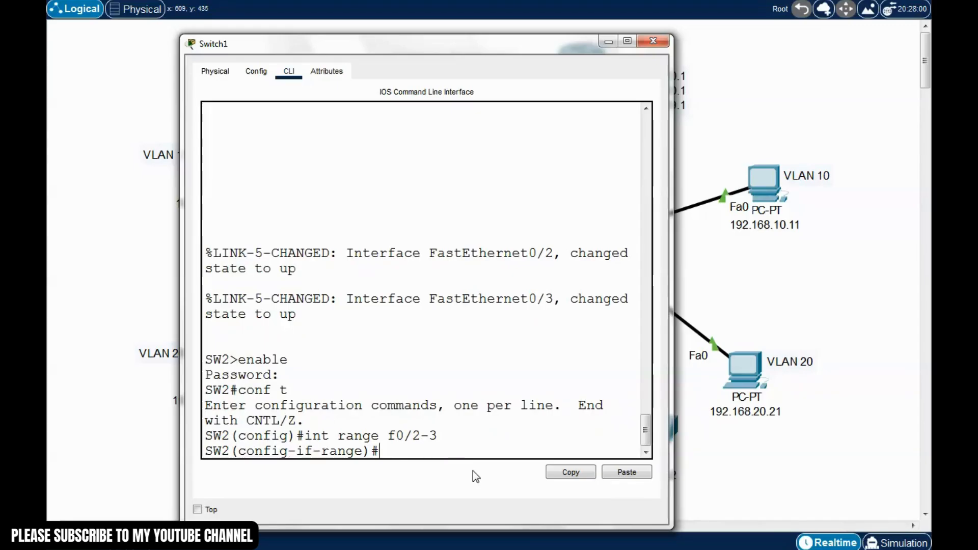
{"action": "type", "text": "switchpor"}
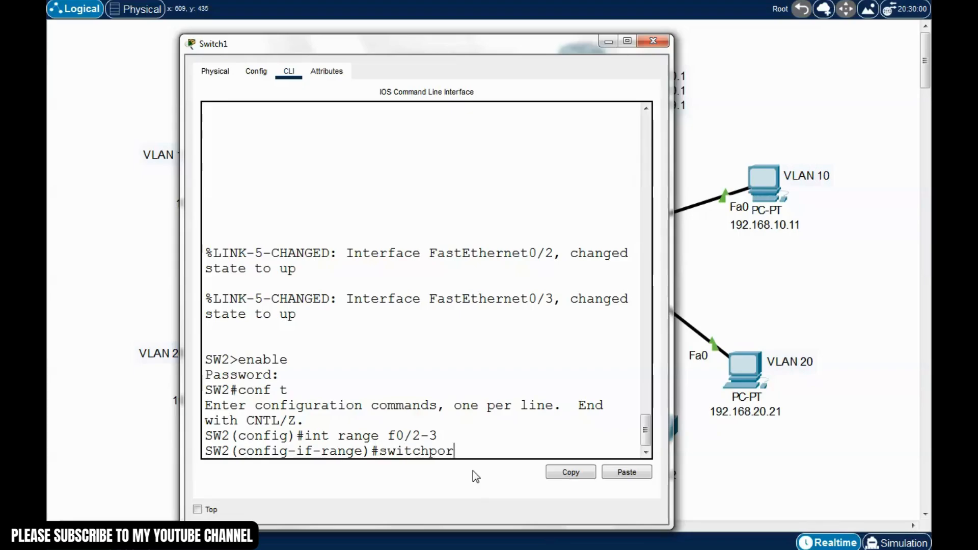
{"action": "type", "text": "t mode access"}
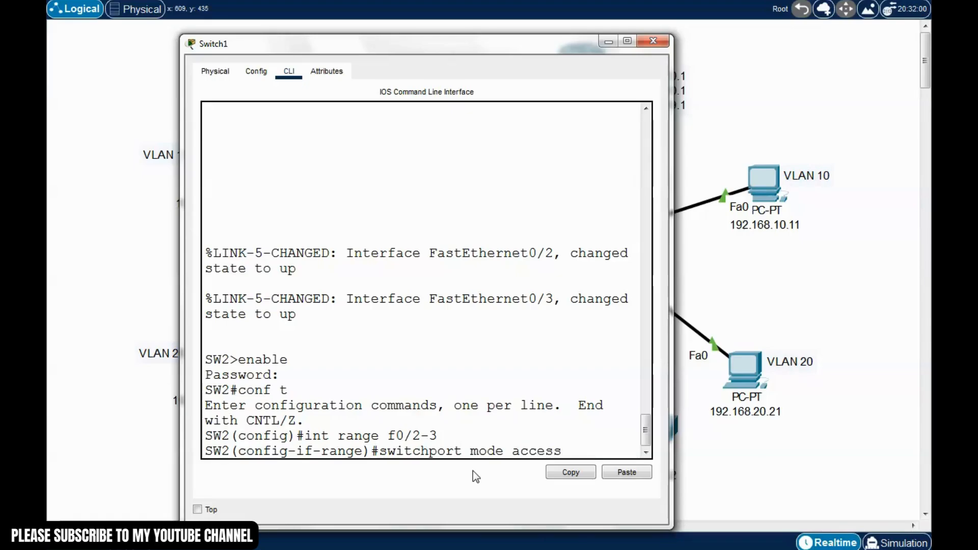
{"action": "key", "text": "Return"}
{"action": "type", "text": "sw"}
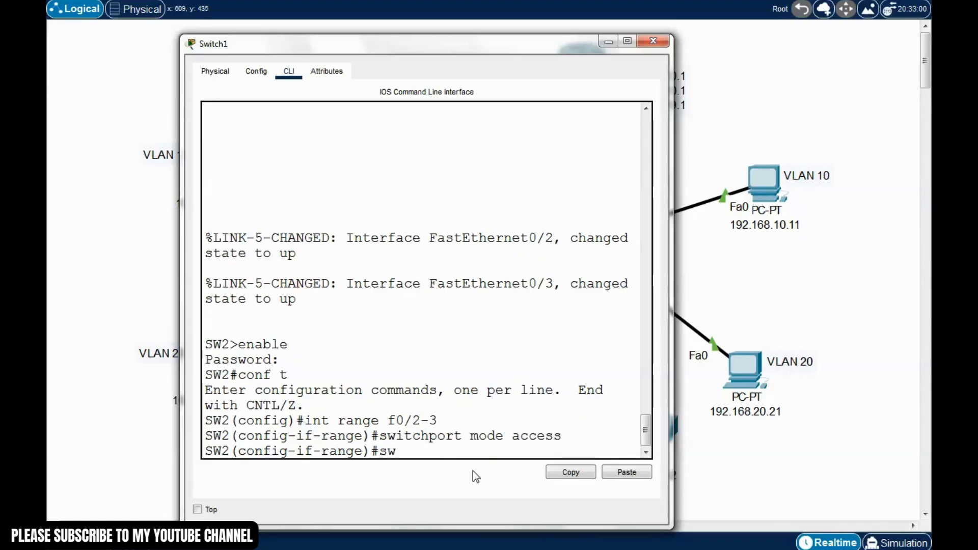
{"action": "type", "text": "itchport v"}
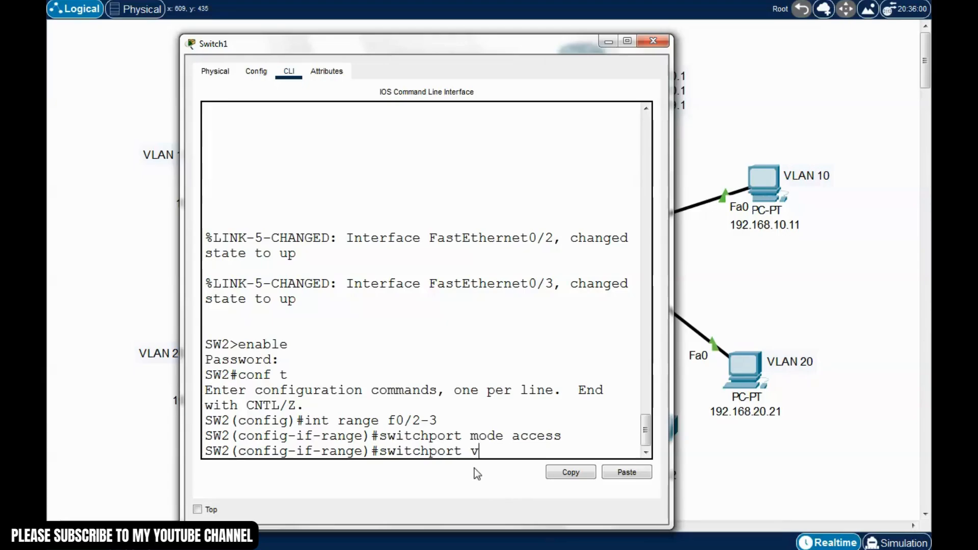
{"action": "type", "text": "oice vlan 50"}
{"action": "key", "text": "Return"}
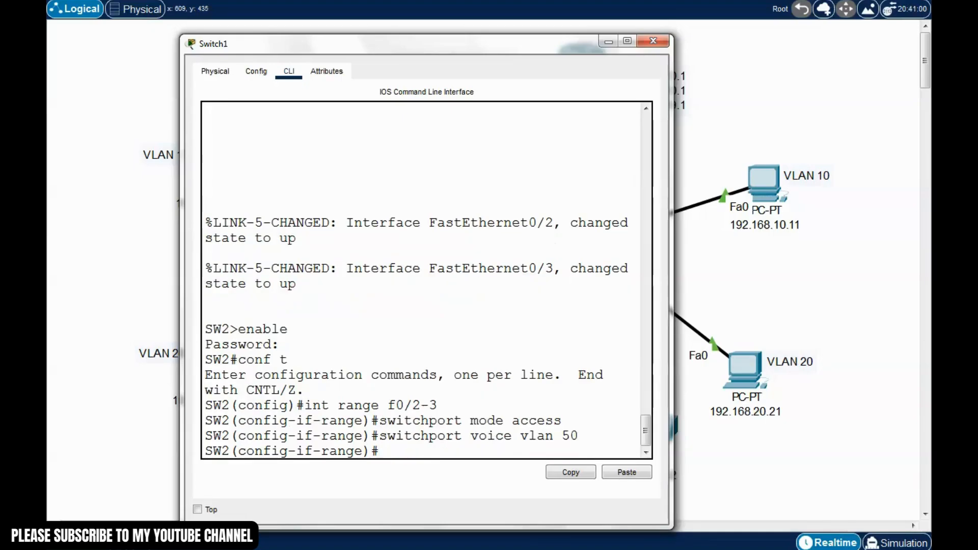
Save SW2's configuration with write and run show vlan brief
{"action": "key", "text": "ctrl+z"}
{"action": "type", "text": "writ"}
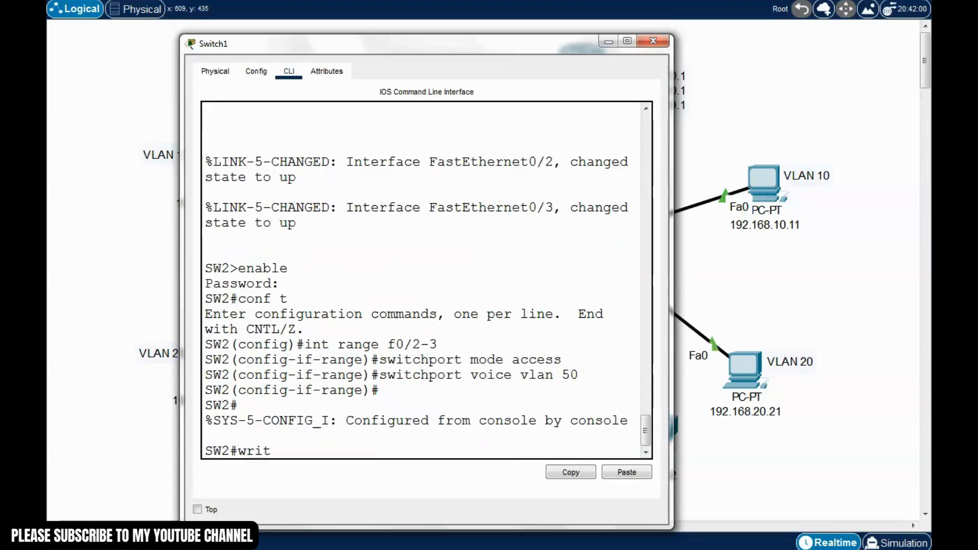
{"action": "type", "text": "e"}
{"action": "key", "text": "Return"}
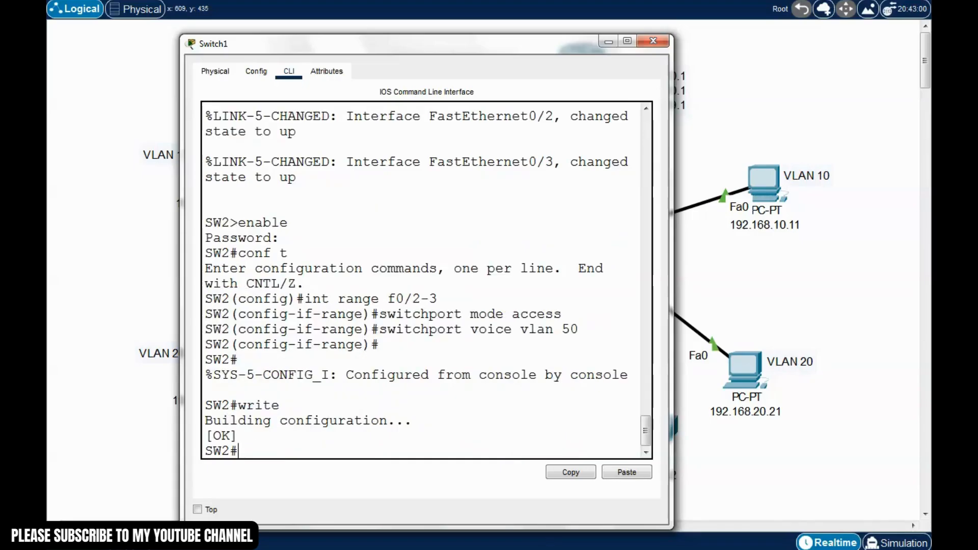
{"action": "type", "text": "show vla"}
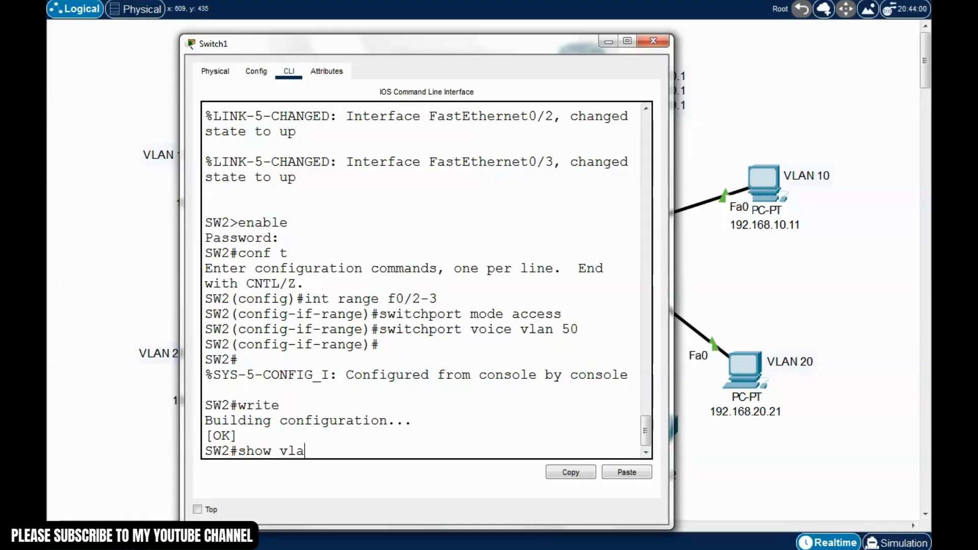
{"action": "type", "text": "n bried"}
{"action": "key", "text": "BackSpace"}
{"action": "type", "text": "f"}
{"action": "key", "text": "Return"}
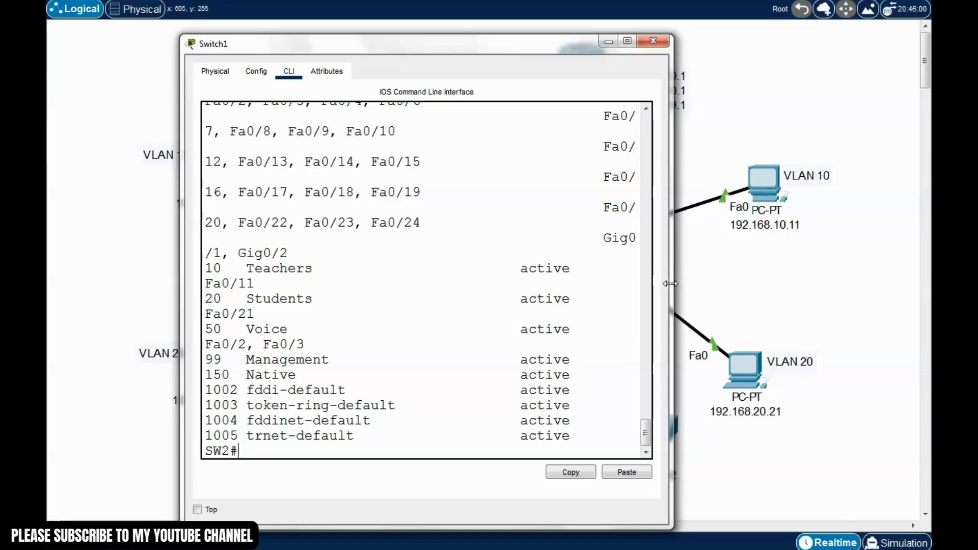
Widen SW2's window and highlight the Voice VLAN row listing its Fa0/2 and Fa0/3 ports
{"action": "left_click_drag", "start_coordinate": [671, 284], "coordinate": [923, 316]}
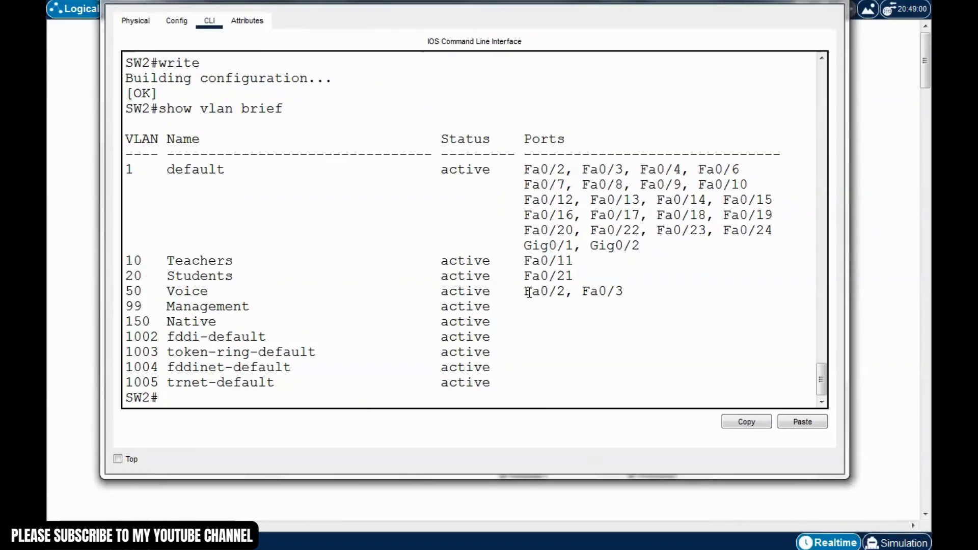
{"action": "left_click_drag", "start_coordinate": [525, 290], "coordinate": [129, 292]}
{"action": "left_click", "coordinate": [621, 294]}
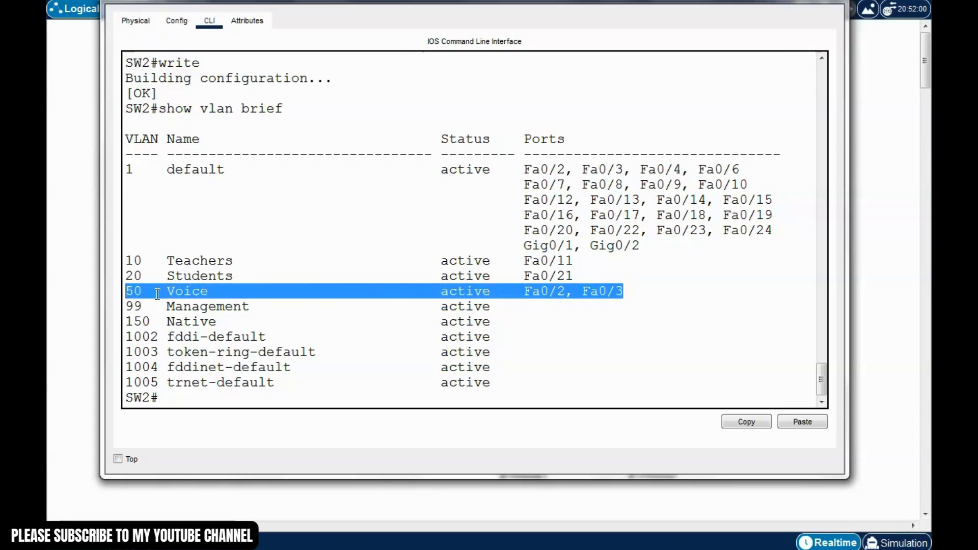
{"action": "left_click", "coordinate": [178, 291]}
{"action": "left_click_drag", "start_coordinate": [218, 291], "coordinate": [163, 289]}
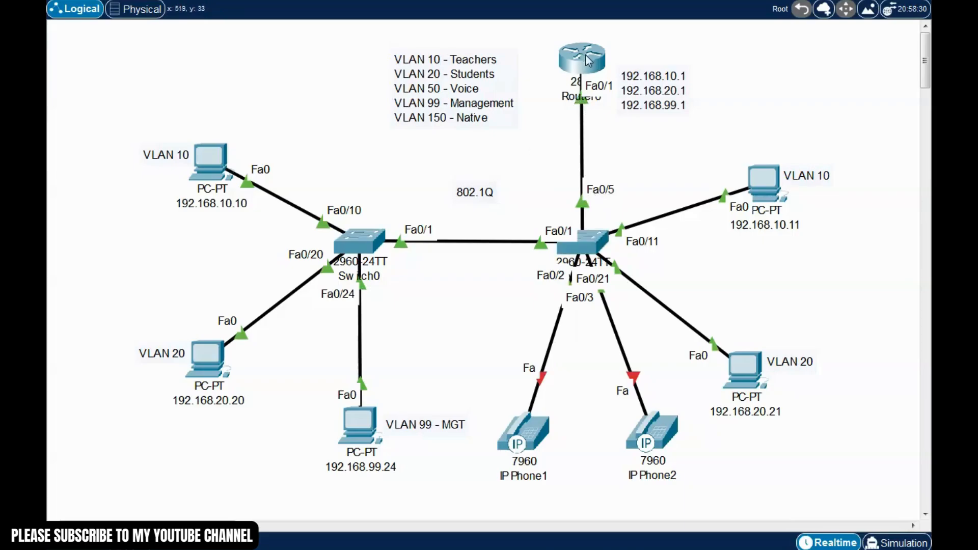
Add 192.168.50.1 on a new line in Router0's address note, then check both phones
{"action": "double_click", "coordinate": [671, 101]}
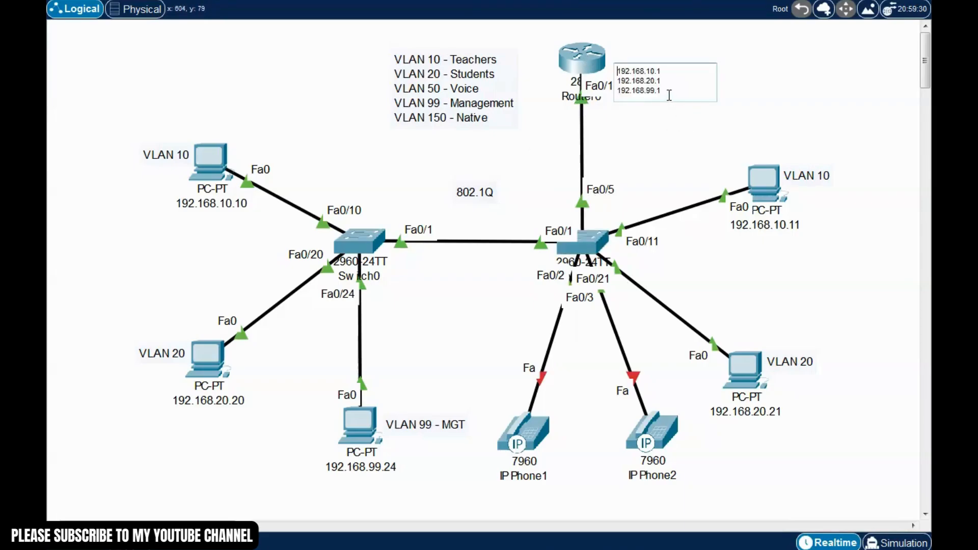
{"action": "key", "text": "Return"}
{"action": "type", "text": "192.168.5"}
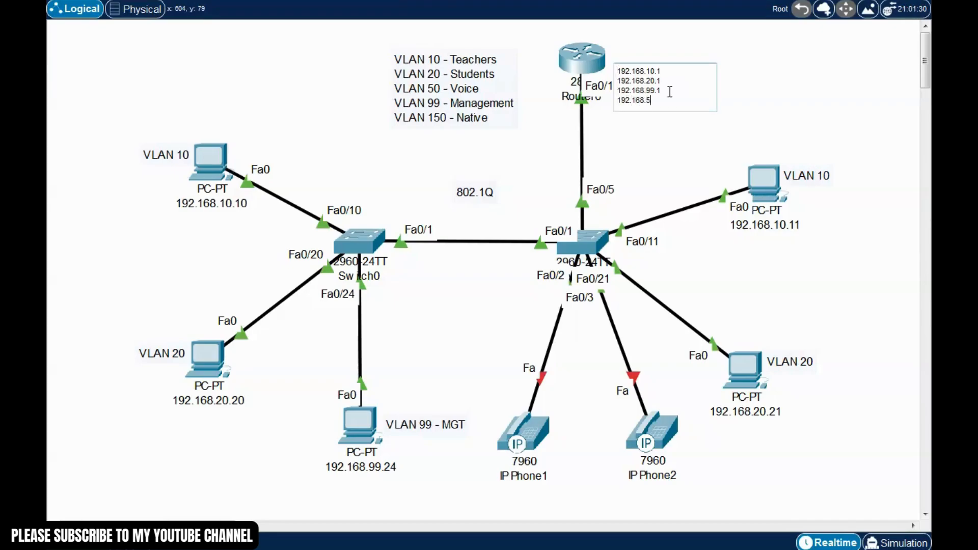
{"action": "type", "text": "0.1"}
{"action": "left_click", "coordinate": [664, 156]}
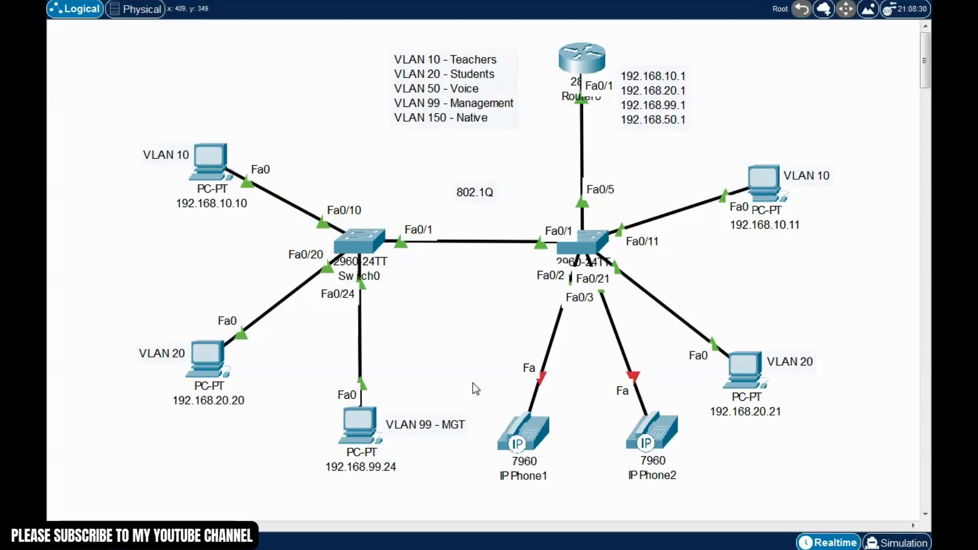
{"action": "left_click_drag", "start_coordinate": [476, 360], "coordinate": [700, 519]}
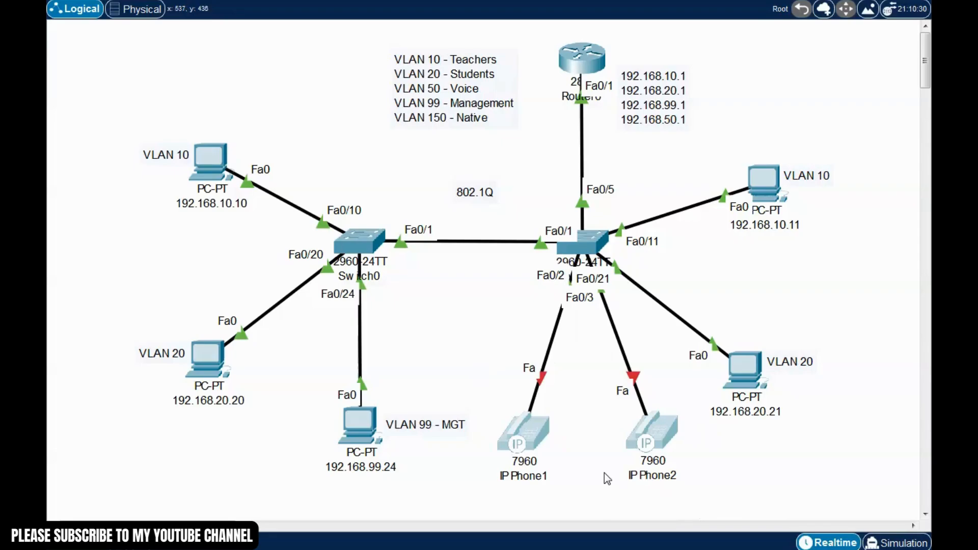
{"action": "left_click", "coordinate": [509, 333]}
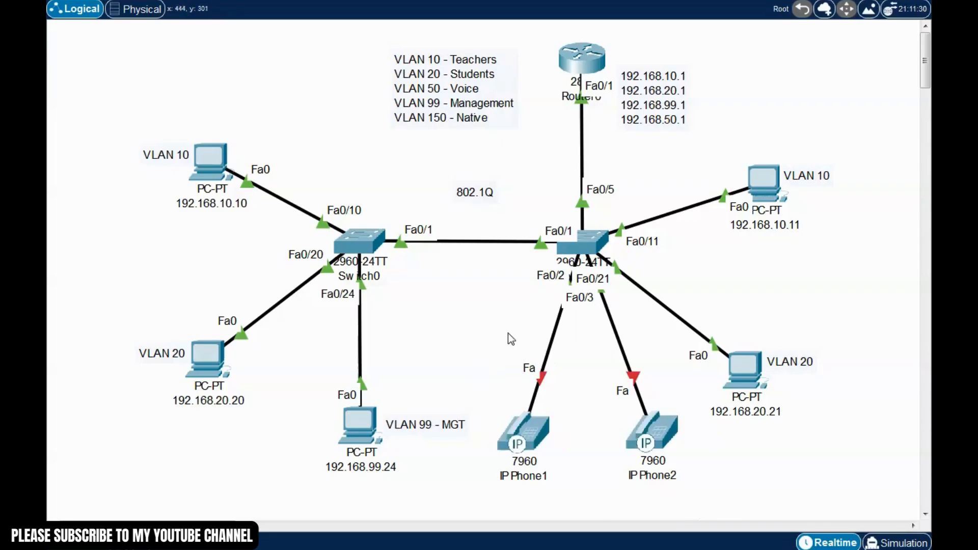
Open Router0's CLI and enter privileged then global configuration mode
{"action": "left_click", "coordinate": [582, 69]}
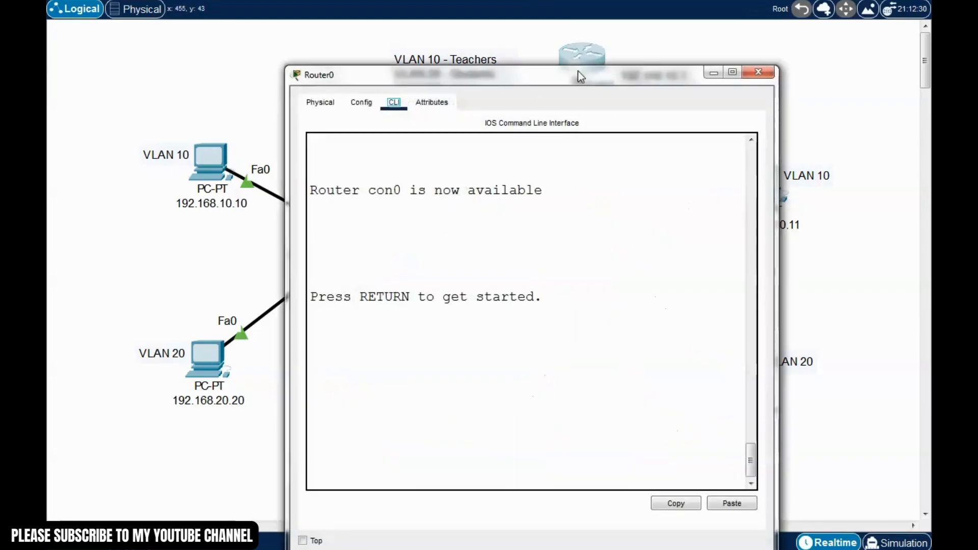
{"action": "left_click_drag", "start_coordinate": [579, 76], "coordinate": [343, 28]}
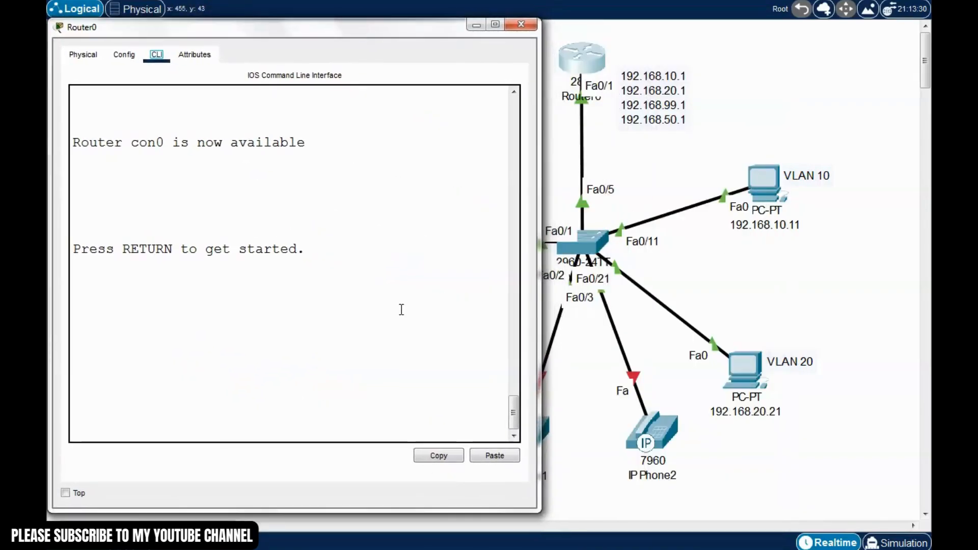
{"action": "left_click_drag", "start_coordinate": [539, 263], "coordinate": [613, 258]}
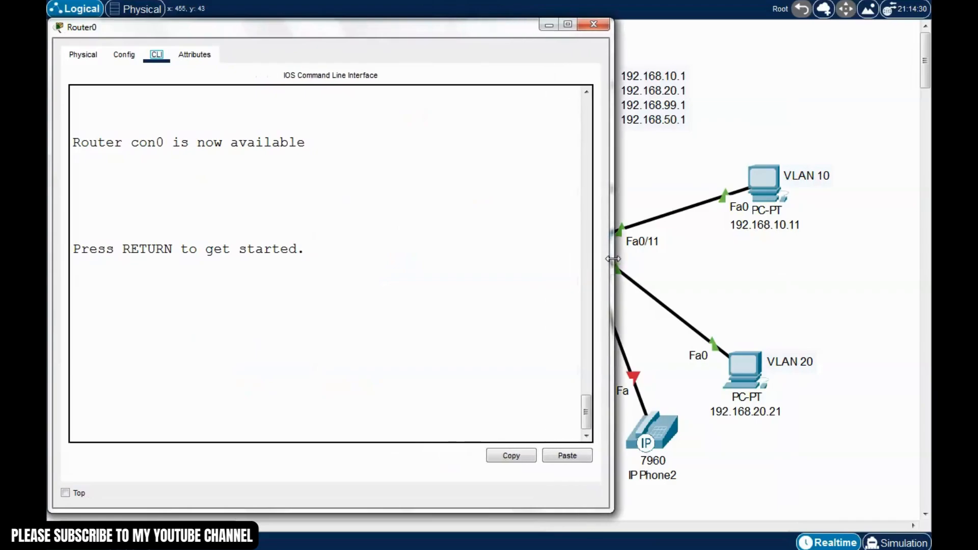
{"action": "left_click", "coordinate": [266, 330]}
{"action": "key", "text": "Return"}
{"action": "type", "text": "er>e"}
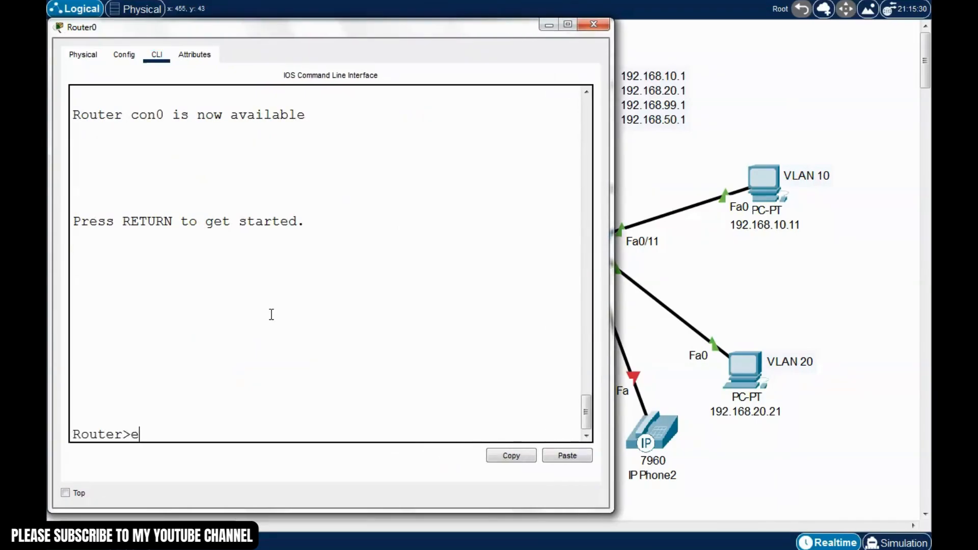
{"action": "type", "text": "nable"}
{"action": "key", "text": "Return"}
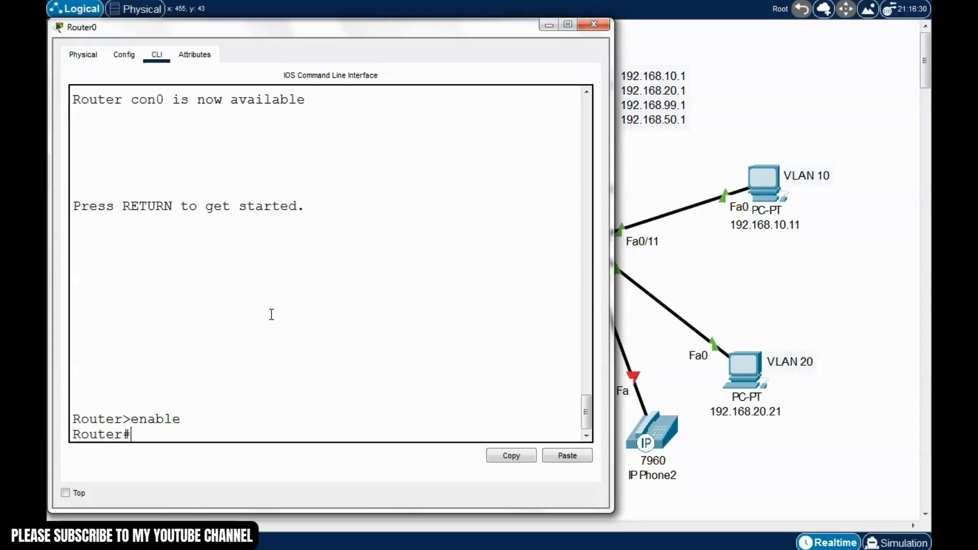
{"action": "type", "text": "conf t"}
{"action": "key", "text": "Return"}
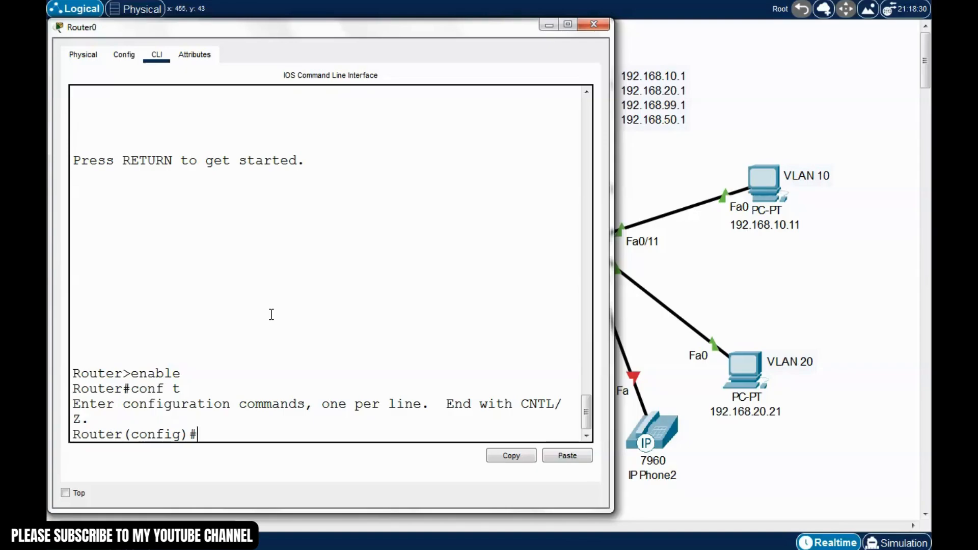
Select interface f0/1 and create subinterface f0/1.50
{"action": "left_click_drag", "start_coordinate": [613, 230], "coordinate": [582, 227]}
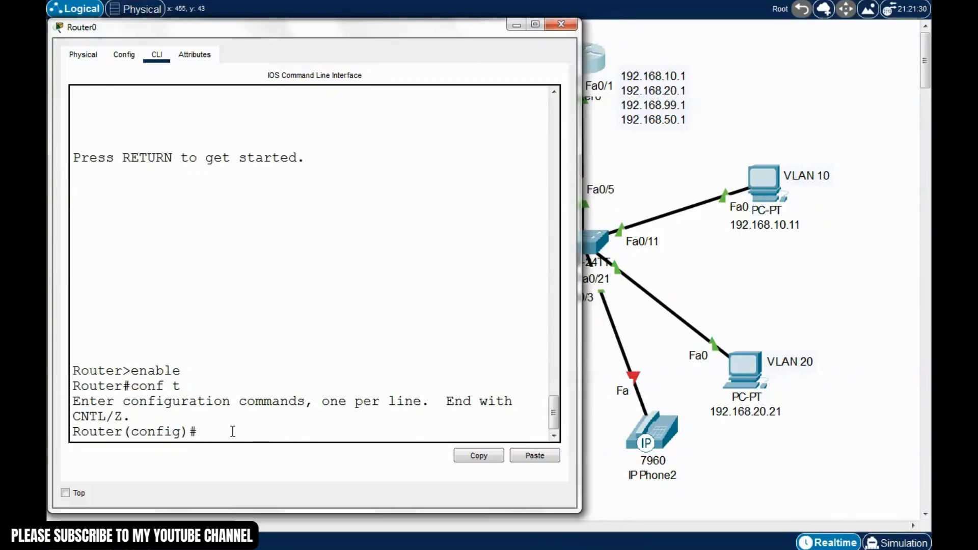
{"action": "type", "text": "int"}
{"action": "type", "text": "f0.1"}
{"action": "key", "text": "BackSpace"}
{"action": "key", "text": "BackSpace"}
{"action": "type", "text": "/1"}
{"action": "key", "text": "Return"}
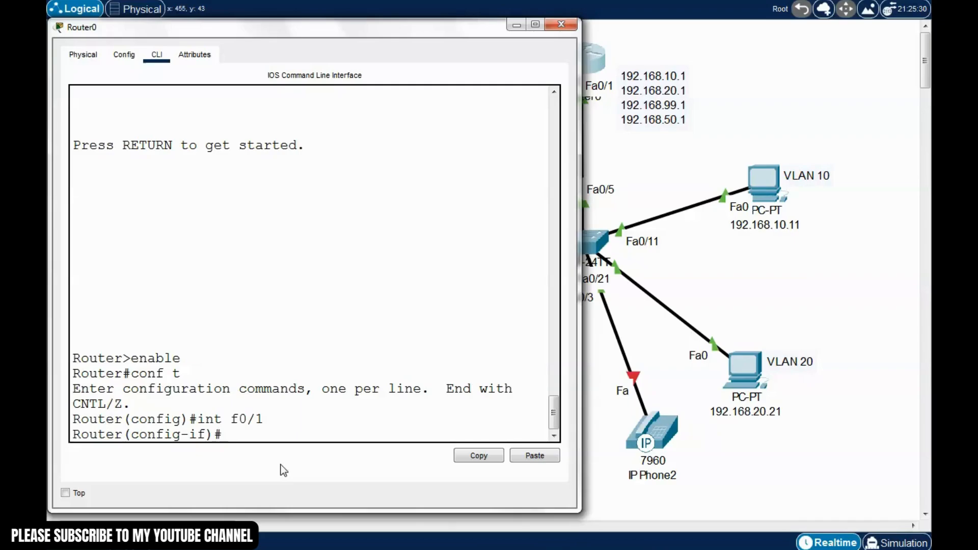
{"action": "type", "text": "int f0/1.5"}
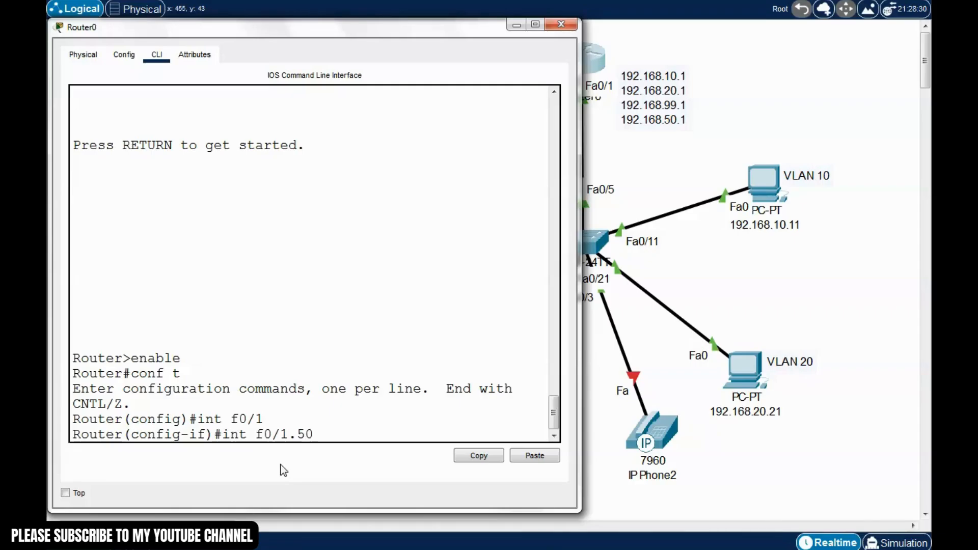
{"action": "type", "text": "0"}
{"action": "key", "text": "Return"}
{"action": "key", "text": "Return"}
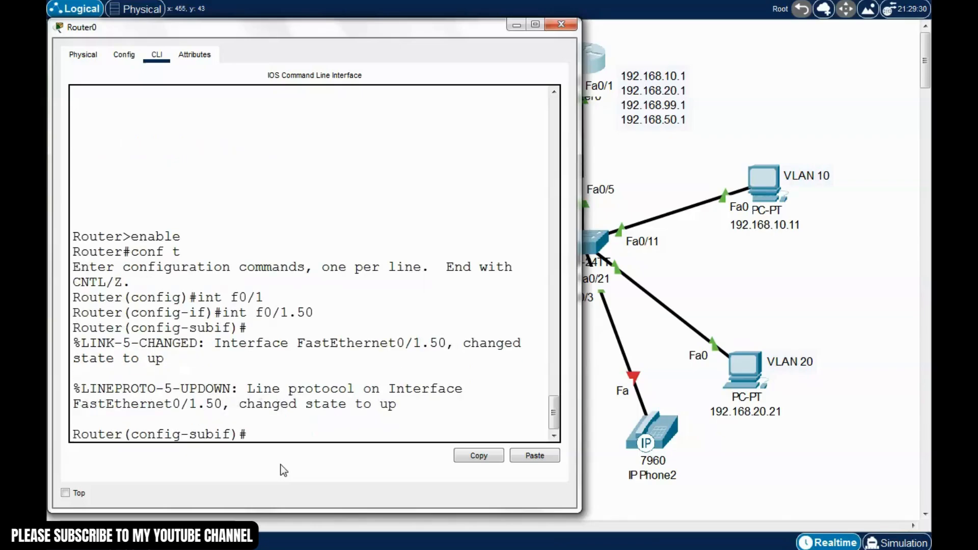
Give f0/1.50 encapsulation dot1Q 50 and IP 192.168.50.1 255.255.255.0, then exit configuration
{"action": "type", "text": "enca"}
{"action": "key", "text": "Tab"}
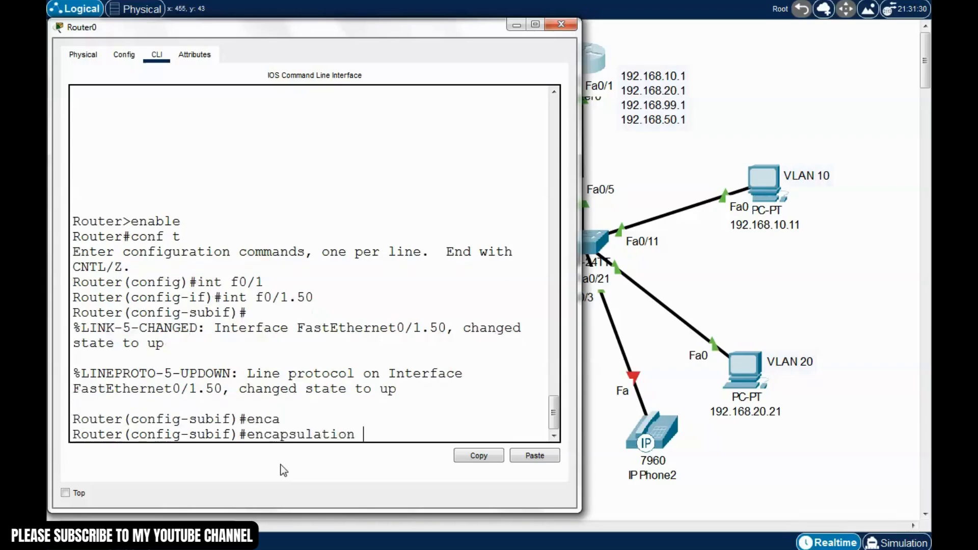
{"action": "type", "text": "dot"}
{"action": "key", "text": "Tab"}
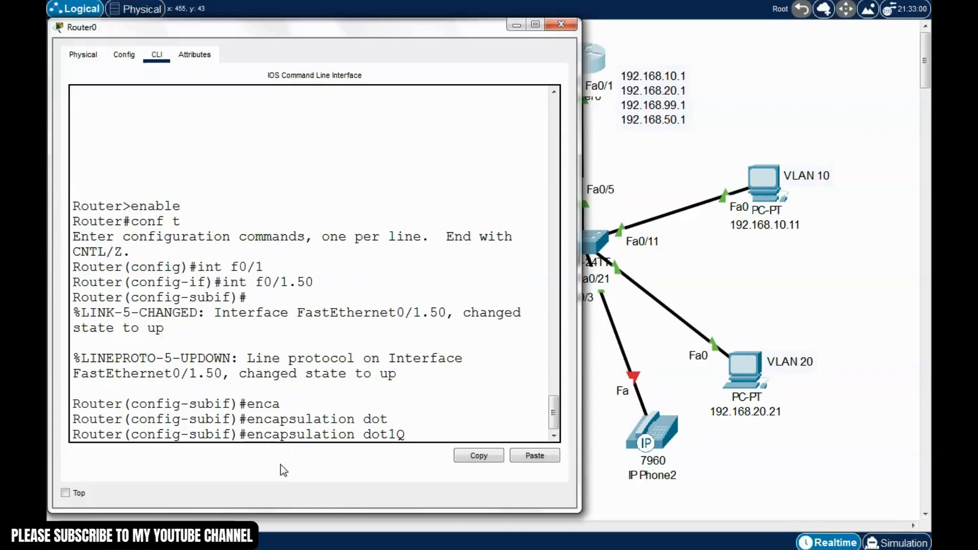
{"action": "type", "text": "50"}
{"action": "key", "text": "Return"}
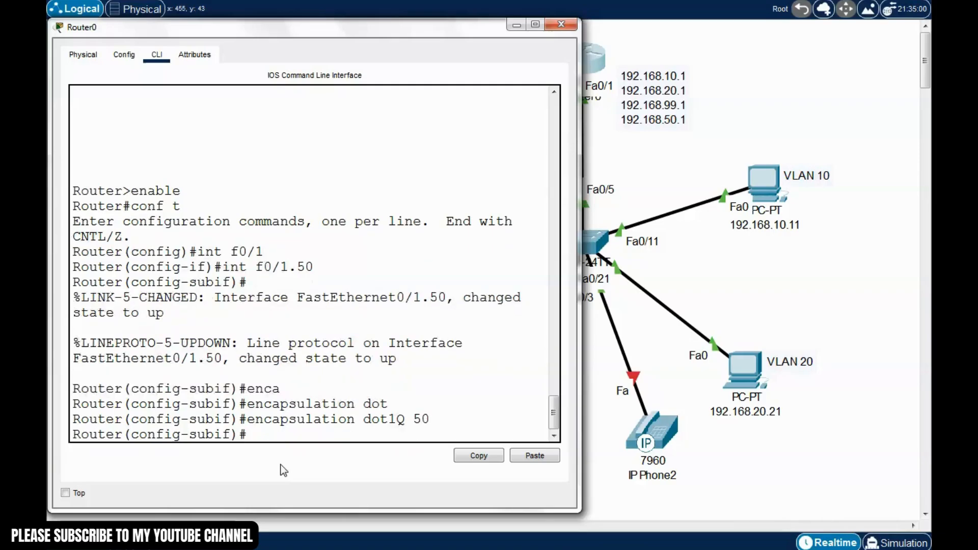
{"action": "type", "text": "ip address"}
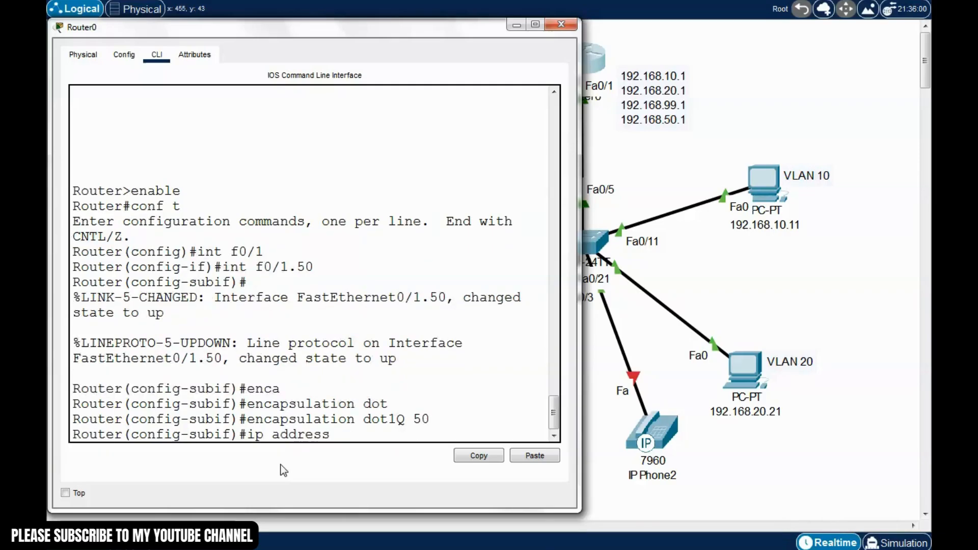
{"action": "type", "text": " 192.1"}
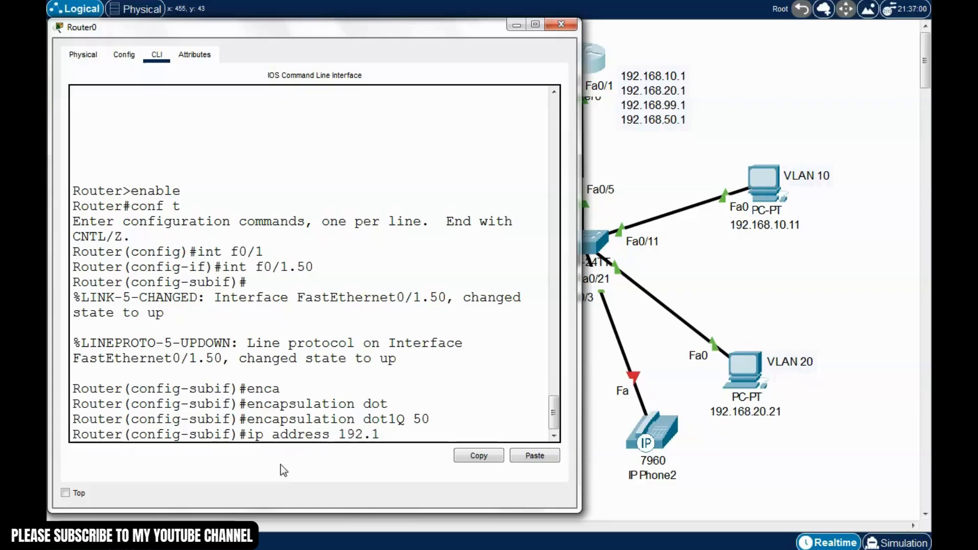
{"action": "type", "text": "68.50.1 255.255"}
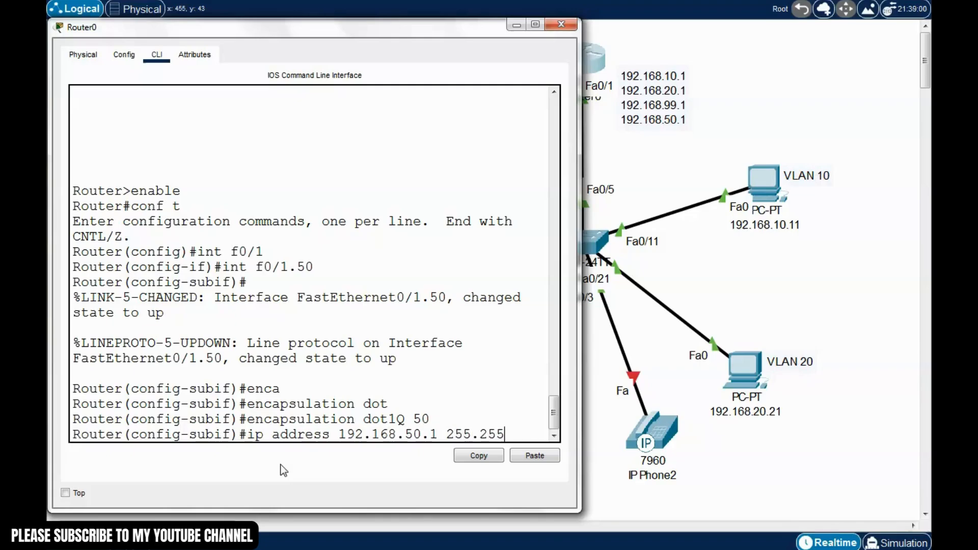
{"action": "type", "text": ".255.0"}
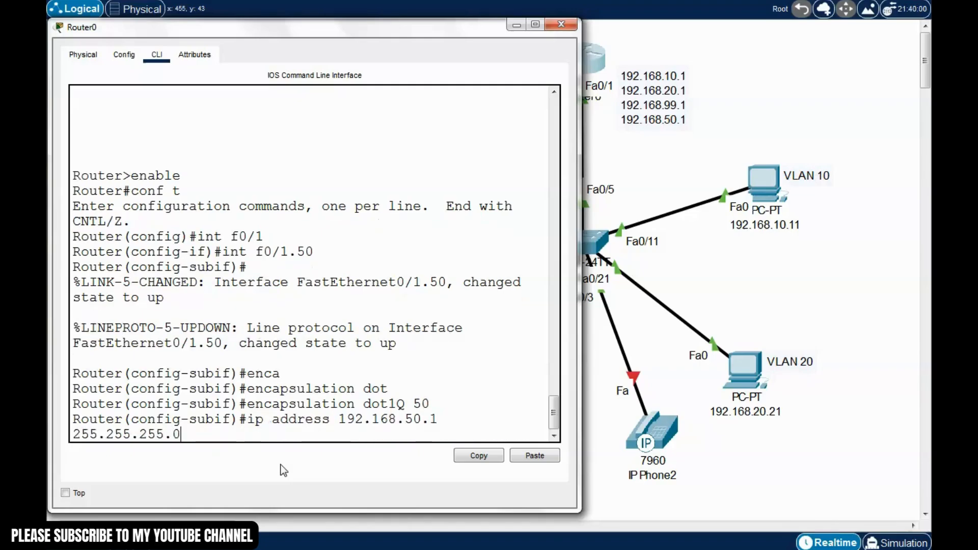
{"action": "left_click_drag", "start_coordinate": [581, 359], "coordinate": [597, 360]}
{"action": "key", "text": "Return"}
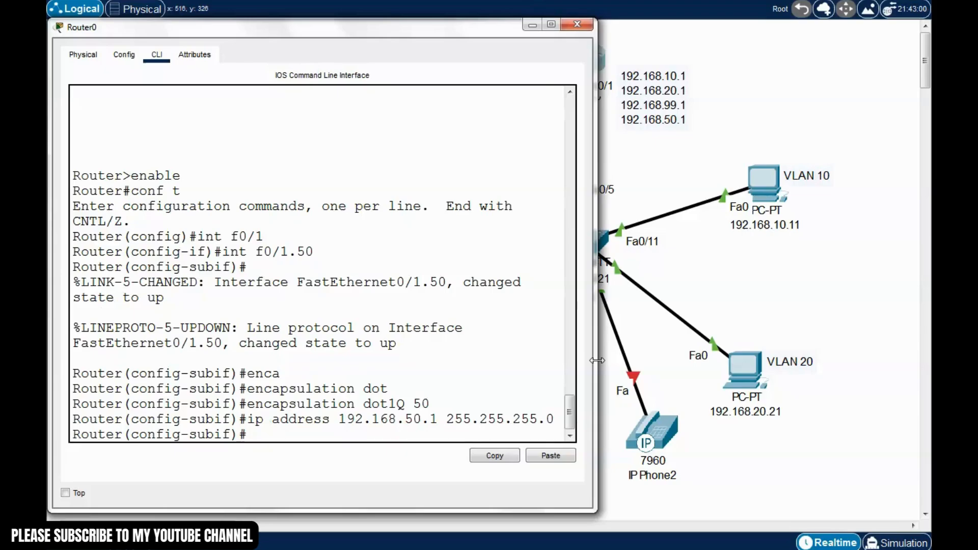
{"action": "key", "text": "ctrl+z"}
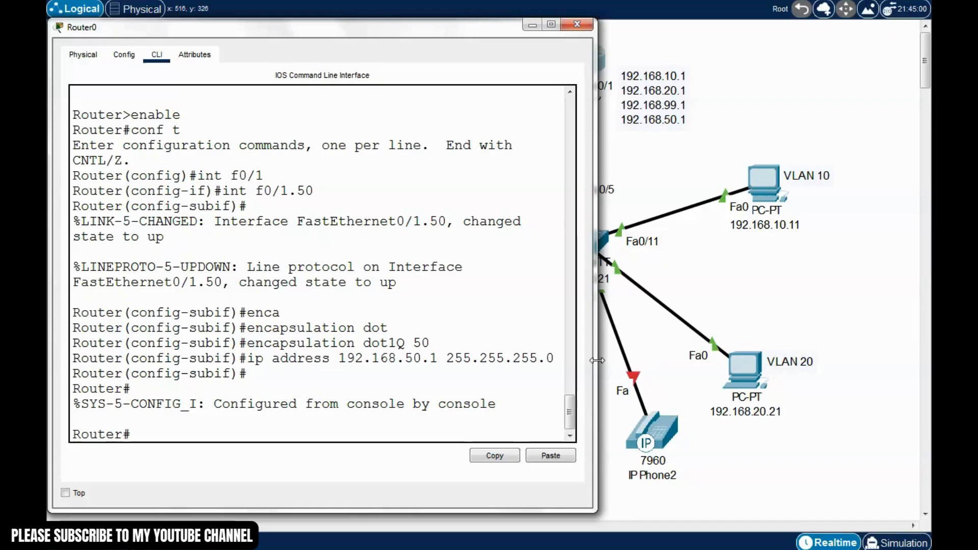
Enter global configuration and create the DHCP pool voip with ip dhcp pool
{"action": "type", "text": "conf t"}
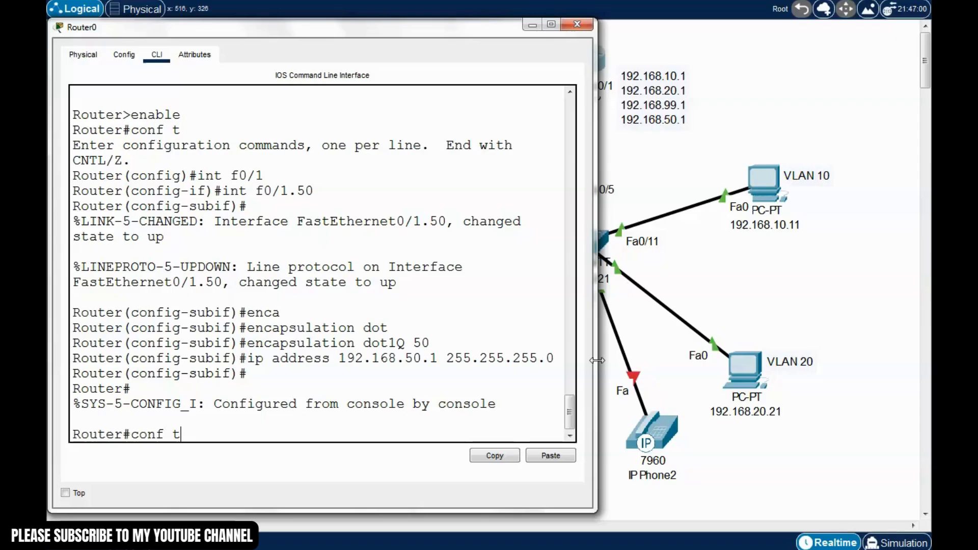
{"action": "key", "text": "Return"}
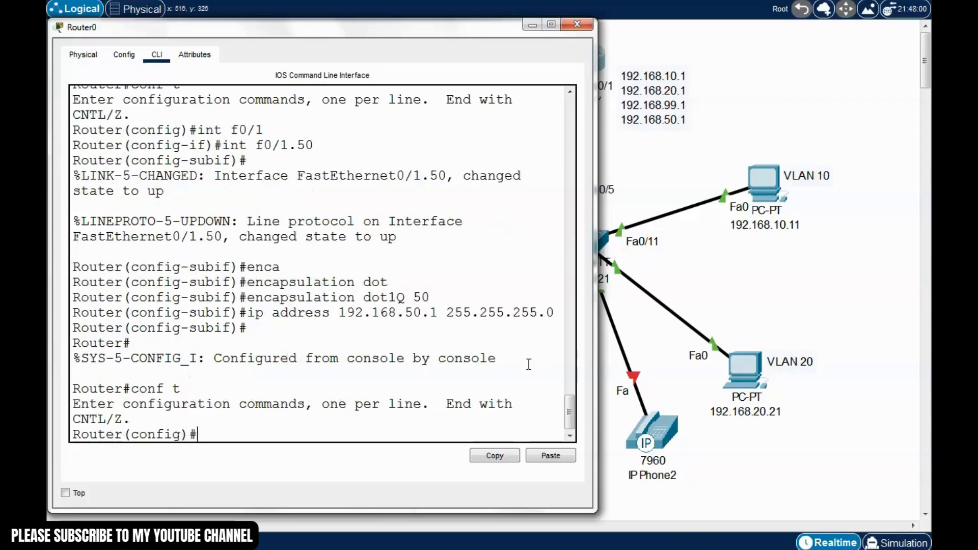
{"action": "left_click_drag", "start_coordinate": [475, 28], "coordinate": [477, 24]}
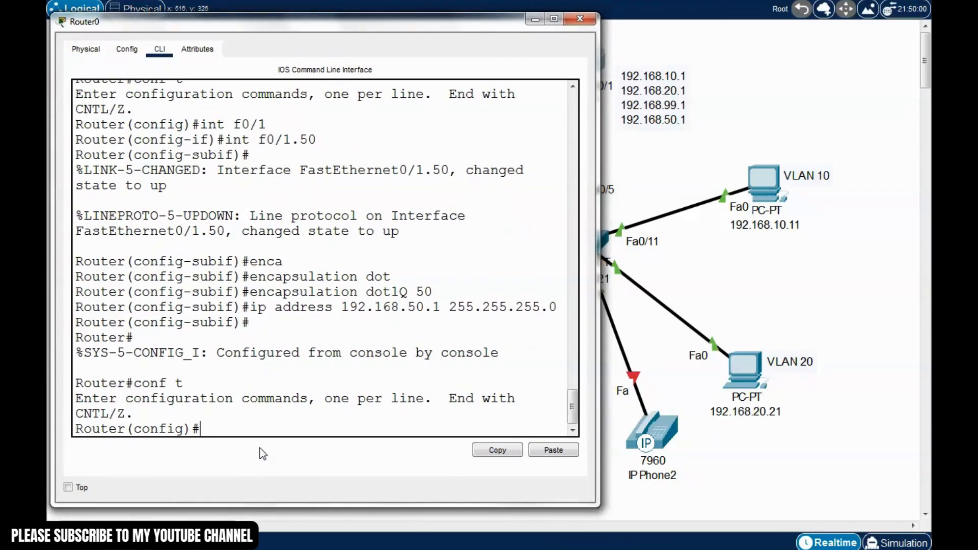
{"action": "type", "text": "ip dh"}
{"action": "key", "text": "Tab"}
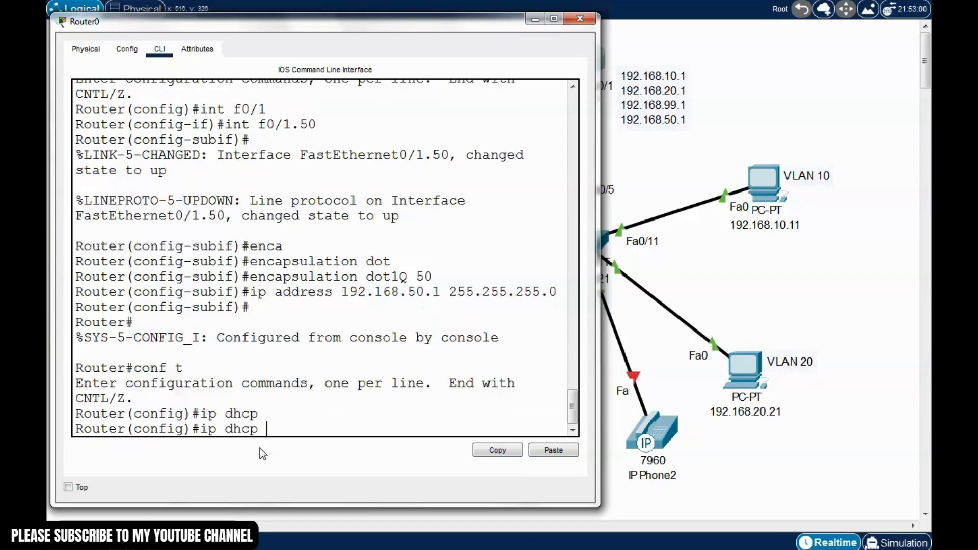
{"action": "type", "text": "pool"}
{"action": "type", "text": " voice"}
{"action": "key", "text": "BackSpace"}
{"action": "key", "text": "BackSpace"}
{"action": "type", "text": "p"}
{"action": "key", "text": "Return"}
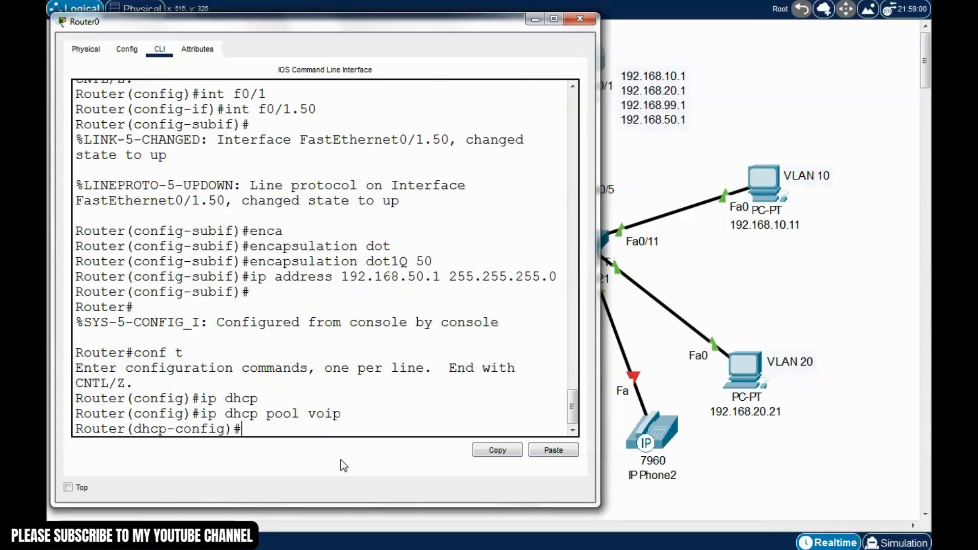
List the pool's available commands and start typing default-router
{"action": "type", "text": "?"}
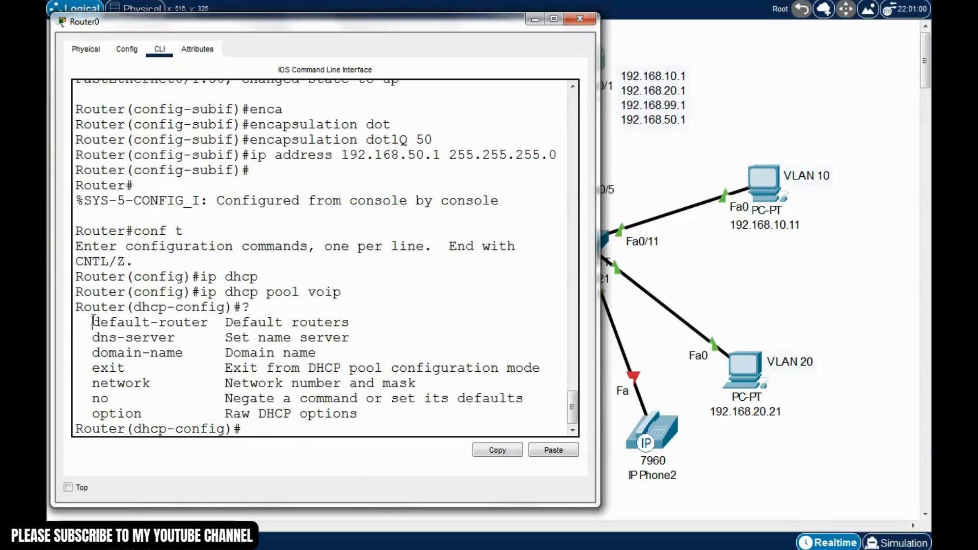
{"action": "left_click_drag", "start_coordinate": [93, 321], "coordinate": [208, 323]}
{"action": "left_click", "coordinate": [257, 428]}
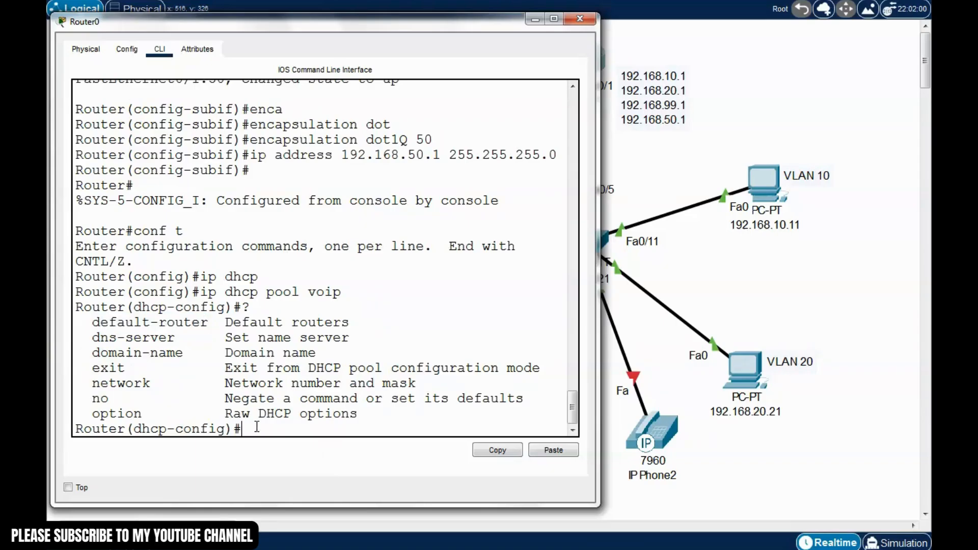
{"action": "type", "text": "default-"}
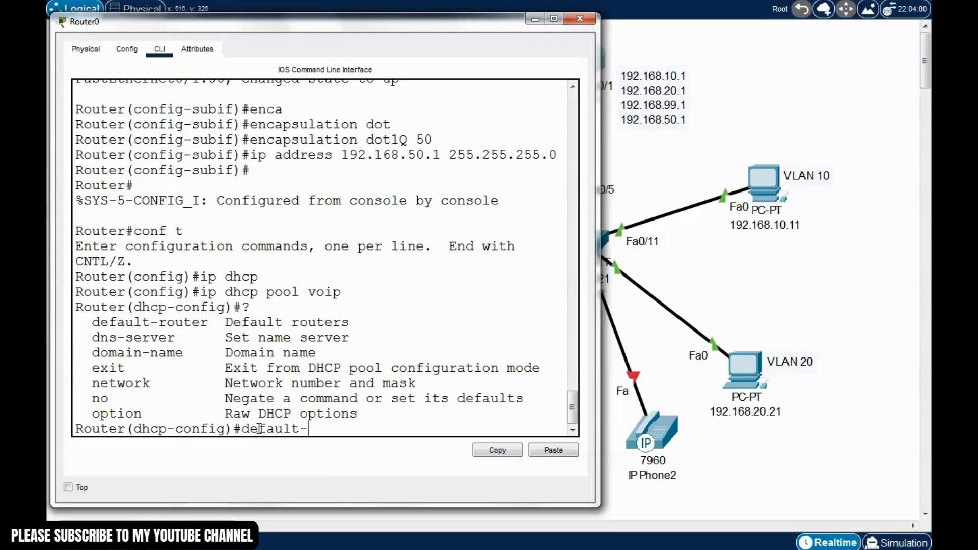
{"action": "type", "text": "router"}
Set the voip pool's default-router 192.168.50.1 and network 192.168.50.0 255.255.255.0
{"action": "left_click_drag", "start_coordinate": [455, 23], "coordinate": [346, 34]}
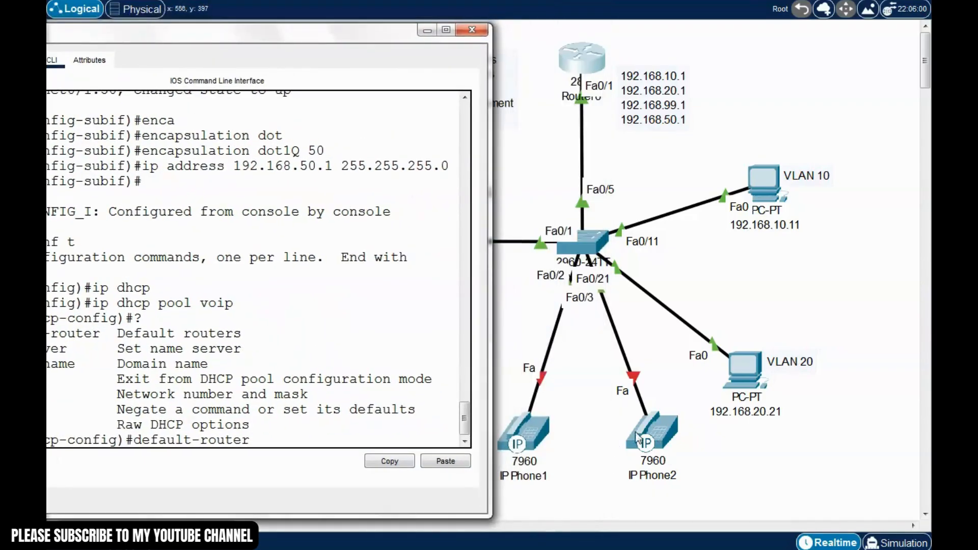
{"action": "left_click_drag", "start_coordinate": [331, 29], "coordinate": [456, 34]}
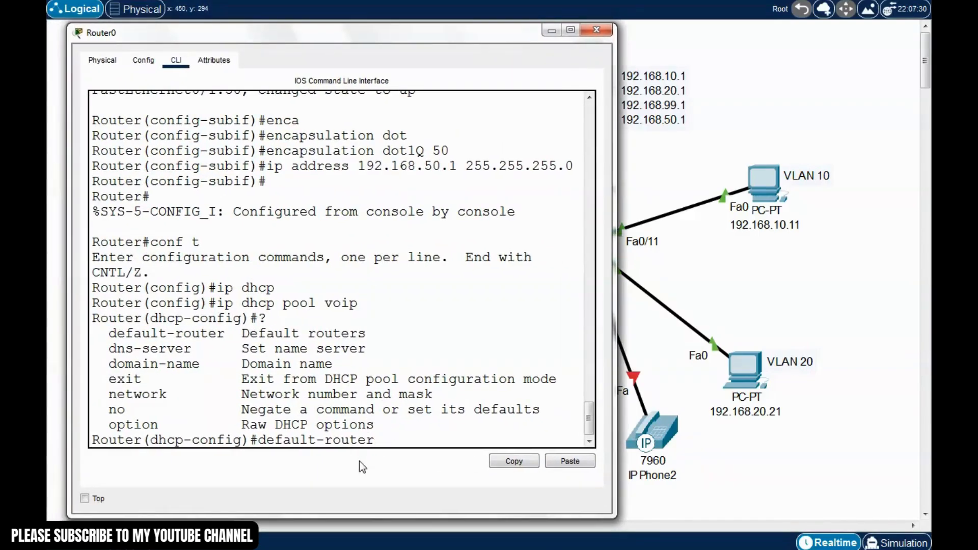
{"action": "type", "text": "192.168.50.1"}
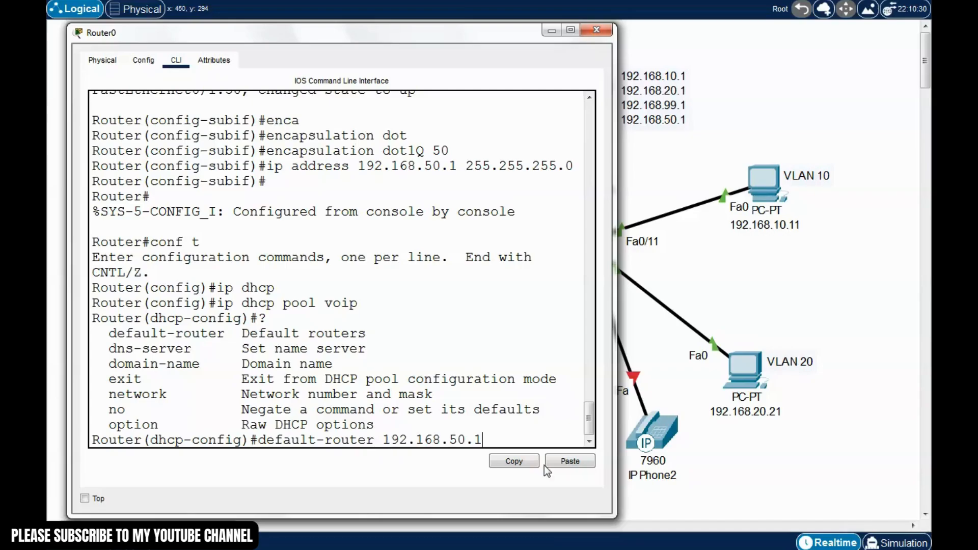
{"action": "key", "text": "Return"}
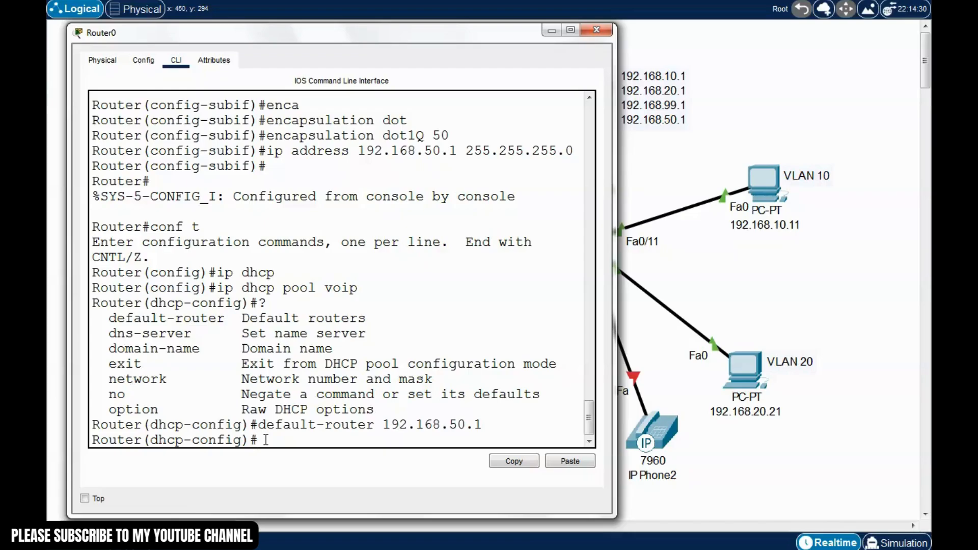
{"action": "type", "text": "network 192"}
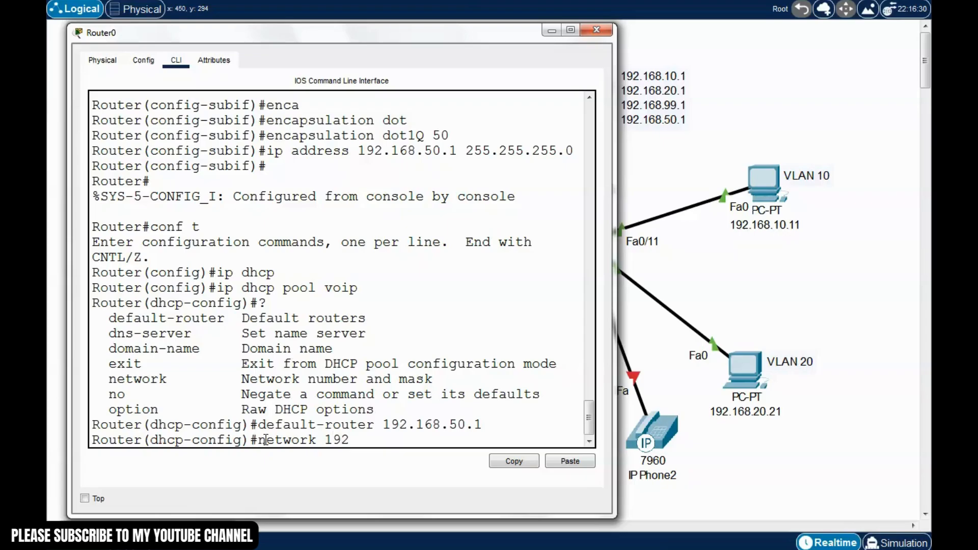
{"action": "type", "text": ".168.50.0 255.255"}
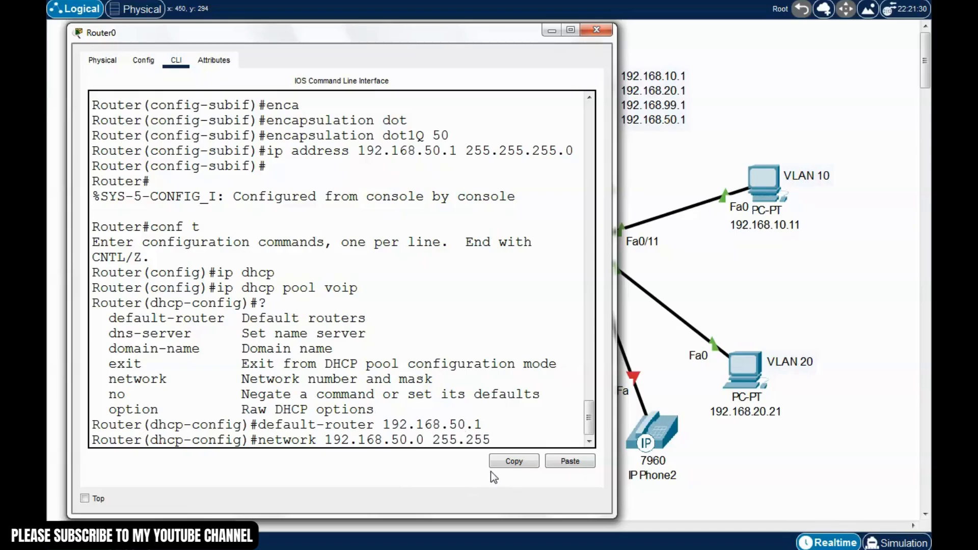
{"action": "type", "text": ".255.0"}
{"action": "key", "text": "Return"}
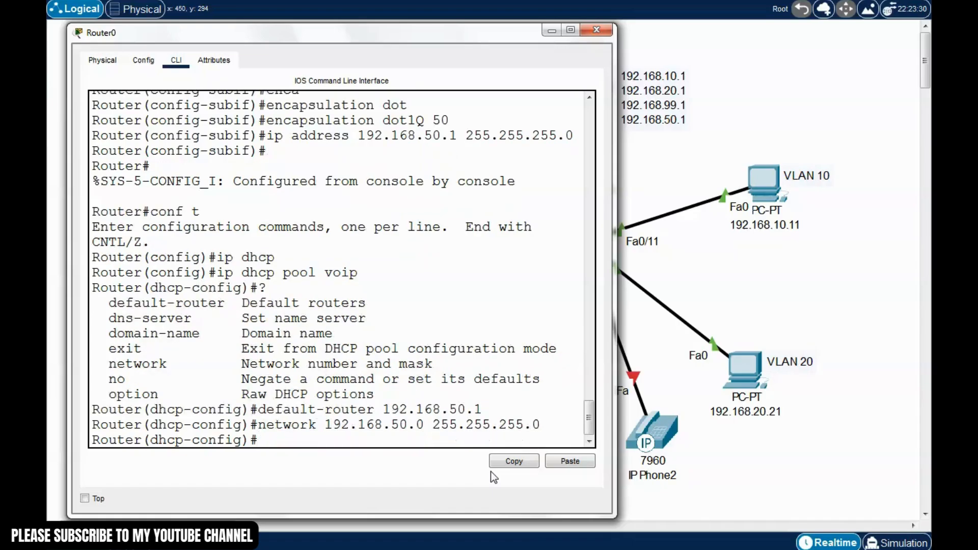
{"action": "type", "text": "option ?"}
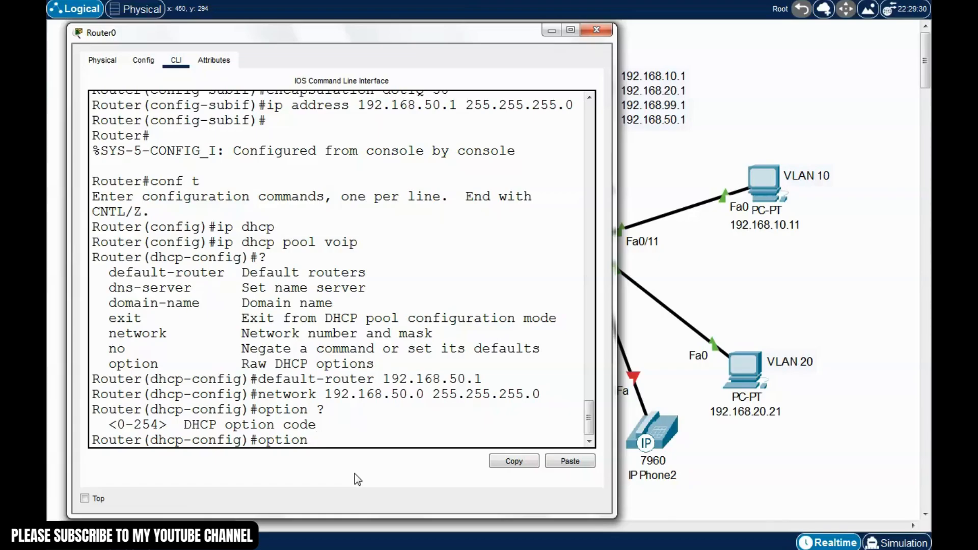
Add option 150 ip 192.168.50.1 to the voip pool and return to privileged EXEC
{"action": "type", "text": "150 ?"}
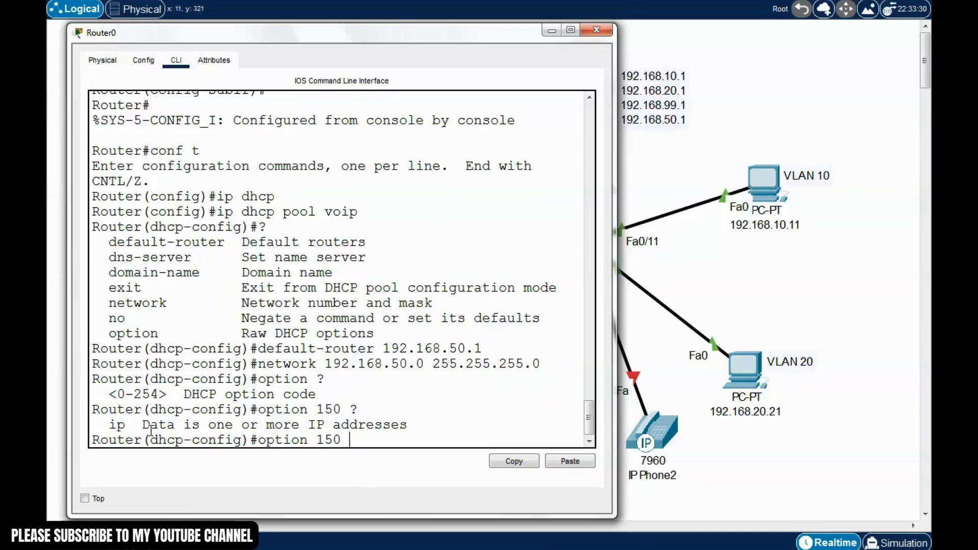
{"action": "left_click_drag", "start_coordinate": [126, 426], "coordinate": [109, 426]}
{"action": "left_click", "coordinate": [372, 442]}
{"action": "type", "text": "ip ?"}
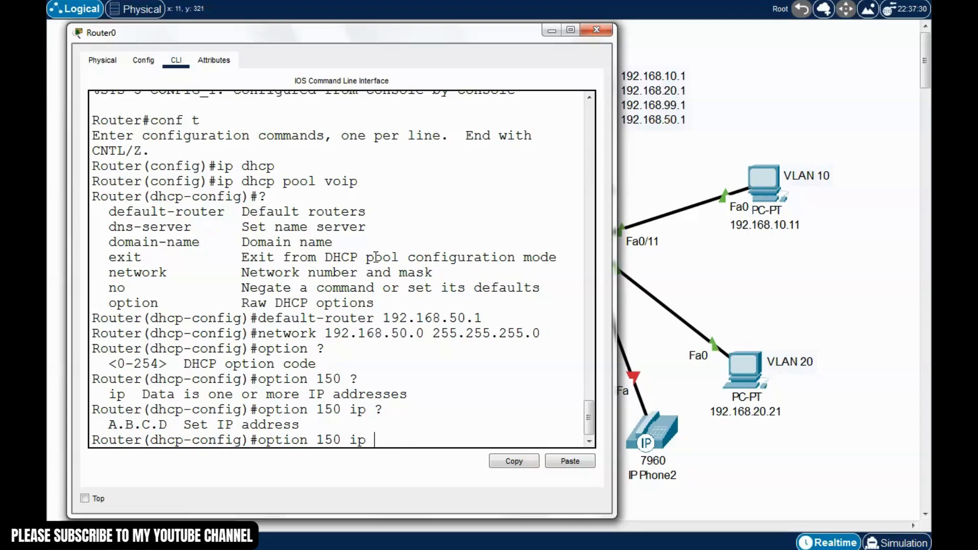
{"action": "type", "text": "192.168.50.1"}
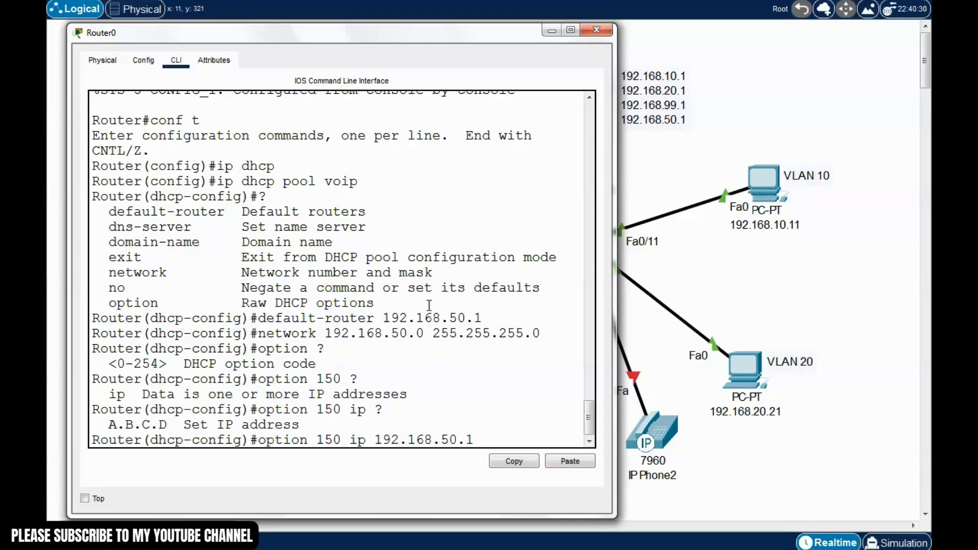
{"action": "left_click_drag", "start_coordinate": [393, 39], "coordinate": [405, 34]}
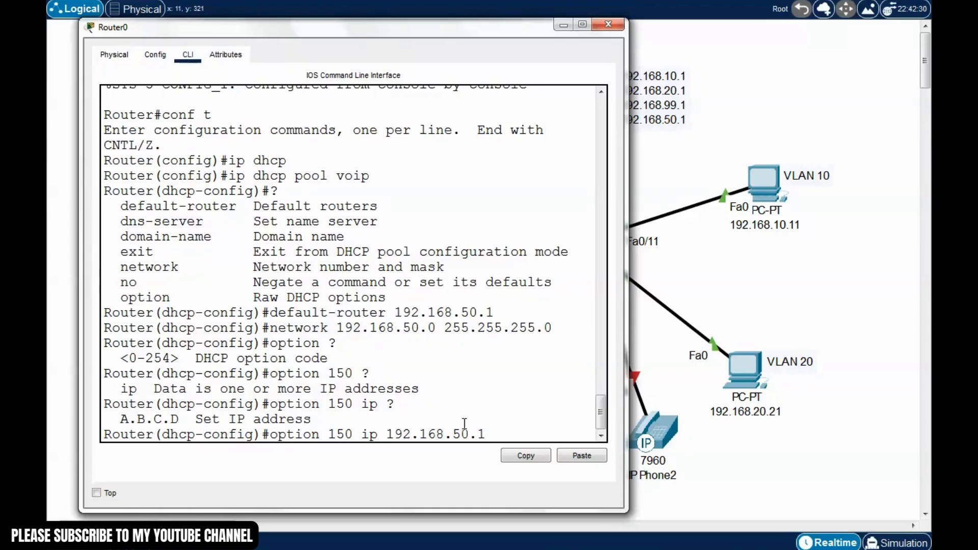
{"action": "type", "text": "?"}
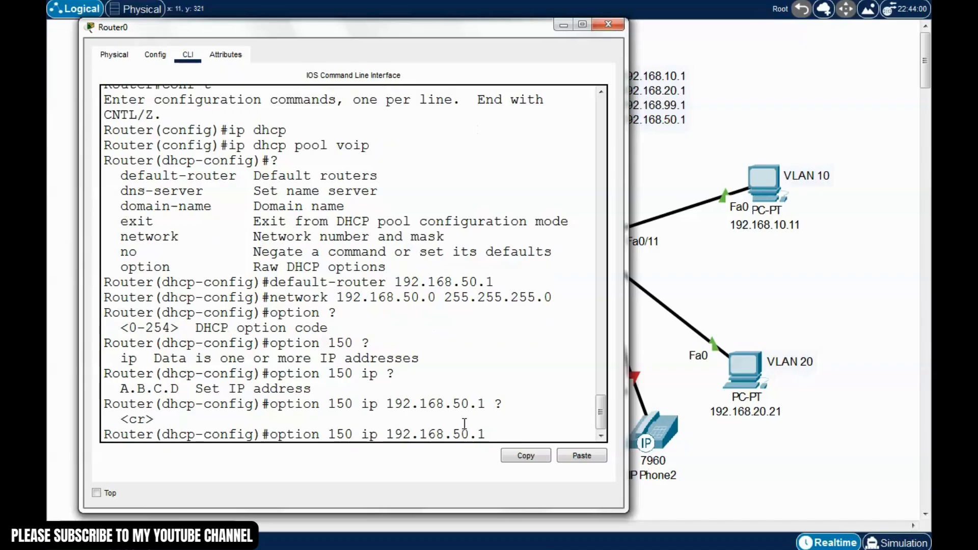
{"action": "key", "text": "Return"}
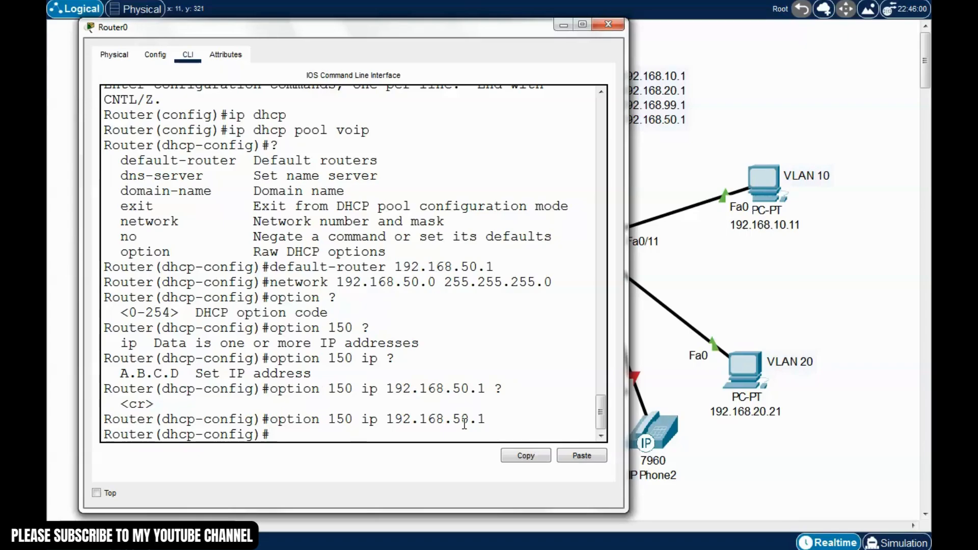
{"action": "key", "text": "ctrl+z"}
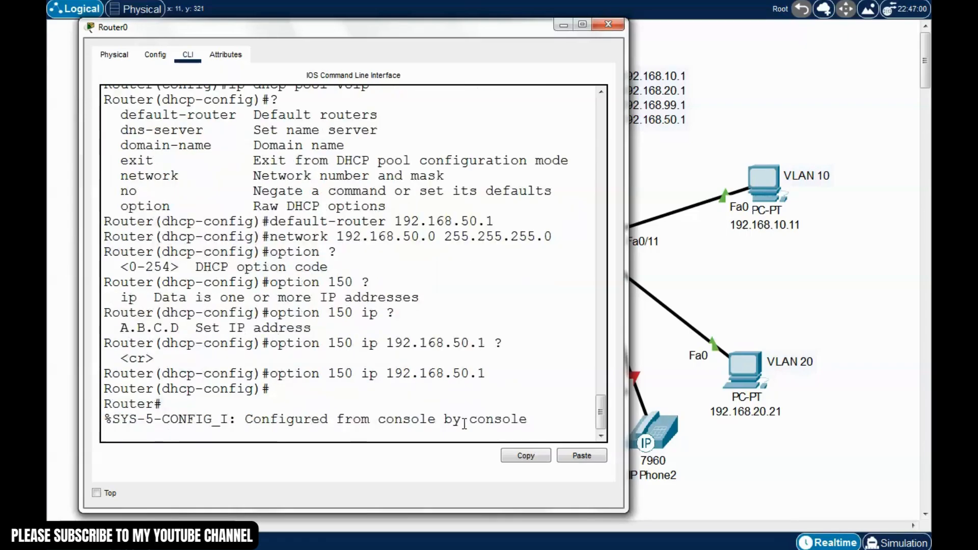
{"action": "key", "text": "Return"}
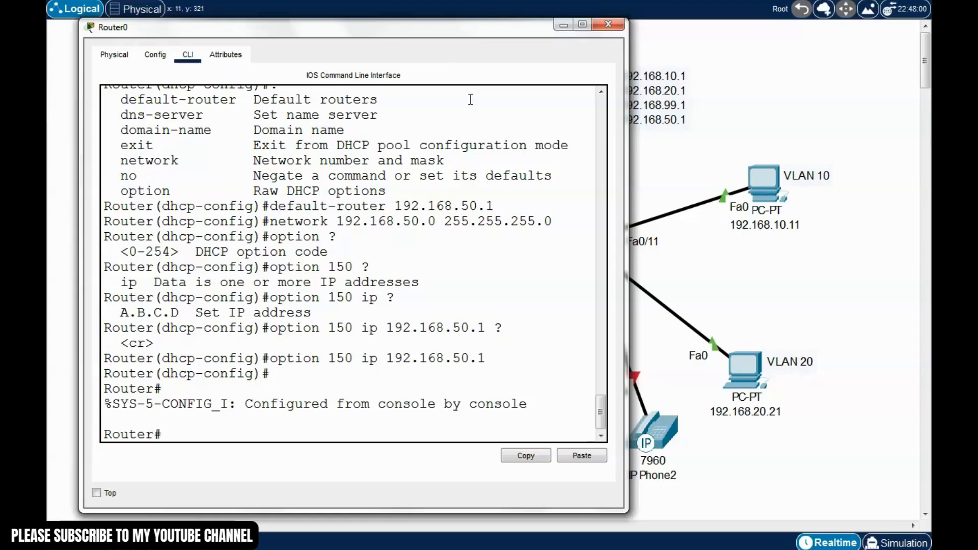
Re-enter global configuration, browse the command help, and complete telephony-service at the prompt
{"action": "left_click_drag", "start_coordinate": [442, 30], "coordinate": [386, 32]}
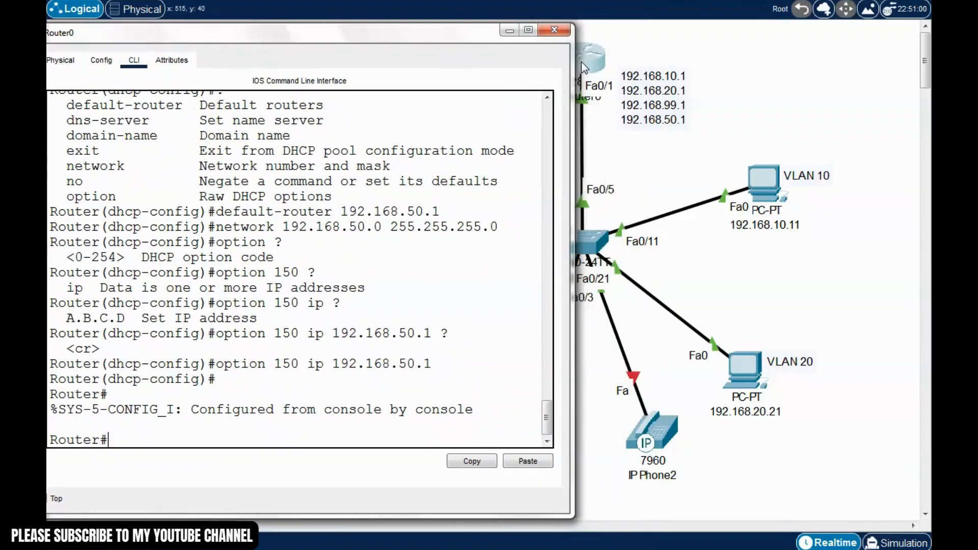
{"action": "left_click_drag", "start_coordinate": [464, 38], "coordinate": [502, 35]}
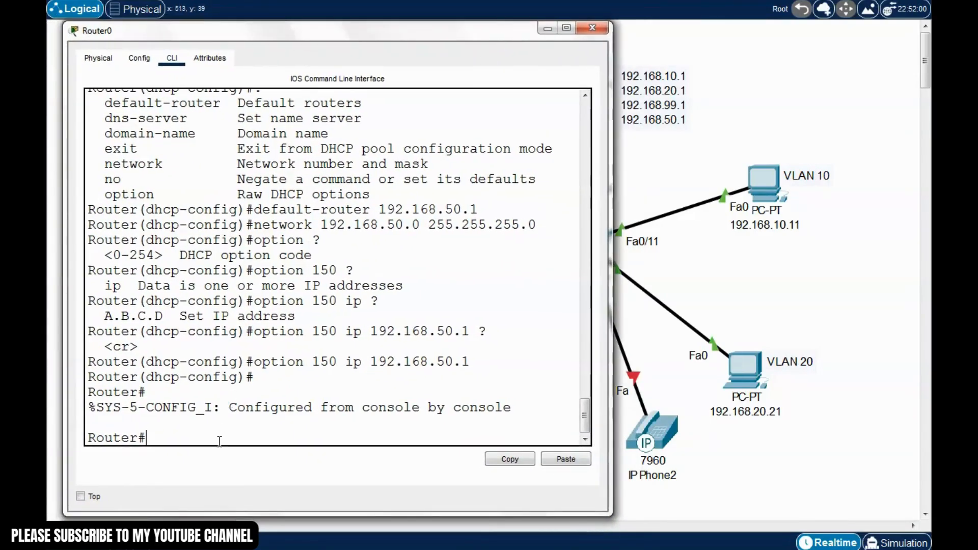
{"action": "type", "text": "conf t"}
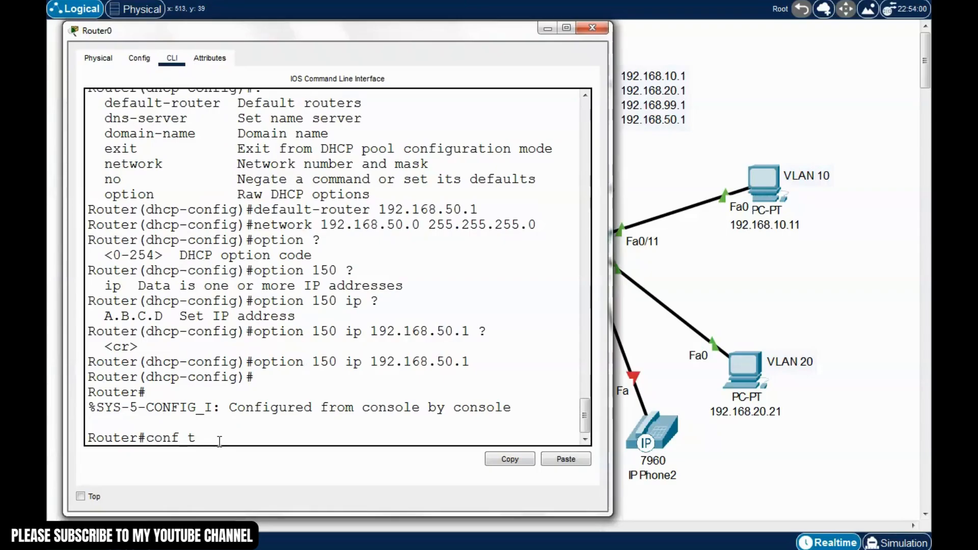
{"action": "key", "text": "Return"}
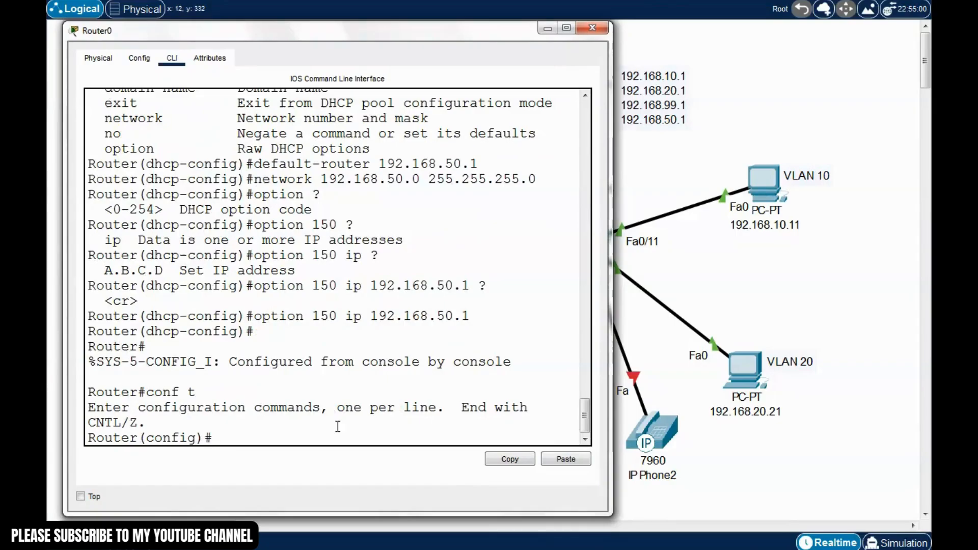
{"action": "type", "text": "?"}
{"action": "key", "text": "space"}
{"action": "key", "text": "space"}
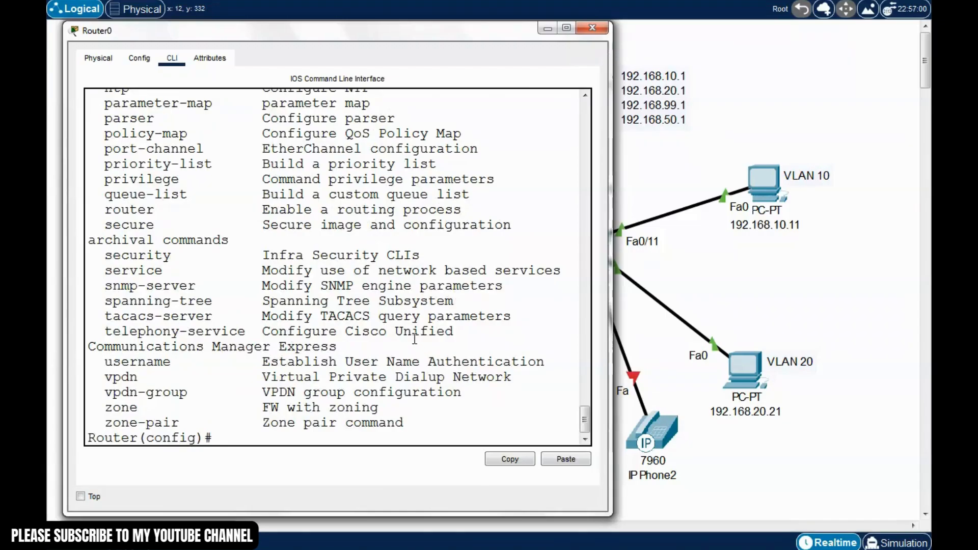
{"action": "scroll", "coordinate": [414, 339], "scroll_direction": "up", "scroll_amount": 1}
{"action": "scroll", "coordinate": [414, 339], "scroll_direction": "down", "scroll_amount": 1}
{"action": "left_click_drag", "start_coordinate": [105, 331], "coordinate": [247, 331]}
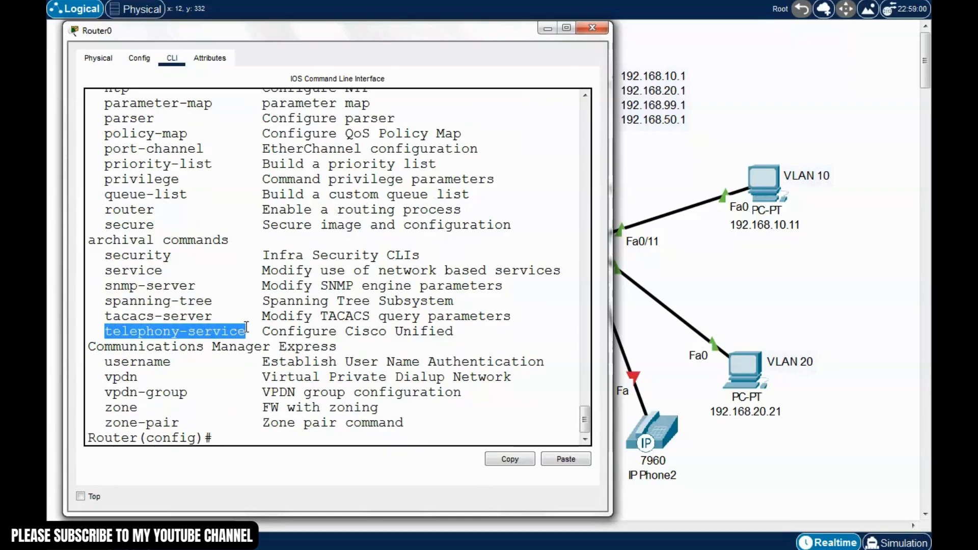
{"action": "left_click", "coordinate": [226, 435]}
{"action": "type", "text": "tele"}
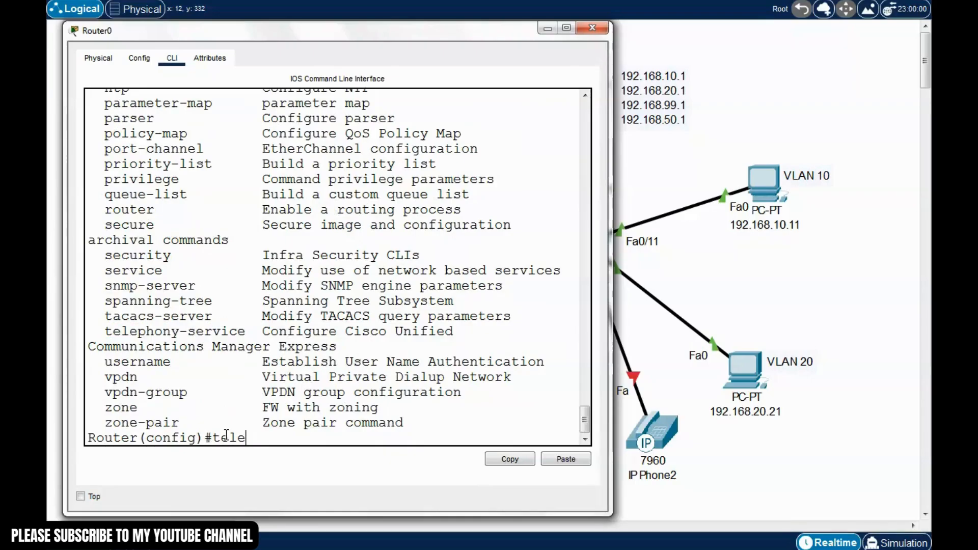
{"action": "type", "text": "phony"}
{"action": "key", "text": "Tab"}
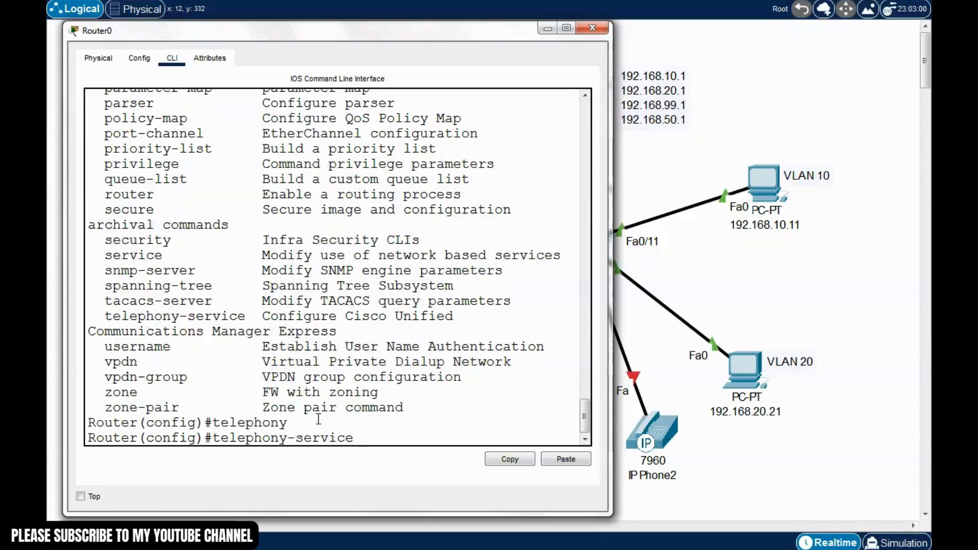
Enter telephony-service mode and list its options, noting the auto command
{"action": "key", "text": "Return"}
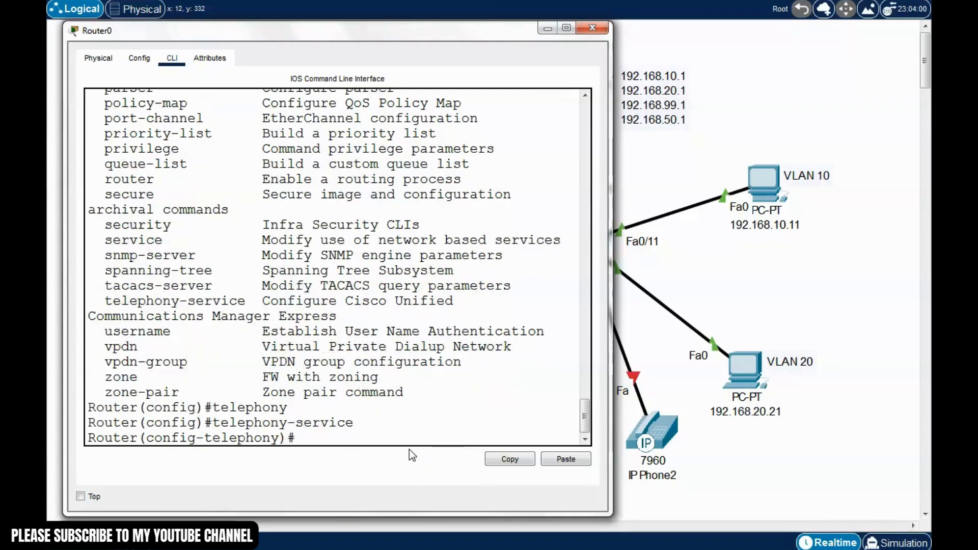
{"action": "type", "text": "?"}
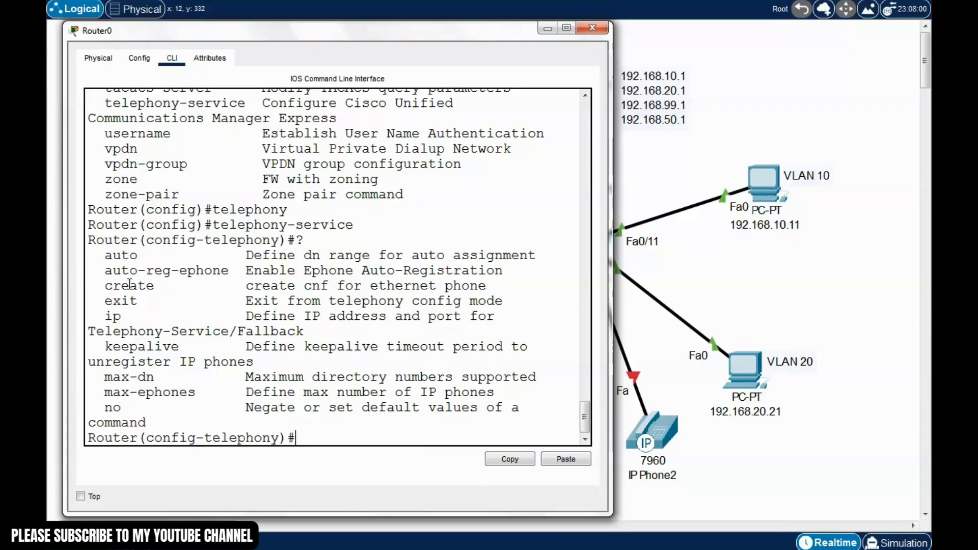
{"action": "left_click_drag", "start_coordinate": [105, 254], "coordinate": [139, 254]}
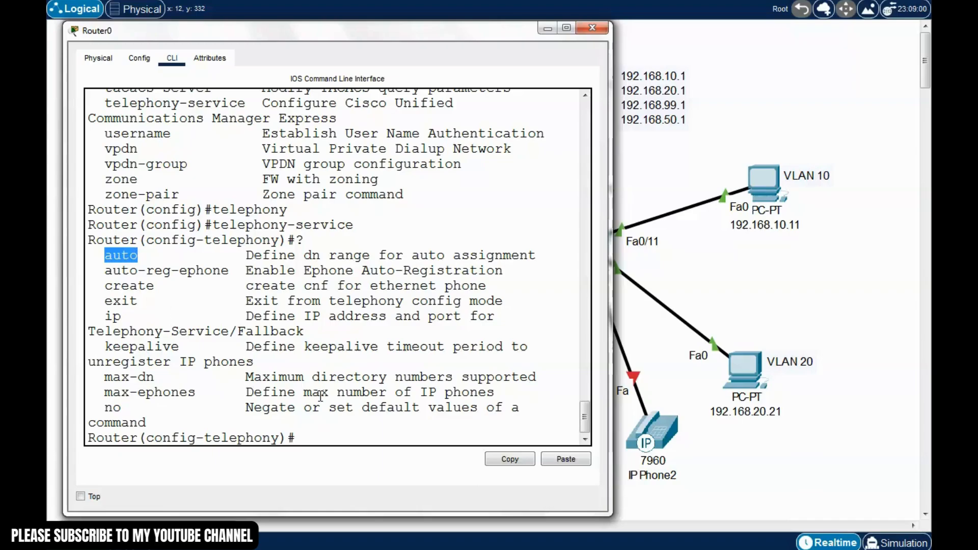
{"action": "left_click", "coordinate": [315, 438]}
Enter auto assign 1 to 10 to give phones directory numbers 1-10
{"action": "type", "text": "auto"}
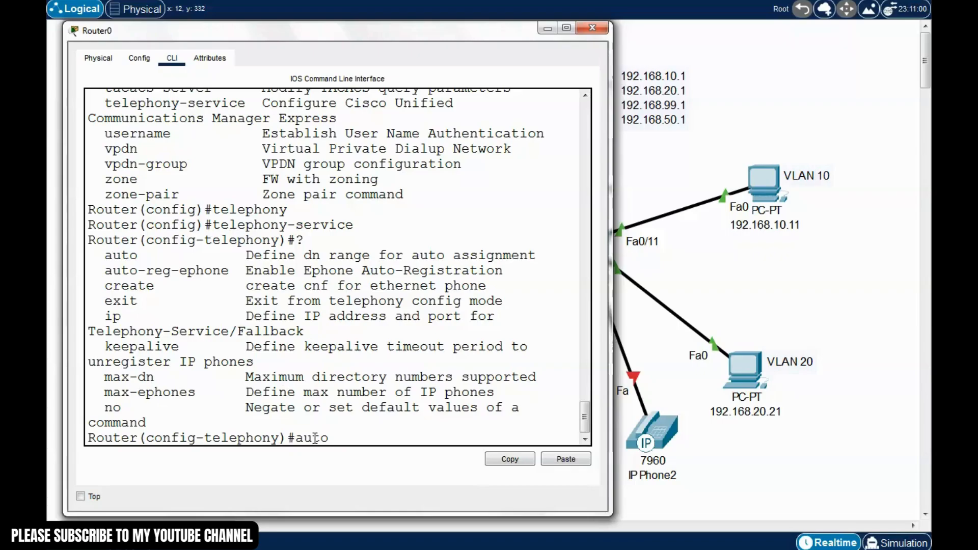
{"action": "type", "text": " ?"}
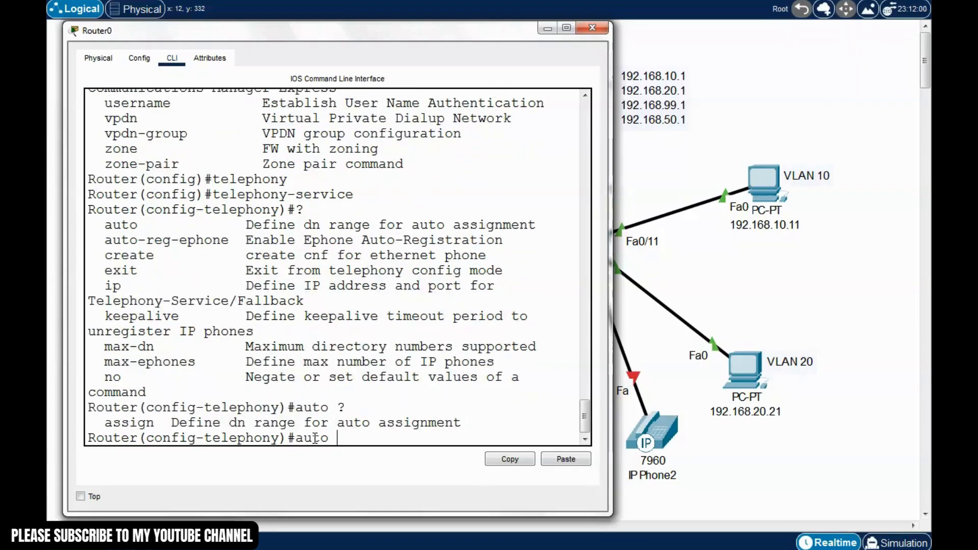
{"action": "type", "text": "assign"}
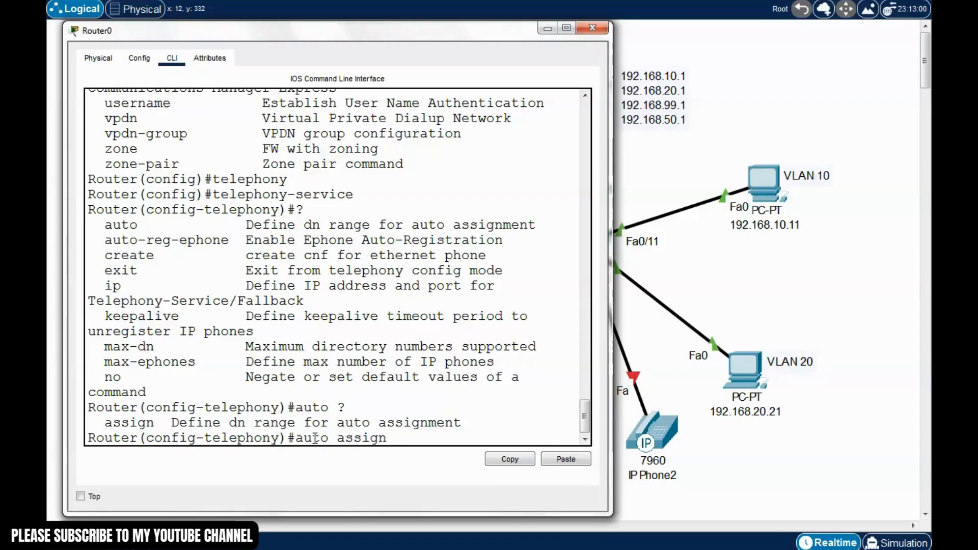
{"action": "double_click", "coordinate": [156, 419]}
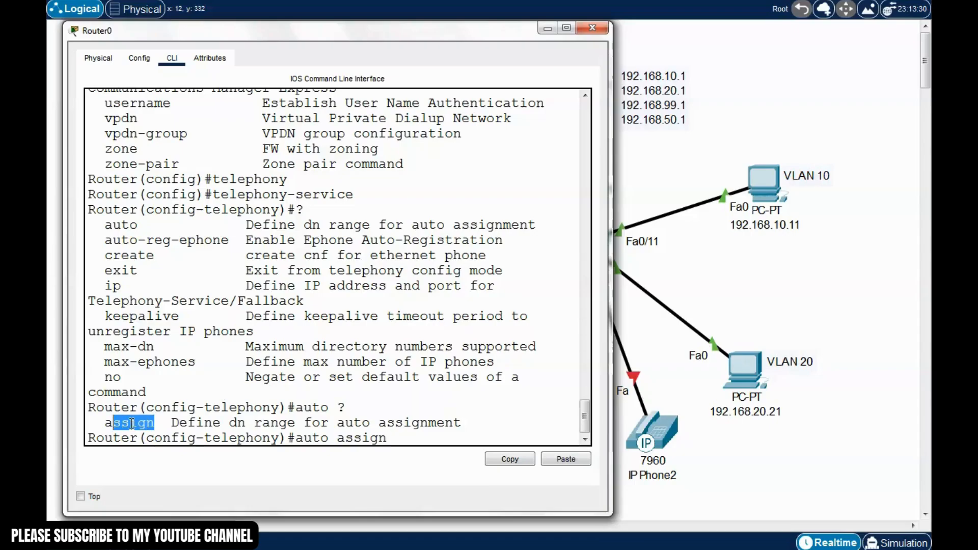
{"action": "left_click", "coordinate": [403, 439]}
{"action": "type", "text": "?"}
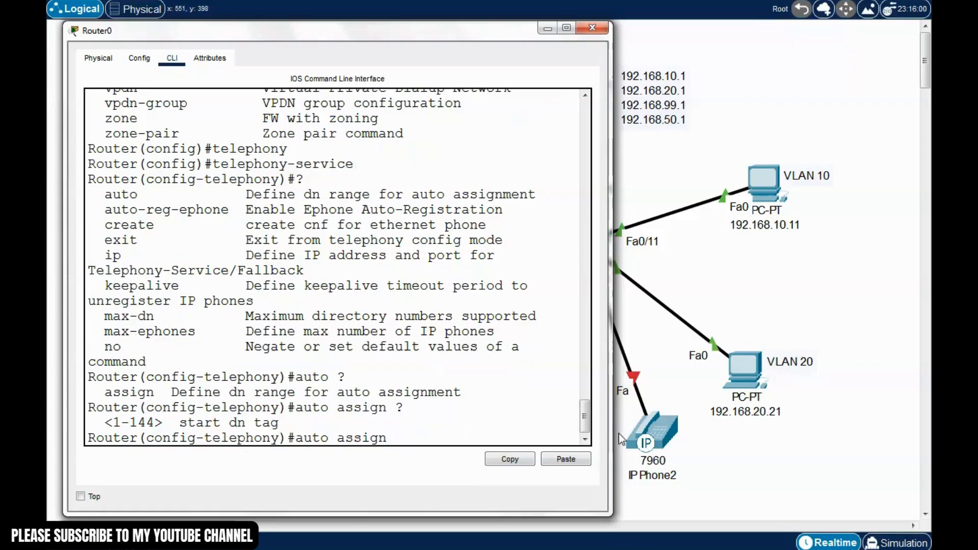
{"action": "left_click_drag", "start_coordinate": [515, 33], "coordinate": [517, 53]}
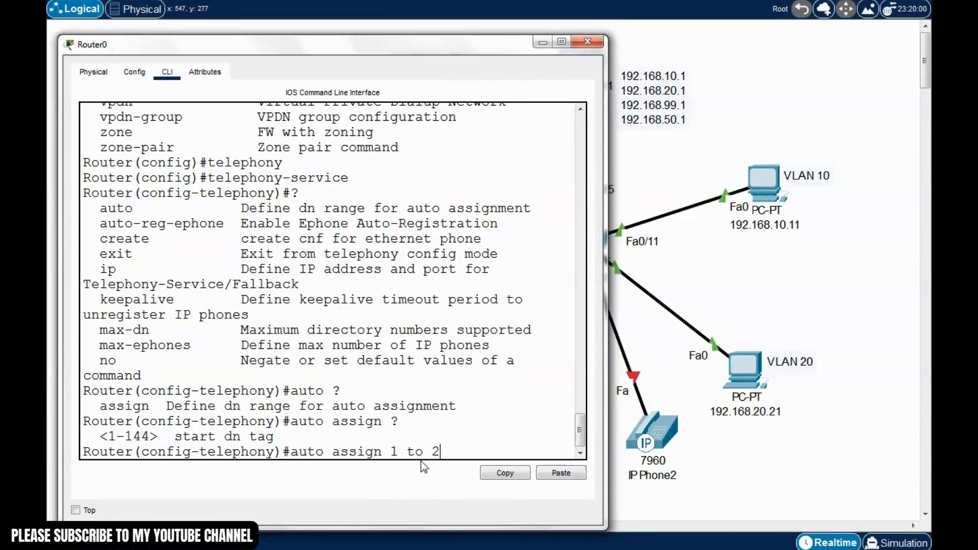
{"action": "type", "text": "?"}
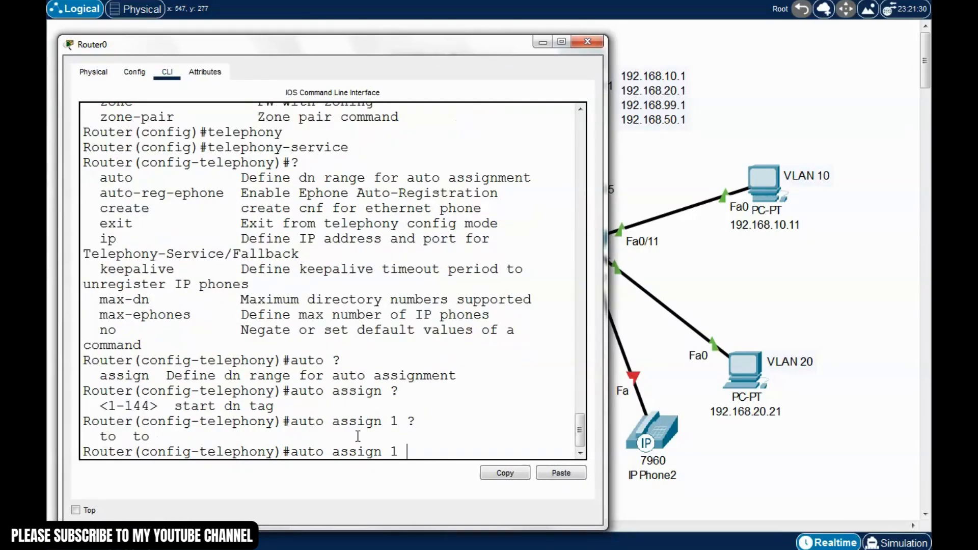
{"action": "type", "text": "to"}
{"action": "type", "text": " ?"}
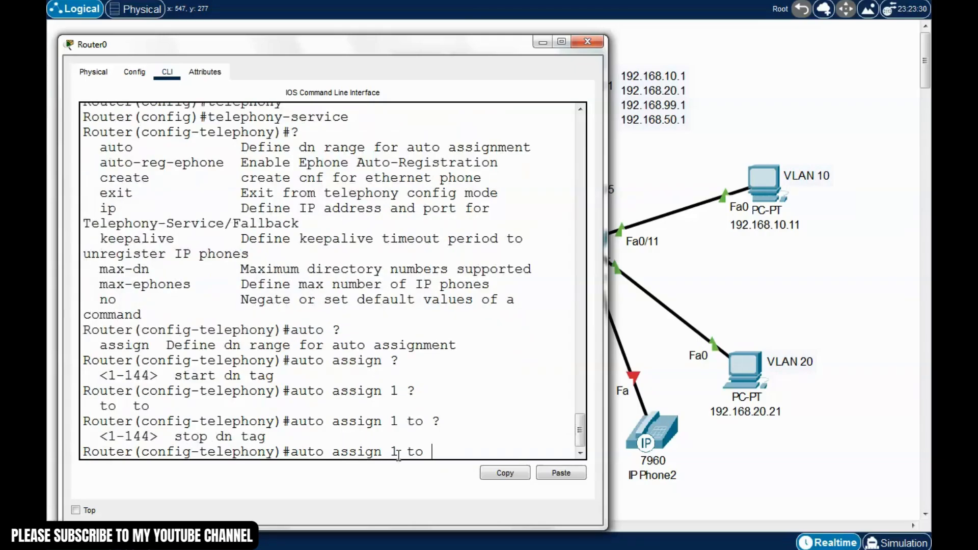
{"action": "type", "text": "10"}
{"action": "key", "text": "Return"}
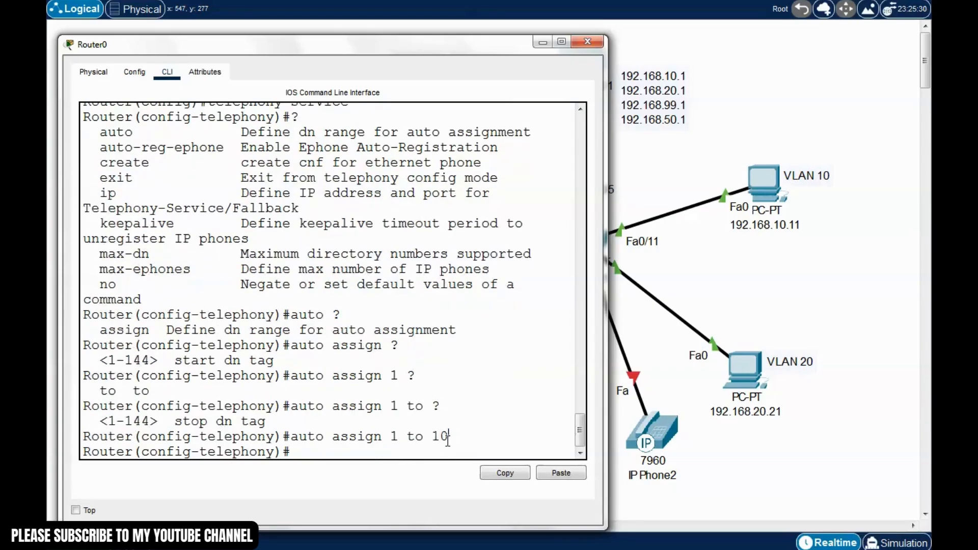
{"action": "left_click_drag", "start_coordinate": [447, 437], "coordinate": [295, 437]}
Look up the ip and source-address options in telephony-service help, widening the console window
{"action": "left_click", "coordinate": [382, 443]}
{"action": "double_click", "coordinate": [118, 194]}
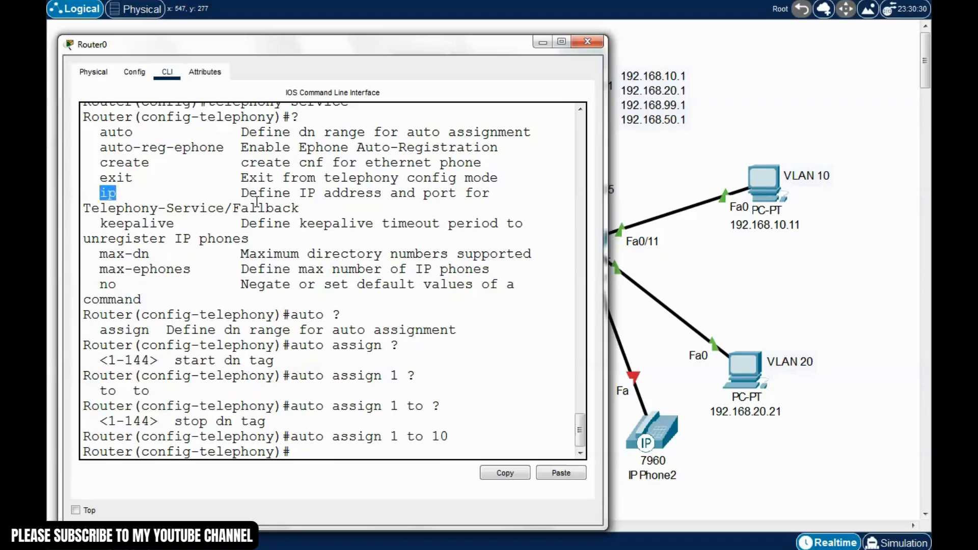
{"action": "left_click_drag", "start_coordinate": [242, 193], "coordinate": [308, 216]}
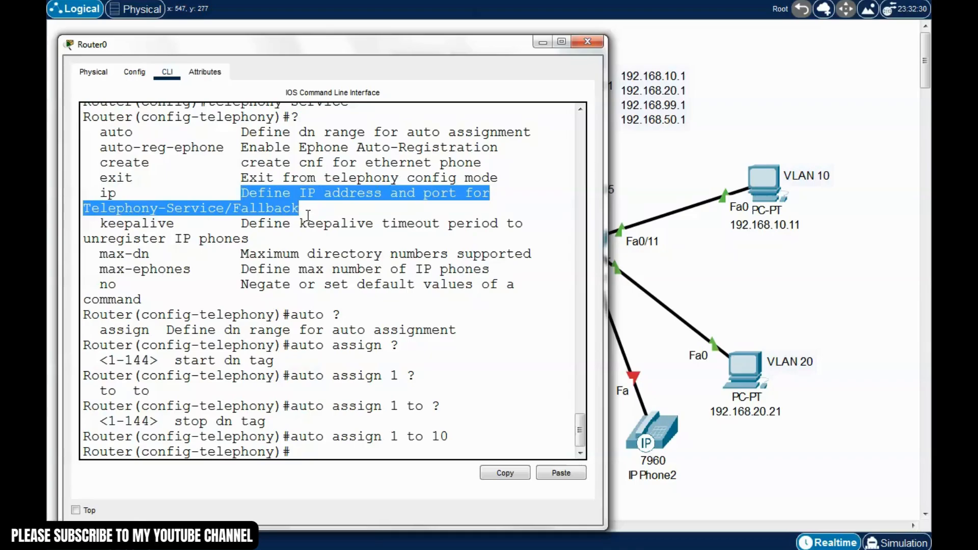
{"action": "left_click", "coordinate": [314, 454]}
{"action": "type", "text": "ip"}
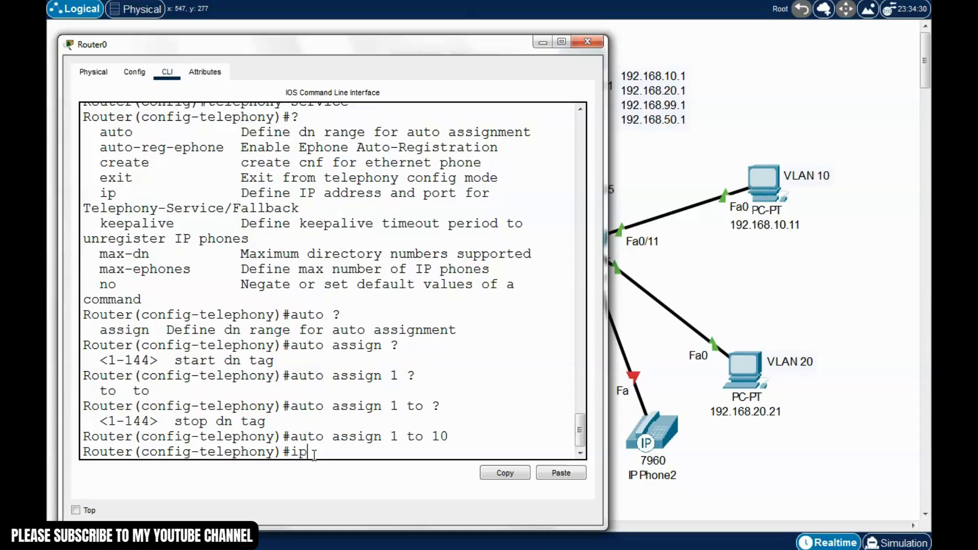
{"action": "type", "text": " ?"}
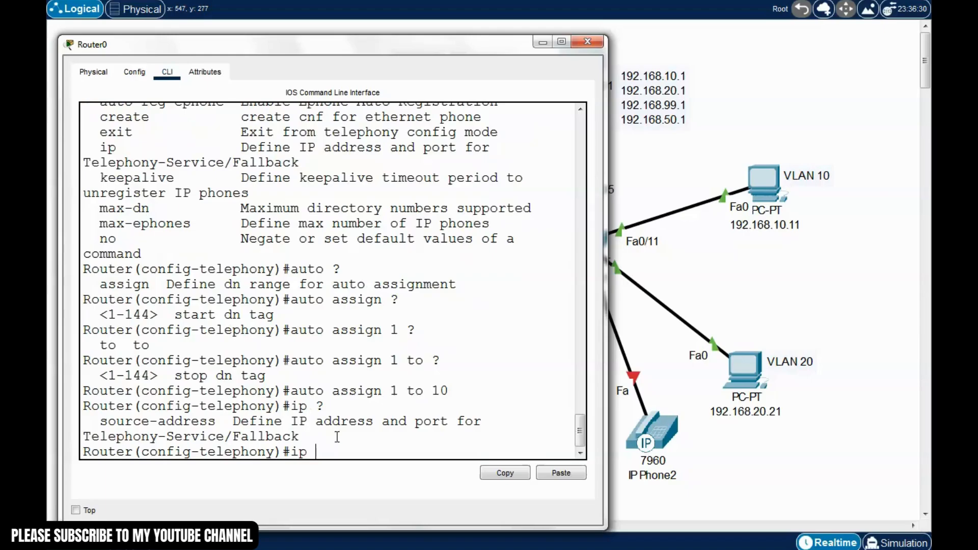
{"action": "left_click_drag", "start_coordinate": [607, 376], "coordinate": [666, 376]}
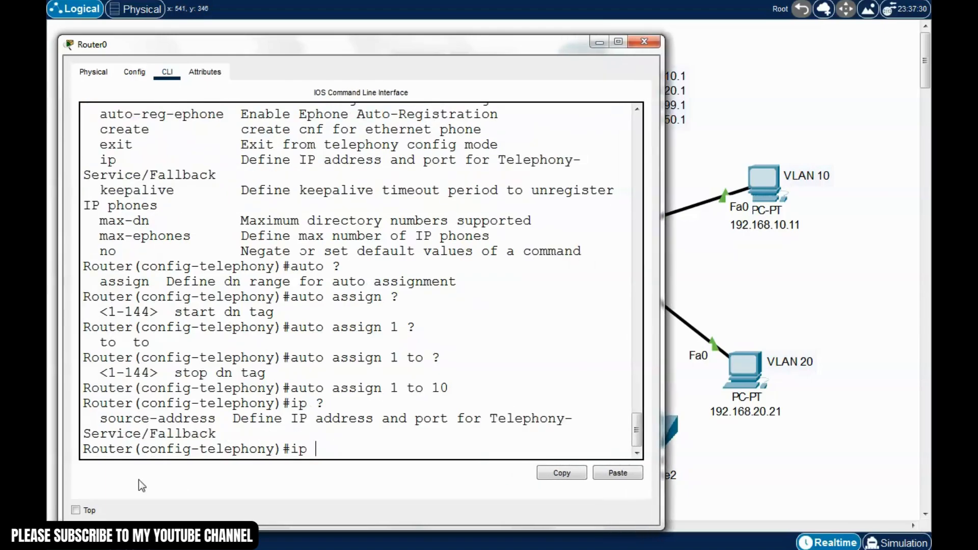
{"action": "left_click_drag", "start_coordinate": [662, 338], "coordinate": [768, 338]}
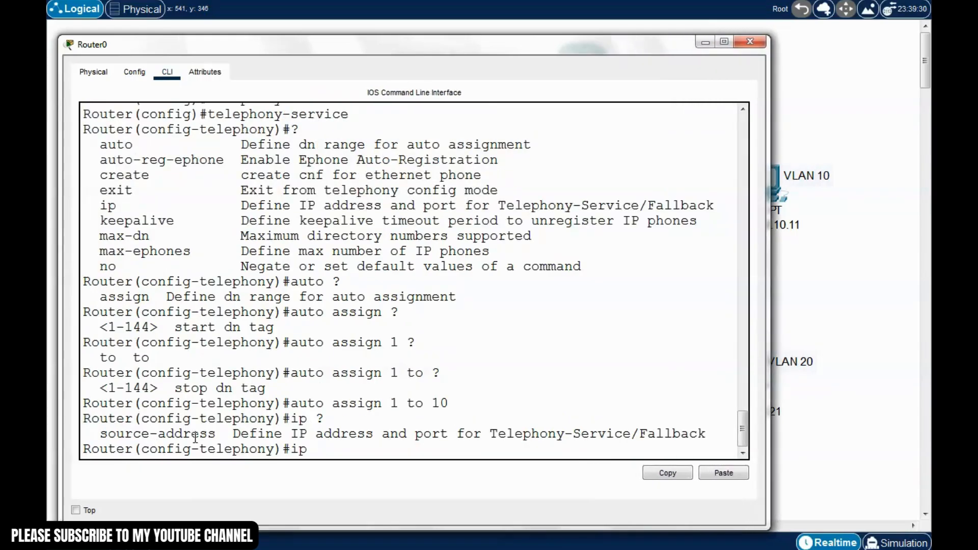
{"action": "left_click_drag", "start_coordinate": [216, 434], "coordinate": [108, 434]}
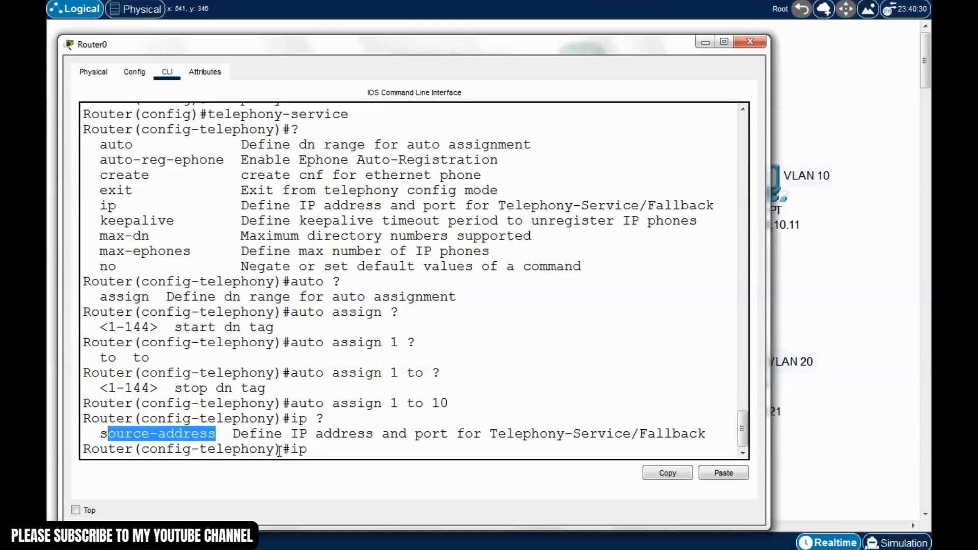
{"action": "left_click", "coordinate": [320, 449]}
Enter 'ip source-address 192.168.50.1 port 2000' in telephony-service mode
{"action": "type", "text": "souir"}
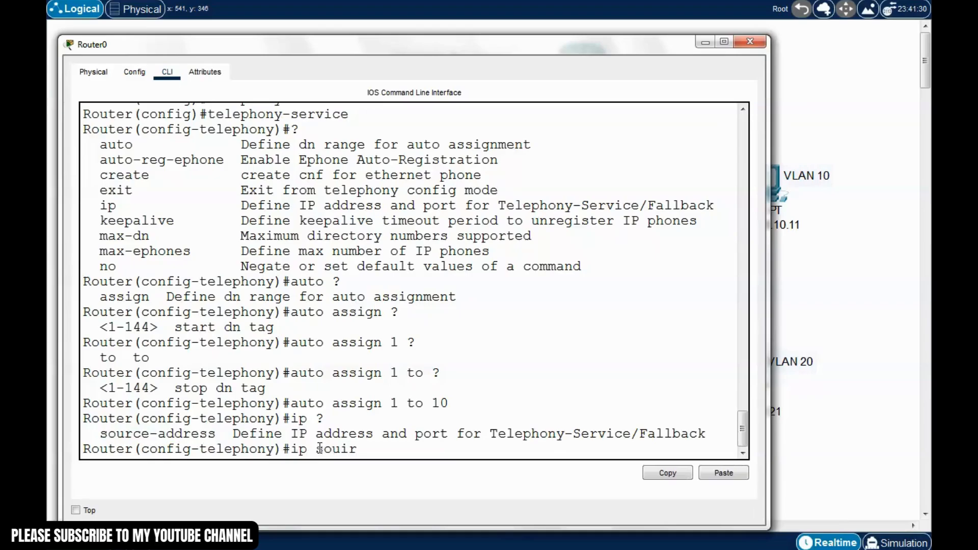
{"action": "key", "text": "BackSpace"}
{"action": "key", "text": "BackSpace"}
{"action": "key", "text": "Tab"}
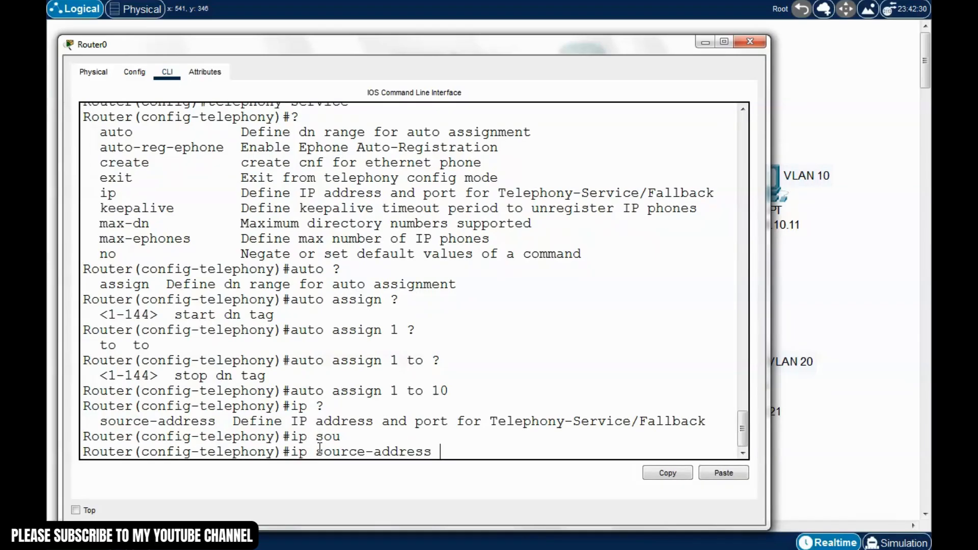
{"action": "type", "text": "?"}
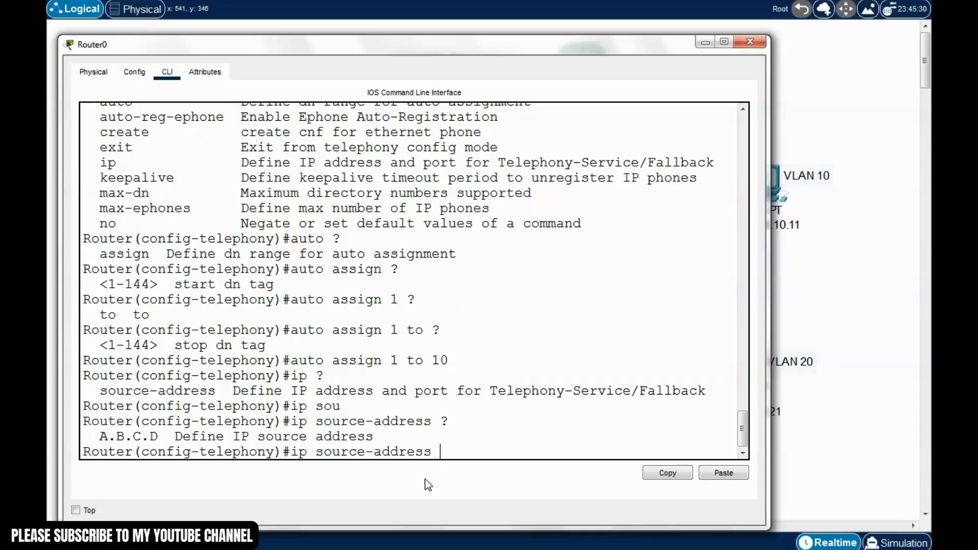
{"action": "type", "text": "192.168.50.1"}
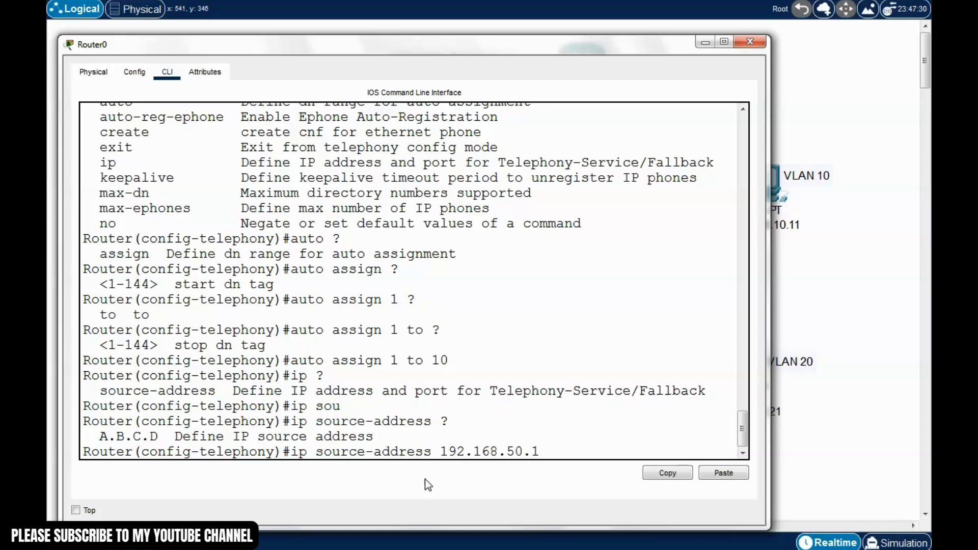
{"action": "type", "text": " ?"}
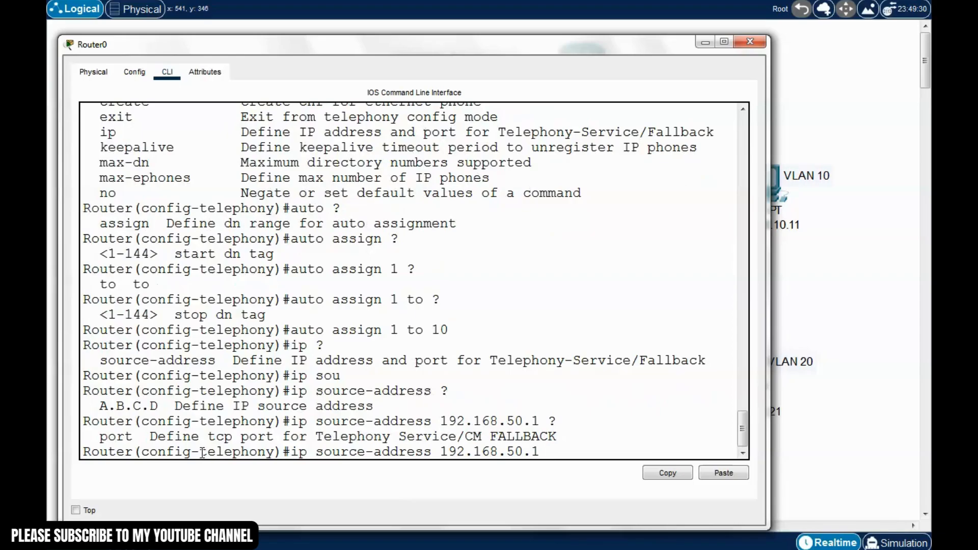
{"action": "type", "text": "port 2000"}
{"action": "key", "text": "Return"}
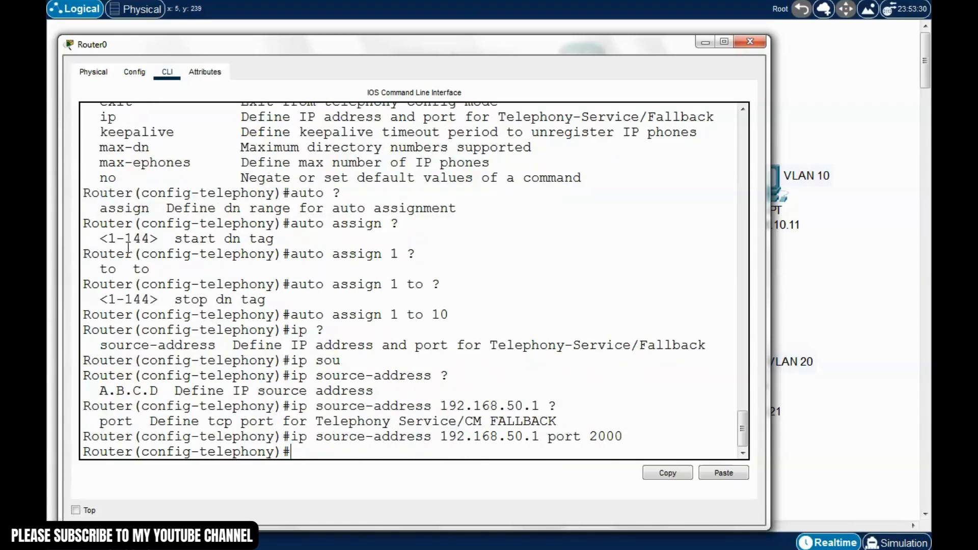
Review the max-dn and max-ephones entries in the telephony-service help list
{"action": "scroll", "coordinate": [129, 247], "scroll_direction": "up", "scroll_amount": 1}
{"action": "double_click", "coordinate": [111, 162]}
{"action": "left_click", "coordinate": [108, 204]}
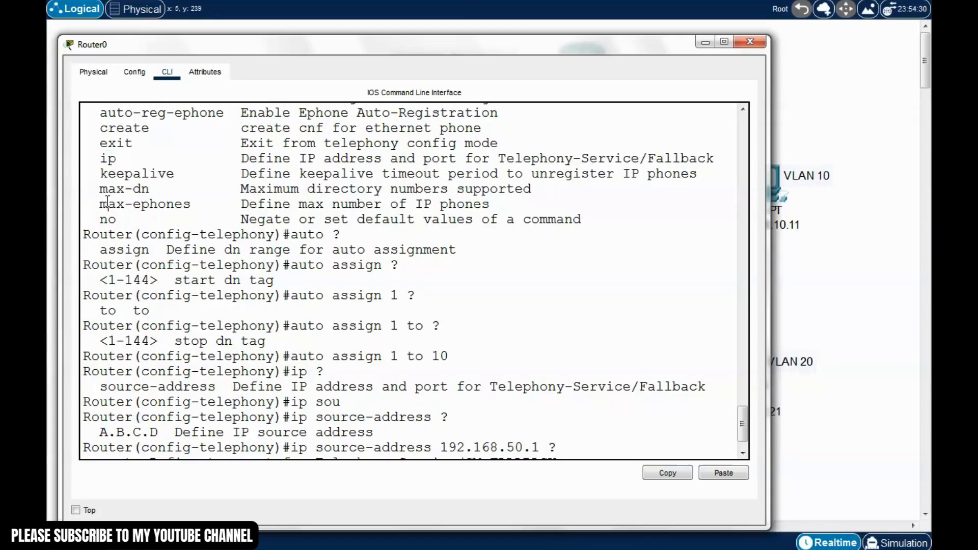
{"action": "left_click_drag", "start_coordinate": [152, 189], "coordinate": [108, 189]}
{"action": "left_click_drag", "start_coordinate": [242, 189], "coordinate": [509, 204]}
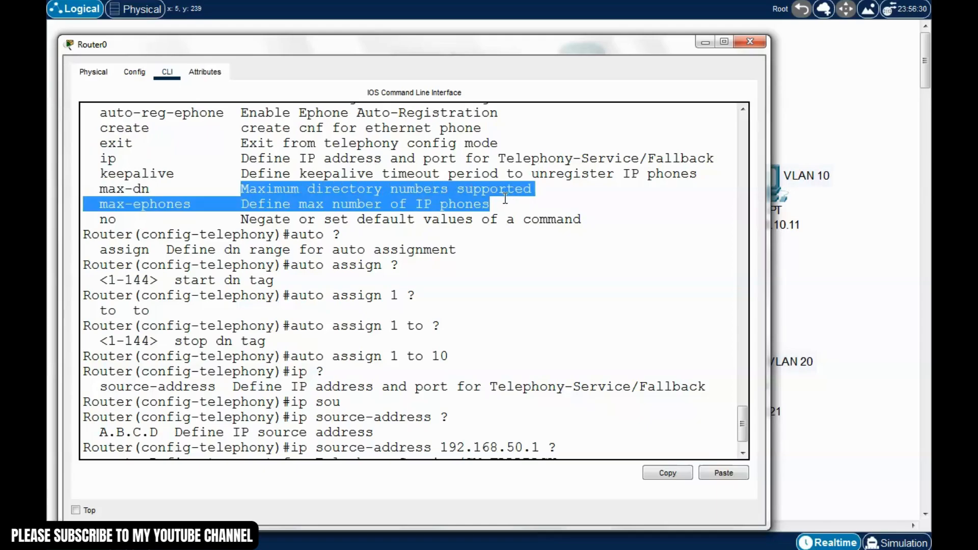
{"action": "left_click_drag", "start_coordinate": [742, 419], "coordinate": [744, 431]}
{"action": "left_click", "coordinate": [321, 452]}
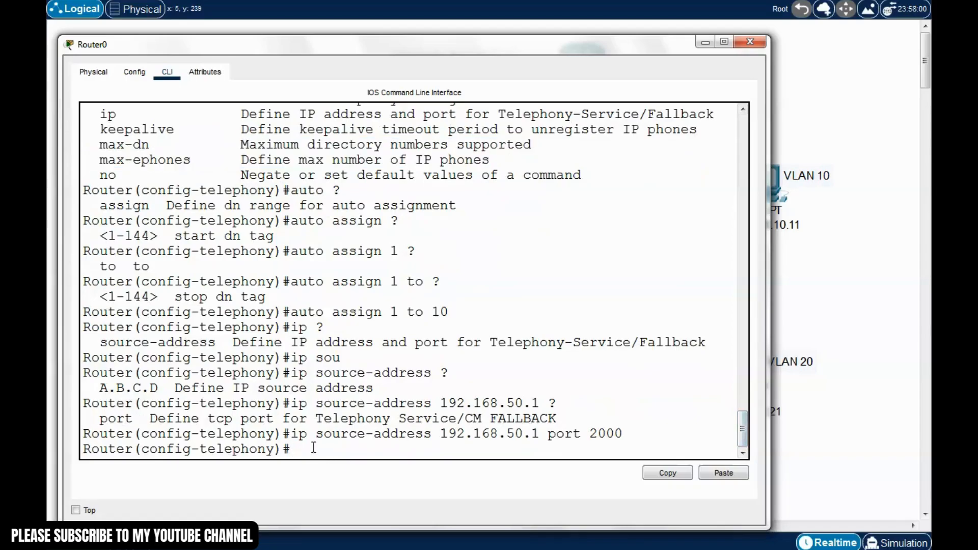
Set max-dn 10 and max-ephones 10 for the telephony service
{"action": "type", "text": "max-dn ?"}
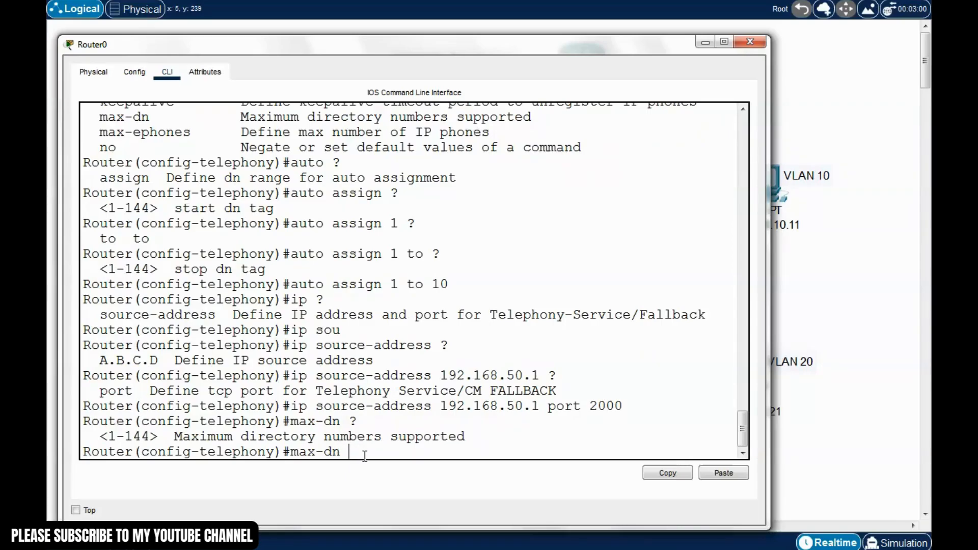
{"action": "type", "text": "10"}
{"action": "key", "text": "Return"}
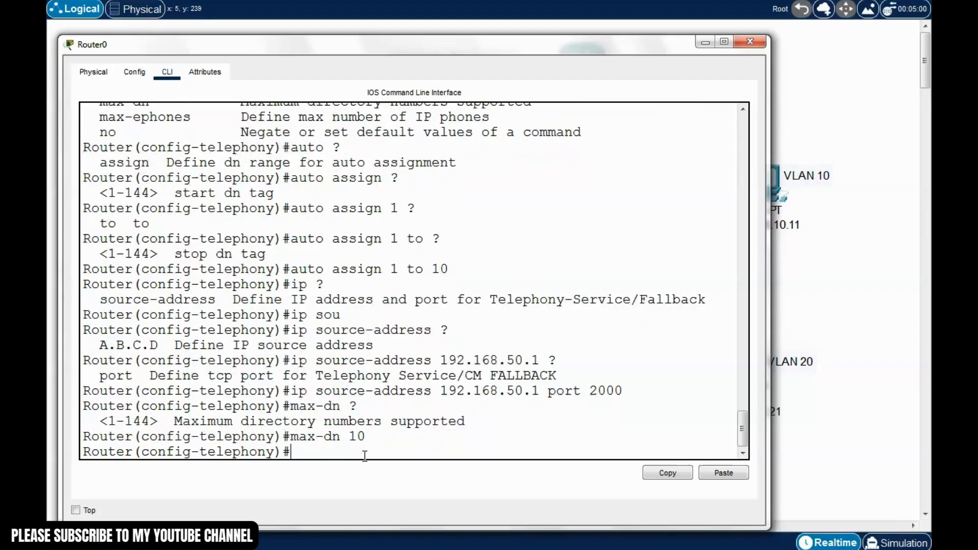
{"action": "type", "text": "max-ephones ?"}
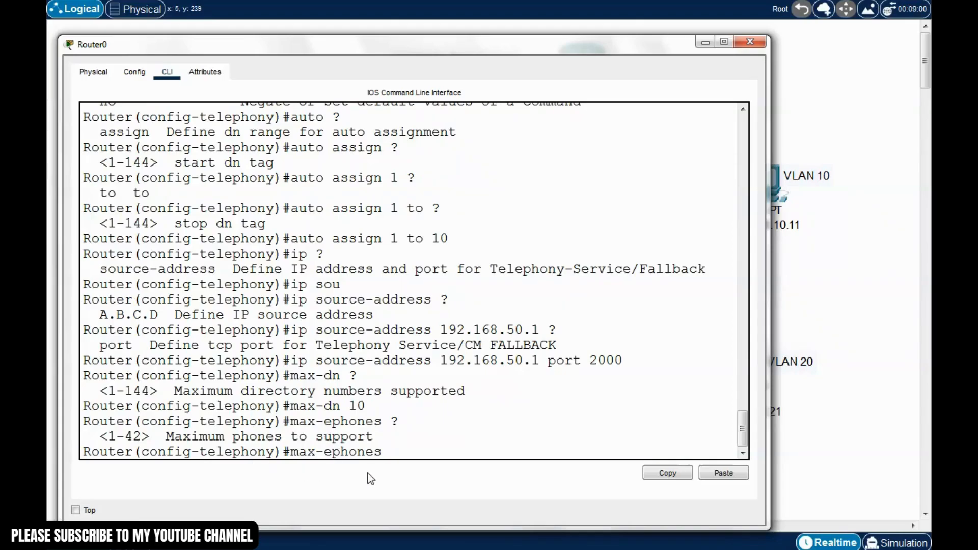
{"action": "type", "text": "10"}
{"action": "key", "text": "Return"}
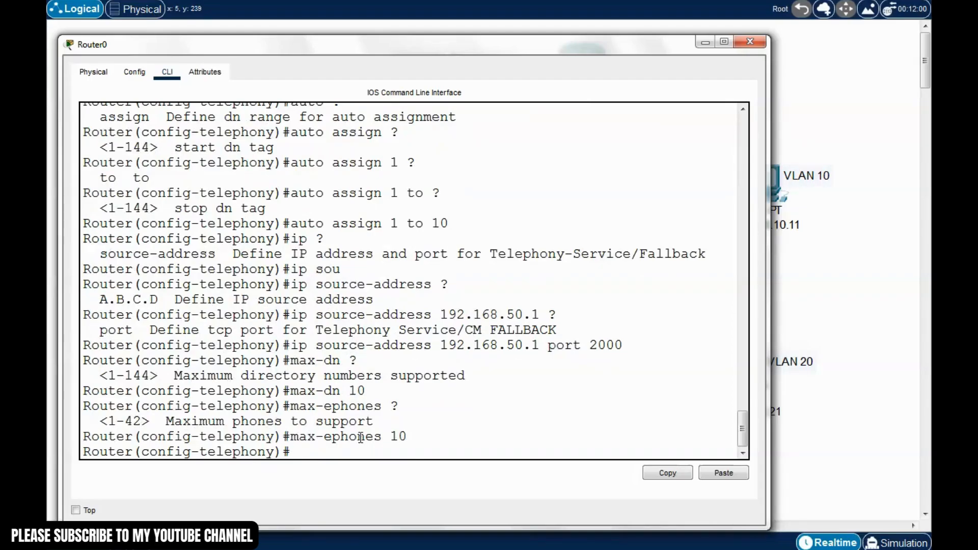
Leave configuration mode with Ctrl+Z and save the router configuration with write
{"action": "key", "text": "ctrl+z"}
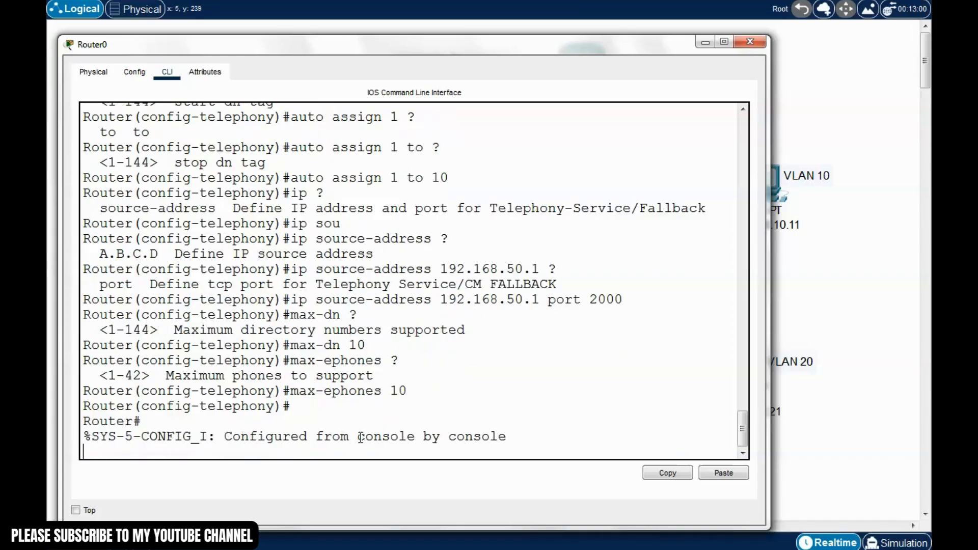
{"action": "key", "text": "Return"}
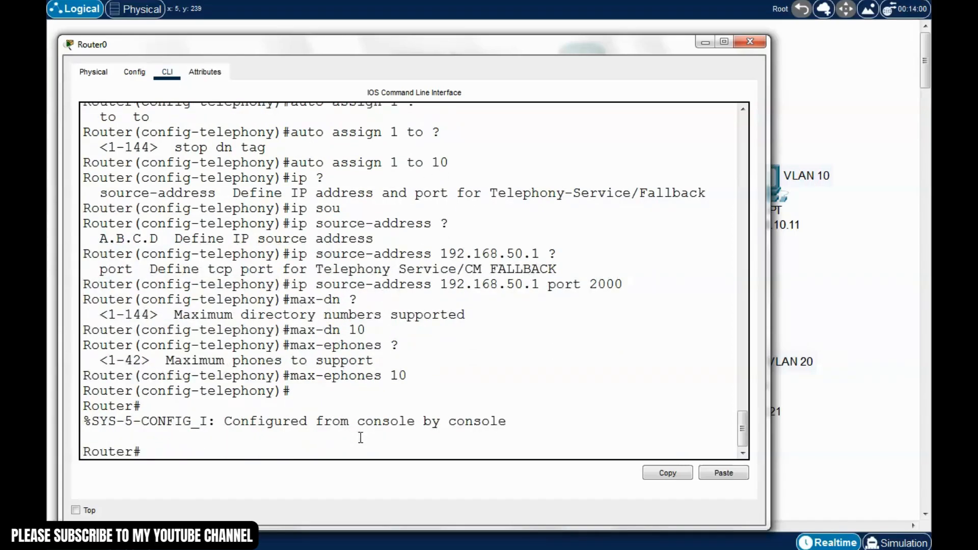
{"action": "type", "text": "write"}
{"action": "key", "text": "Return"}
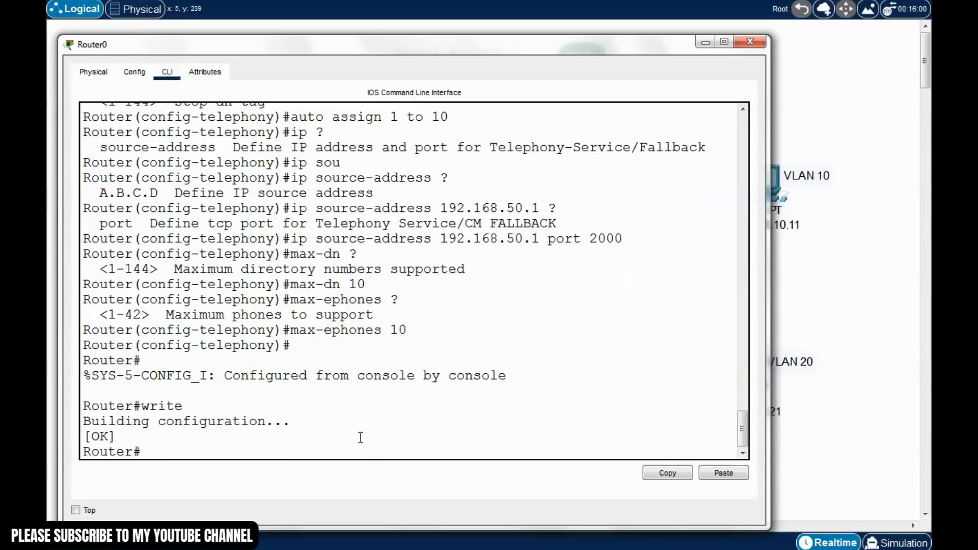
Enter global configuration mode on Router0 with 'conf t'
{"action": "type", "text": "conf t"}
{"action": "key", "text": "Return"}
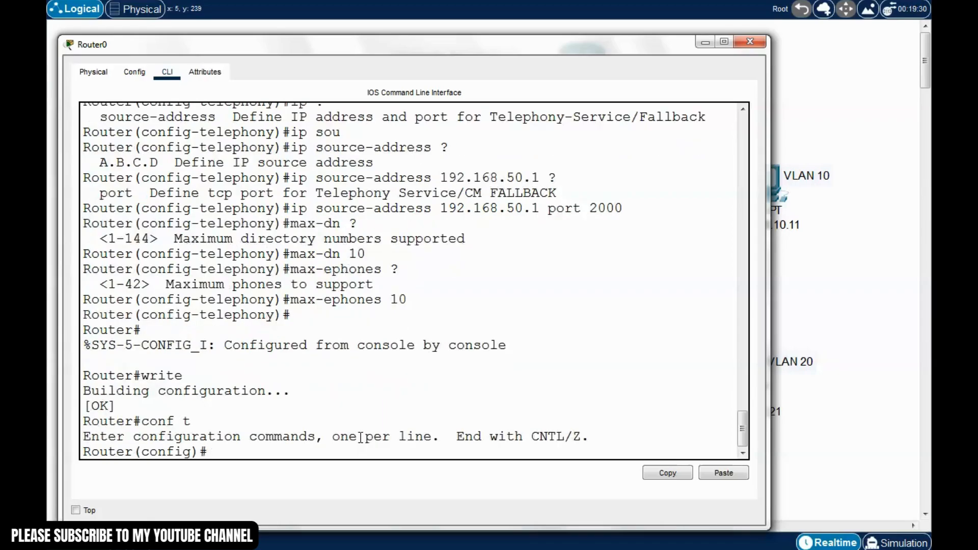
{"action": "left_click_drag", "start_coordinate": [224, 452], "coordinate": [115, 452]}
{"action": "left_click", "coordinate": [220, 453]}
List the configuration commands, find ephone-dn, and type 'ephone-dn 1'
{"action": "type", "text": "?"}
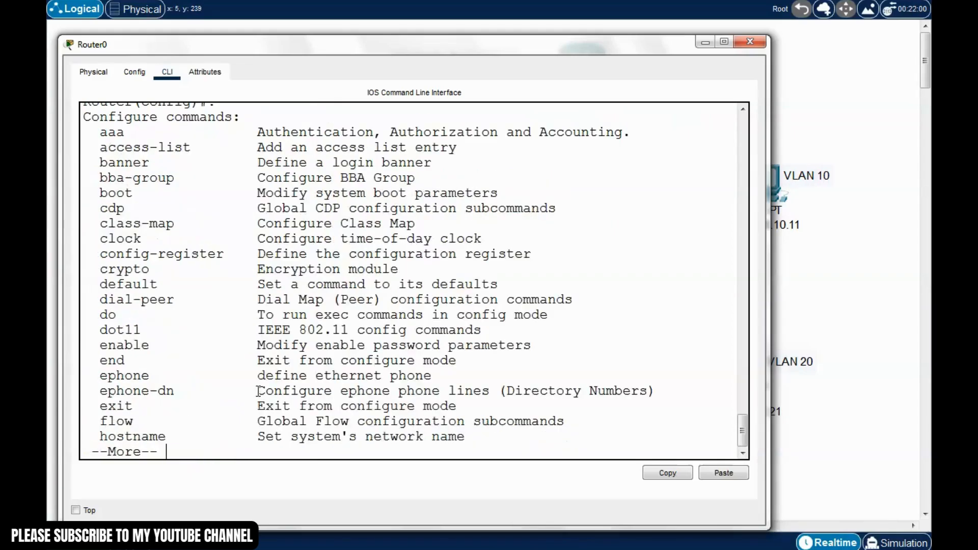
{"action": "key", "text": "space"}
{"action": "key", "text": "space"}
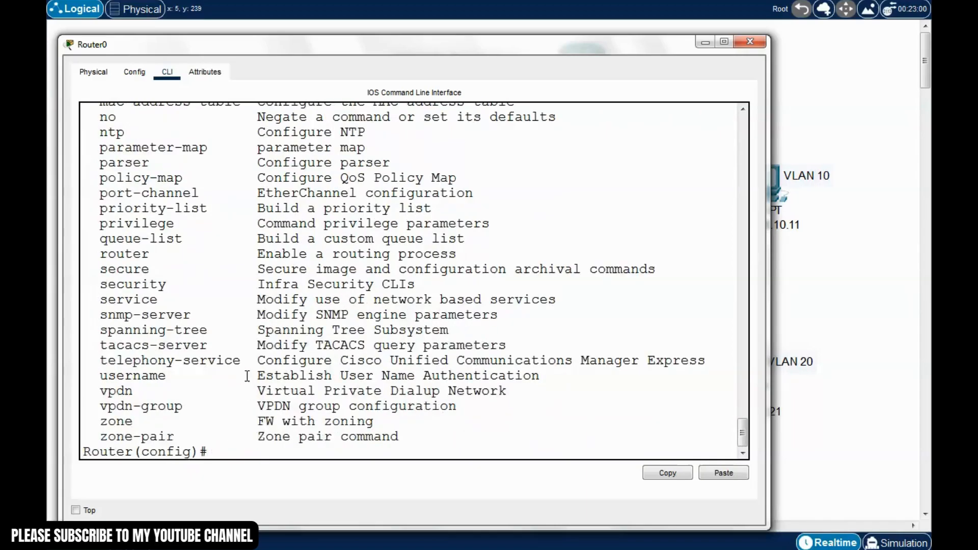
{"action": "scroll", "coordinate": [247, 376], "scroll_direction": "up", "scroll_amount": 6}
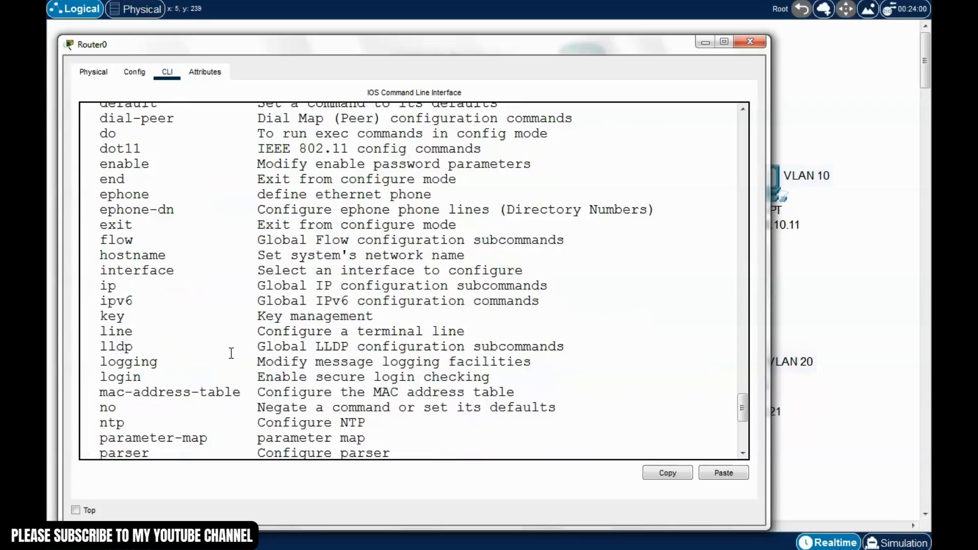
{"action": "left_click_drag", "start_coordinate": [100, 210], "coordinate": [172, 212]}
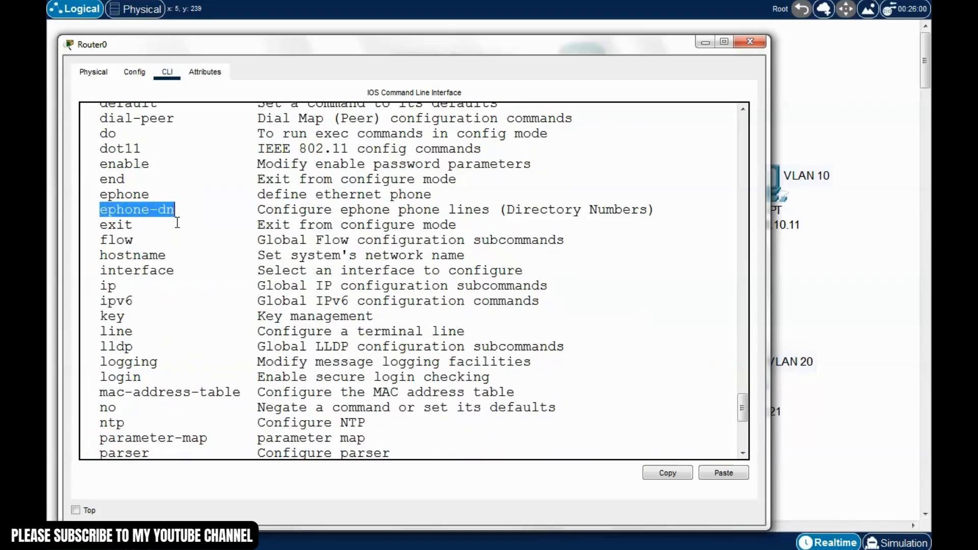
{"action": "left_click_drag", "start_coordinate": [258, 210], "coordinate": [657, 213]}
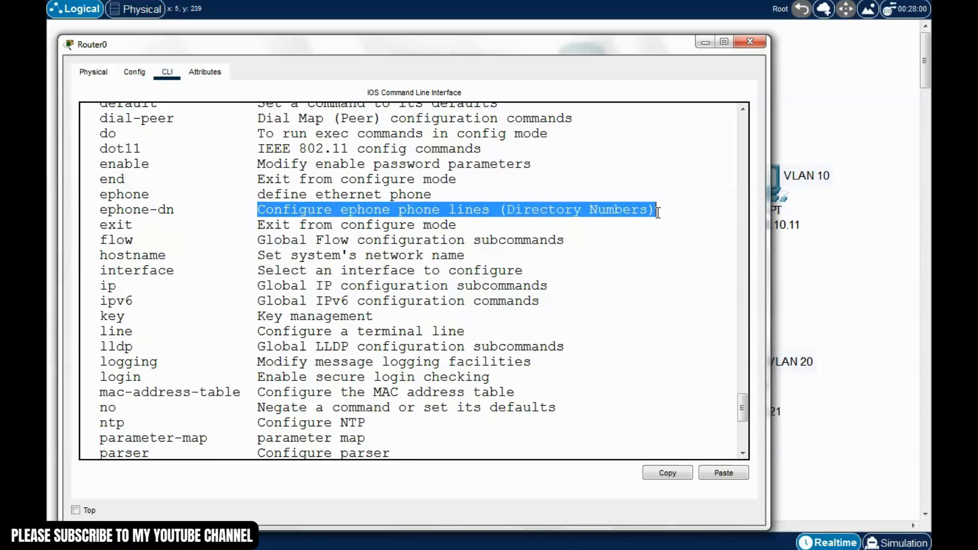
{"action": "scroll", "coordinate": [184, 216], "scroll_direction": "down", "scroll_amount": 7}
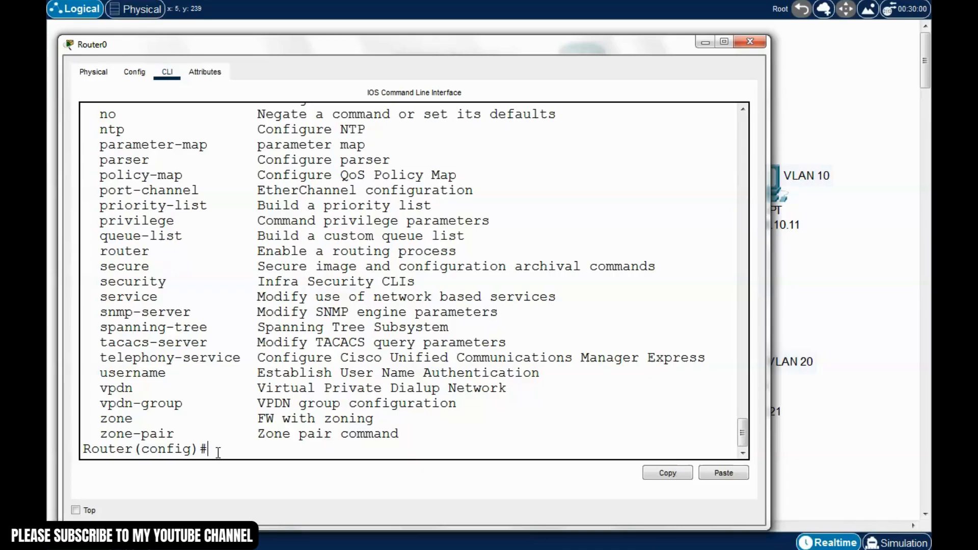
{"action": "scroll", "coordinate": [181, 273], "scroll_direction": "up", "scroll_amount": 6}
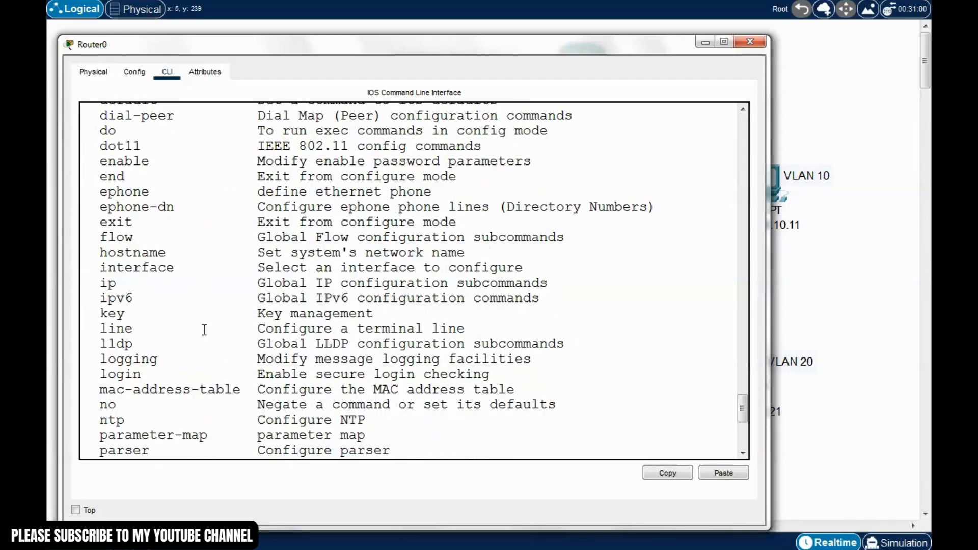
{"action": "scroll", "coordinate": [205, 330], "scroll_direction": "down", "scroll_amount": 6}
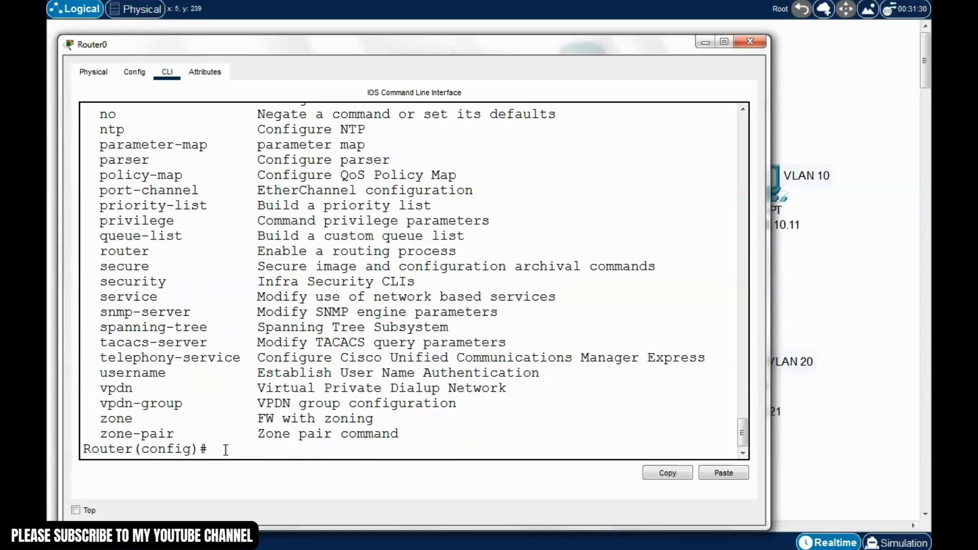
{"action": "type", "text": "ephone-dn 1"}
Create ephone-dn 1 with number 10001 and exit its settings
{"action": "key", "text": "Return"}
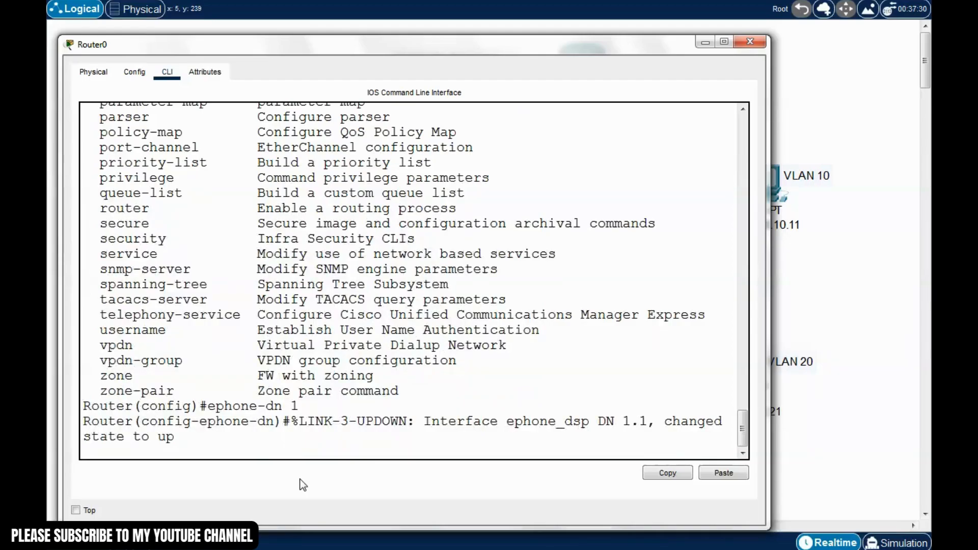
{"action": "key", "text": "Return"}
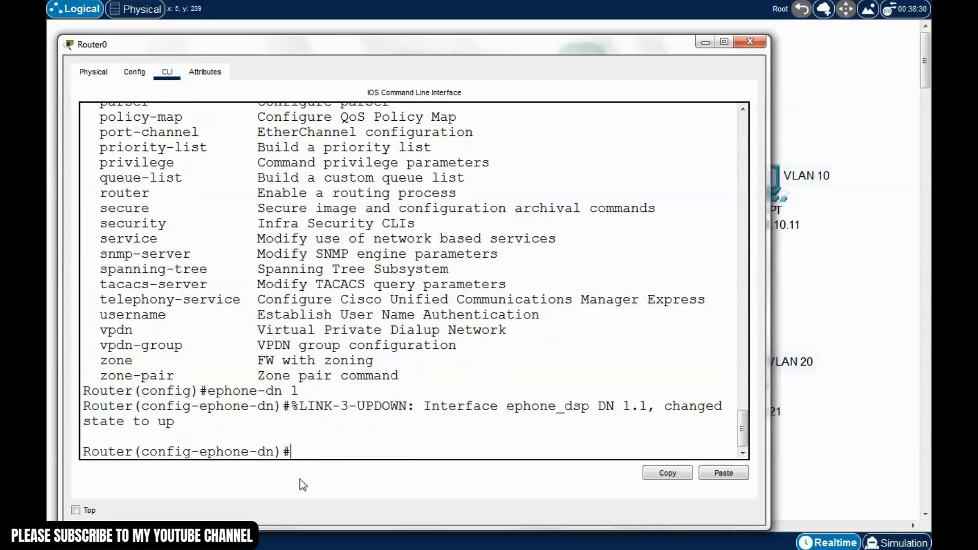
{"action": "type", "text": "?"}
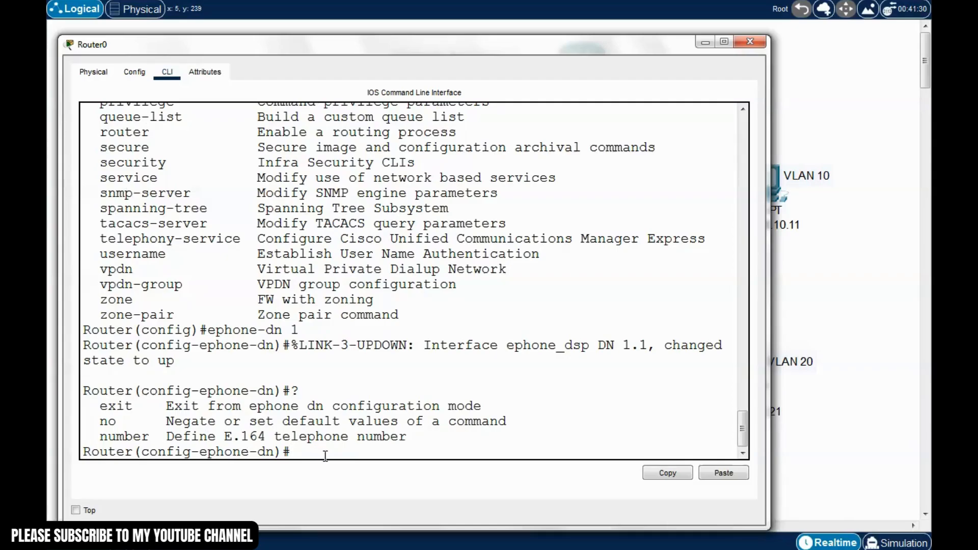
{"action": "type", "text": "number 10001"}
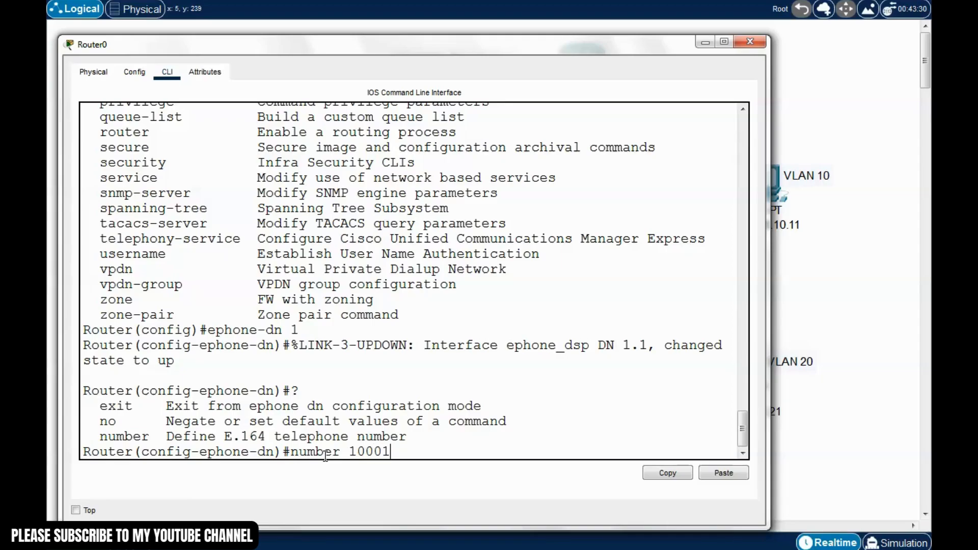
{"action": "key", "text": "Return"}
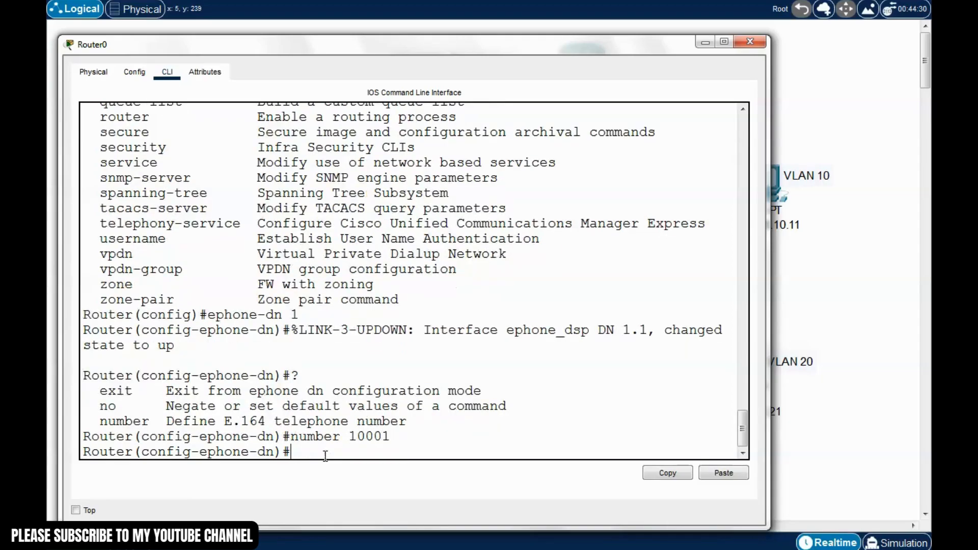
{"action": "type", "text": "exit"}
{"action": "key", "text": "Return"}
Create ephone-dn 2 with number 10002
{"action": "key", "text": "Up"}
{"action": "key", "text": "Up"}
{"action": "key", "text": "Up"}
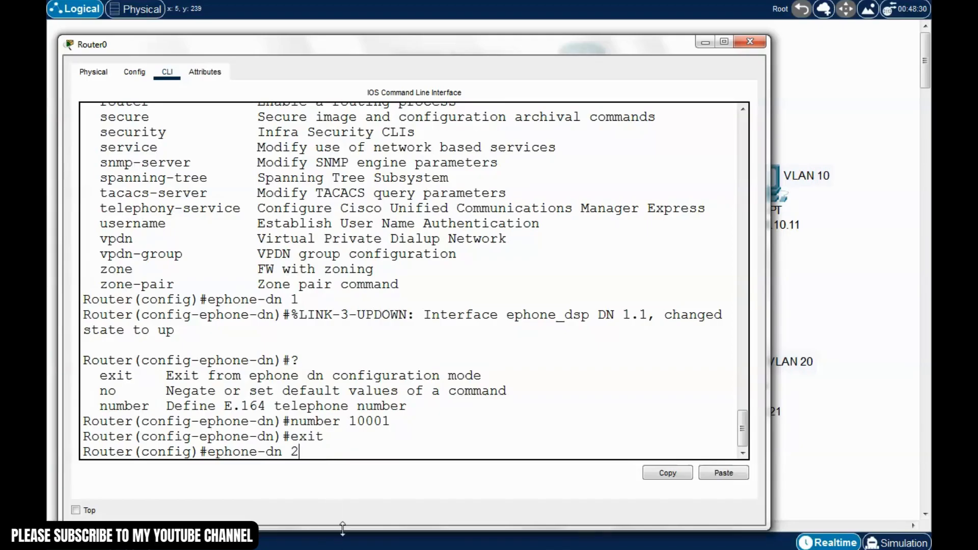
{"action": "type", "text": "2"}
{"action": "key", "text": "Return"}
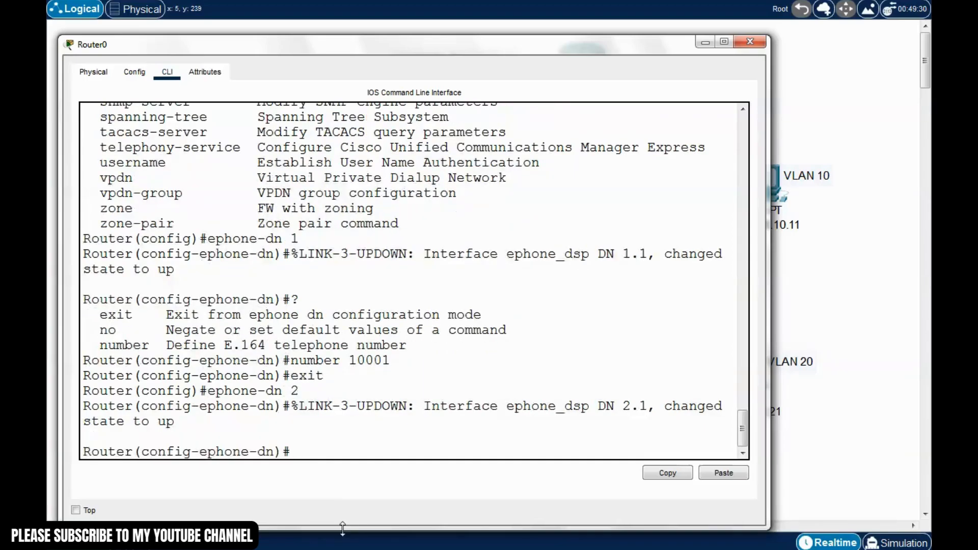
{"action": "type", "text": "number 10002"}
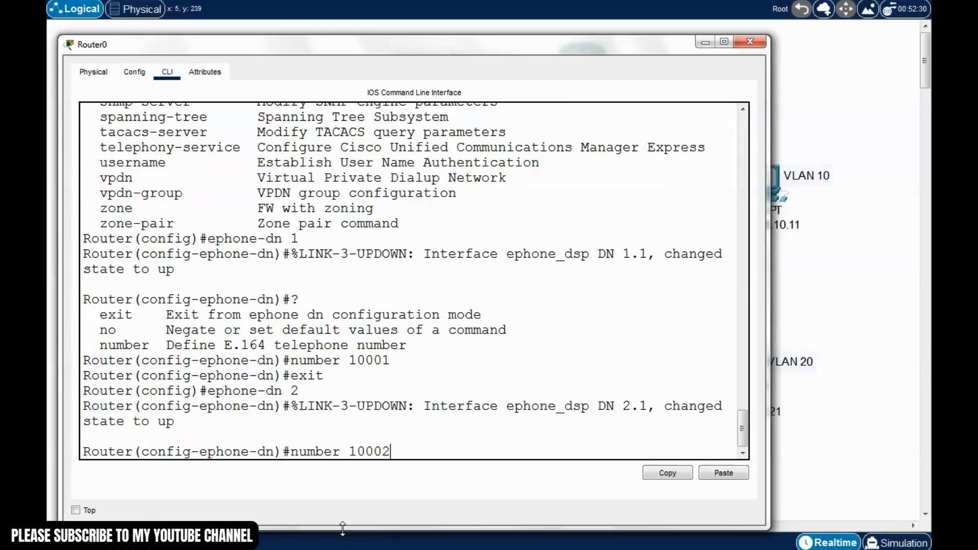
{"action": "key", "text": "Return"}
Exit configuration mode and save the configuration with write
{"action": "key", "text": "ctrl+z"}
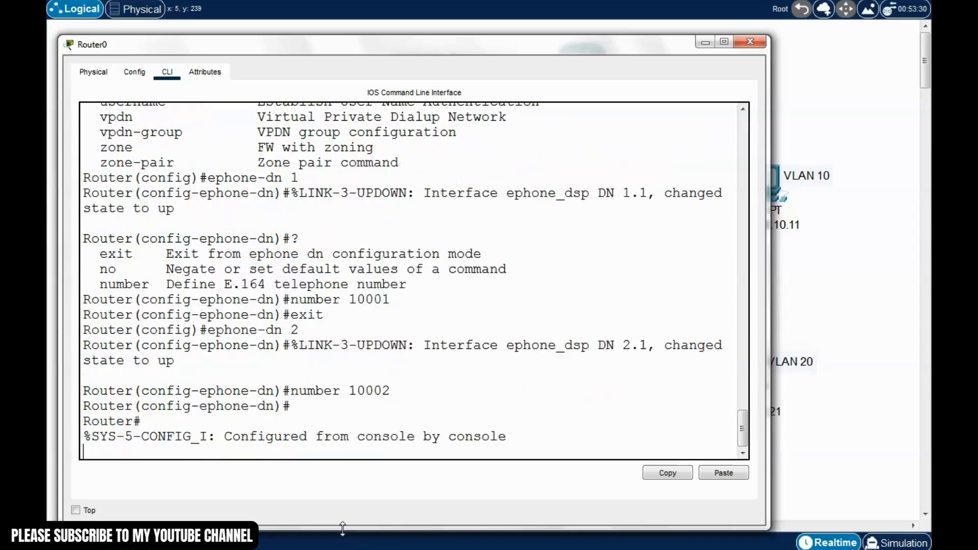
{"action": "type", "text": "write"}
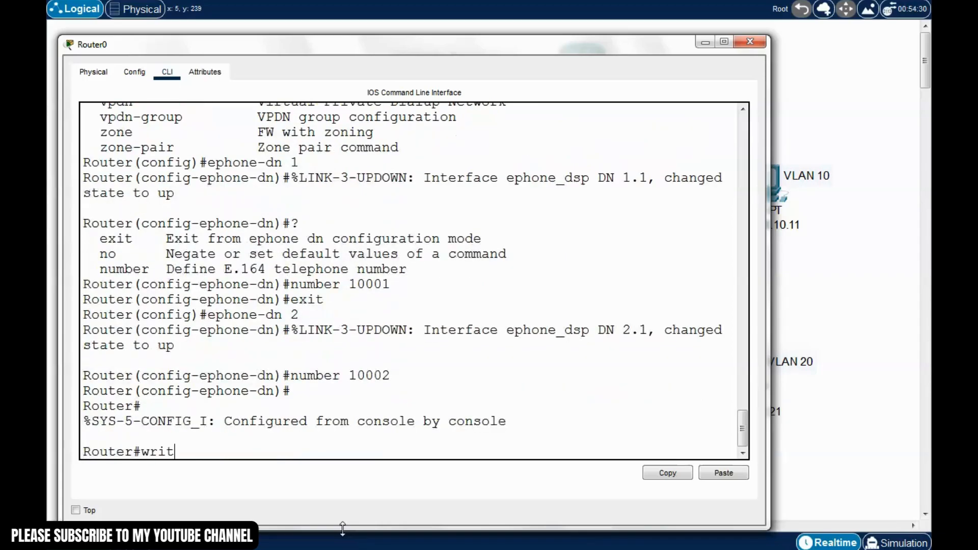
{"action": "key", "text": "Return"}
Display Router0's running configuration with 'show run' and page through it
{"action": "type", "text": "sh"}
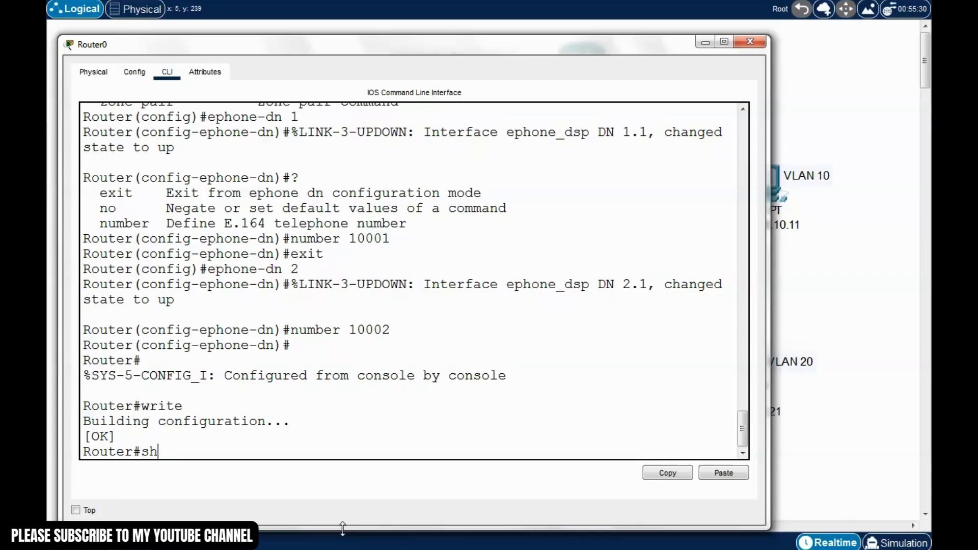
{"action": "type", "text": "ow run"}
{"action": "key", "text": "Return"}
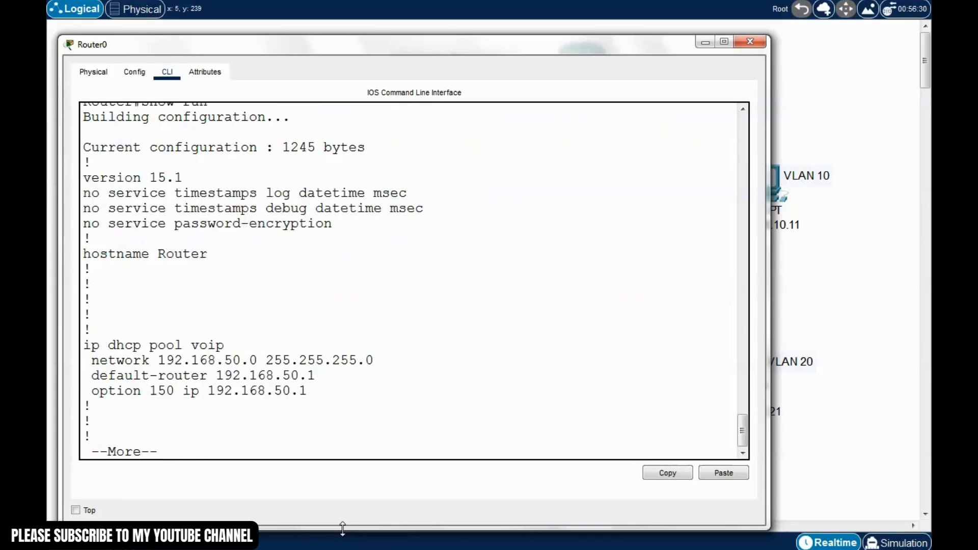
{"action": "key", "text": "space"}
{"action": "key", "text": "space"}
{"action": "key", "text": "space"}
{"action": "key", "text": "space"}
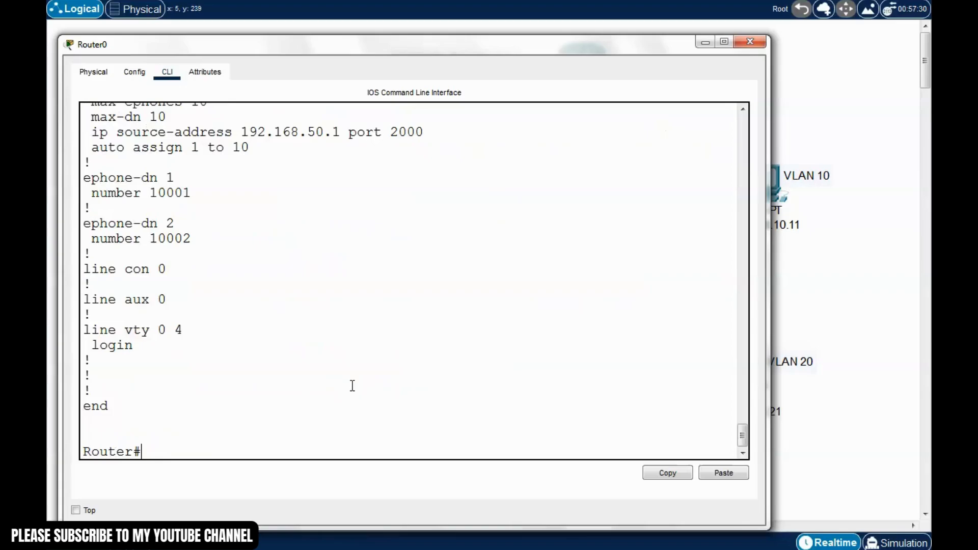
{"action": "scroll", "coordinate": [352, 385], "scroll_direction": "up", "scroll_amount": 15}
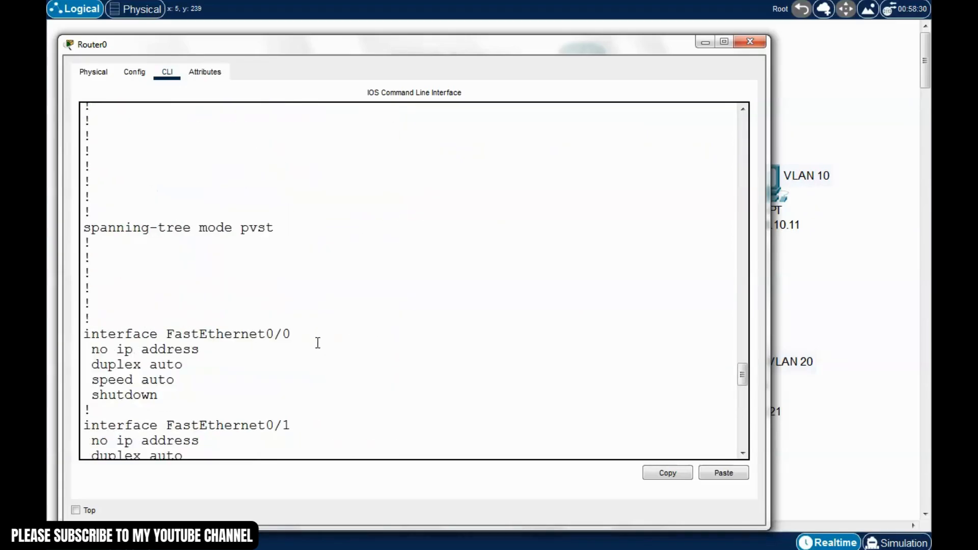
{"action": "scroll", "coordinate": [317, 342], "scroll_direction": "up", "scroll_amount": 15}
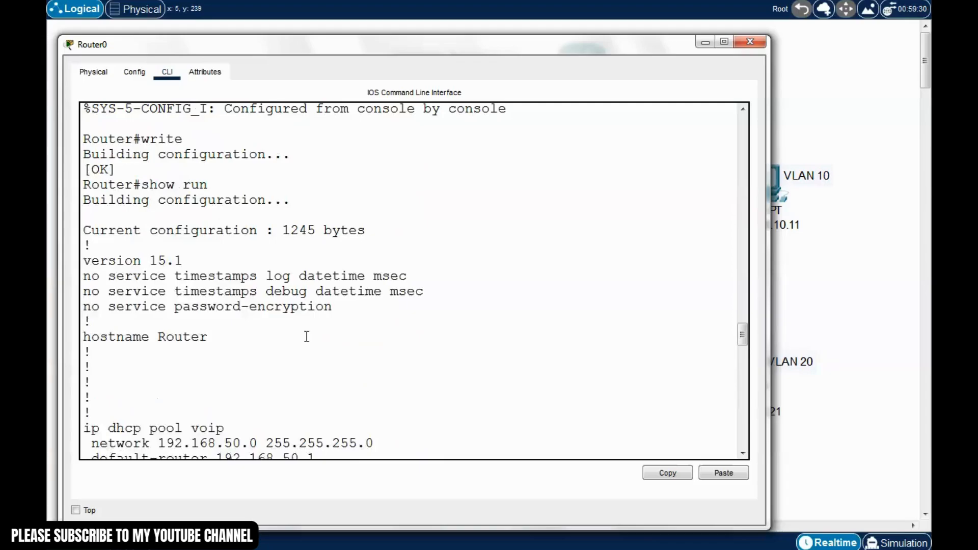
{"action": "scroll", "coordinate": [305, 336], "scroll_direction": "up", "scroll_amount": 1}
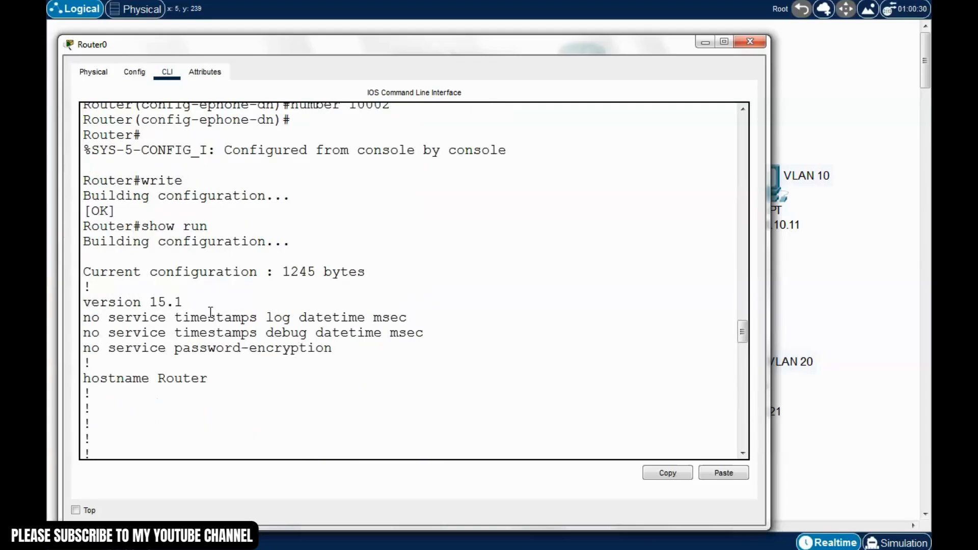
{"action": "scroll", "coordinate": [210, 312], "scroll_direction": "down", "scroll_amount": 1}
{"action": "left_click_drag", "start_coordinate": [223, 187], "coordinate": [134, 186]}
{"action": "left_click", "coordinate": [182, 310]}
{"action": "scroll", "coordinate": [207, 334], "scroll_direction": "down", "scroll_amount": 2}
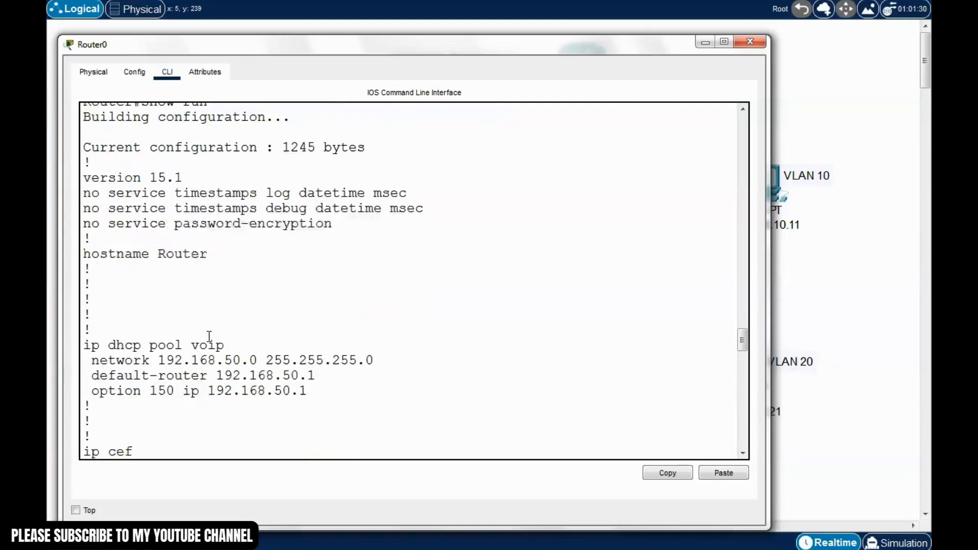
{"action": "scroll", "coordinate": [210, 336], "scroll_direction": "down", "scroll_amount": 1}
Highlight the voip DHCP pool: network 192.168.50.0, default-router 192.168.50.1, option 150
{"action": "left_click_drag", "start_coordinate": [165, 306], "coordinate": [192, 307]}
{"action": "left_click_drag", "start_coordinate": [184, 349], "coordinate": [189, 349]}
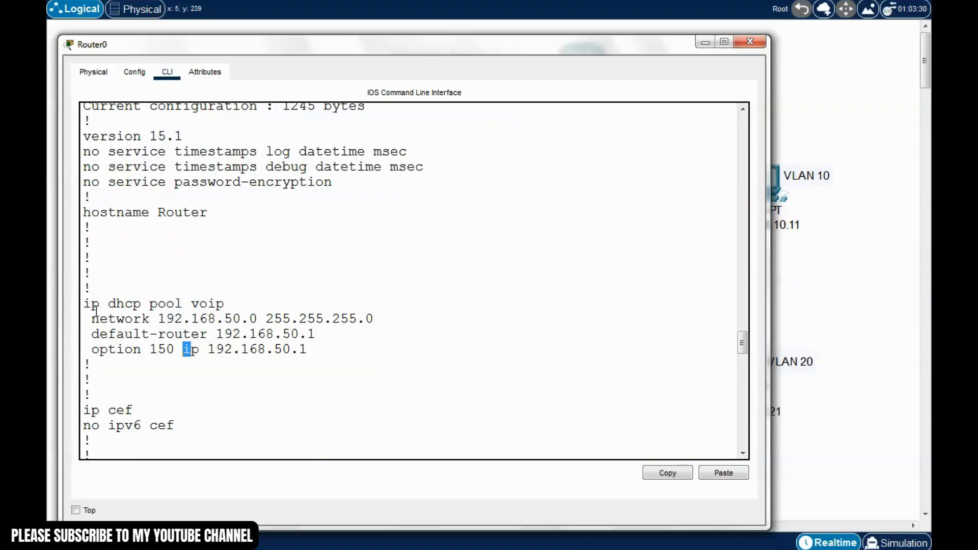
{"action": "left_click_drag", "start_coordinate": [93, 321], "coordinate": [275, 320]}
{"action": "left_click_drag", "start_coordinate": [383, 322], "coordinate": [273, 308]}
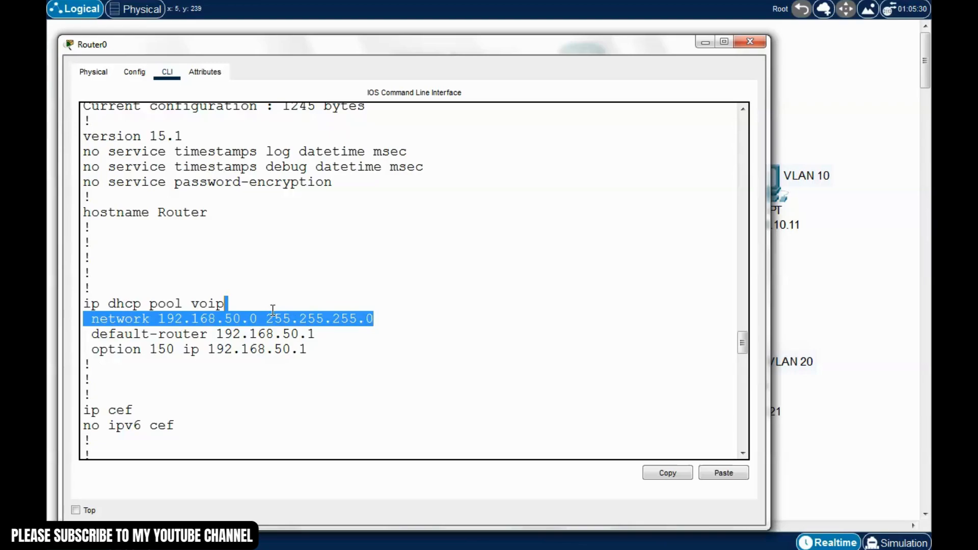
{"action": "left_click", "coordinate": [253, 354]}
{"action": "left_click_drag", "start_coordinate": [312, 334], "coordinate": [181, 334]}
{"action": "left_click", "coordinate": [202, 334]}
{"action": "left_click_drag", "start_coordinate": [320, 338], "coordinate": [207, 335]}
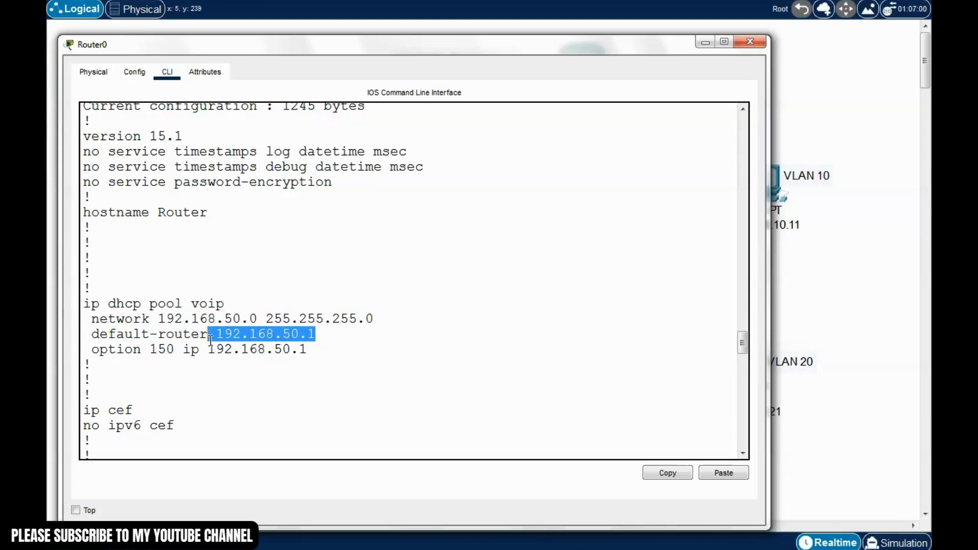
{"action": "left_click", "coordinate": [215, 386]}
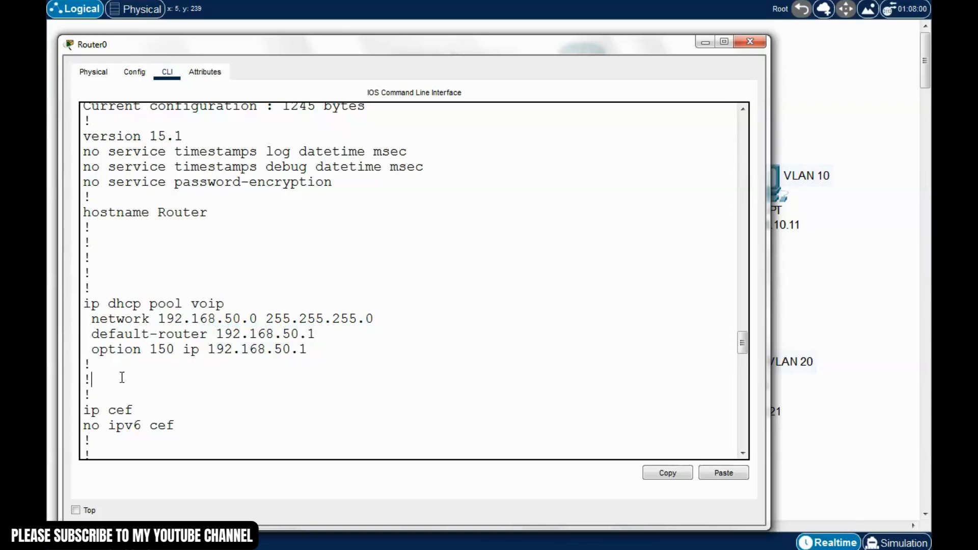
{"action": "left_click_drag", "start_coordinate": [92, 350], "coordinate": [183, 350]}
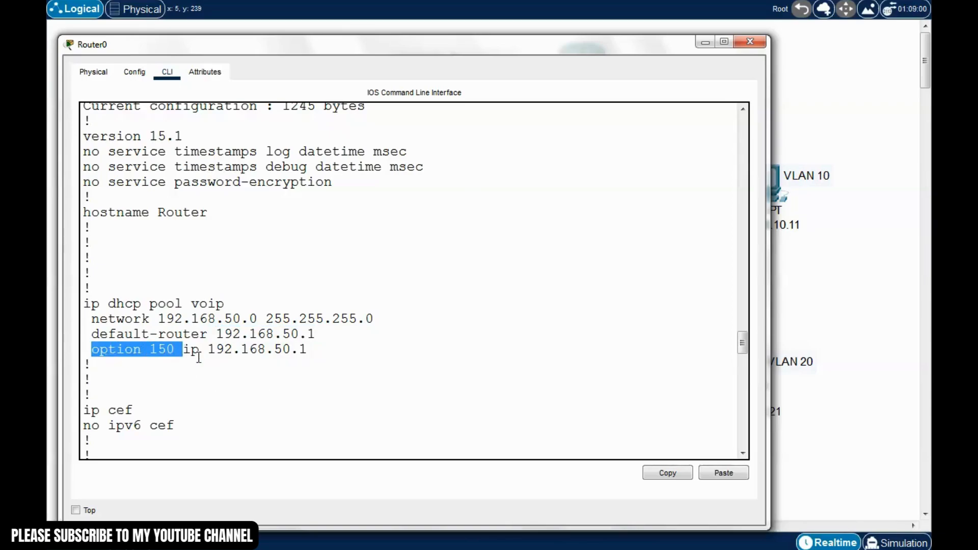
{"action": "left_click_drag", "start_coordinate": [306, 350], "coordinate": [219, 350]}
{"action": "left_click", "coordinate": [273, 371]}
Highlight the dot1Q 99 and 50 subinterfaces and voice address 192.168.50.1
{"action": "scroll", "coordinate": [275, 372], "scroll_direction": "down", "scroll_amount": 7}
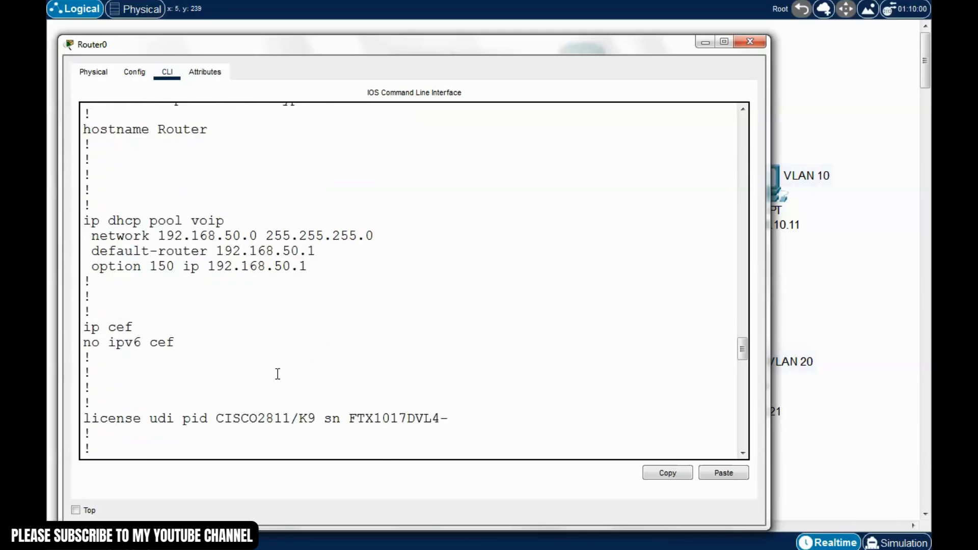
{"action": "scroll", "coordinate": [277, 374], "scroll_direction": "down", "scroll_amount": 8}
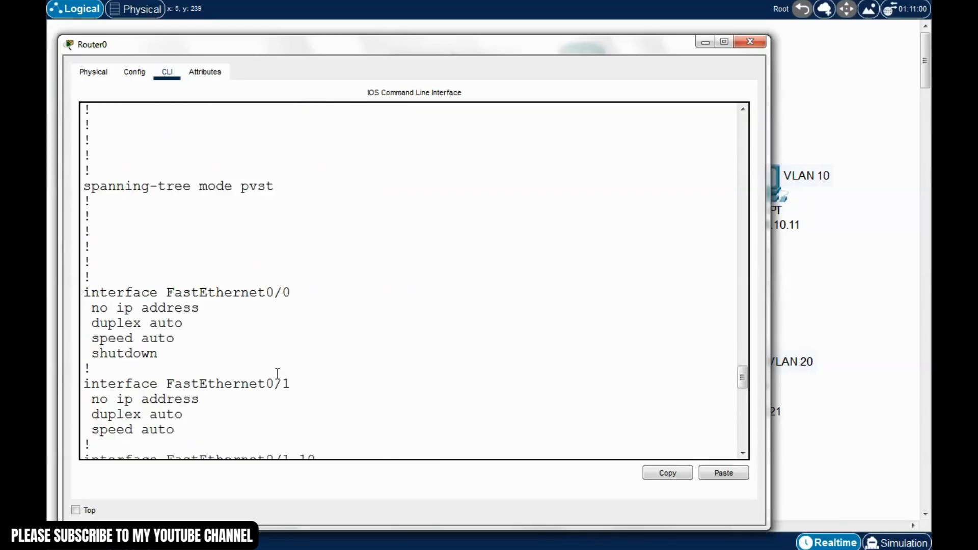
{"action": "scroll", "coordinate": [278, 374], "scroll_direction": "down", "scroll_amount": 2}
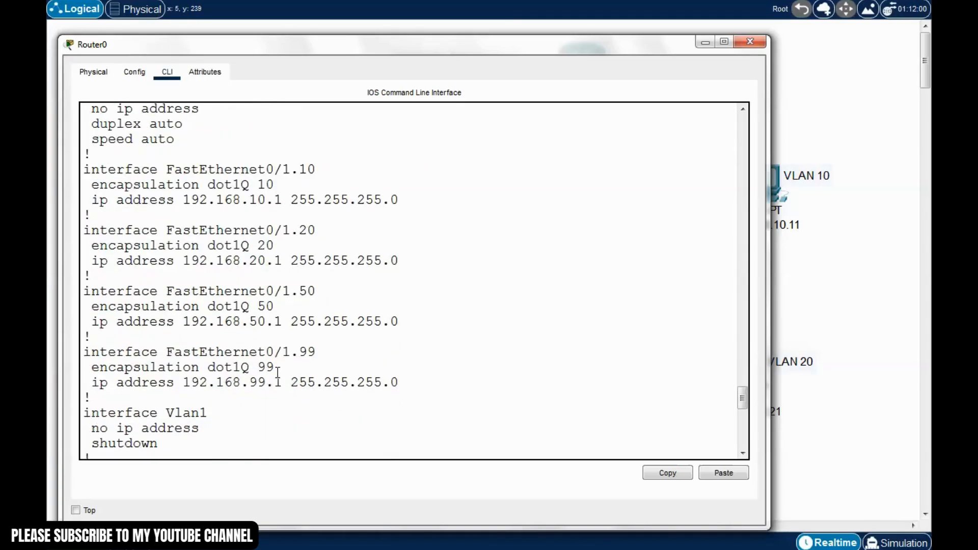
{"action": "left_click_drag", "start_coordinate": [279, 366], "coordinate": [105, 370]}
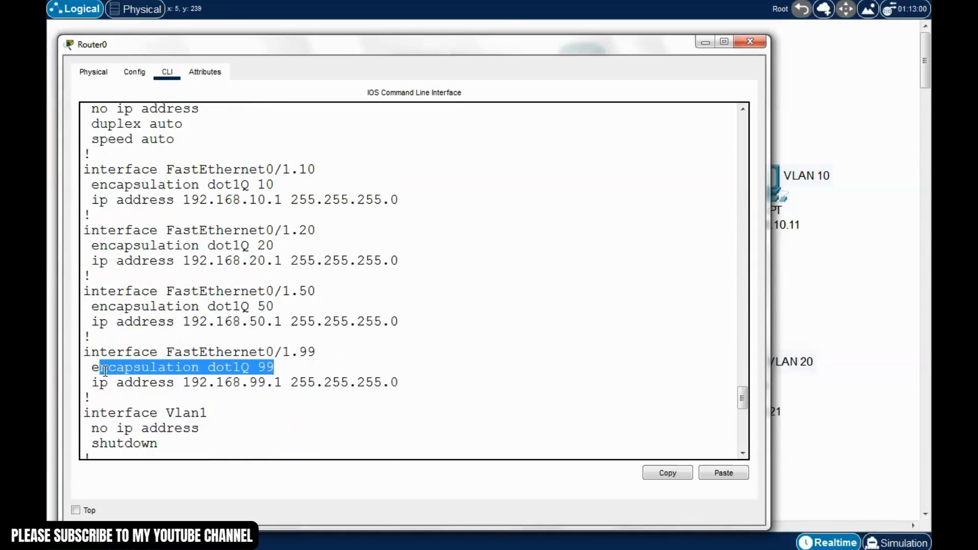
{"action": "left_click", "coordinate": [262, 391]}
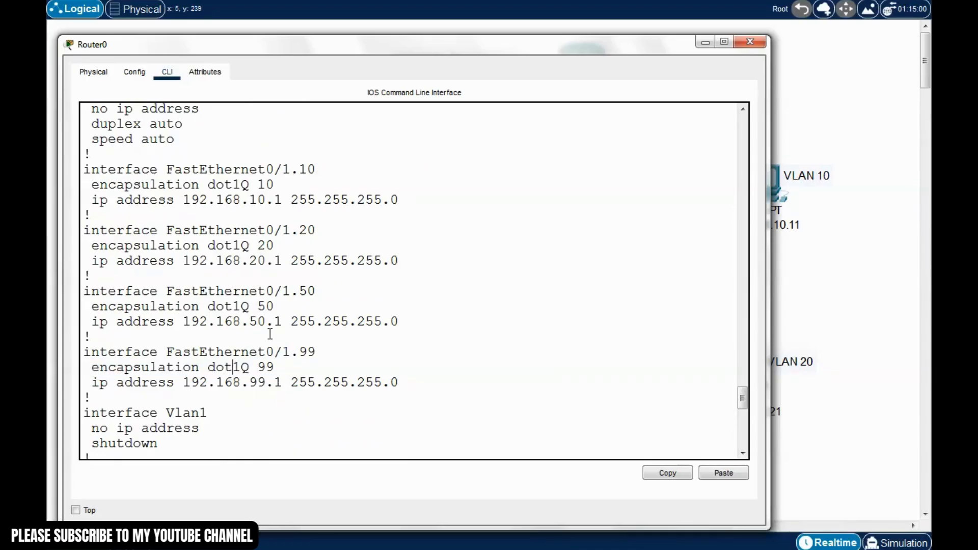
{"action": "left_click_drag", "start_coordinate": [284, 290], "coordinate": [92, 308]}
{"action": "left_click", "coordinate": [326, 292]}
{"action": "left_click", "coordinate": [216, 330]}
{"action": "left_click_drag", "start_coordinate": [190, 325], "coordinate": [405, 325]}
{"action": "left_click", "coordinate": [290, 323]}
Highlight the telephony-service settings max-ephones 10, max-dn 10 and port 2000
{"action": "scroll", "coordinate": [311, 337], "scroll_direction": "down", "scroll_amount": 8}
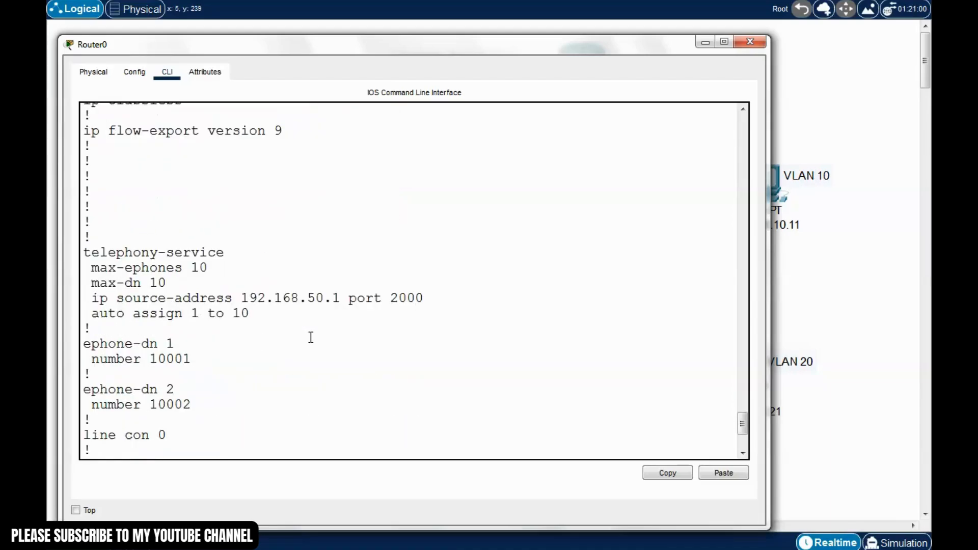
{"action": "left_click_drag", "start_coordinate": [235, 253], "coordinate": [81, 253]}
{"action": "left_click", "coordinate": [133, 281]}
{"action": "left_click_drag", "start_coordinate": [233, 267], "coordinate": [101, 266]}
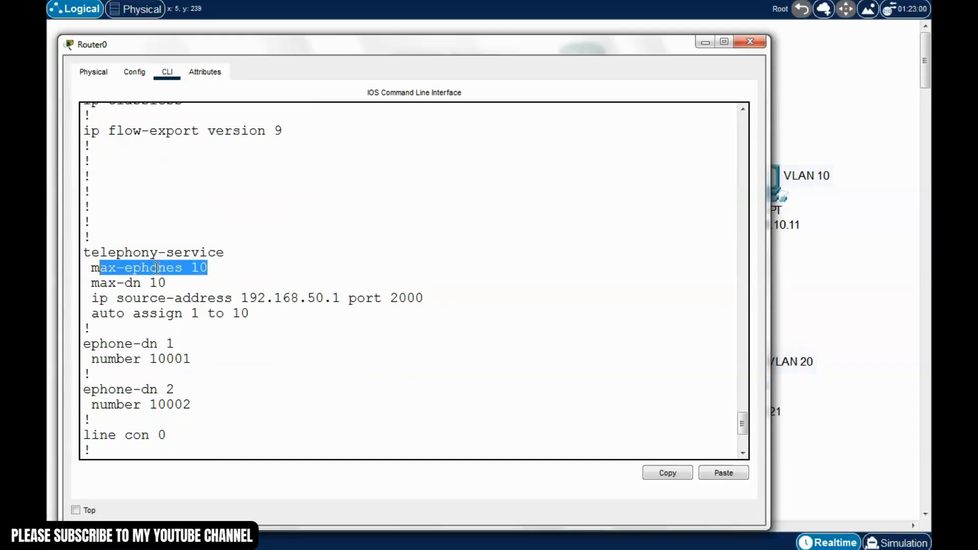
{"action": "left_click", "coordinate": [188, 268]}
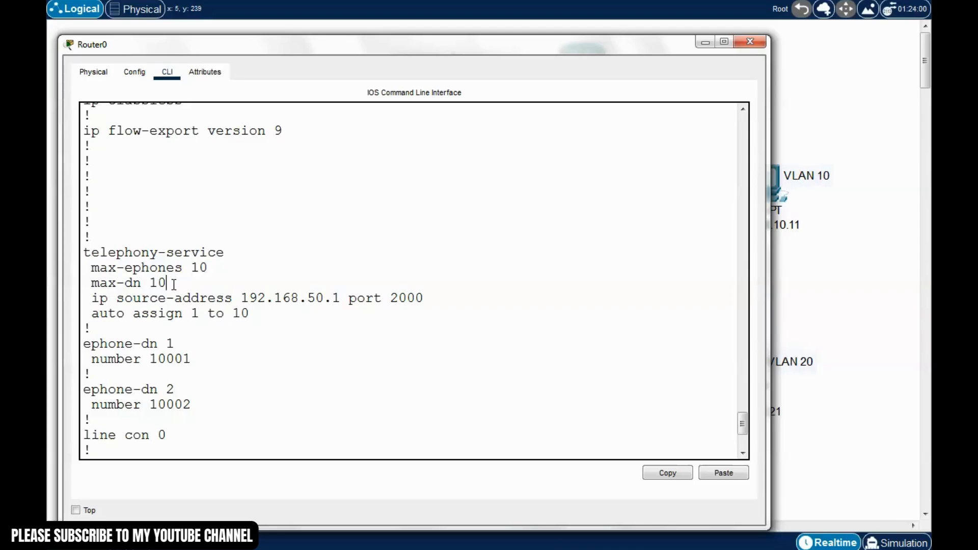
{"action": "left_click_drag", "start_coordinate": [173, 284], "coordinate": [426, 299]}
{"action": "left_click", "coordinate": [179, 283]}
{"action": "left_click", "coordinate": [295, 312]}
{"action": "left_click", "coordinate": [380, 323]}
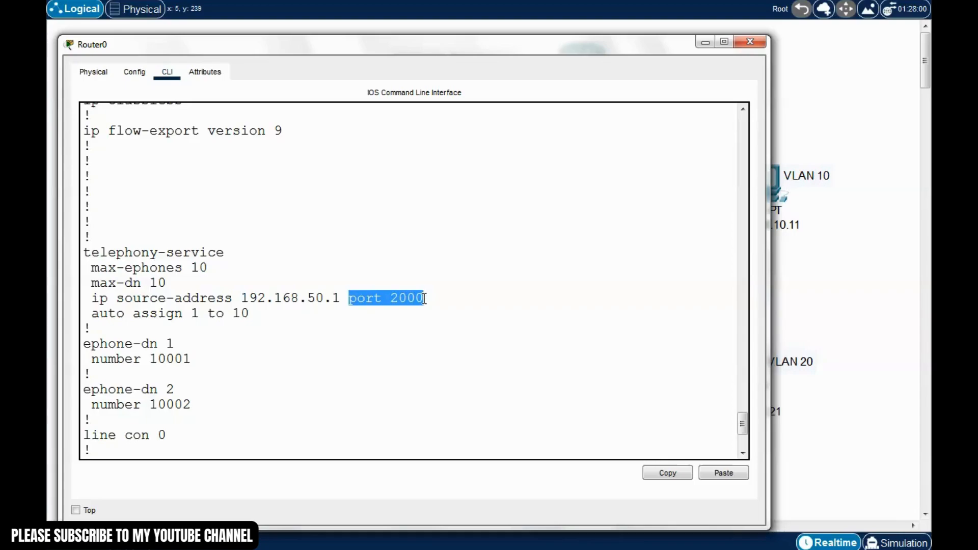
{"action": "left_click", "coordinate": [361, 322]}
{"action": "left_click_drag", "start_coordinate": [260, 314], "coordinate": [232, 334]}
Check the ephone-dn 1 entry with number 10001, then close the Router0 window
{"action": "scroll", "coordinate": [231, 339], "scroll_direction": "down", "scroll_amount": 1}
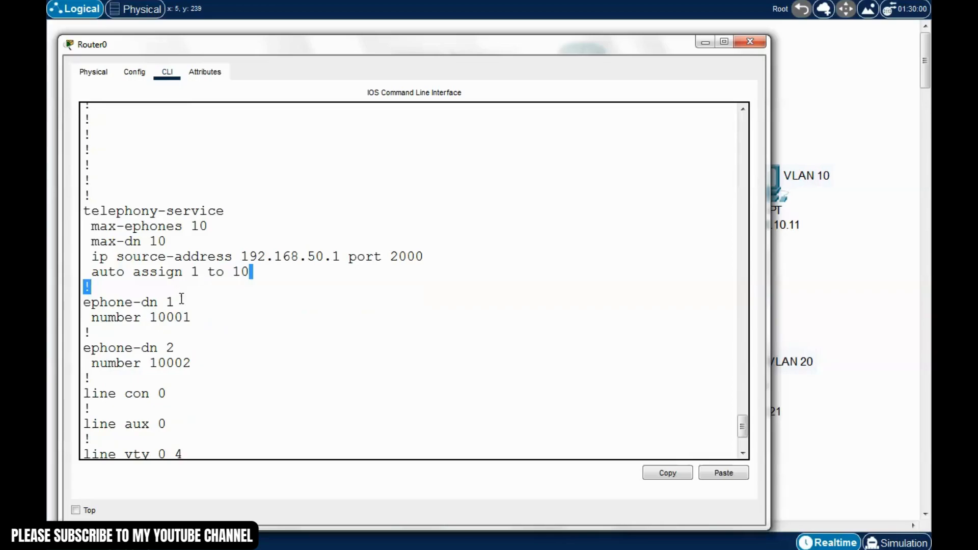
{"action": "left_click_drag", "start_coordinate": [184, 304], "coordinate": [92, 314]}
{"action": "left_click", "coordinate": [109, 320]}
{"action": "left_click_drag", "start_coordinate": [204, 320], "coordinate": [92, 318]}
{"action": "left_click", "coordinate": [158, 324]}
{"action": "left_click_drag", "start_coordinate": [205, 362], "coordinate": [92, 347]}
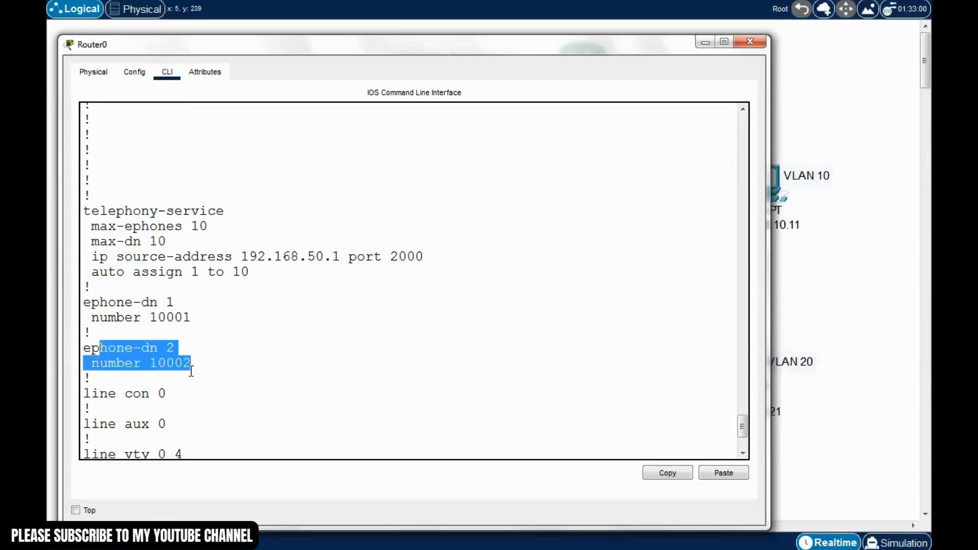
{"action": "left_click", "coordinate": [222, 376]}
{"action": "scroll", "coordinate": [223, 377], "scroll_direction": "down", "scroll_amount": 3}
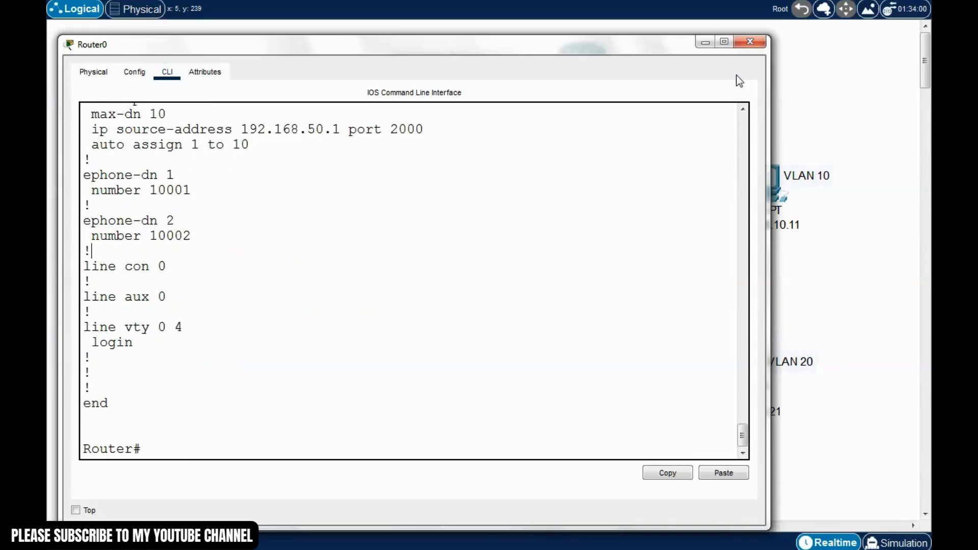
{"action": "left_click", "coordinate": [750, 41]}
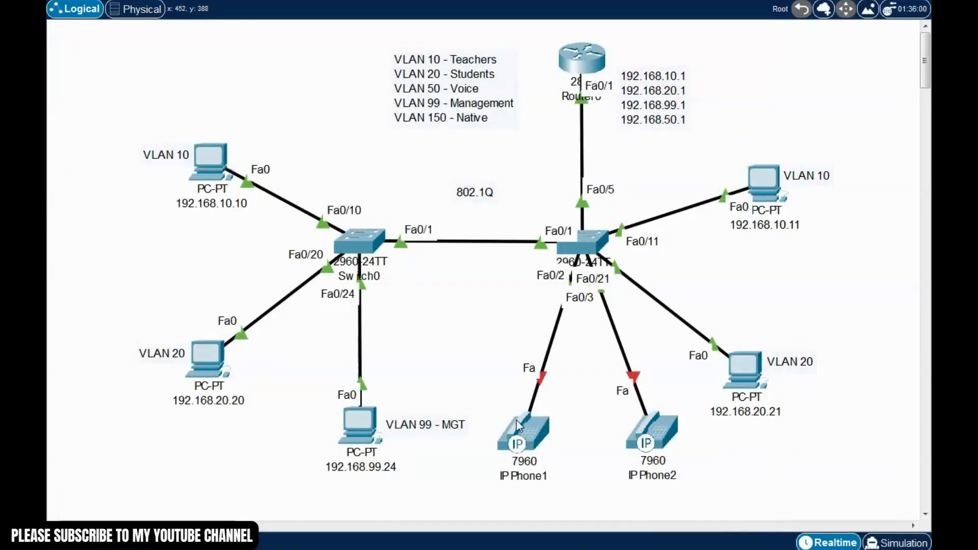
Plug the power adapter into IP Phone1 and close its window
{"action": "left_click", "coordinate": [528, 439]}
{"action": "left_click_drag", "start_coordinate": [589, 85], "coordinate": [393, 53]}
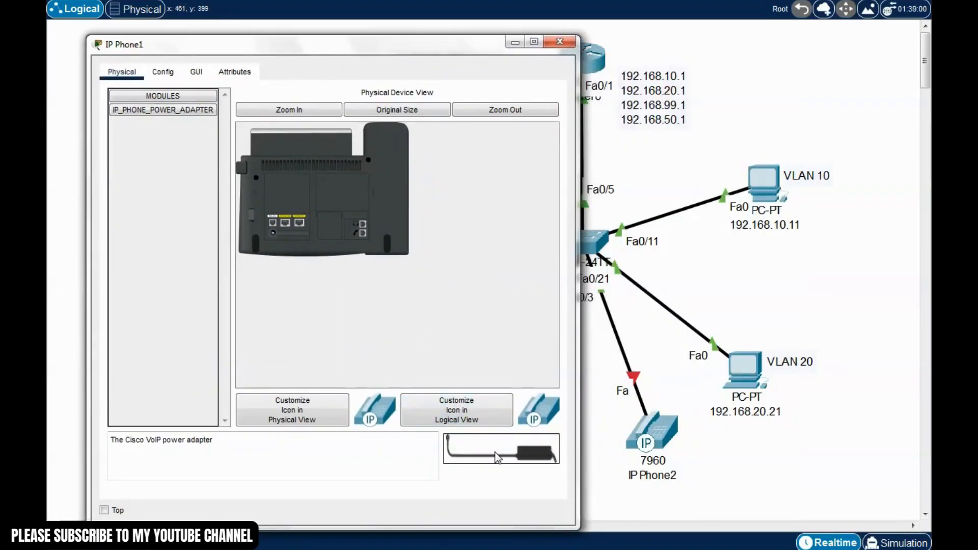
{"action": "left_click_drag", "start_coordinate": [506, 456], "coordinate": [273, 233]}
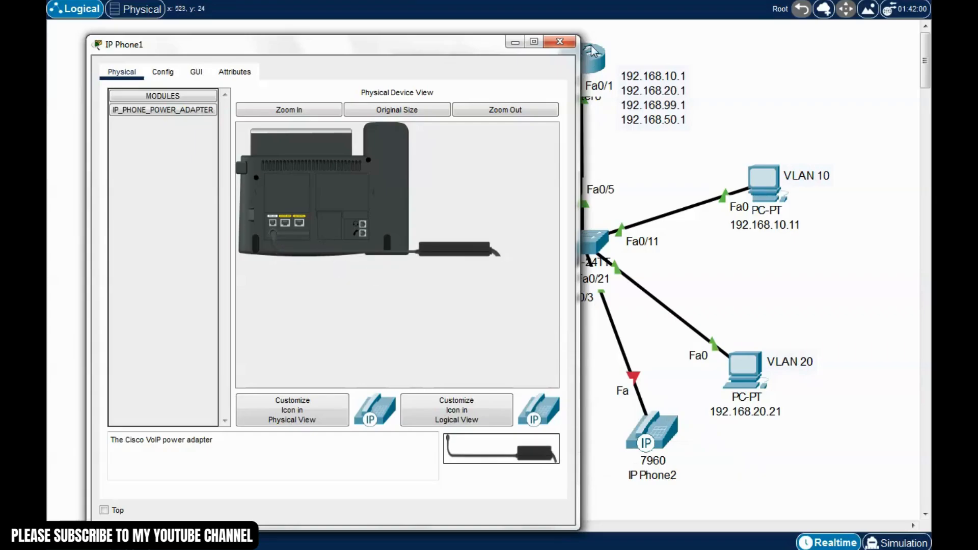
{"action": "left_click", "coordinate": [562, 43]}
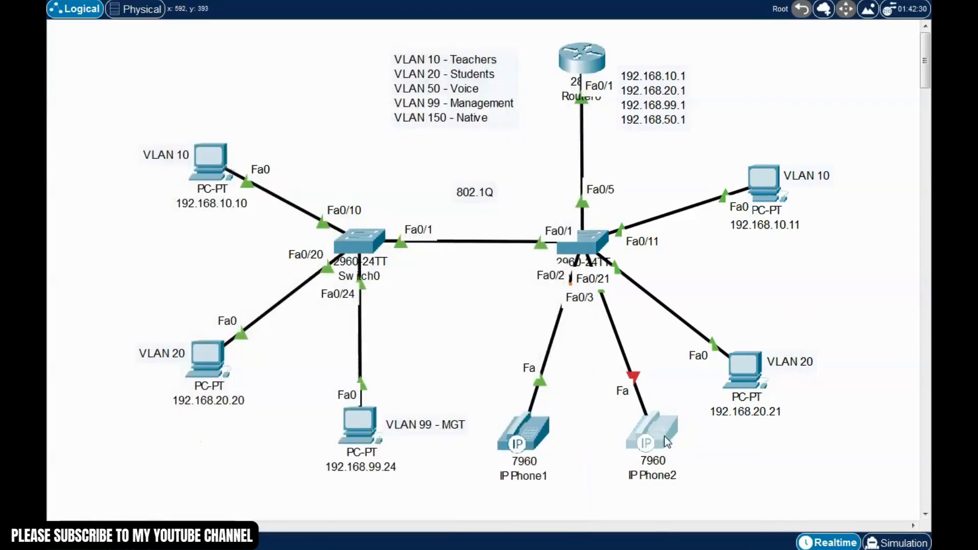
Plug the power adapter into IP Phone2 and close its window
{"action": "left_click", "coordinate": [664, 438]}
{"action": "left_click_drag", "start_coordinate": [466, 81], "coordinate": [424, 61]}
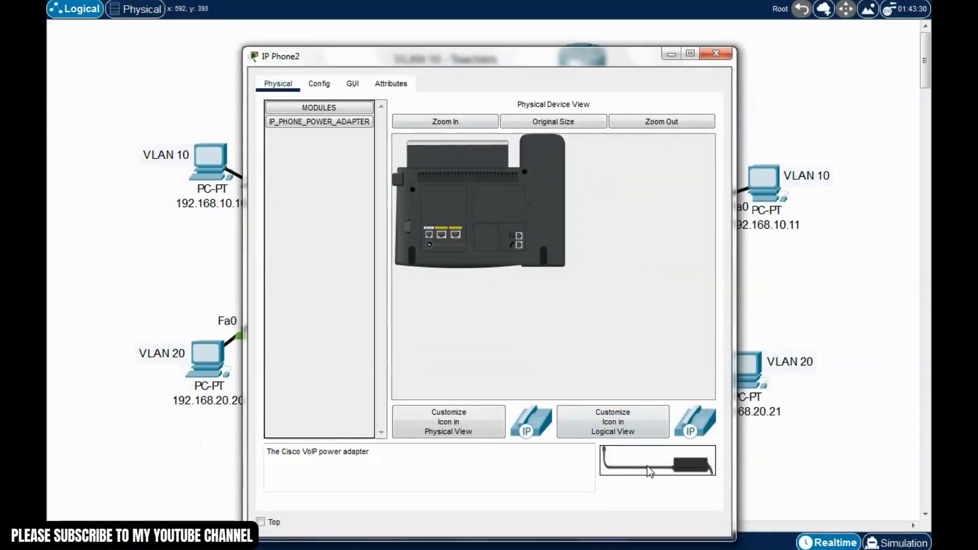
{"action": "left_click_drag", "start_coordinate": [667, 469], "coordinate": [430, 247]}
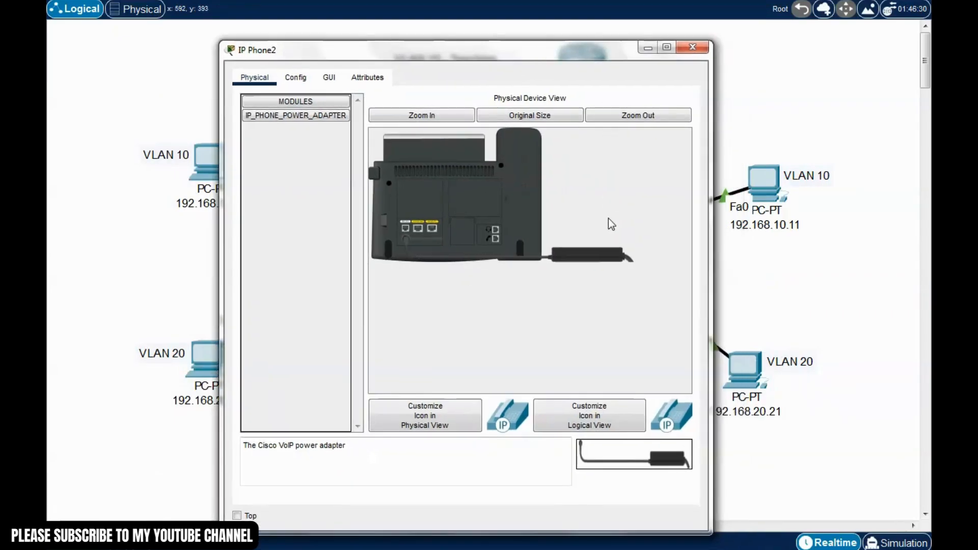
{"action": "left_click", "coordinate": [690, 50]}
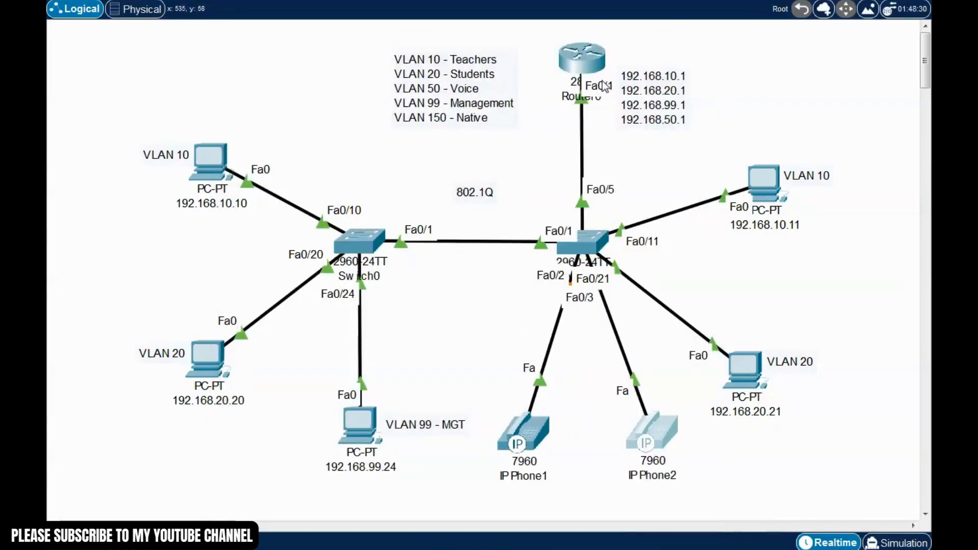
{"action": "left_click", "coordinate": [582, 58]}
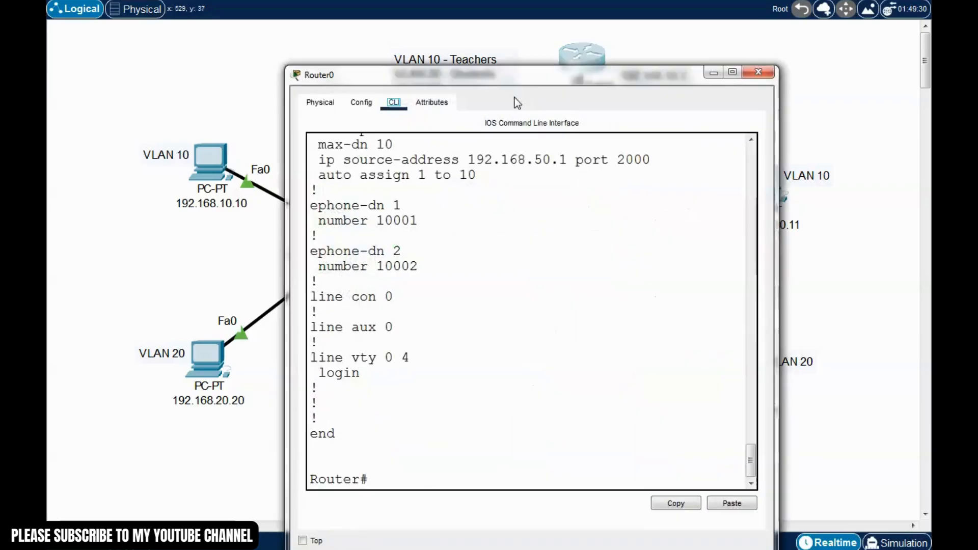
{"action": "left_click_drag", "start_coordinate": [539, 85], "coordinate": [454, 49]}
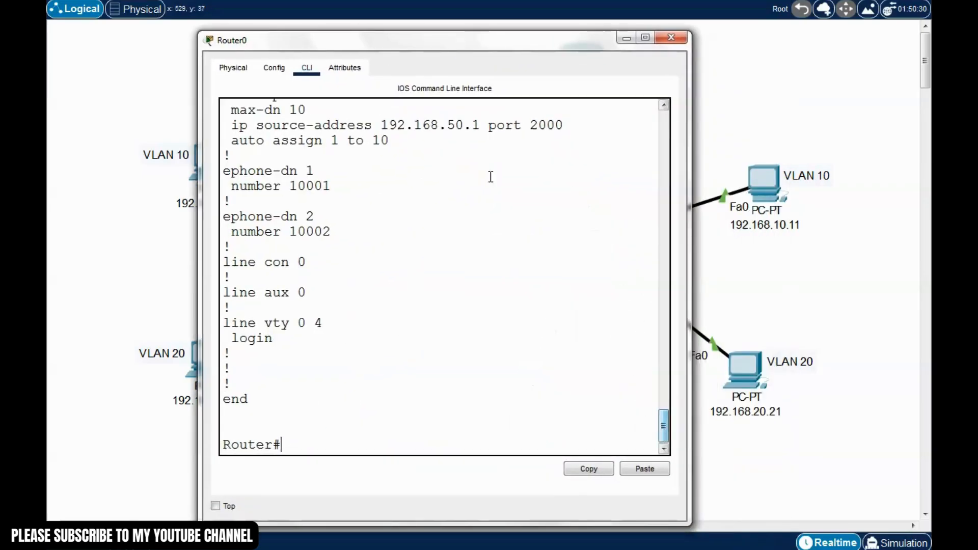
{"action": "left_click_drag", "start_coordinate": [535, 44], "coordinate": [428, 21]}
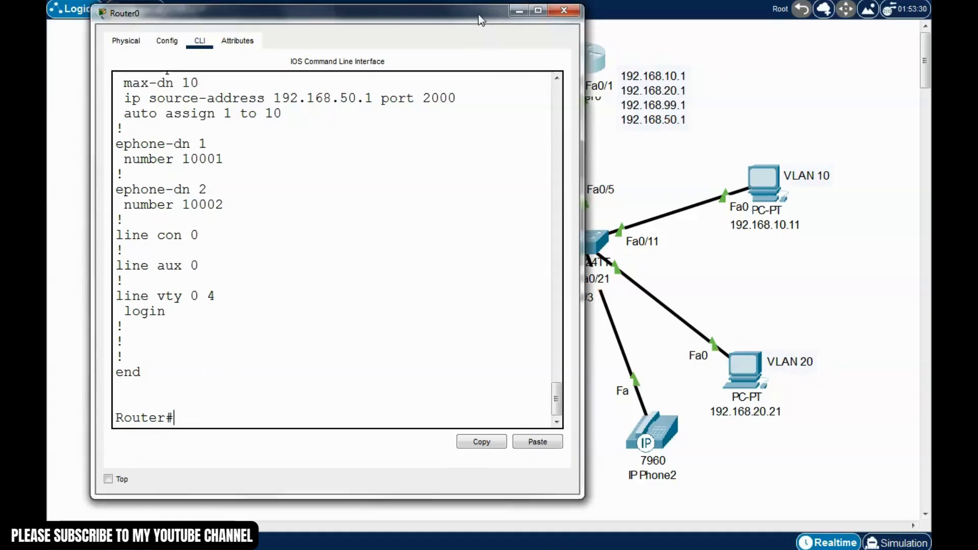
{"action": "left_click_drag", "start_coordinate": [478, 14], "coordinate": [461, 48]}
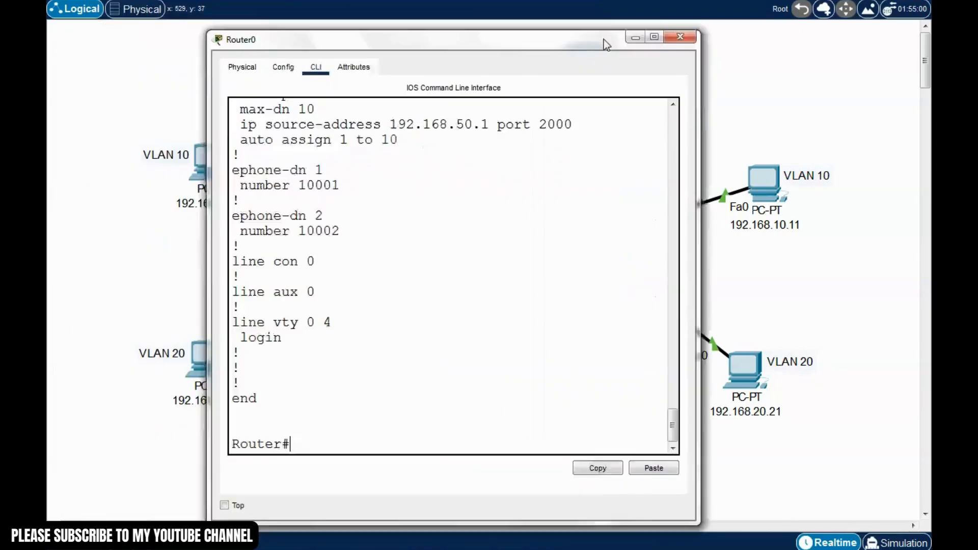
{"action": "left_click_drag", "start_coordinate": [619, 45], "coordinate": [814, 23]}
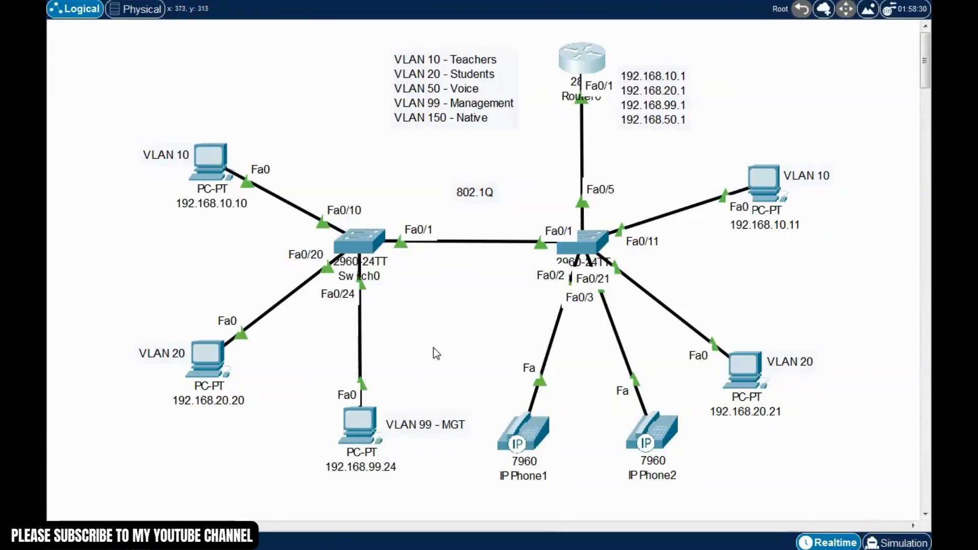
{"action": "left_click", "coordinate": [578, 58]}
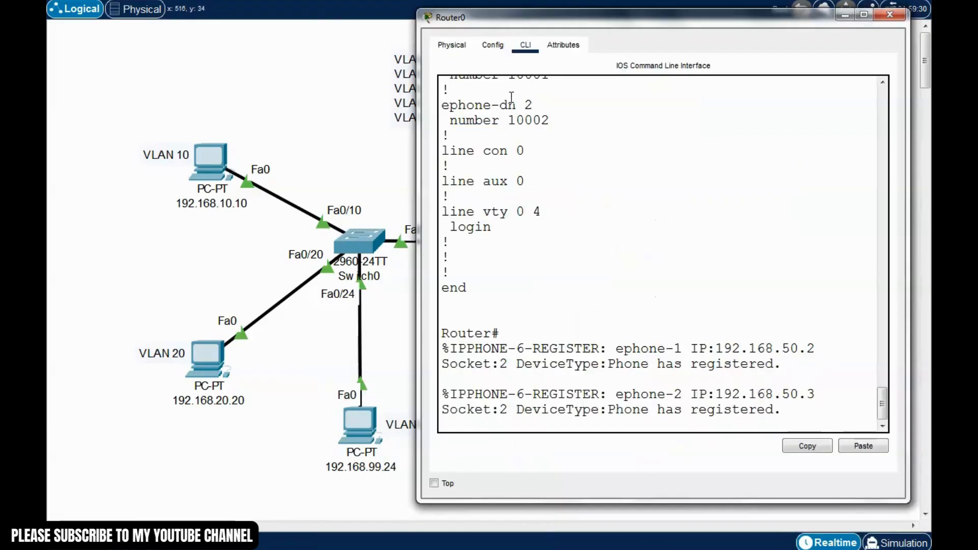
{"action": "left_click_drag", "start_coordinate": [683, 20], "coordinate": [466, 11]}
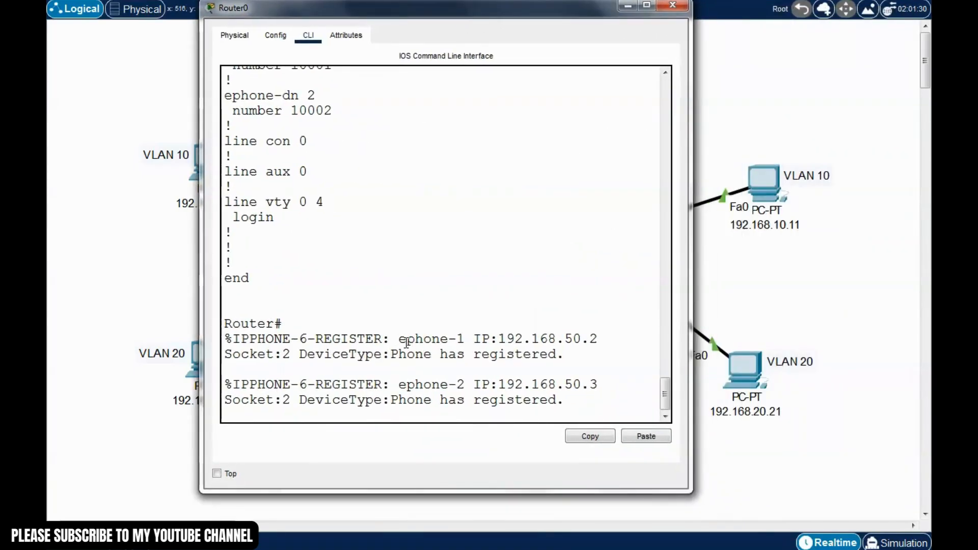
{"action": "left_click_drag", "start_coordinate": [499, 340], "coordinate": [367, 340]}
{"action": "left_click", "coordinate": [448, 371]}
{"action": "left_click", "coordinate": [428, 351]}
{"action": "left_click_drag", "start_coordinate": [468, 342], "coordinate": [395, 342]}
{"action": "left_click", "coordinate": [418, 377]}
{"action": "left_click_drag", "start_coordinate": [570, 405], "coordinate": [251, 388]}
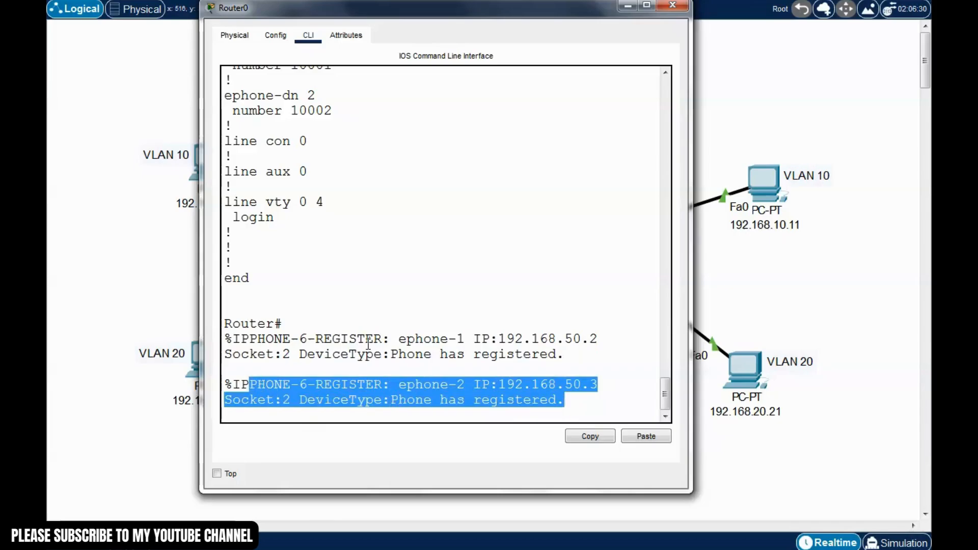
{"action": "left_click", "coordinate": [369, 344]}
{"action": "left_click", "coordinate": [673, 6]}
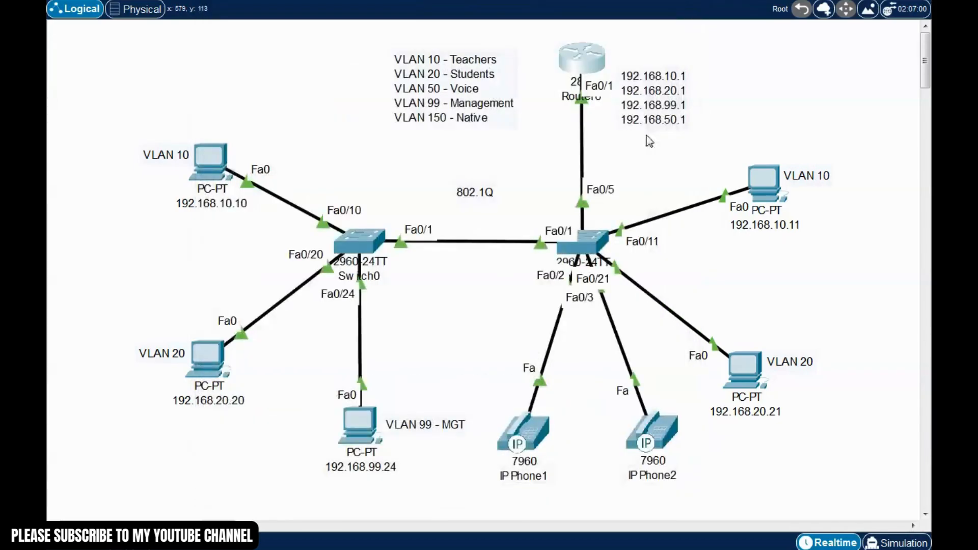
Show IP Phone1's GUI front panel in a window at the upper left
{"action": "left_click", "coordinate": [525, 448]}
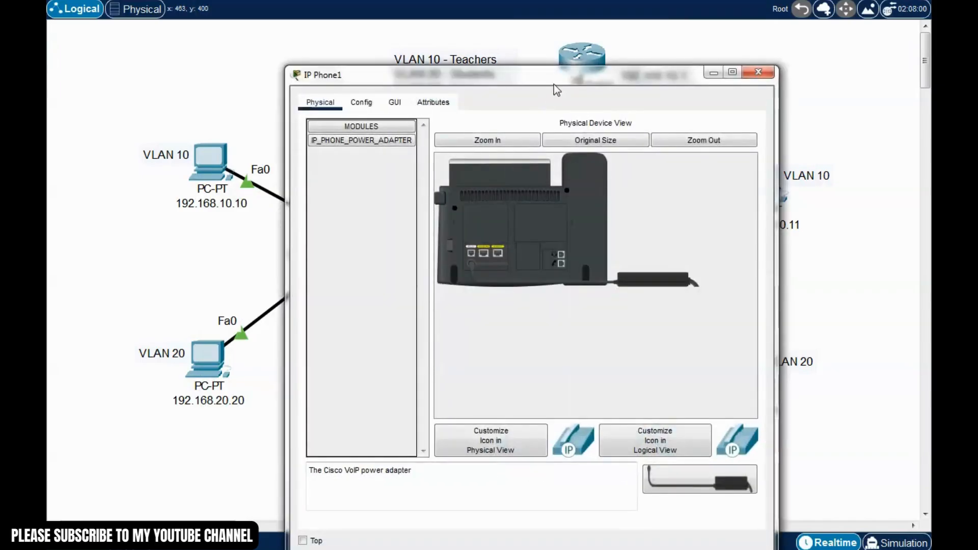
{"action": "left_click_drag", "start_coordinate": [554, 85], "coordinate": [327, 37]}
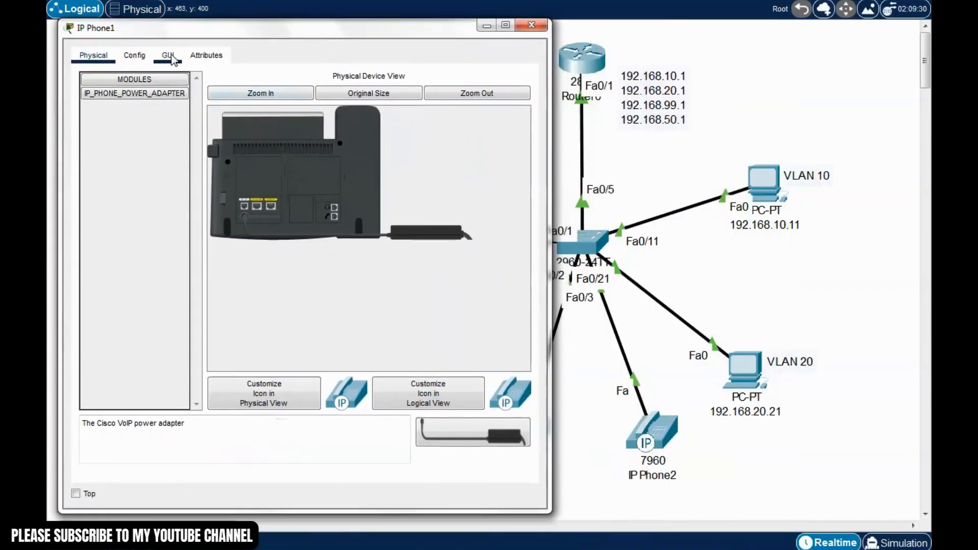
{"action": "left_click", "coordinate": [168, 57]}
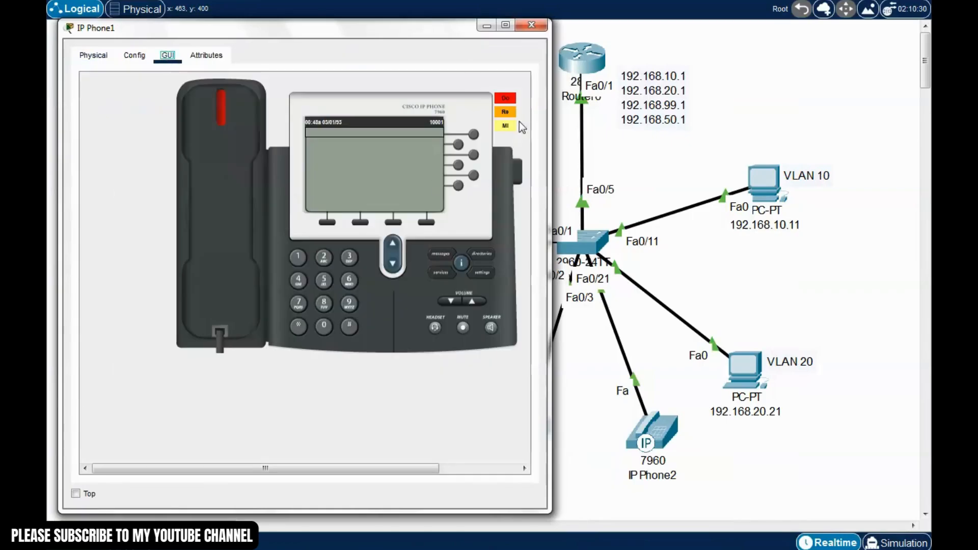
{"action": "left_click_drag", "start_coordinate": [549, 220], "coordinate": [443, 220]}
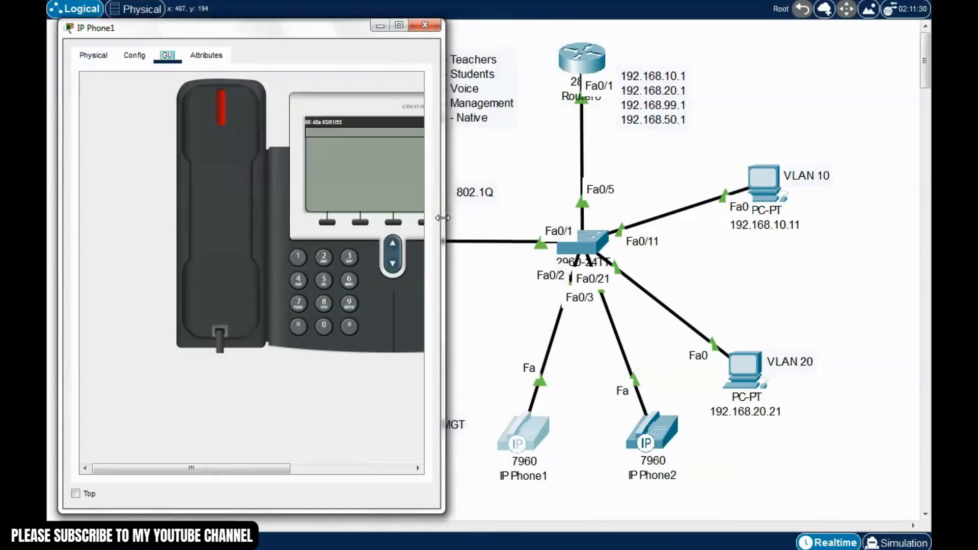
{"action": "left_click_drag", "start_coordinate": [267, 471], "coordinate": [324, 470]}
Show IP Phone2's GUI front panel and resize it to sit beside IP Phone1
{"action": "left_click", "coordinate": [657, 435]}
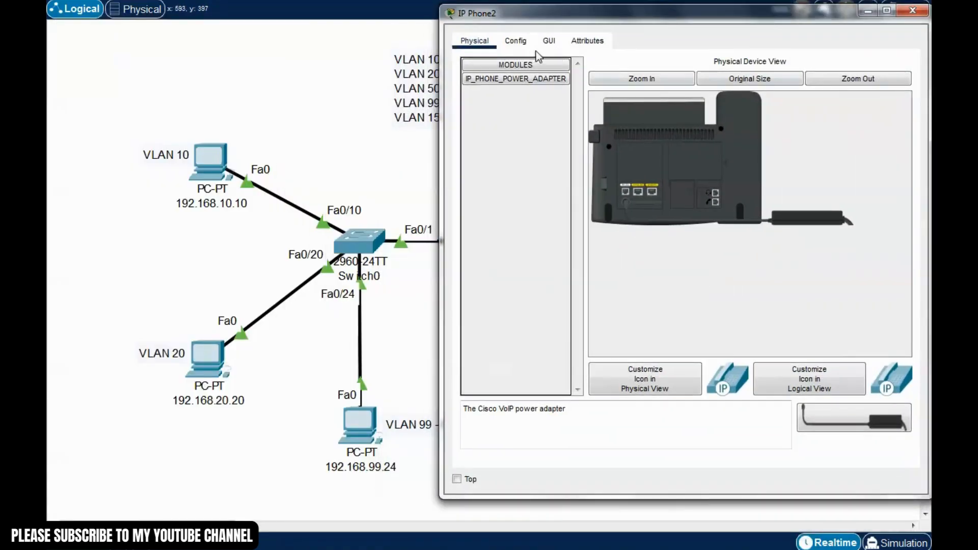
{"action": "left_click", "coordinate": [550, 41]}
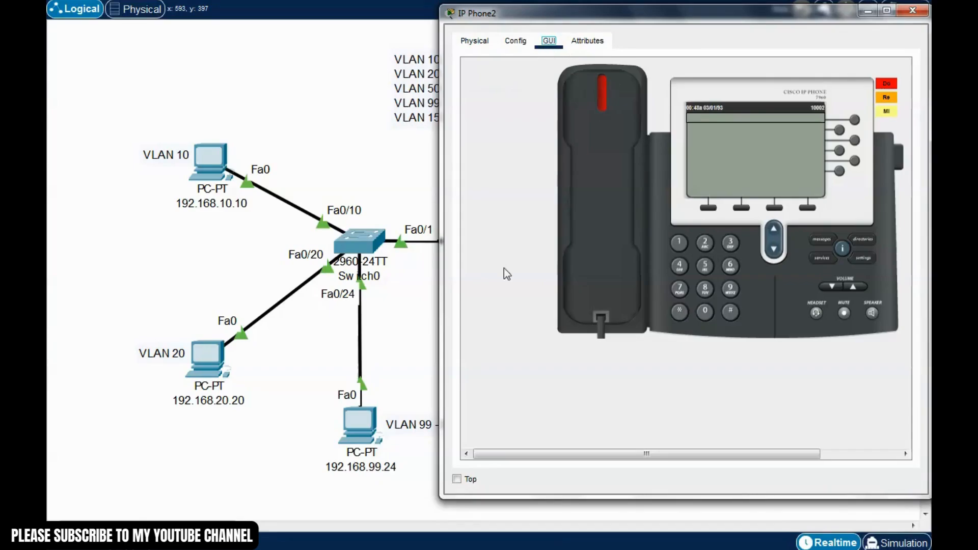
{"action": "left_click_drag", "start_coordinate": [442, 329], "coordinate": [524, 328]}
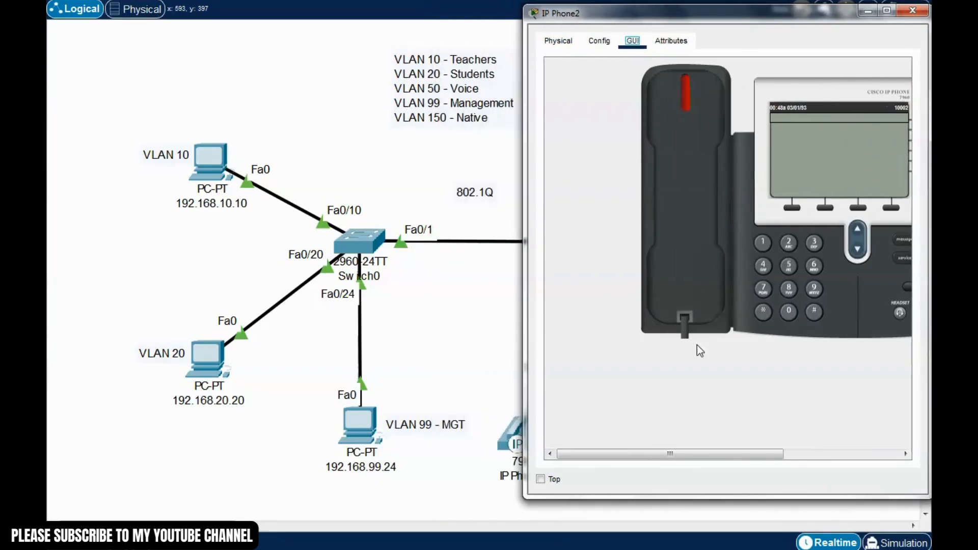
{"action": "left_click_drag", "start_coordinate": [681, 455], "coordinate": [742, 453]}
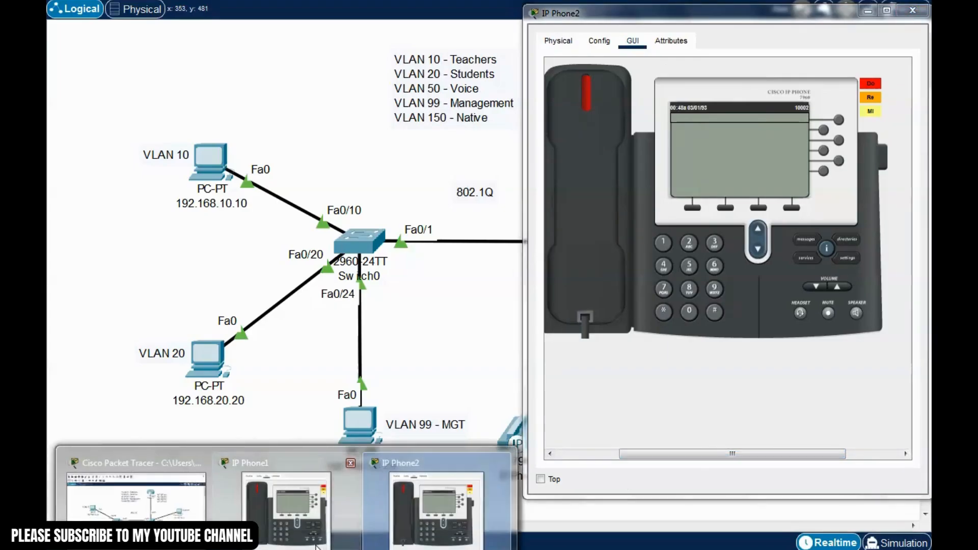
{"action": "left_click", "coordinate": [279, 506]}
{"action": "left_click_drag", "start_coordinate": [527, 301], "coordinate": [484, 310]}
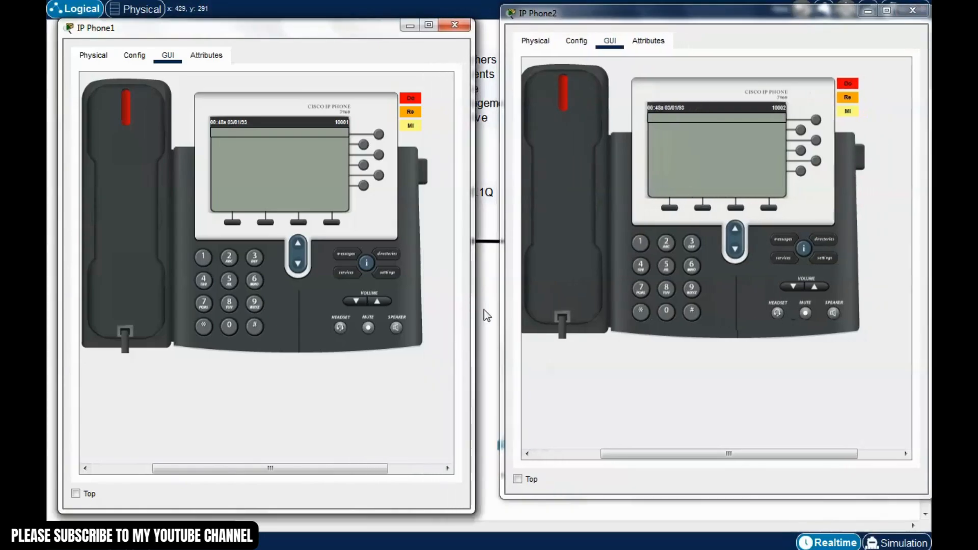
{"action": "left_click_drag", "start_coordinate": [747, 456], "coordinate": [722, 458]}
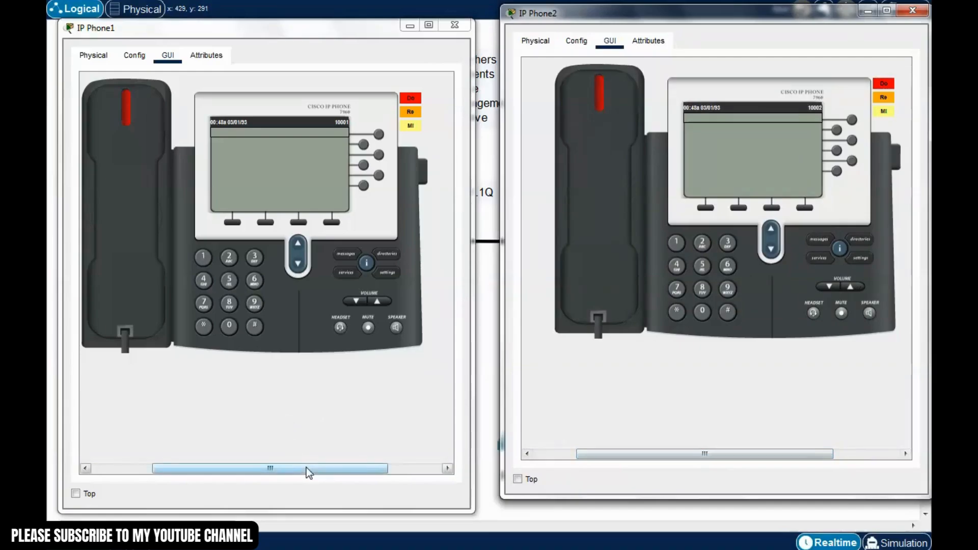
Dial 10002 from IP Phone1, answer on IP Phone2 to connect, then close the phone window
{"action": "left_click_drag", "start_coordinate": [308, 468], "coordinate": [295, 469]}
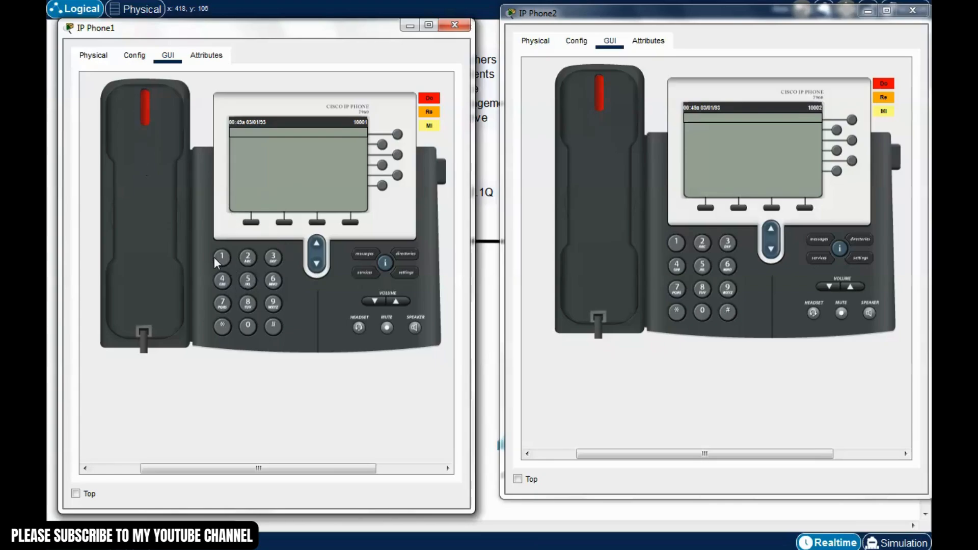
{"action": "left_click", "coordinate": [248, 326]}
{"action": "left_click", "coordinate": [247, 256]}
{"action": "left_click", "coordinate": [148, 196]}
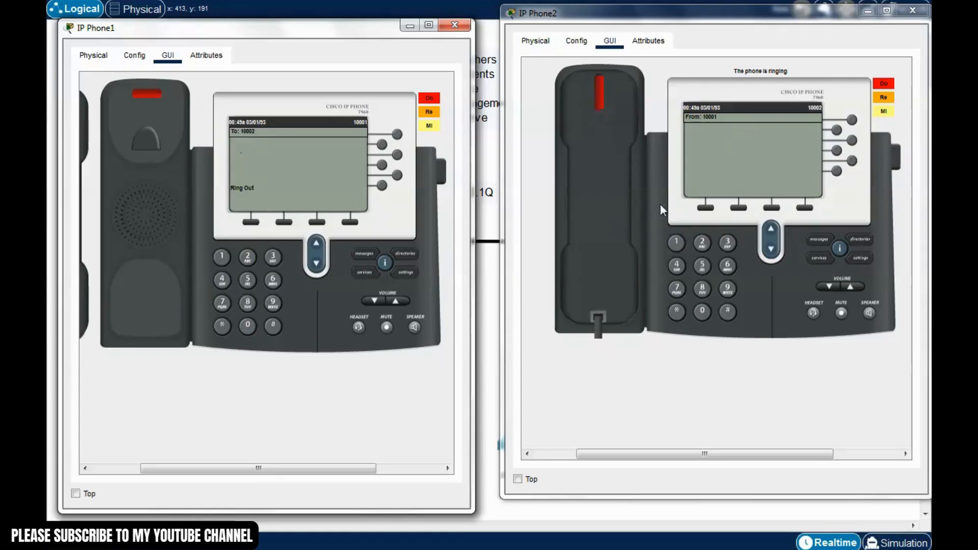
{"action": "left_click", "coordinate": [601, 143]}
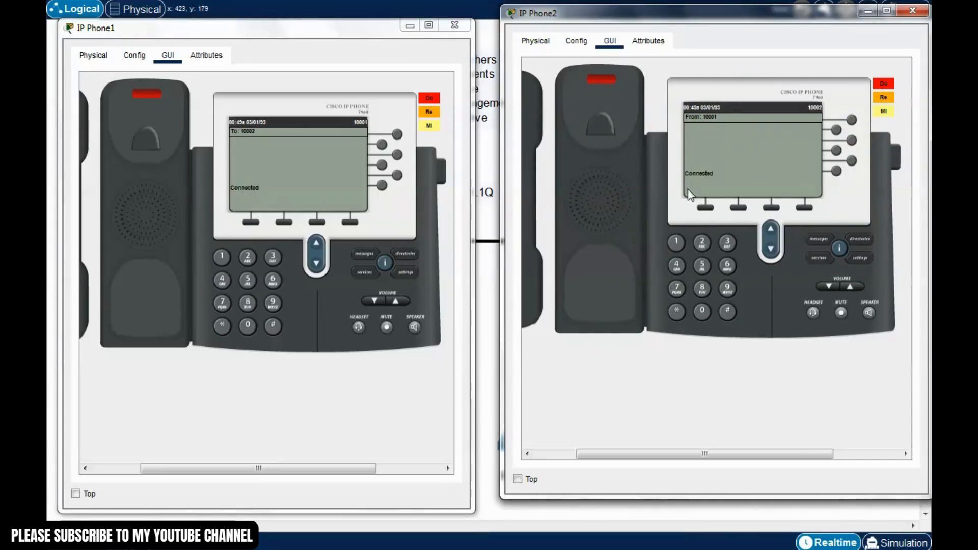
{"action": "left_click", "coordinate": [409, 27]}
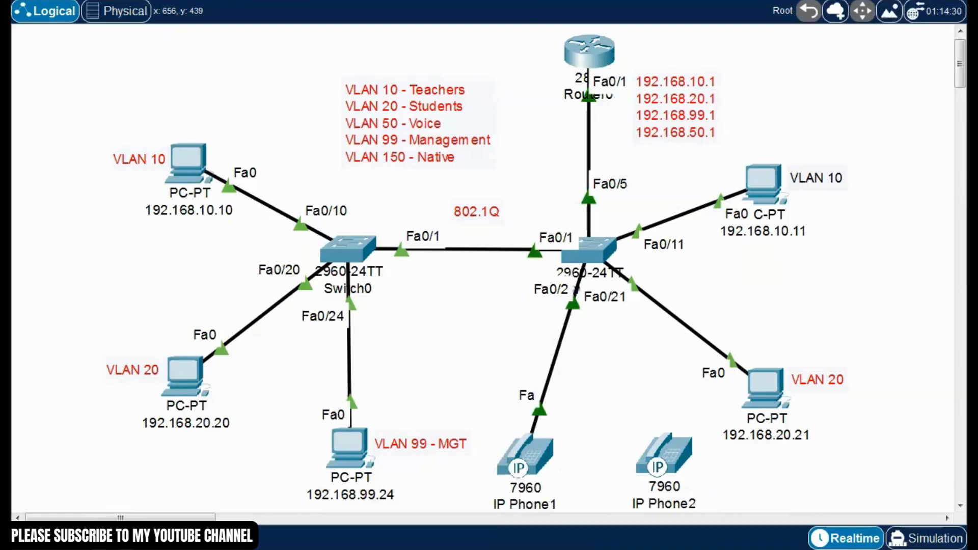